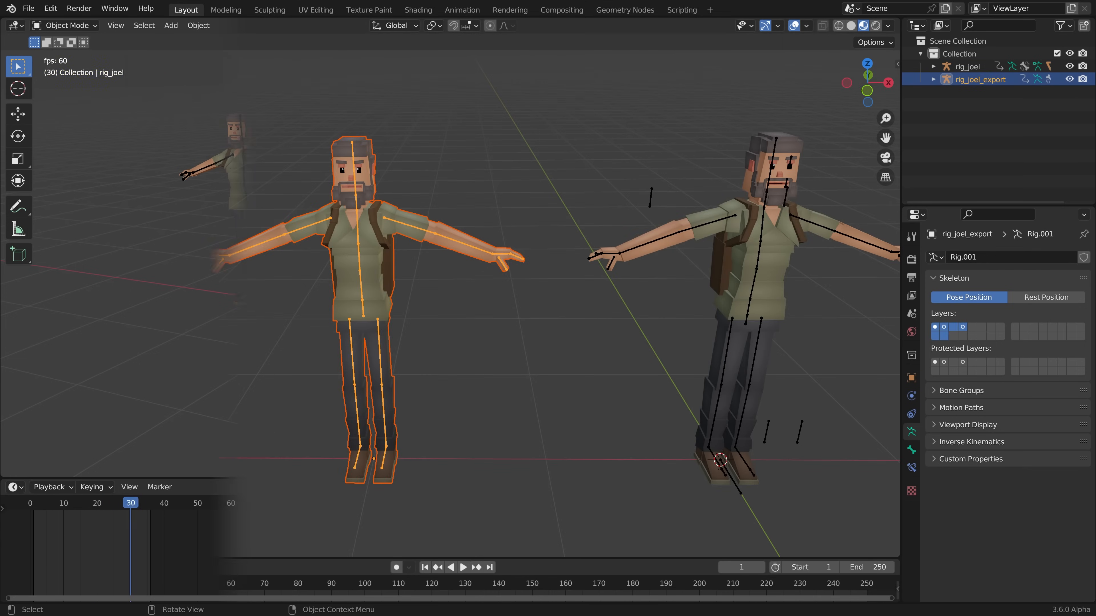
Start an FBX export of the selected rig_joel_export rig
left_click(29, 8)
mouse_move(86, 195)
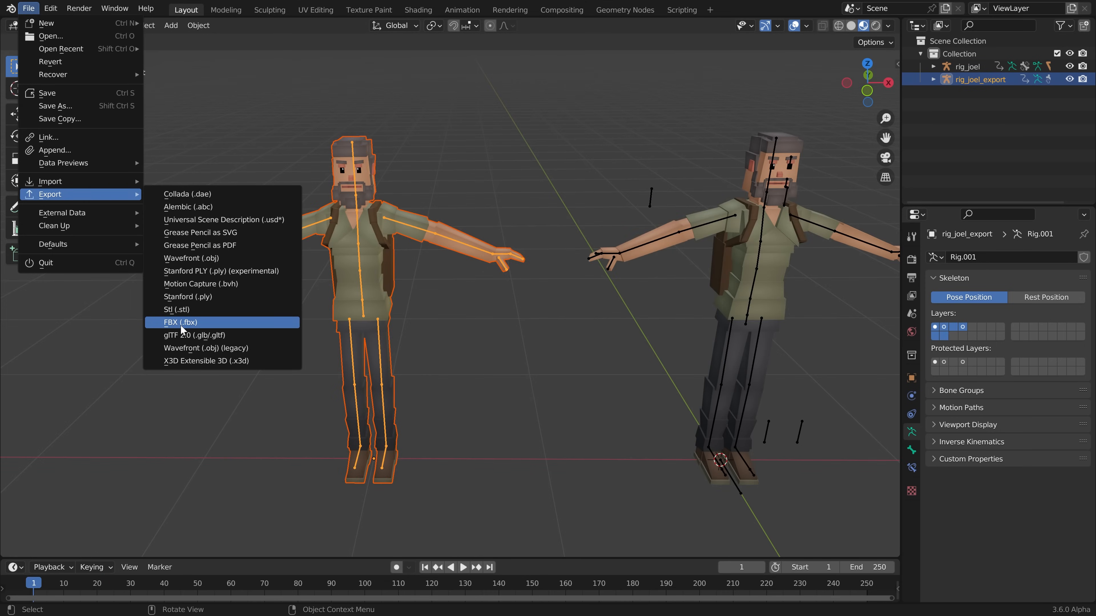
left_click(192, 323)
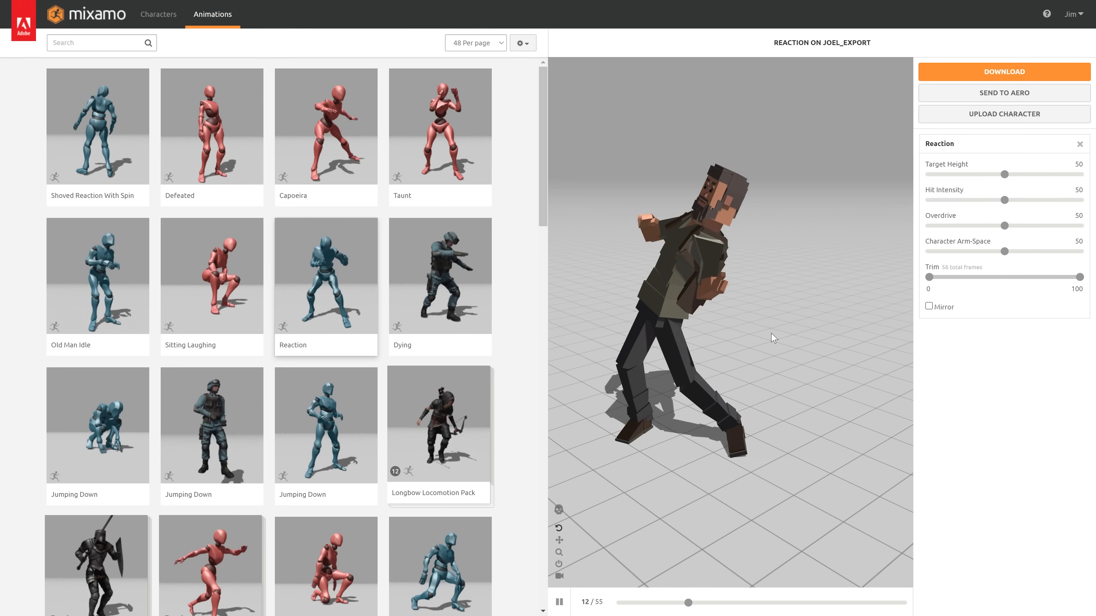
Expand the rig_joel_transfer hierarchy and make its char_joel_transfer mesh visible
key("Tab")
left_click(933, 118)
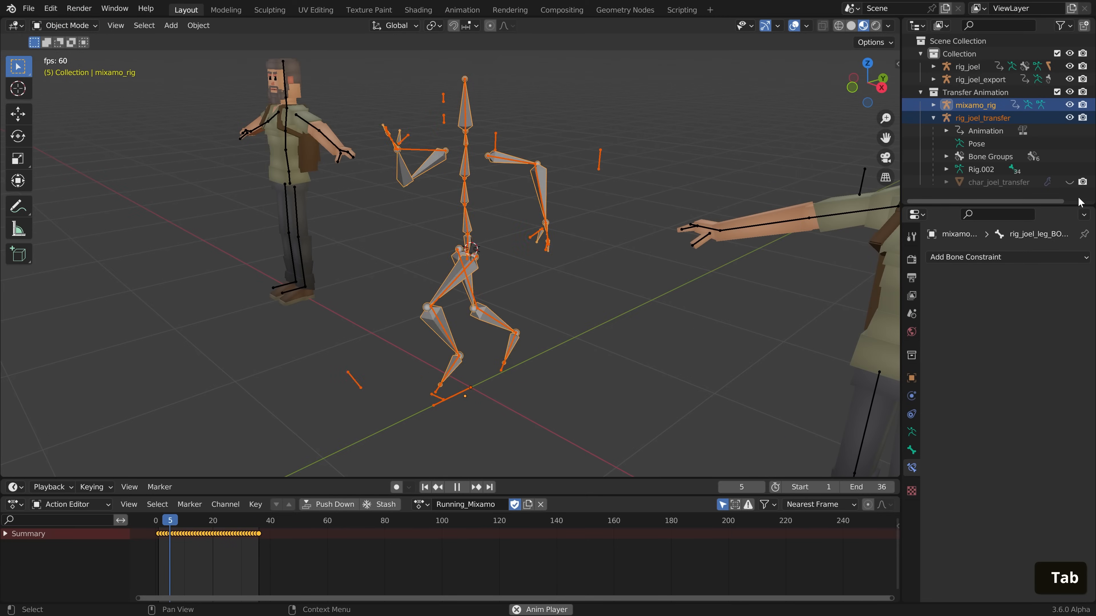
left_click(1070, 182)
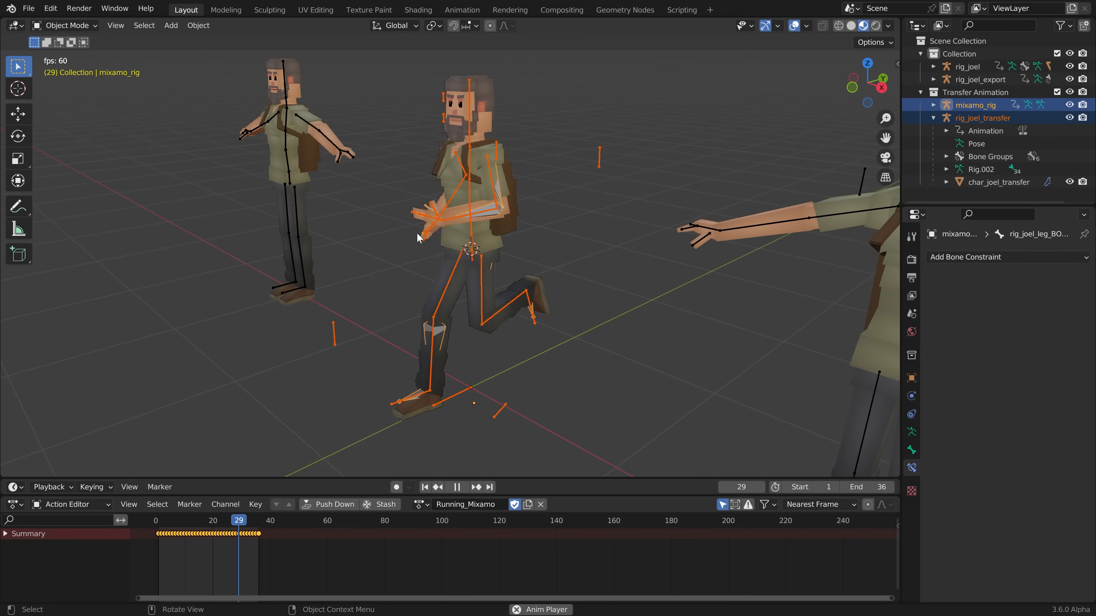
left_click(418, 238)
middle_click_drag(418, 238, 558, 318)
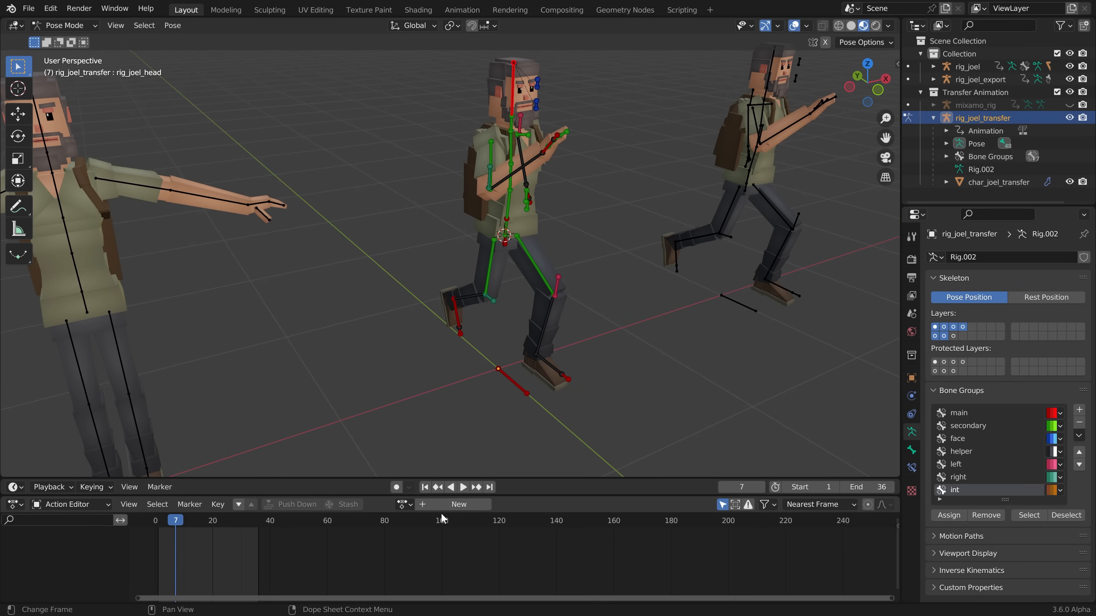
key("r")
key("r")
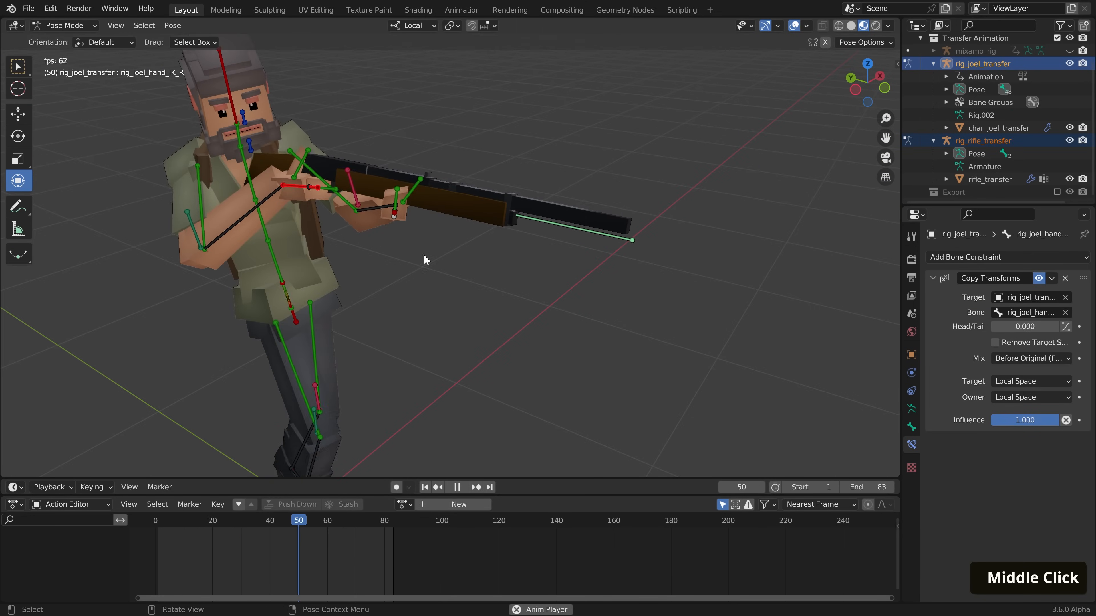
middle_click_drag(424, 255, 460, 254, "shift")
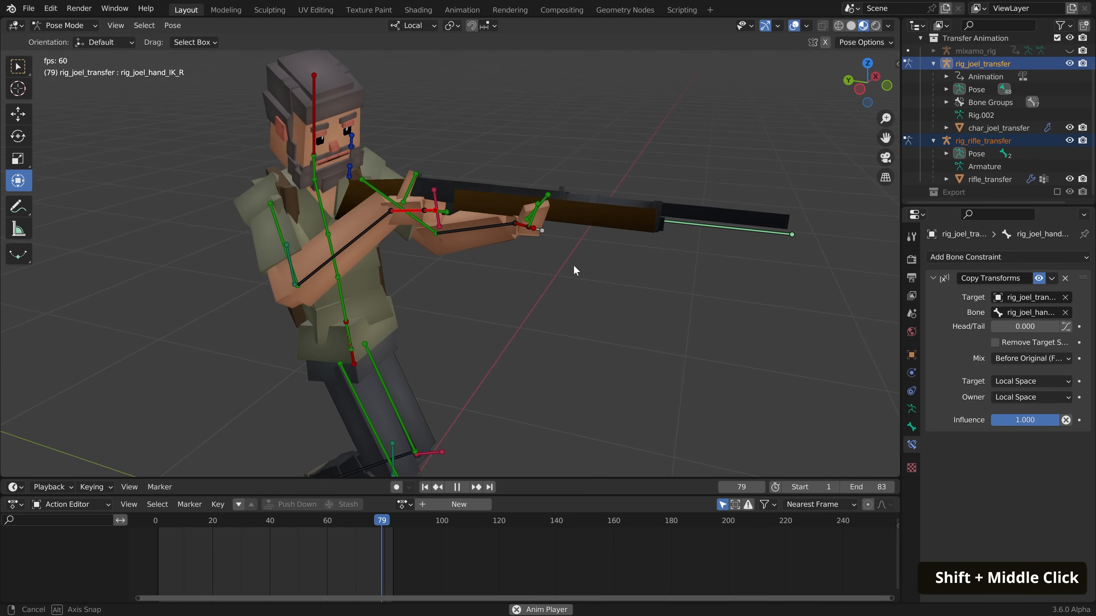
Reposition the right-hand IK bone of rig_joel_transfer at frame 46 to adjust the rifle-aiming pose
key("g")
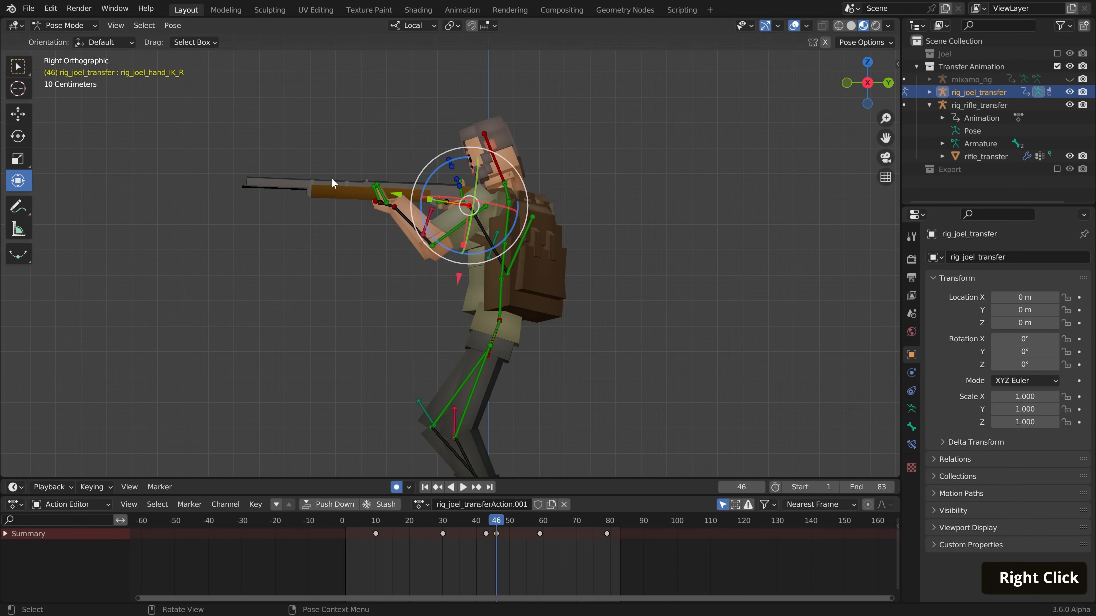
key("g")
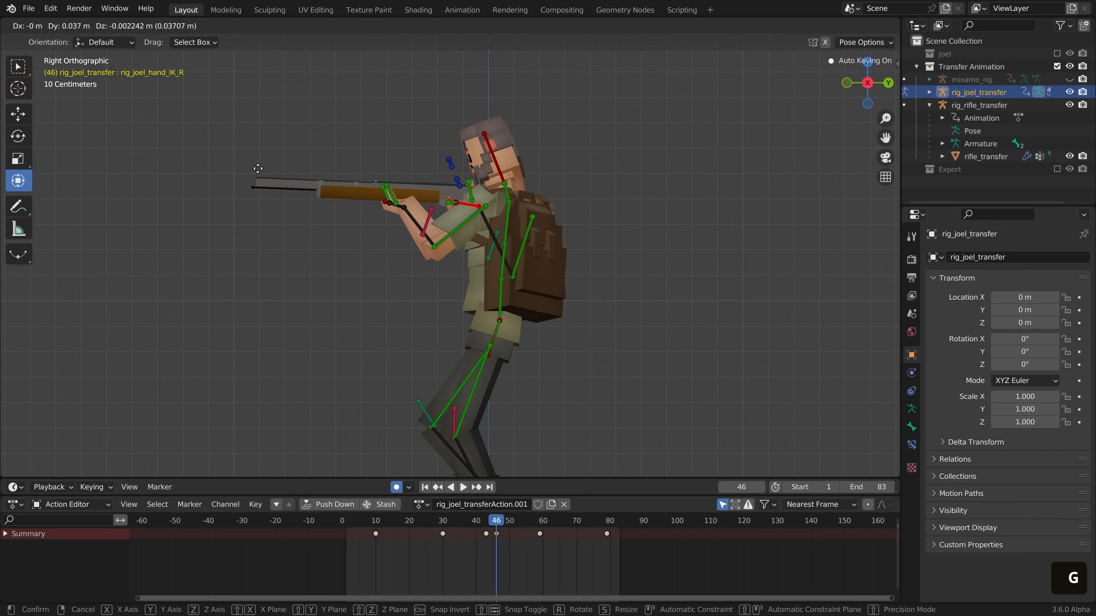
left_click(284, 191)
mouse_move(497, 525)
left_mouse_down()
mouse_move(515, 529)
mouse_move(483, 532)
mouse_move(501, 541)
left_mouse_up()
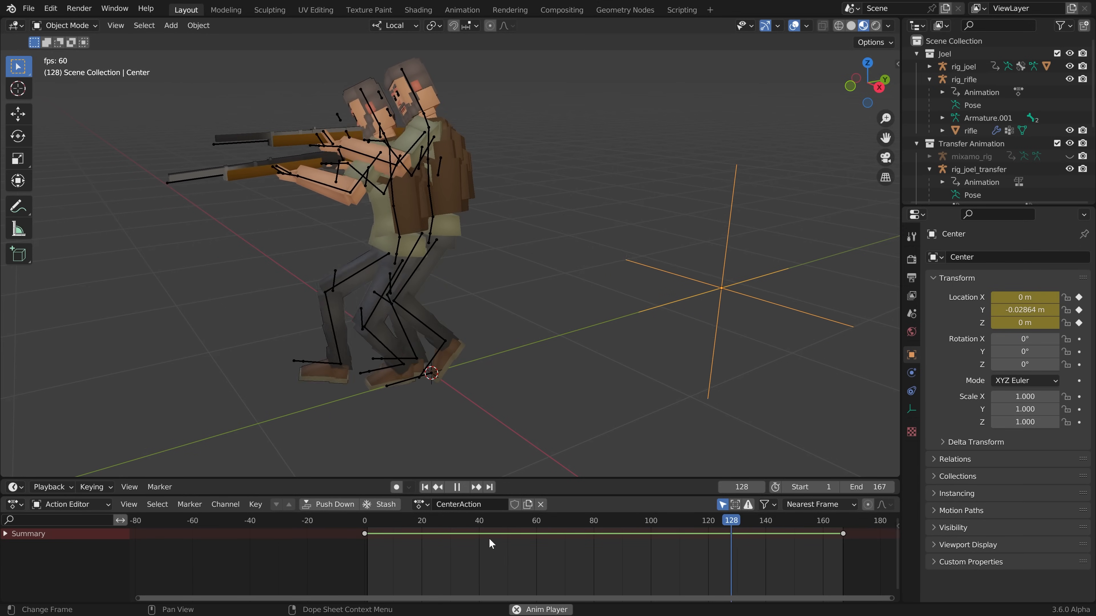
Move the selected BezierCurve control point along the Y axis and leave Edit Mode
key("g")
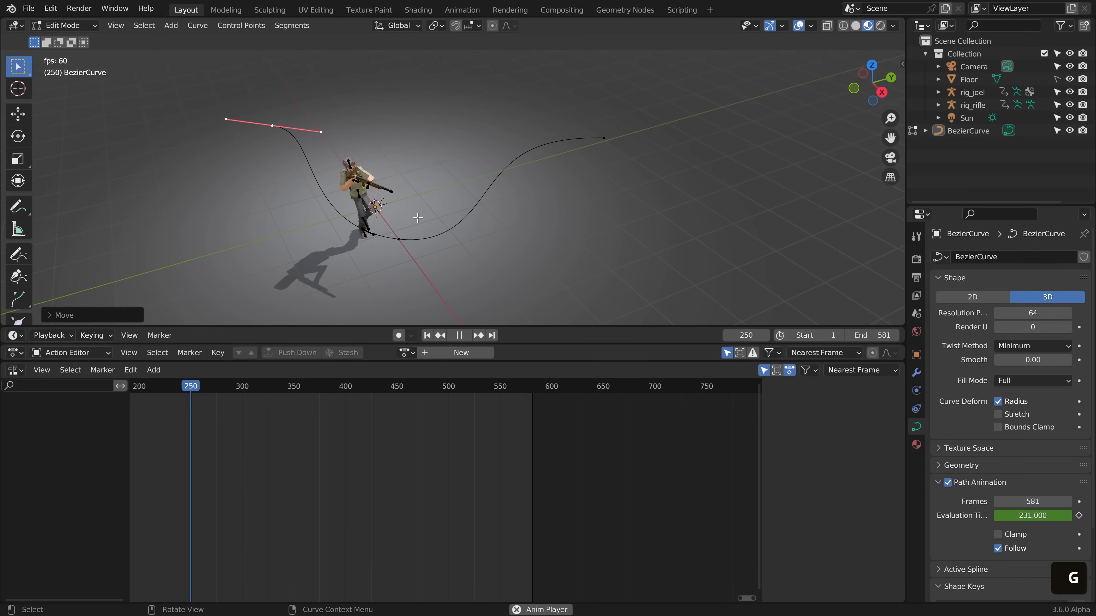
key("y")
left_click(358, 239)
key("Tab")
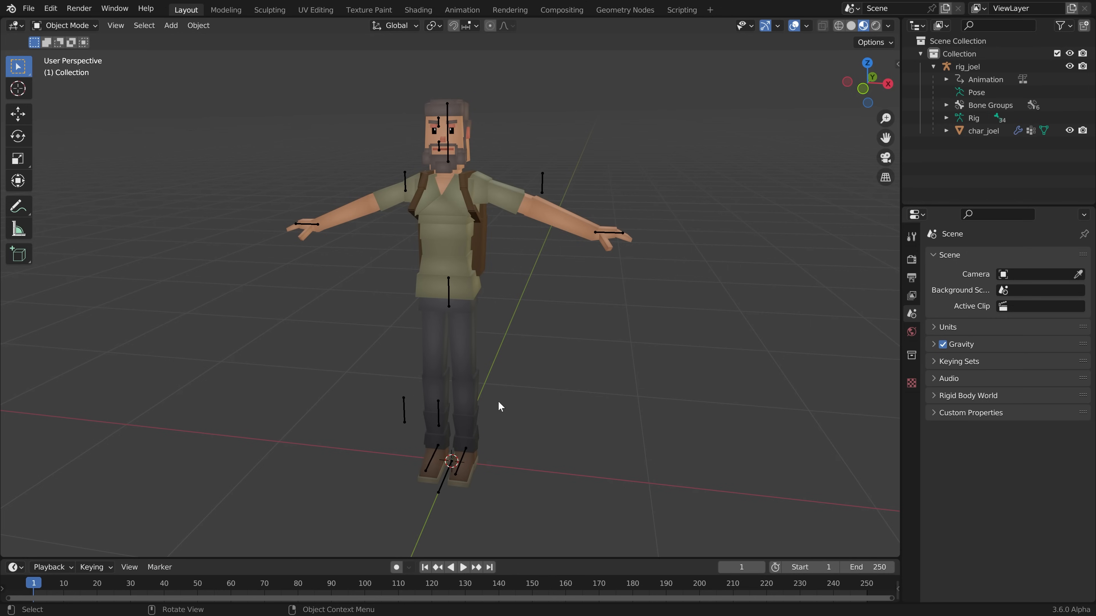
Select the rig_joel armature and switch it to Pose Mode with no bone selected
middle_click_drag(498, 401, 466, 410)
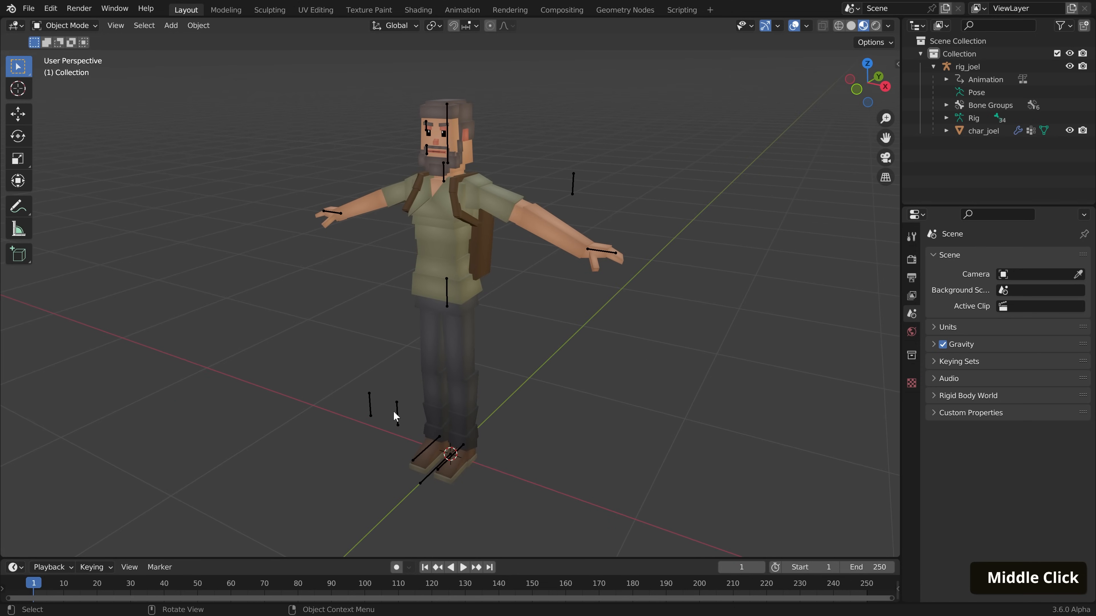
left_click(396, 414)
key("Tab")
left_click(402, 478)
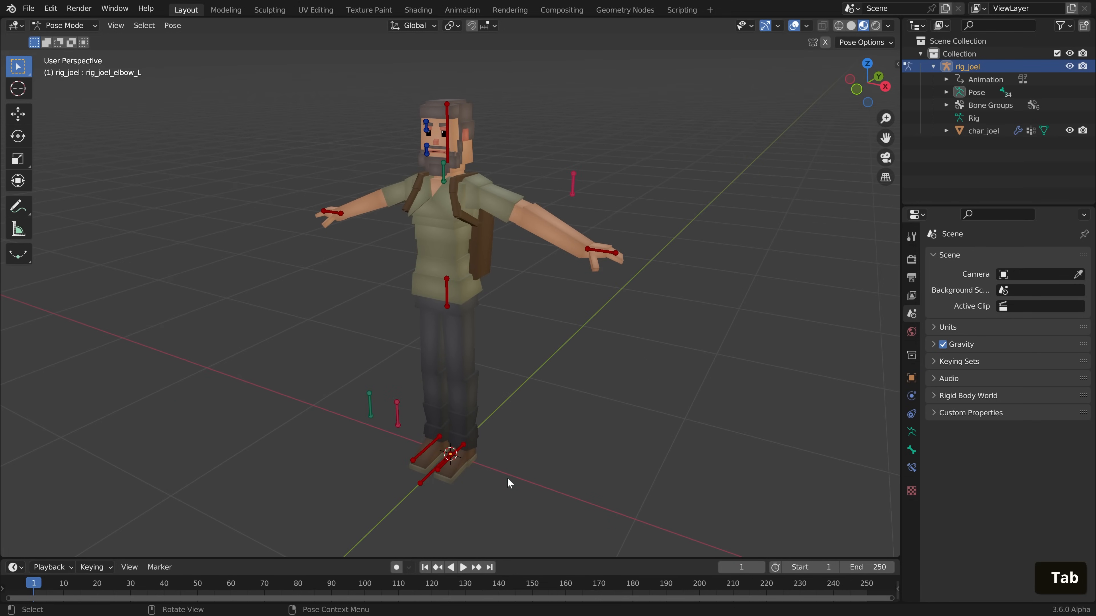
Test the left-hand and right-hand IK bones by moving each one and cancelling the move
middle_click_drag(569, 299, 570, 285, "shift")
left_click(614, 239)
middle_click_drag(614, 240, 633, 231)
key("g")
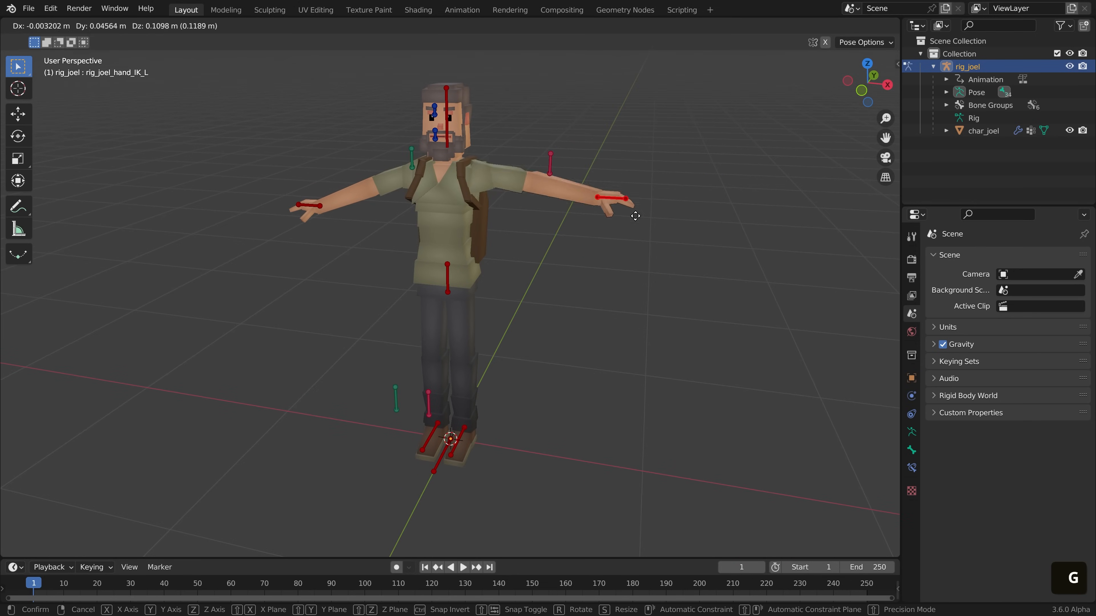
right_click(492, 238)
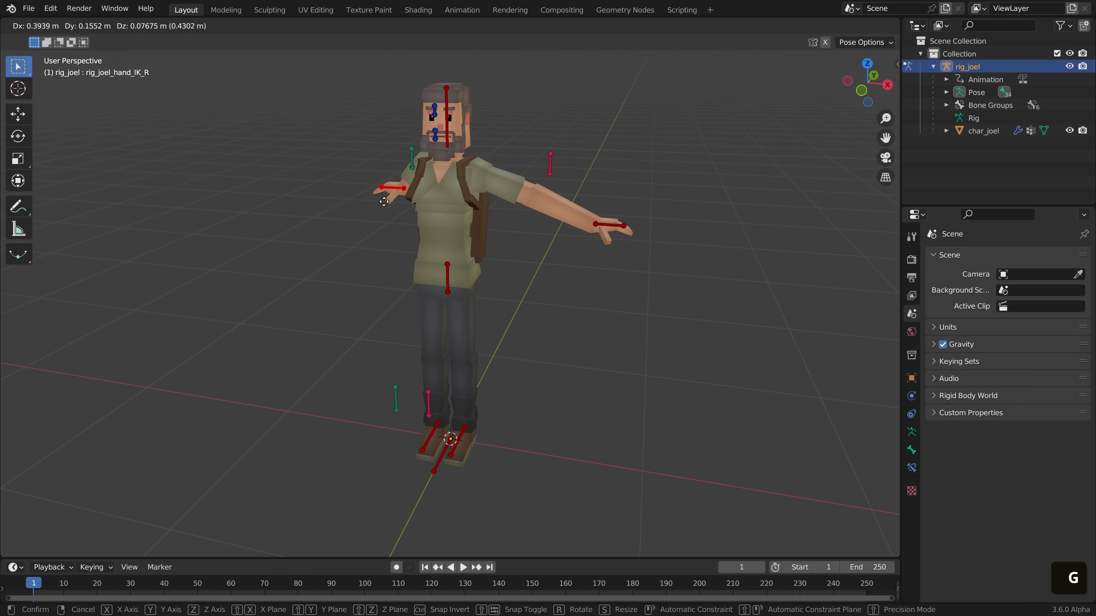
left_click(319, 207)
Test the left-foot IK bone and the hips upper-body bone by moving each one and cancelling the move
left_click(457, 434)
middle_click_drag(456, 433, 405, 385)
key("g")
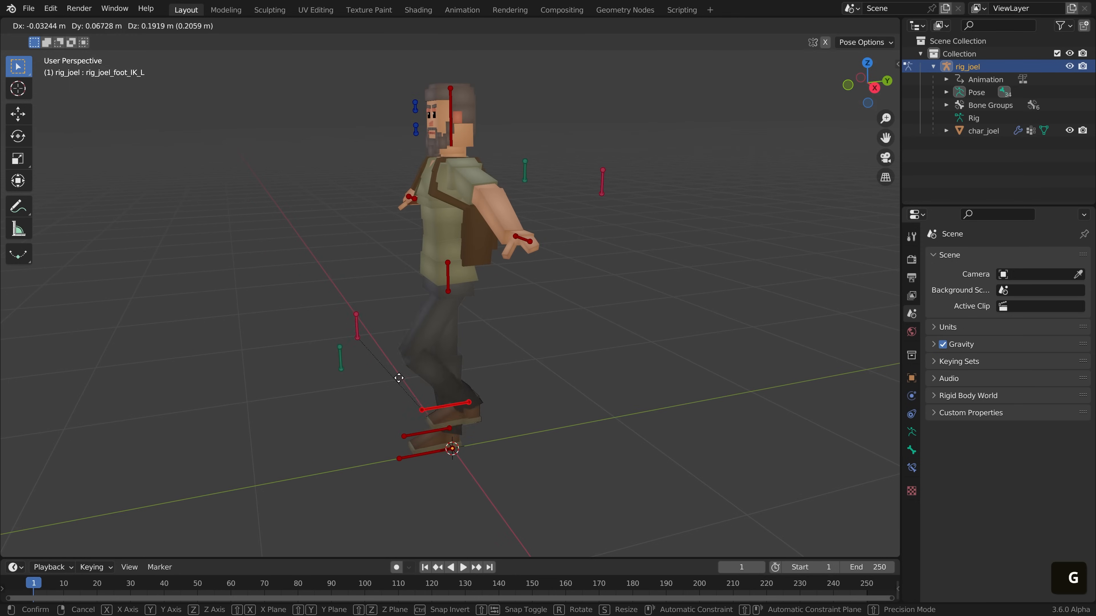
right_click(459, 271)
left_click(449, 278)
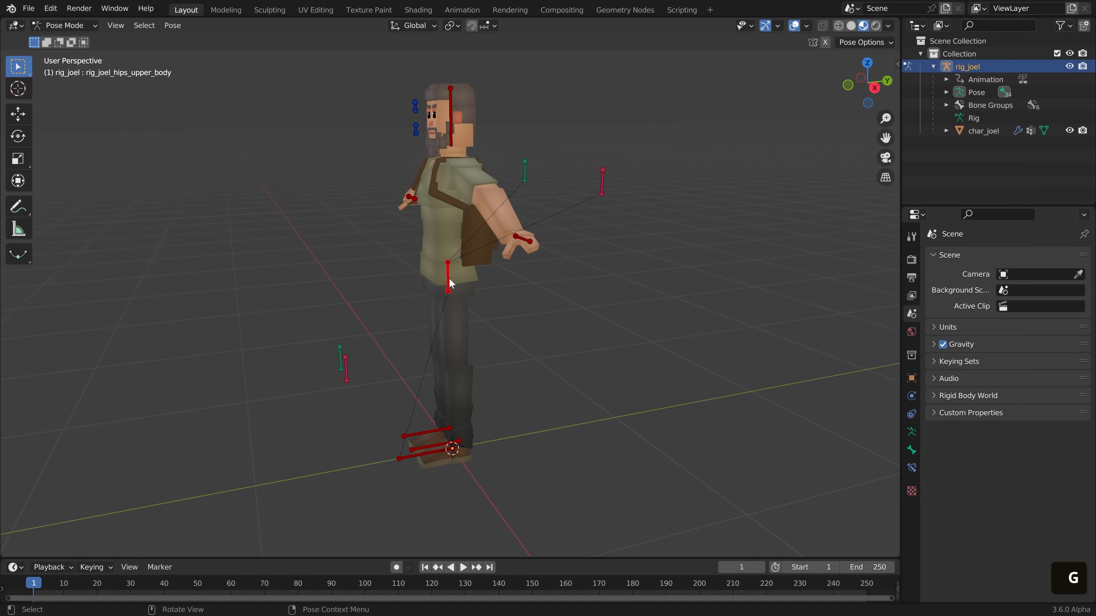
key("g")
right_click(446, 281)
middle_click_drag(447, 282, 545, 299)
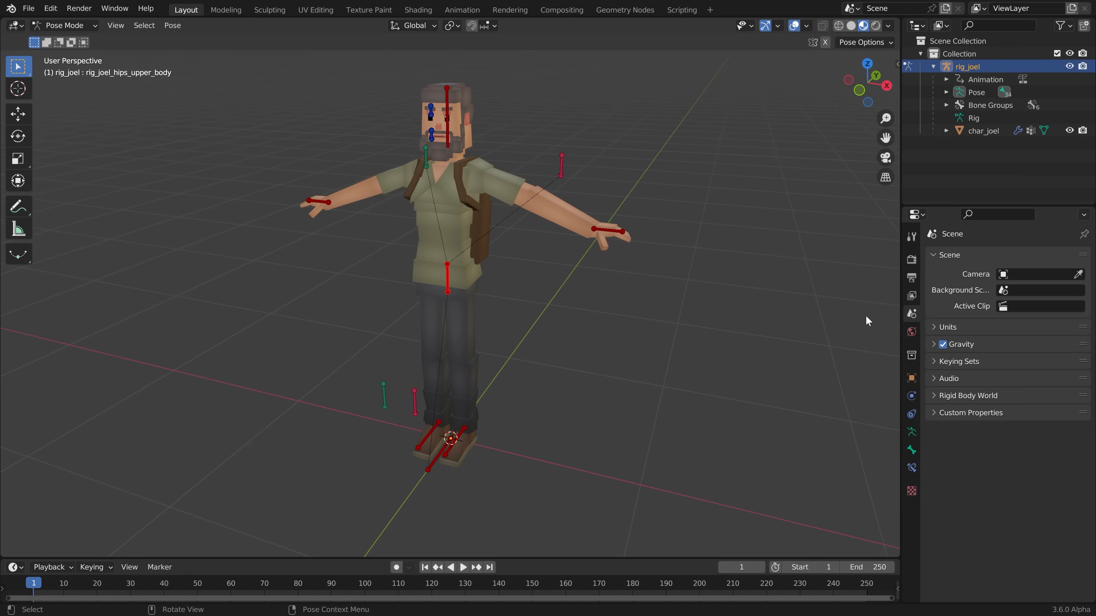
Show the remaining used bone layers of rig_joel, including the second layer, in the armature's skeleton settings
left_click(911, 431)
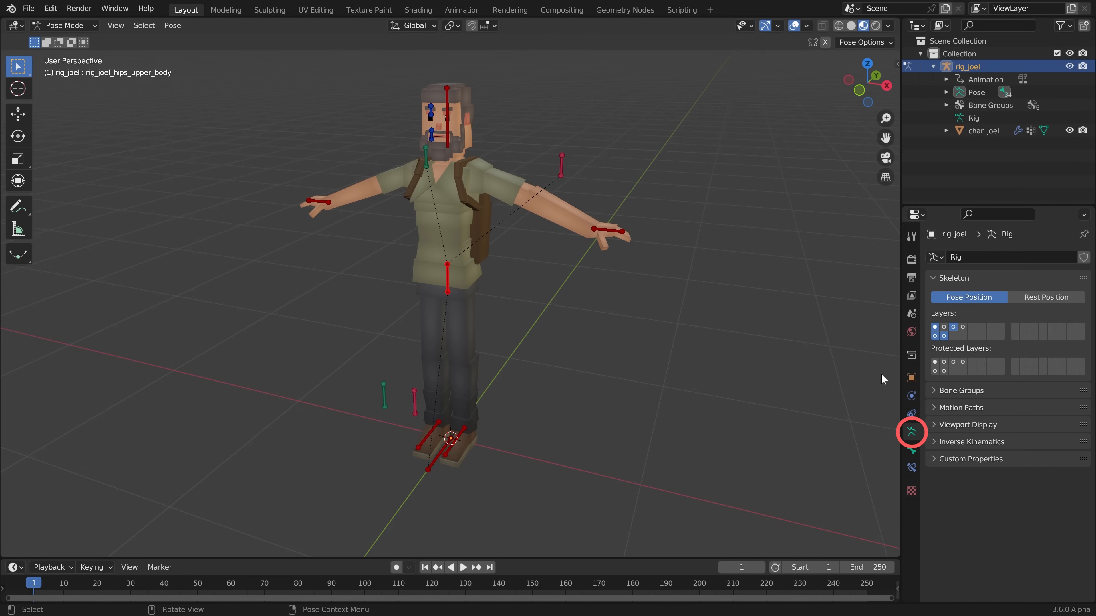
left_click(944, 329, "shift")
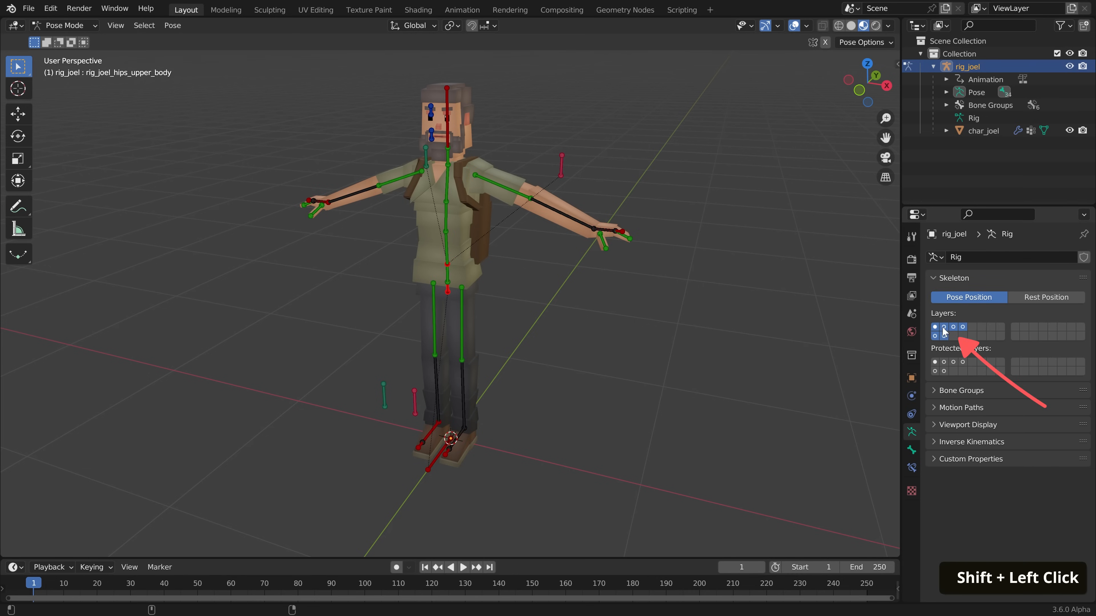
middle_click_drag(470, 274, 656, 309)
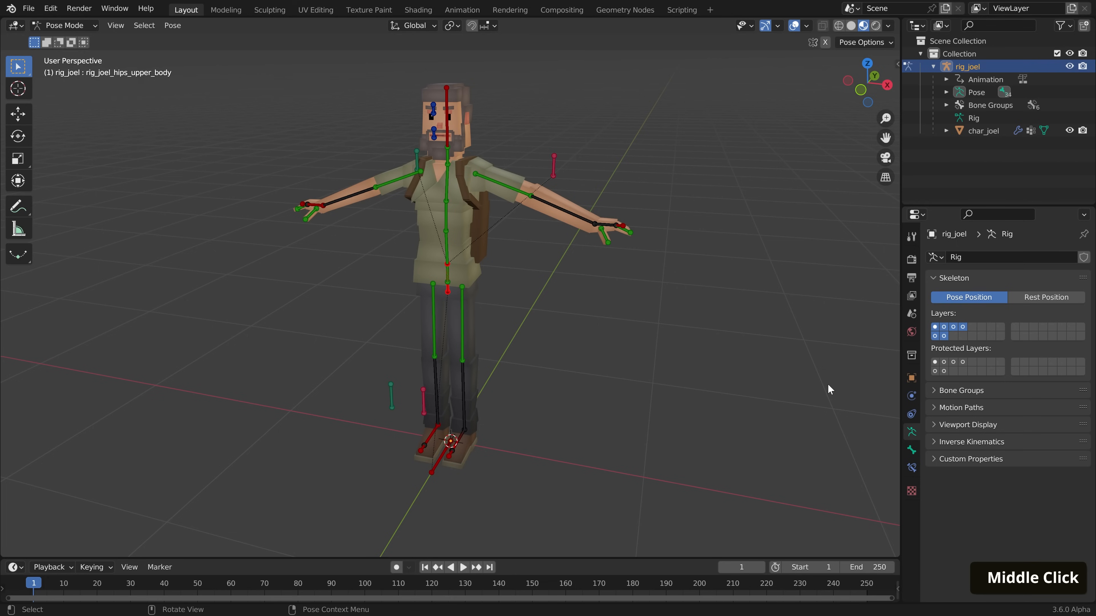
Return to Object Mode, select the char_joel mesh and enlarge its Vertex Groups list to examine the group names
key("Tab")
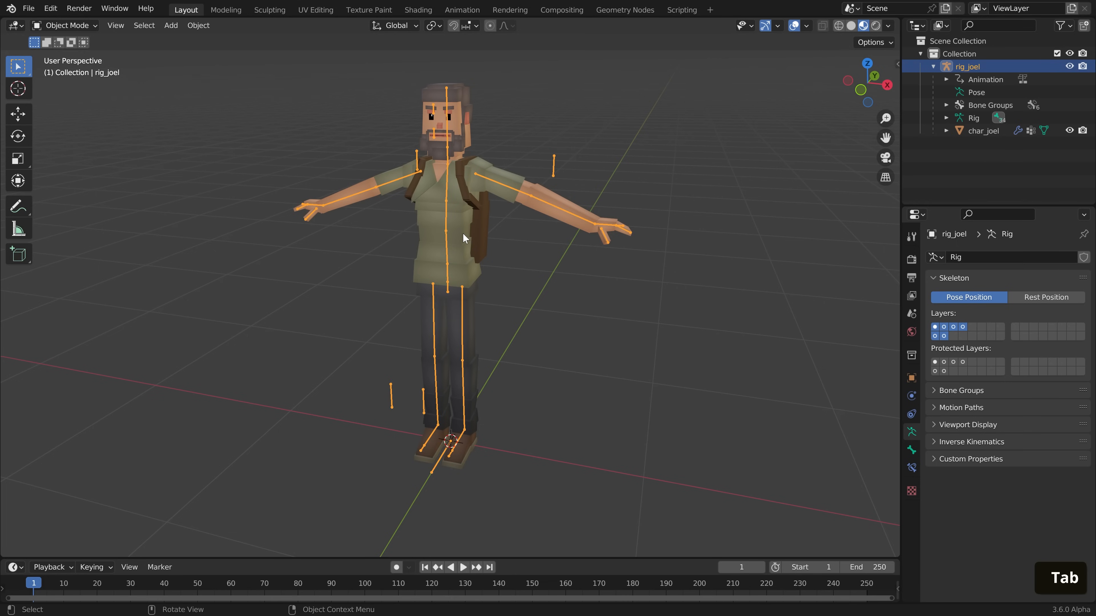
left_click(463, 235)
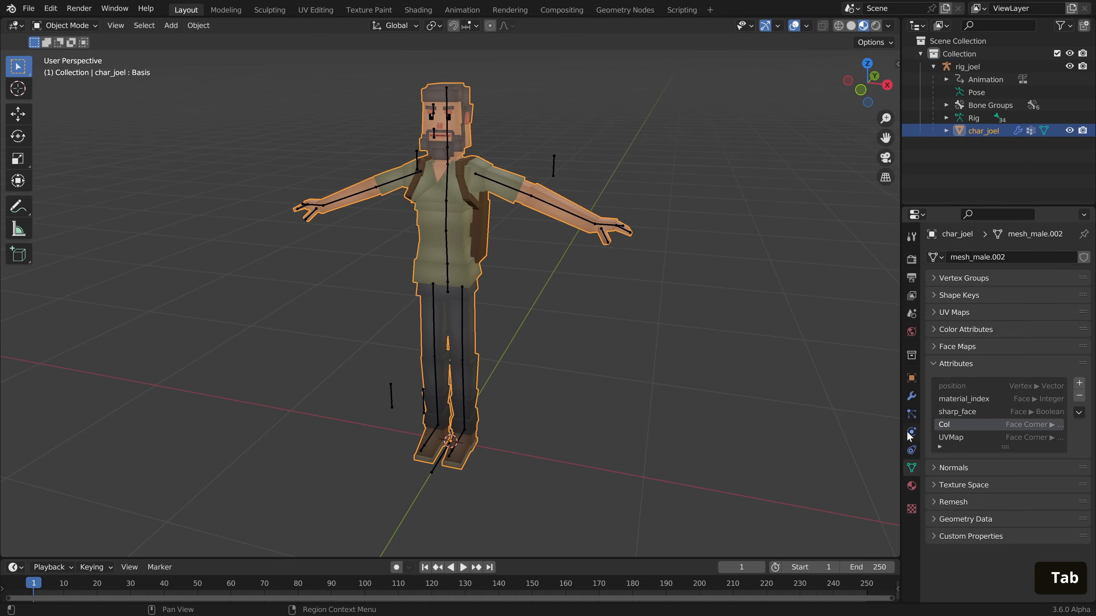
left_click(934, 363)
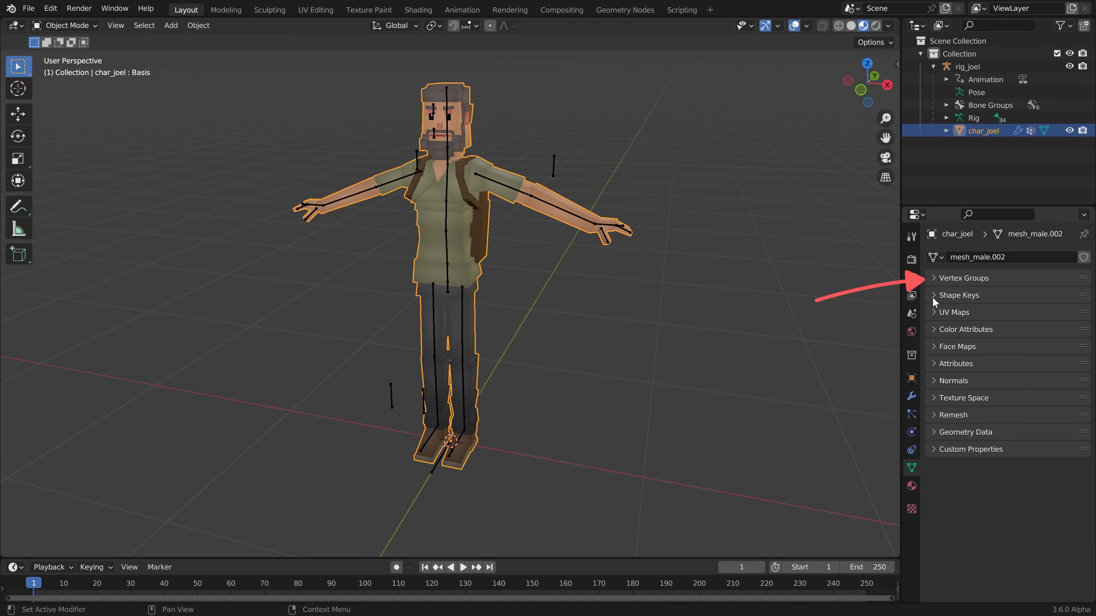
left_click(934, 278)
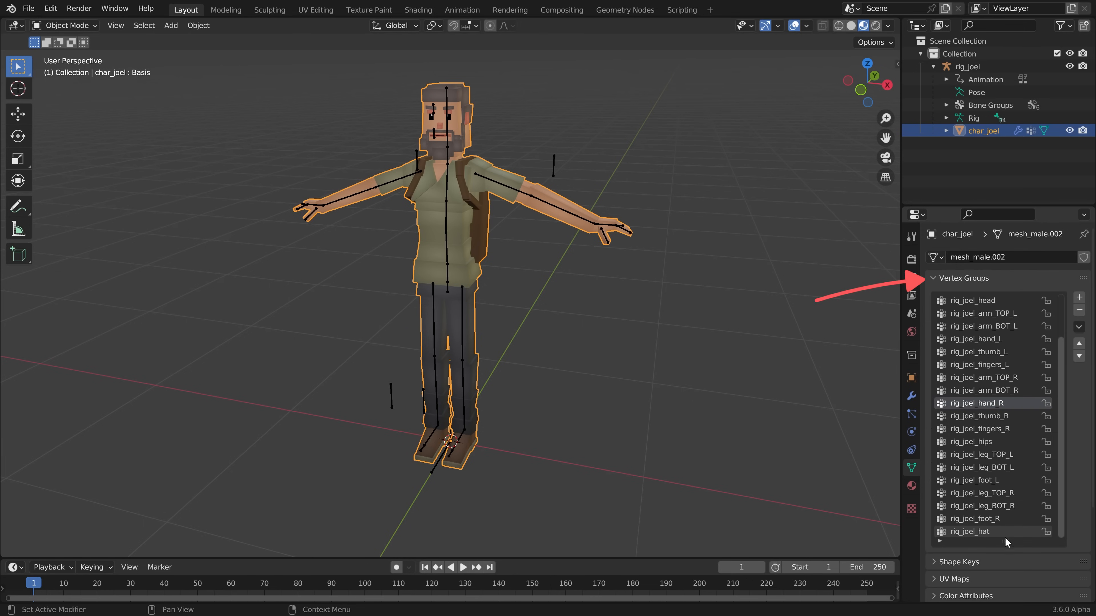
left_click_drag(1003, 540, 1005, 592)
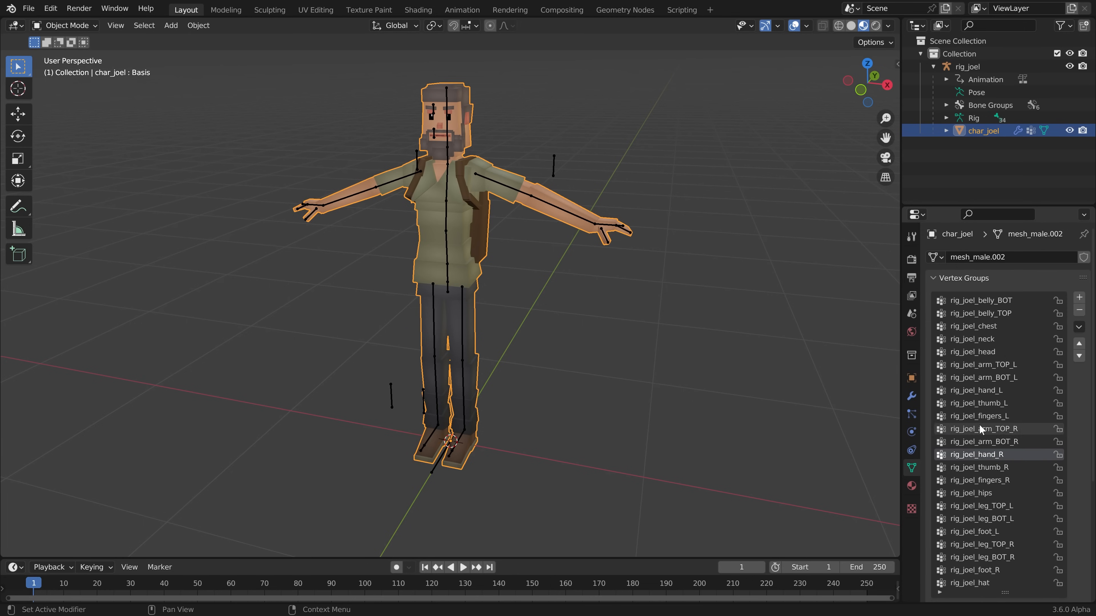
scroll(992, 430, "down", 2)
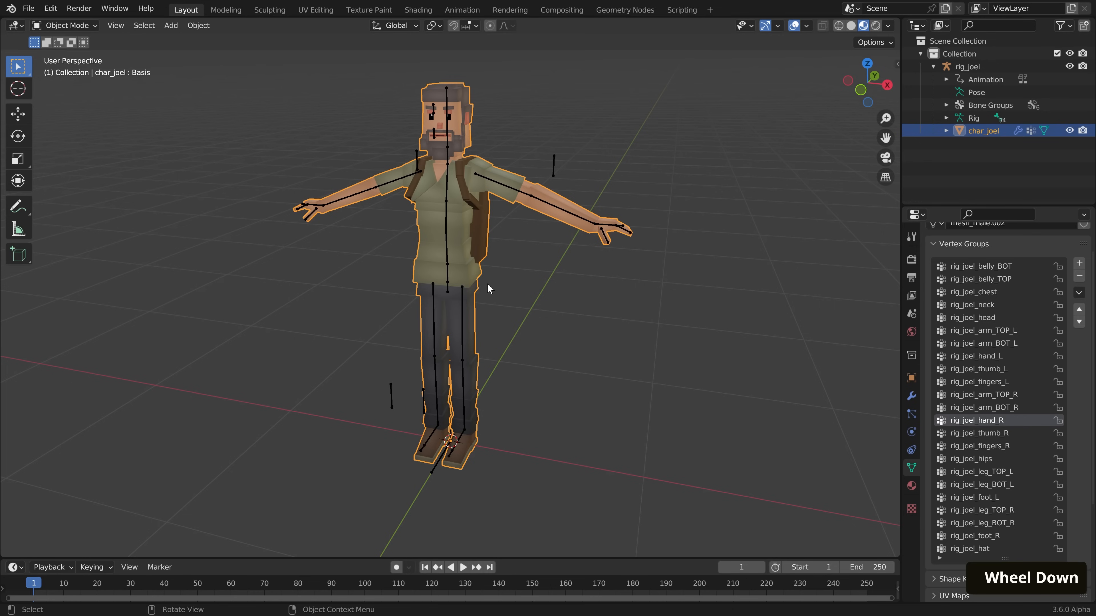
middle_click_drag(491, 287, 502, 287)
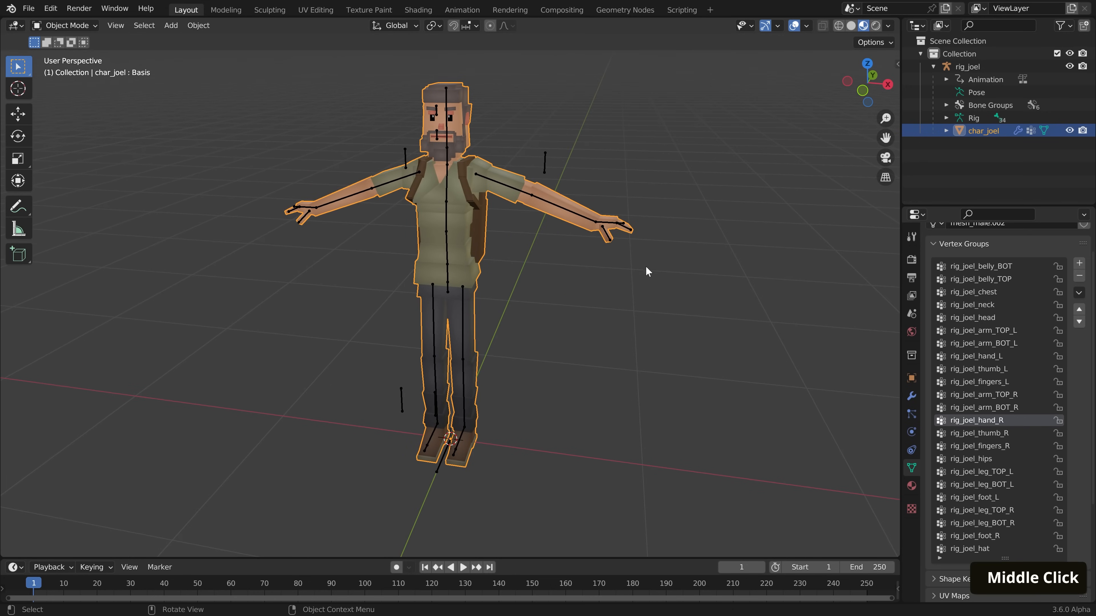
Duplicate the rig_joel armature together with its char_joel mesh and move the copy along the X axis beside the original
left_click(934, 66)
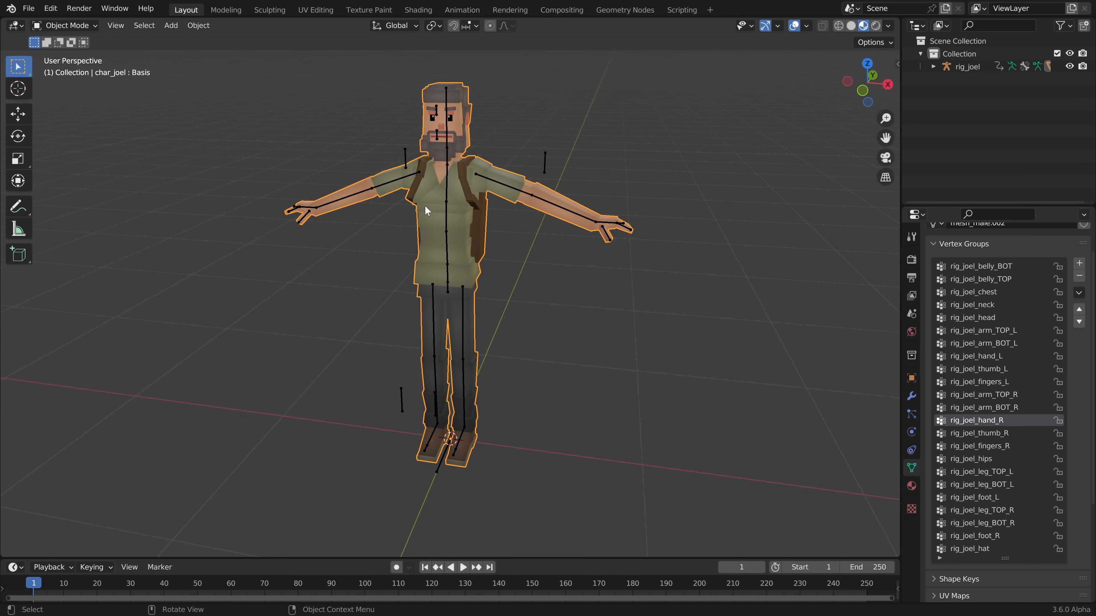
key("b")
left_click_drag(401, 100, 448, 351)
scroll(688, 403, "down", 2)
middle_click_drag(448, 351, 684, 406, "shift")
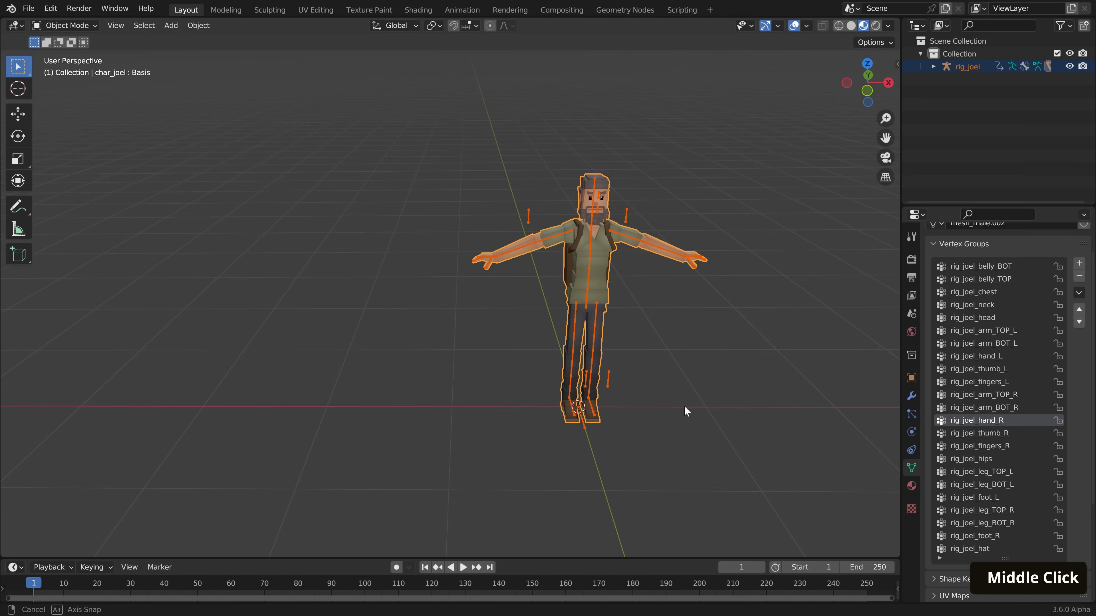
key("shift+d")
right_click(686, 375)
key("g")
key("x")
left_click(438, 380, "ctrl")
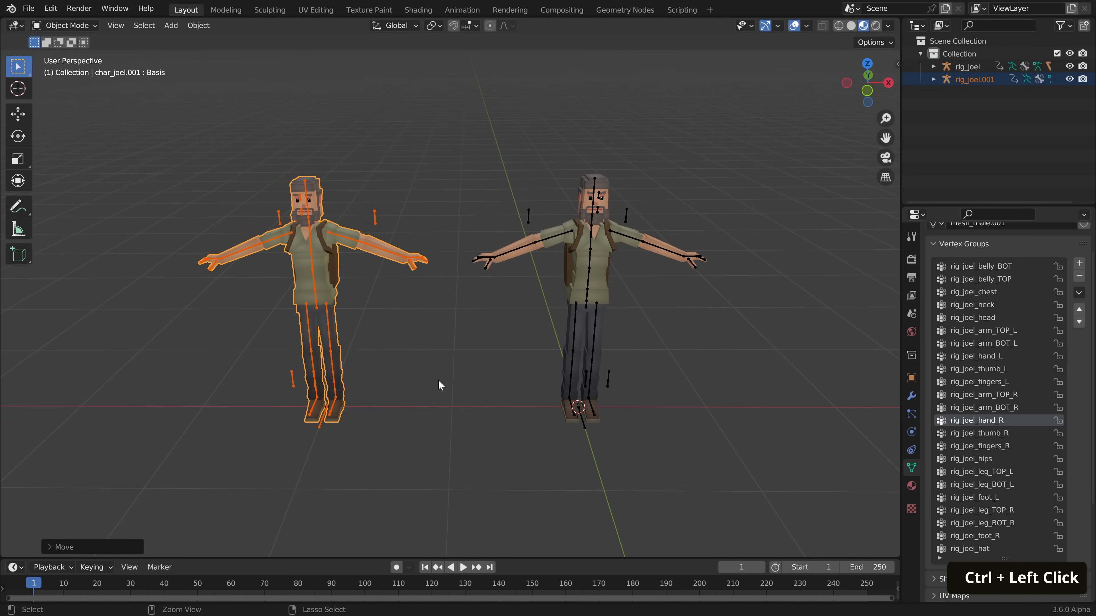
Batch-rename the duplicated armature and its mesh, finding .001 in the selected object names and replacing it with _export
middle_click_drag(440, 384, 421, 390, "shift")
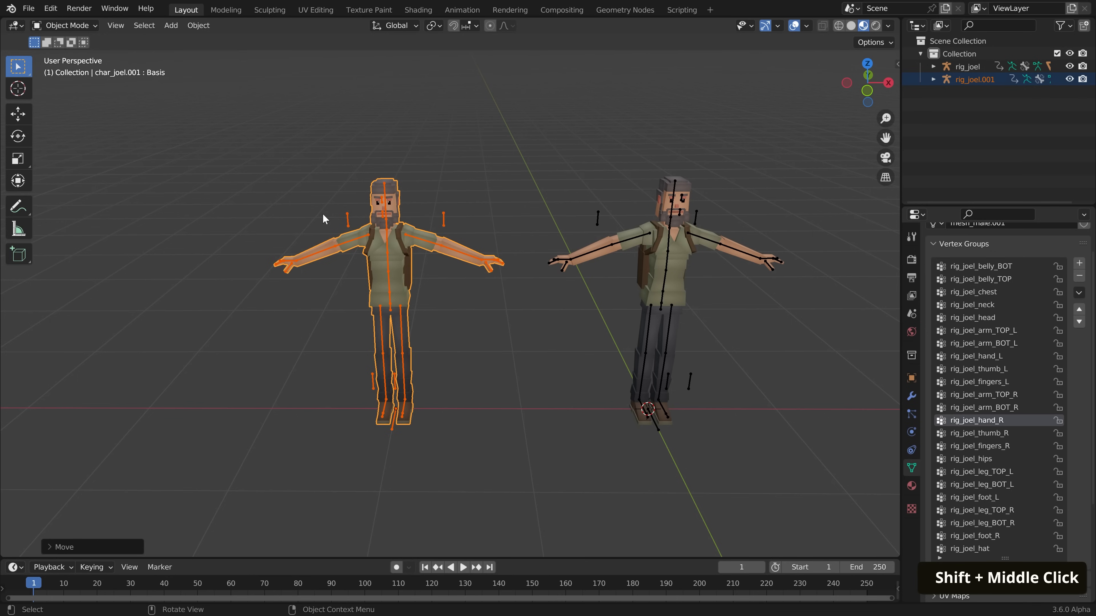
left_click(933, 79)
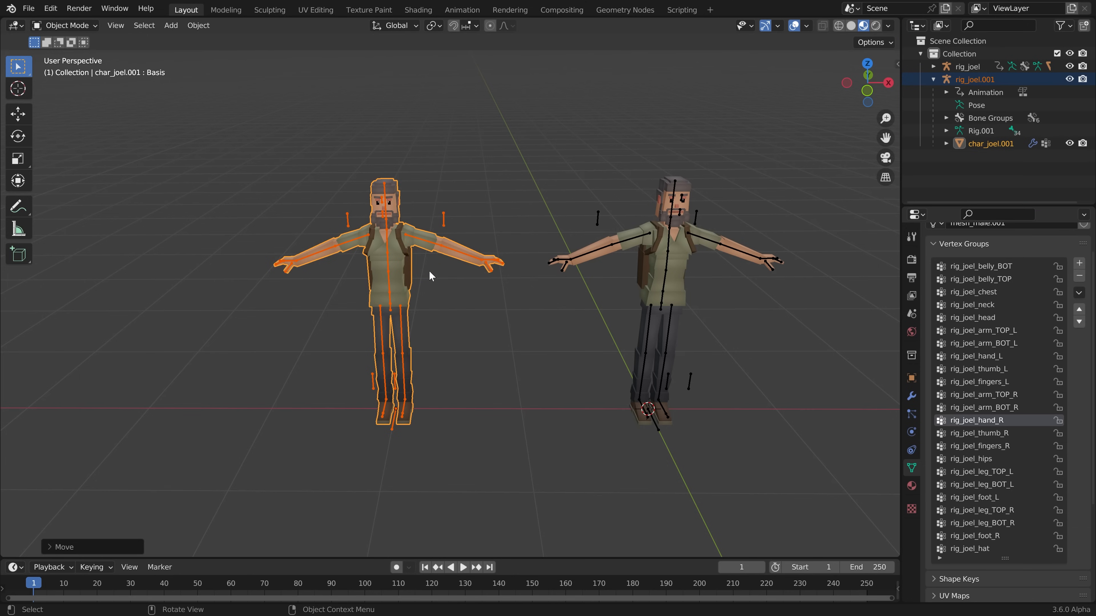
key("ctrl")
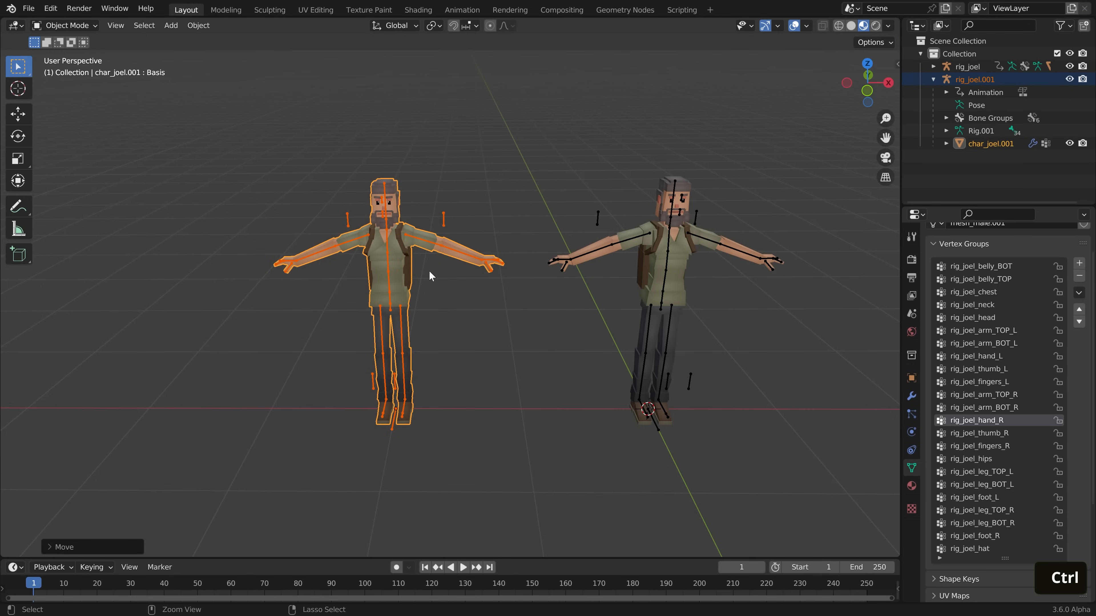
key("ctrl+F2")
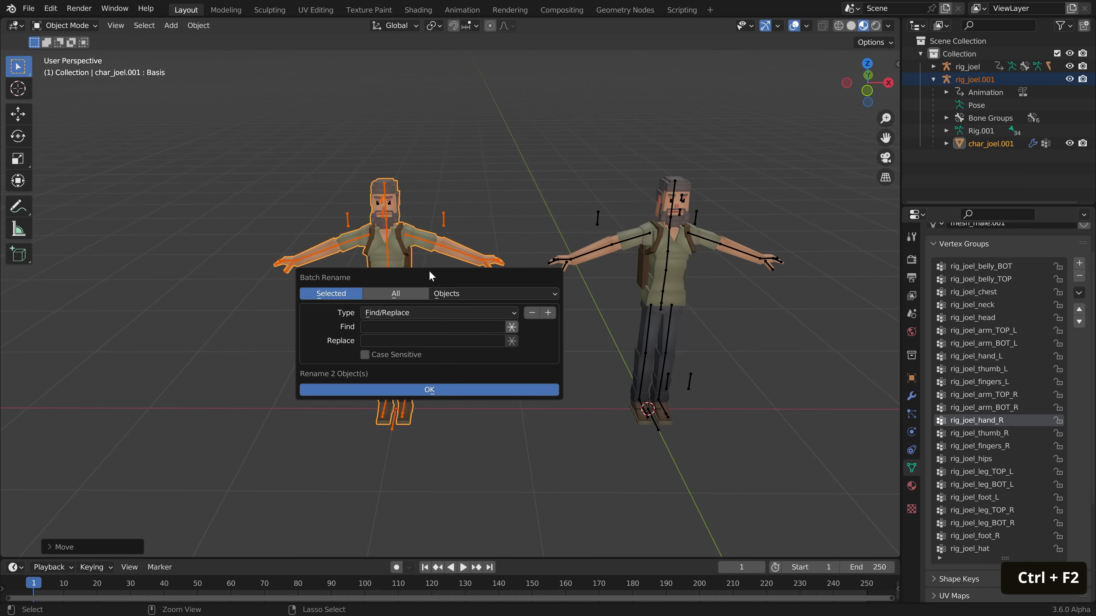
left_click(397, 327)
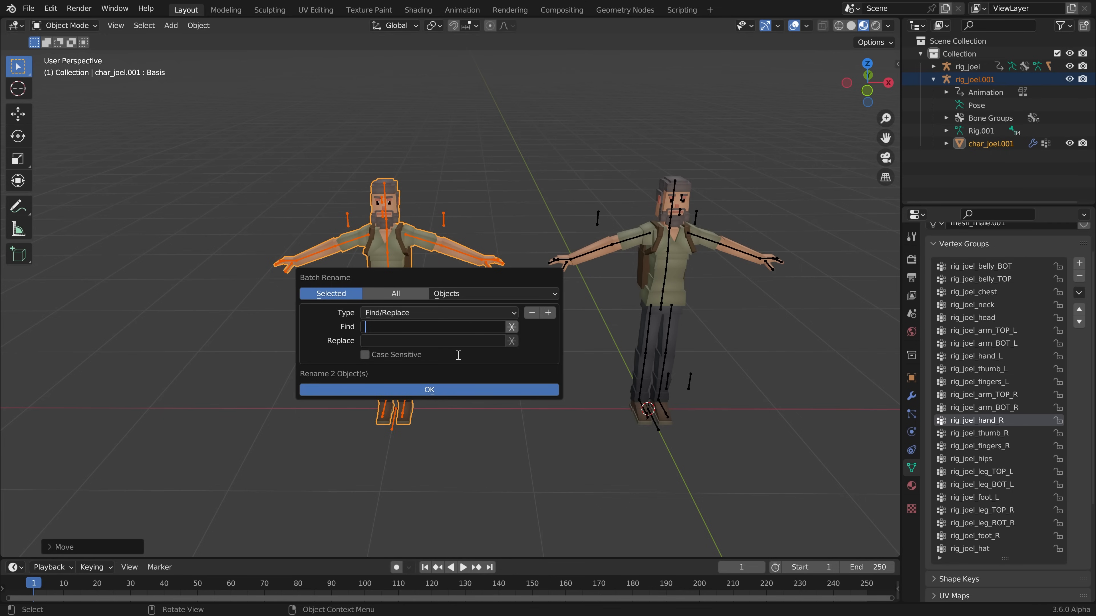
type(".001")
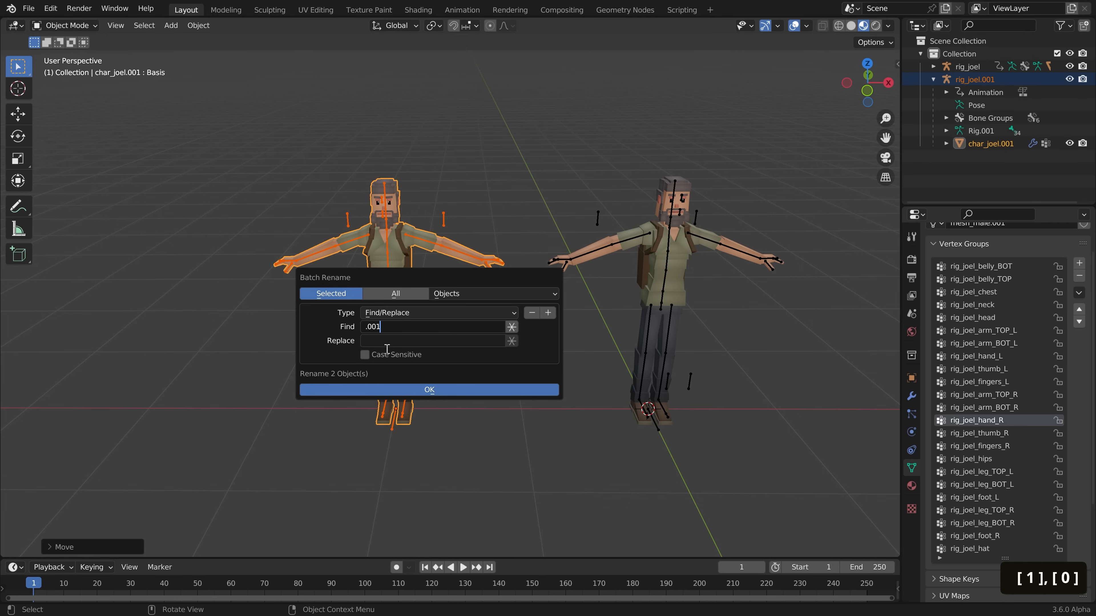
left_click(378, 342)
type("_export")
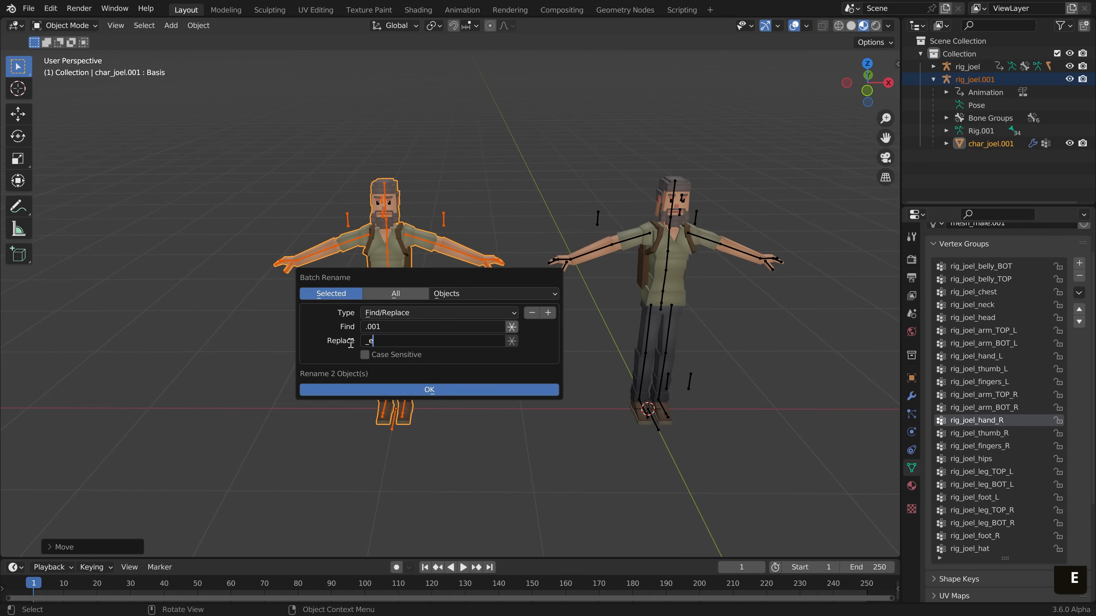
left_click(454, 390)
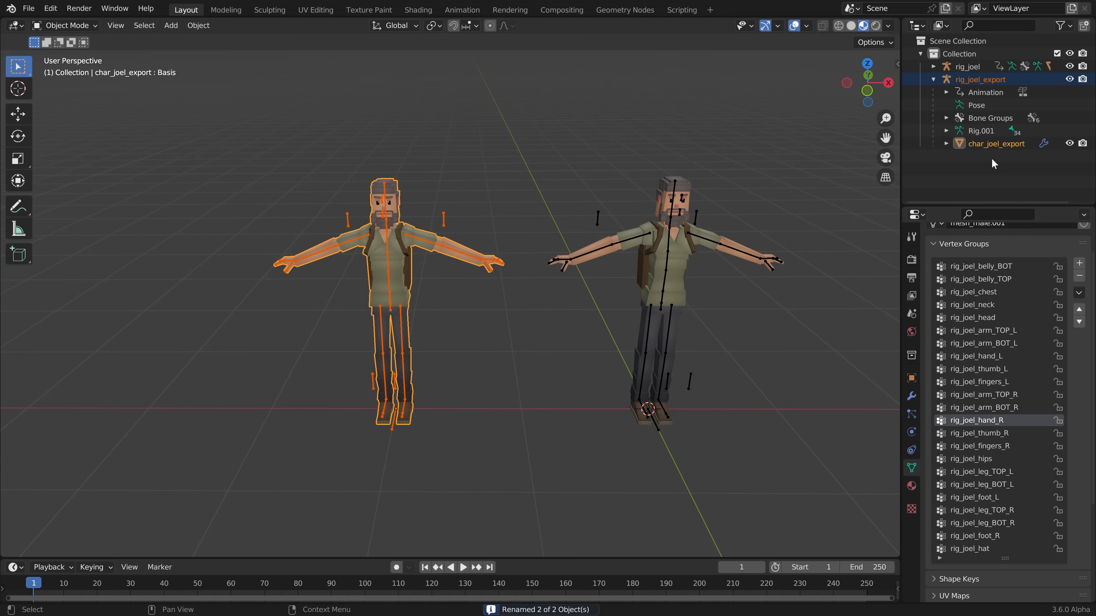
left_click(933, 79)
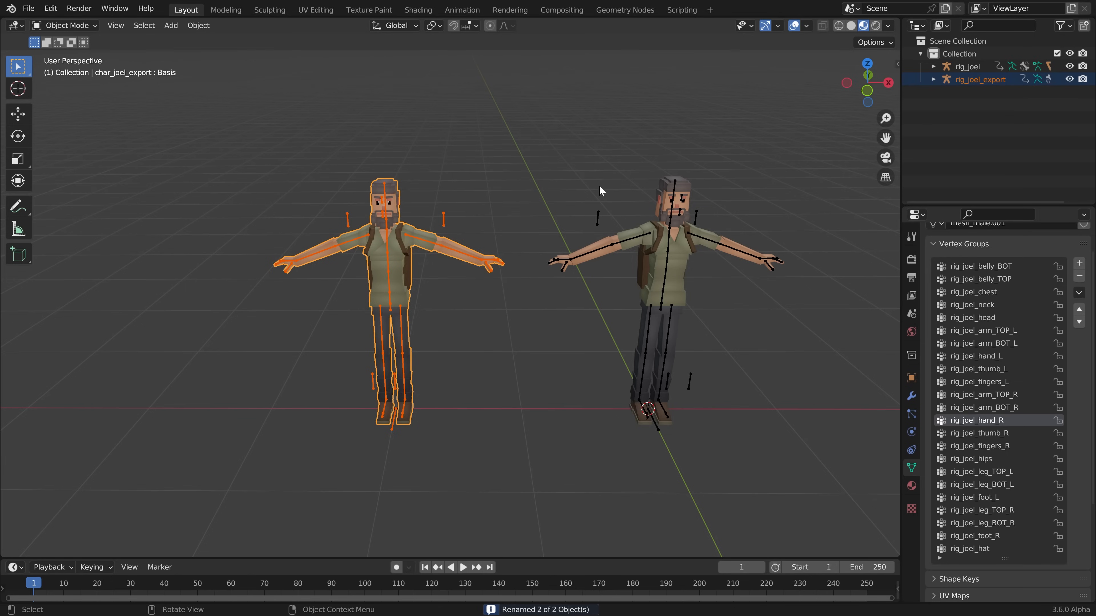
Enter Pose Mode on rig_joel_export and test the left elbow and left-hand IK bones by moving each one and cancelling the move
left_click(447, 222)
key("Tab")
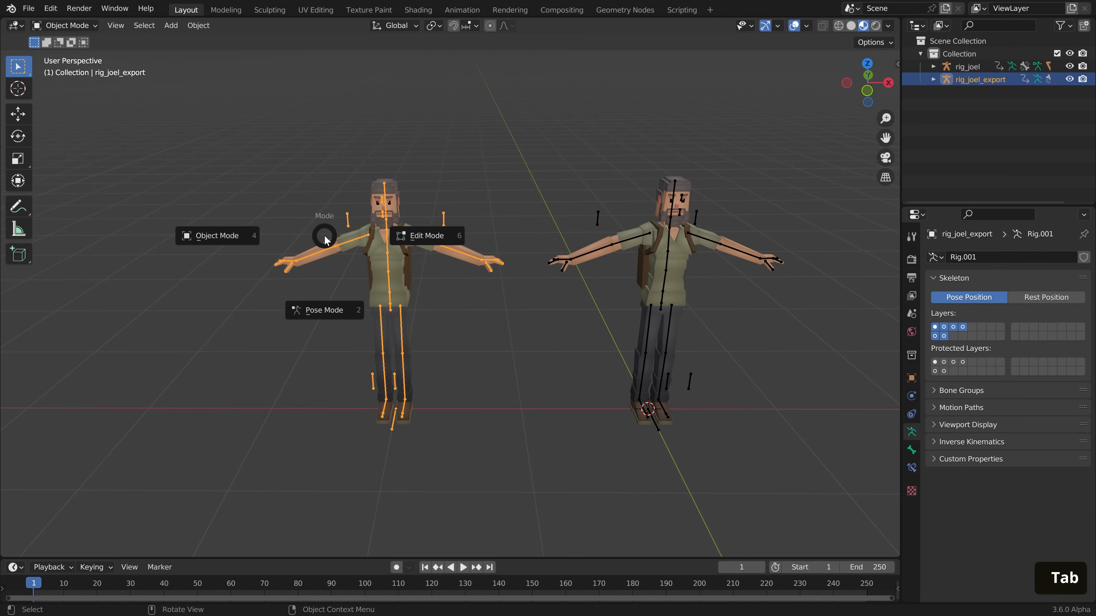
left_click(316, 314)
scroll(448, 242, "up", 2)
left_click(440, 201)
key("g")
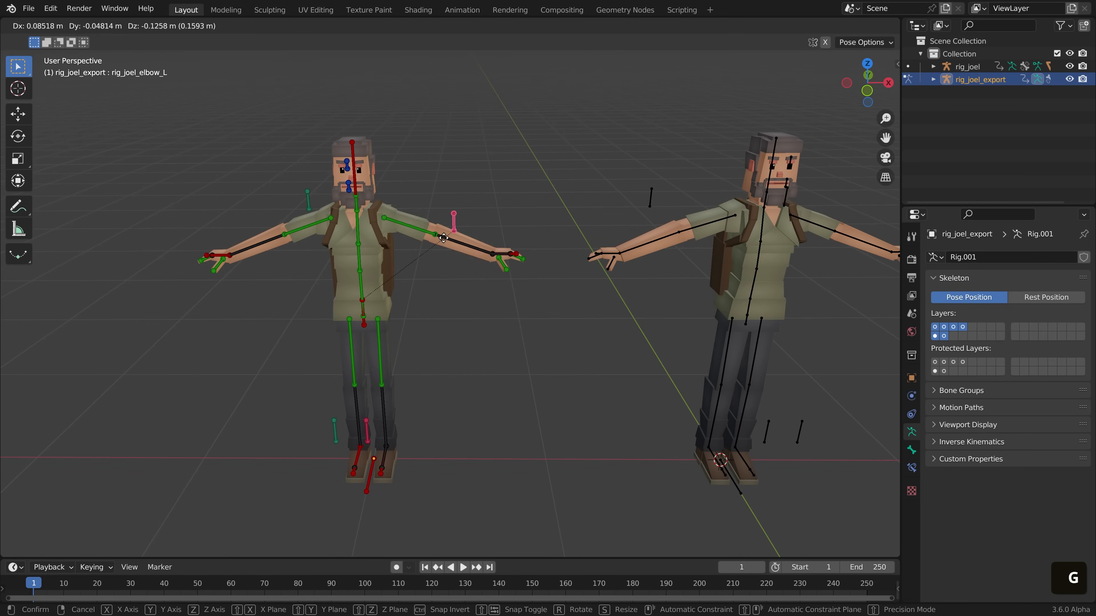
right_click(503, 261)
key("g")
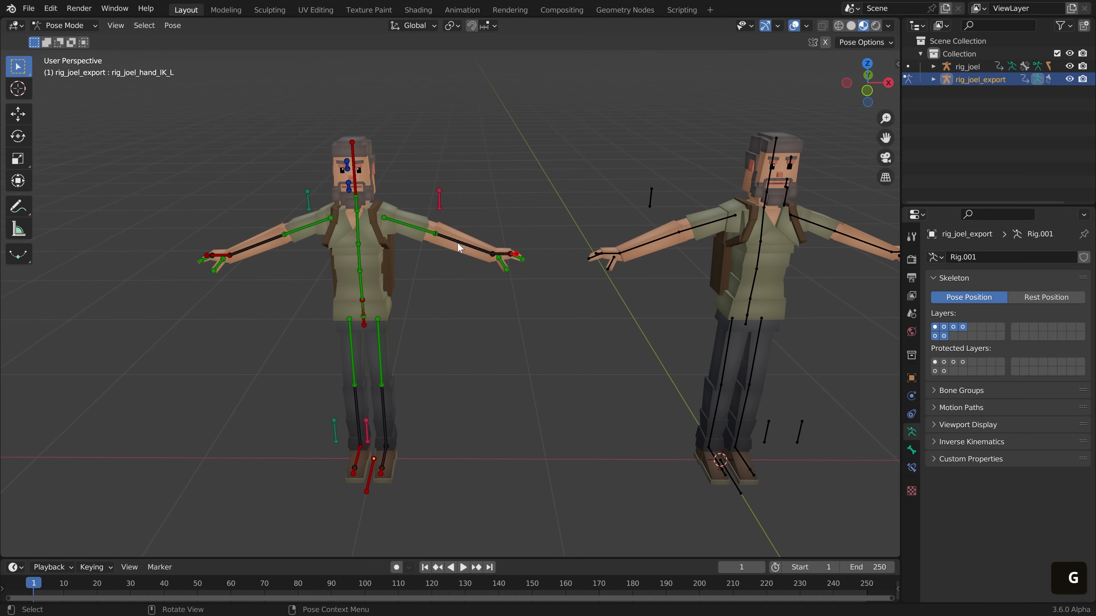
Delete the elbow, knee, hand IK, foot control, hips upper-body, face and floor-level root bones from rig_joel_export in Edit Mode
left_click(440, 203, "shift")
left_click(216, 247, "shift")
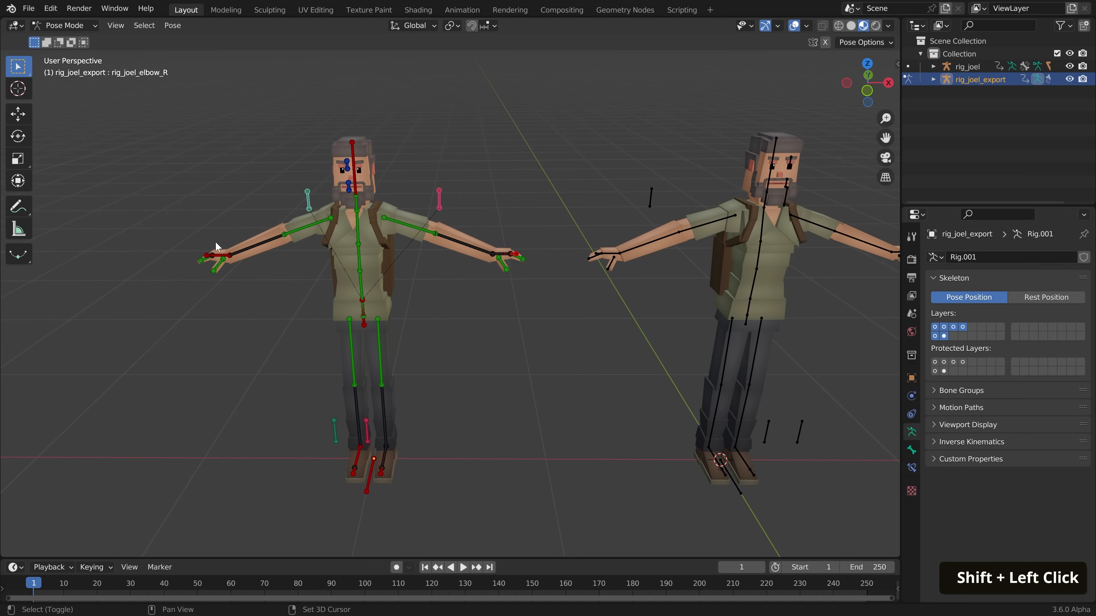
left_click(208, 257, "shift")
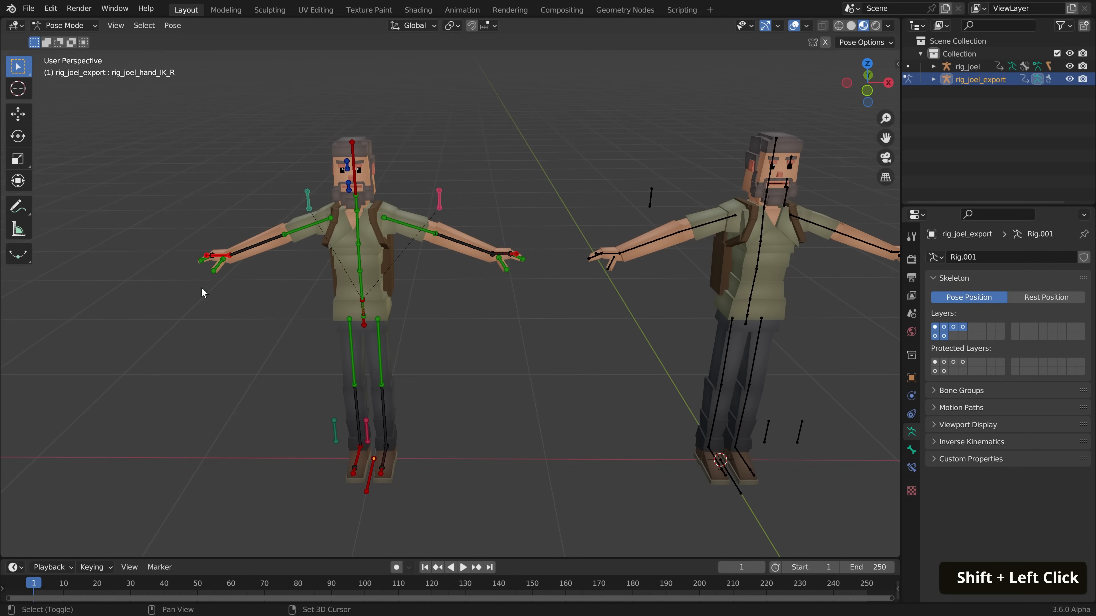
left_click(364, 328, "shift")
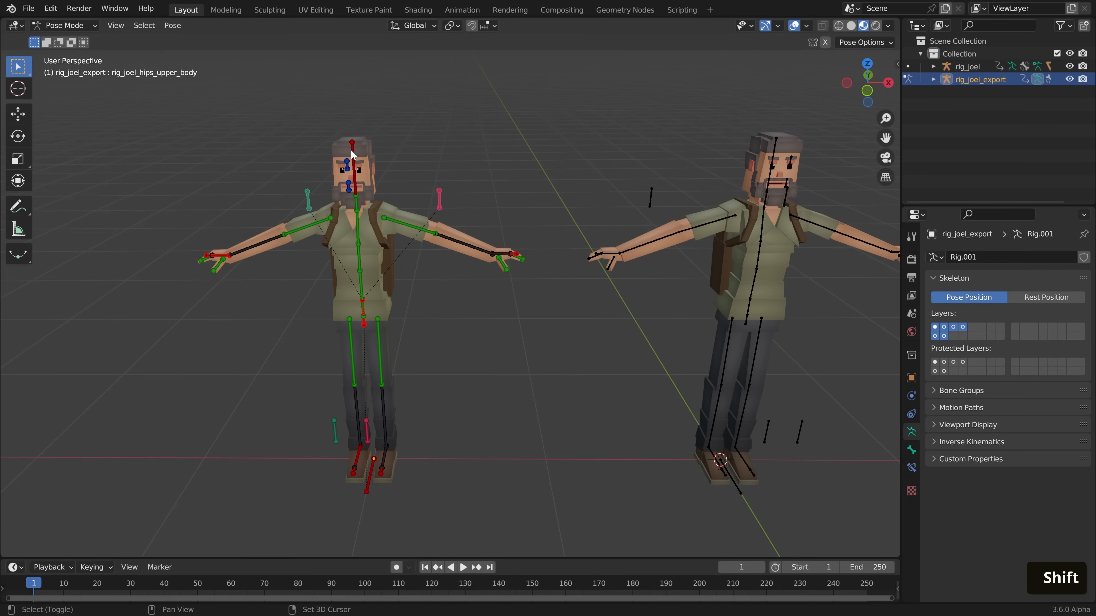
left_click(348, 191, "shift")
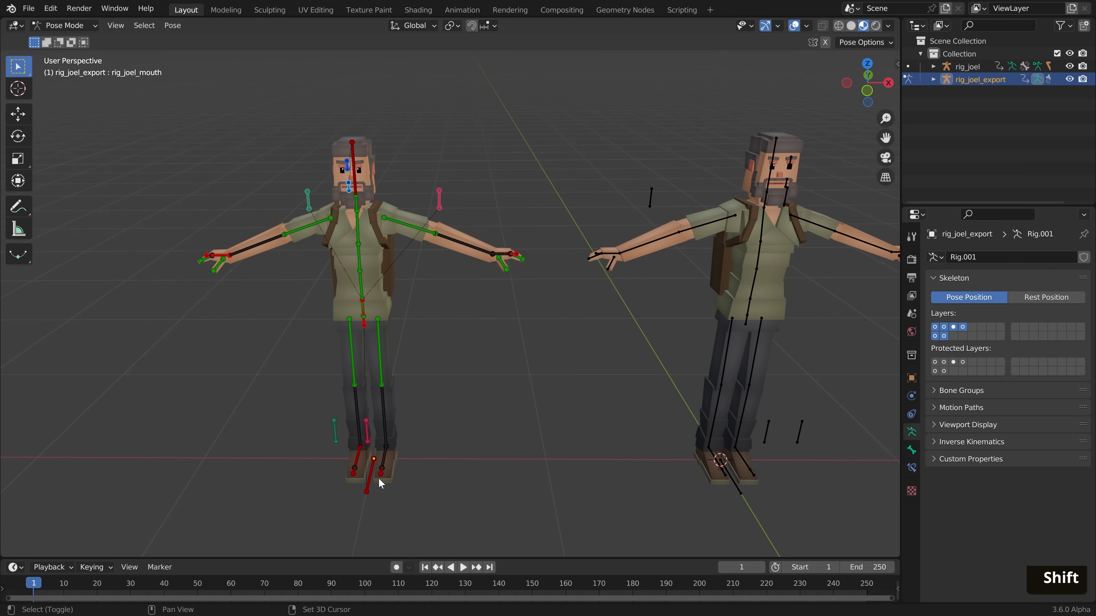
left_click(369, 488, "shift")
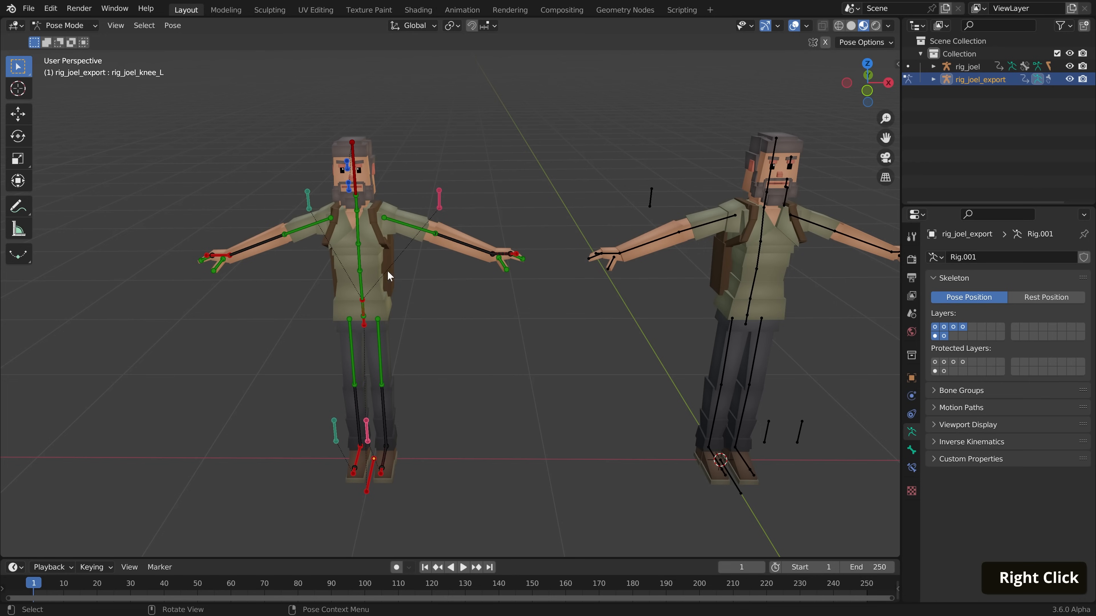
key("Tab")
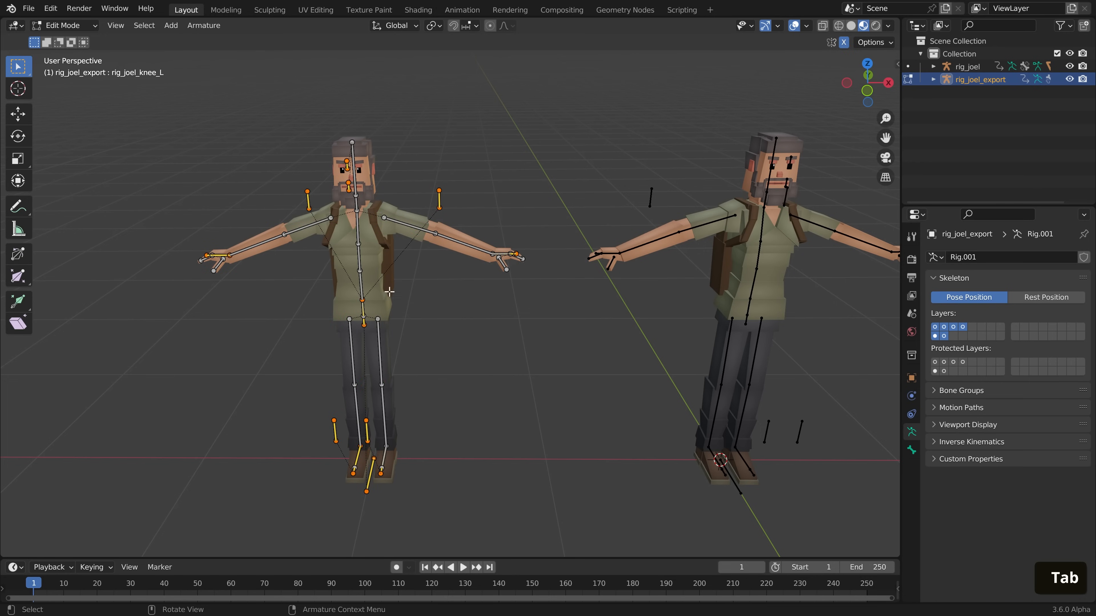
key("x")
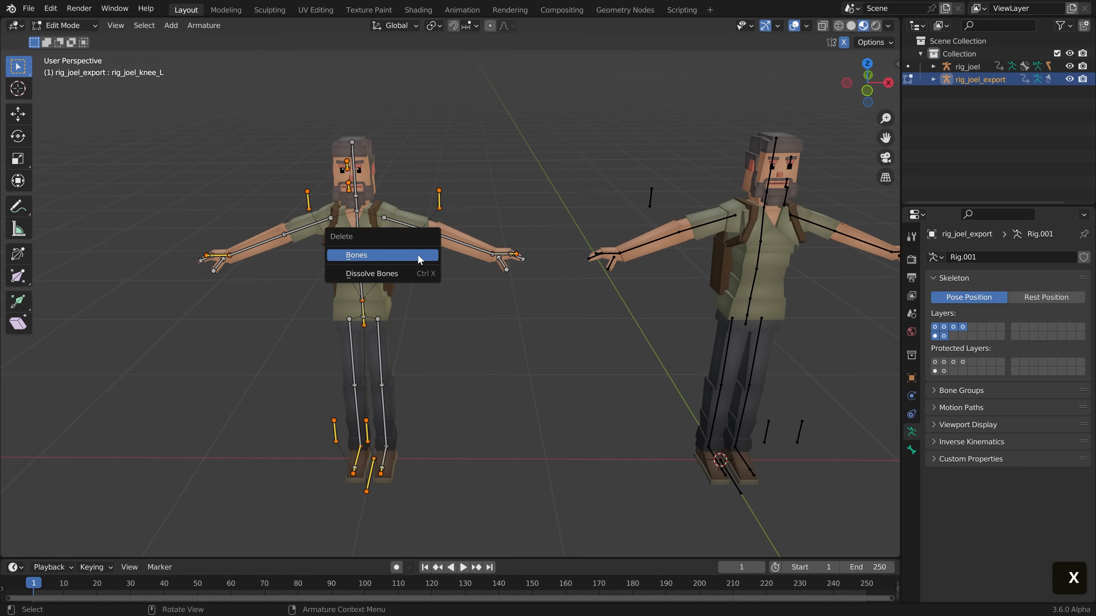
left_click(418, 259)
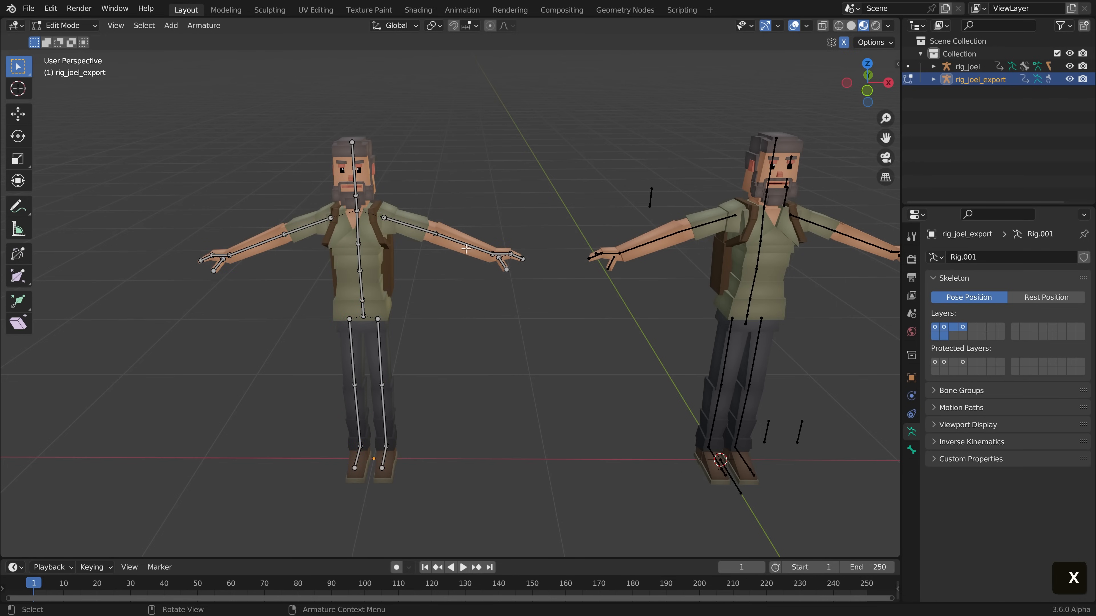
Return to Pose Mode and test the remaining hips, left upper leg, left upper arm and head bones with cancelled rotations
key("Tab")
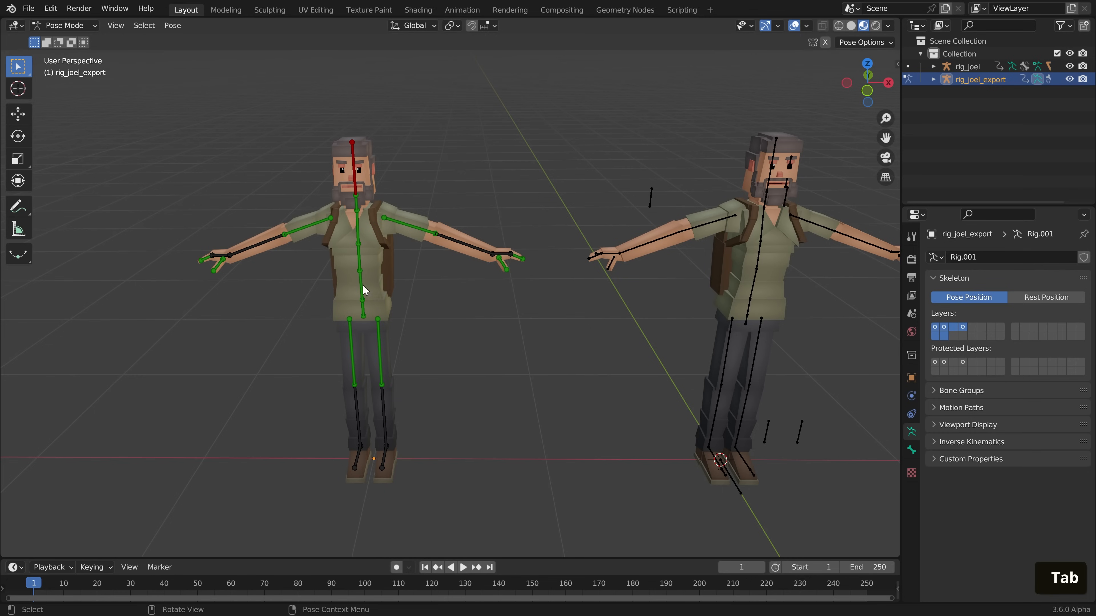
key("r")
right_click(383, 310)
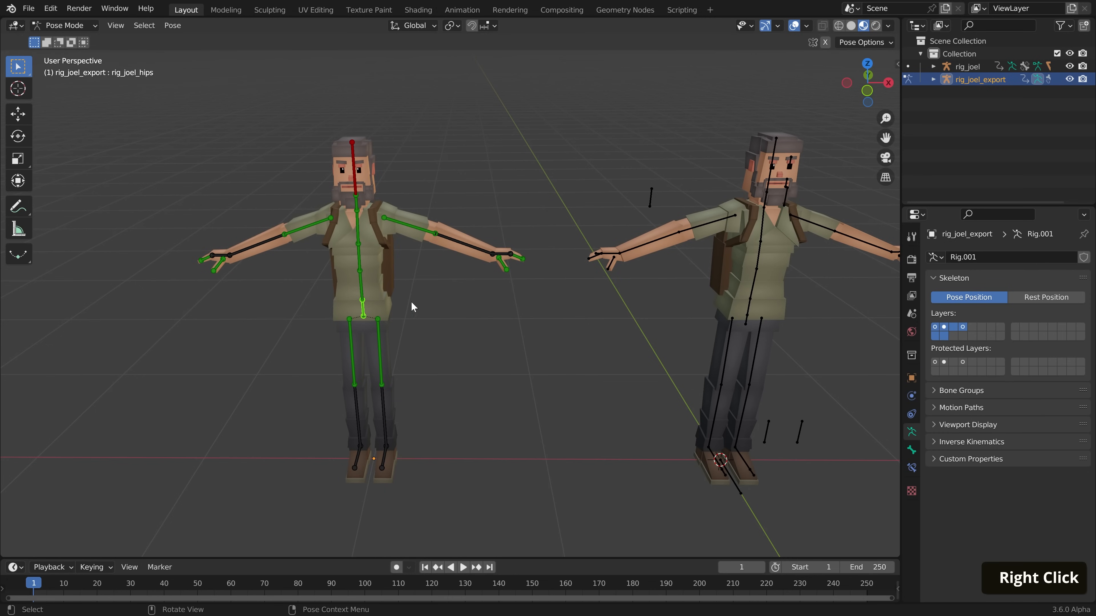
key("r")
right_click(391, 328)
left_click(379, 348)
key("r")
right_click(417, 355)
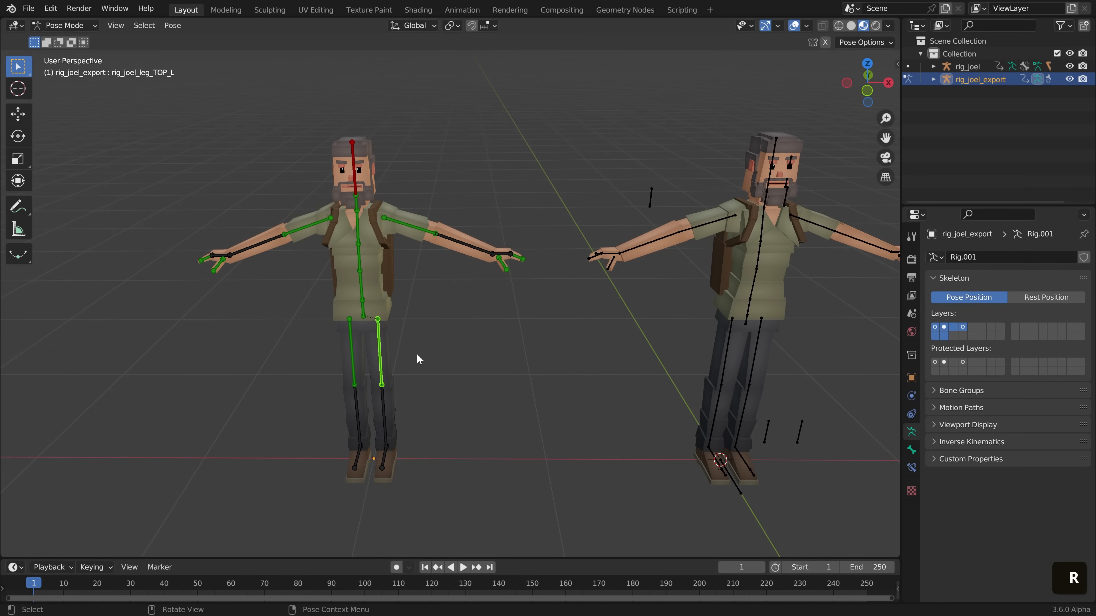
left_click(413, 227)
key("r")
right_click(453, 228)
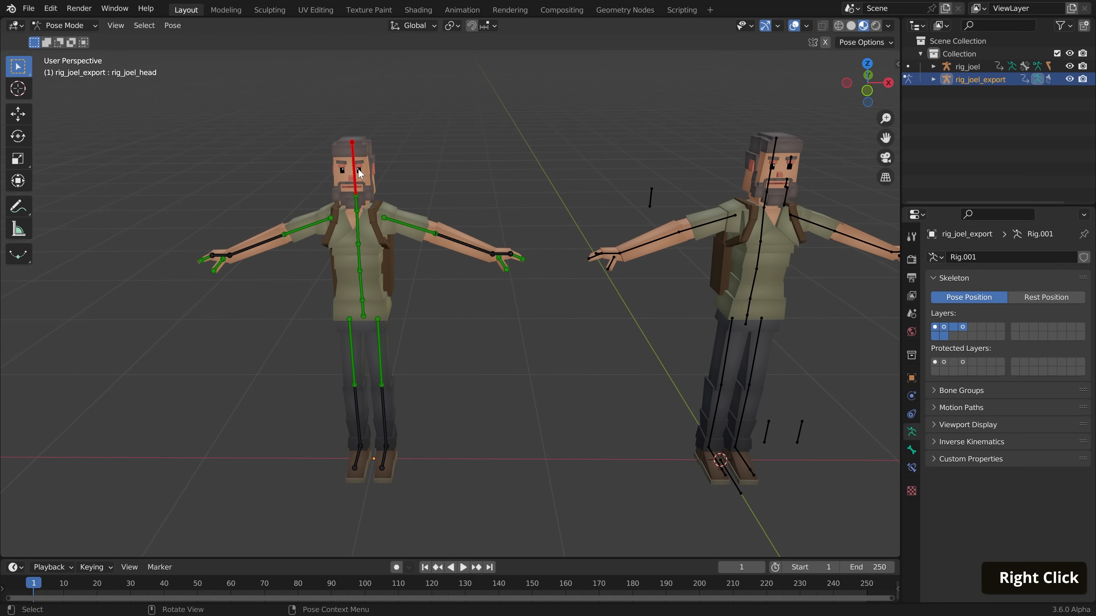
key("r")
right_click(432, 222)
Export the rig_joel_export armature together with its mesh from Object Mode as joel_export.fbx, limiting the FBX export to Selected Objects
key("Tab")
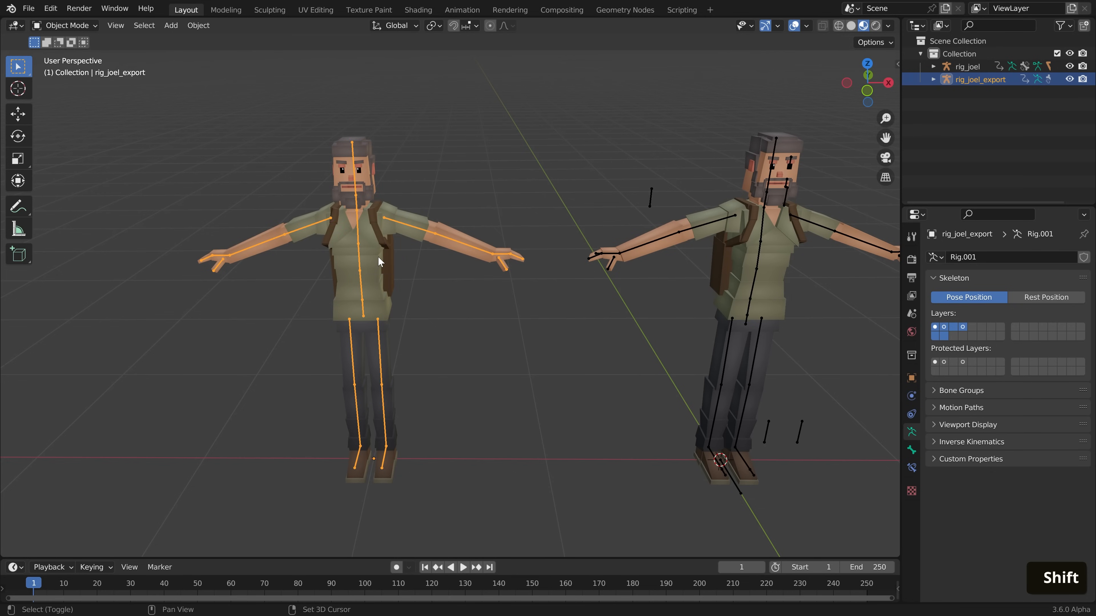
key("b")
left_click_drag(372, 237, 390, 313)
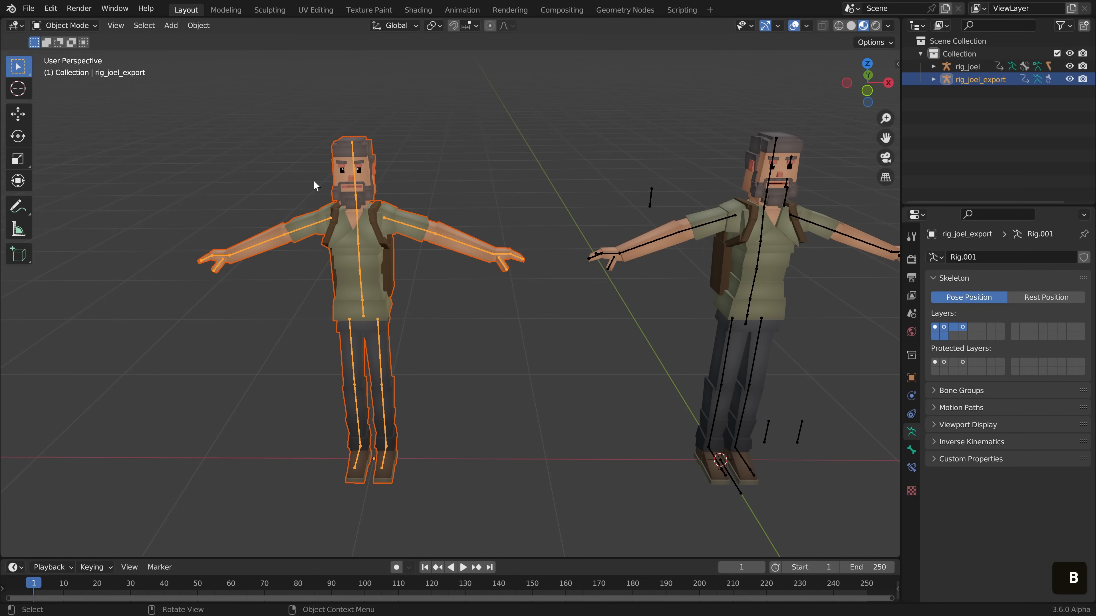
left_click(28, 8)
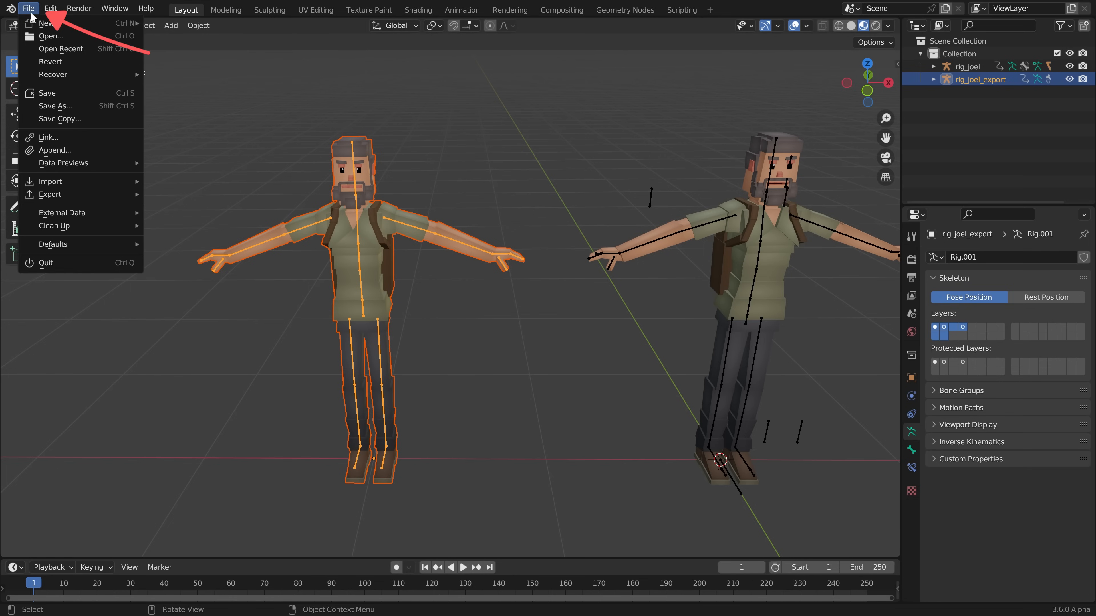
mouse_move(50, 197)
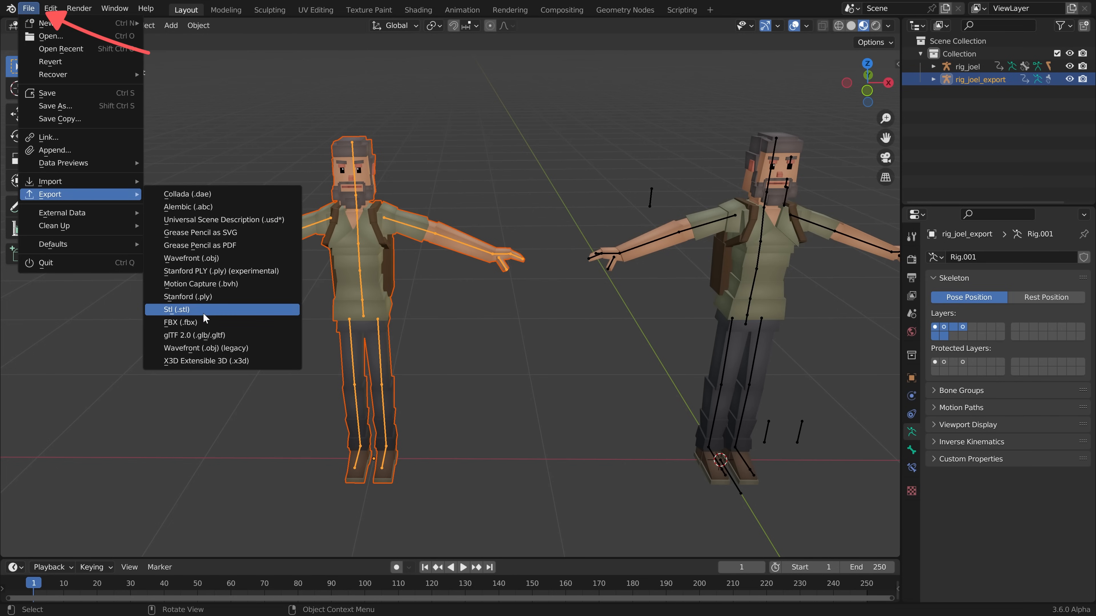
left_click(186, 329)
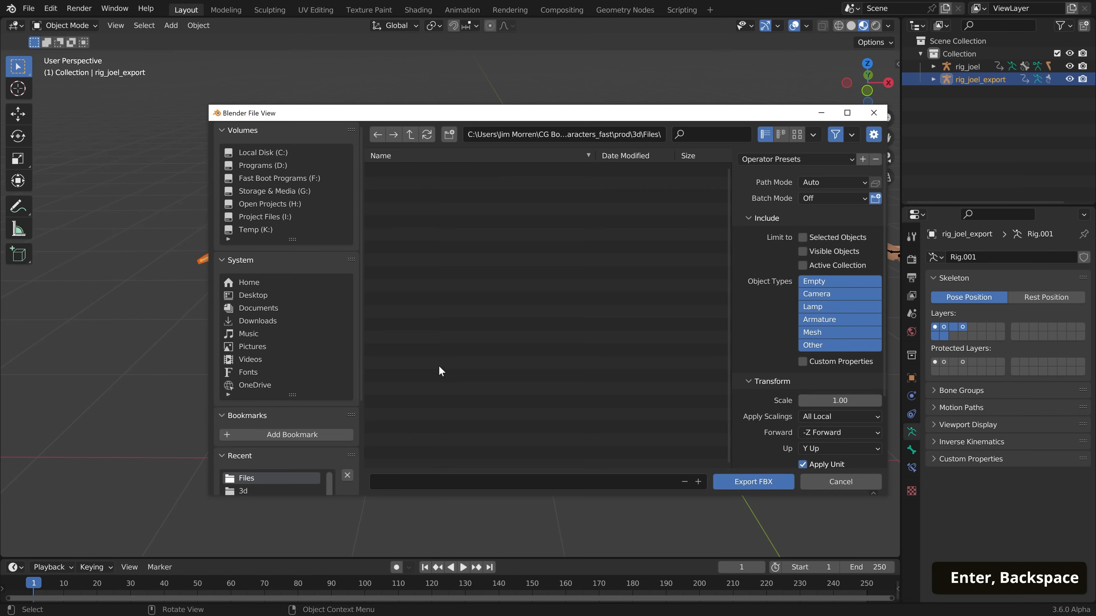
left_click_drag(437, 120, 350, 106)
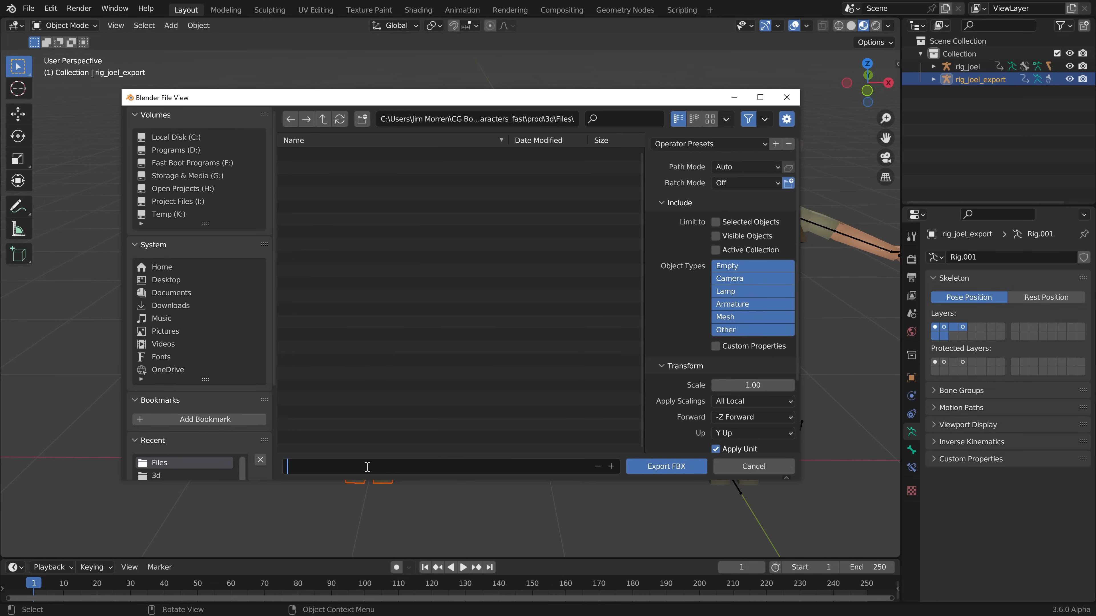
type("joel_export")
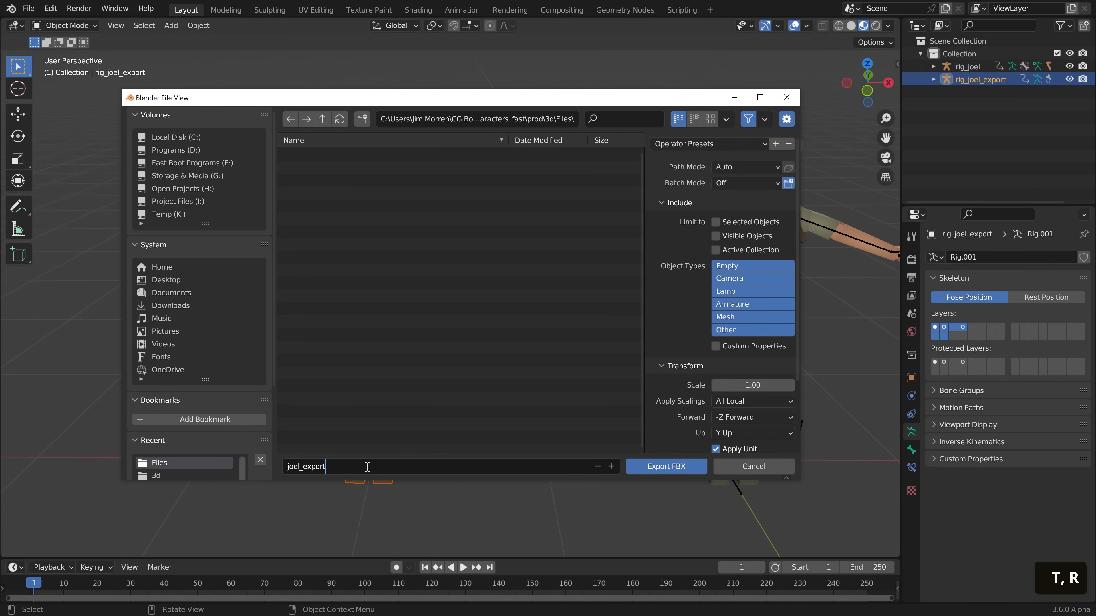
key("Return")
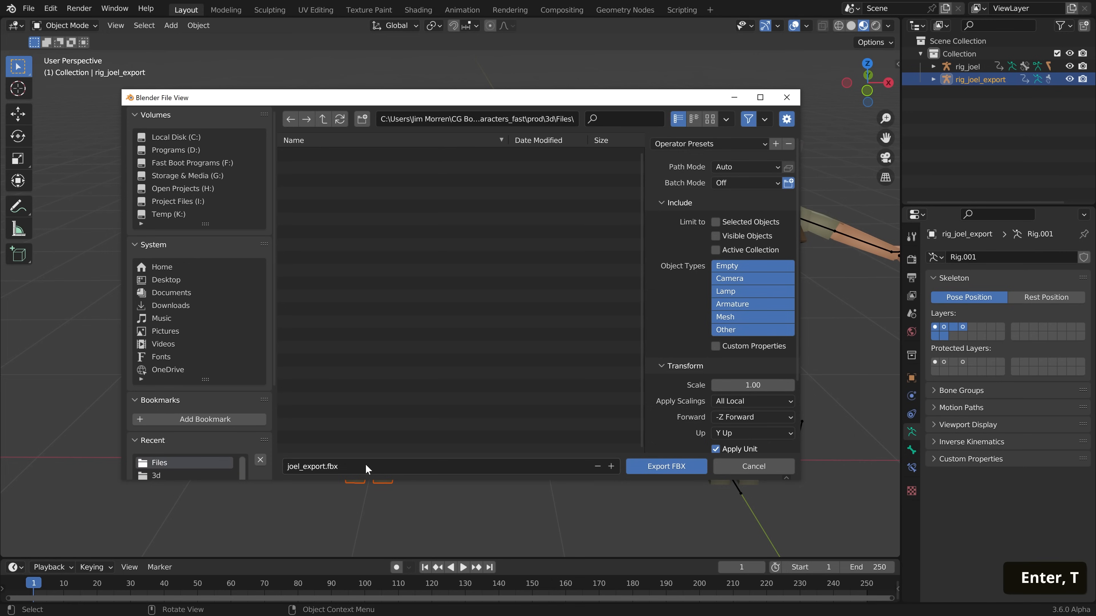
left_click(717, 223)
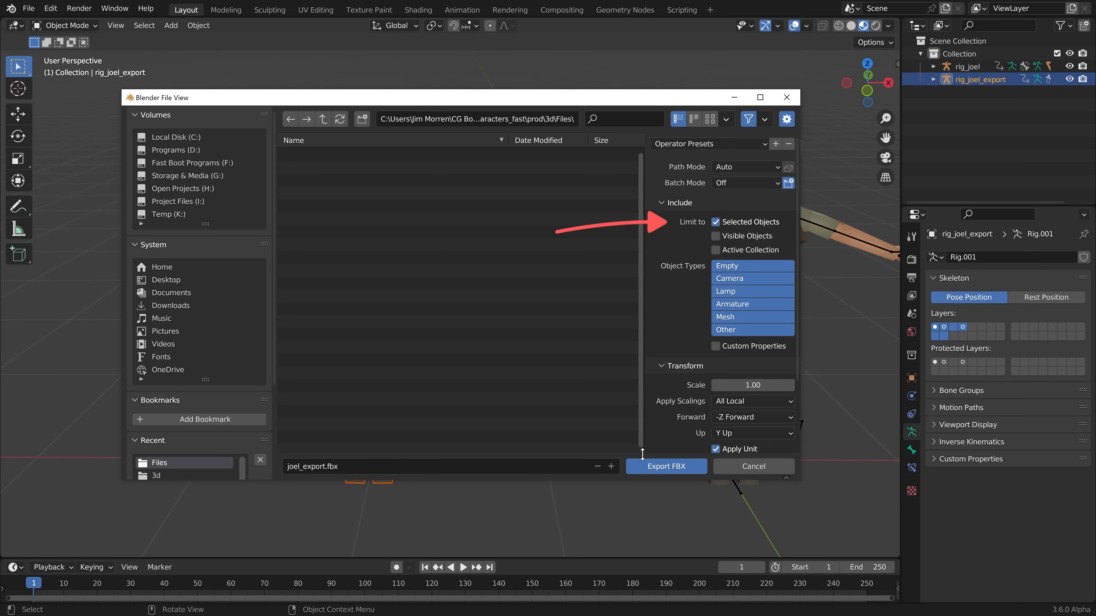
left_click(648, 468)
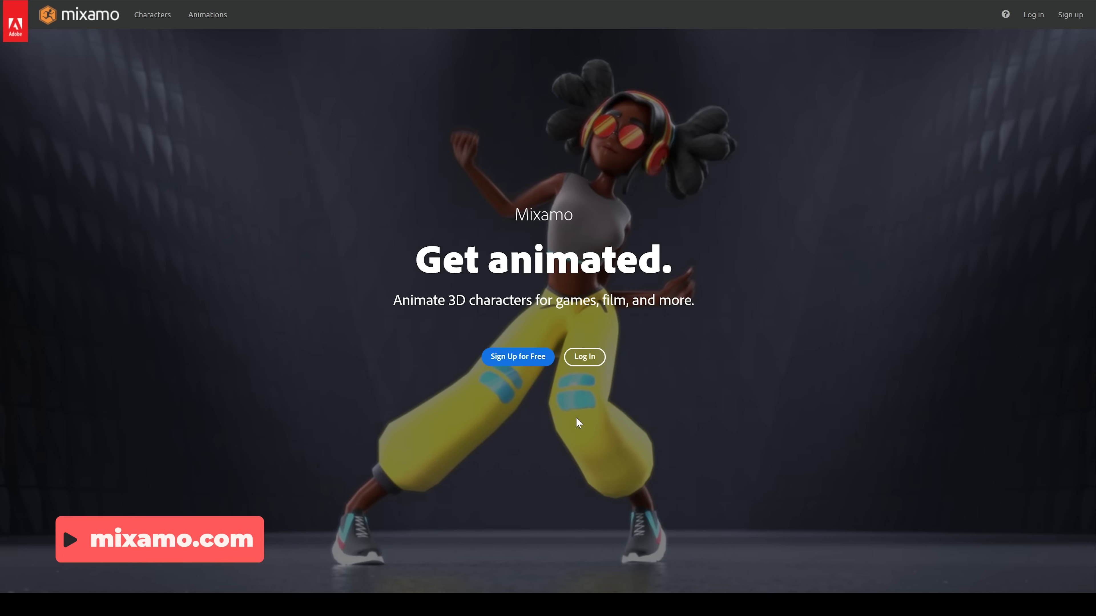
Switch to the Mixamo website and sign up for a free account
left_click(522, 361)
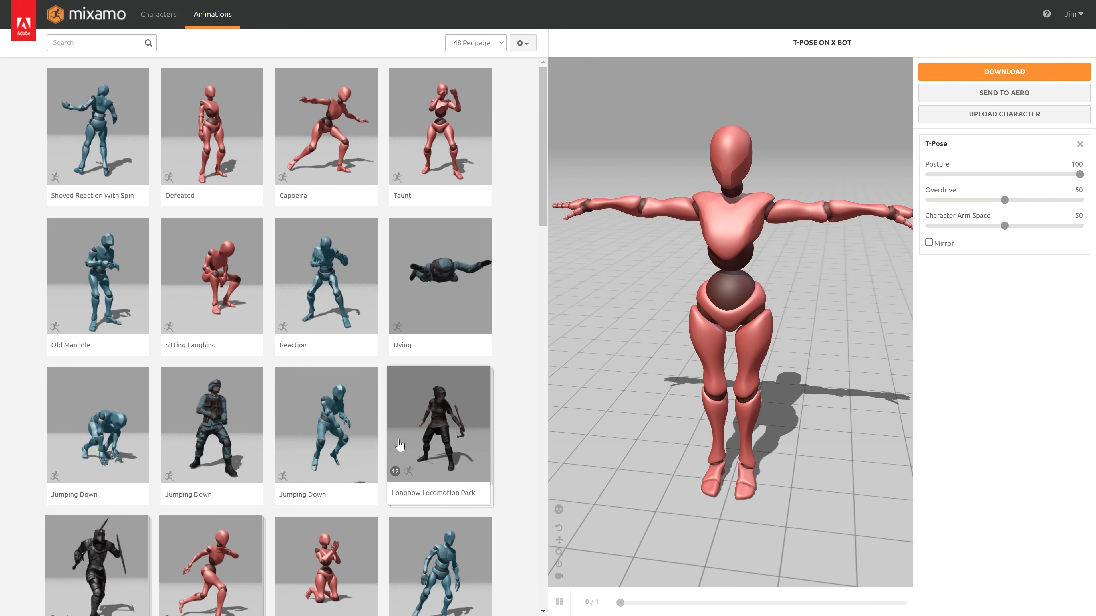
Apply the Reaction animation, upload joel_export.fbx as the character and accept its auto-rigger review, checking the animated result from several angles
left_click(324, 288)
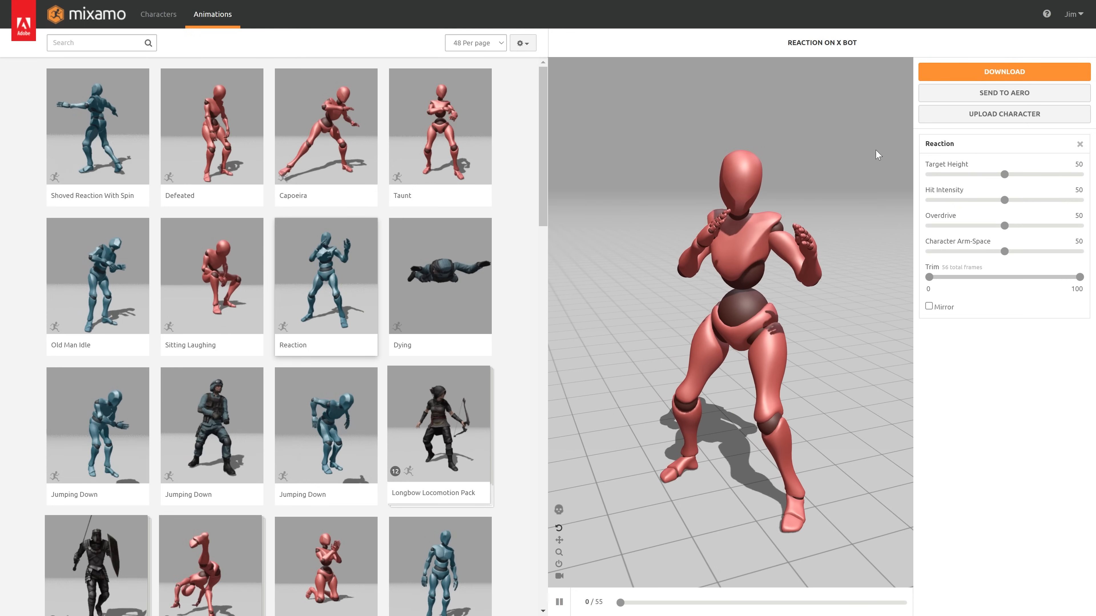
left_click(999, 115)
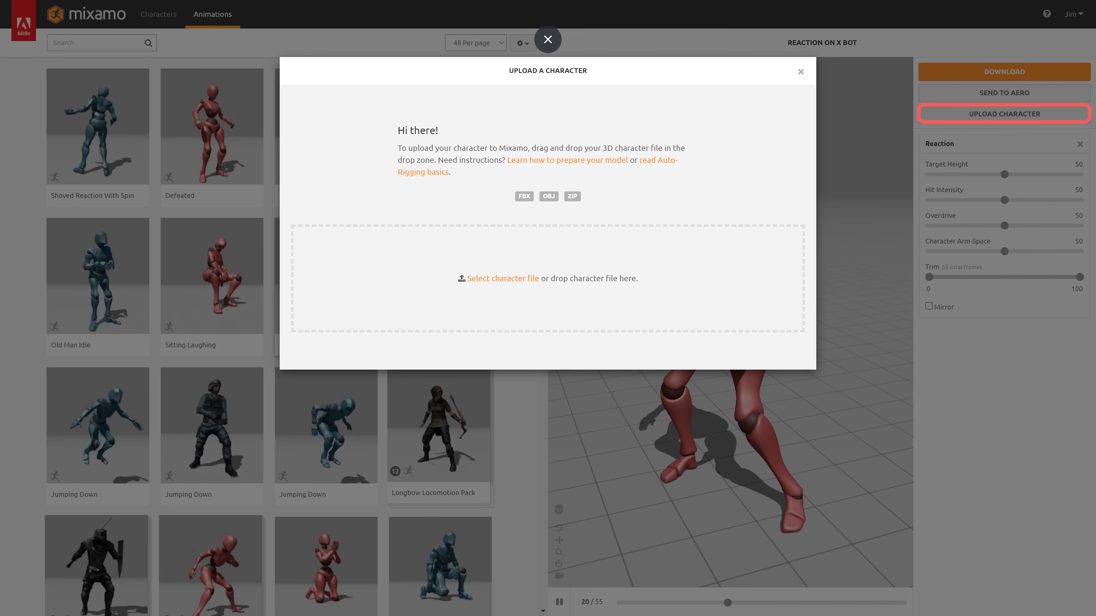
left_click_drag(741, 82, 514, 301)
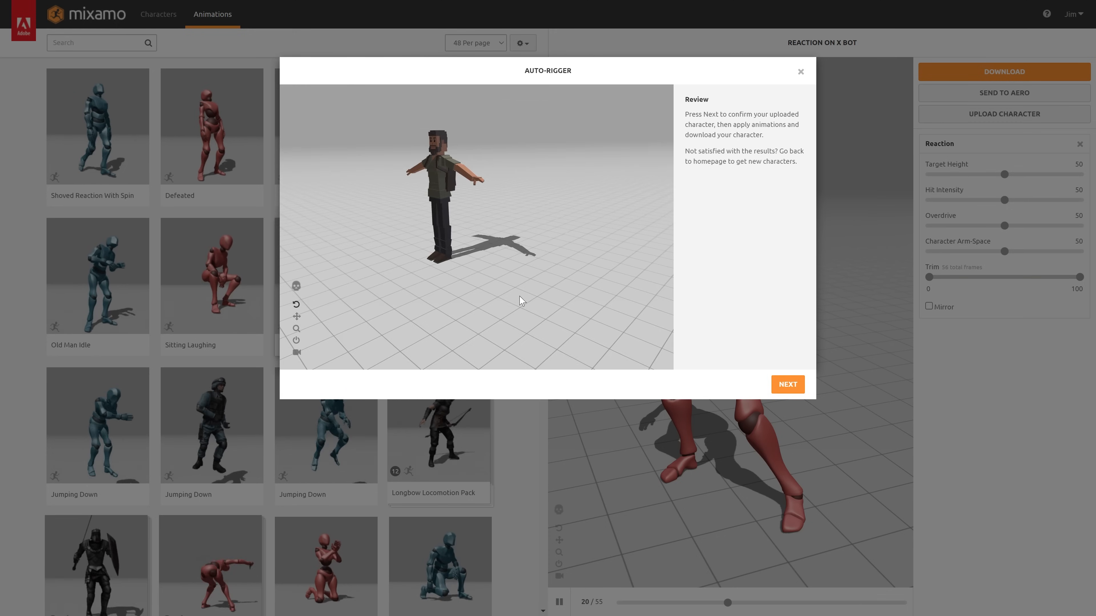
middle_click_drag(601, 304, 527, 287)
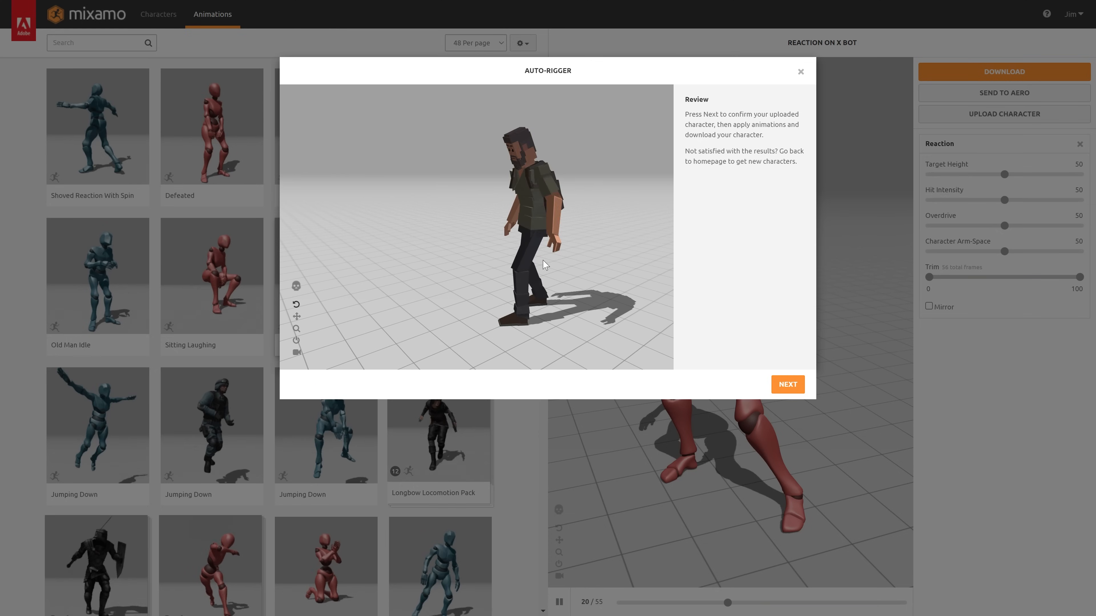
left_click(786, 384)
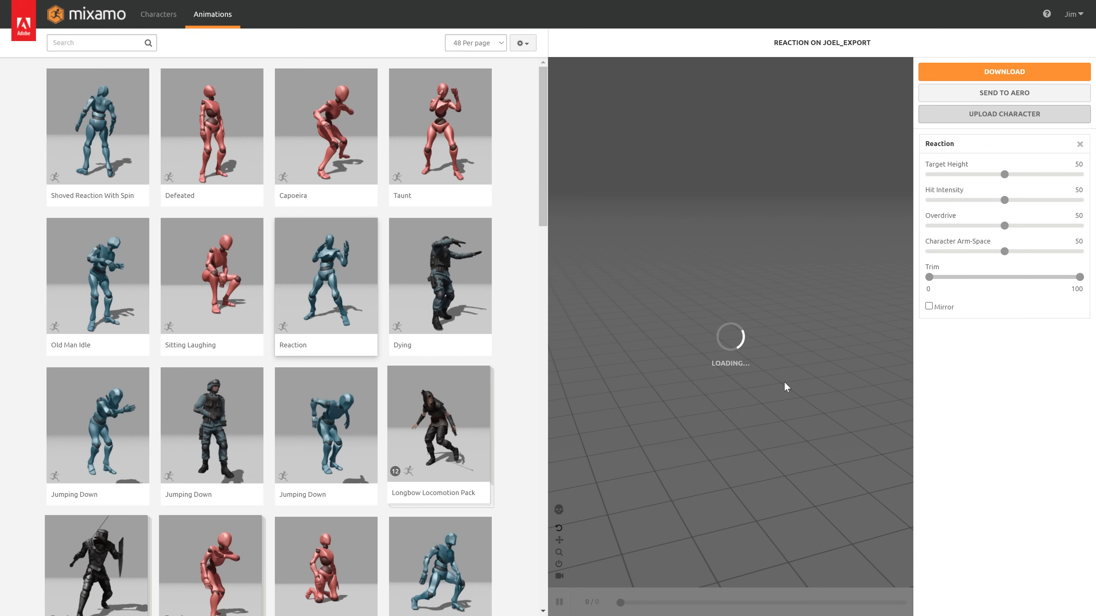
scroll(724, 433, "down", 3)
left_click_drag(722, 429, 712, 365)
scroll(711, 365, "down", 2)
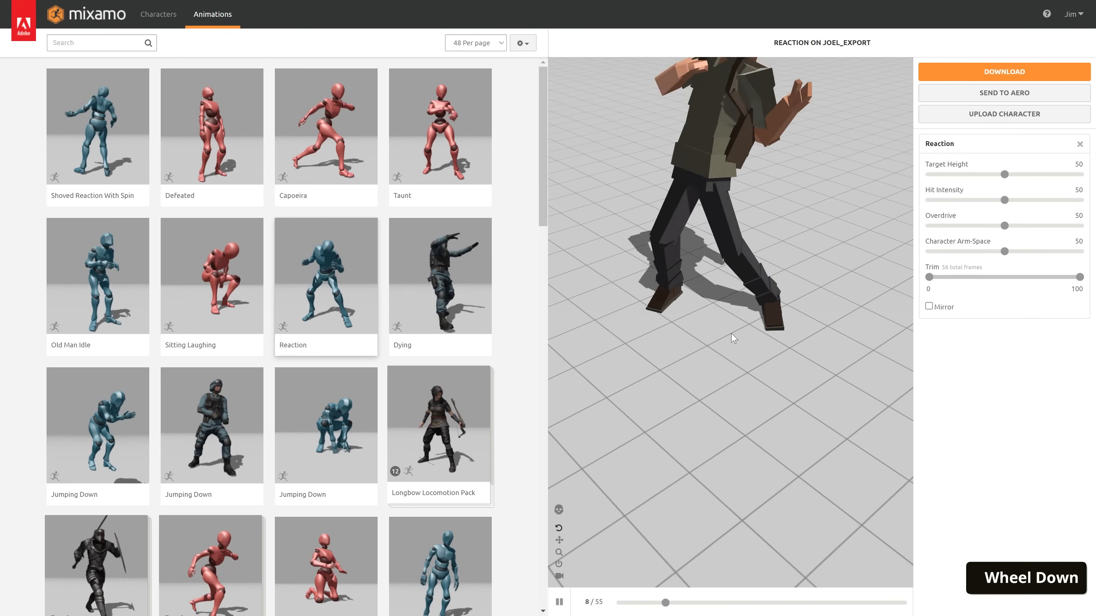
middle_click_drag(748, 333, 729, 423)
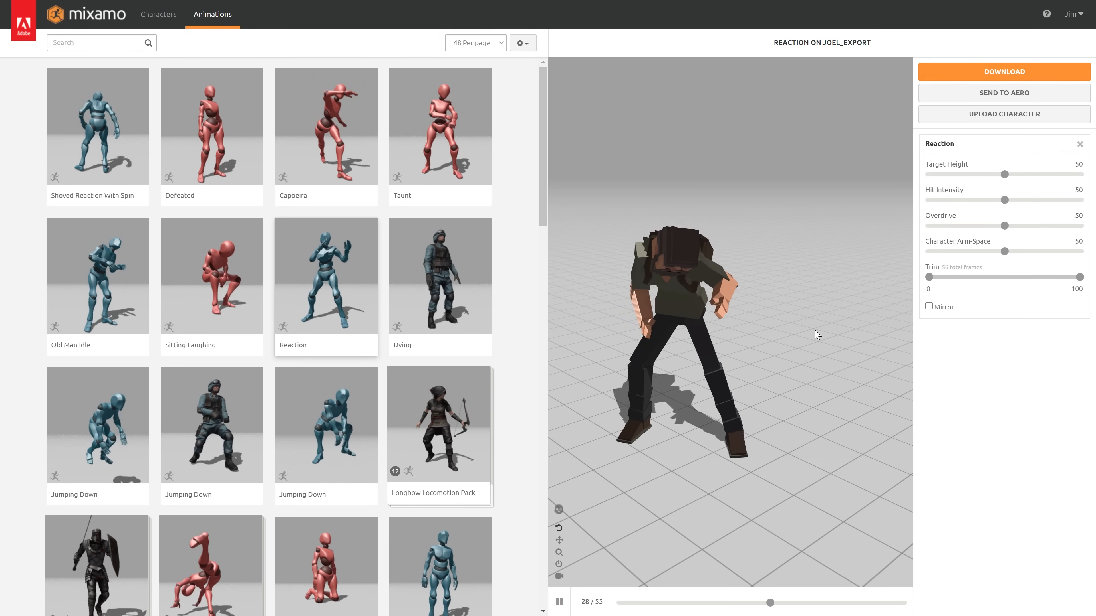
left_click_drag(770, 334, 743, 304)
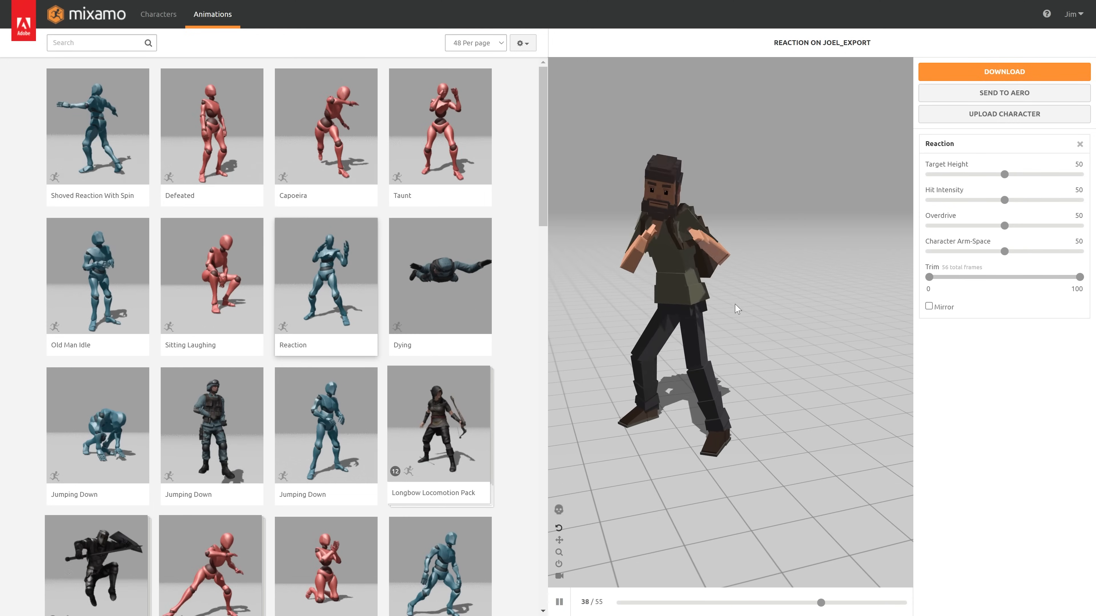
Search the animations for "running" and apply the Running clip from the first result row with In Place enabled
left_click(72, 41)
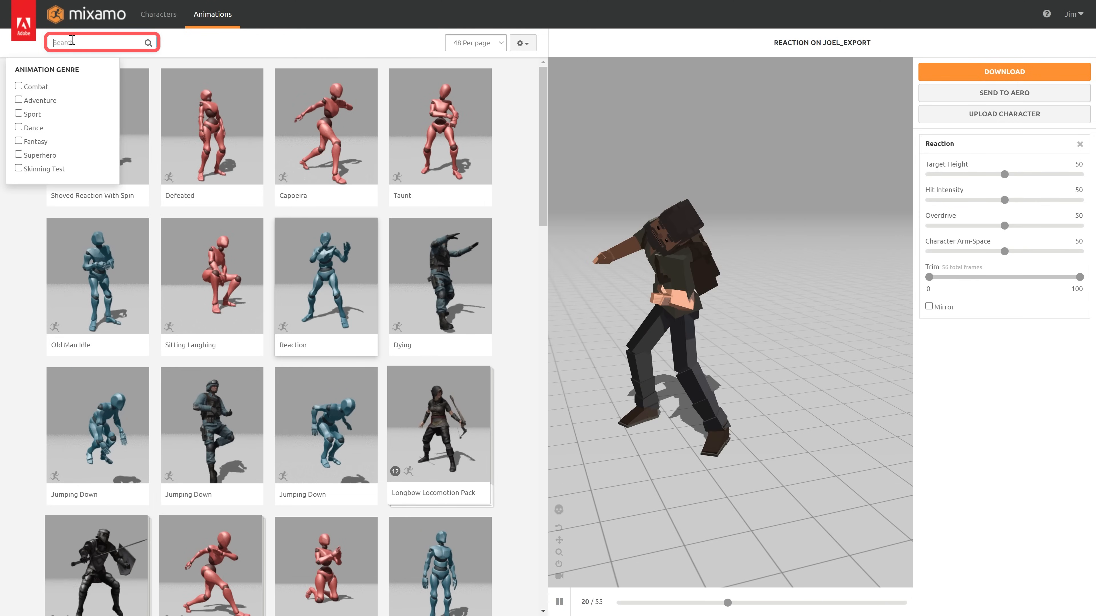
type("running")
key("Return")
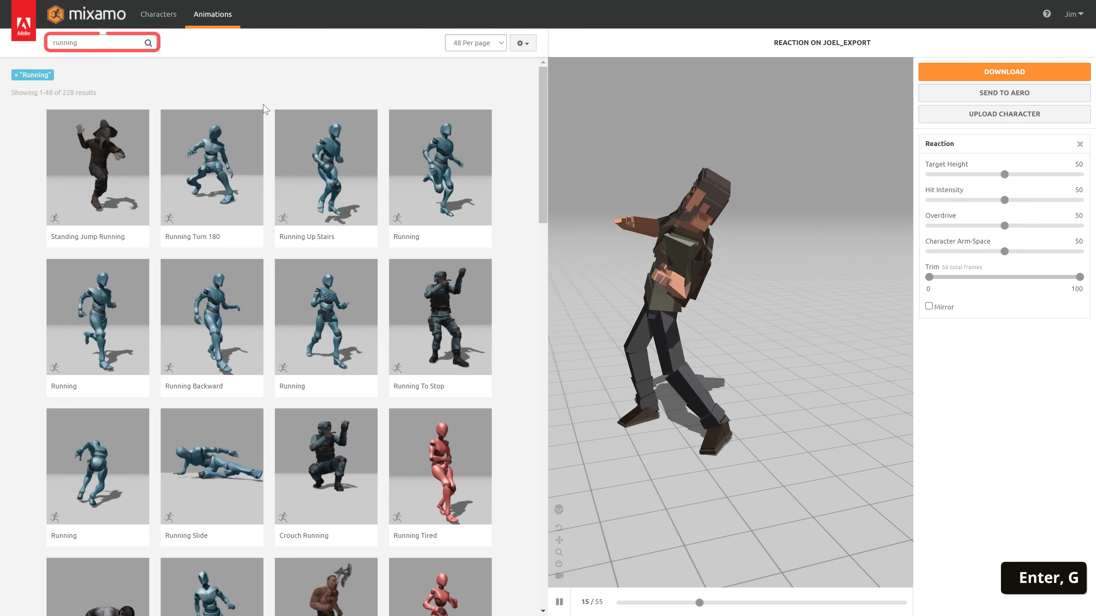
left_click(107, 318)
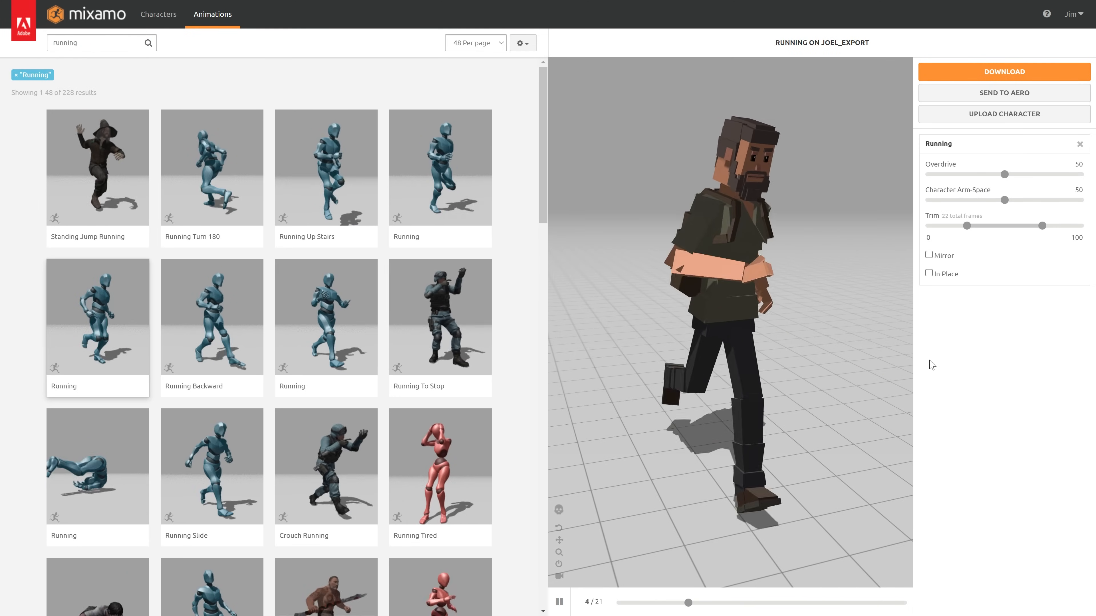
left_click(929, 273)
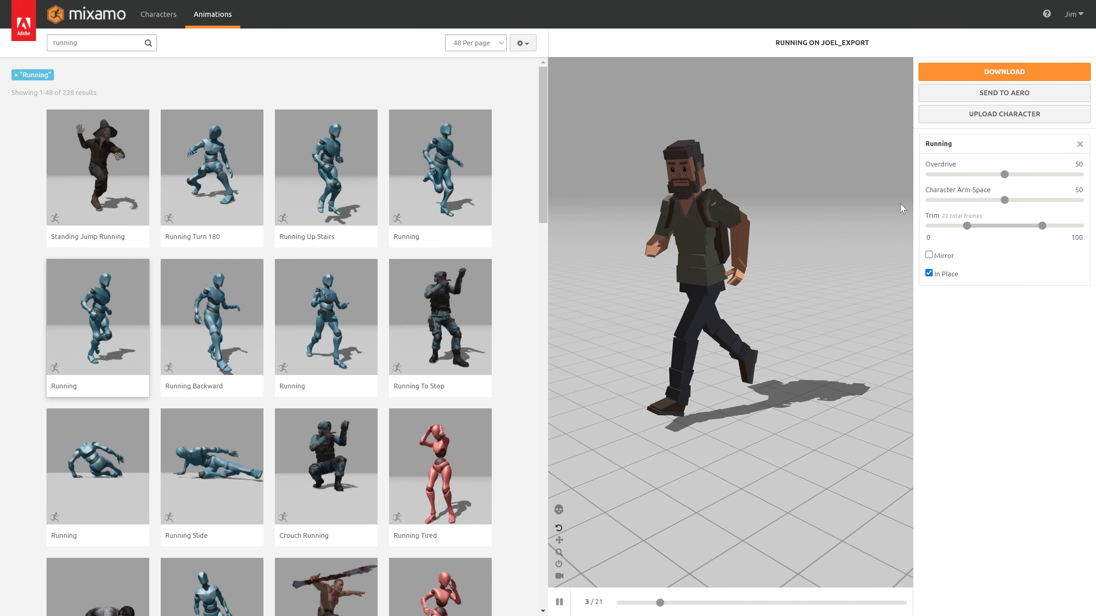
left_click(417, 162)
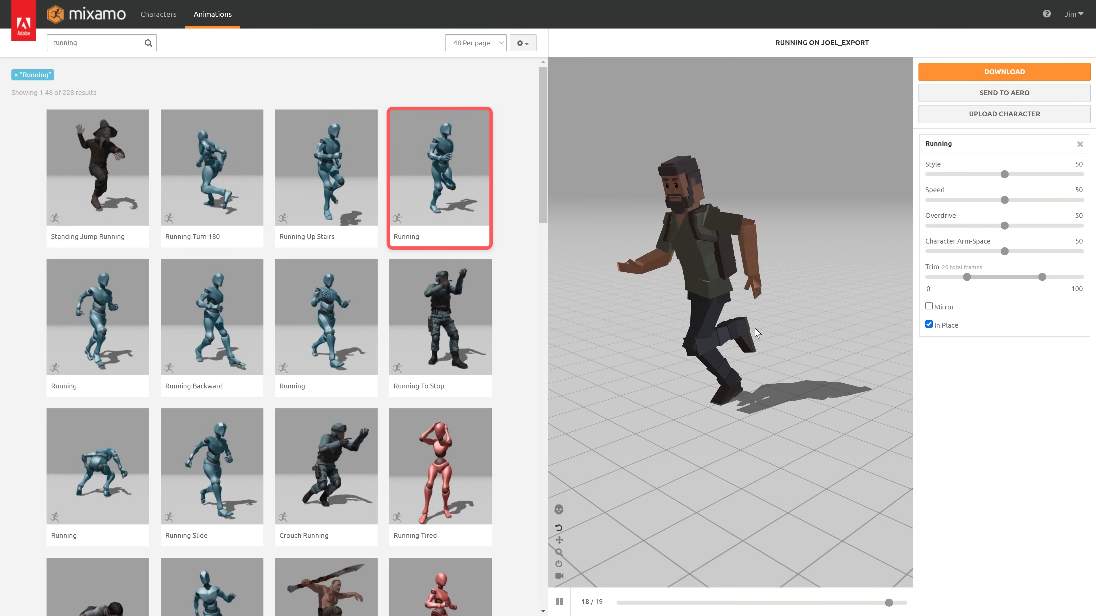
left_click_drag(834, 322, 737, 323)
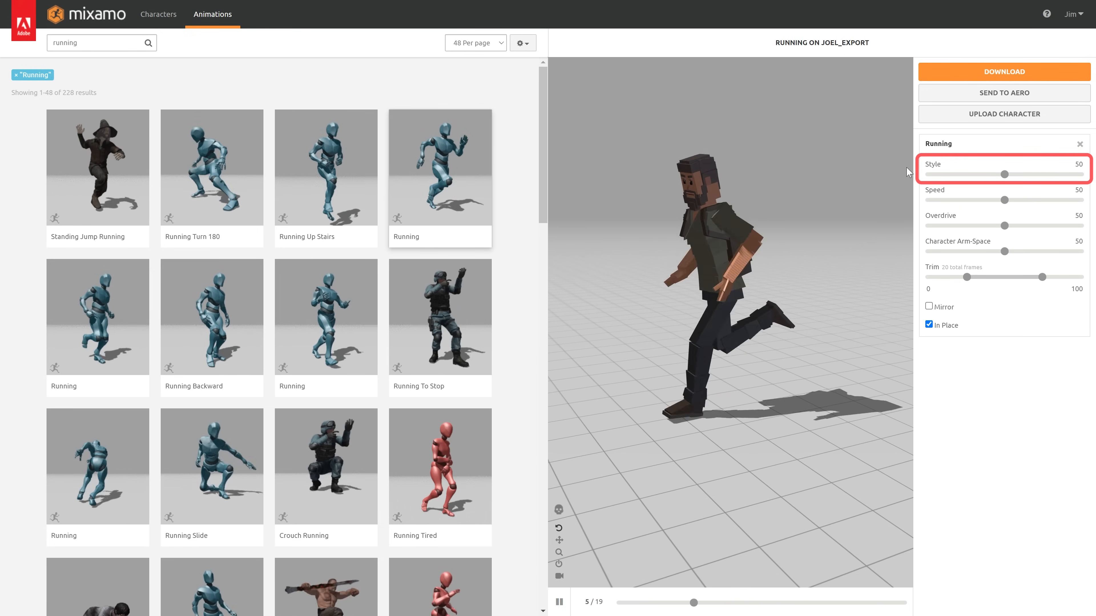
Try the Running animation's Style setting at 1, 100, 66 and 22
left_click(950, 175)
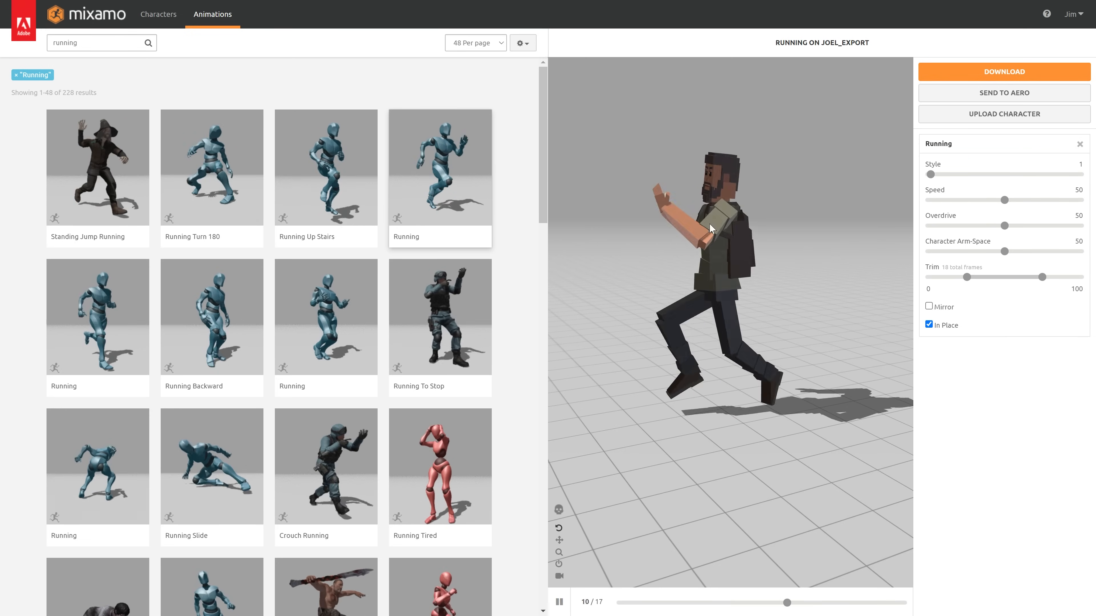
left_click_drag(931, 174, 1079, 175)
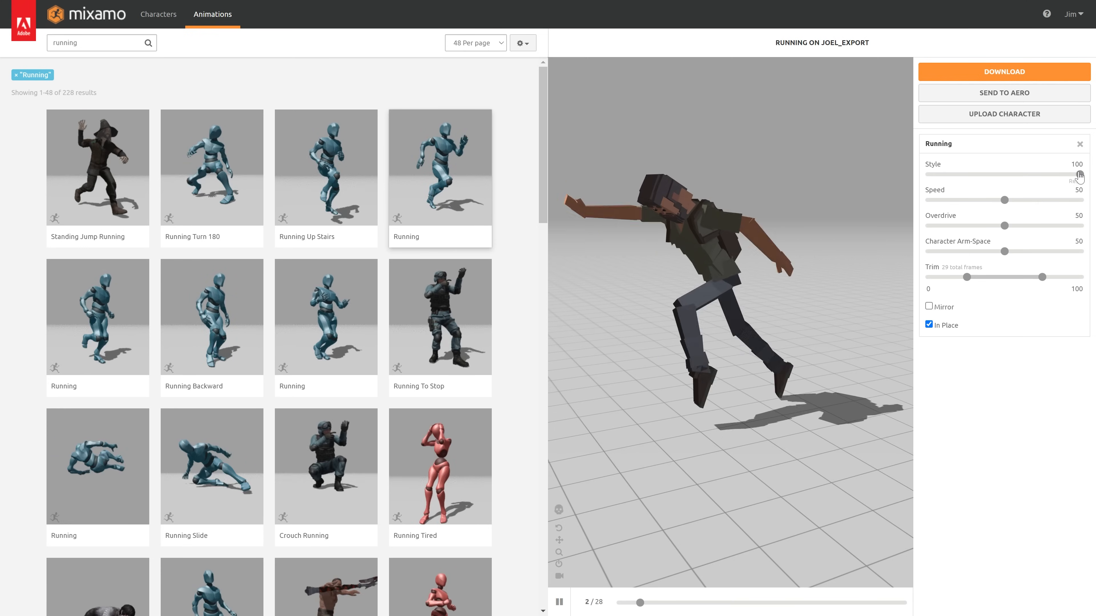
left_click(1029, 174)
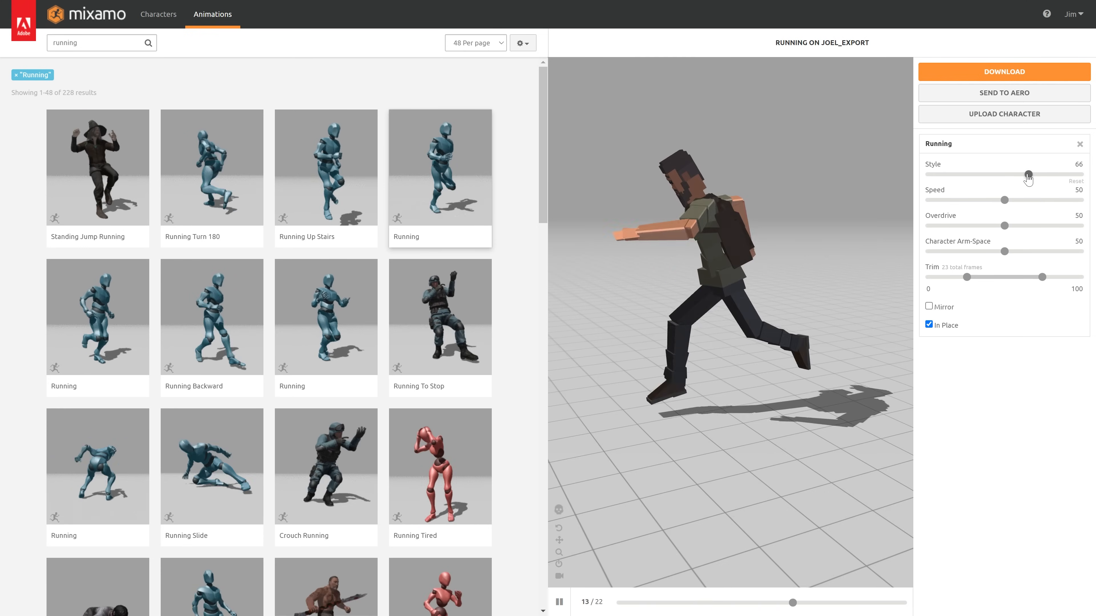
left_click(962, 175)
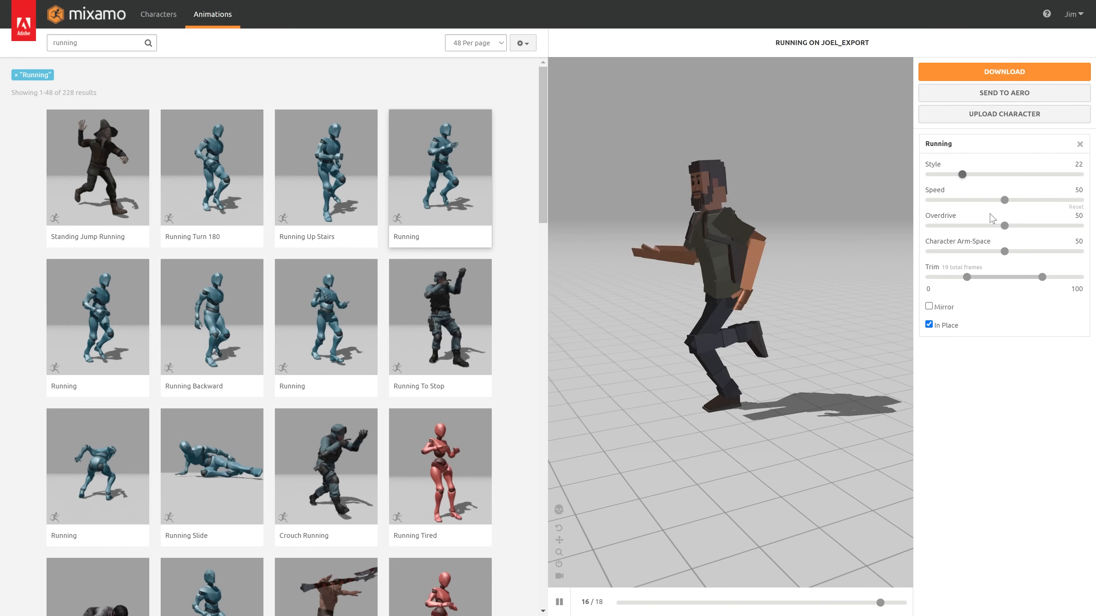
Try different Speed and Overdrive values on the Running animation, settling on Speed 51 and Overdrive 50
left_click(1074, 200)
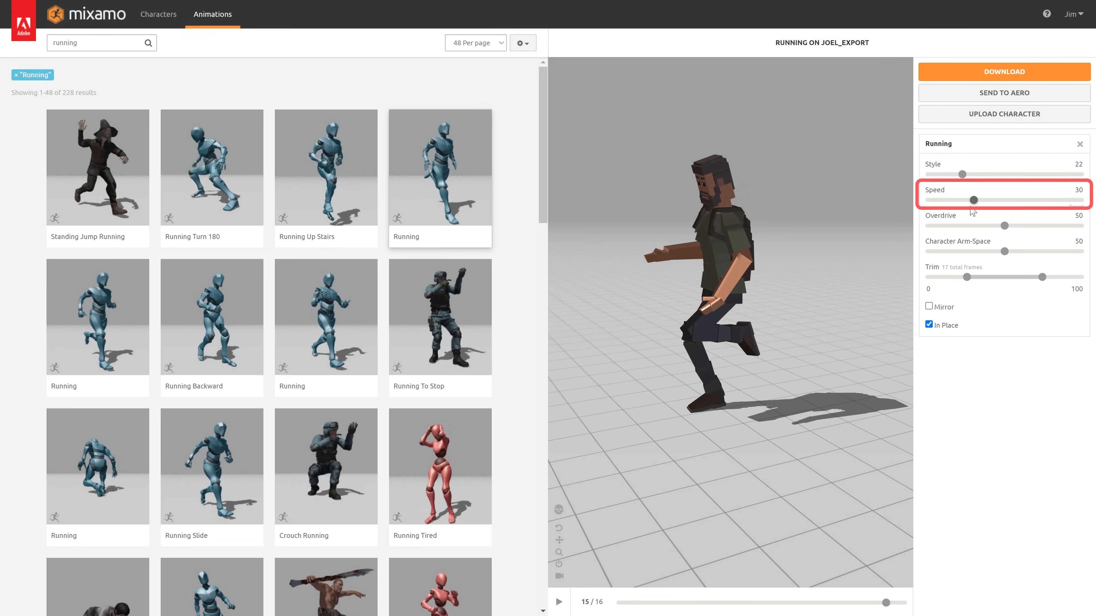
left_click_drag(941, 200, 940, 200)
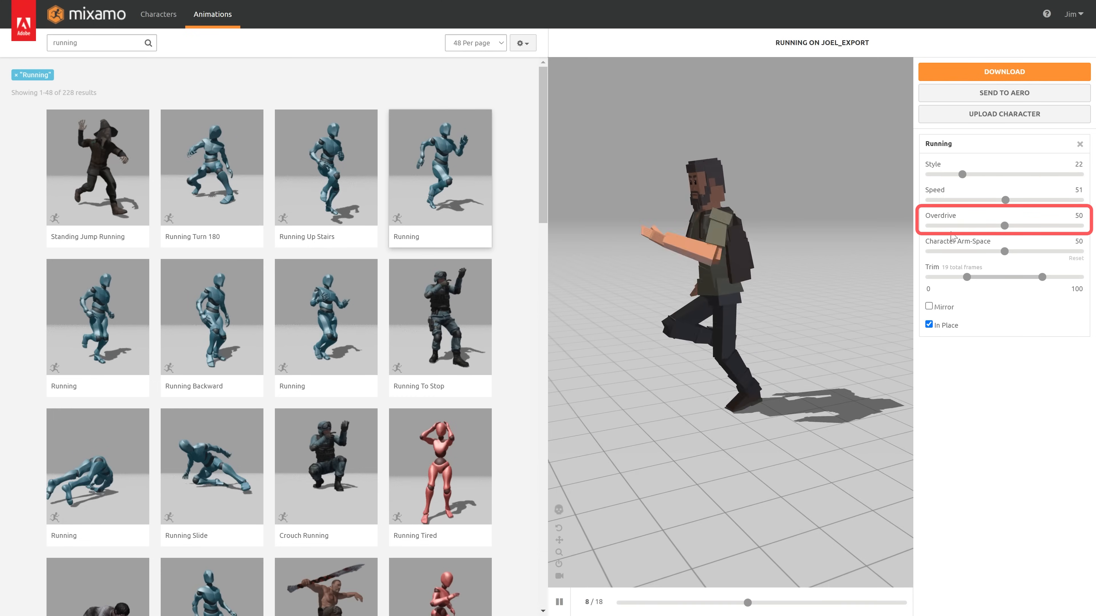
left_click_drag(953, 226, 952, 227)
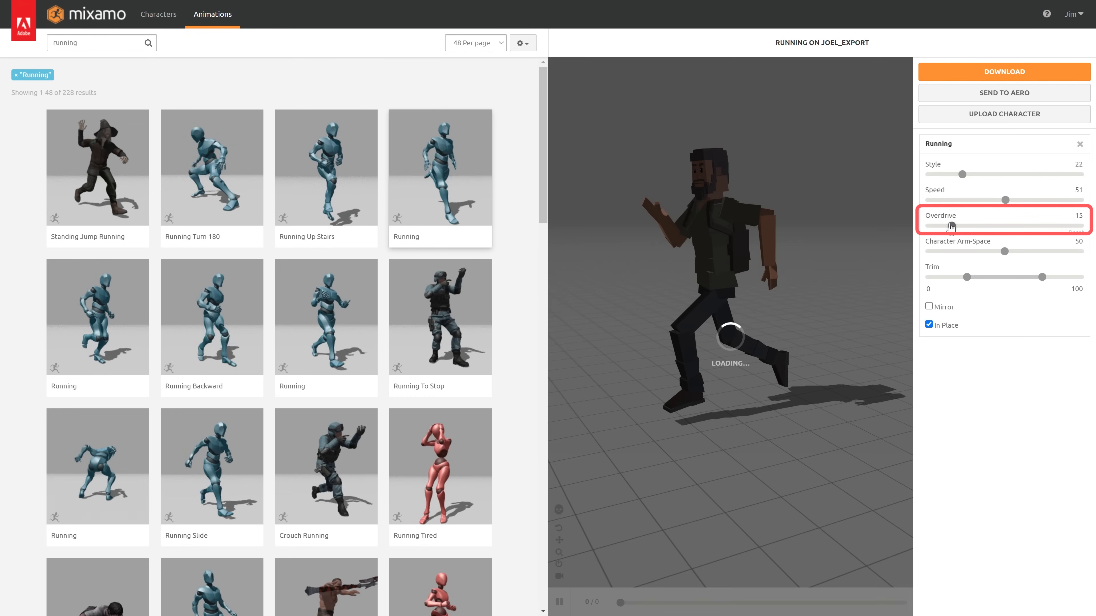
left_click_drag(1042, 225, 1062, 226)
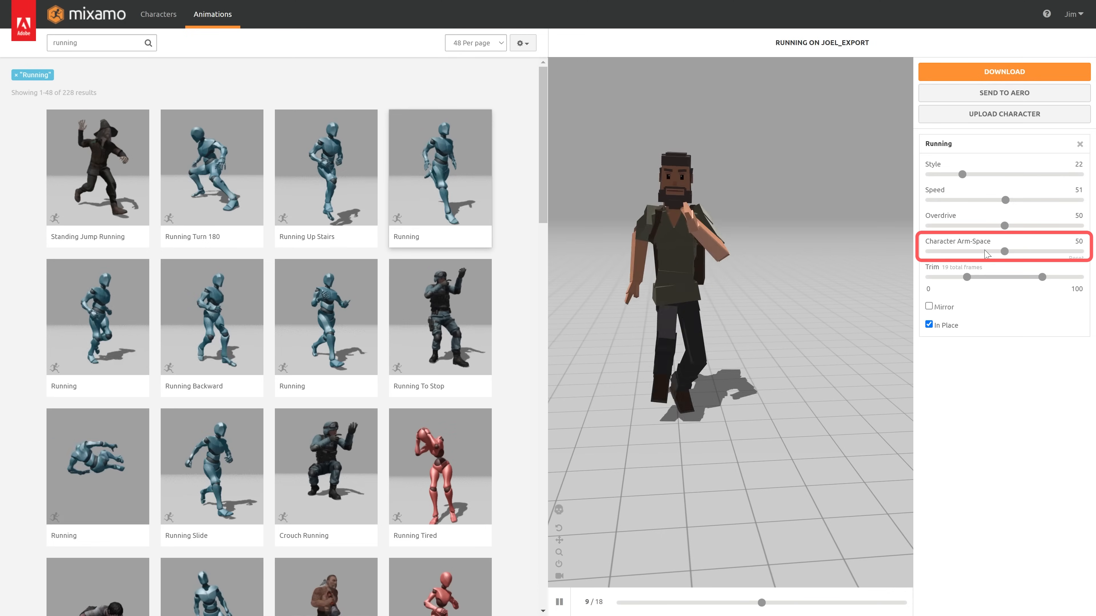
Try wider Character Arm-Space values of 83 and 93, settle on 54, and set Style to 15
left_click_drag(936, 252, 938, 252)
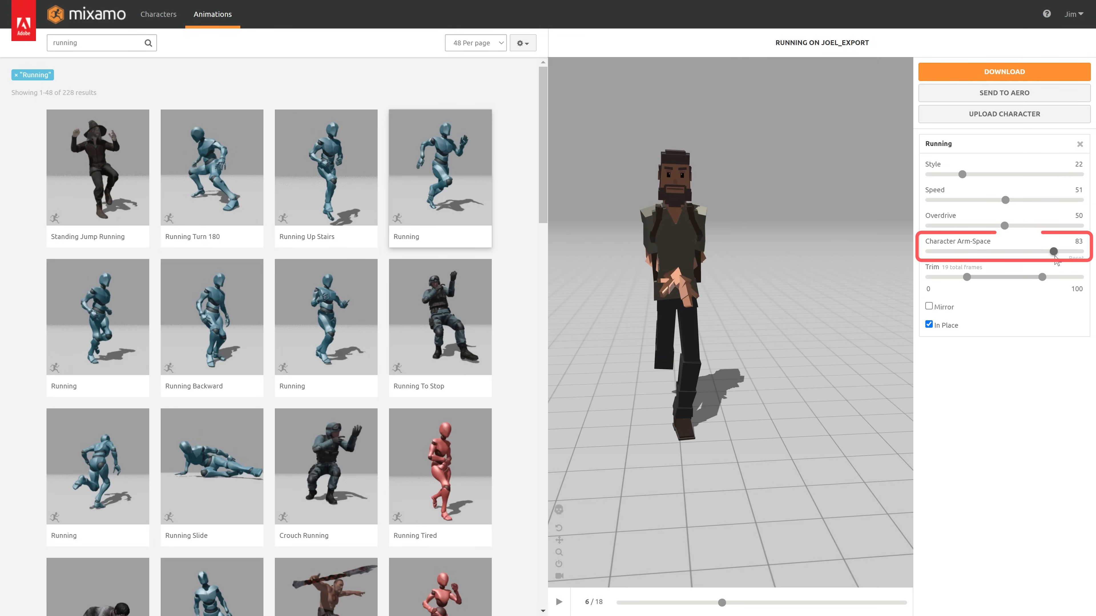
left_click_drag(1053, 252, 1069, 253)
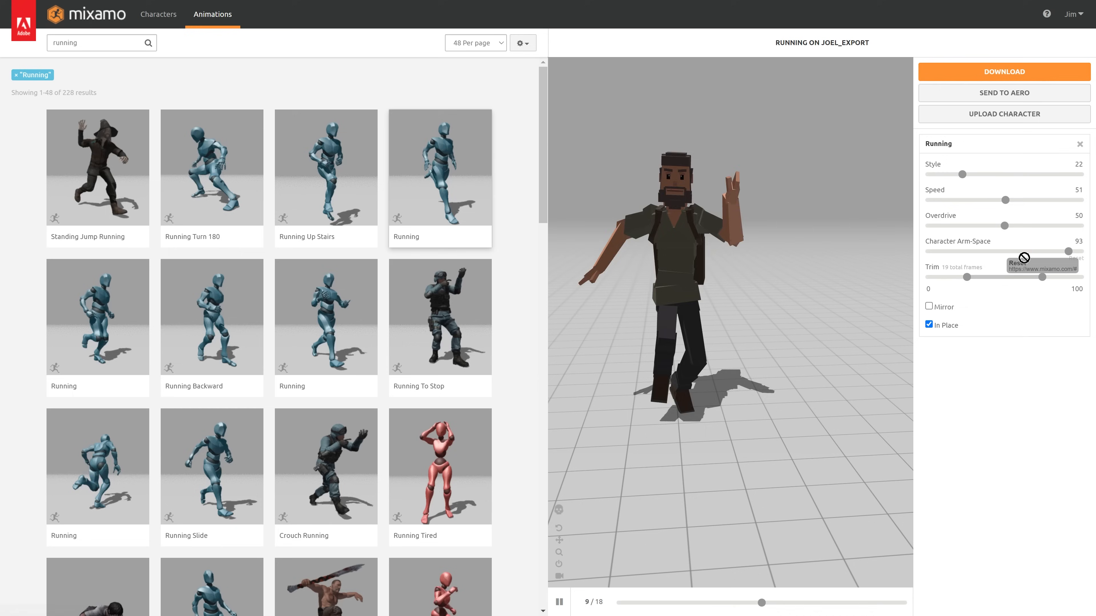
left_click_drag(1007, 258, 1009, 259)
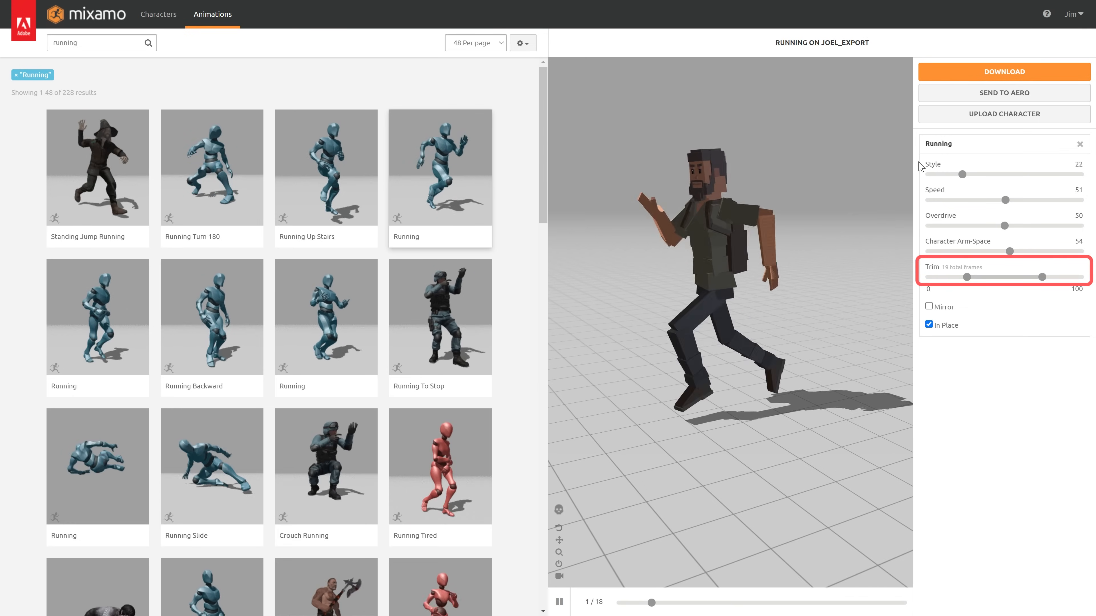
left_click_drag(959, 175, 951, 175)
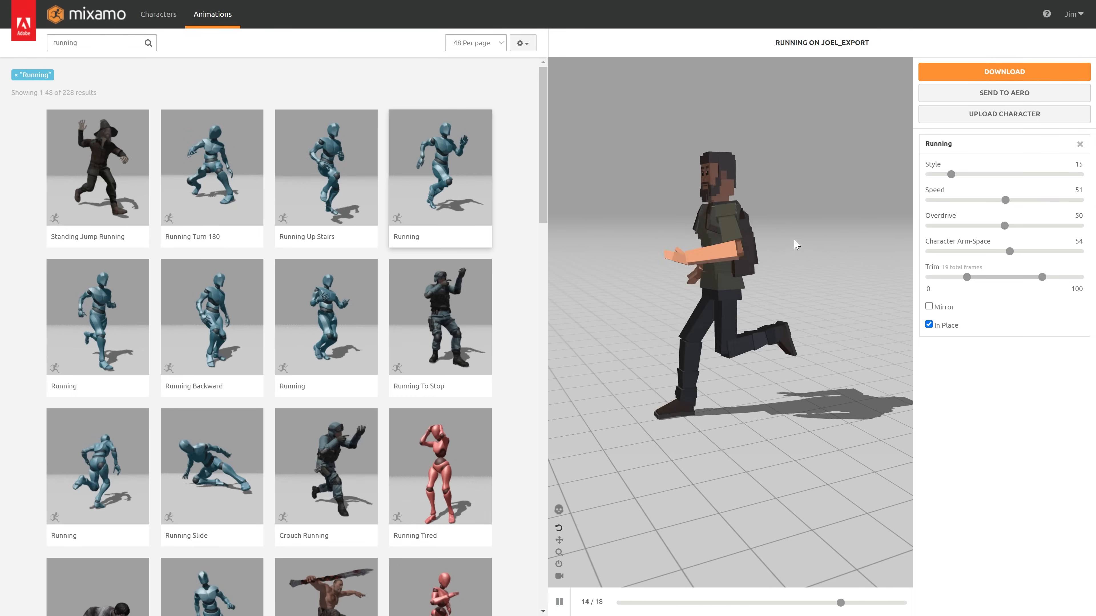
Download the Running animation as FBX Binary with skin, 60 frames per second and no keyframe reduction
left_click(951, 78)
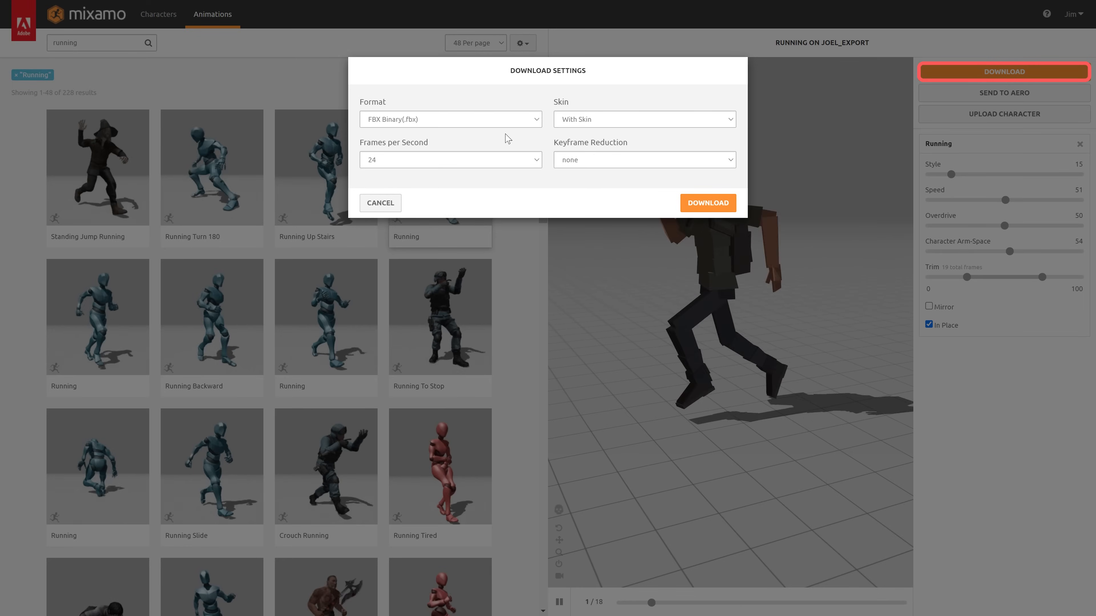
left_click(470, 120)
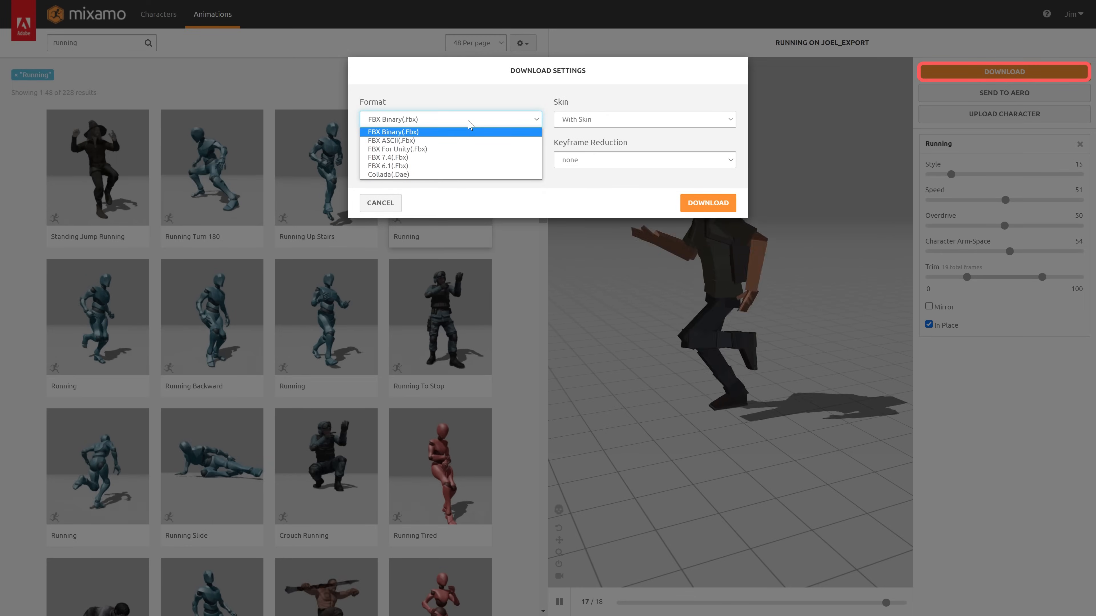
left_click(445, 132)
left_click(592, 119)
left_click(590, 132)
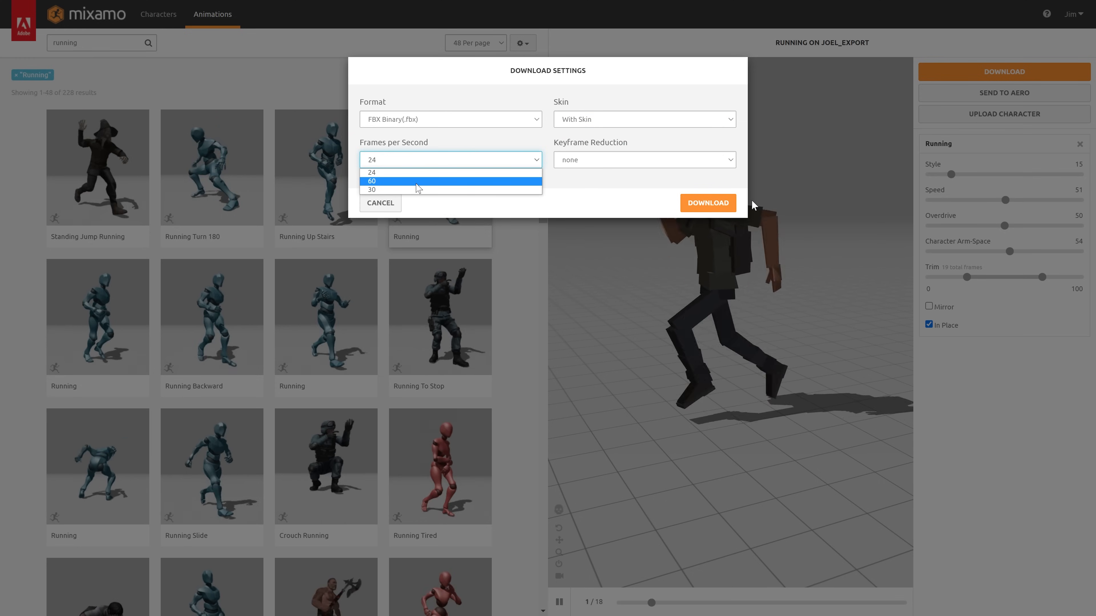
left_click(417, 181)
left_click(592, 162)
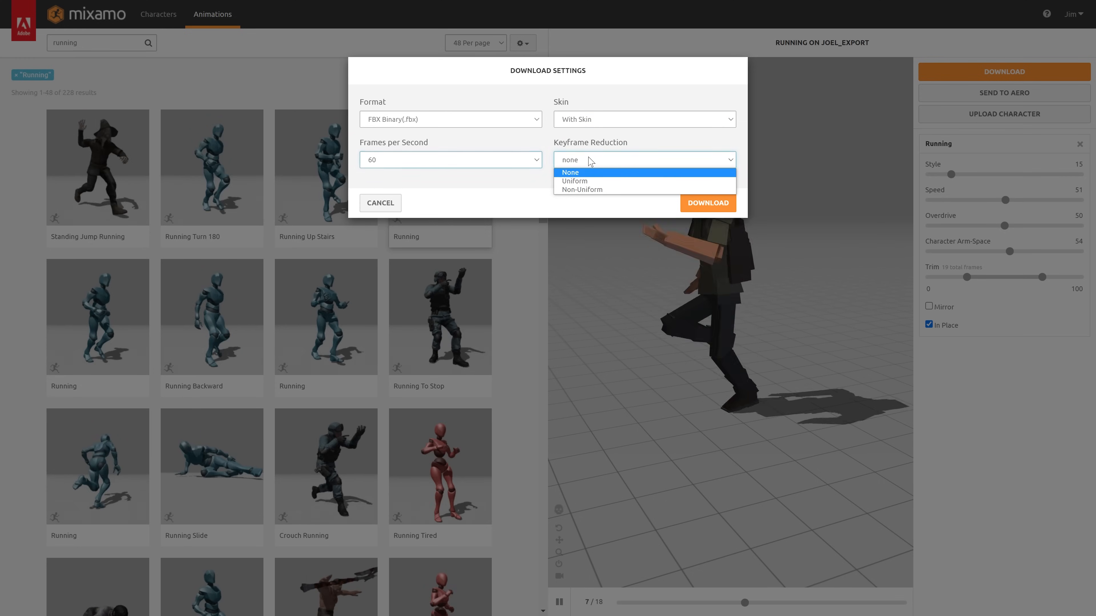
left_click(572, 172)
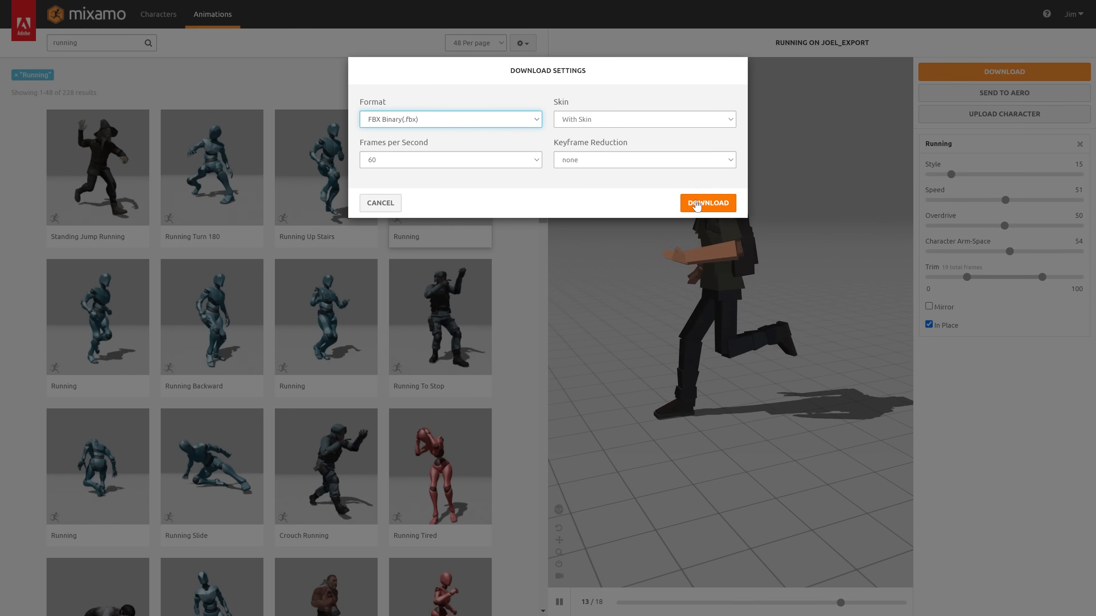
left_click(708, 203)
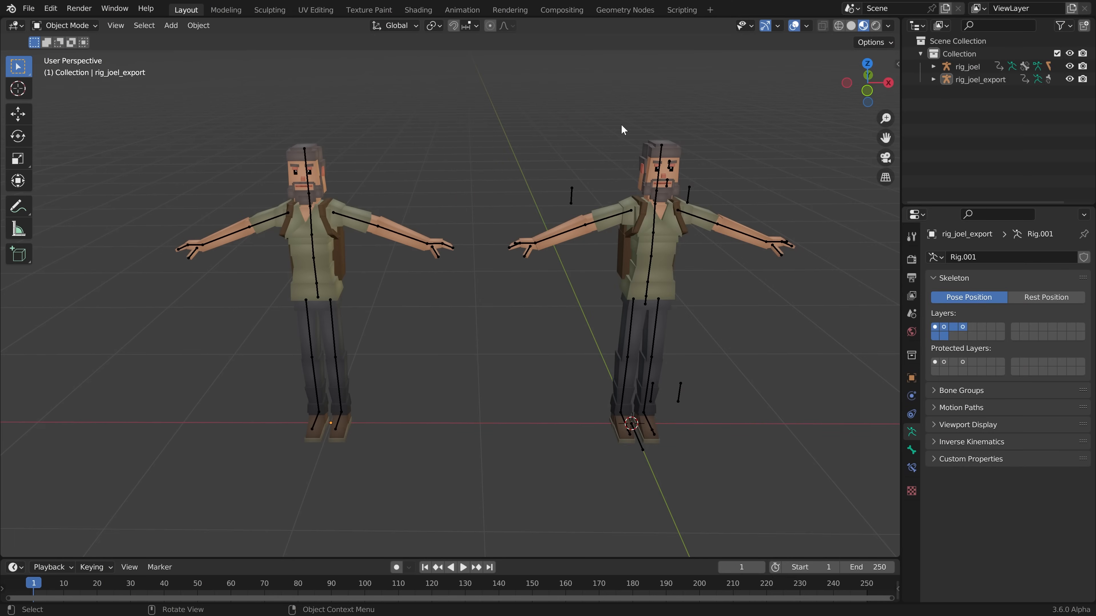
Switch to Blender and move rig_joel along the X axis farther away from rig_joel_export, leaving nothing selected
middle_click_drag(626, 304, 733, 383, "shift")
scroll(543, 223, "down", 2)
left_click(543, 223)
middle_click_drag(660, 367, 402, 304, "shift")
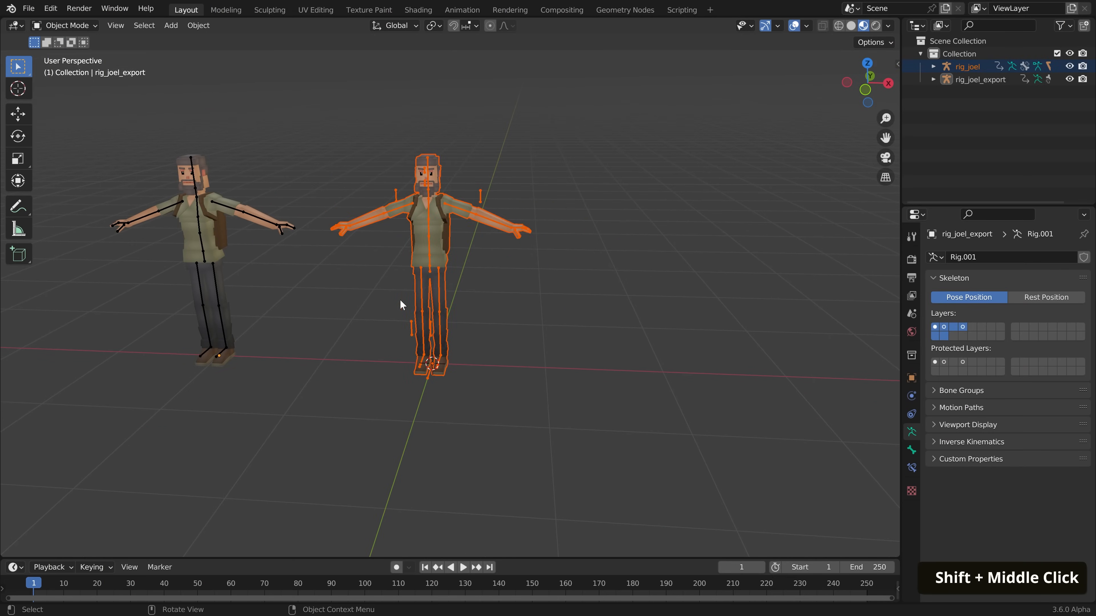
key("g")
key("x")
left_click(603, 305)
key("a")
key("a")
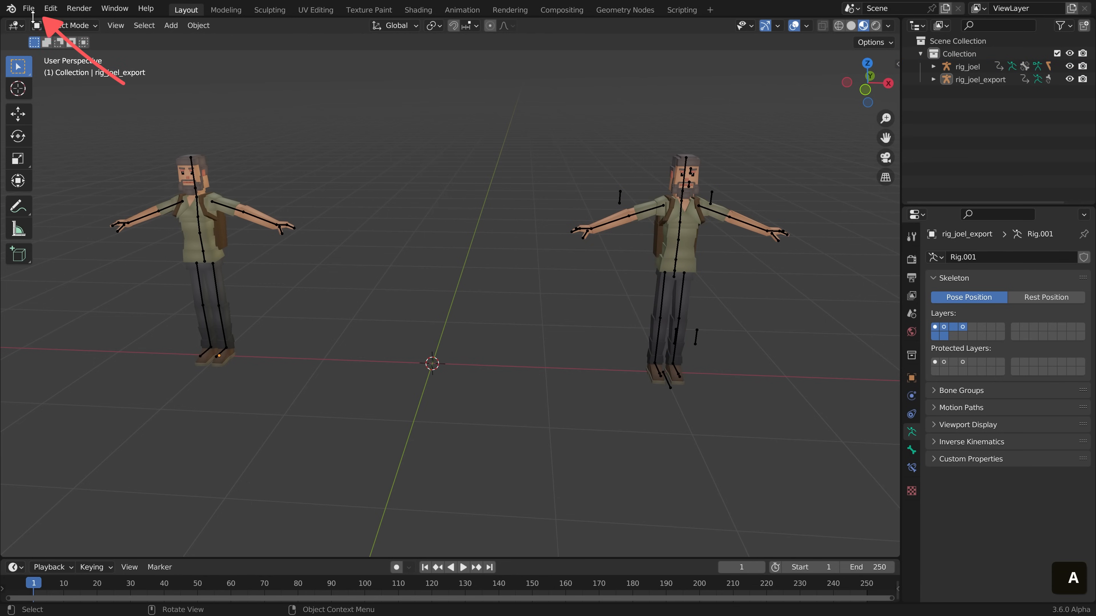
Import Running.fbx with the Ignore Leaf Bones and Automatic Bone Orientation armature options enabled
left_click(30, 8)
mouse_move(41, 186)
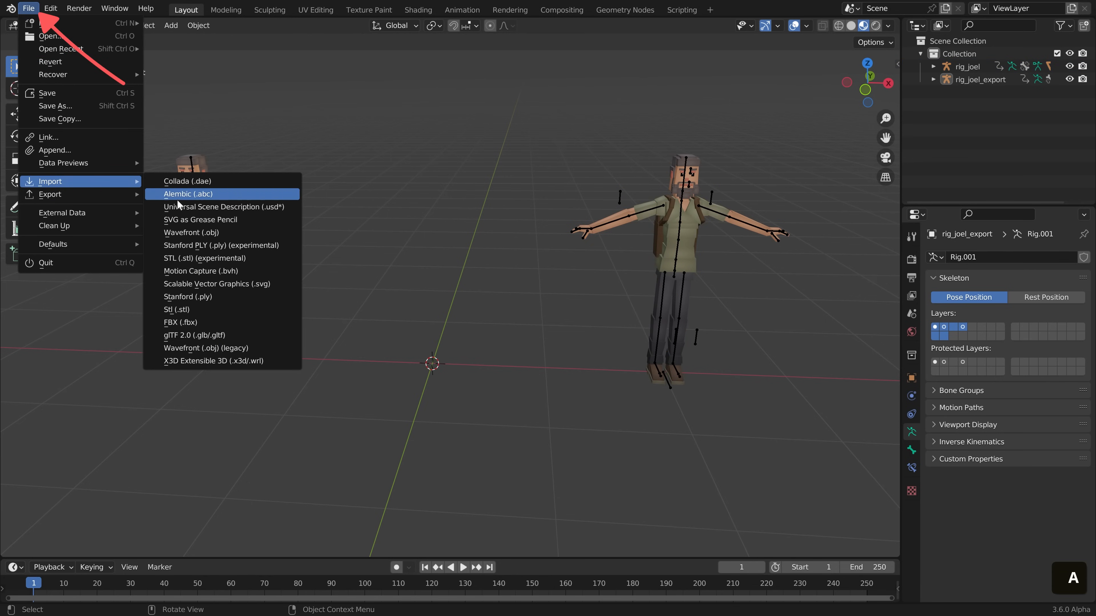
left_click(187, 322)
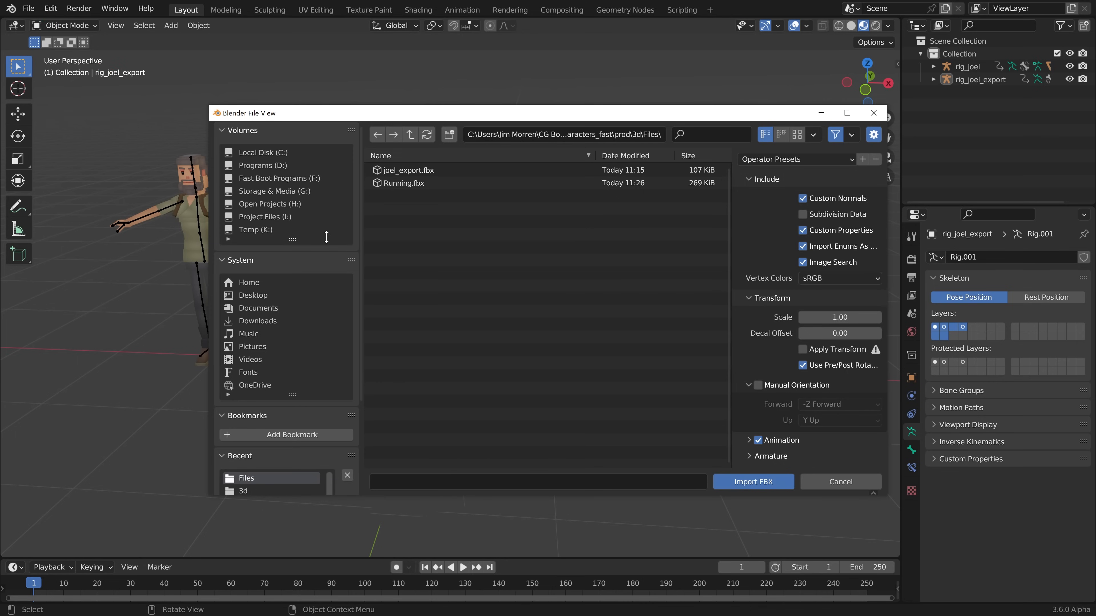
left_click(378, 185)
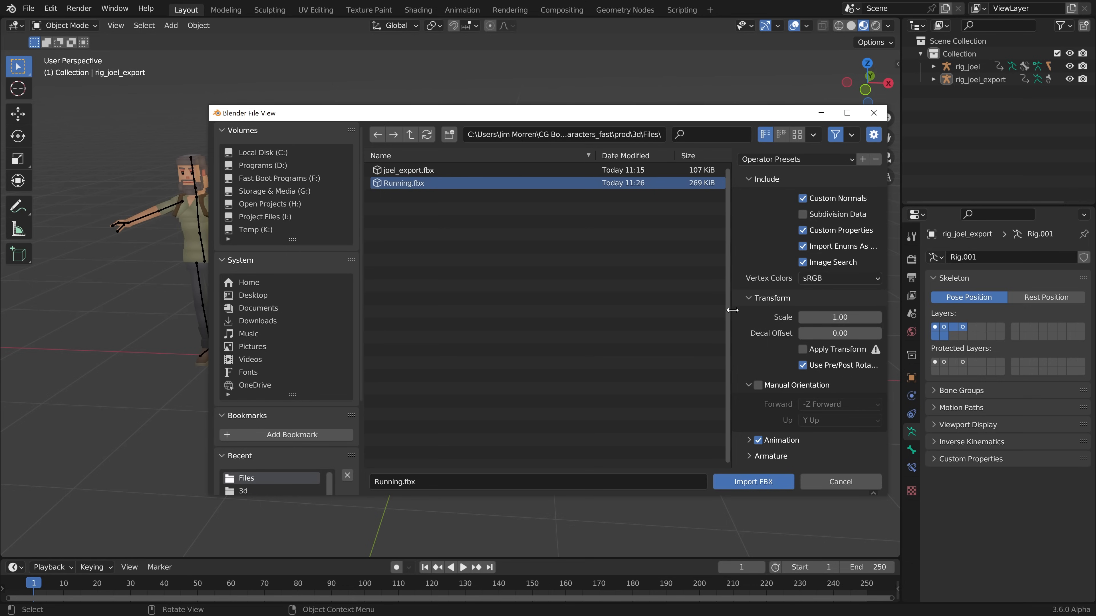
left_click_drag(732, 310, 710, 314)
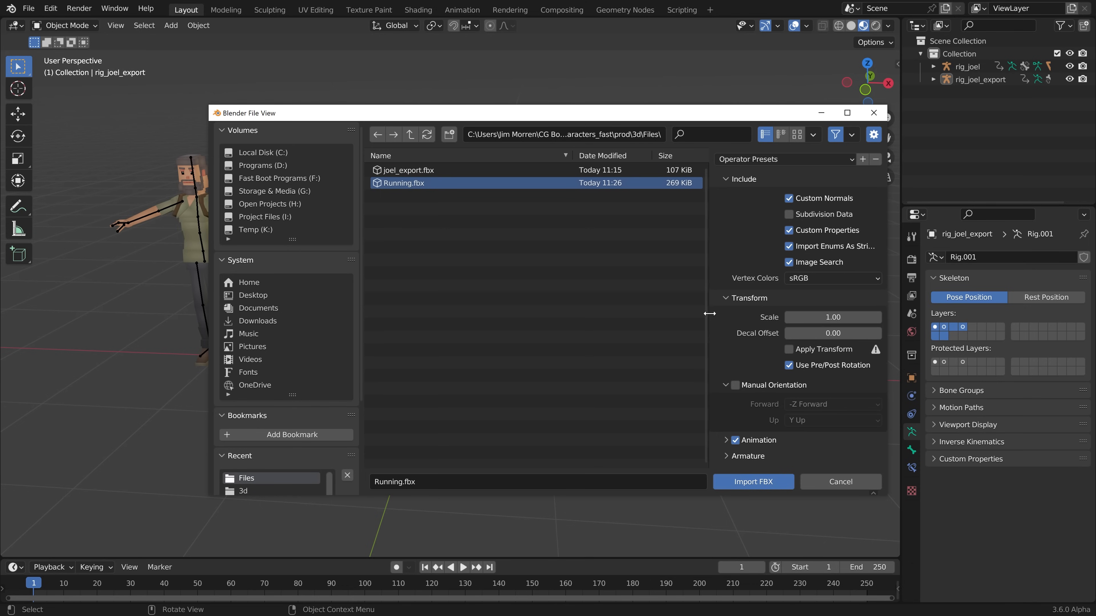
left_click(726, 457)
middle_click_drag(762, 408, 763, 328)
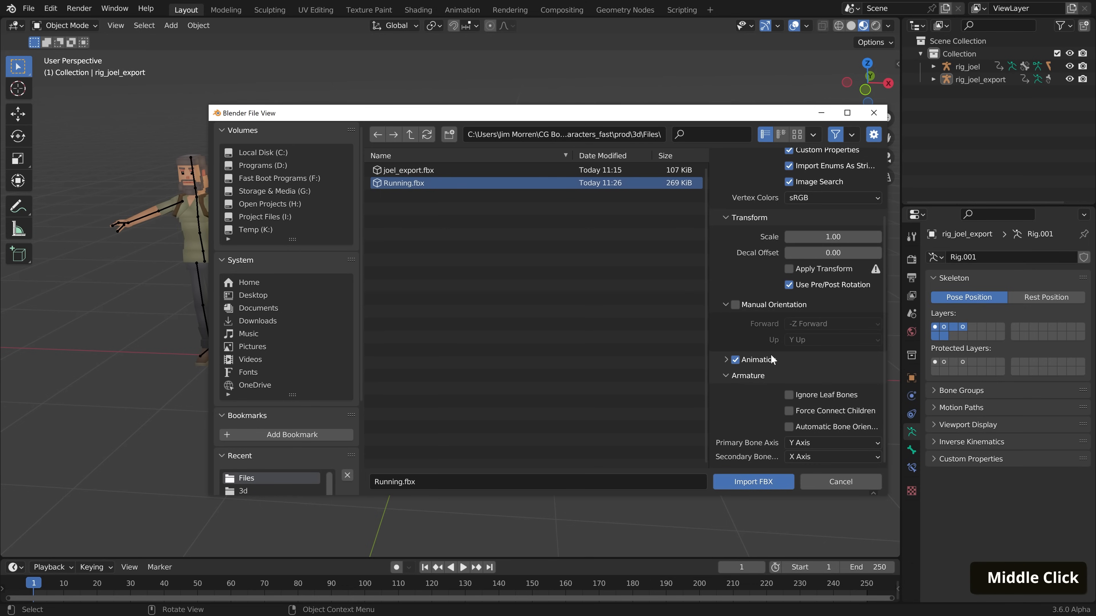
left_click(788, 394)
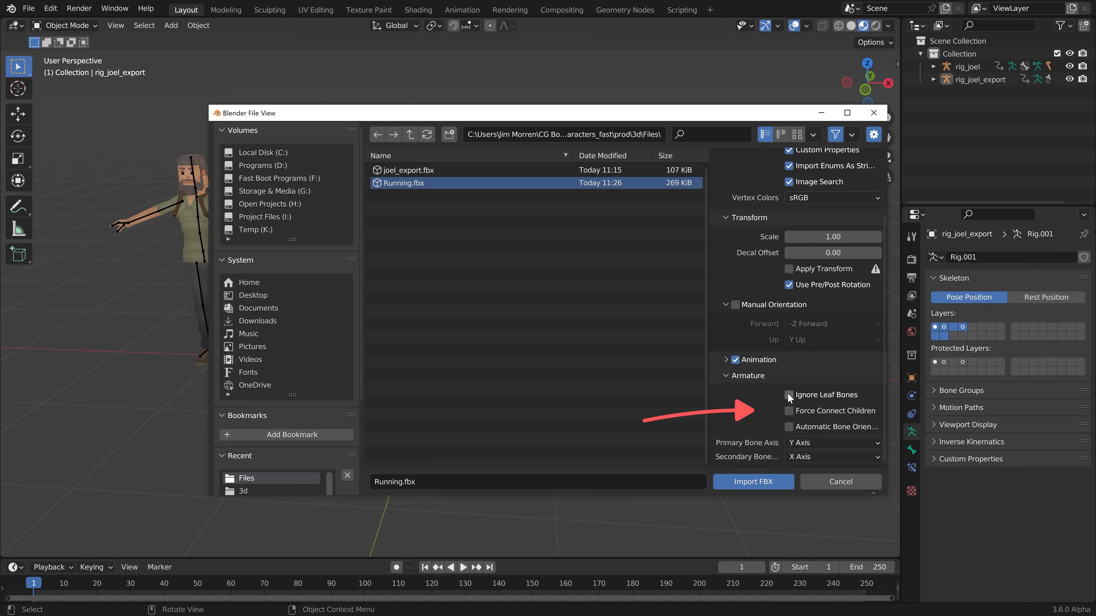
left_click(790, 426)
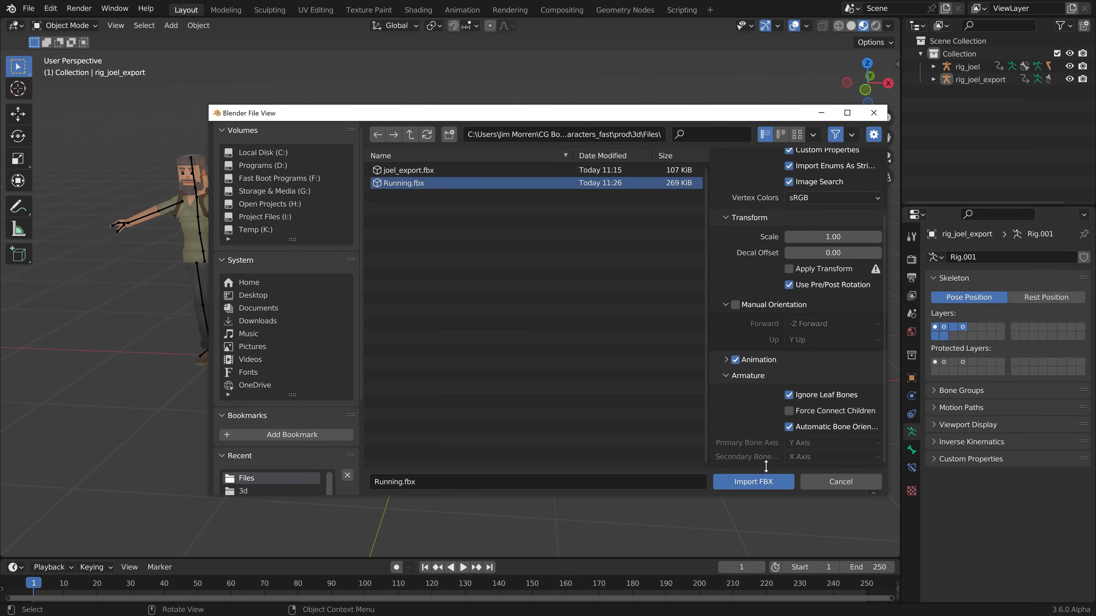
left_click(754, 482)
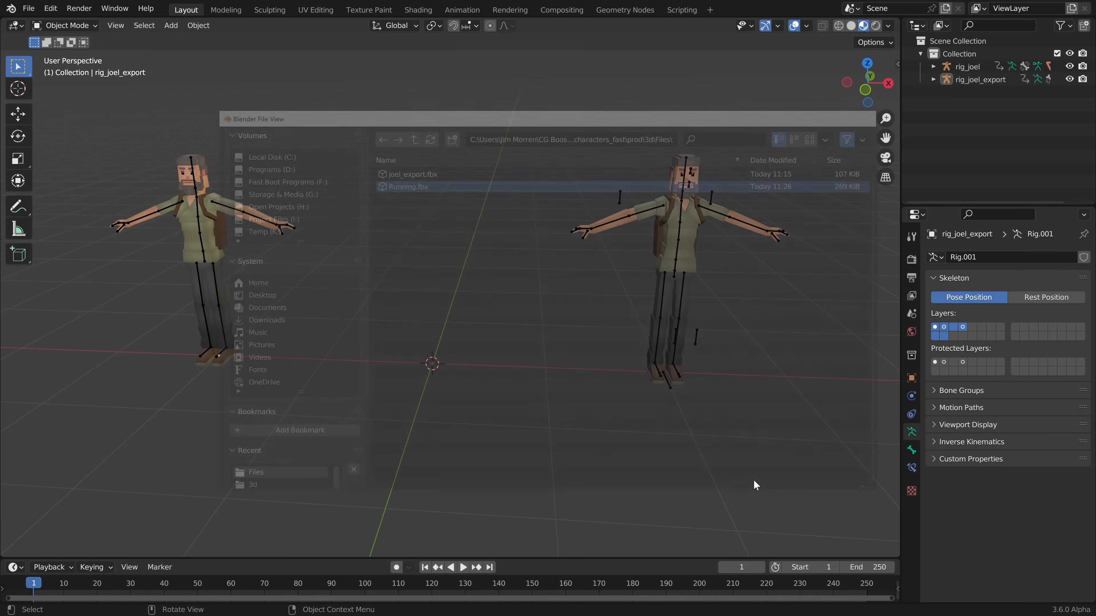
Set the scene's end frame to 36 in an enlarged timeline and play the imported running animation
middle_click_drag(411, 283, 390, 294)
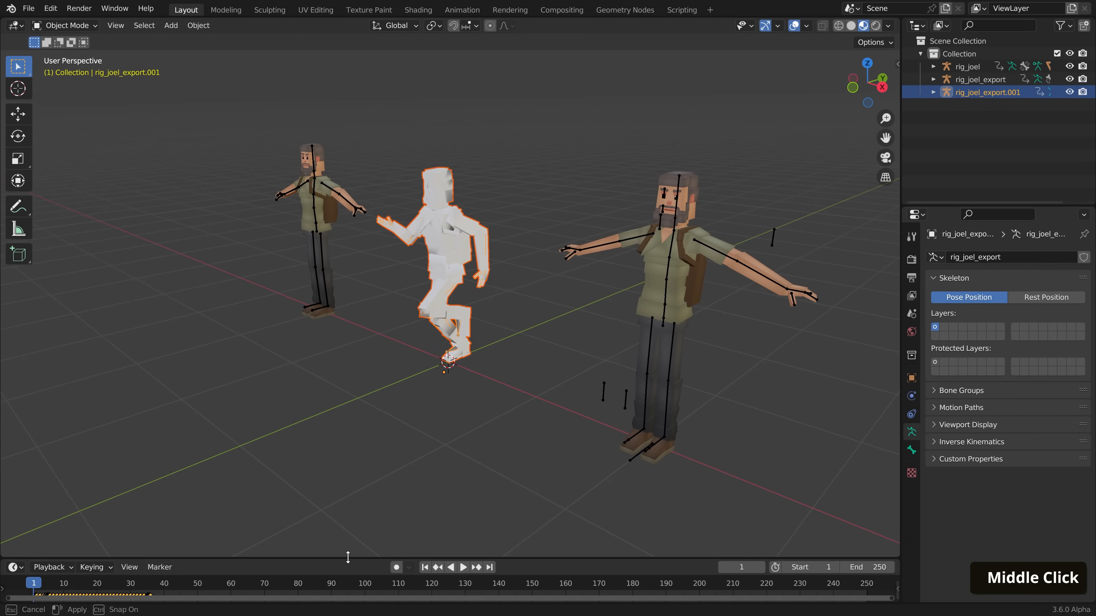
left_click_drag(349, 557, 350, 477)
left_click_drag(123, 506, 151, 500)
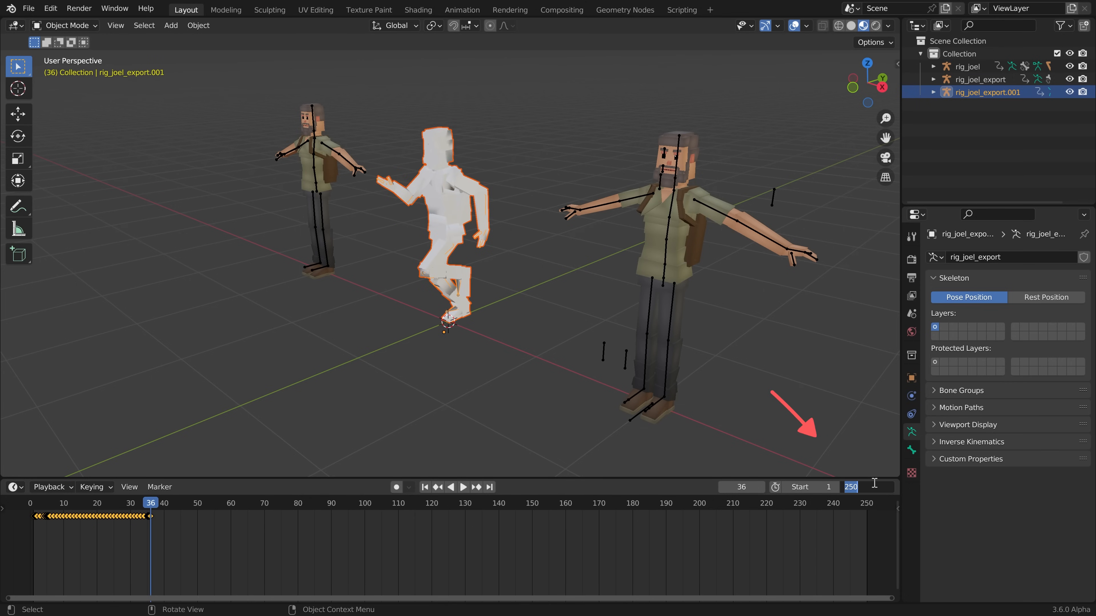
key("Return")
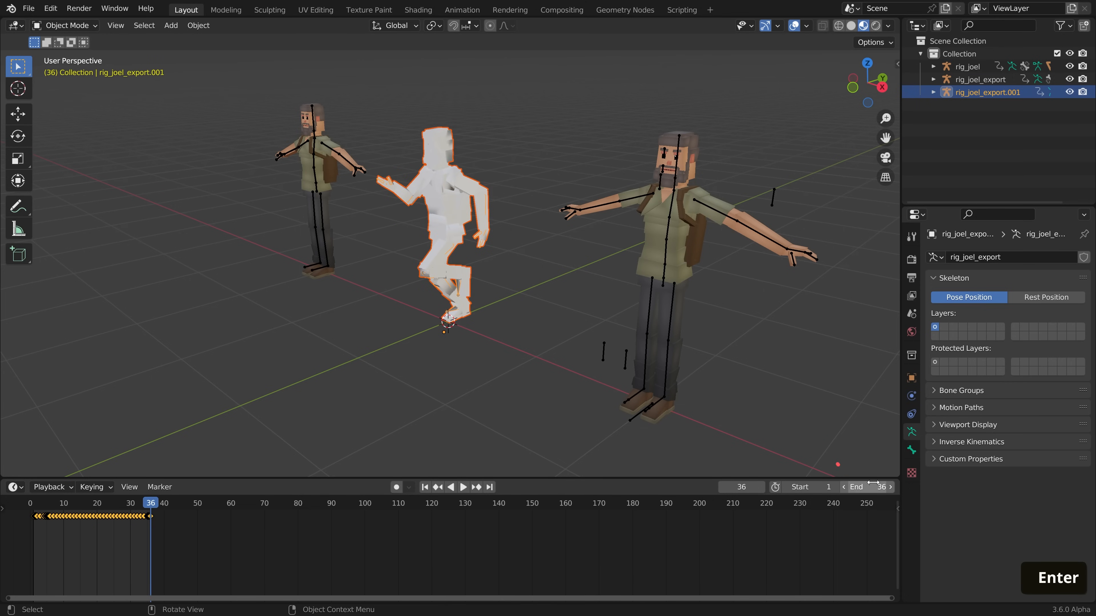
left_click(463, 488)
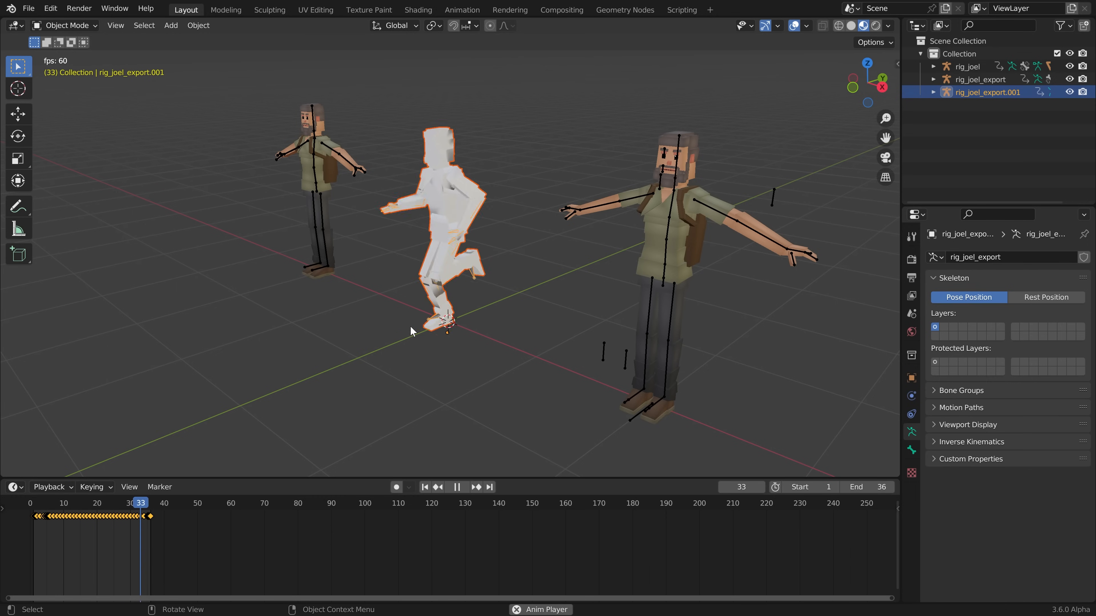
middle_click_drag(387, 345, 419, 334)
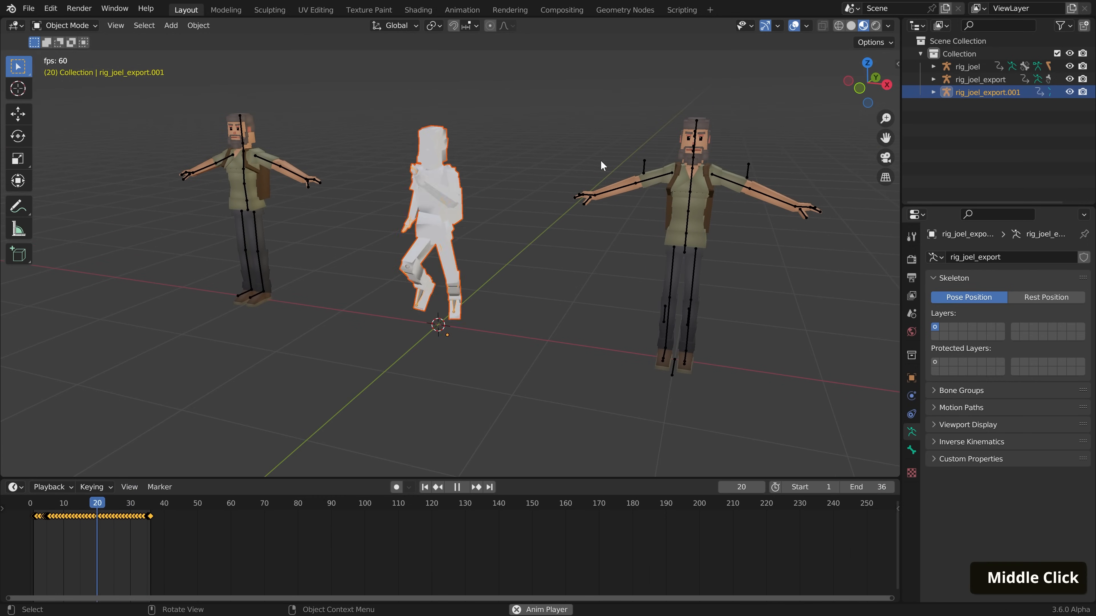
Inspect the control bones of rig_joel in Pose Mode and return to Object Mode
left_click(643, 166)
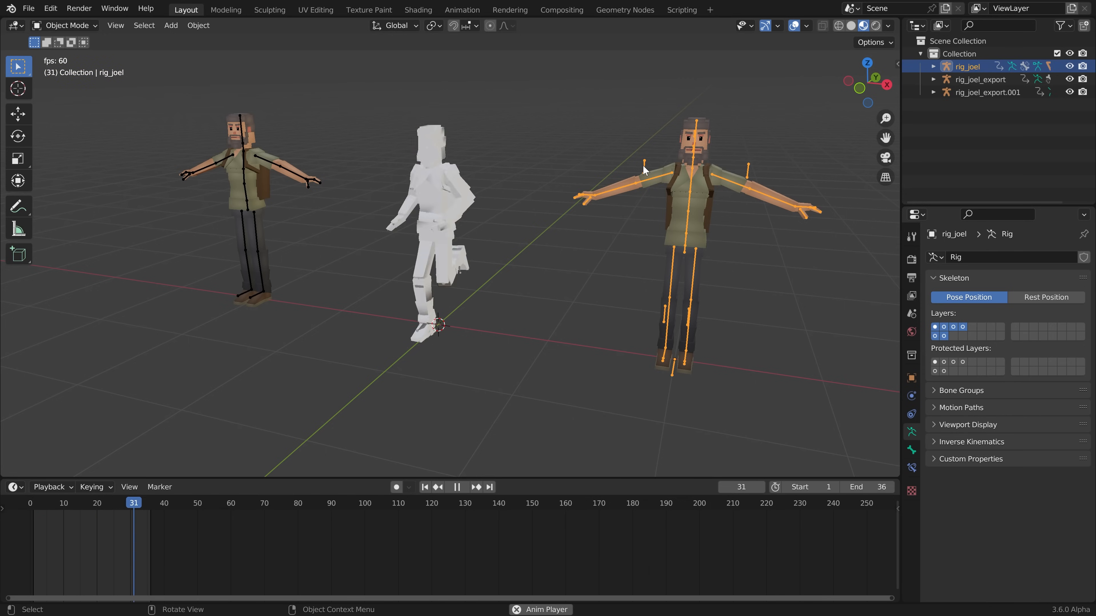
key("Tab")
left_click(577, 255)
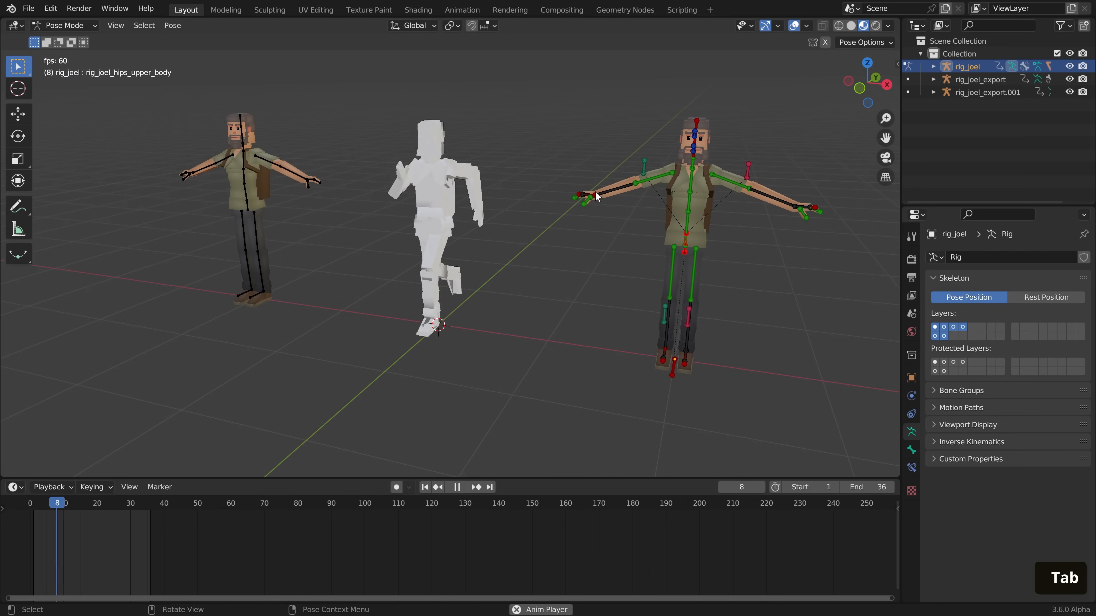
key("Tab")
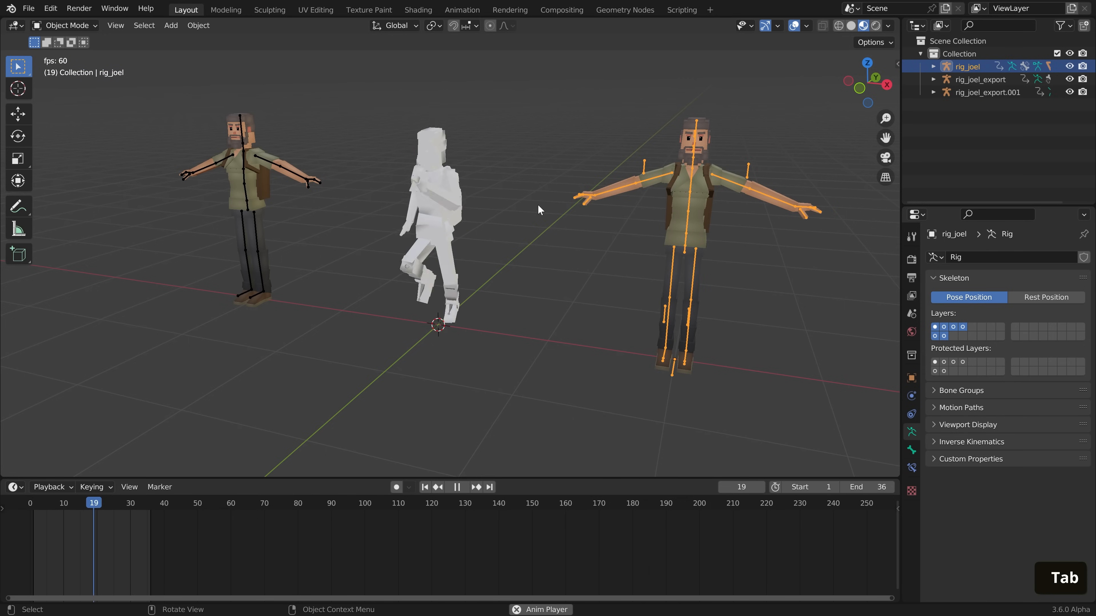
left_click(558, 244)
Select rig_joel_export.001 and split off an area below the timeline as a Dope Sheet in Action Editor mode
left_click(439, 290)
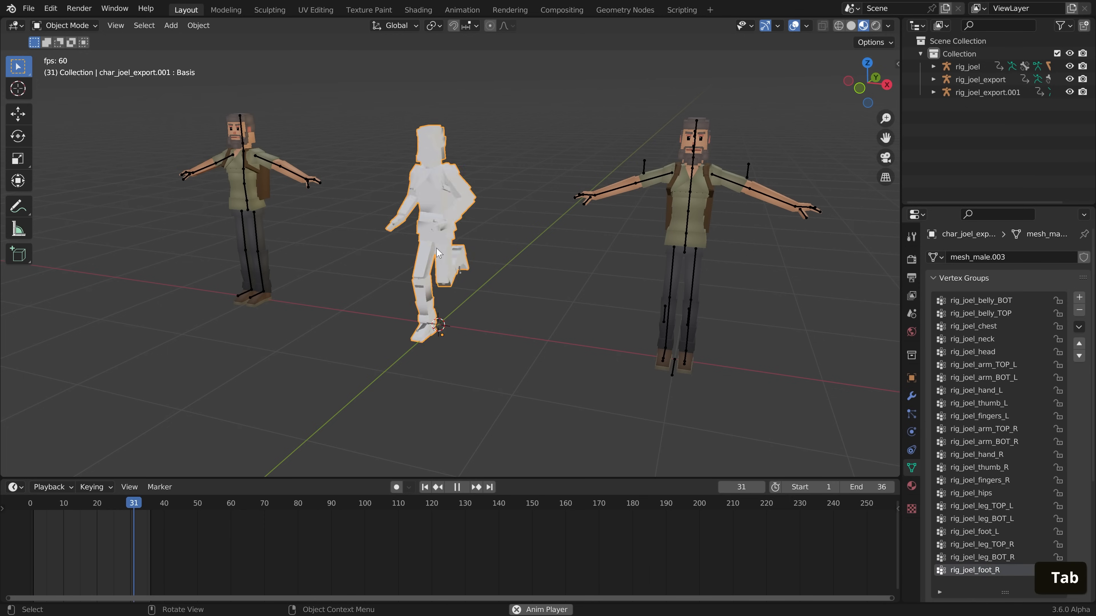
left_click(968, 96)
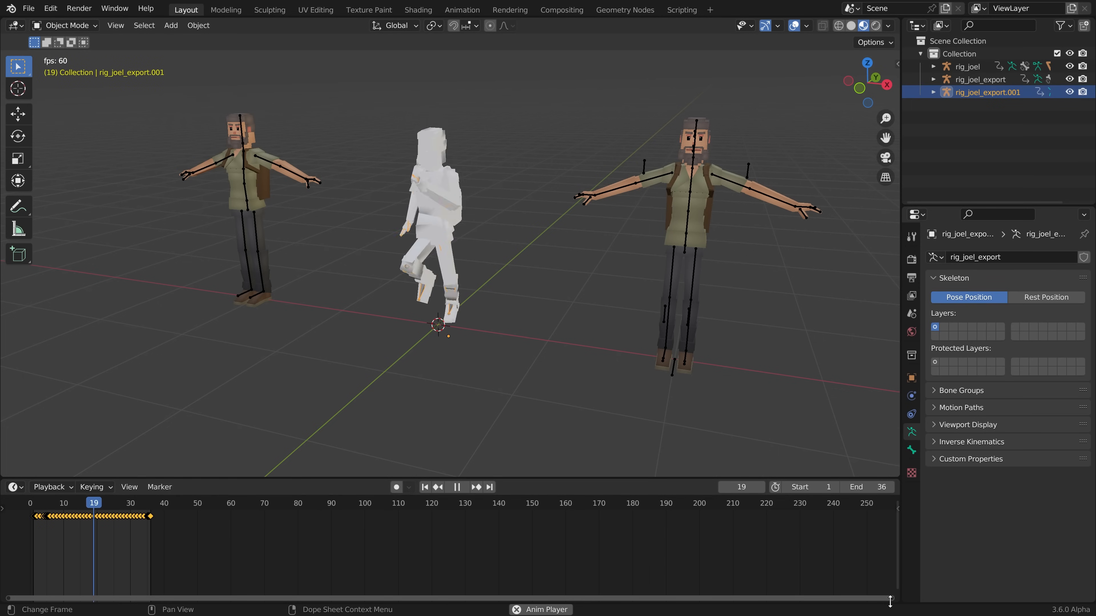
left_click_drag(896, 601, 784, 482)
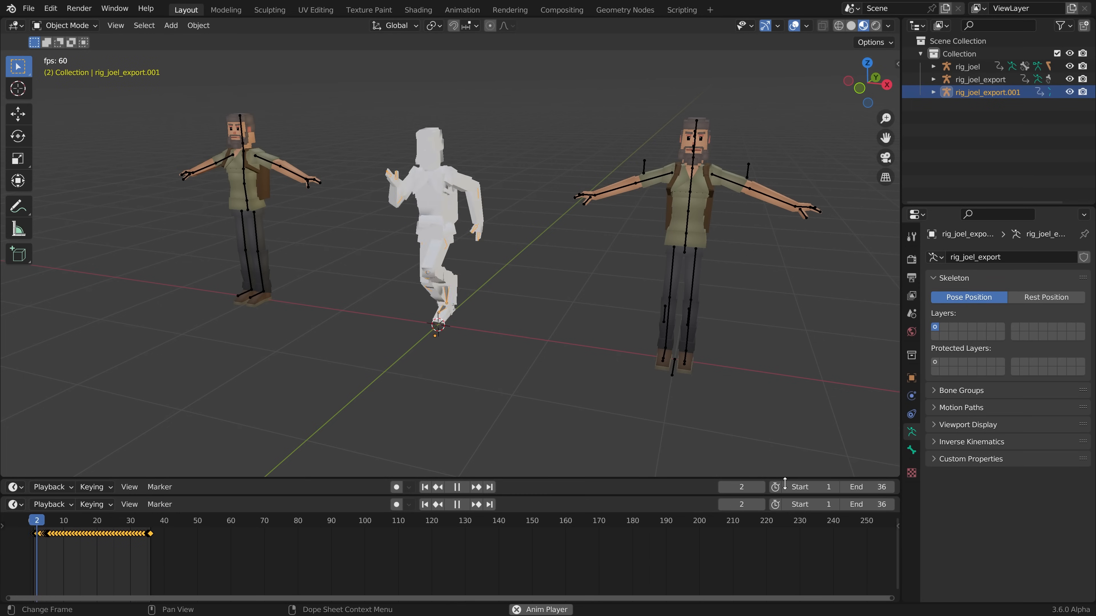
left_click(15, 503)
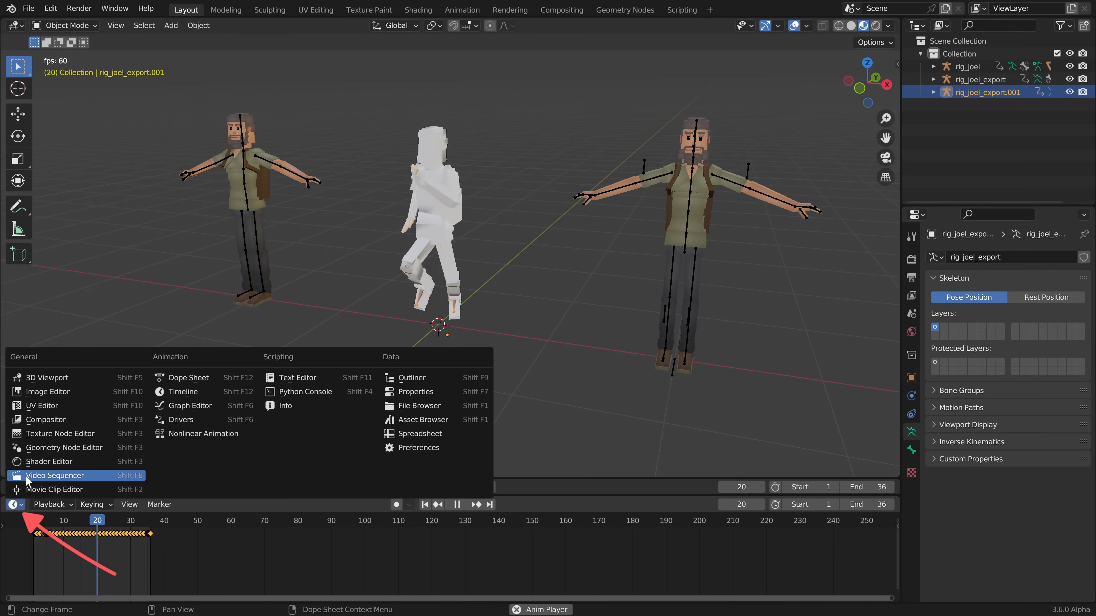
left_click(197, 378)
left_click(57, 506)
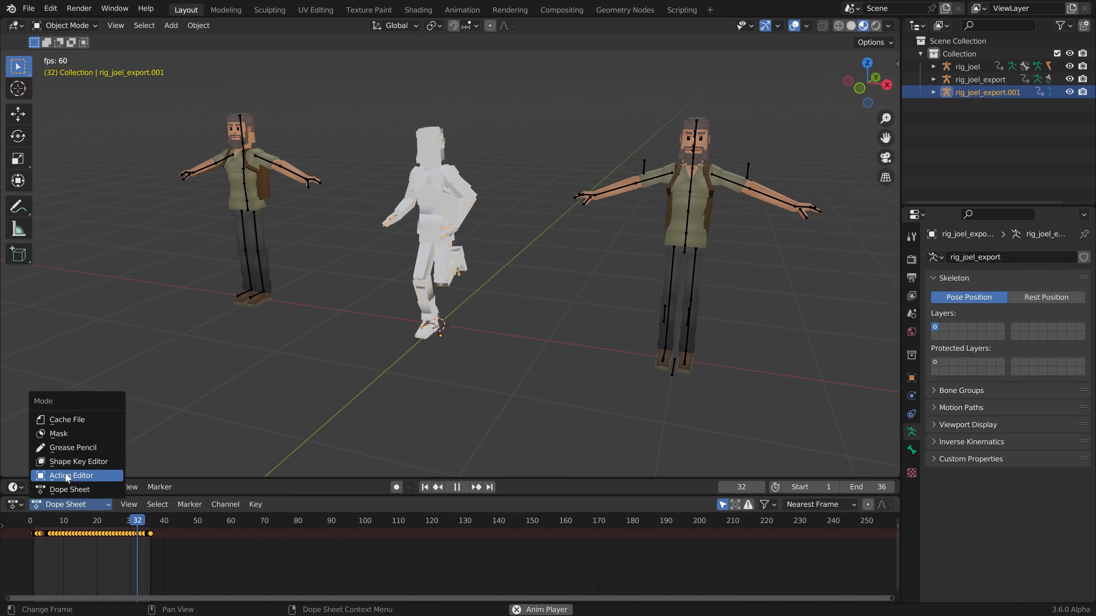
left_click(67, 477)
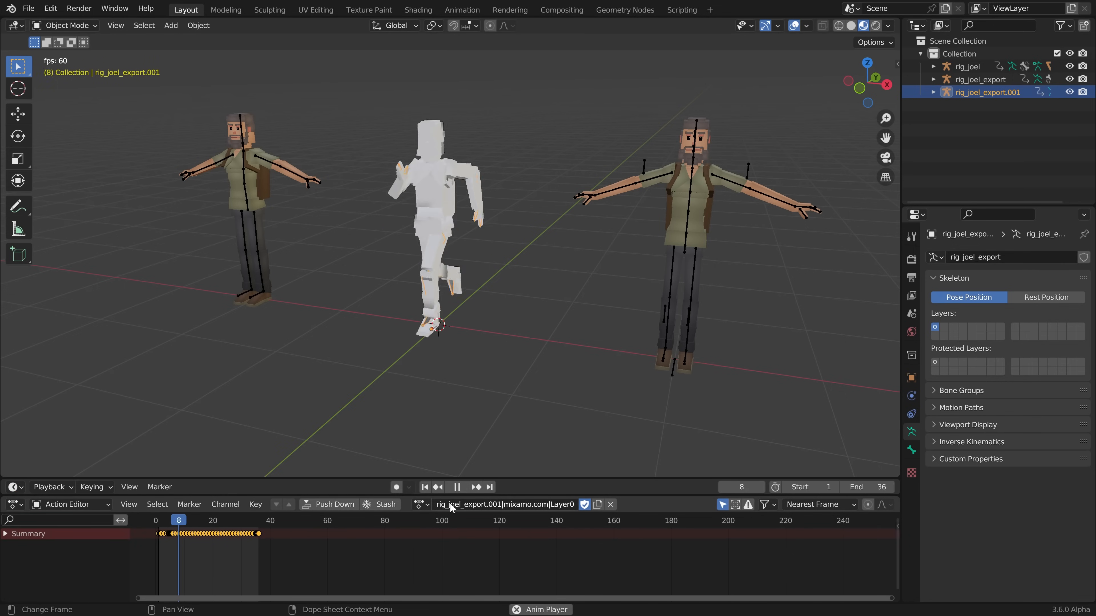
Rename the imported rig's action to Running_Mixamo
left_click(476, 505)
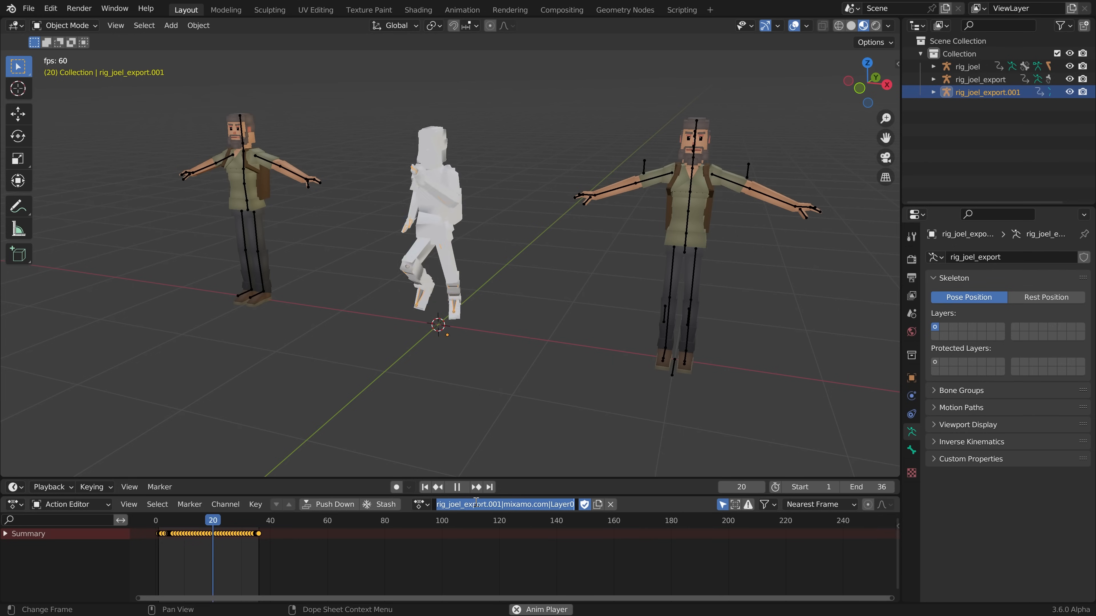
type("Run")
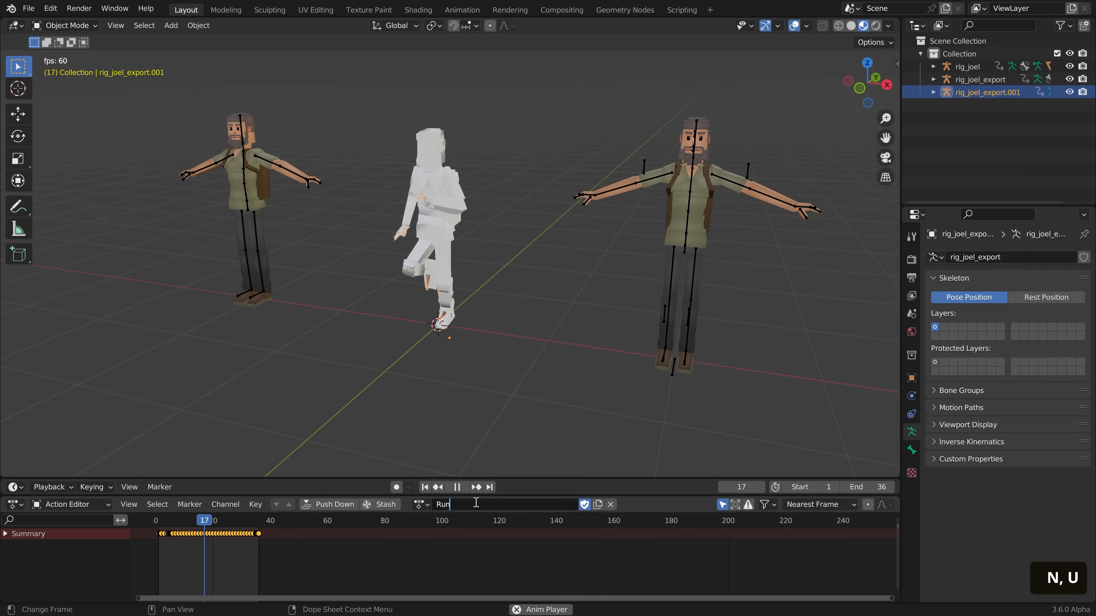
type("ning_Mixamo")
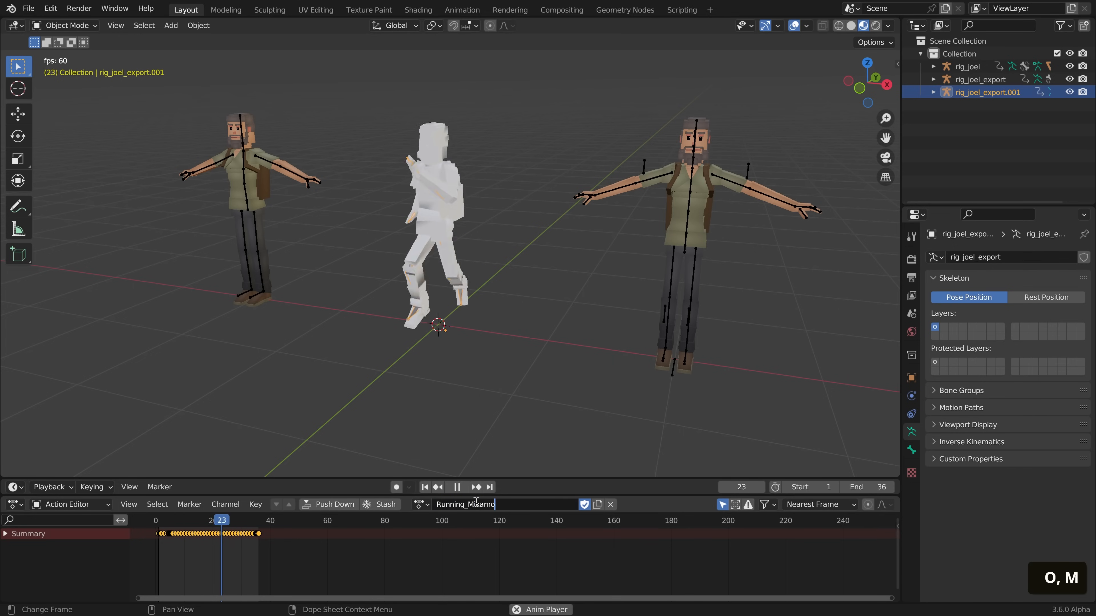
key("Return")
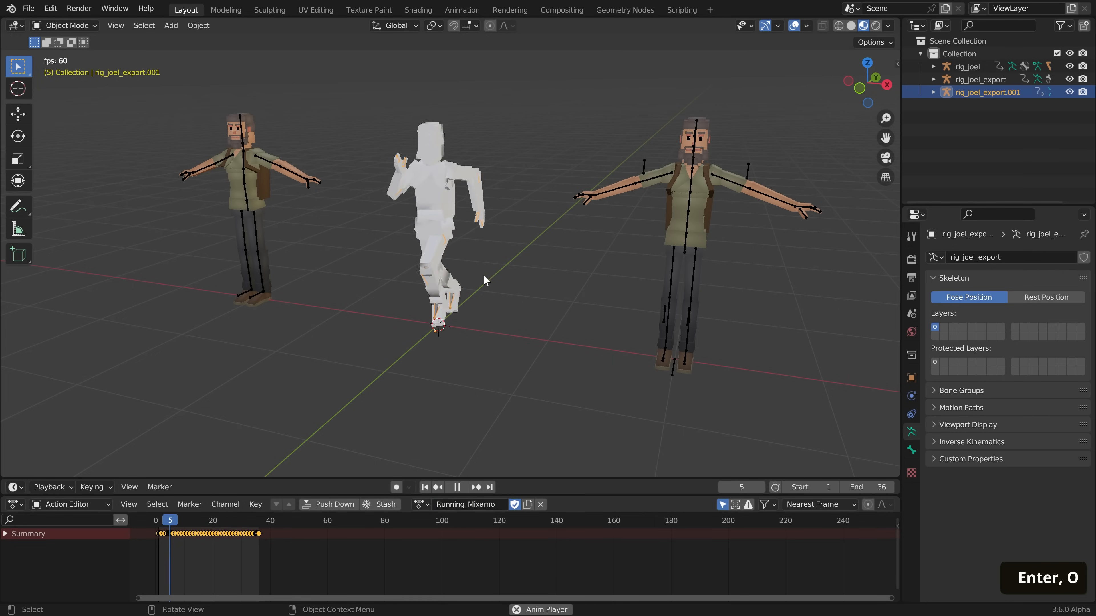
Try assigning the Running_Mixamo action directly to rig_joel, and unlink it again
left_click(611, 190)
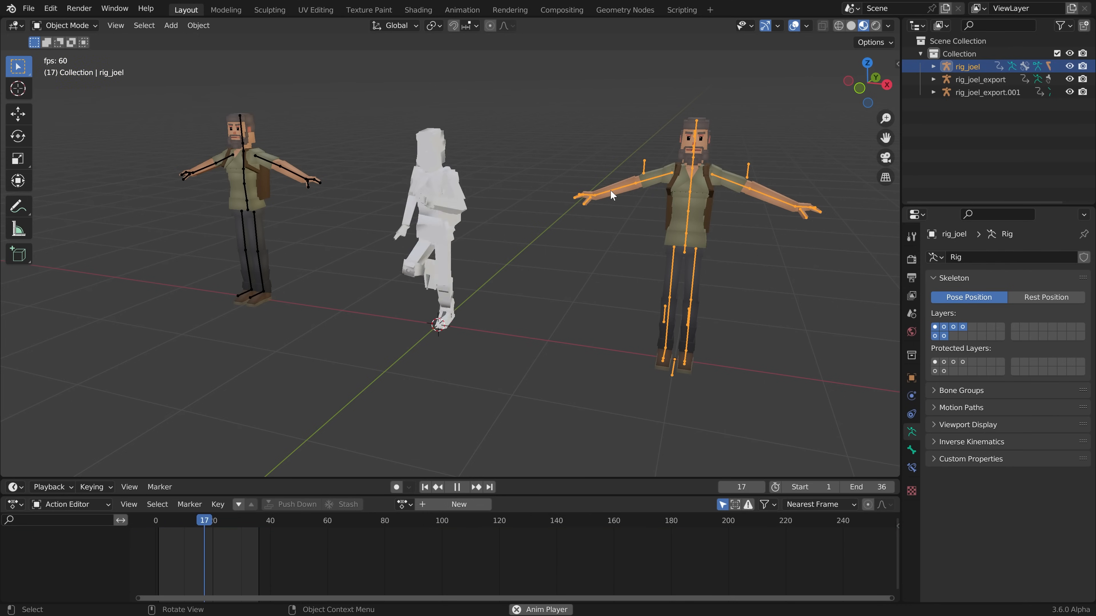
left_click(405, 504)
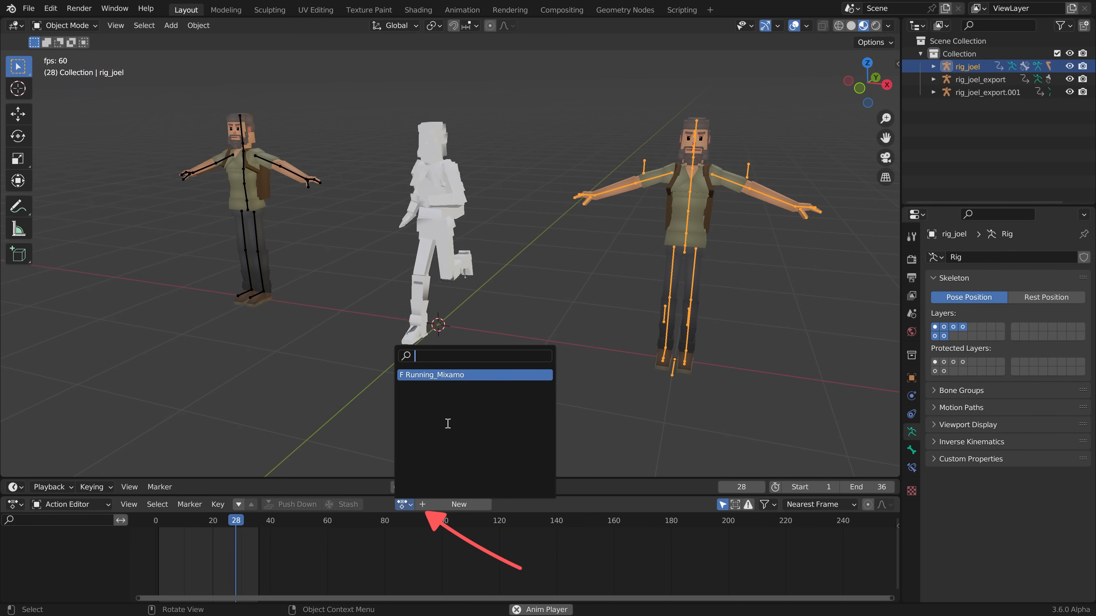
left_click(451, 378)
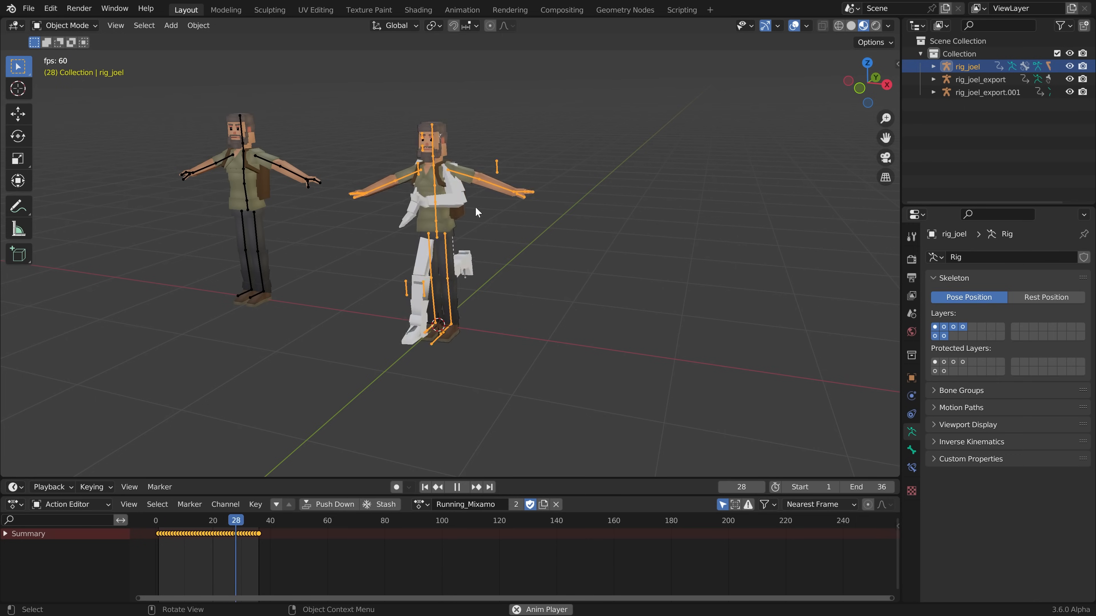
left_click(557, 504)
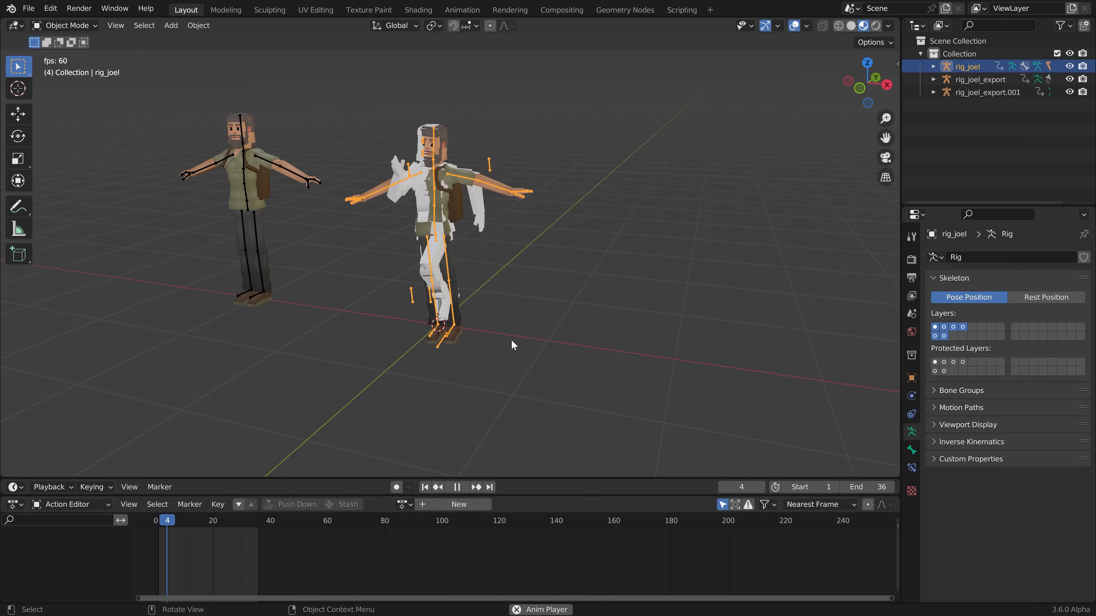
Clear the location and rotation of rig_joel and move it 2 m along the X axis
key("alt+g")
key("alt+r")
key("g")
key("x")
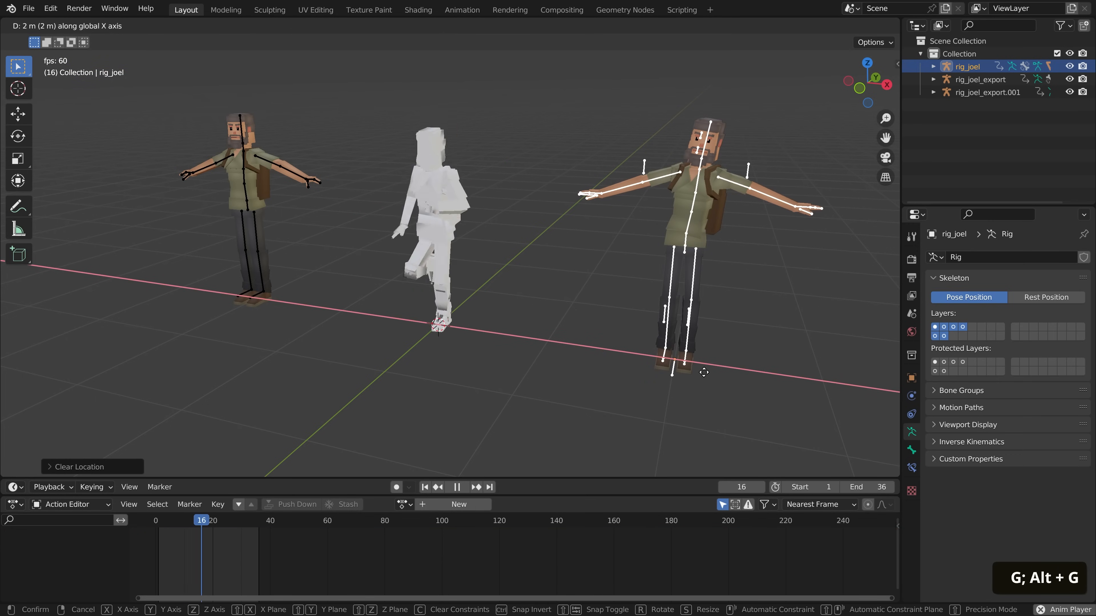
left_click(706, 374, "ctrl")
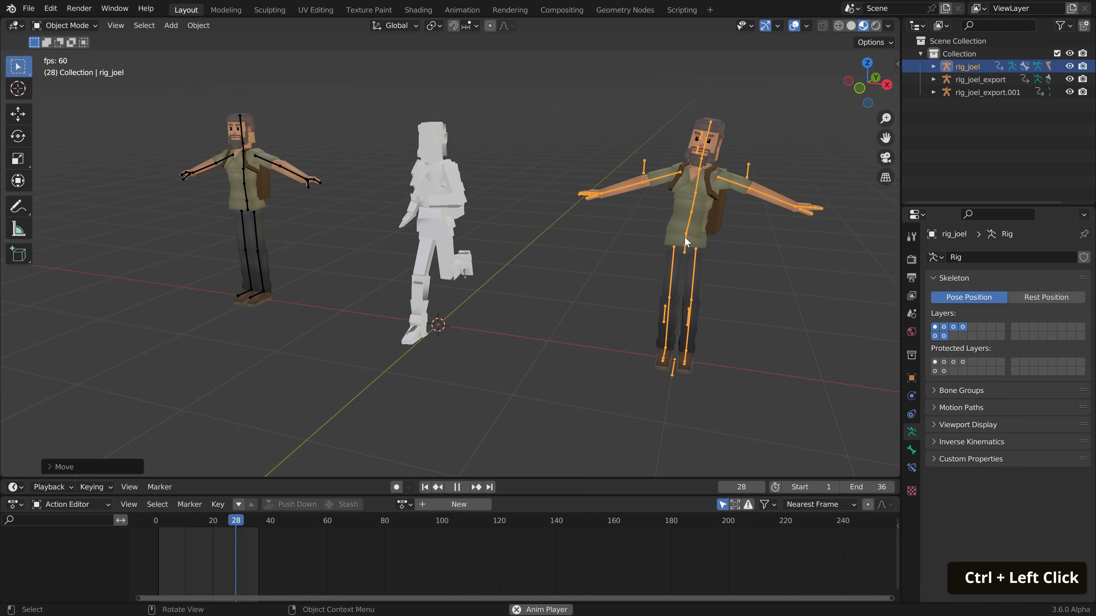
Reset the rotation and location of all pose bones in rig_joel, and return to Object Mode
key("Tab")
left_click(690, 304)
key("a")
key("alt+r")
key("alt+g")
key("Tab")
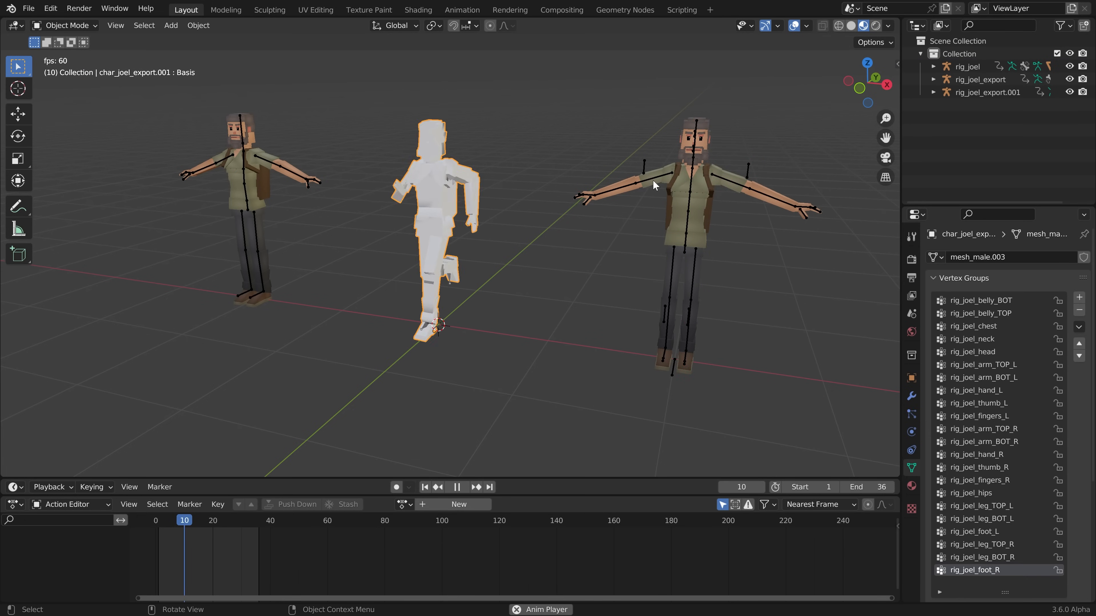
Duplicate rig_joel together with its character mesh and place the copy at the world origin, over the imported running rig
key("b")
left_click_drag(624, 113, 783, 362)
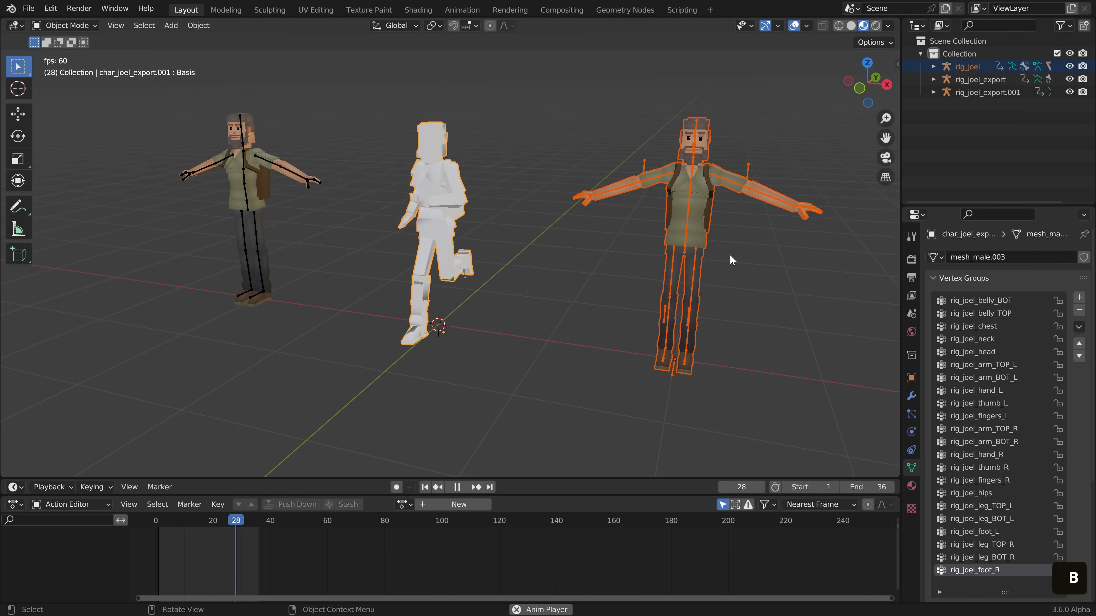
key("b")
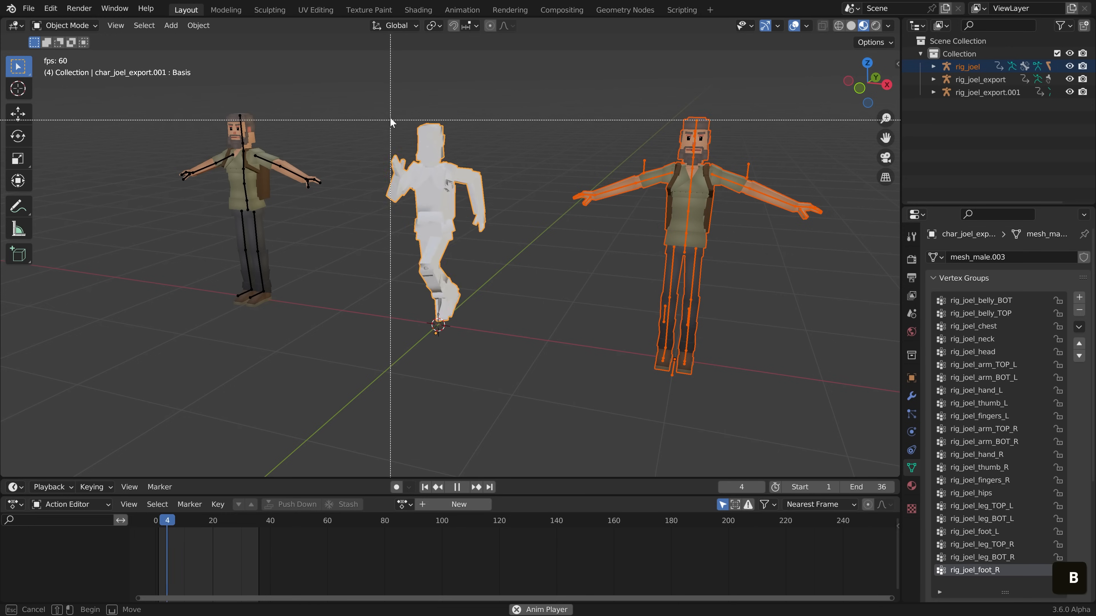
left_click_drag(383, 101, 508, 355, "shift")
key("shift+d")
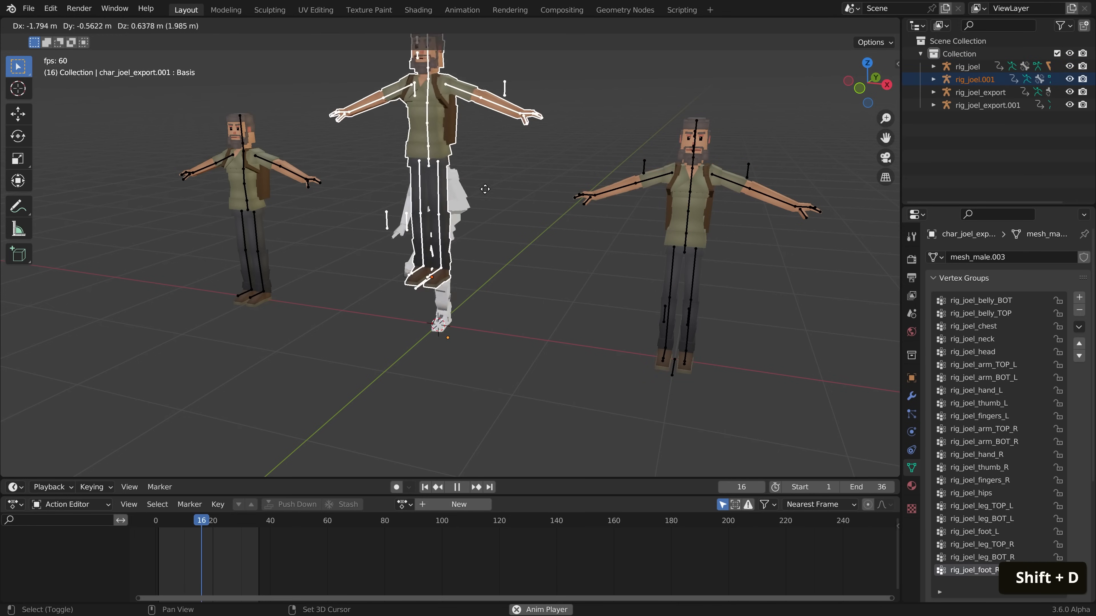
right_click(714, 225)
key("g")
left_click(496, 272, "ctrl")
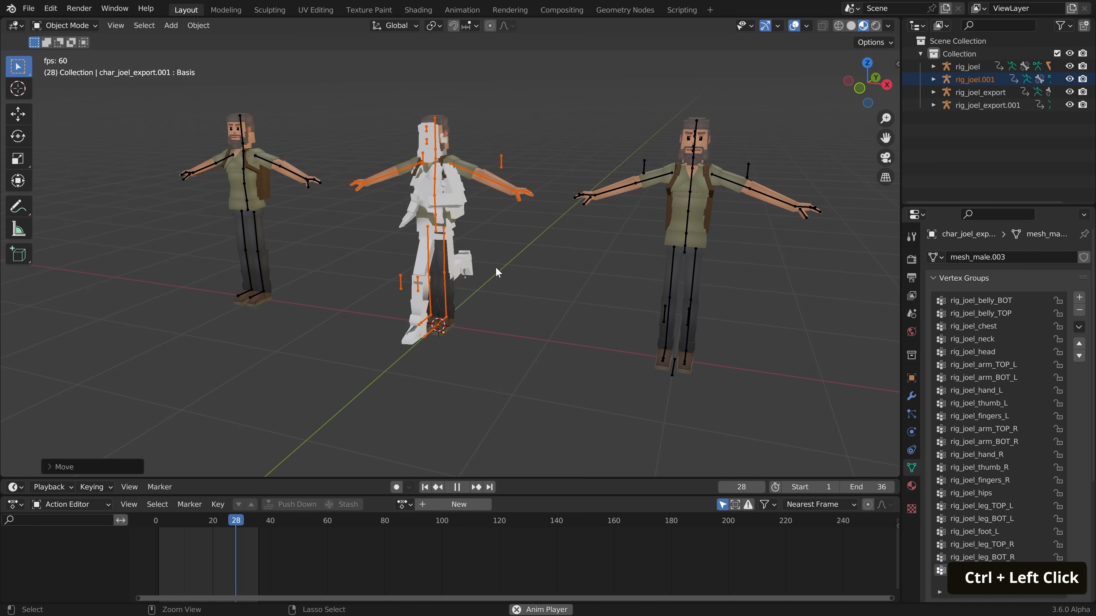
Batch rename the duplicated rig and mesh, replacing .001 with _transfer in the object names
left_click(933, 79)
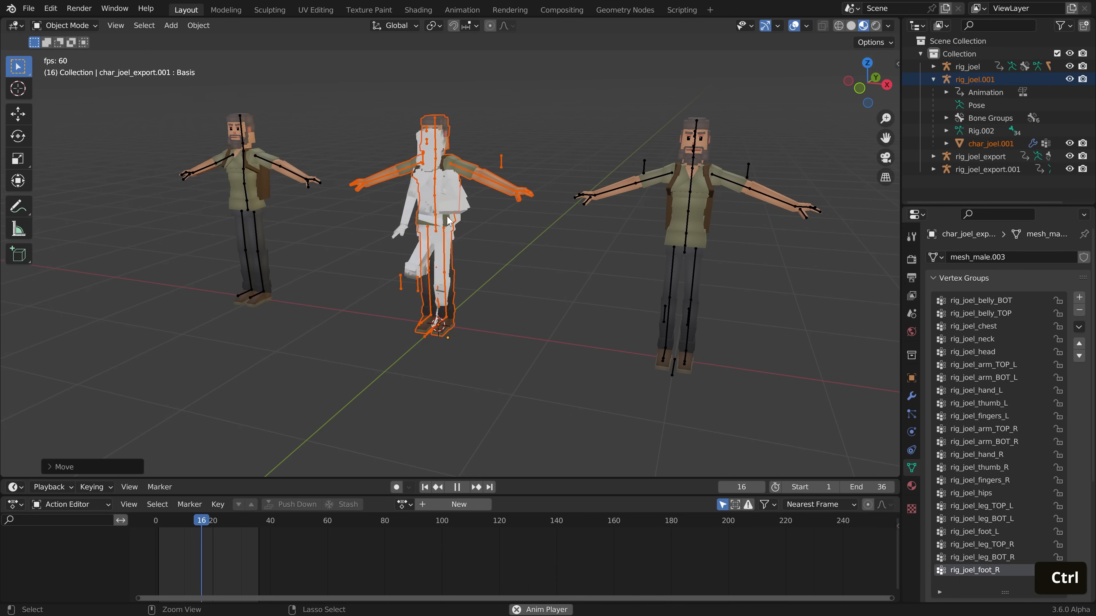
key("ctrl+F2")
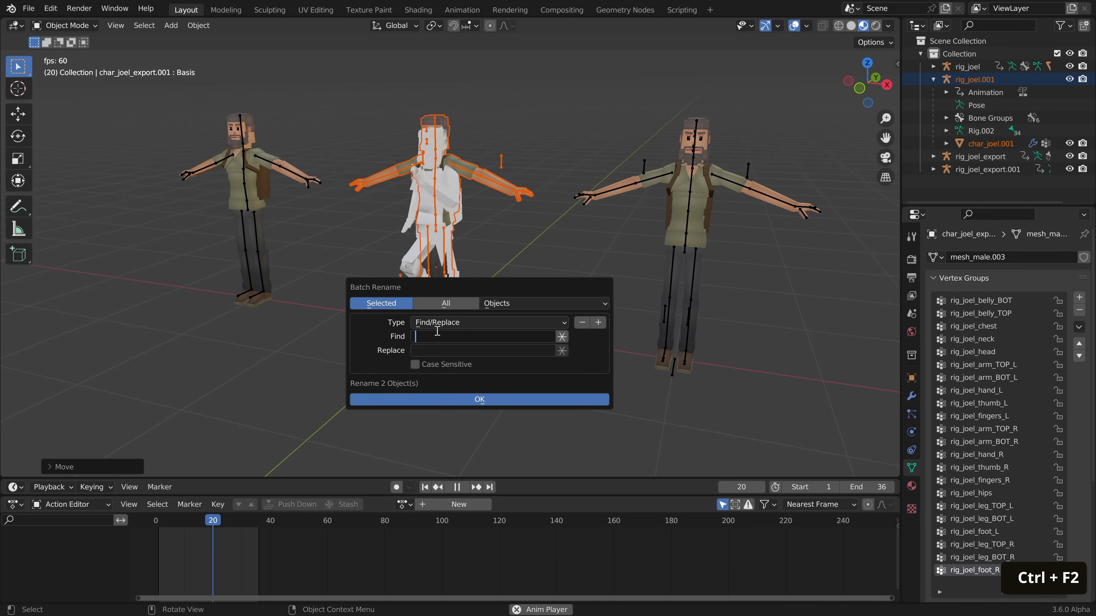
type(".001")
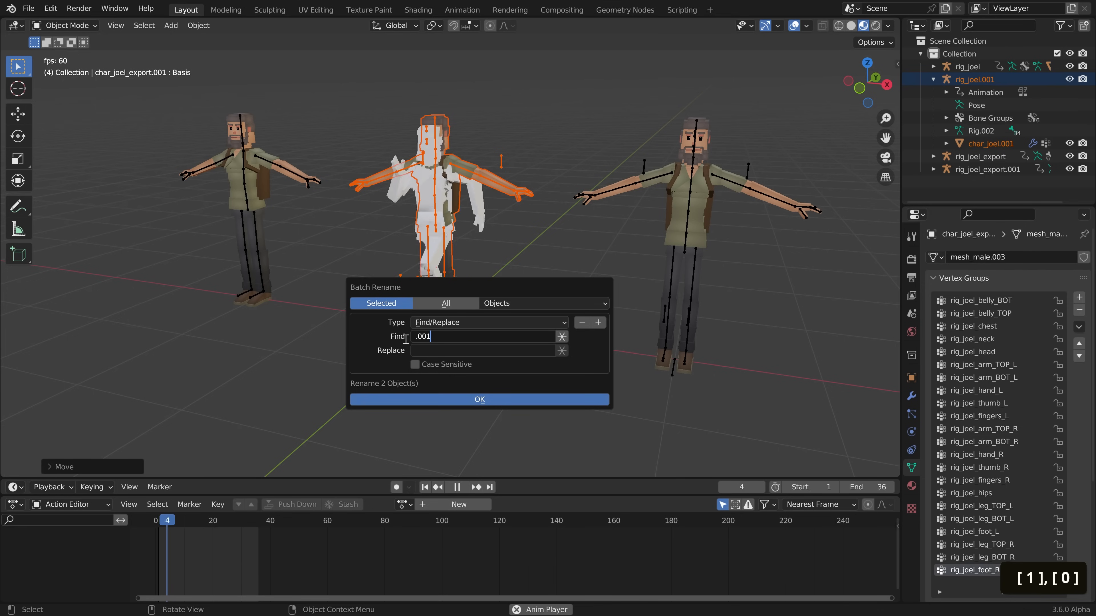
left_click(433, 351)
type("_")
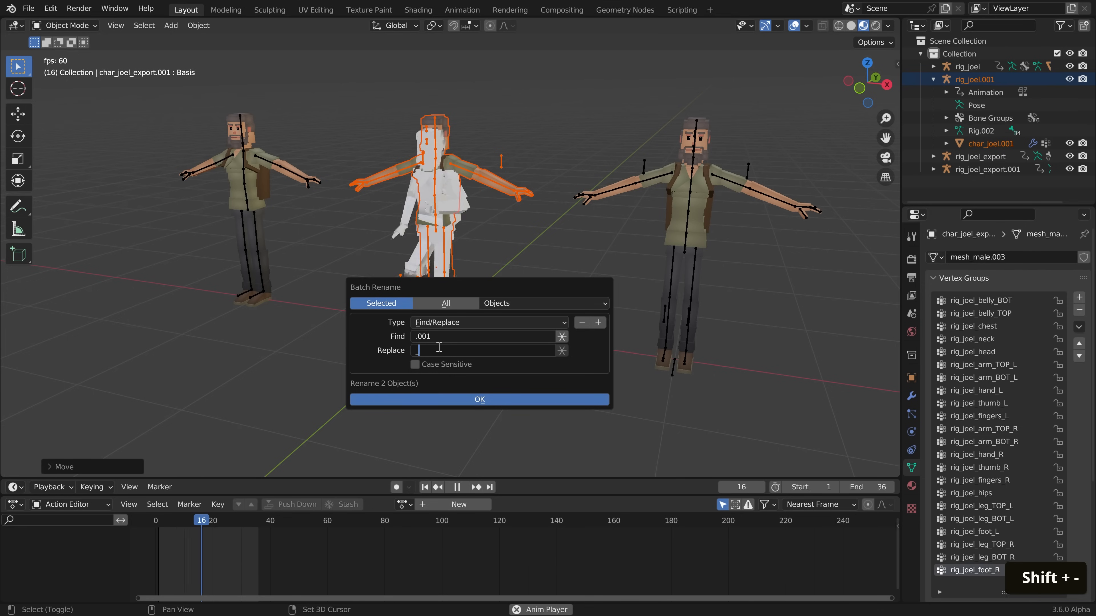
type("transfer")
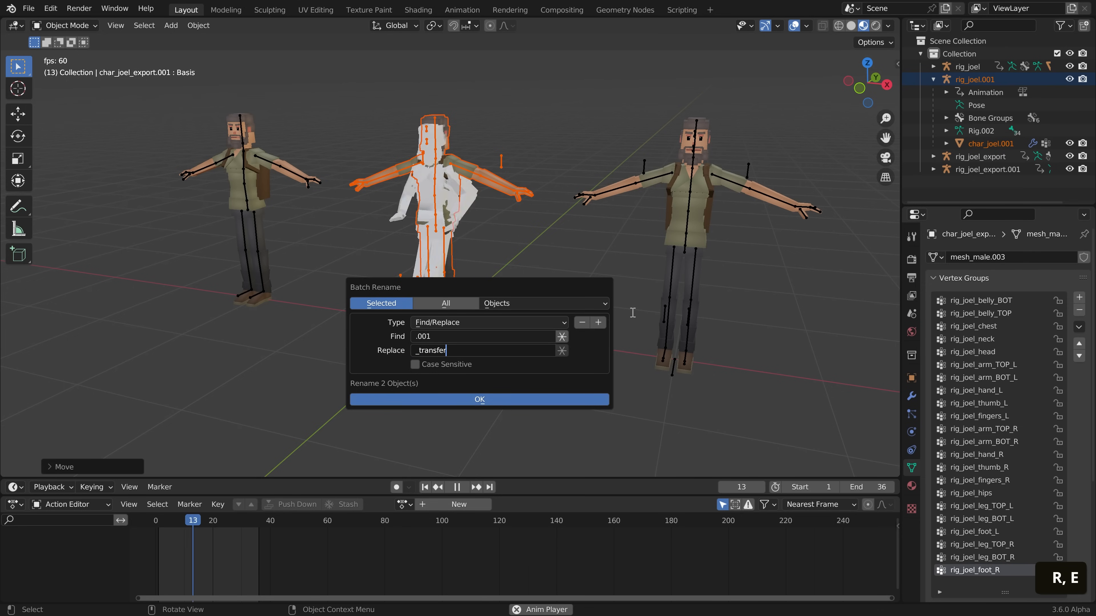
left_click(526, 400)
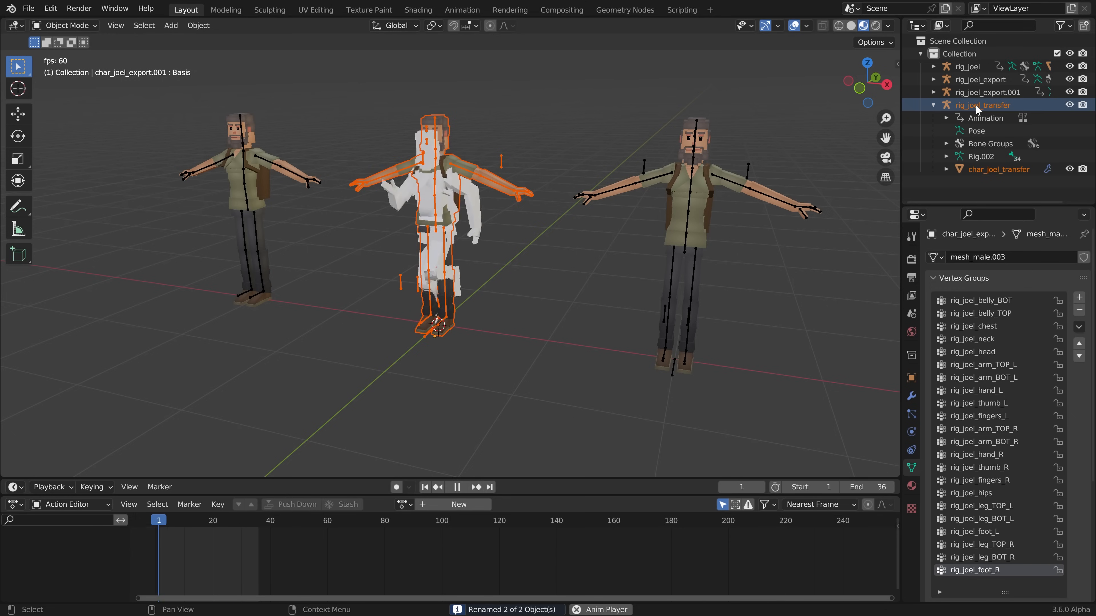
Delete the white char_joel_export.001 mesh from the imported running rig
left_click(483, 207)
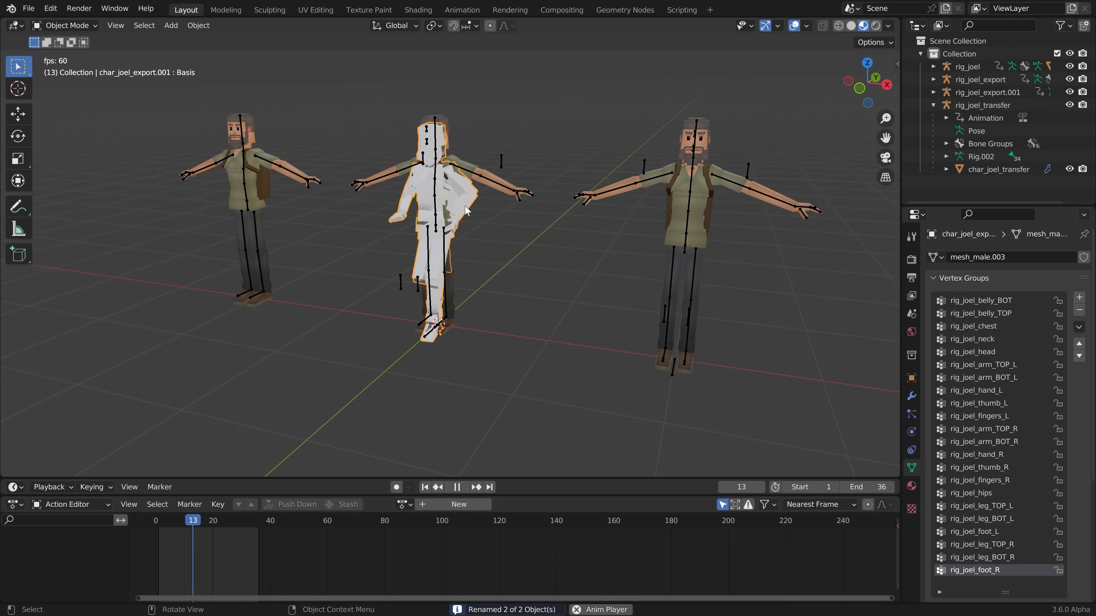
key("g")
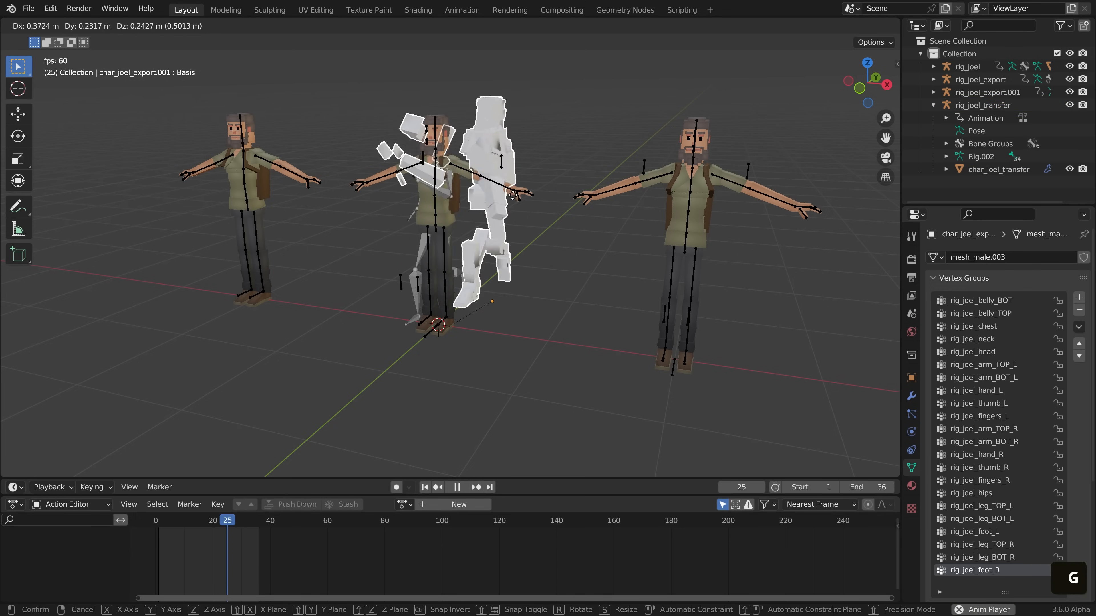
right_click(496, 208)
key("x")
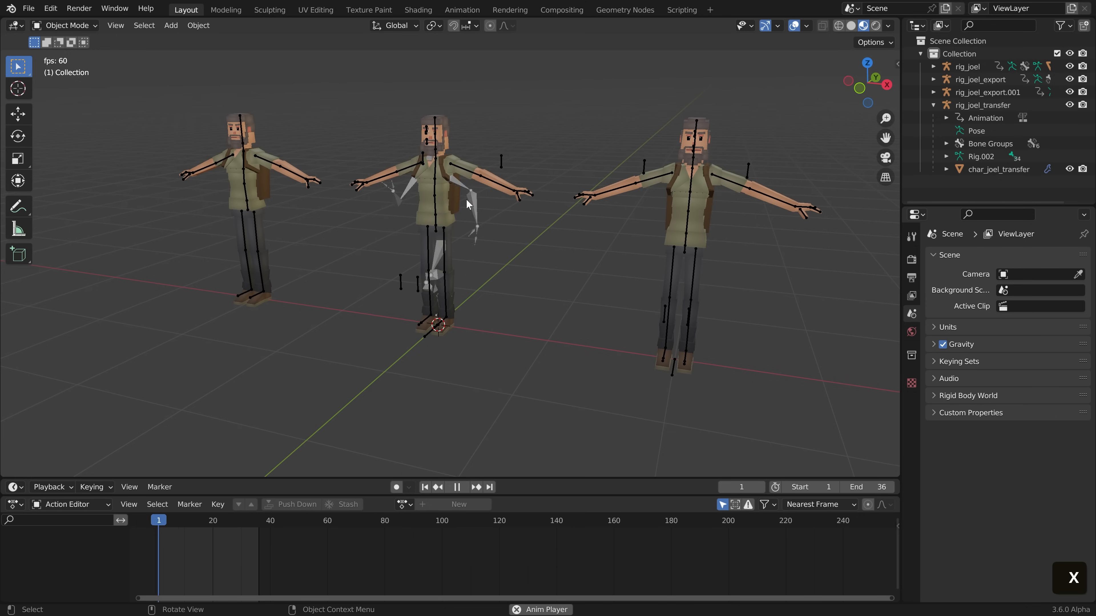
Rename the armature rig_joel_export.001 as mixamo_rig
left_click(493, 203)
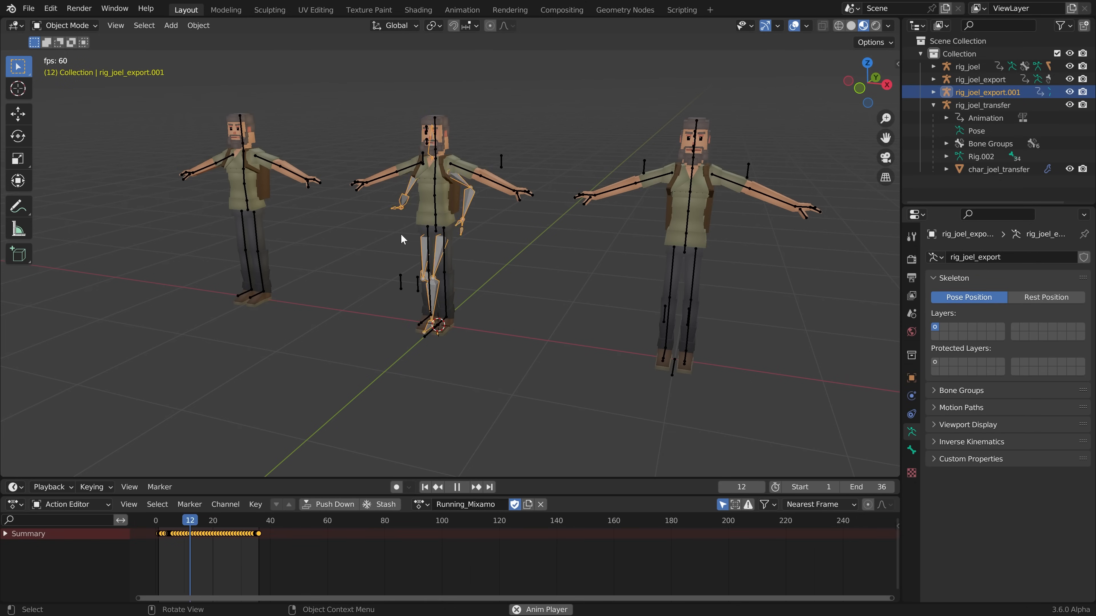
key("F2")
key("BackSpace")
type("mix")
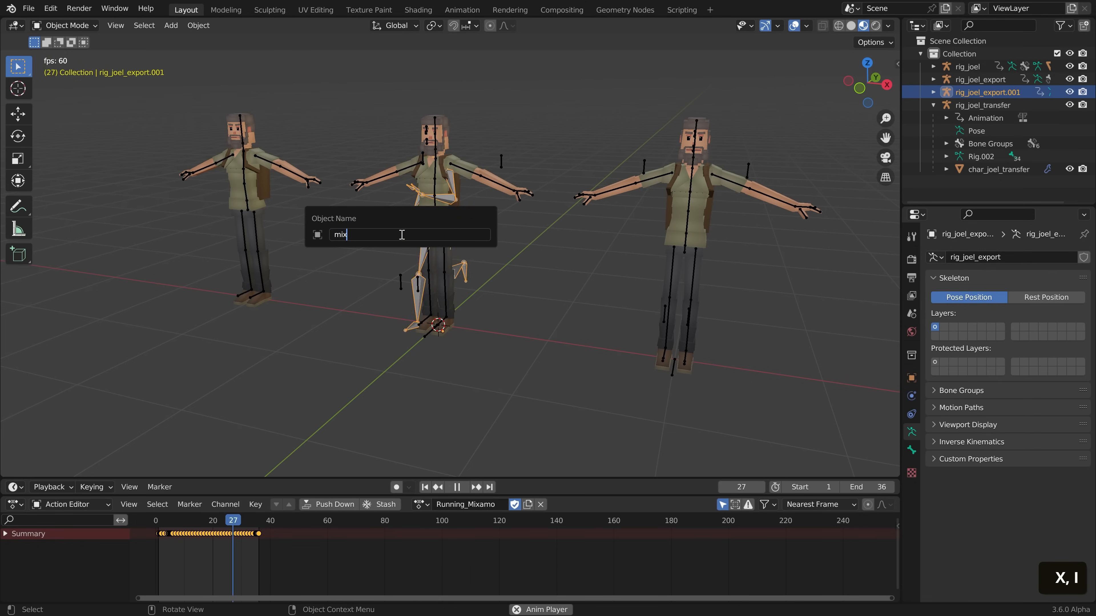
type("amo_rig")
key("Return")
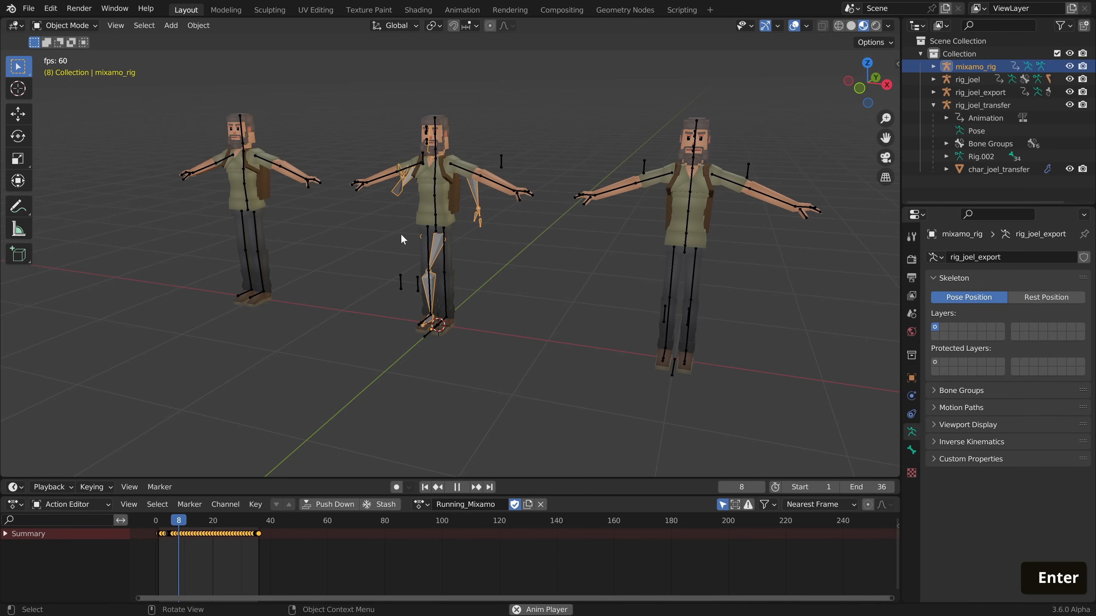
Move mixamo_rig, rig_joel_transfer and char_joel_transfer into a new collection named Transfer Animation
key("b")
left_click_drag(391, 94, 533, 322)
key("m")
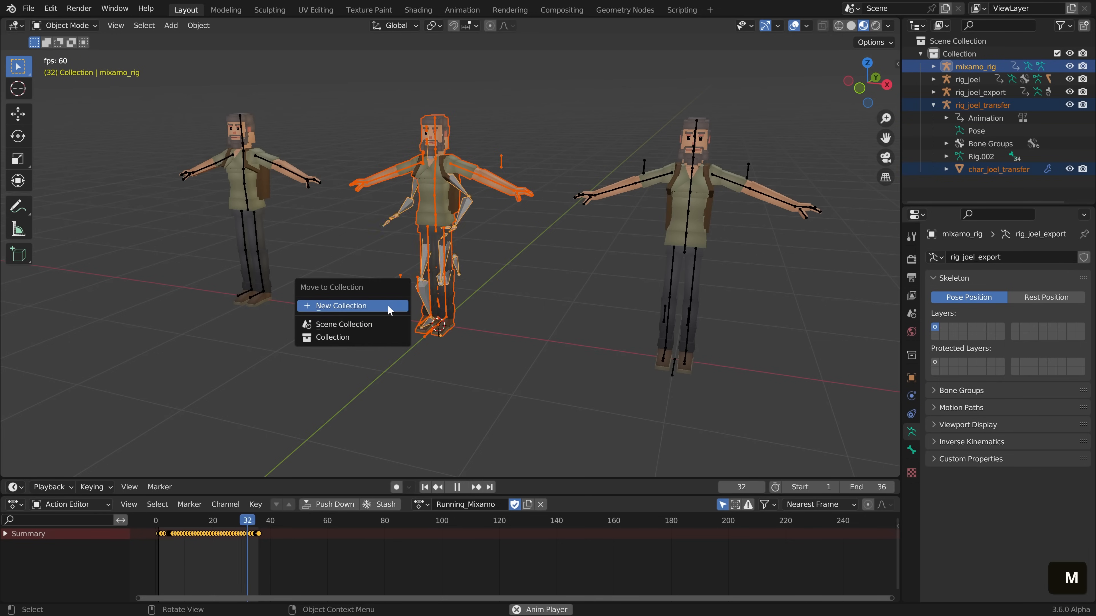
left_click(389, 306)
type("Transf")
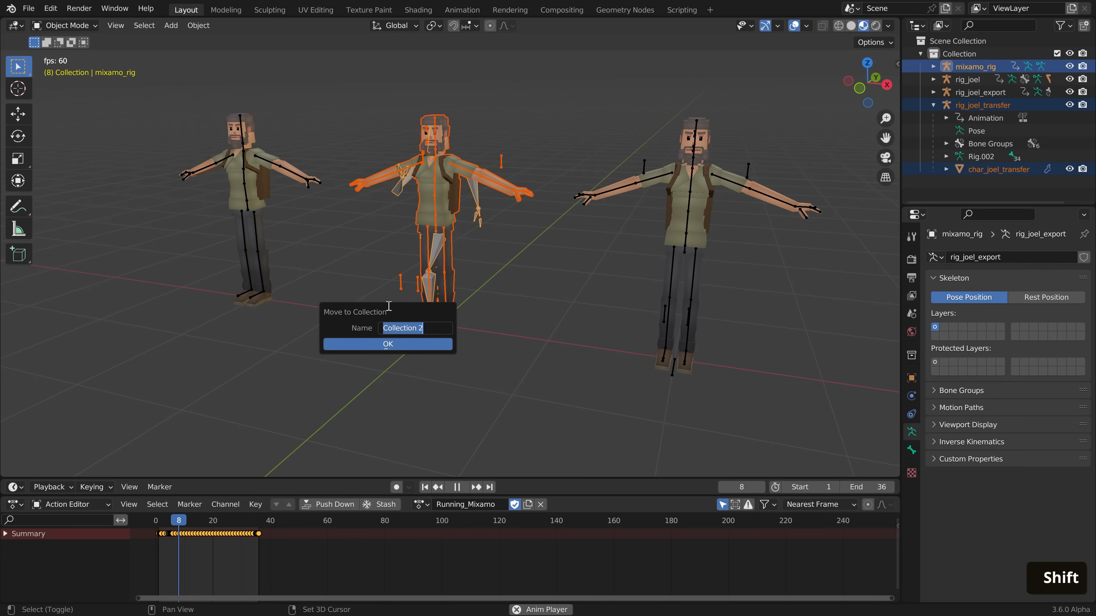
type("er Animation")
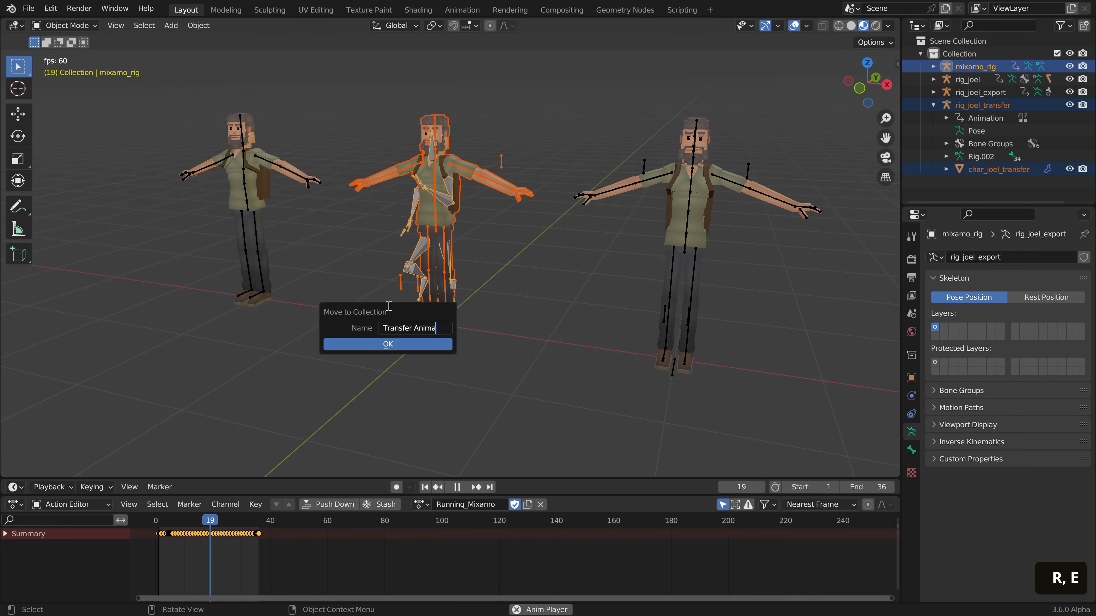
key("Return")
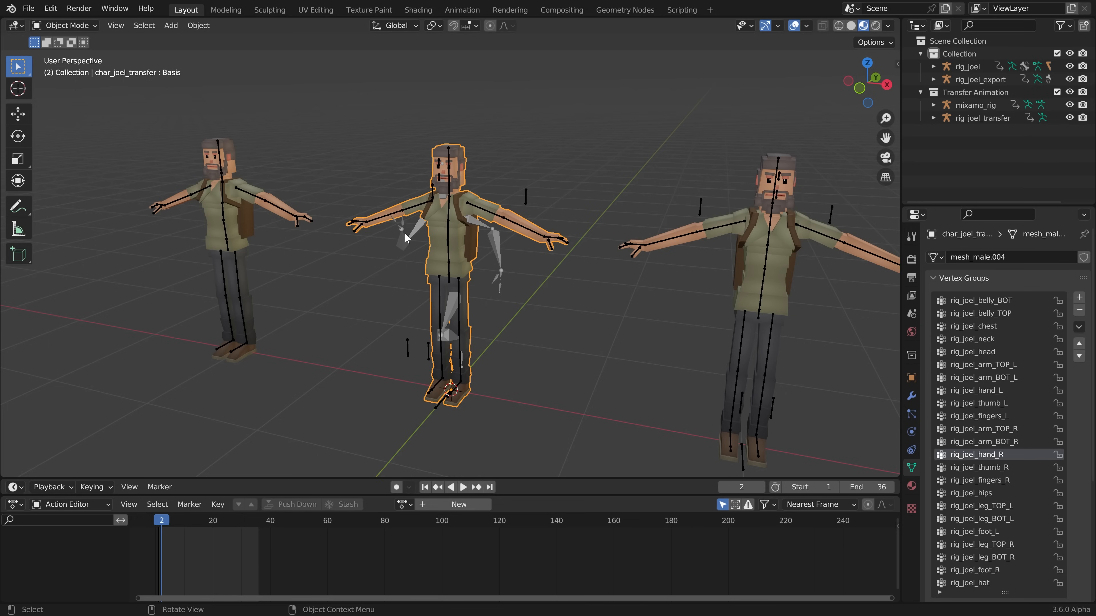
Unlink the Running_Mixamo action from mixamo_rig and give the rig a new action named Tpose
left_click(406, 237)
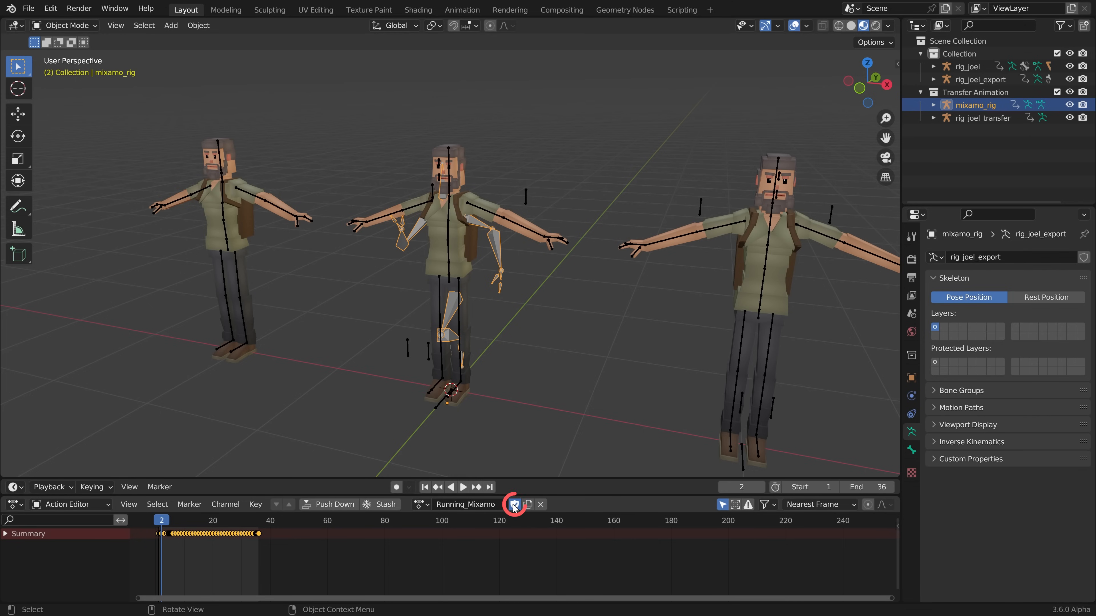
left_click(541, 505)
left_click(445, 505)
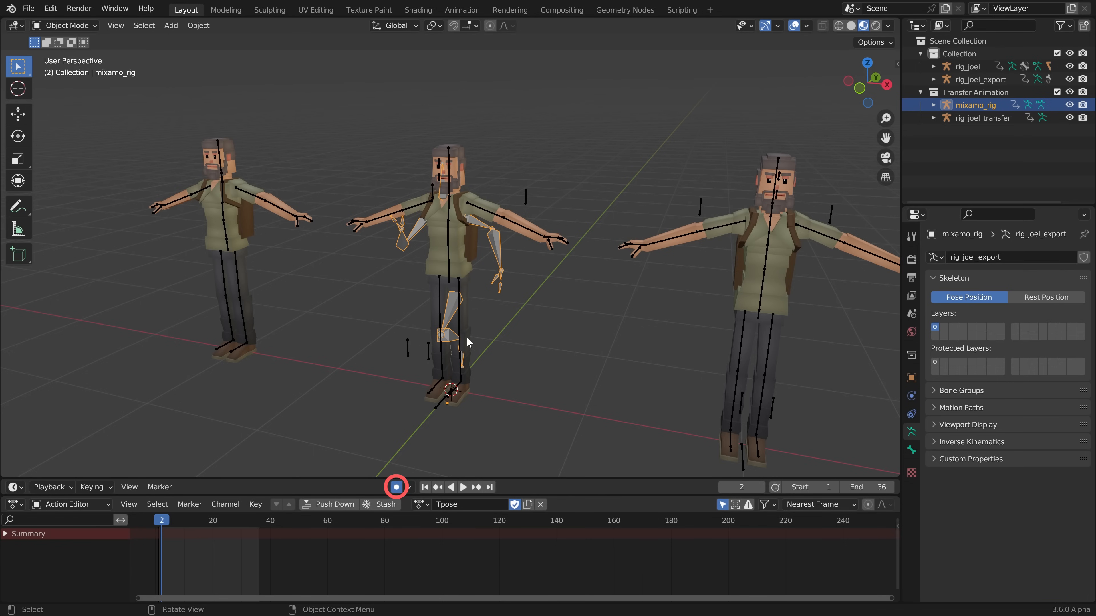
With auto keying on, clear the location and rotation of mixamo_rig and all its pose bones, and return to Object Mode
key("alt+g")
key("alt+r")
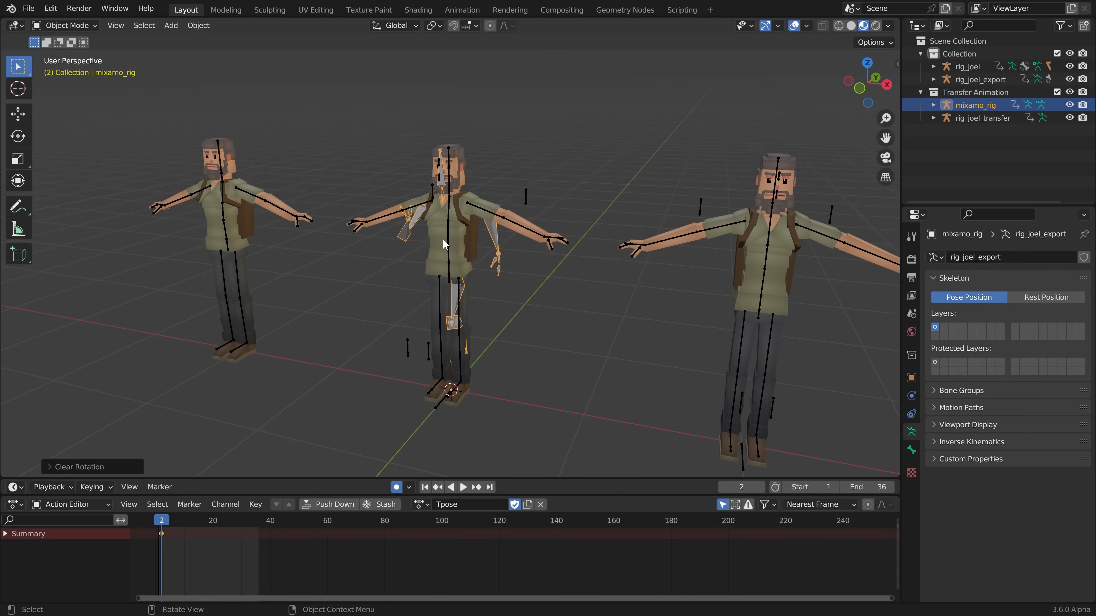
key("Tab")
left_click(427, 313)
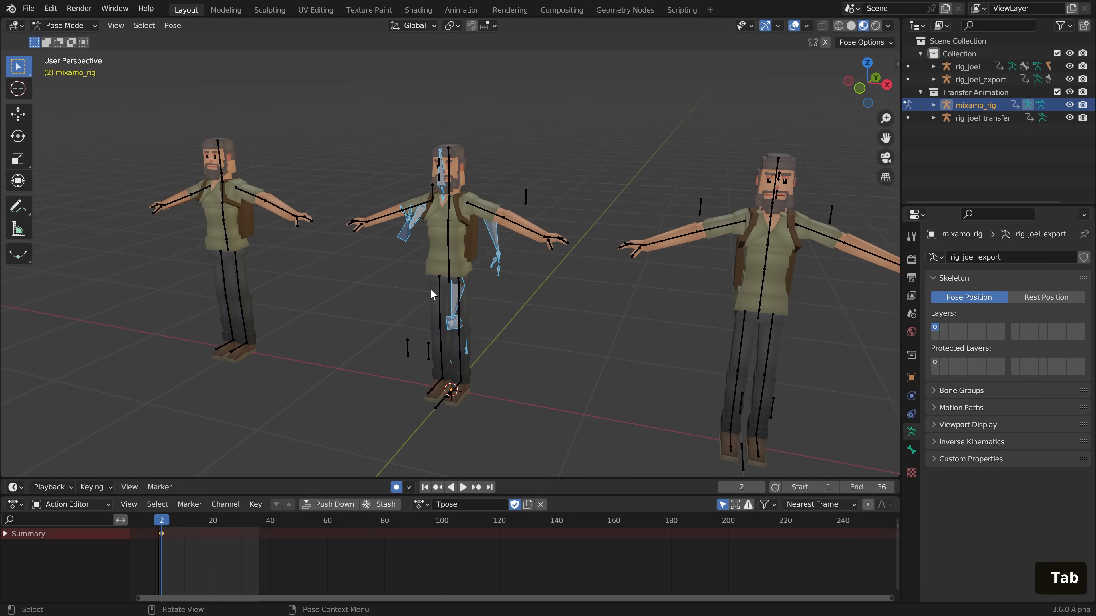
key("alt+r")
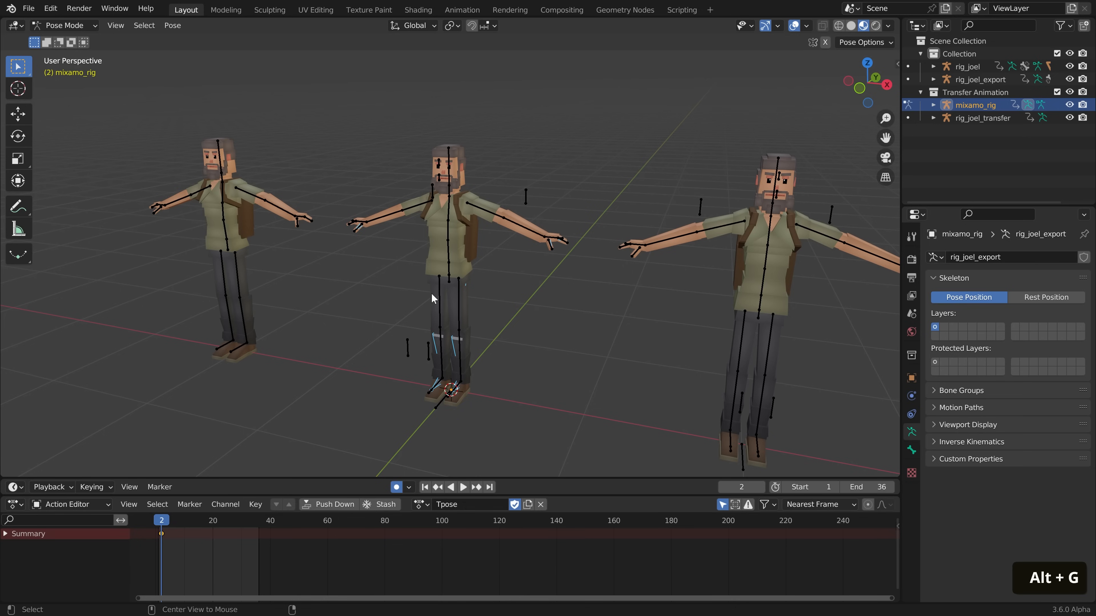
key("Tab")
left_click(407, 296)
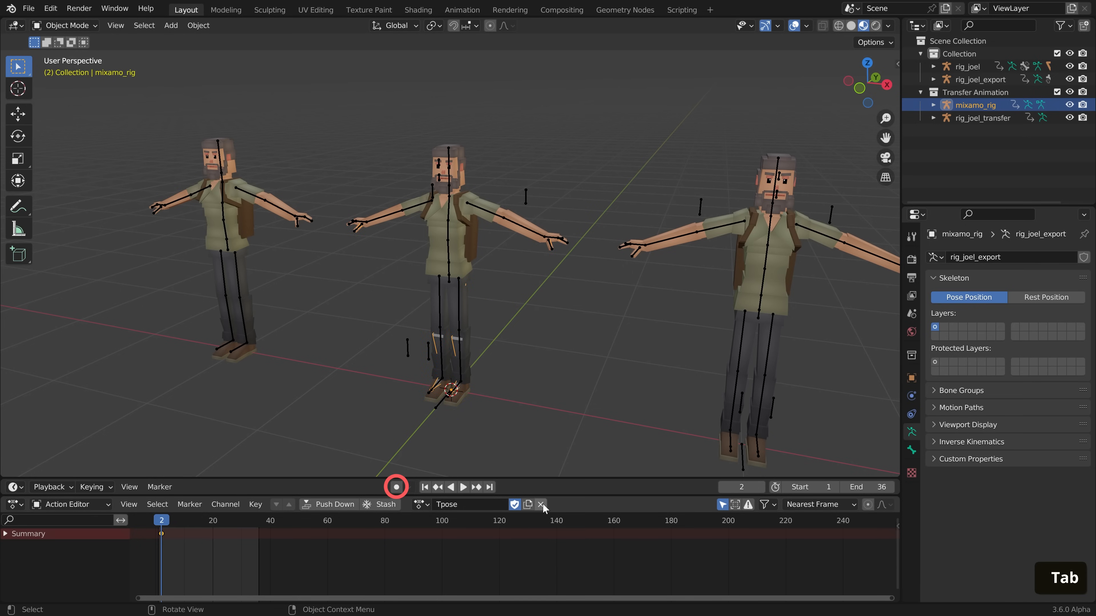
Choose the Tpose action for mixamo_rig and play the animation to check the pose
left_click(417, 505)
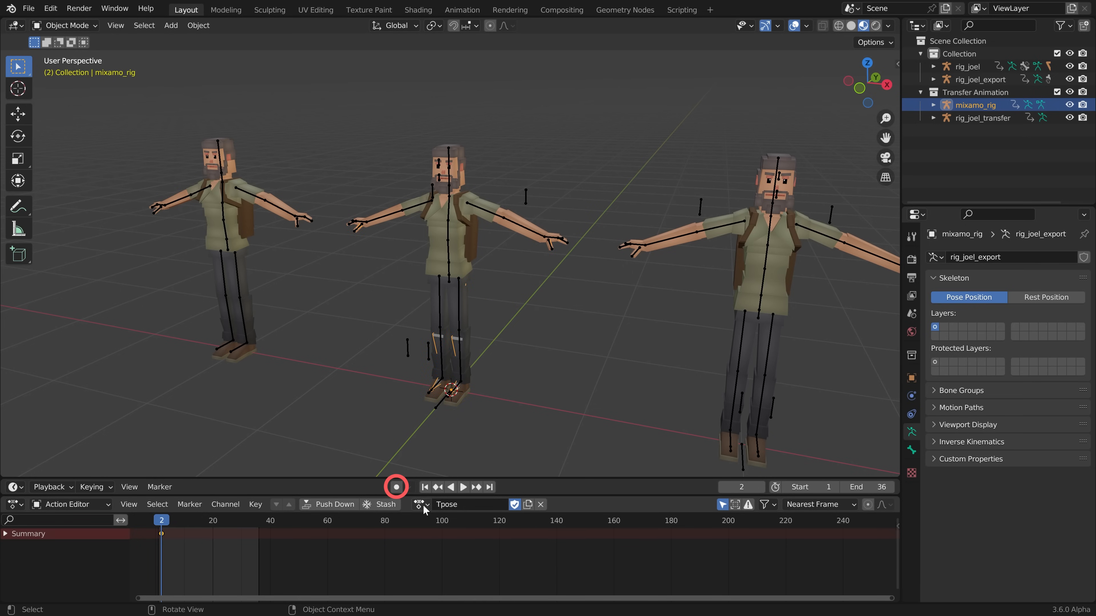
left_click(417, 505)
left_click(443, 379)
left_click(463, 487)
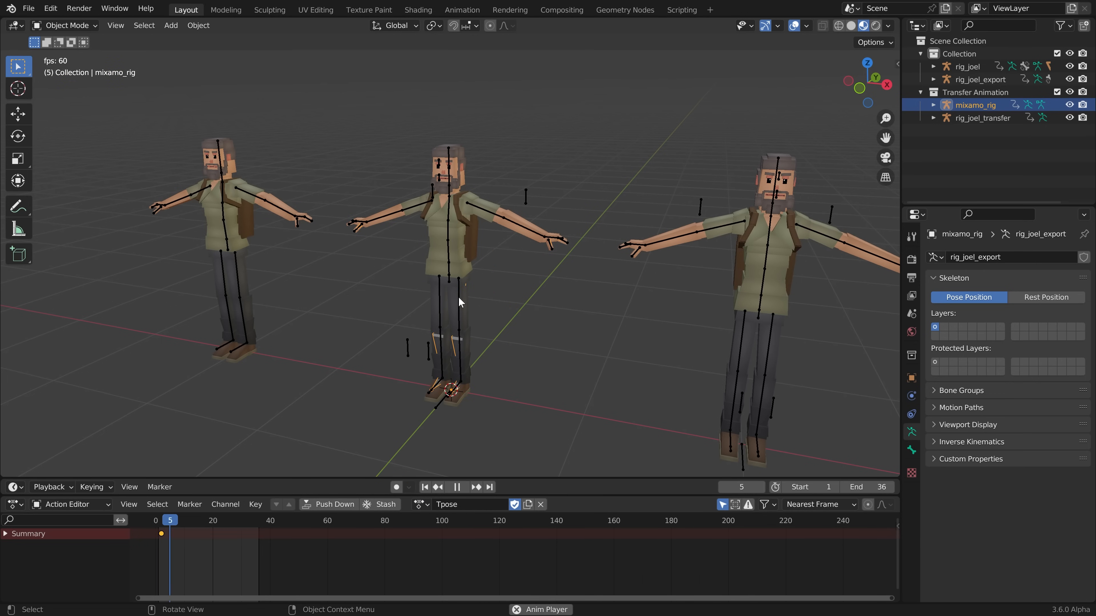
Hide the char_joel_transfer mesh and put mixamo_rig and rig_joel_transfer into Pose Mode together
left_click(463, 302)
scroll(472, 285, "up", 3)
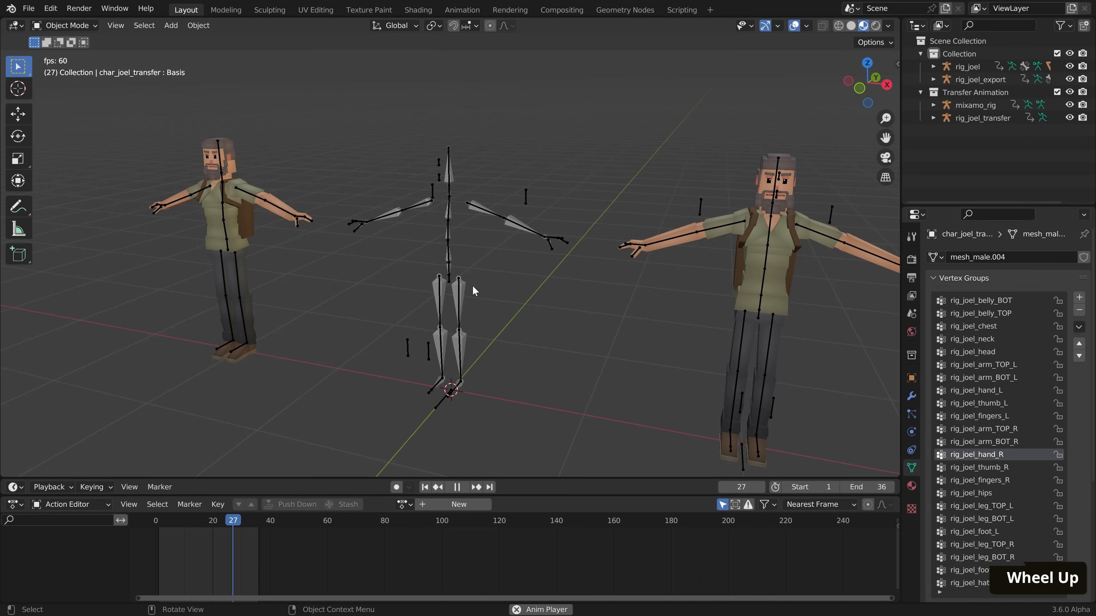
left_click(453, 298)
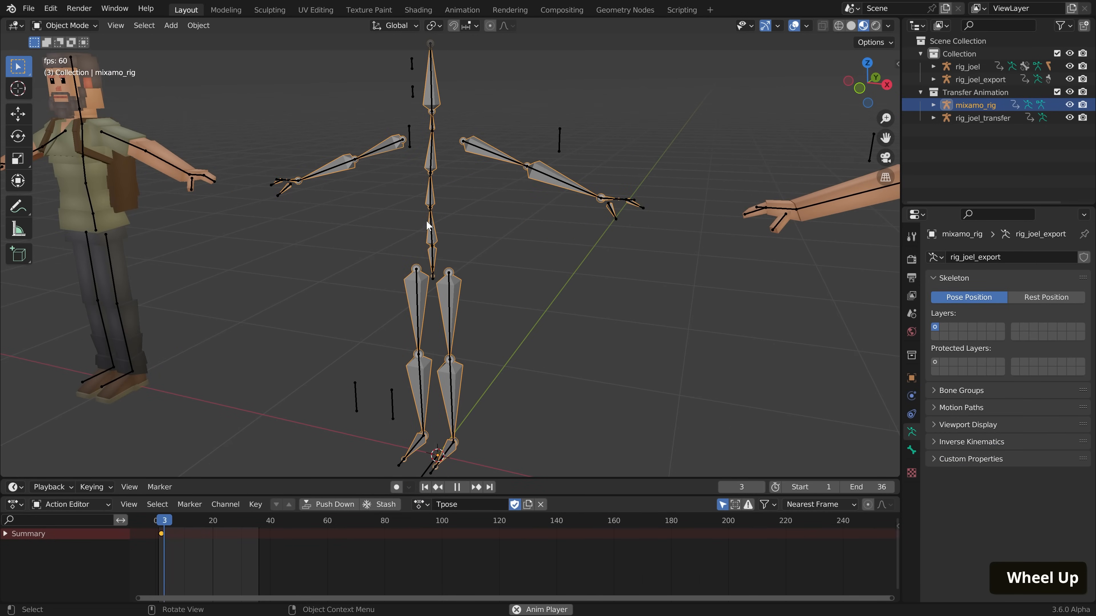
key("b")
left_click_drag(406, 184, 477, 280)
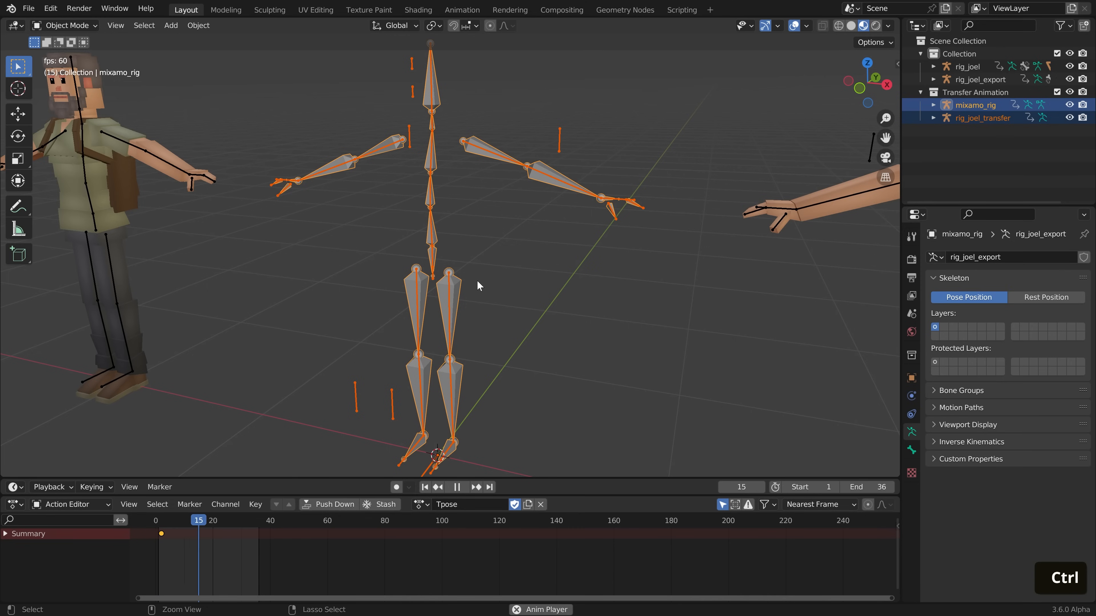
key("ctrl+Tab")
left_click(486, 351)
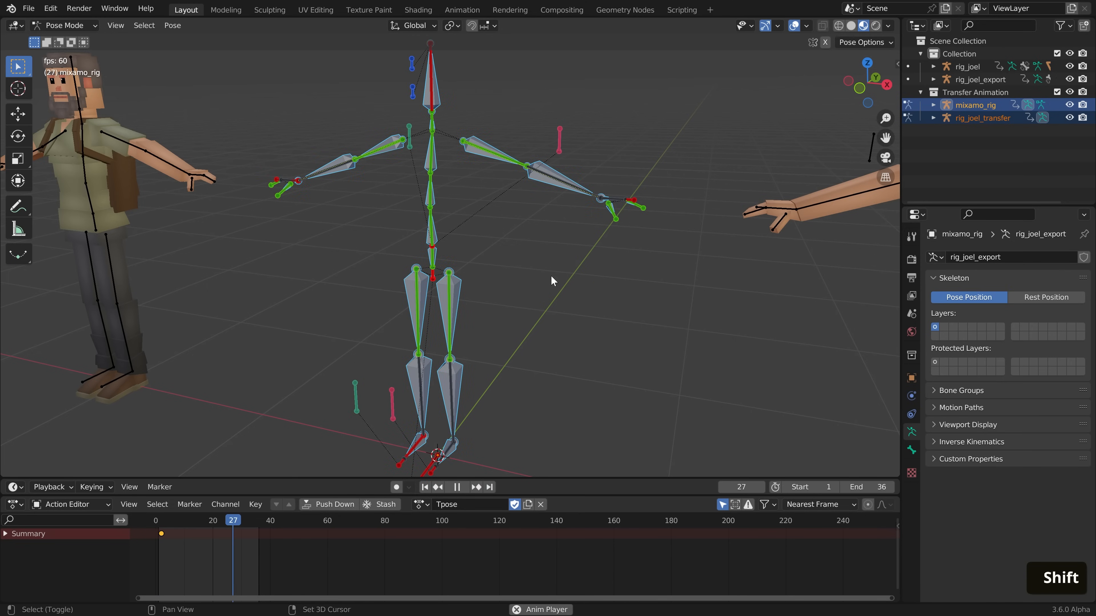
Deselect all bones and try moving the rig_joel_hand_IK_L bone of rig_joel_transfer
key("a")
key("a")
middle_click_drag(595, 230, 558, 296, "shift")
scroll(559, 252, "up", 4)
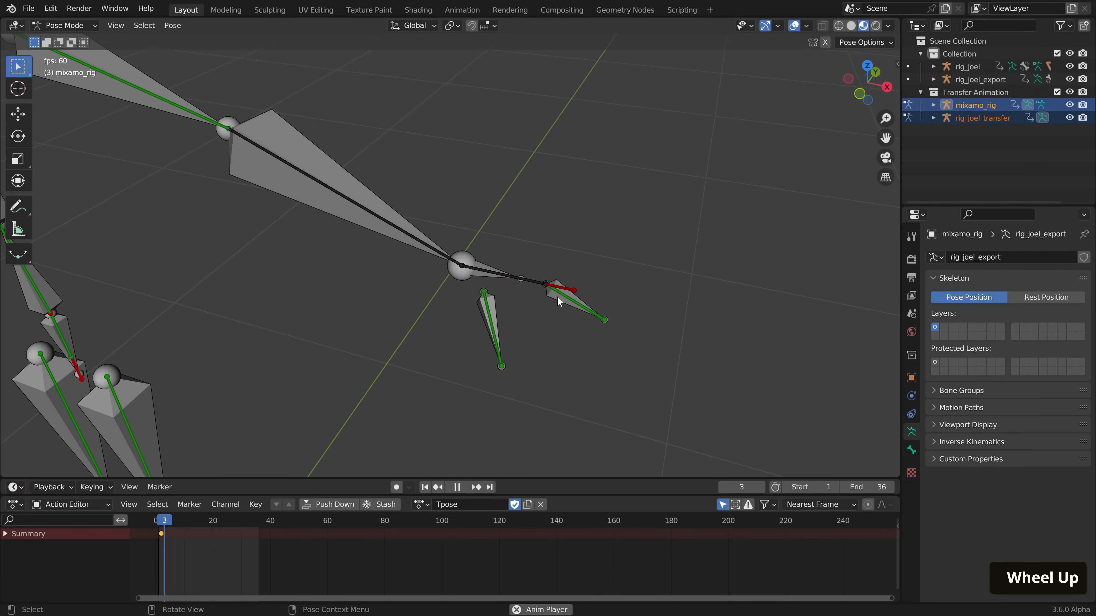
left_click(568, 289)
key("g")
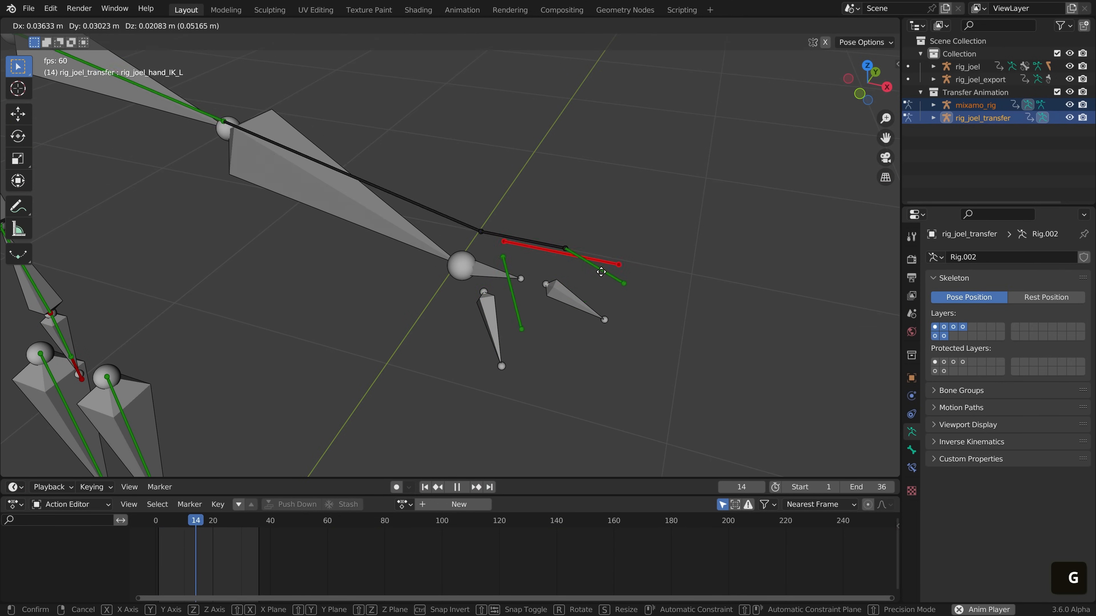
right_click(572, 260)
Try a trackball rotation of the rig_joel_hand_L bone of mixamo_rig
left_click(485, 275)
key("r")
key("r")
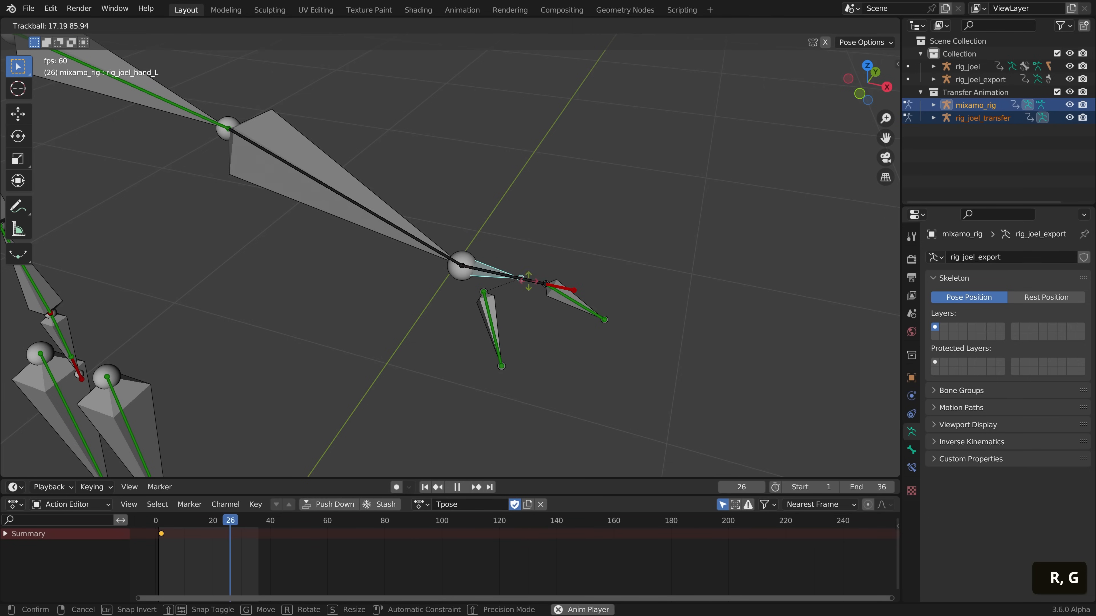
right_click(592, 284)
left_click(504, 287)
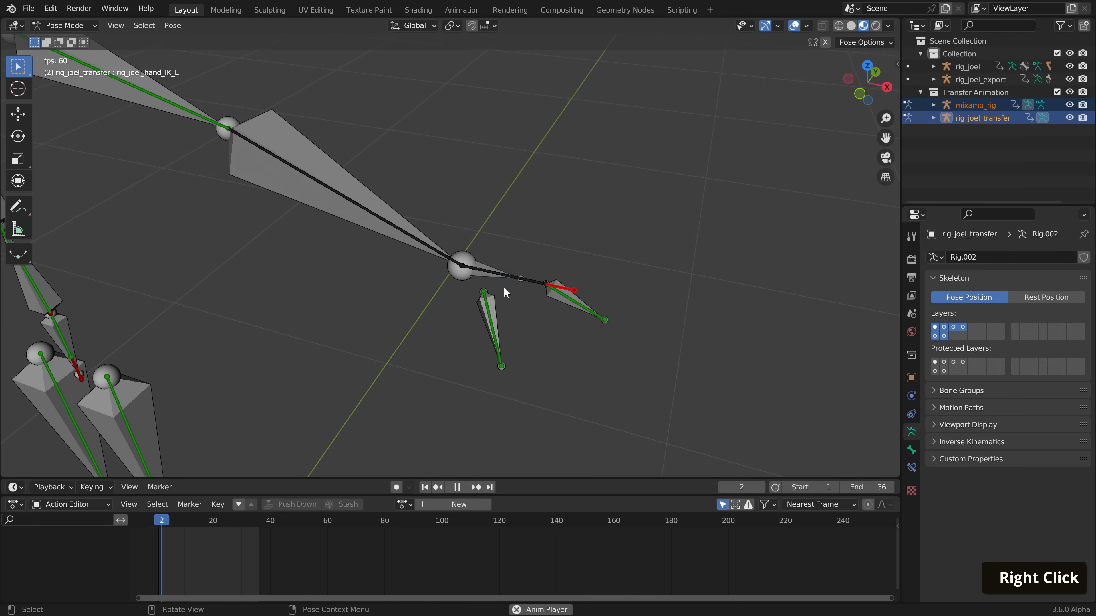
Add a Copy Transforms constraint to rig_joel_hand_IK_L of rig_joel_transfer, targeting the rig_joel_hand_L bone of mixamo_rig
left_click(484, 277)
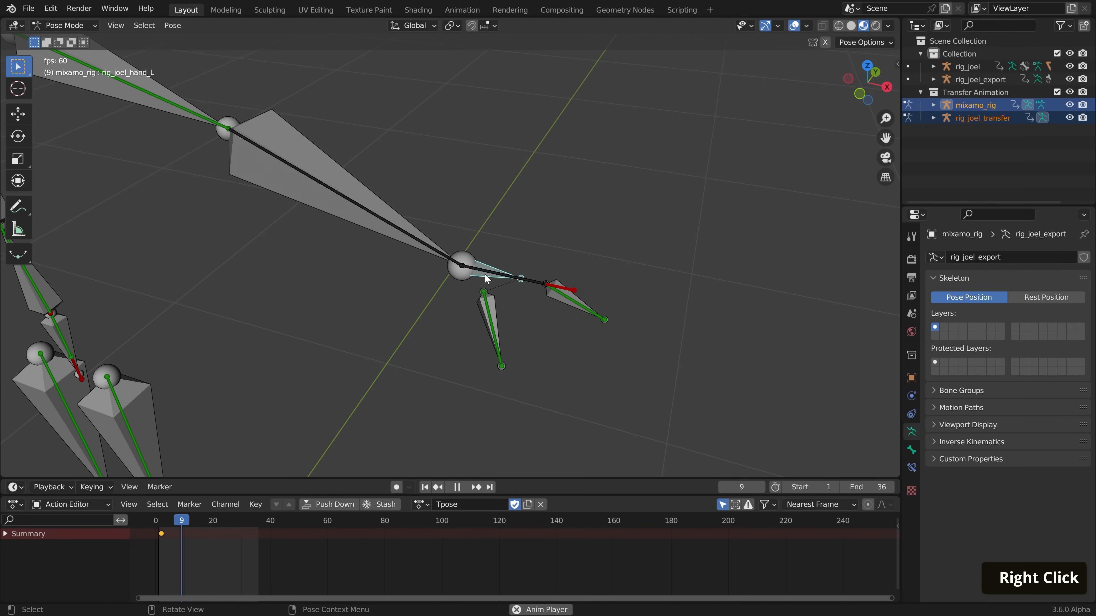
left_click(574, 286, "shift")
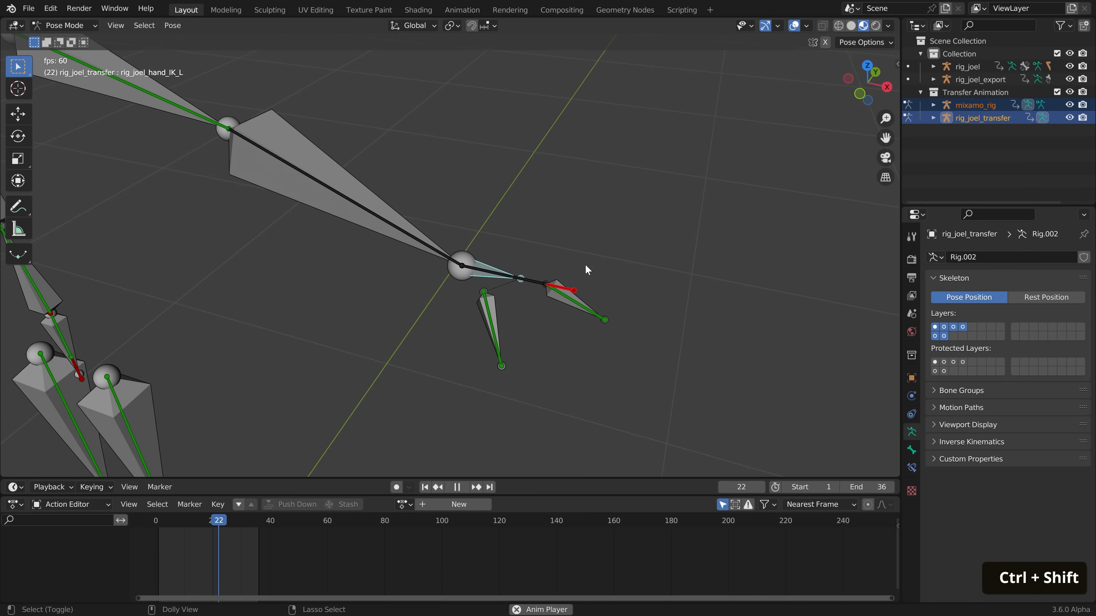
key("ctrl+shift+c")
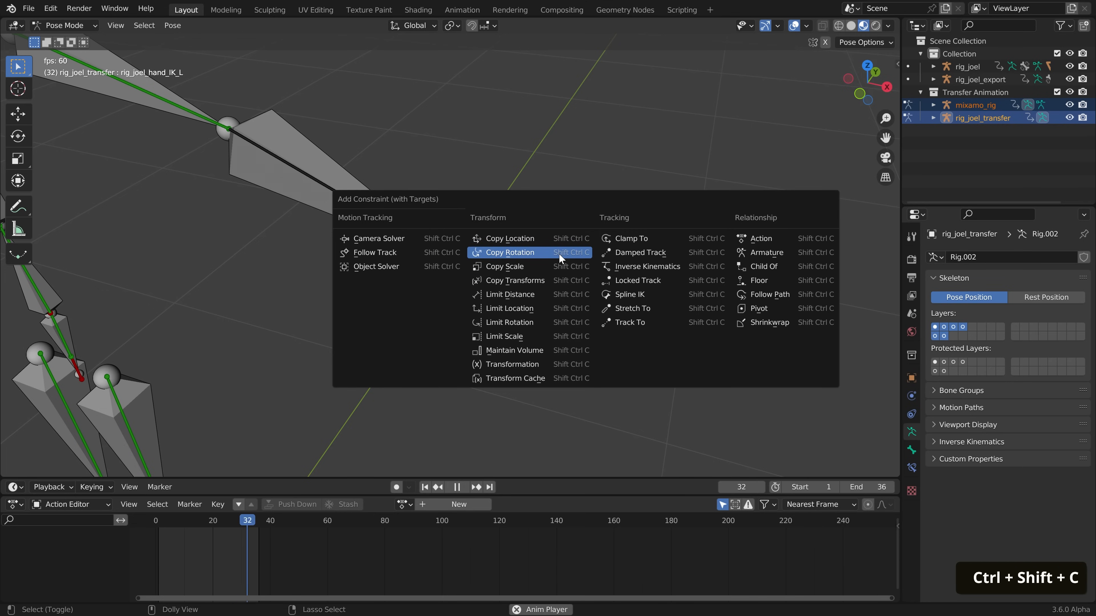
left_click(545, 282)
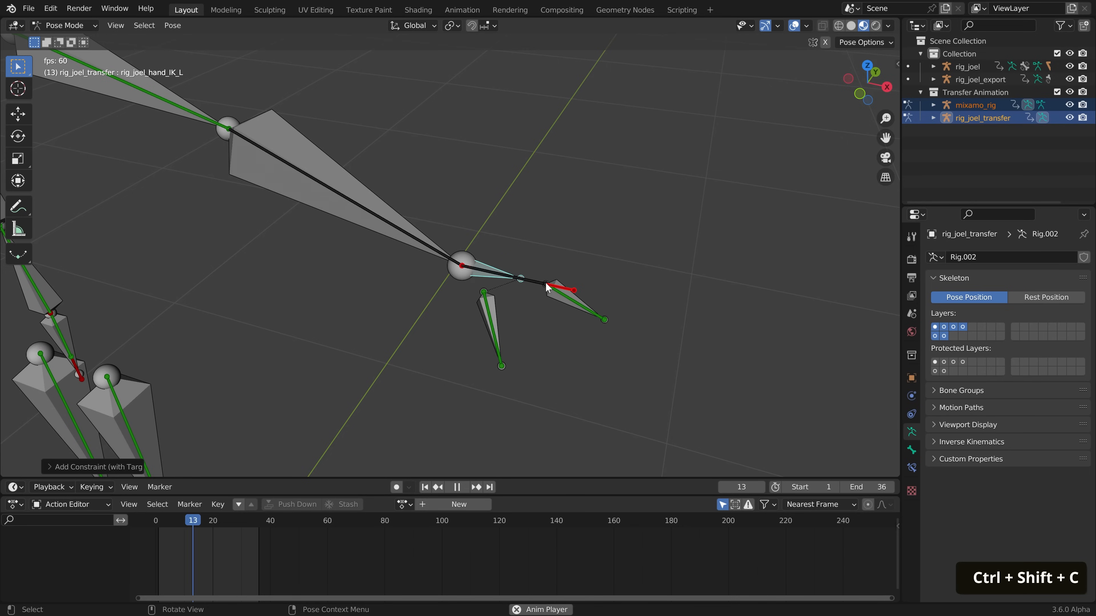
Preview the left hand constraint with the Running_Mixamo action, and bring mixamo_rig back to the Tpose action with playback stopped
scroll(543, 287, "down", 3)
middle_click_drag(464, 321, 543, 319, "shift")
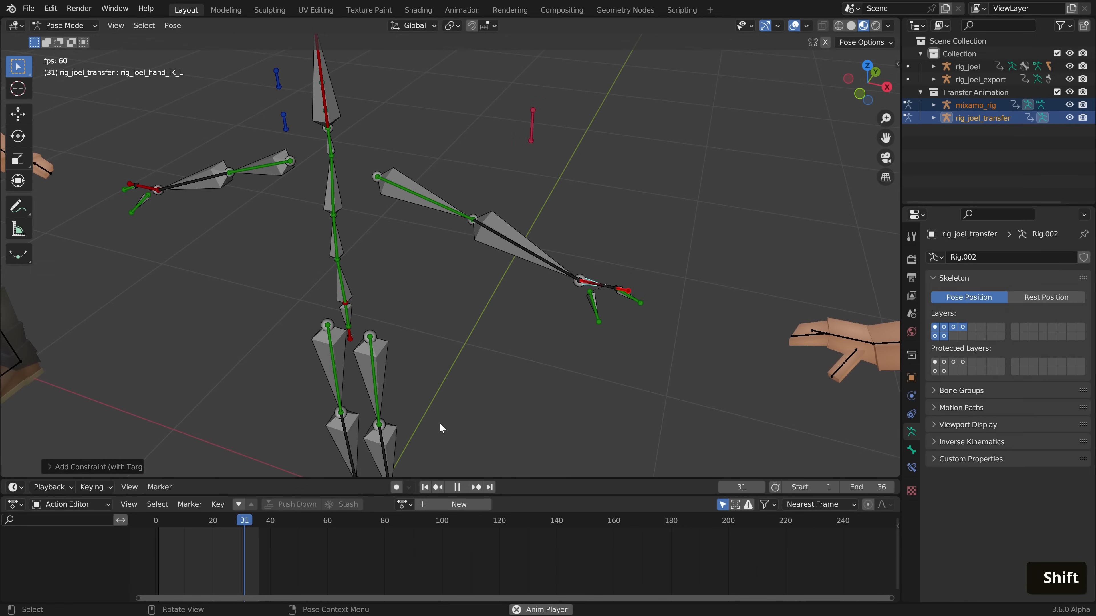
left_click(502, 252, "shift")
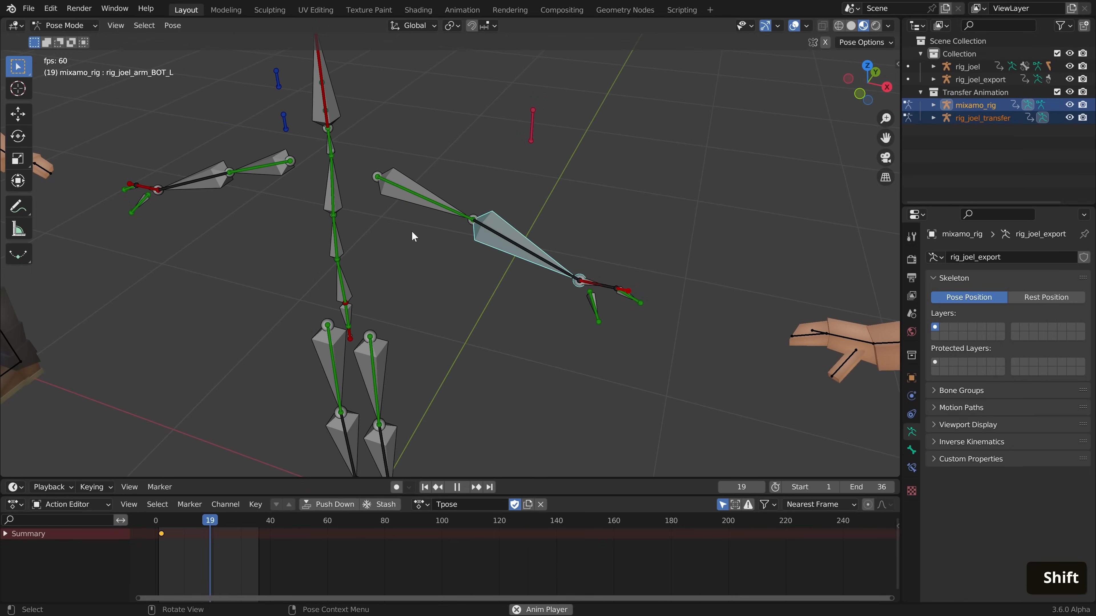
left_click(418, 504)
left_click(436, 375)
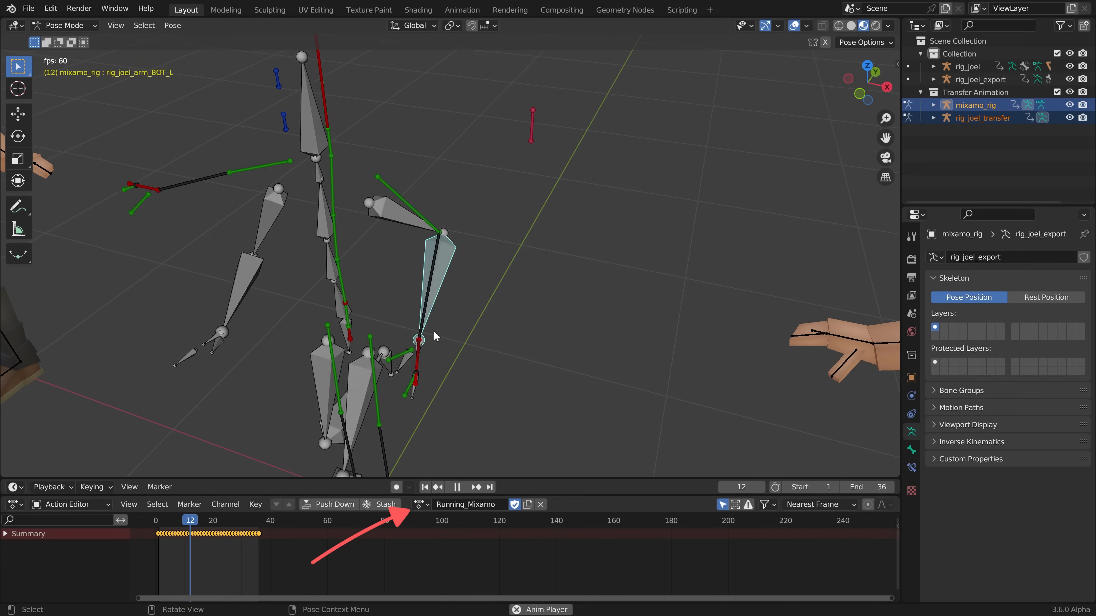
middle_click_drag(433, 331, 548, 404, "shift")
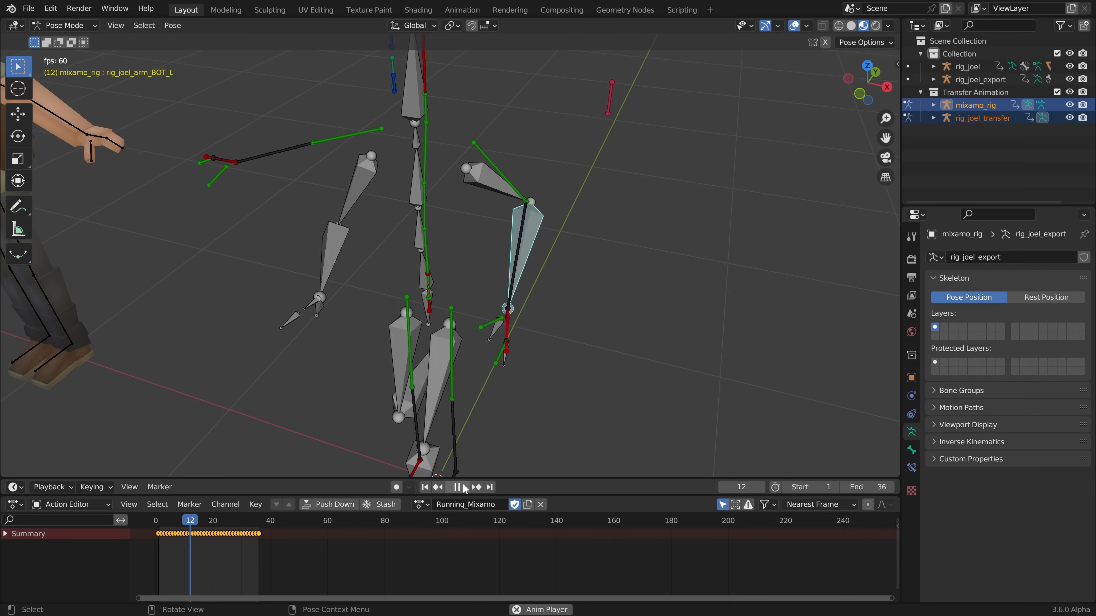
key("Escape")
middle_click_drag(281, 200, 573, 495)
left_click(421, 504)
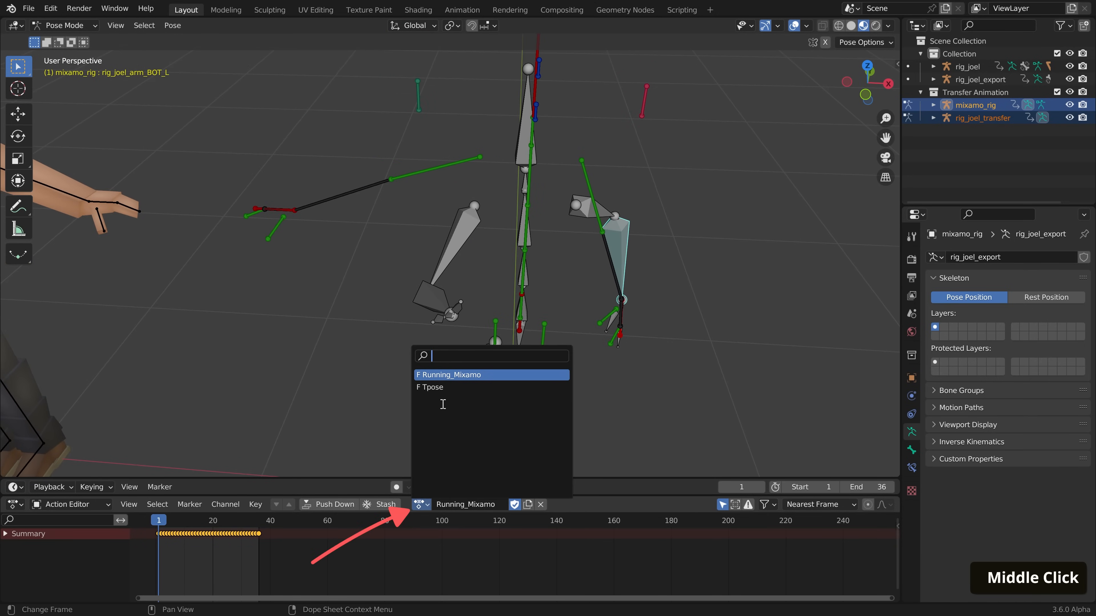
left_click(442, 386)
Add a Copy Transforms constraint to rig_joel_hand_IK_R of rig_joel_transfer, targeting the right hand bone of mixamo_rig
scroll(396, 330, "down", 2, "shift")
scroll(396, 330, "down", 2)
scroll(355, 221, "up", 5)
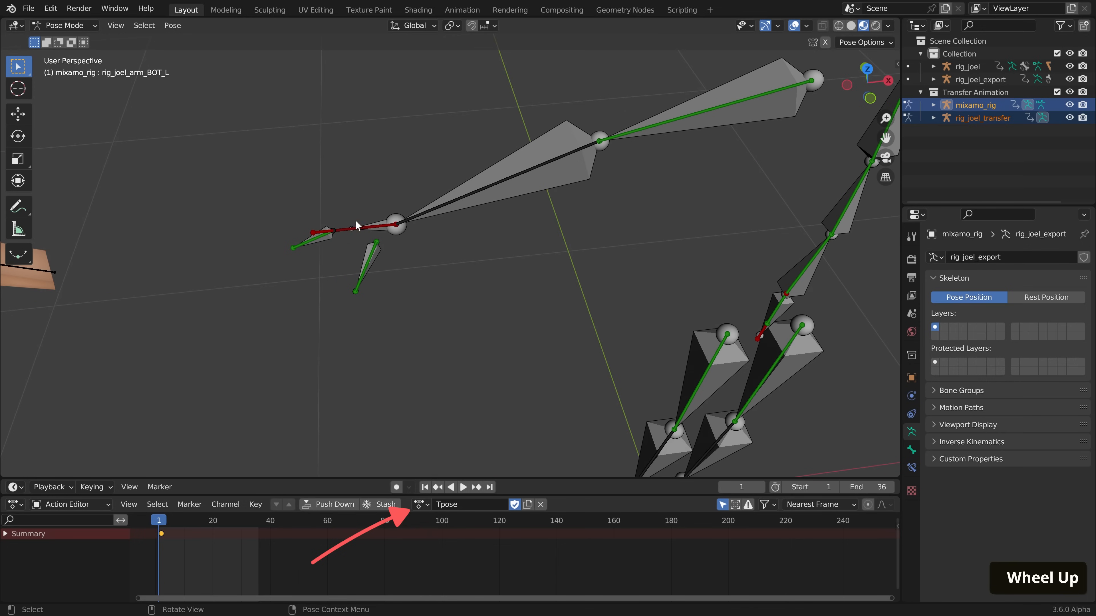
left_click(379, 218)
left_click(315, 235, "shift")
key("ctrl+shift+c")
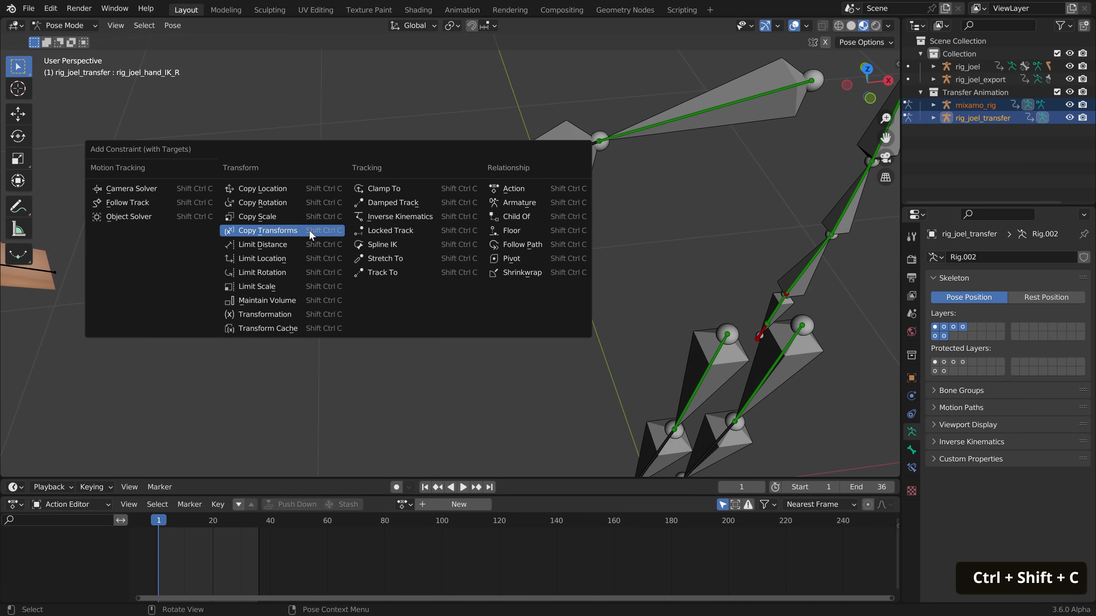
left_click(315, 235)
Constrain rig_joel_head of rig_joel_transfer to the head bone of mixamo_rig with Copy Transforms
scroll(414, 274, "down", 2)
middle_click_drag(416, 279, 359, 242)
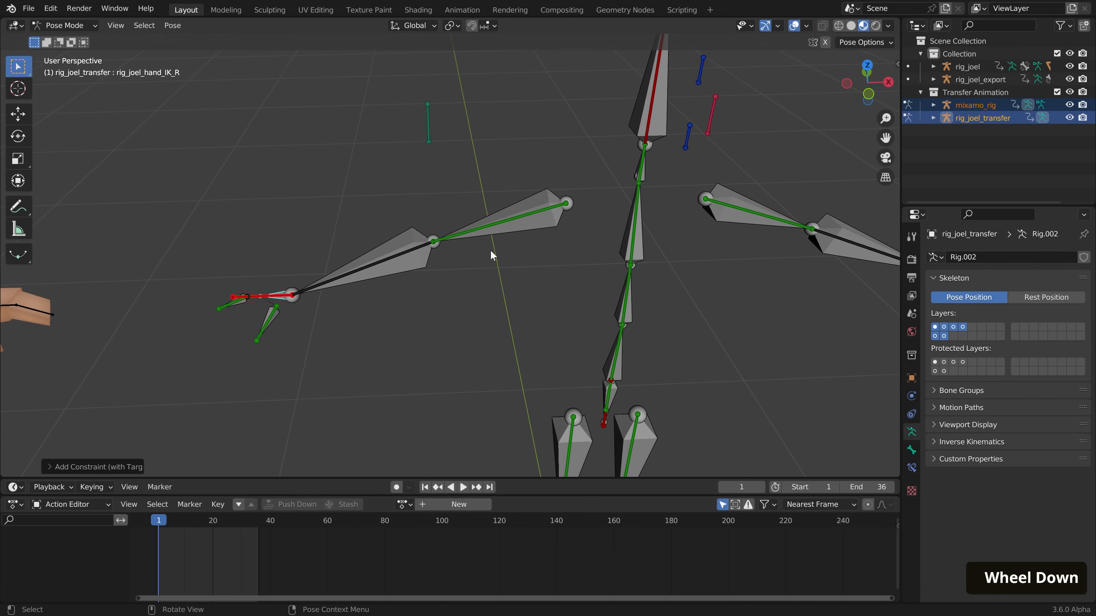
middle_click_drag(491, 250, 459, 191, "shift")
left_click(446, 190)
left_click(437, 199, "shift")
key("ctrl+shift+c")
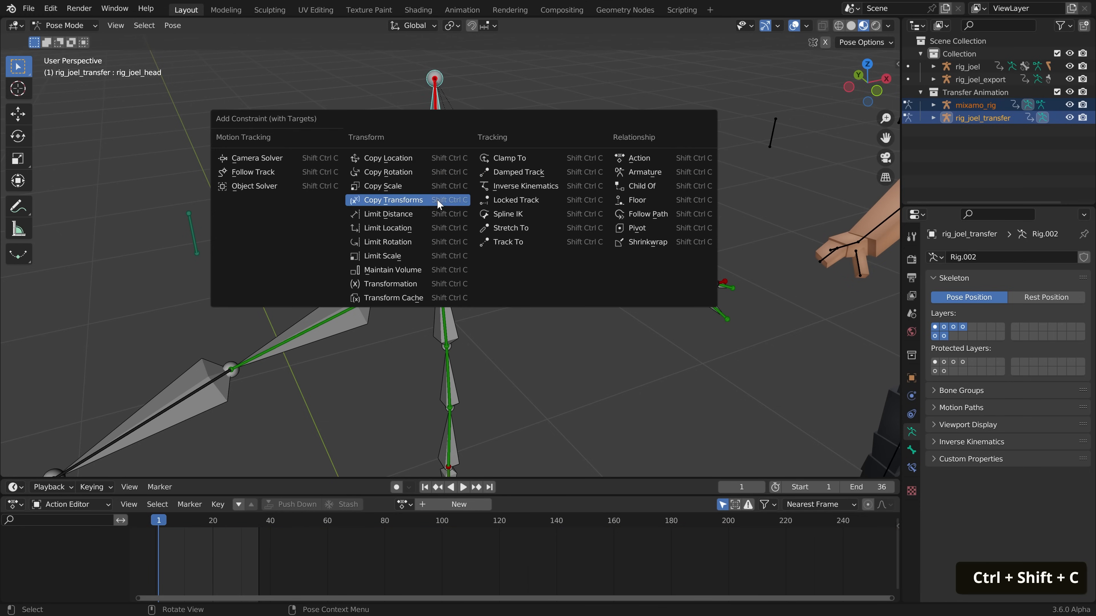
left_click(437, 200)
Add Copy Transforms constraints to the neck and rig_joel_chest bones of rig_joel_transfer, targeting their mixamo_rig counterparts
left_click(440, 253)
left_click(439, 252, "shift")
key("ctrl+shift+c")
left_click(441, 251)
scroll(441, 251, "down", 4, "shift")
left_click(444, 258)
left_click(445, 259, "shift")
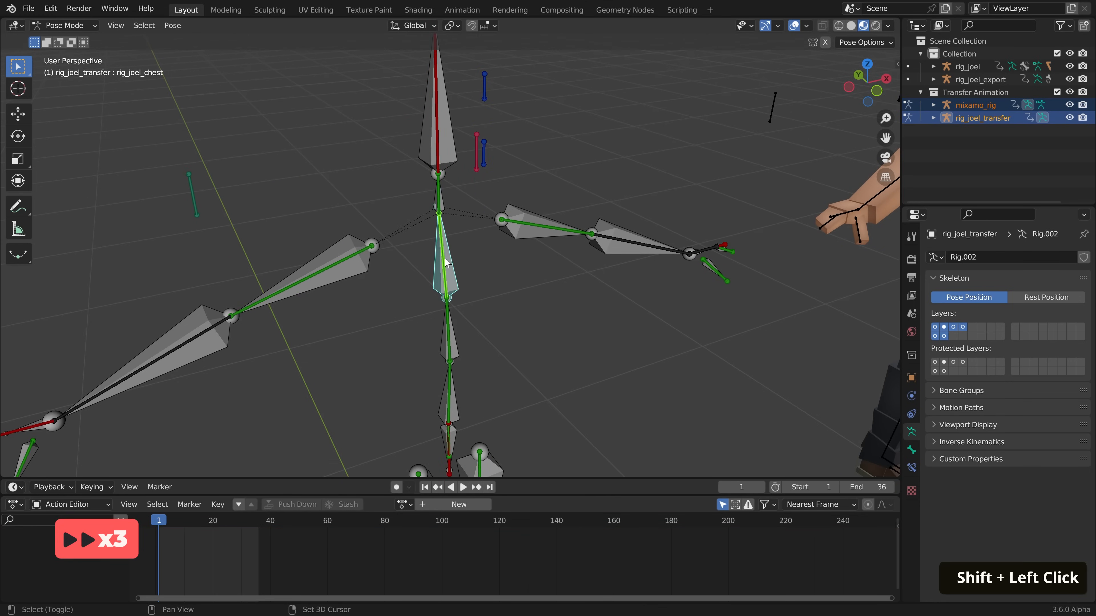
key("ctrl+shift+c")
left_click(445, 260)
Add a Copy Transforms constraint to the rig_joel_transfer spine bone just below the chest, targeting the matching mixamo_rig bone
left_click(451, 333)
middle_click_drag(459, 349, 460, 314, "shift")
left_click(454, 312, "shift")
key("ctrl+shift+c")
left_click(456, 313)
Try rotating rig_joel_hips_upper_body of rig_joel_transfer and rig_joel_hips of mixamo_rig to compare their pivots
middle_click_drag(464, 380, 444, 341, "shift")
left_click(464, 339)
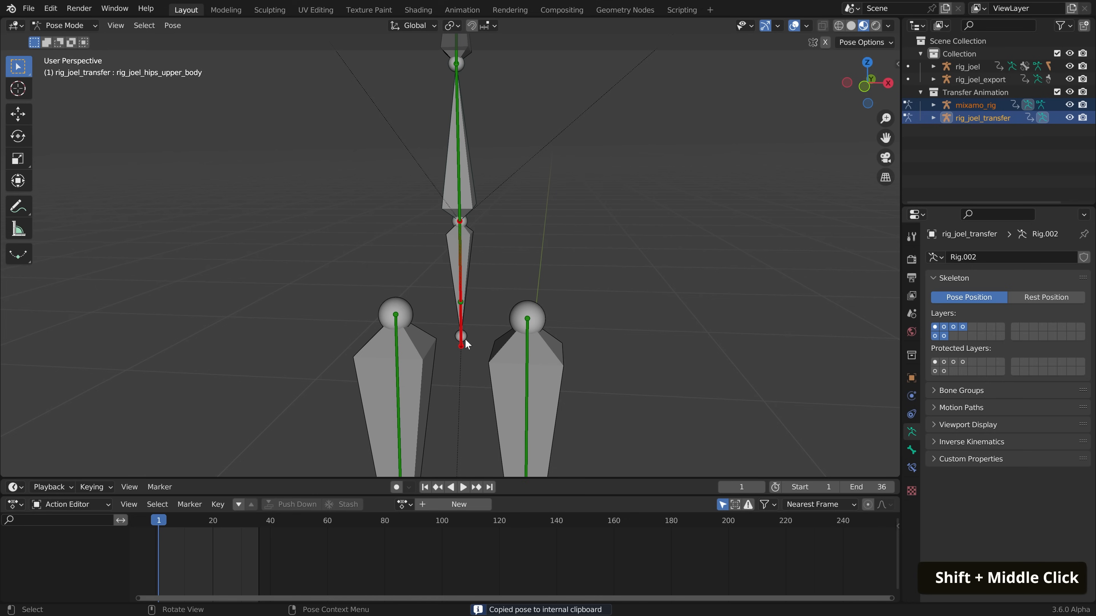
key("r")
right_click(463, 296)
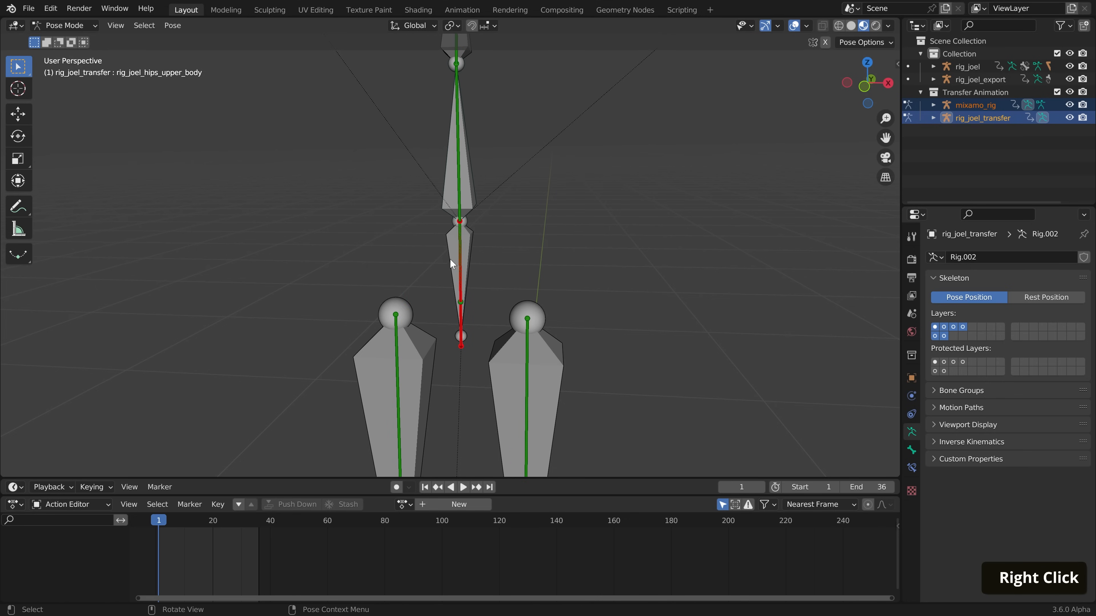
left_click(466, 253)
key("r")
right_click(458, 287)
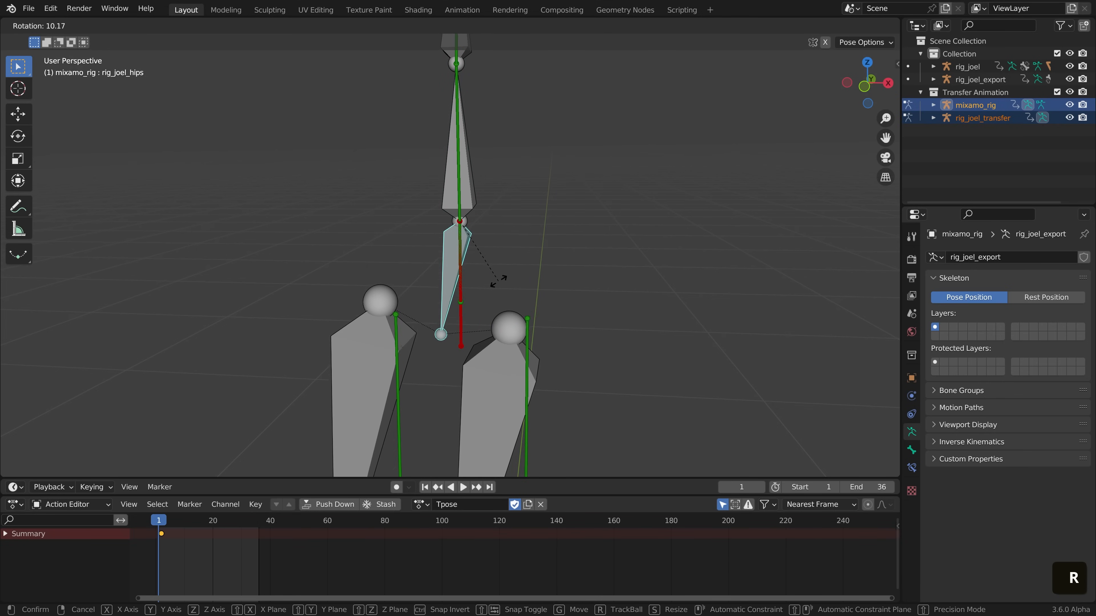
left_click(461, 341)
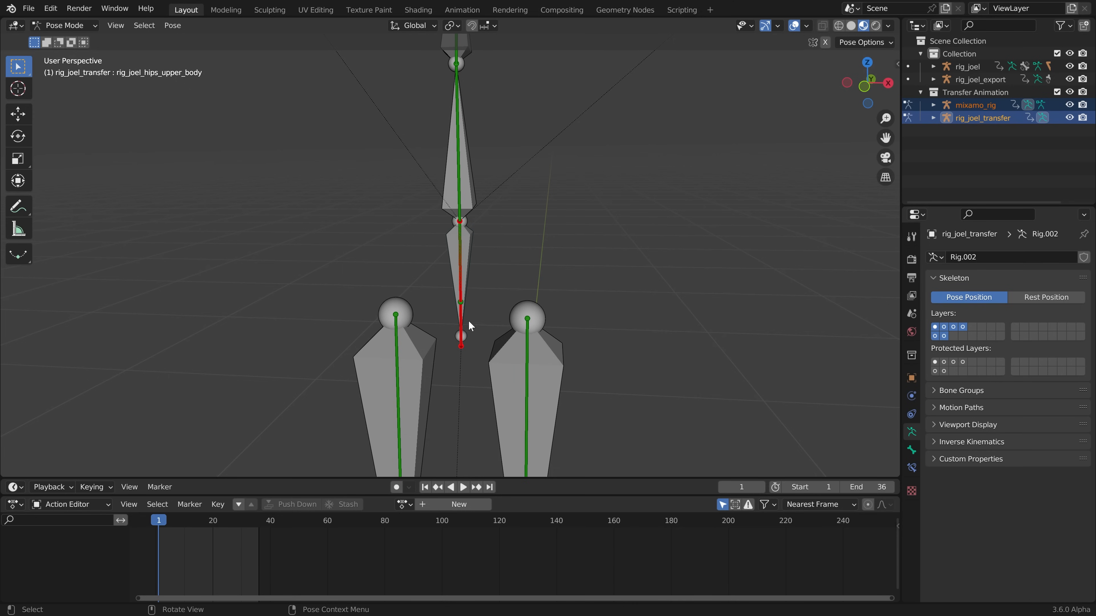
Select the rig_joel_hips bone of mixamo_rig and put both rigs into Edit Mode
middle_click_drag(469, 283, 481, 307, "shift")
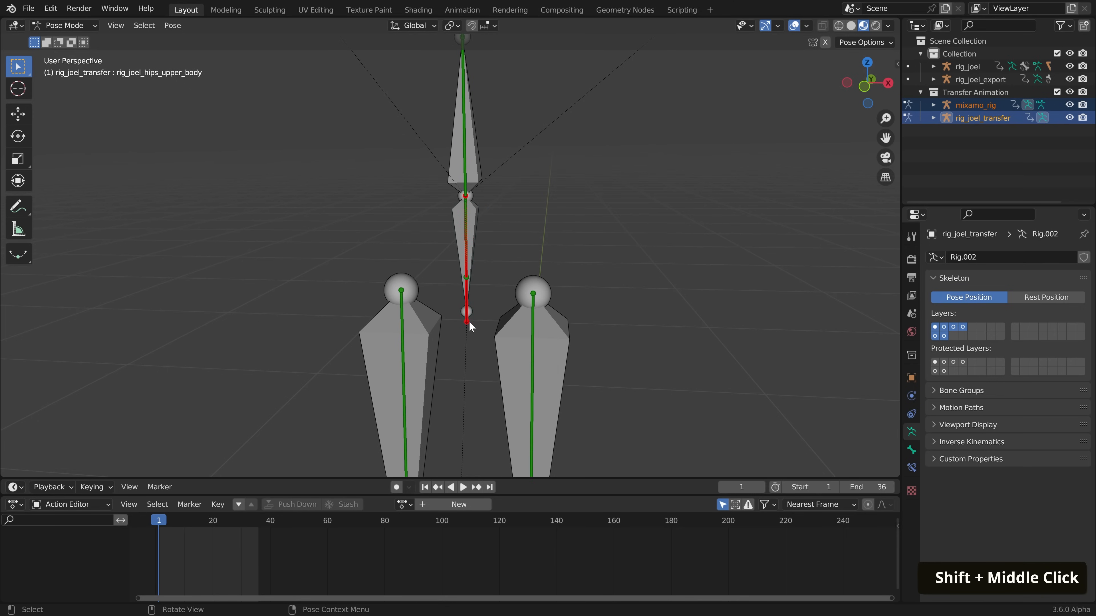
left_click(467, 307)
key("Tab")
left_click(544, 288)
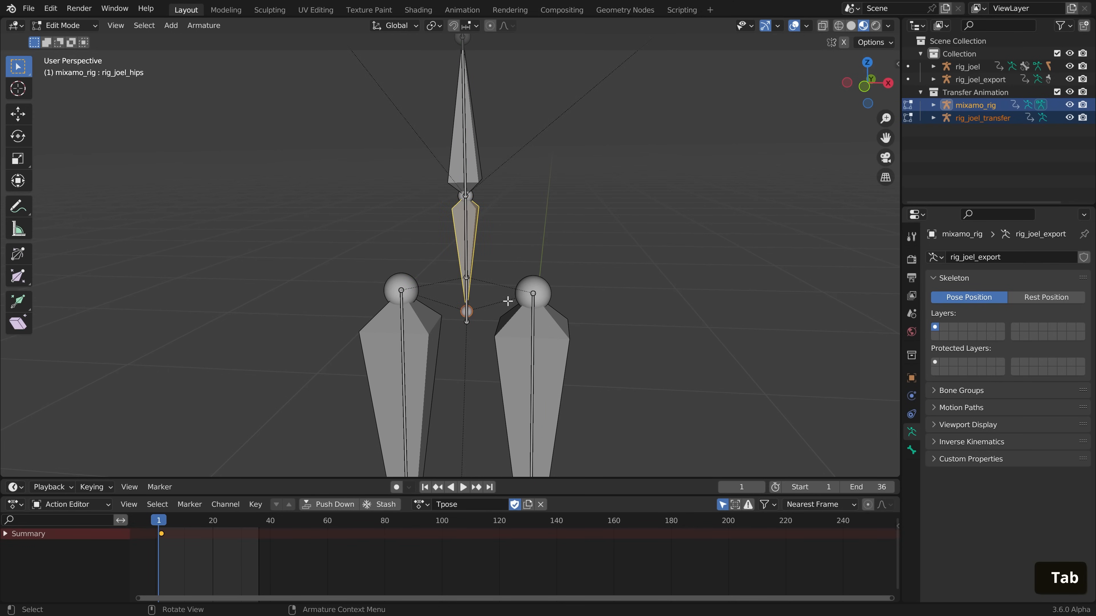
Snap the 3D cursor to the lower joint of the rig_joel_hips_upper_body bone in rig_joel_transfer
scroll(471, 326, "up", 2)
left_click(465, 320)
left_click(463, 314)
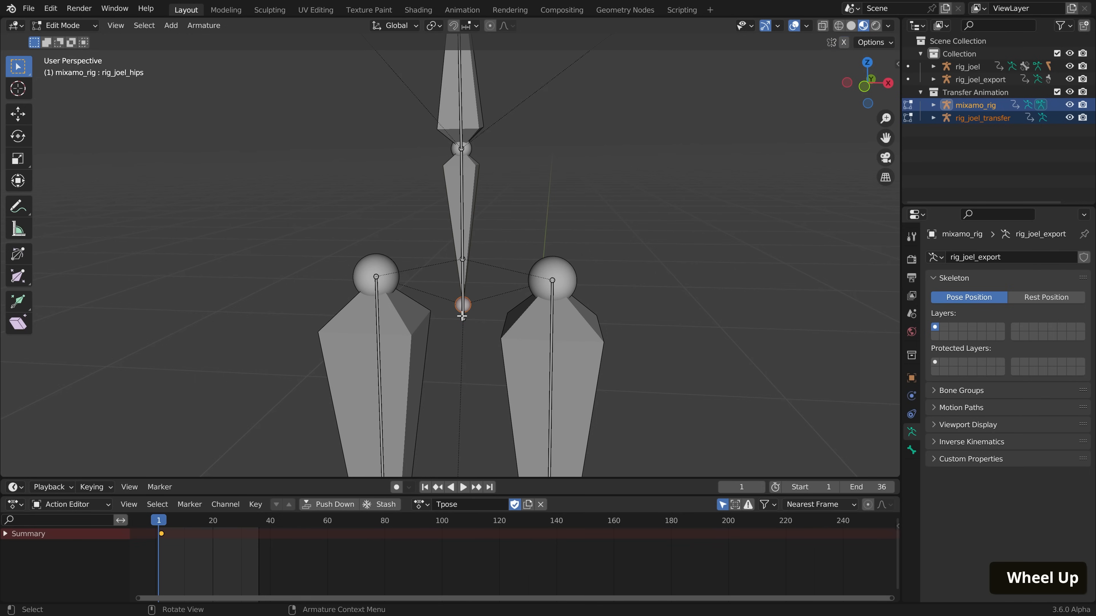
left_click(462, 318)
key("g")
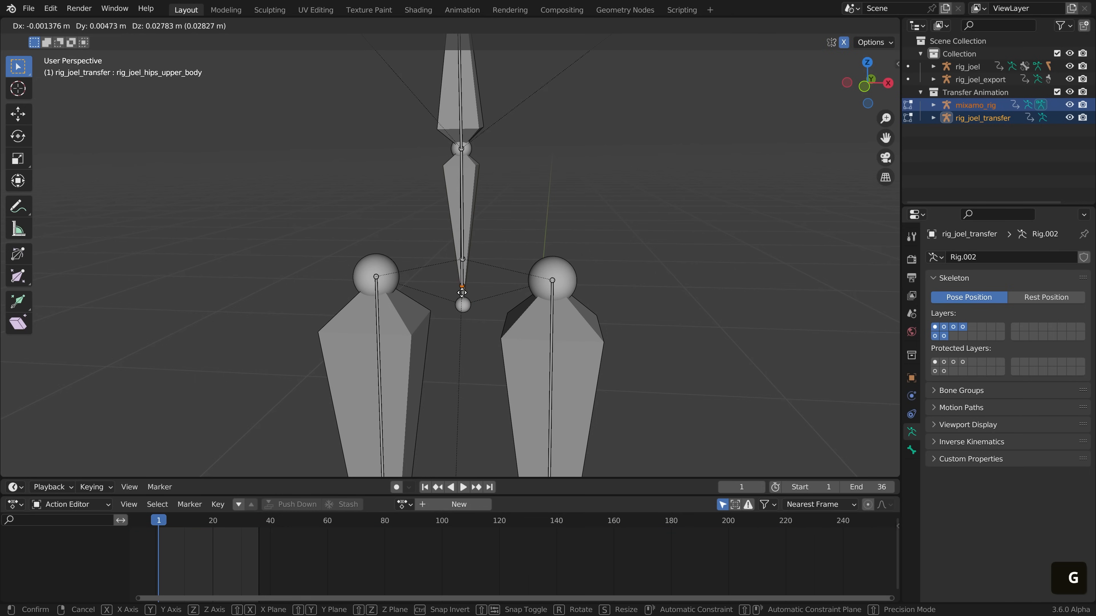
right_click(485, 305)
key("shift+s")
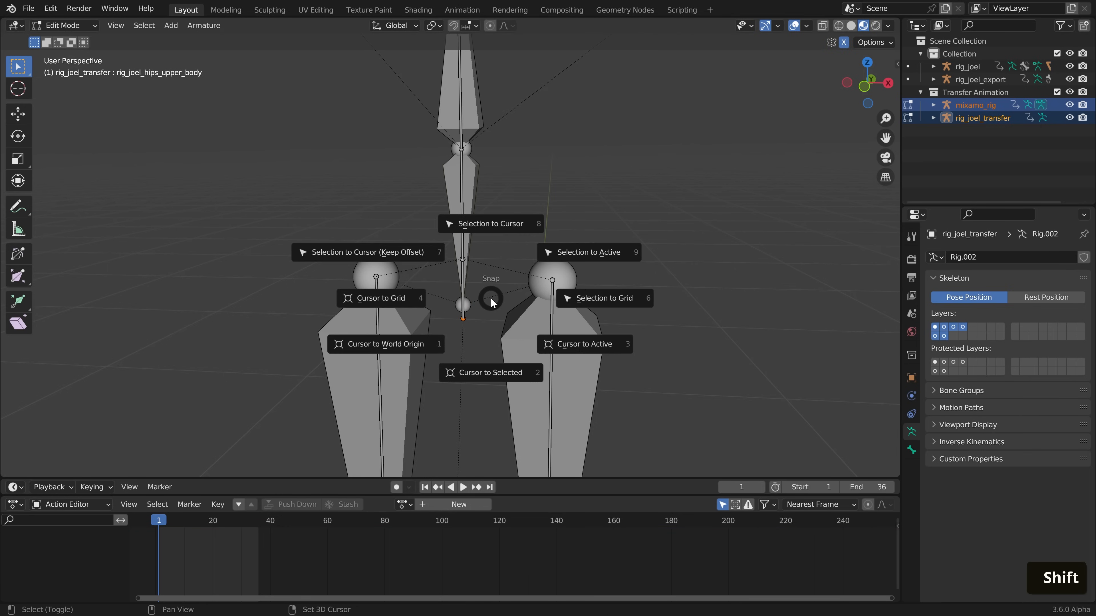
left_click(487, 365)
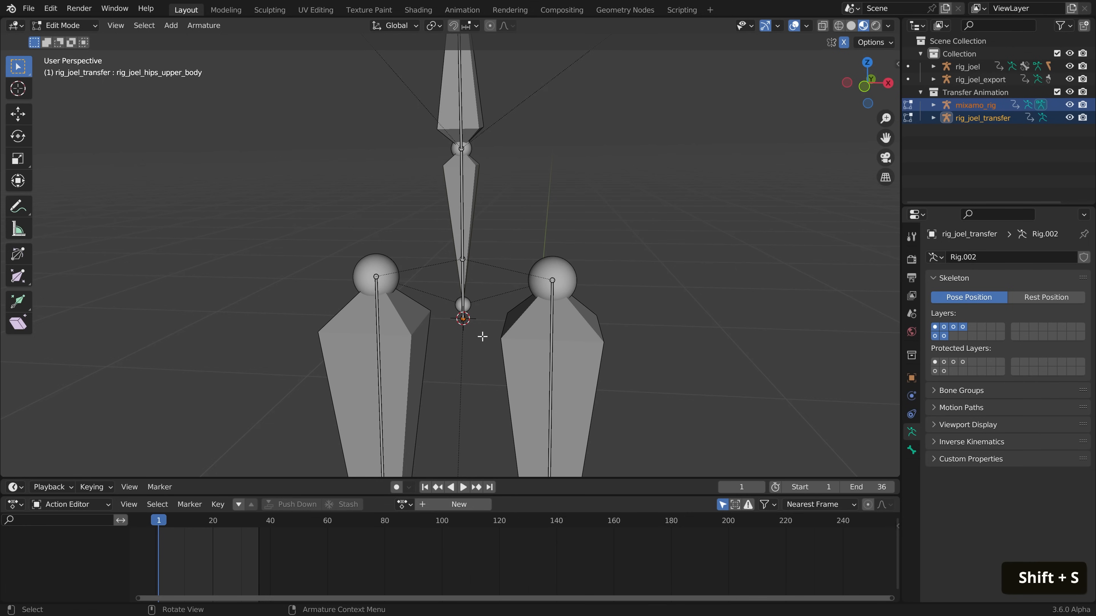
Snap the lower joint of the rig_joel_hips bone in mixamo_rig to the 3D cursor
left_click(472, 174)
key("b")
left_click_drag(367, 115, 526, 196, "shift")
key("g")
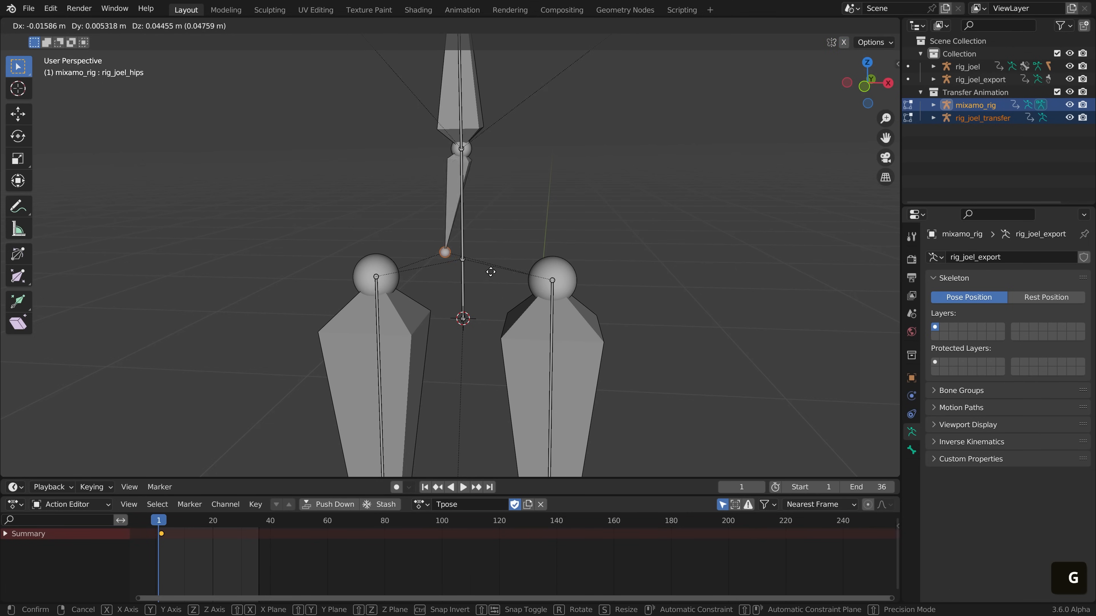
right_click(498, 293)
key("shift+d")
key("shift+s")
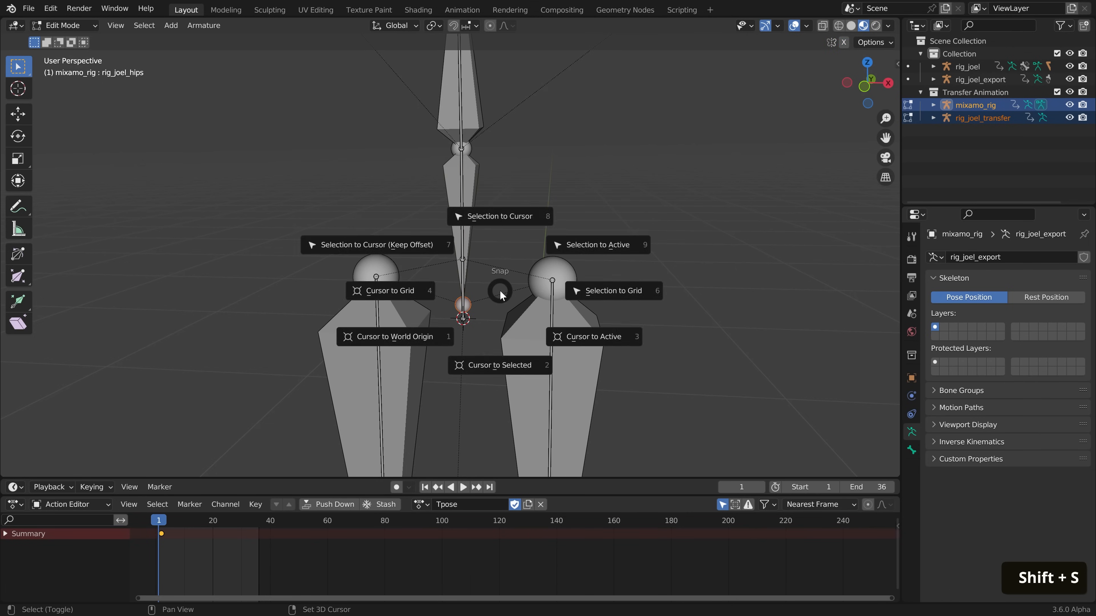
left_click(507, 225)
Leave Edit Mode and put both rigs back into Pose Mode
key("Tab")
left_click(423, 258)
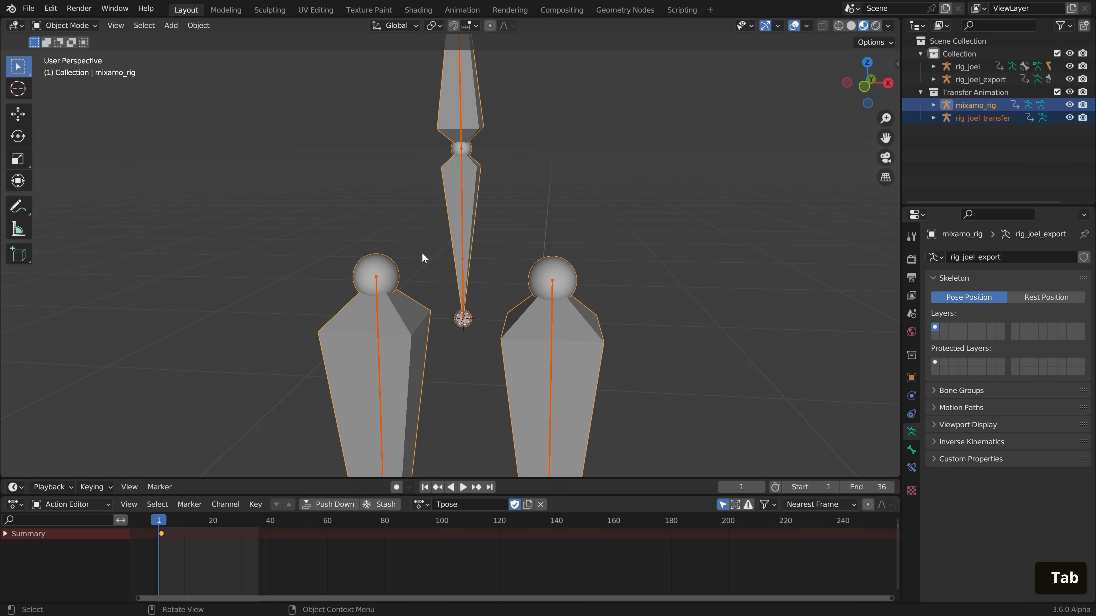
key("Tab")
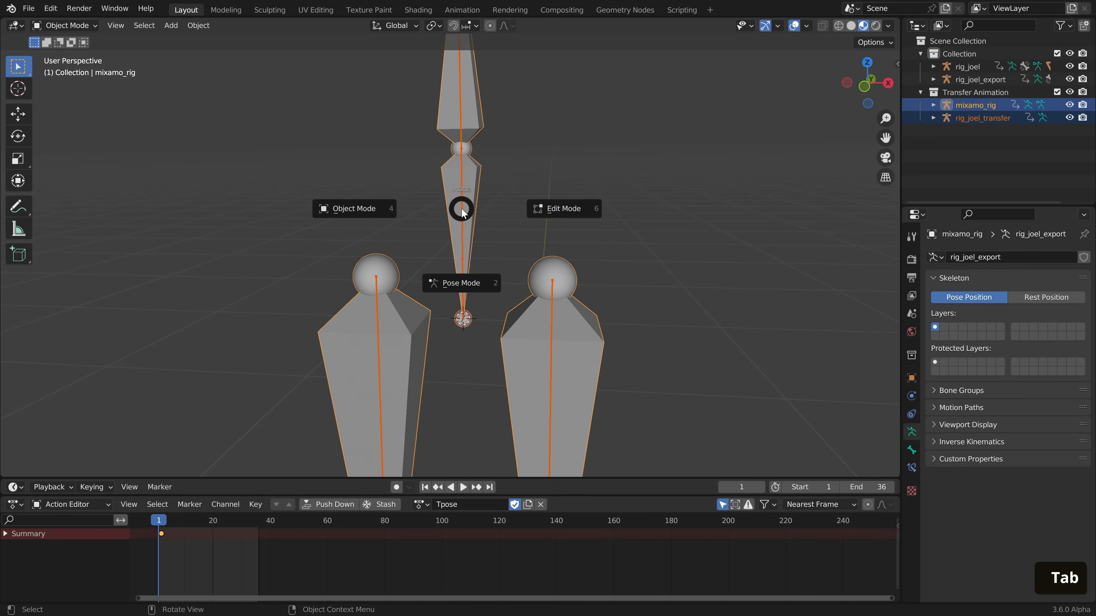
left_click(451, 274)
Add a Copy Location constraint to rig_joel_hips_upper_body, targeting rig_joel_hips of mixamo_rig, and open the bone's constraint settings
key("a")
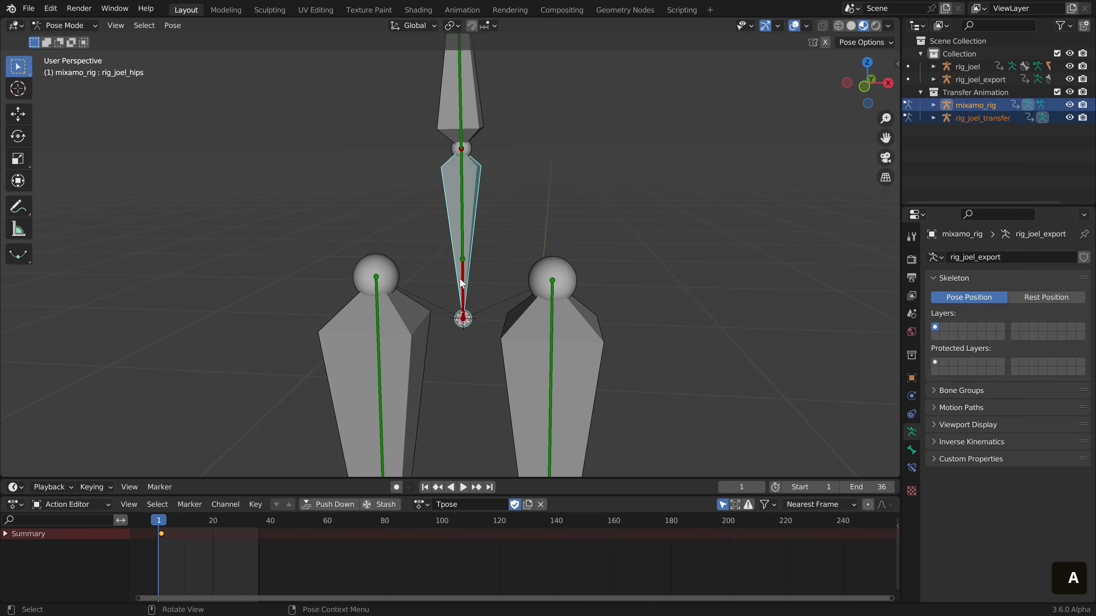
left_click(462, 276, "shift")
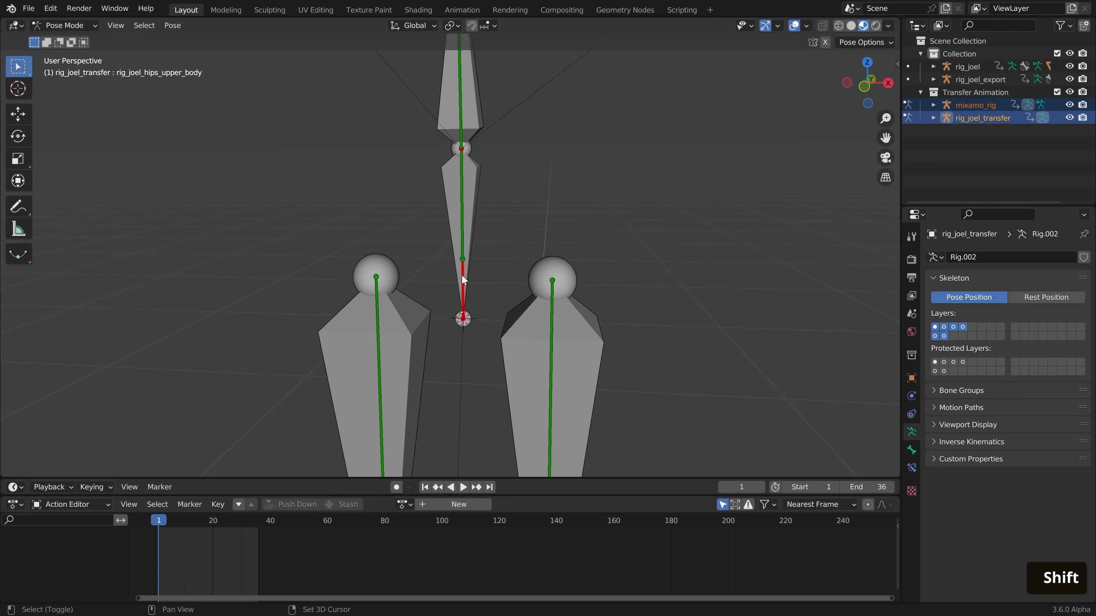
left_click(471, 251, "shift")
left_click(464, 286, "shift")
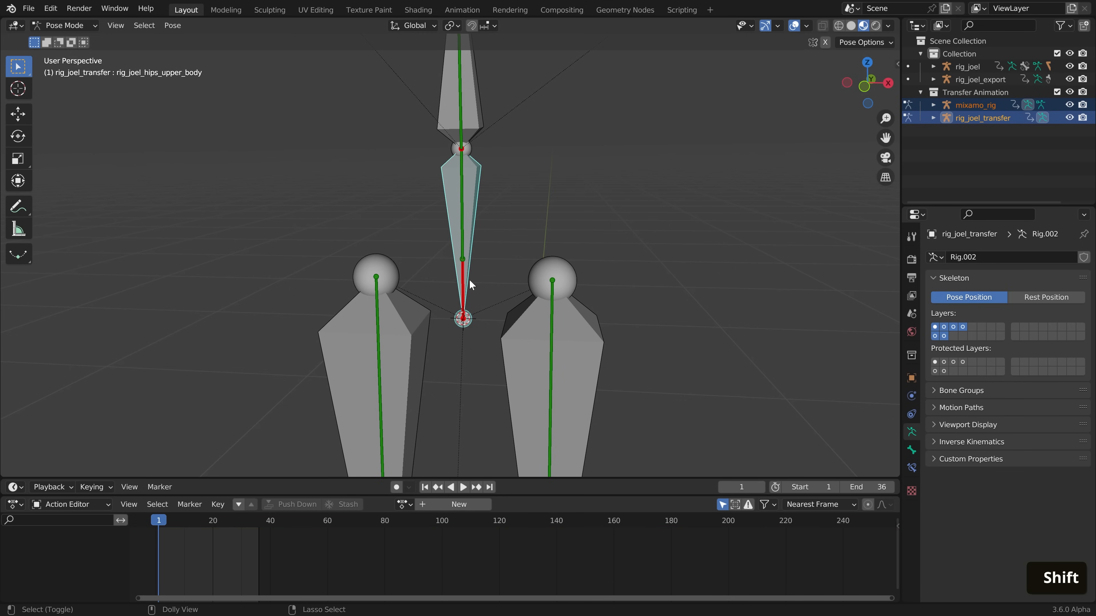
key("ctrl+shift+c")
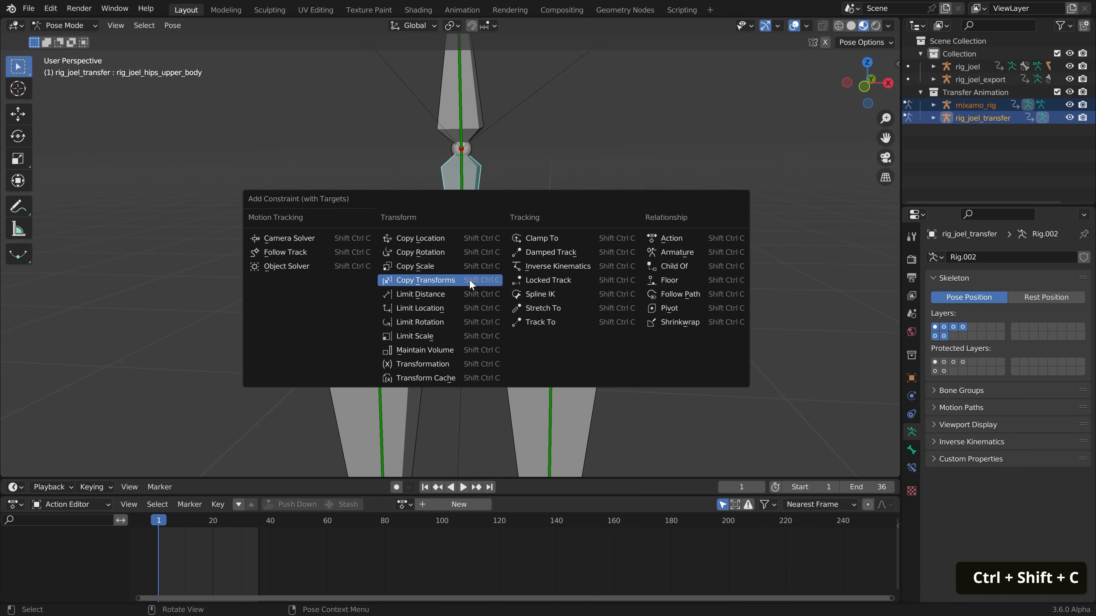
left_click(463, 244)
left_click(912, 468)
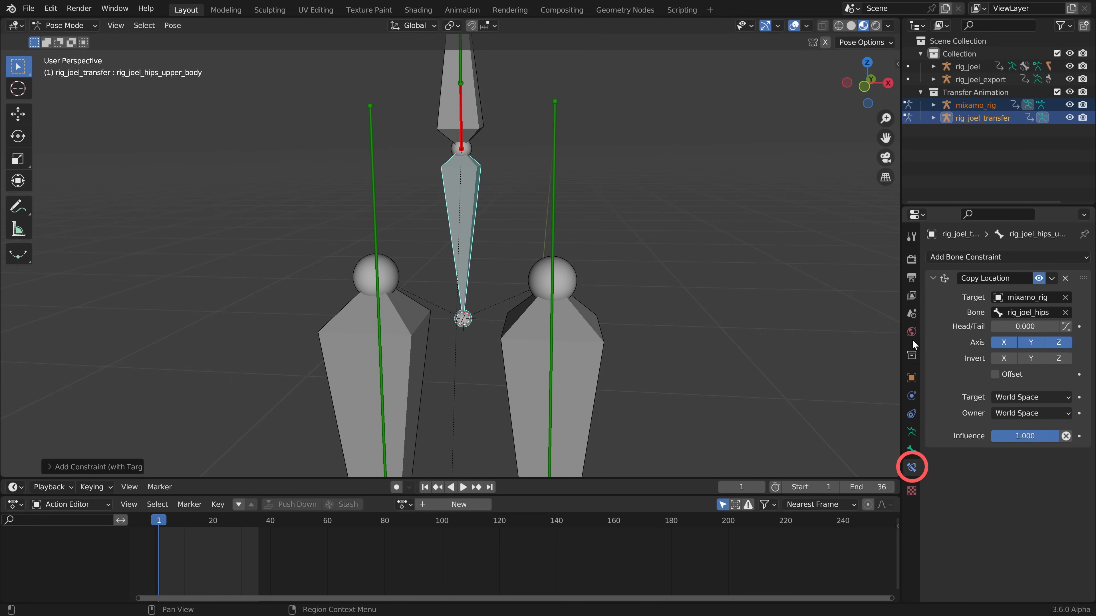
Select rig_joel_hips in mixamo_rig and assign the Running_Mixamo action to the rig in place of Tpose
scroll(433, 257, "down", 1)
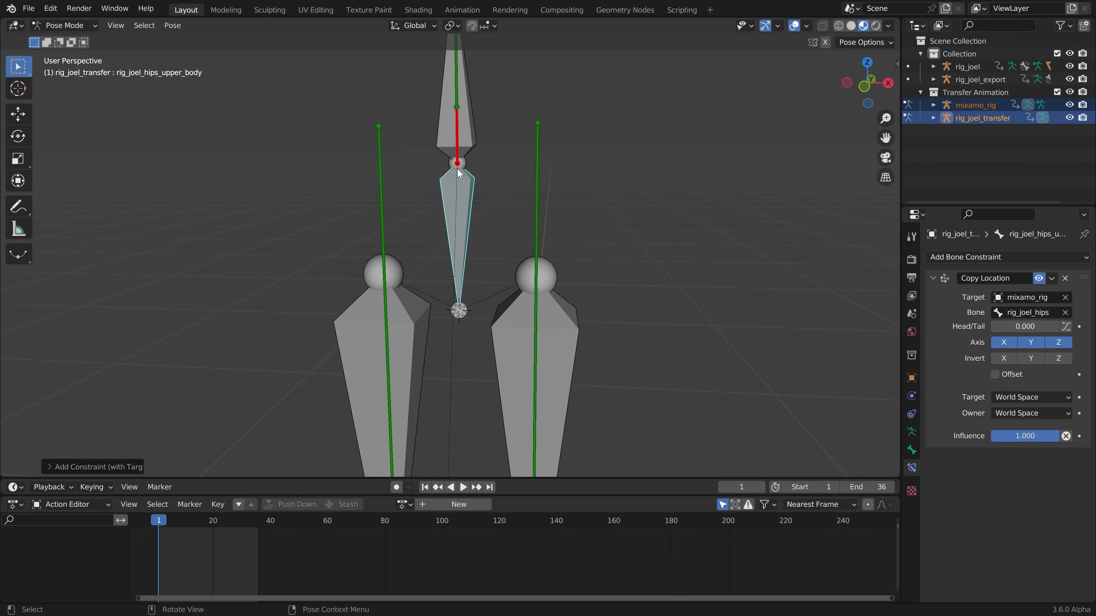
scroll(518, 152, "down", 3)
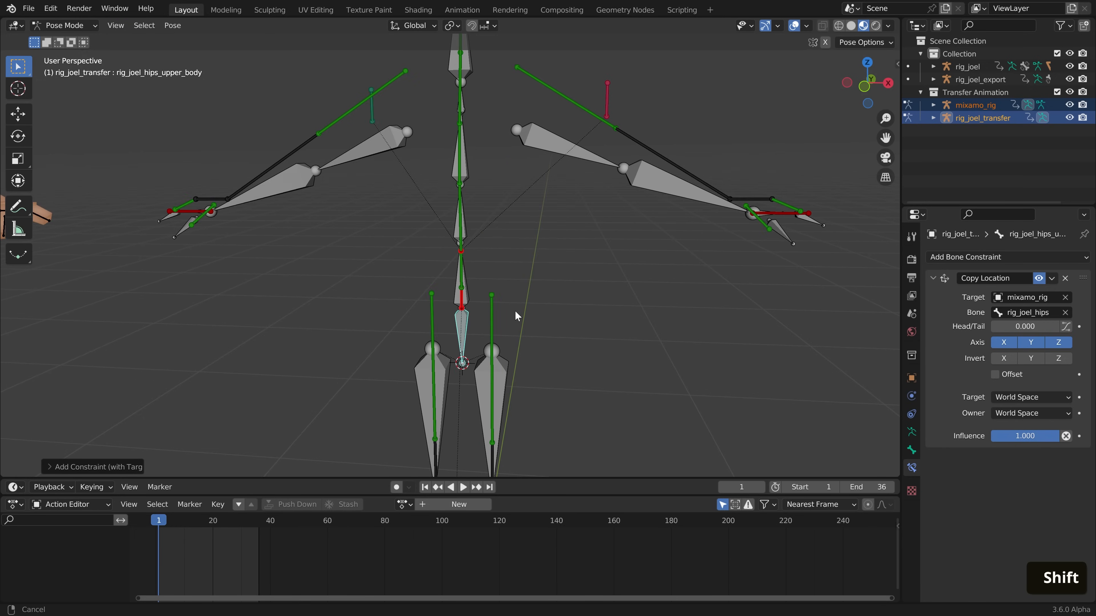
middle_click_drag(516, 313, 500, 139, "shift")
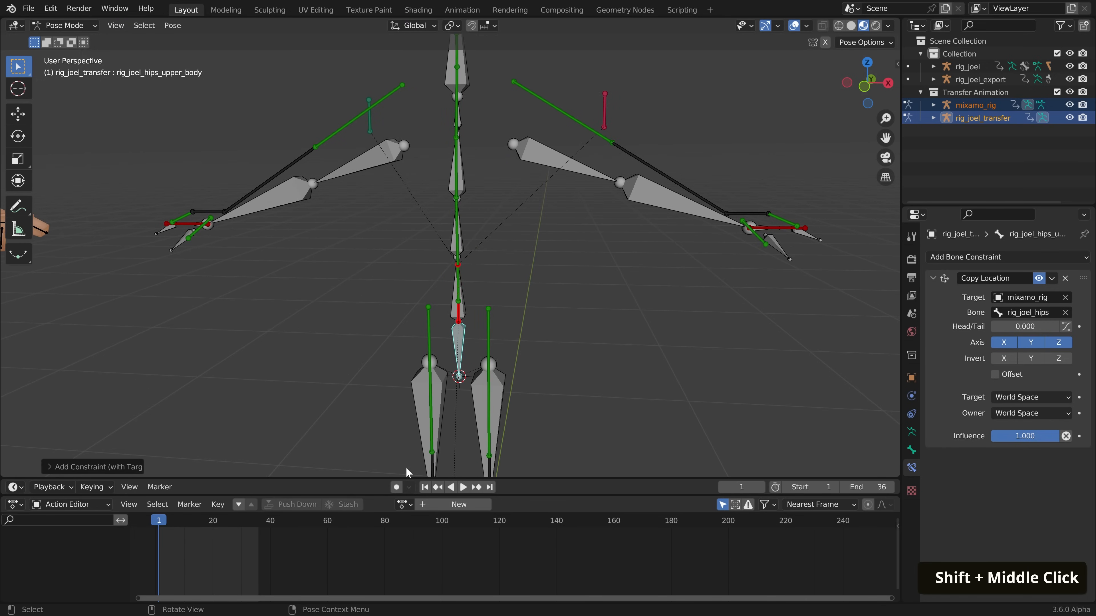
left_click(460, 351)
left_click(421, 505)
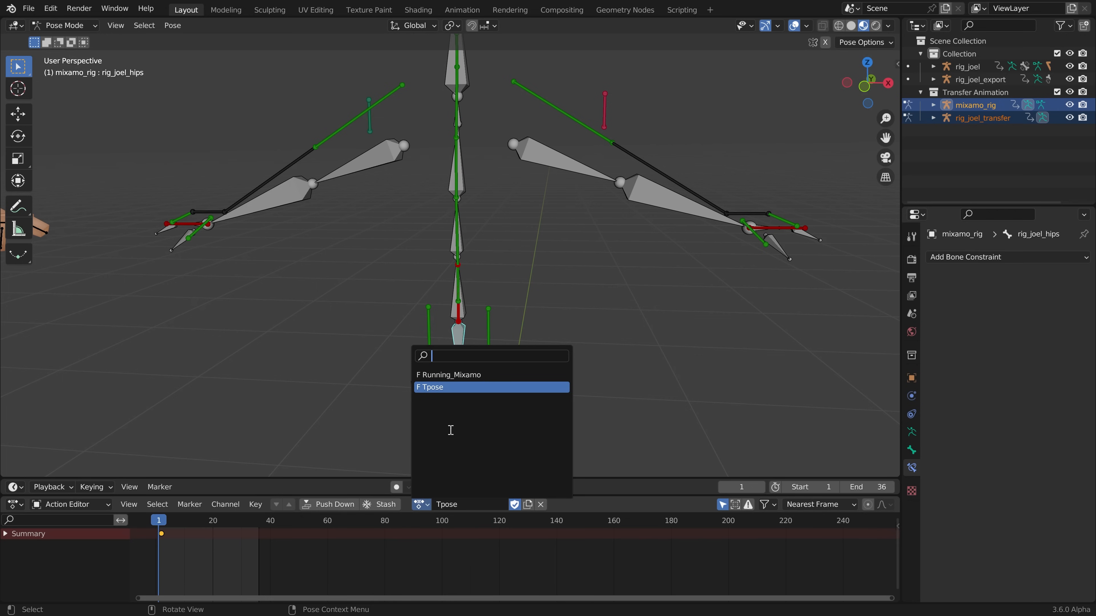
left_click(452, 375)
Set the Copy Location constraint's Head/Tail to 1.000 on rig_joel_hips_upper_body while the running animation plays, and stop playback
middle_click_drag(492, 418, 470, 335, "shift")
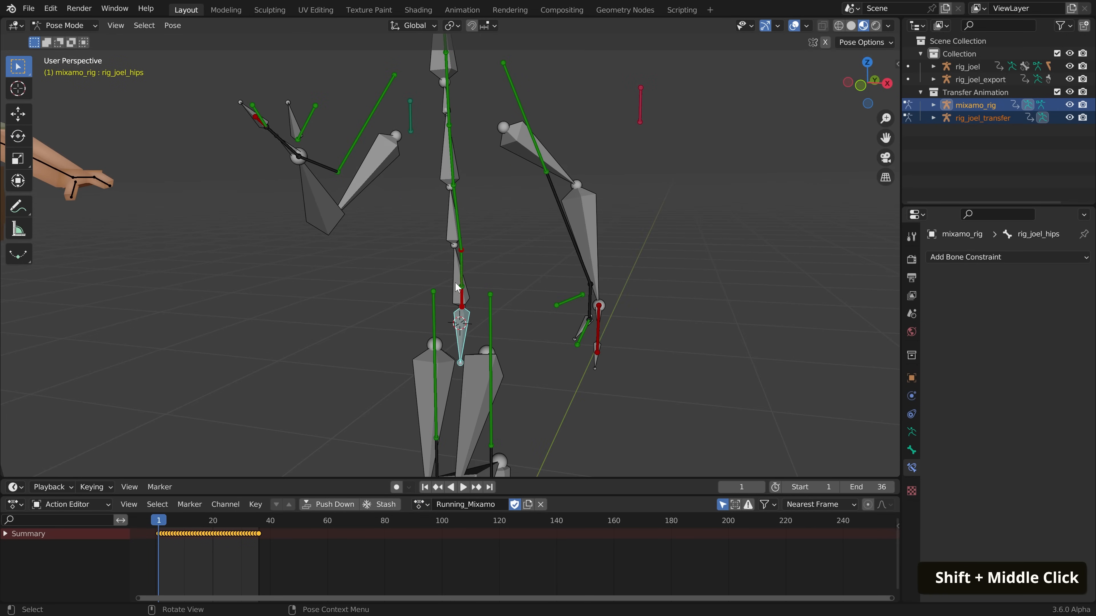
left_click(462, 304)
scroll(538, 422, "down", 3)
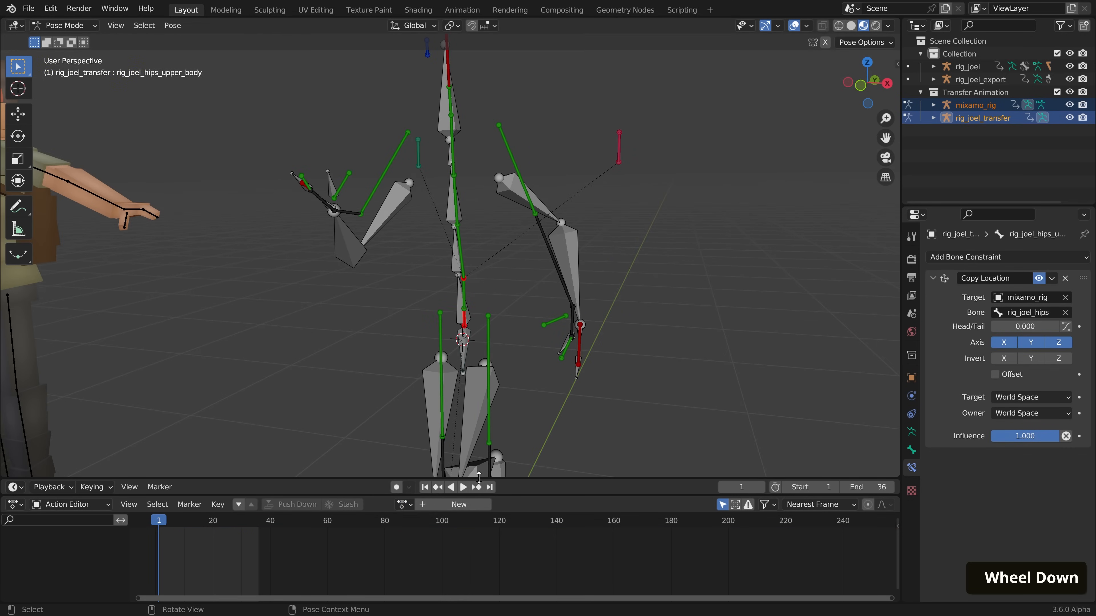
left_click(463, 487)
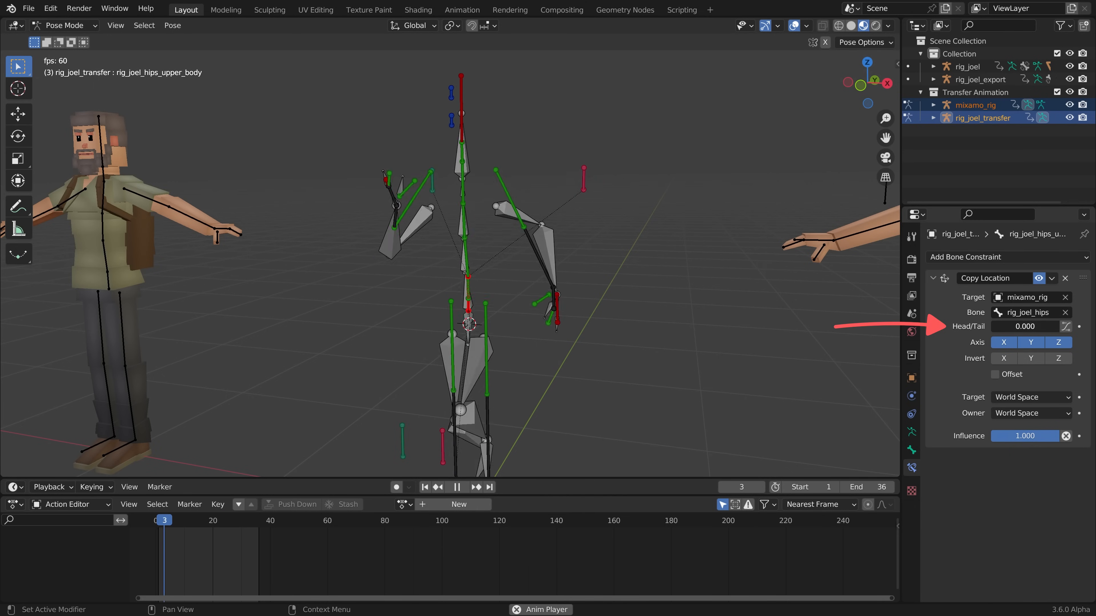
left_click_drag(999, 327, 1067, 326)
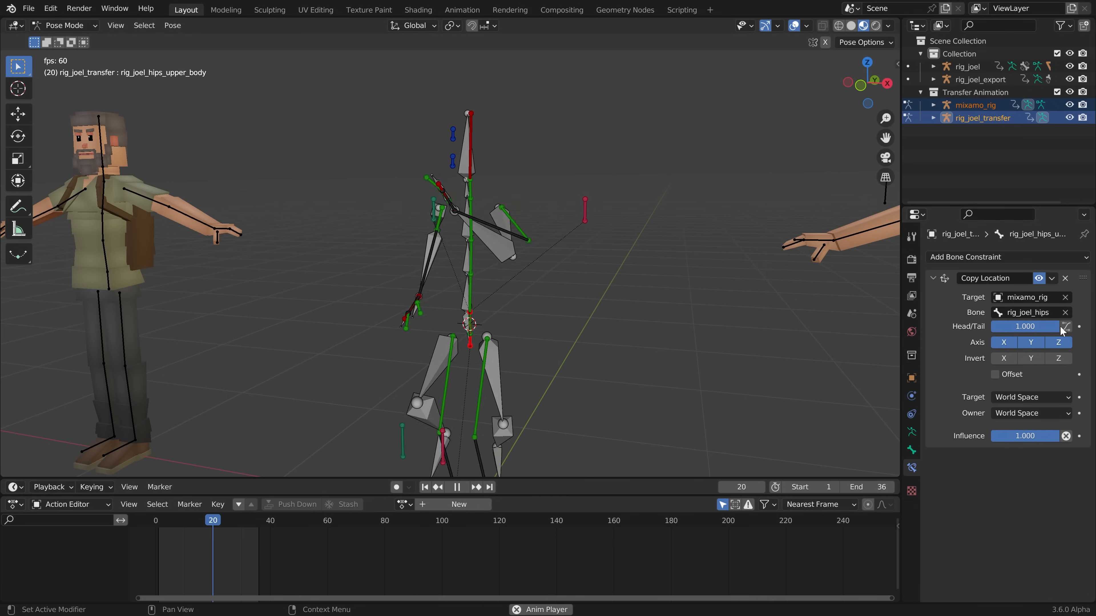
scroll(433, 394, "up", 3)
scroll(432, 394, "up", 2)
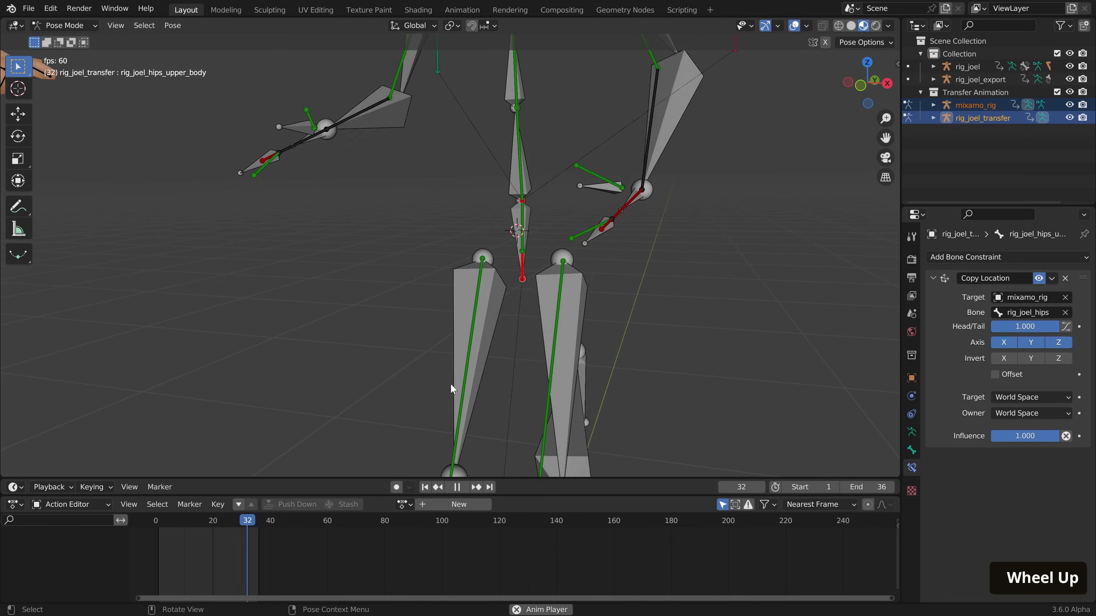
left_click(456, 487)
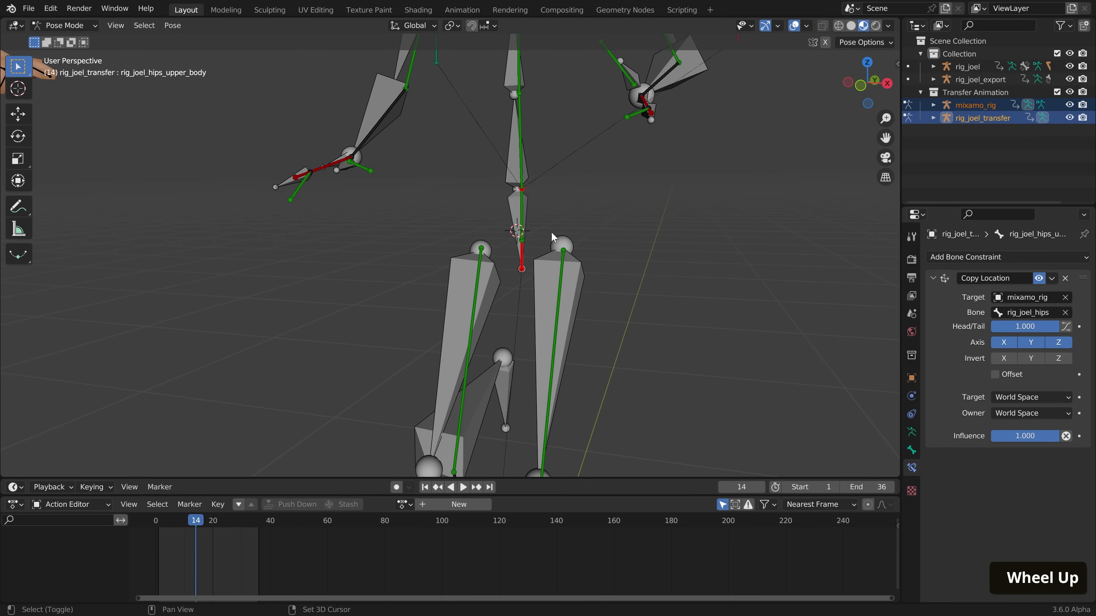
Test-rotate mixamo_rig's rig_joel_hips bone to check how the transfer rig follows, and discard the rotation
middle_click_drag(553, 239, 533, 272, "shift")
left_click(497, 283)
key("r")
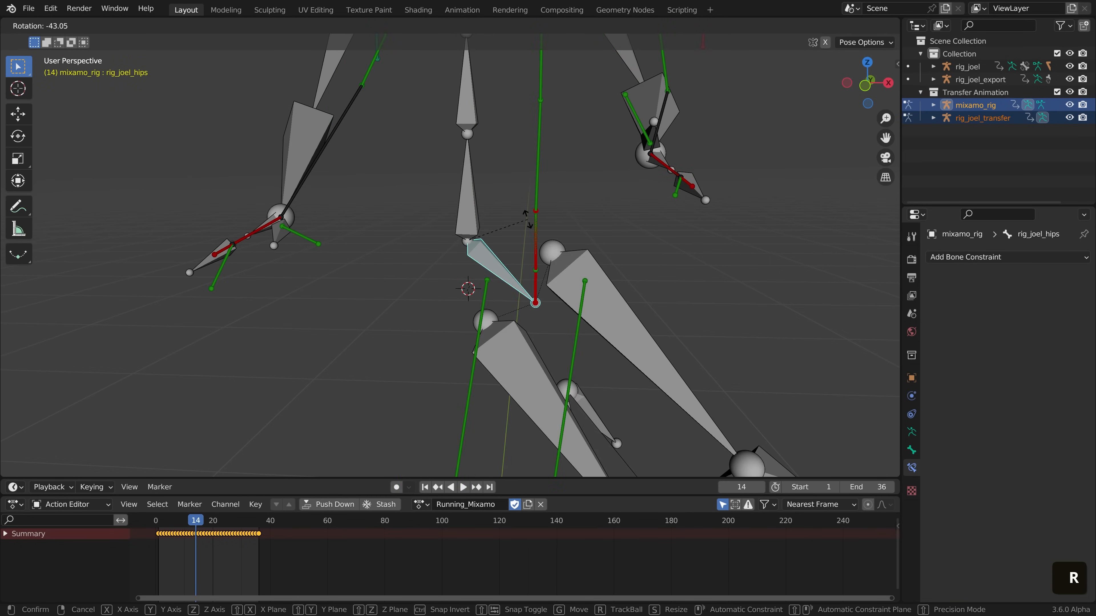
left_click(495, 279)
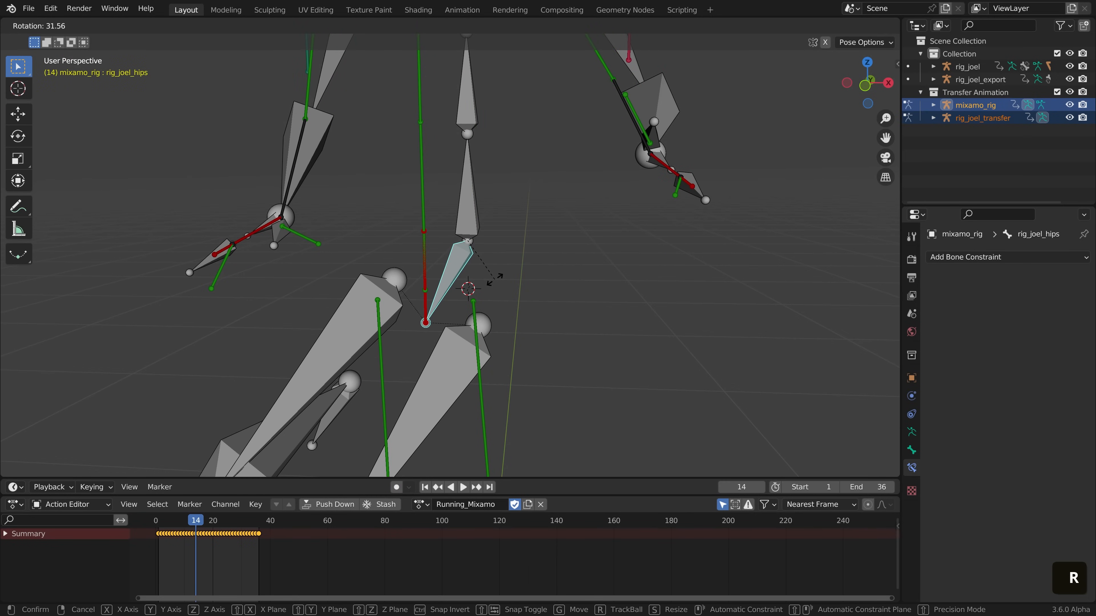
key("alt+r")
Add a Copy Rotation constraint to rig_joel_hips_upper_body, targeting the rig_joel_hips bone of mixamo_rig
left_click(475, 310)
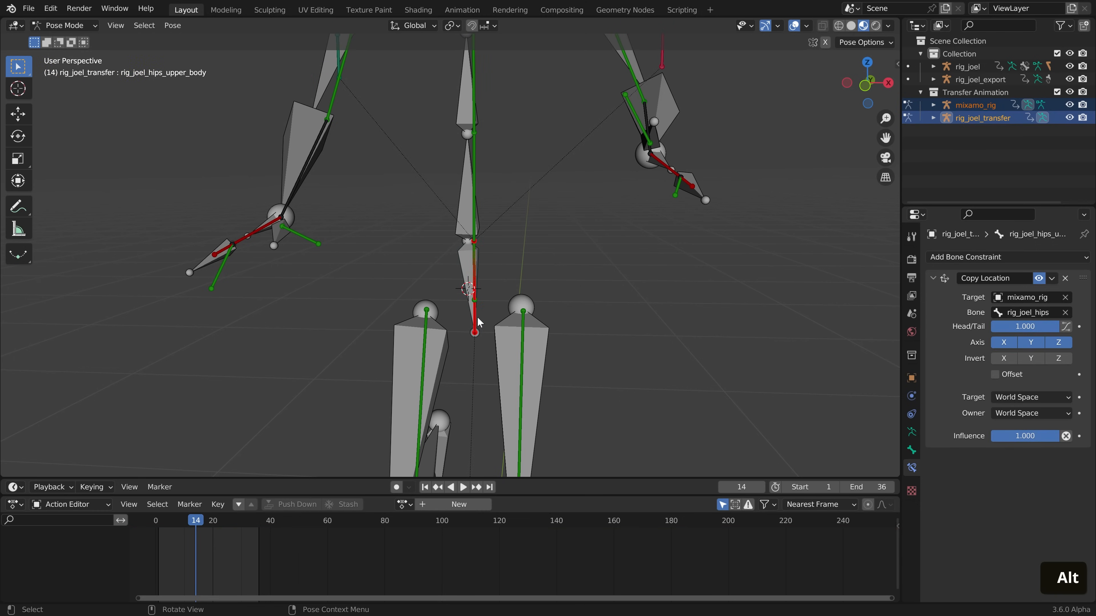
scroll(460, 293, "up", 2)
left_click(471, 315)
left_click(474, 316, "shift")
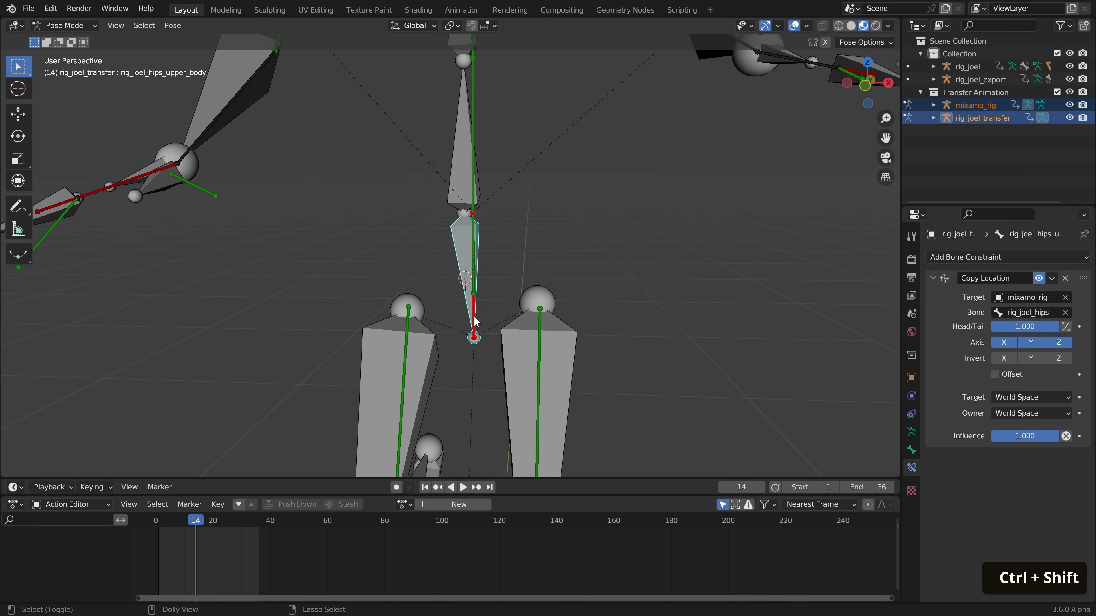
key("ctrl+shift+c")
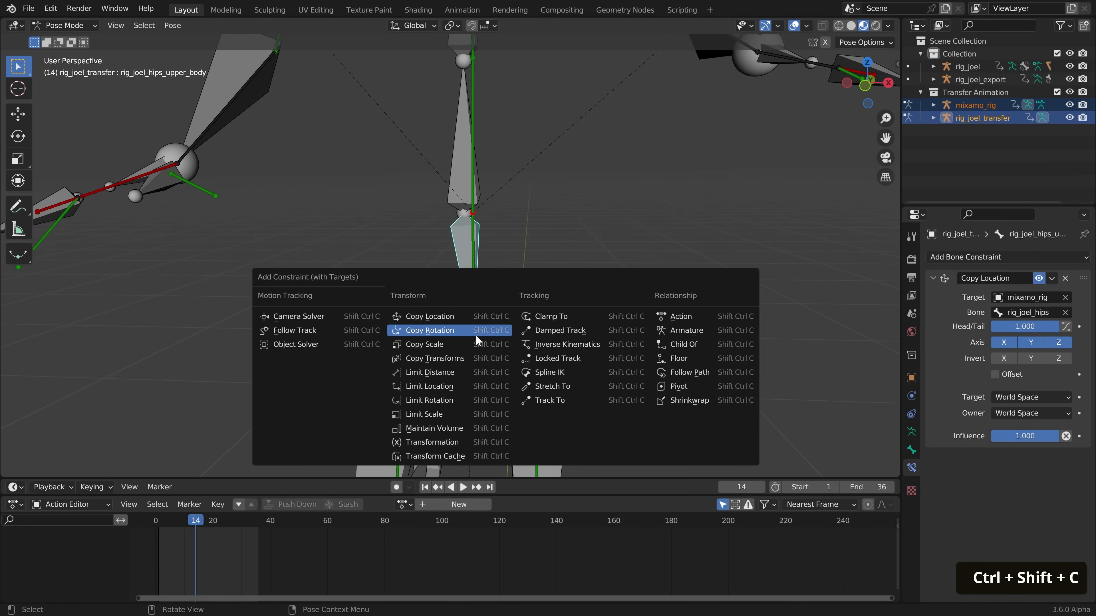
left_click(476, 335)
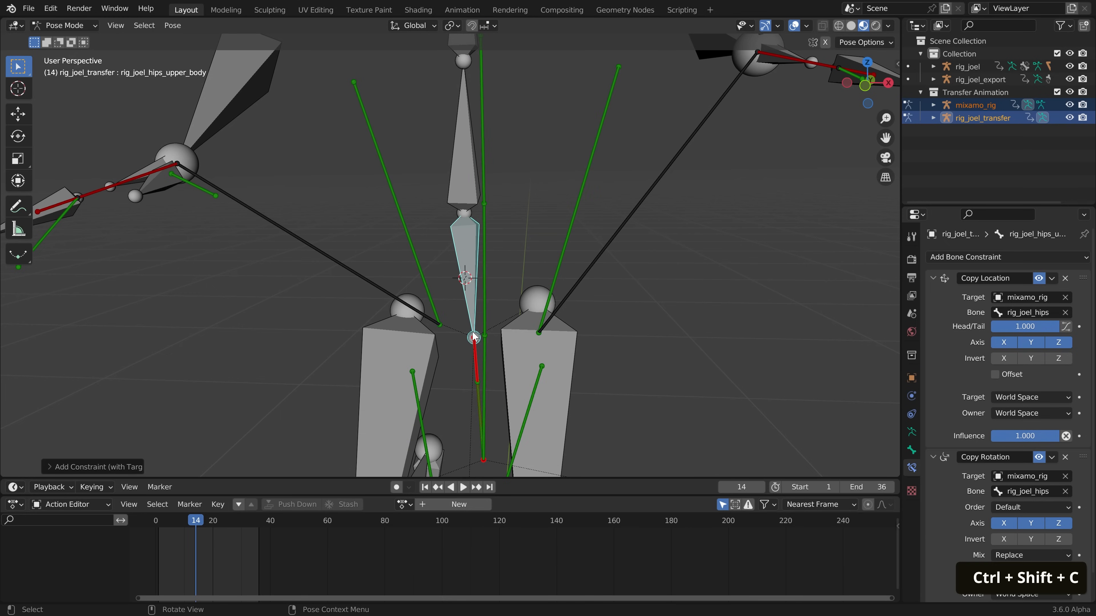
Collapse the Copy Location settings and set both the target and owner of the Copy Rotation constraint to Local Space
left_click(933, 278)
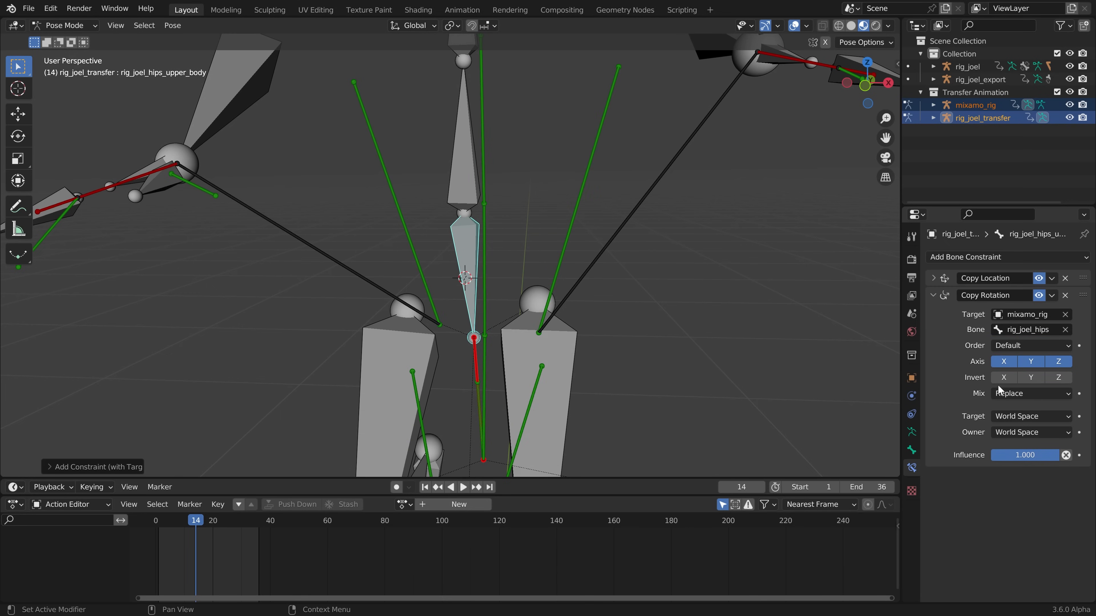
left_click(1006, 417)
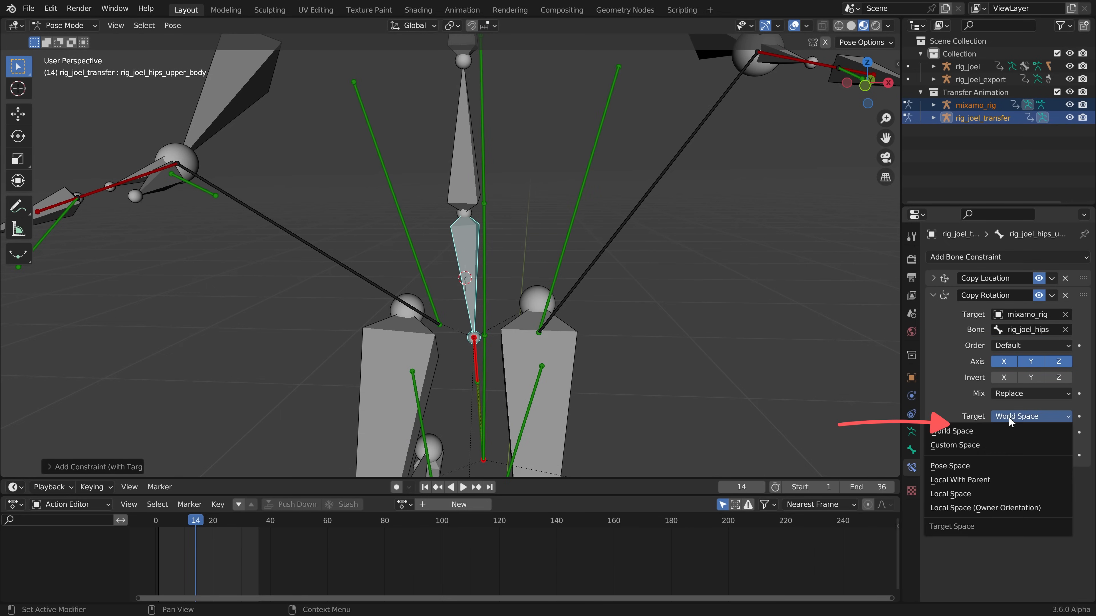
left_click(962, 495)
left_click(1010, 432)
left_click(967, 509)
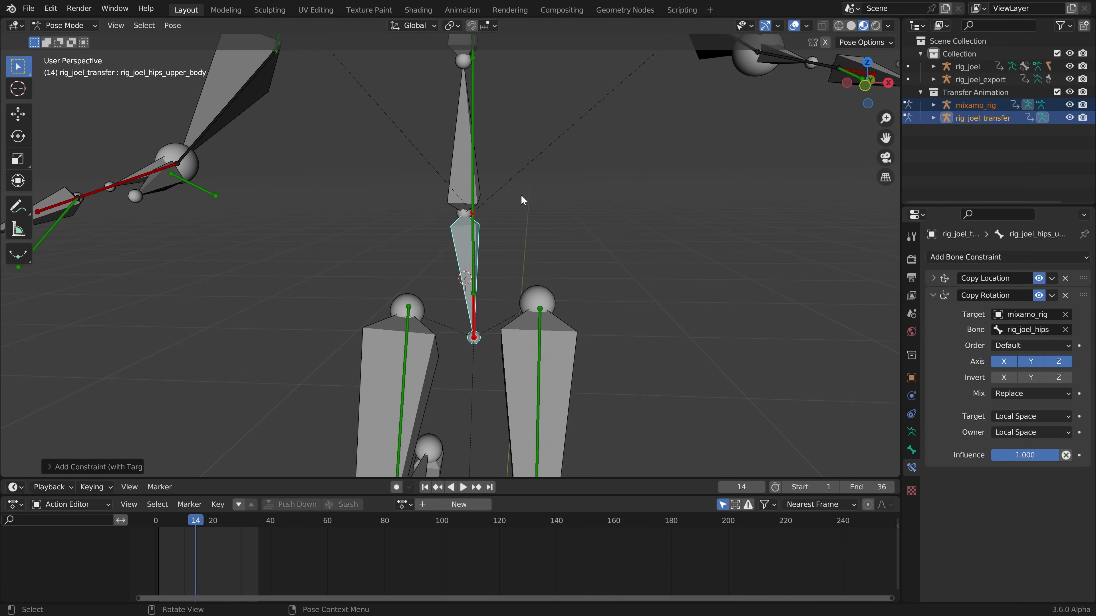
Test-rotate mixamo_rig's rig_joel_hips from the front and side to compare the rotation directions of both hip bones
left_click(470, 307)
key("r")
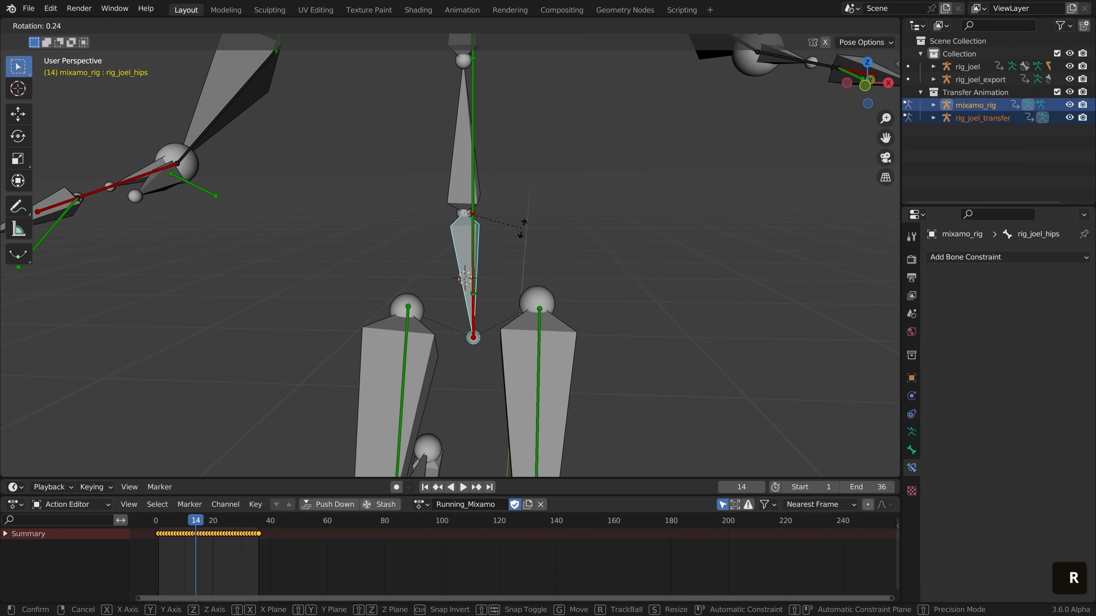
right_click(523, 225)
middle_click_drag(523, 225, 442, 251)
scroll(661, 275, "down", 3)
key("r")
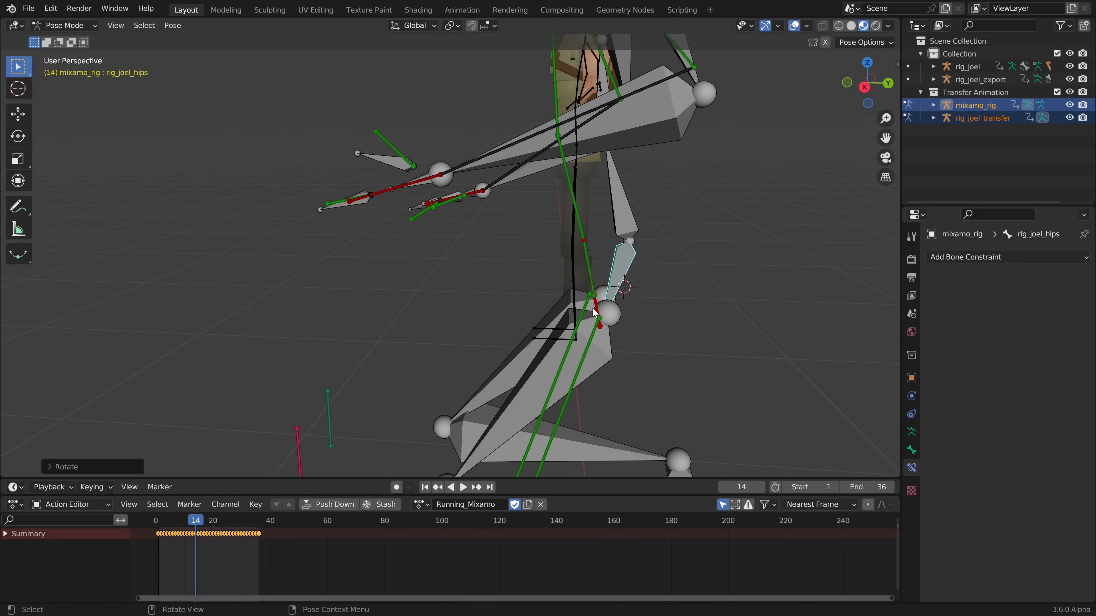
Invert the X and Y axes in the Copy Rotation constraint of rig_joel_hips_upper_body
left_click(596, 308)
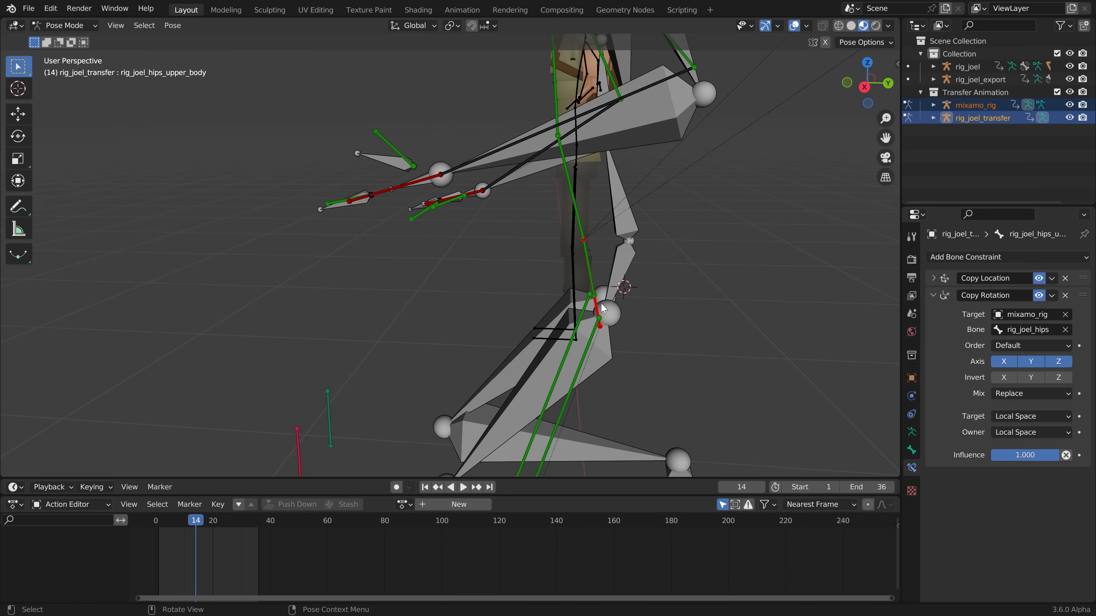
left_click(1002, 377)
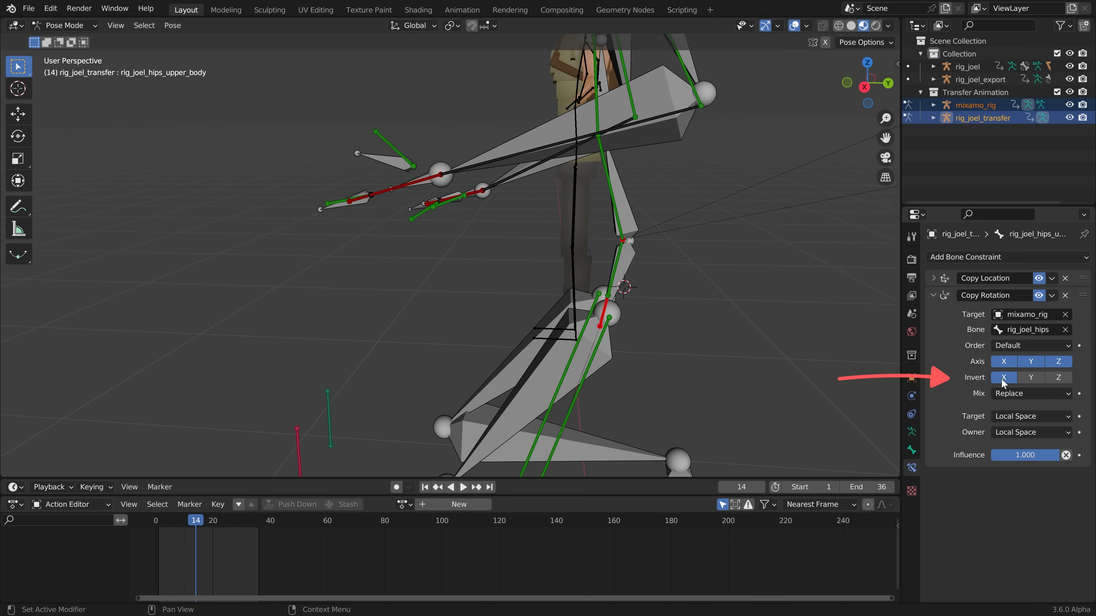
middle_click_drag(727, 348, 584, 286, "shift")
left_click(1030, 377)
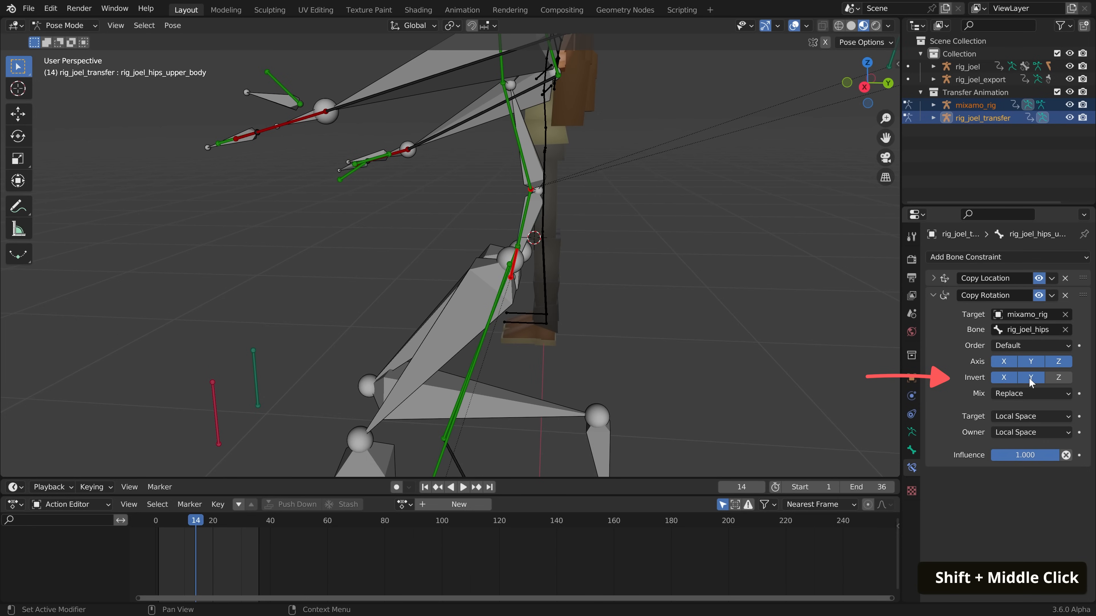
Test-rotate rig_joel_hips in side and front views to check the inverted rotation axes, cancelling each rotation
middle_click_drag(473, 207, 602, 228)
left_click(498, 218)
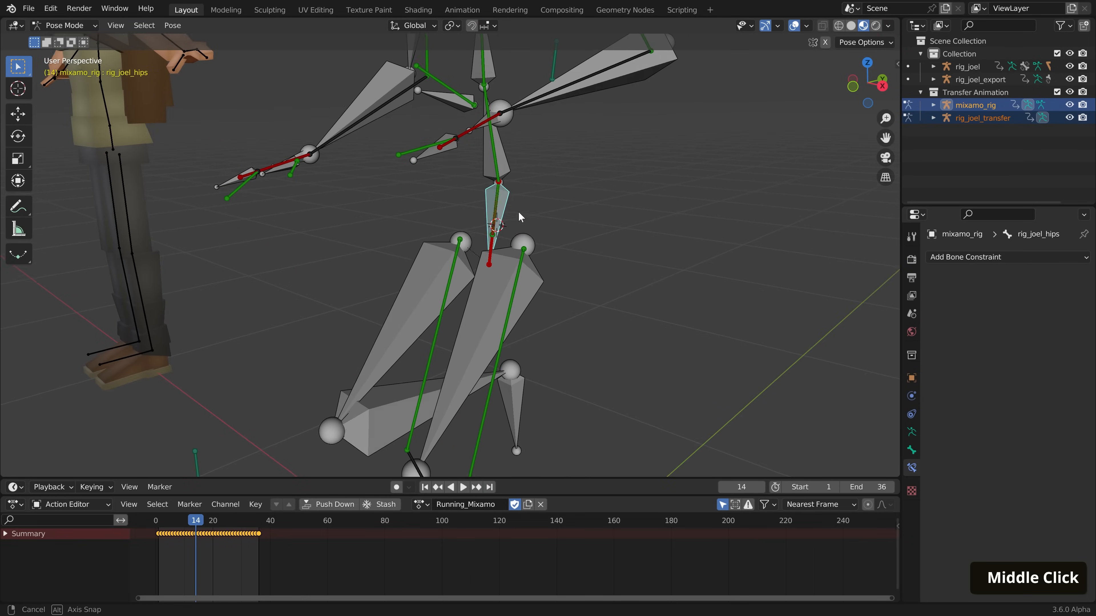
middle_click_drag(499, 218, 612, 245)
key("r")
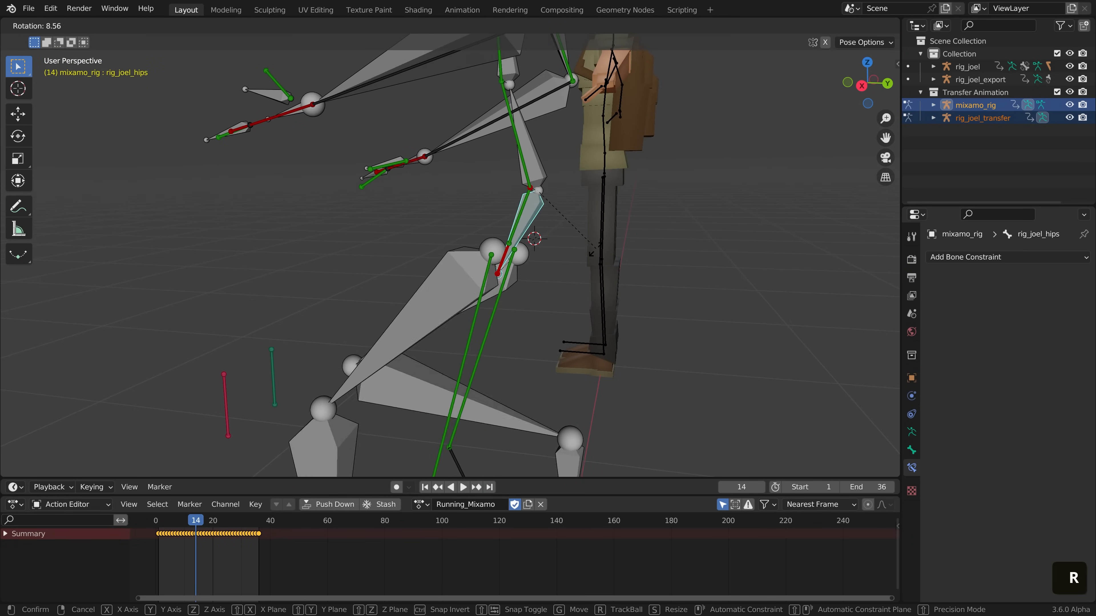
right_click(617, 244)
key("KP_1")
scroll(616, 245, "up", 2)
key("r")
key("r")
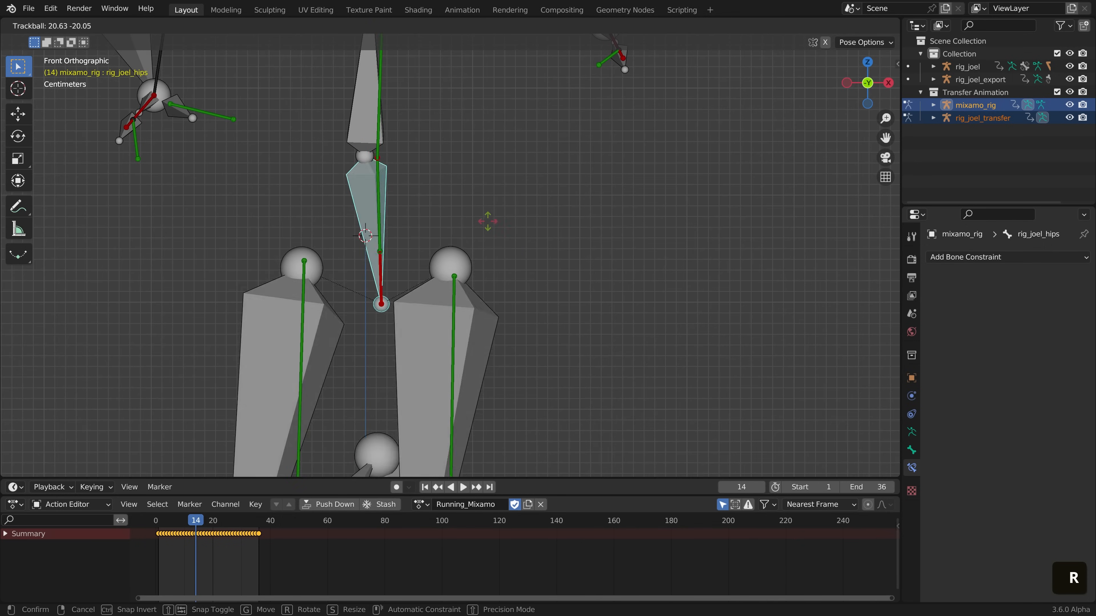
right_click(383, 207)
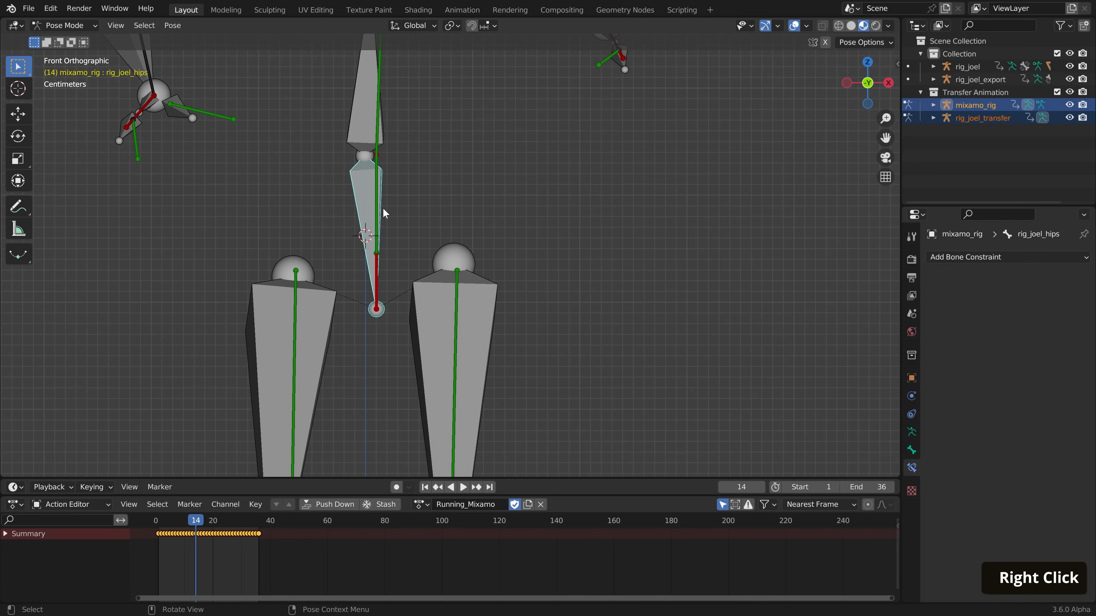
Add a Damped Track constraint to rig_joel_hips_upper_body, targeting the rig_joel_hips bone of mixamo_rig
middle_click_drag(383, 207, 540, 298, "shift")
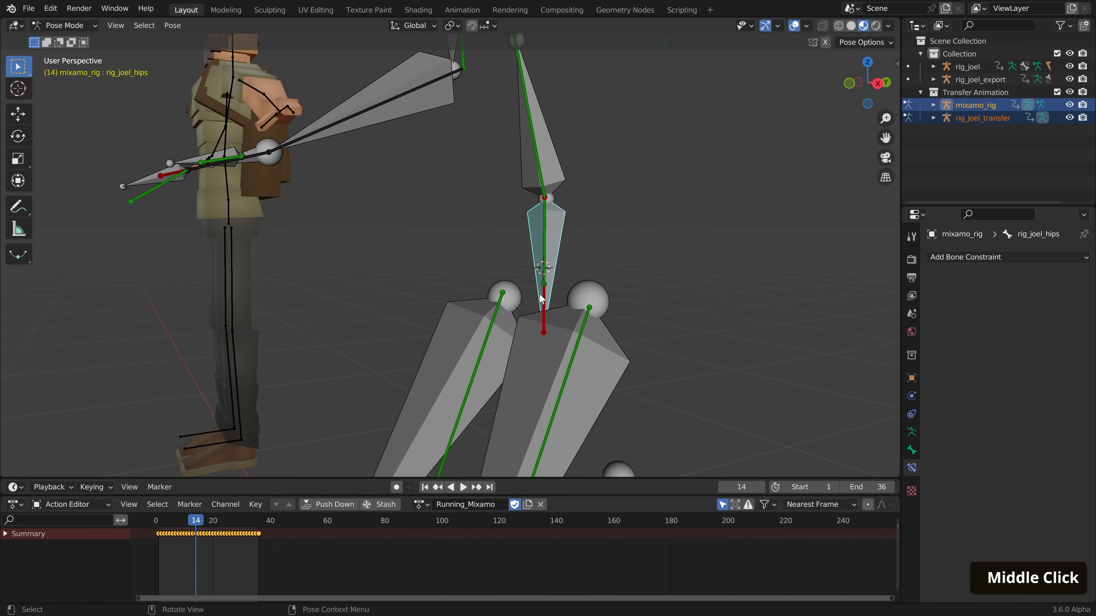
left_click(549, 300, "shift")
key("shift+ctrl+c")
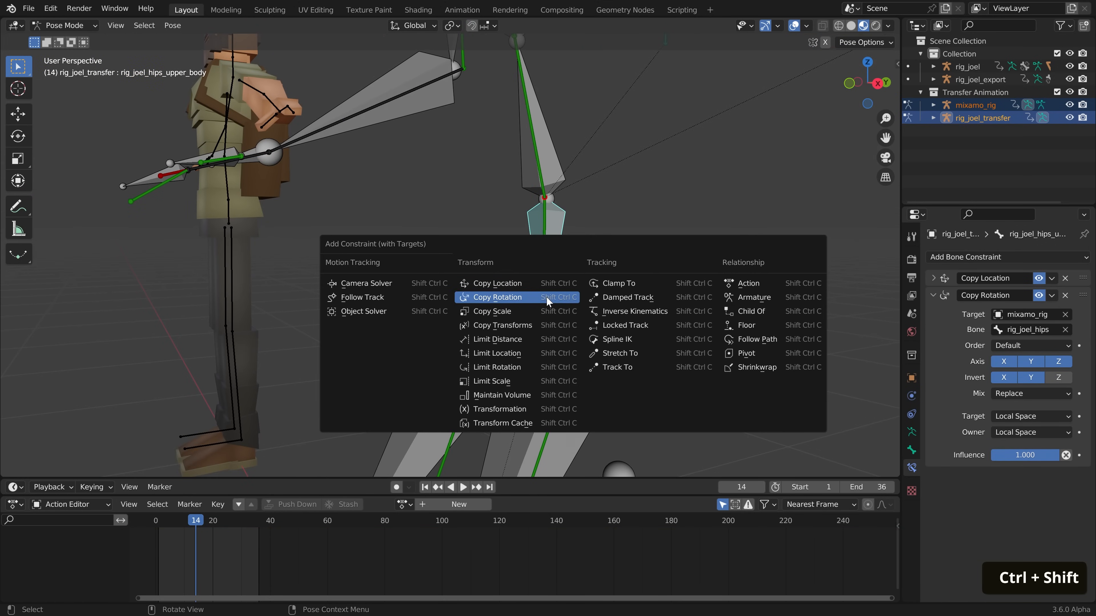
left_click(602, 298)
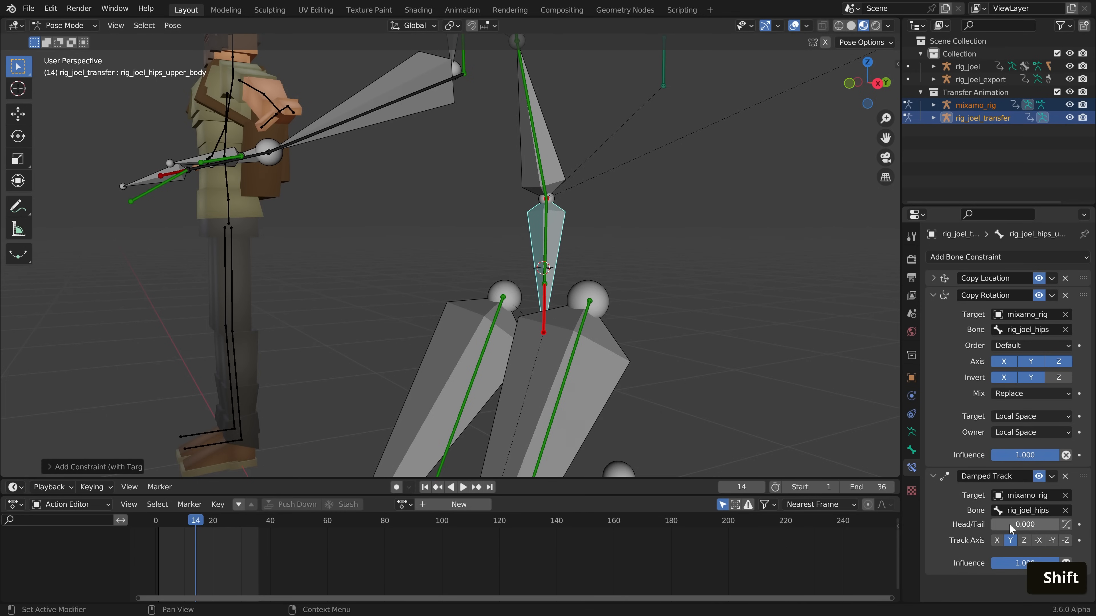
Inspect the hip bones from several angles and test-rotate rig_joel_hips to check the Damped Track alignment
middle_click_drag(496, 254, 580, 265)
scroll(504, 294, "down", 2)
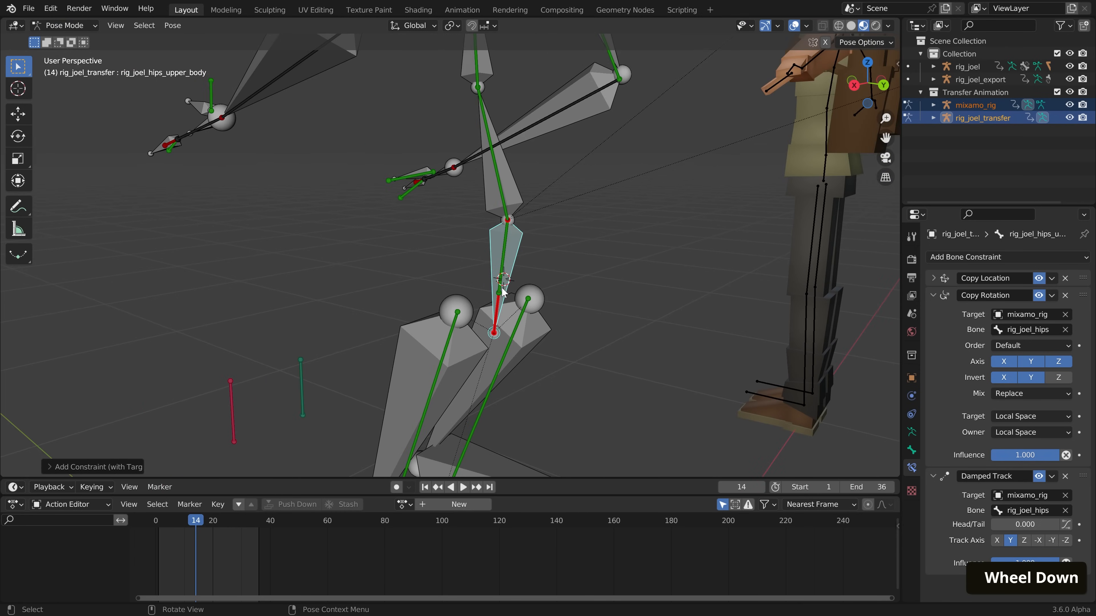
middle_click_drag(501, 309, 480, 294)
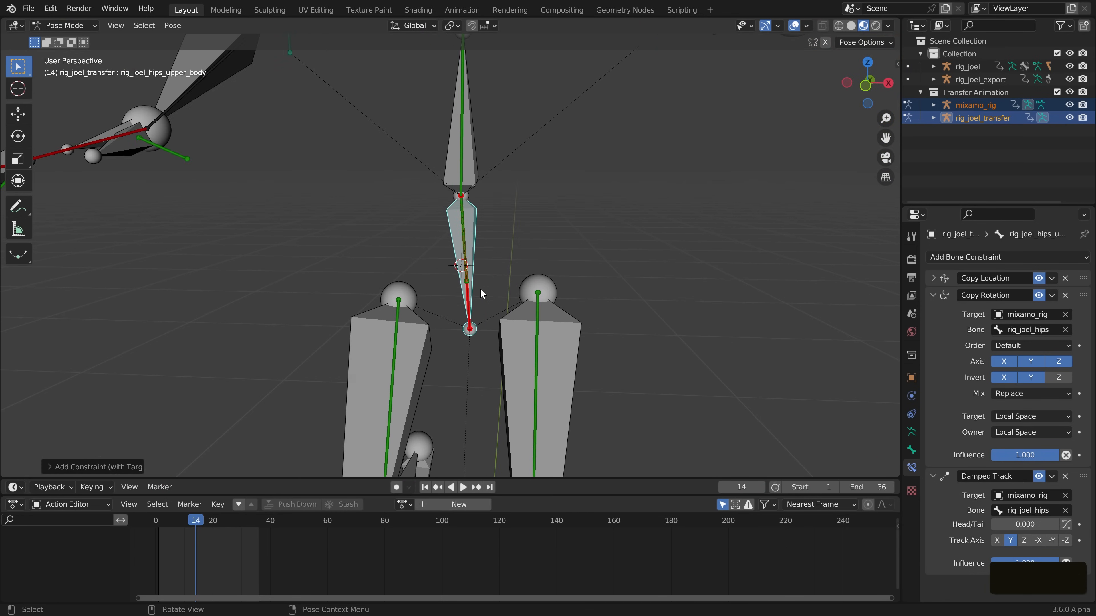
scroll(477, 304, "up", 2)
scroll(477, 304, "down", 2)
left_click(478, 248)
key("r")
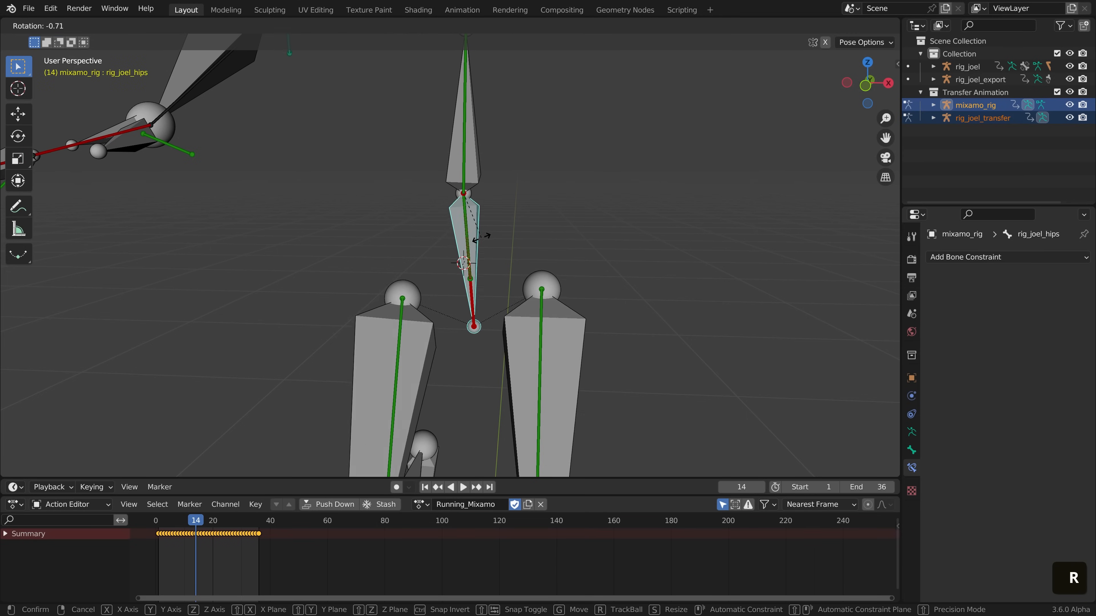
key("r")
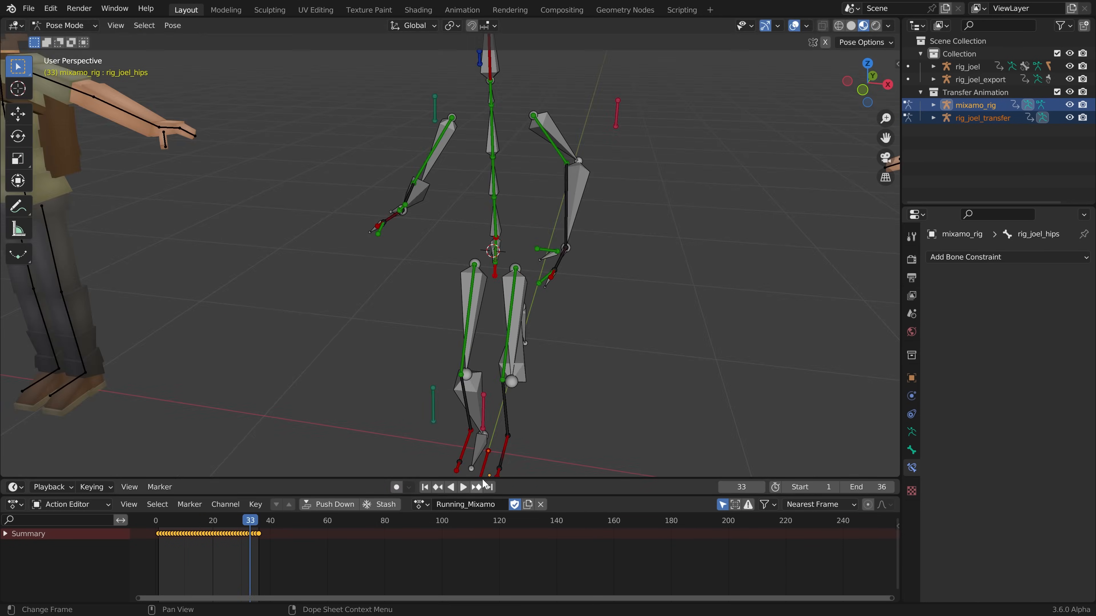
Switch mixamo_rig's active action to Tpose
middle_click_drag(482, 475, 516, 304, "shift")
scroll(516, 304, "up", 2)
left_click(421, 504)
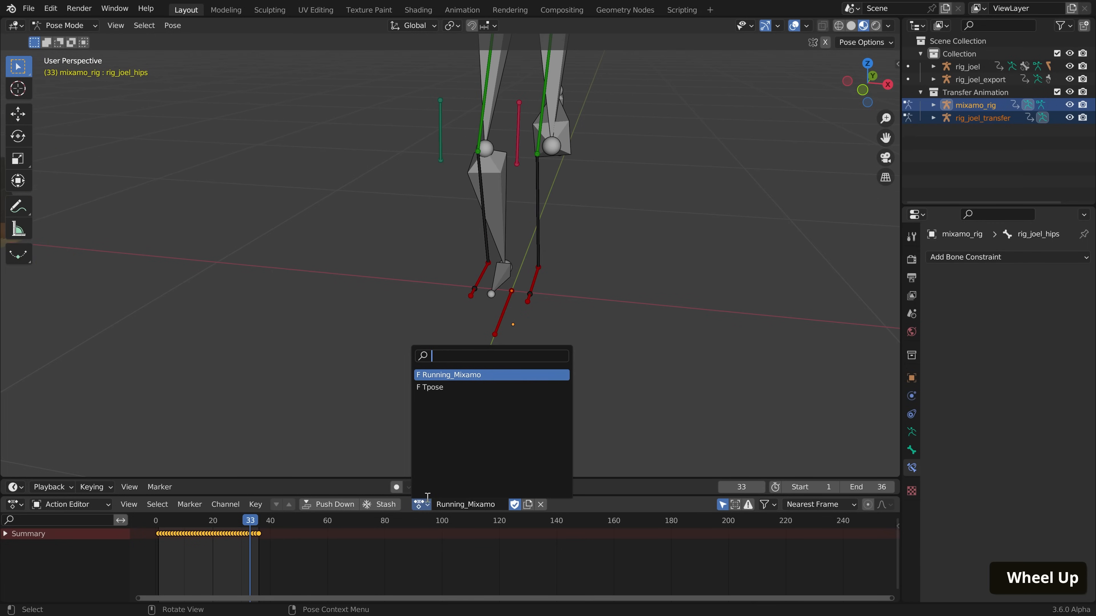
left_click(440, 387)
Add Copy Transforms constraints to rig_joel_foot_IK_L and rig_joel_foot_IK_R, targeting the matching foot bones of mixamo_rig
middle_click_drag(458, 359, 474, 372, "shift")
key("a")
left_click(546, 285)
left_click(549, 288, "shift")
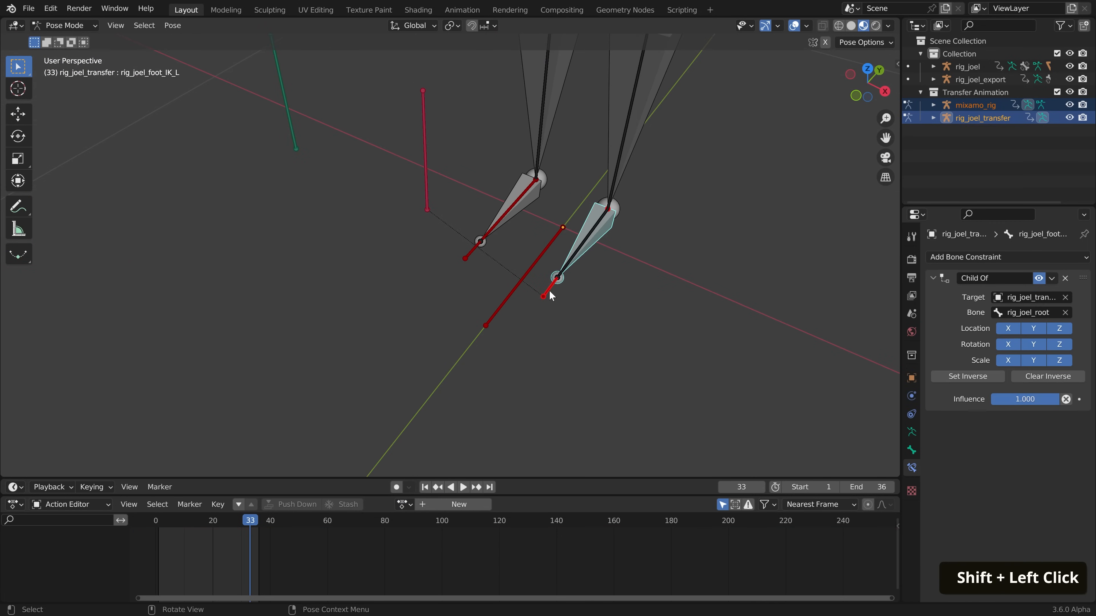
key("ctrl+shift+c")
left_click(409, 312)
key("ctrl+shift+c")
left_click(466, 258)
scroll(553, 256, "down", 5)
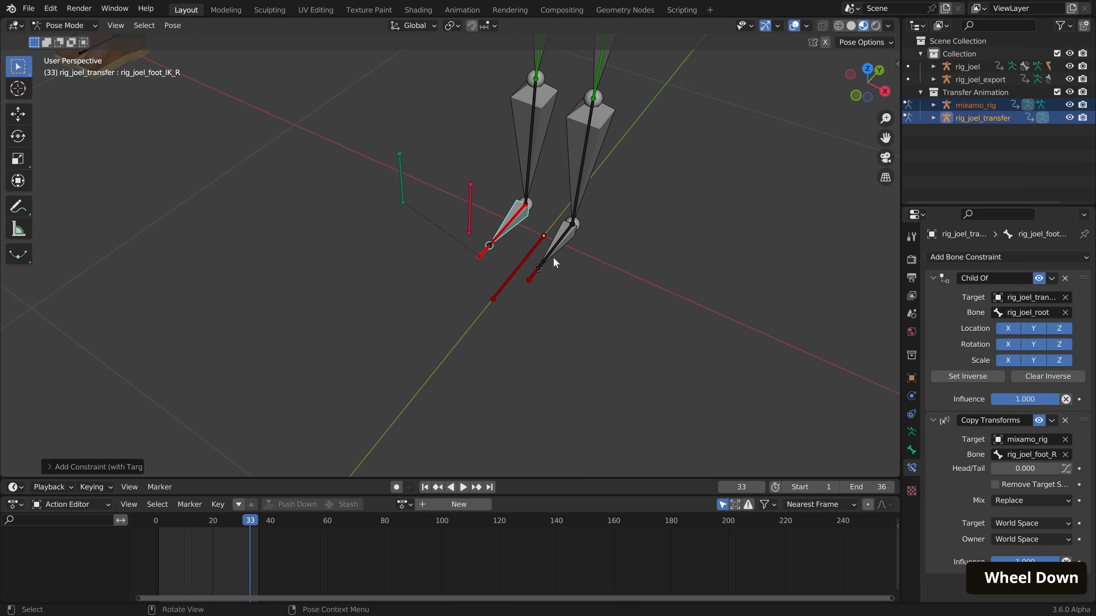
middle_click_drag(553, 257, 536, 374, "shift")
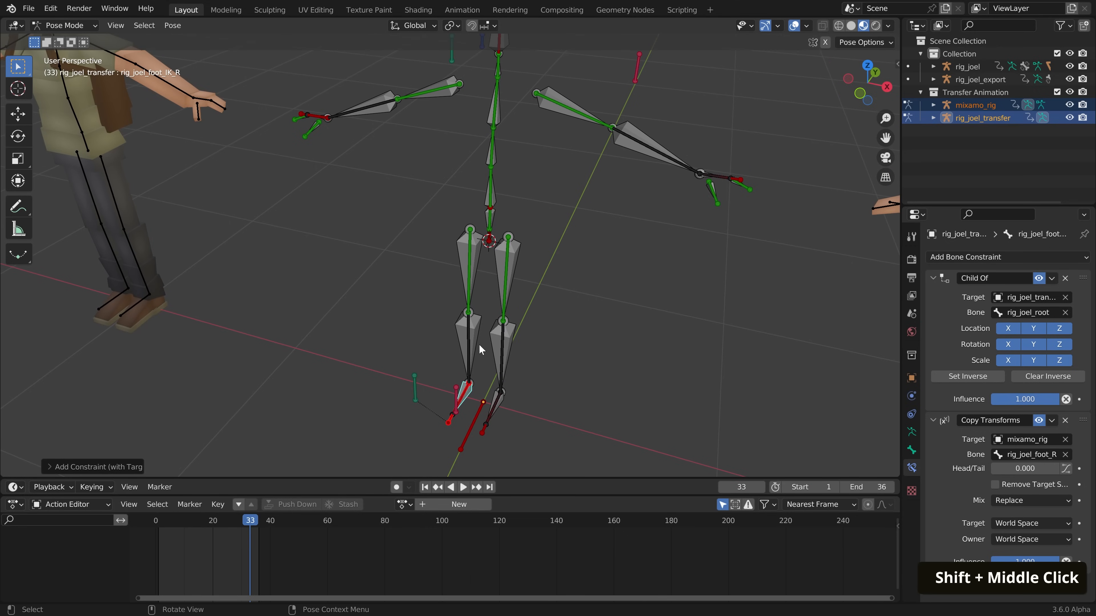
Set mixamo_rig's action back to Running_Mixamo and play the animation to check the feet from several angles
left_click(475, 332)
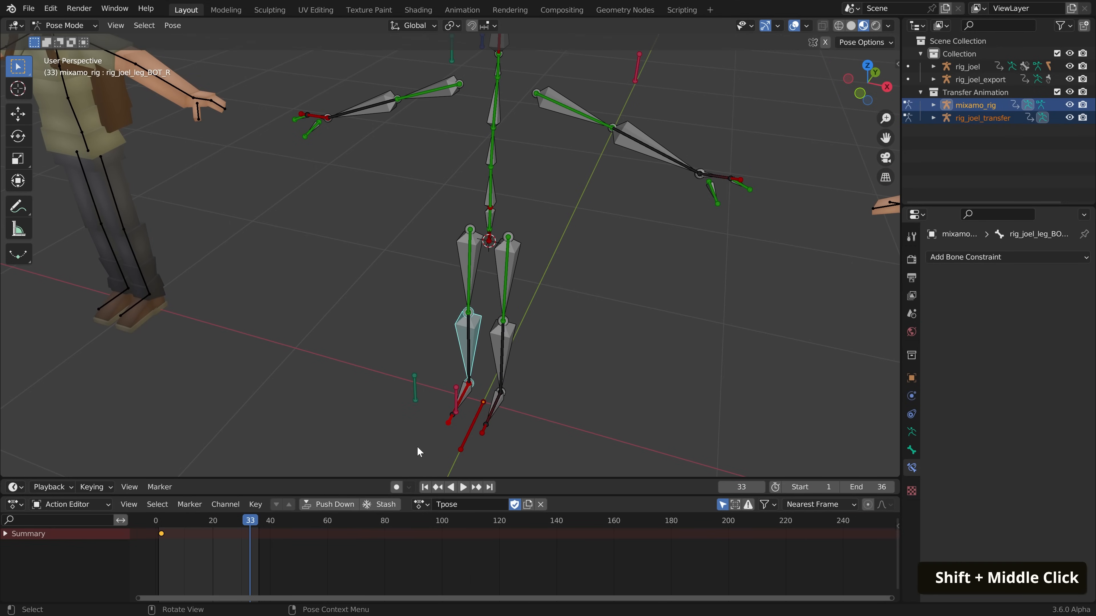
left_click(419, 504)
left_click(448, 375)
key("space")
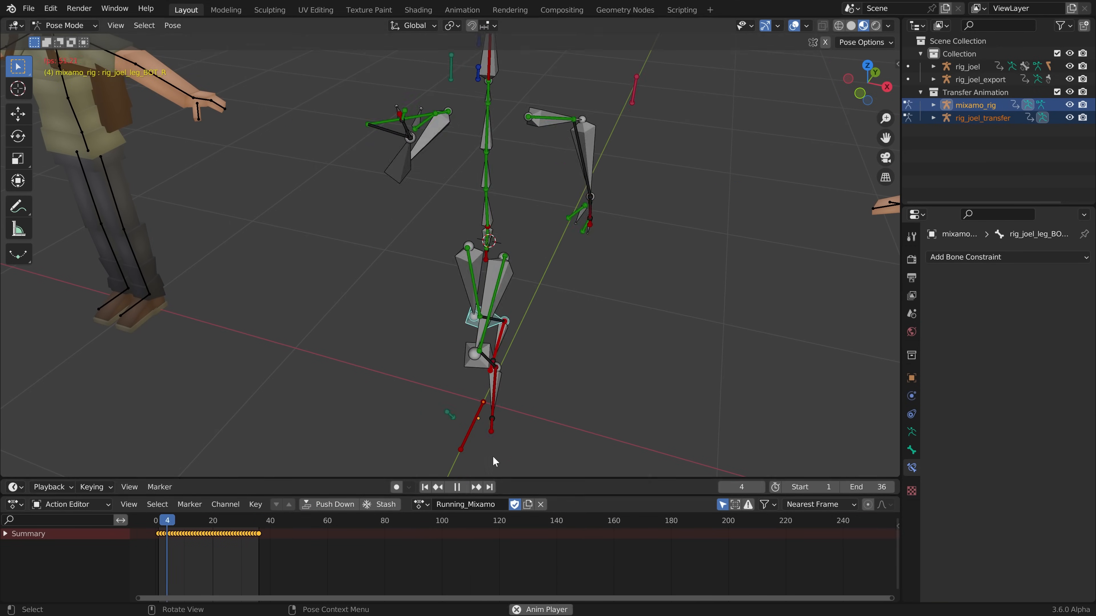
scroll(544, 361, "down", 3)
middle_click_drag(546, 361, 575, 306, "shift")
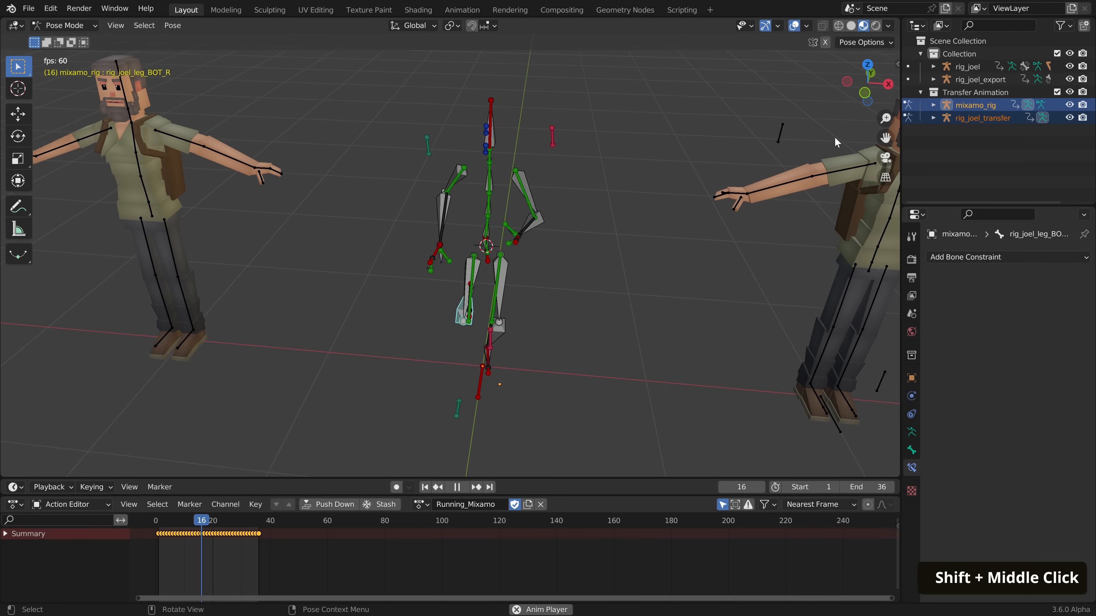
middle_click_drag(579, 254, 510, 235)
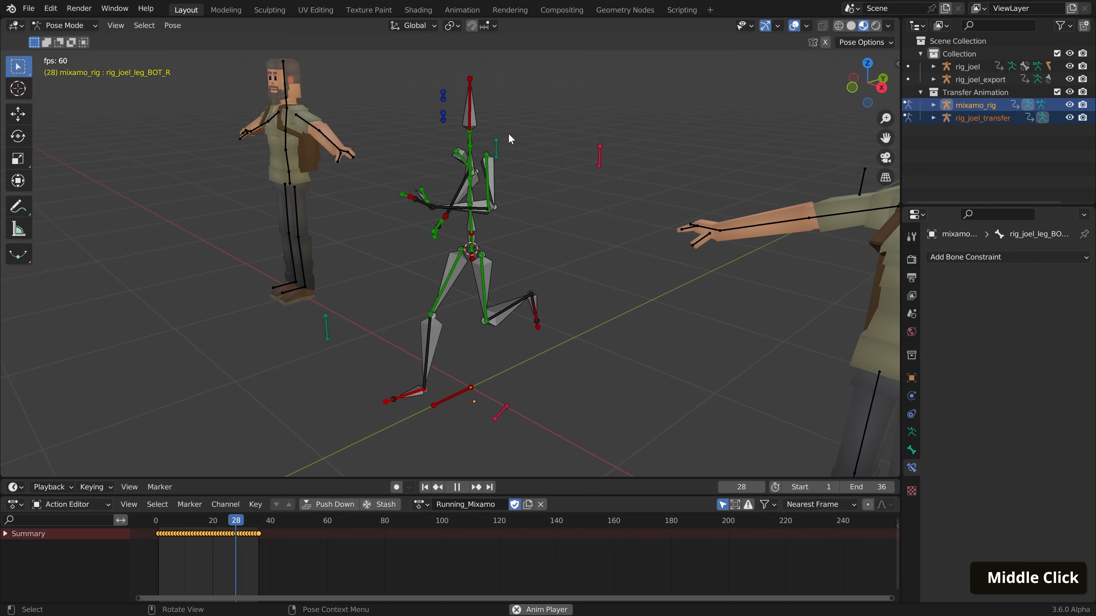
Leave Pose Mode, show the char_joel_transfer mesh under rig_joel_transfer, and view it during playback before stopping
key("Tab")
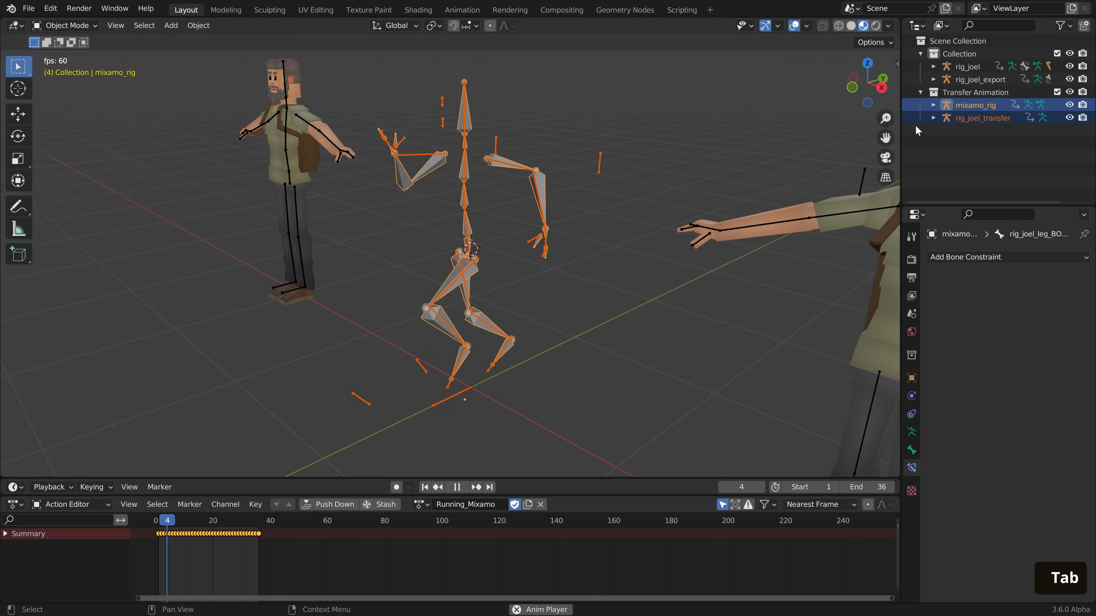
left_click(933, 118)
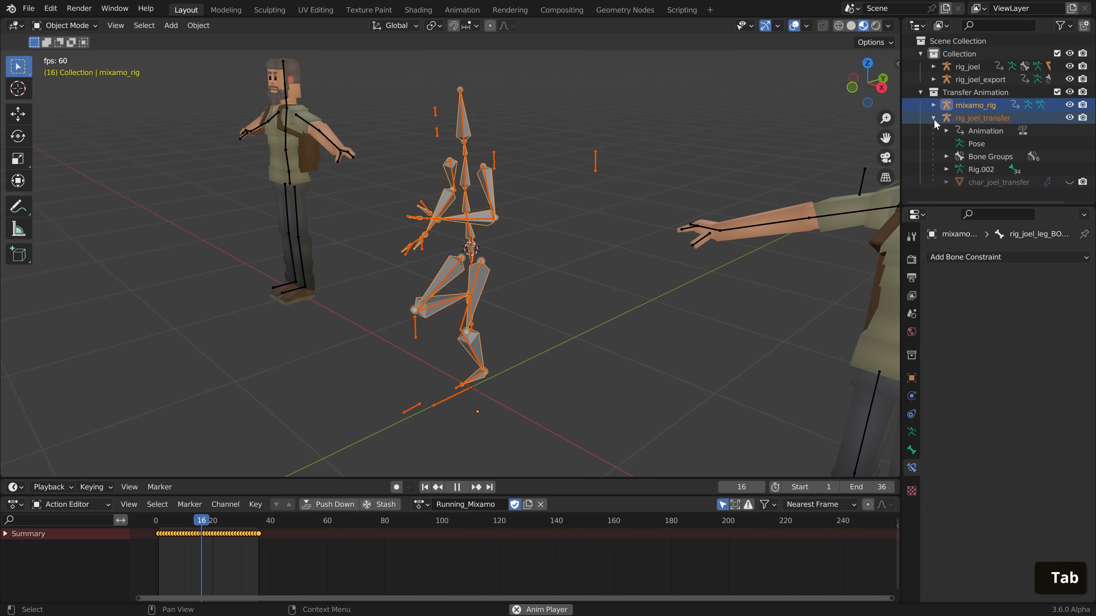
left_click(997, 182)
middle_click_drag(423, 246, 586, 322)
left_click(584, 317)
key("space")
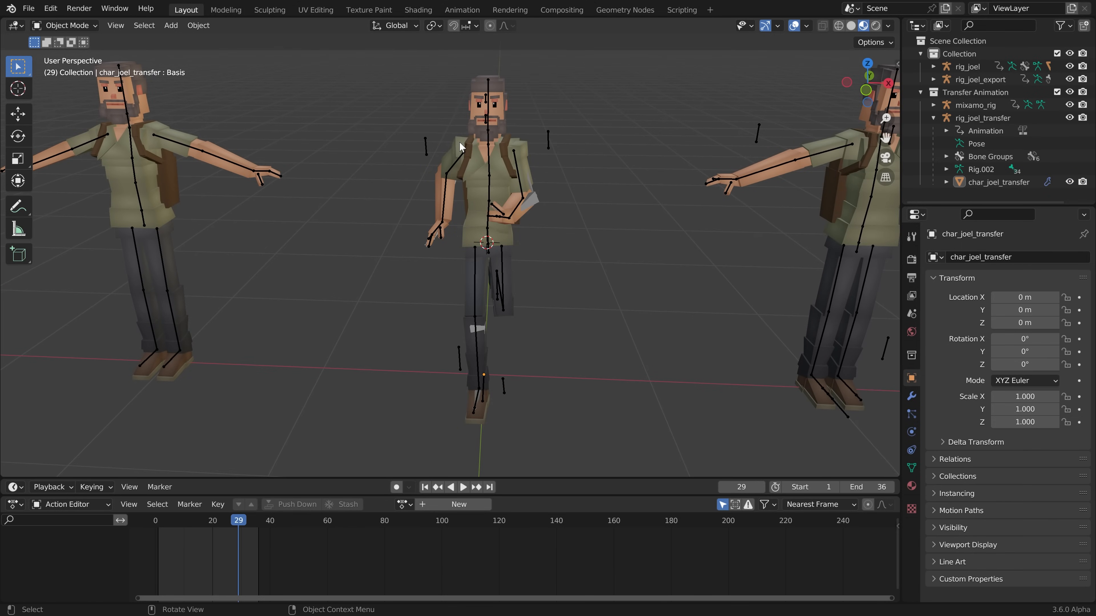
Compare the left elbow and the knees of char_joel_transfer with the mixamo_rig bones from several angles
middle_click_drag(485, 157, 530, 199)
left_click(524, 197)
scroll(517, 194, "up", 5)
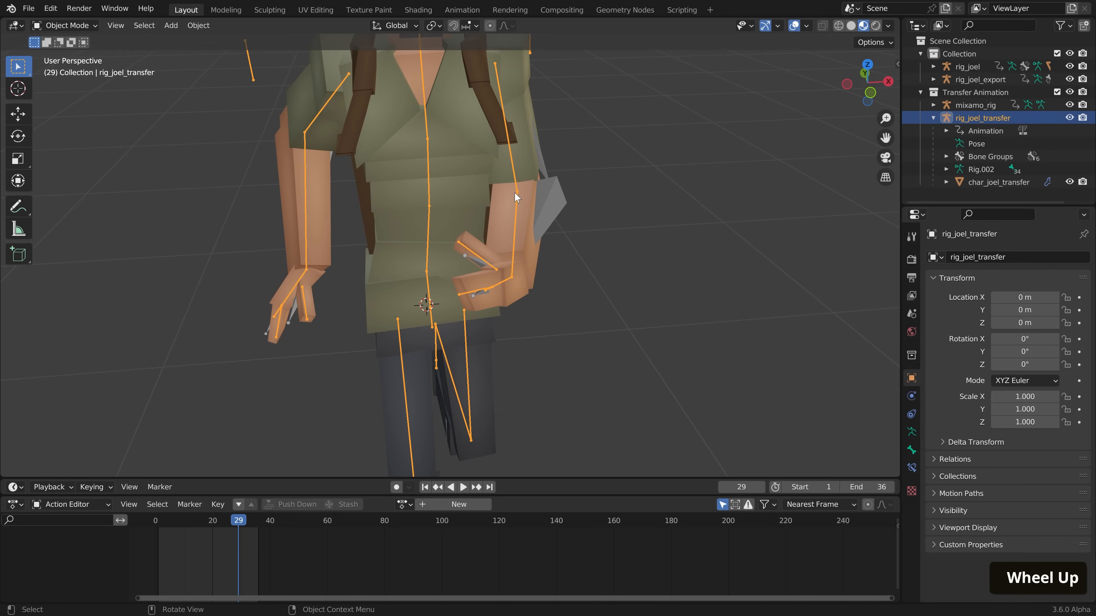
left_click(557, 198)
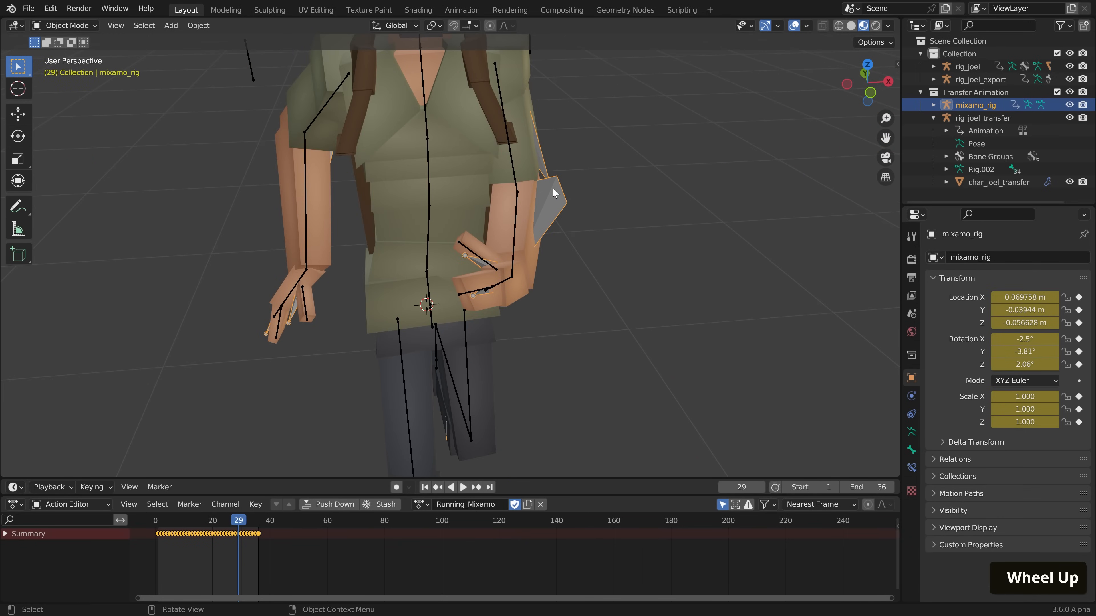
scroll(510, 192, "down", 5)
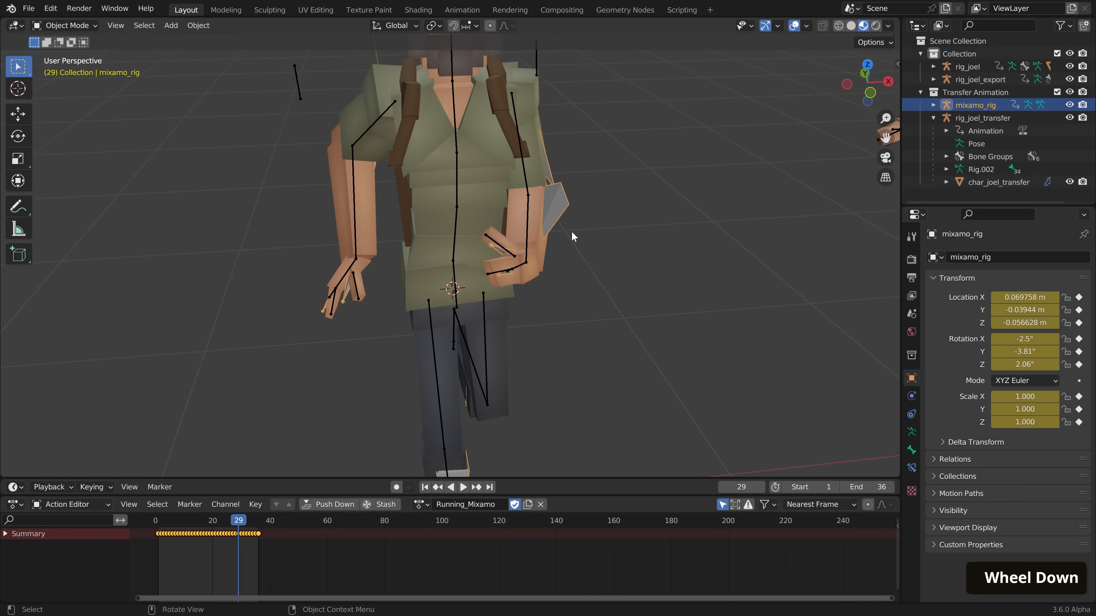
middle_click_drag(533, 326, 501, 235)
scroll(481, 234, "down", 2)
Put mixamo_rig and rig_joel_transfer together into Pose Mode and hide the char_joel_transfer mesh
left_click(483, 179, "shift")
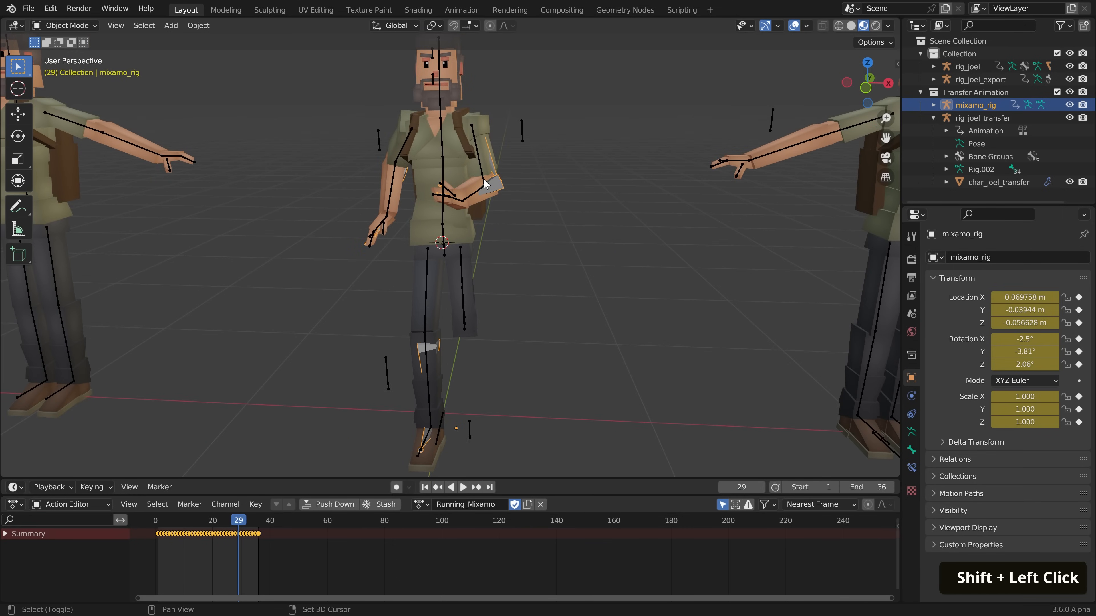
key("Tab")
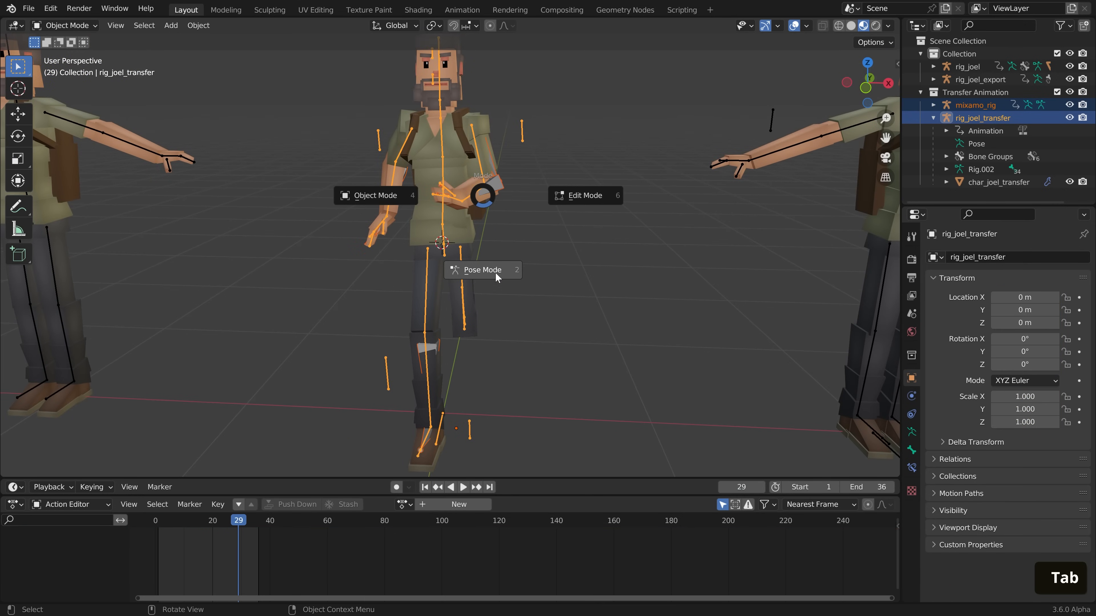
left_click(496, 275)
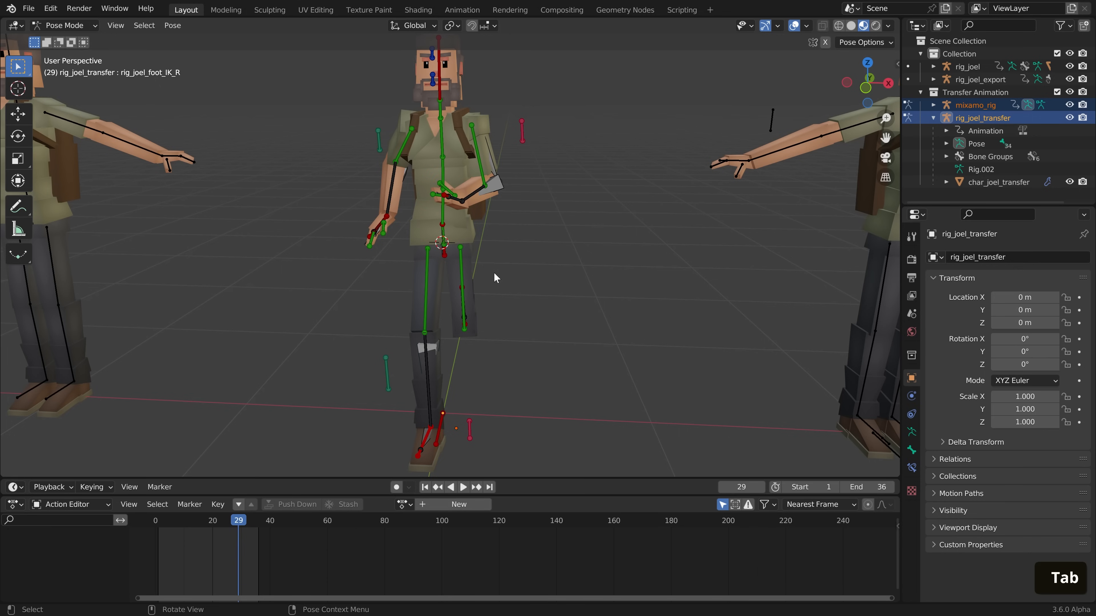
left_click(1069, 182)
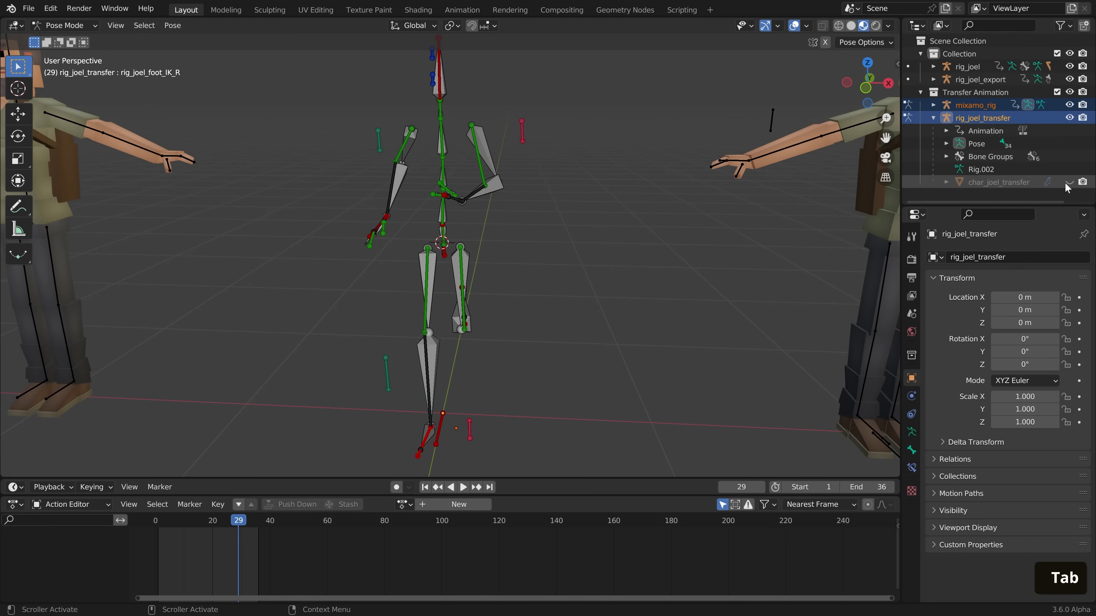
Try moving the rig_joel_elbow_L bone at frame 29 to see how it steers the left elbow
middle_click_drag(557, 173, 539, 201)
left_click(517, 108)
key("g")
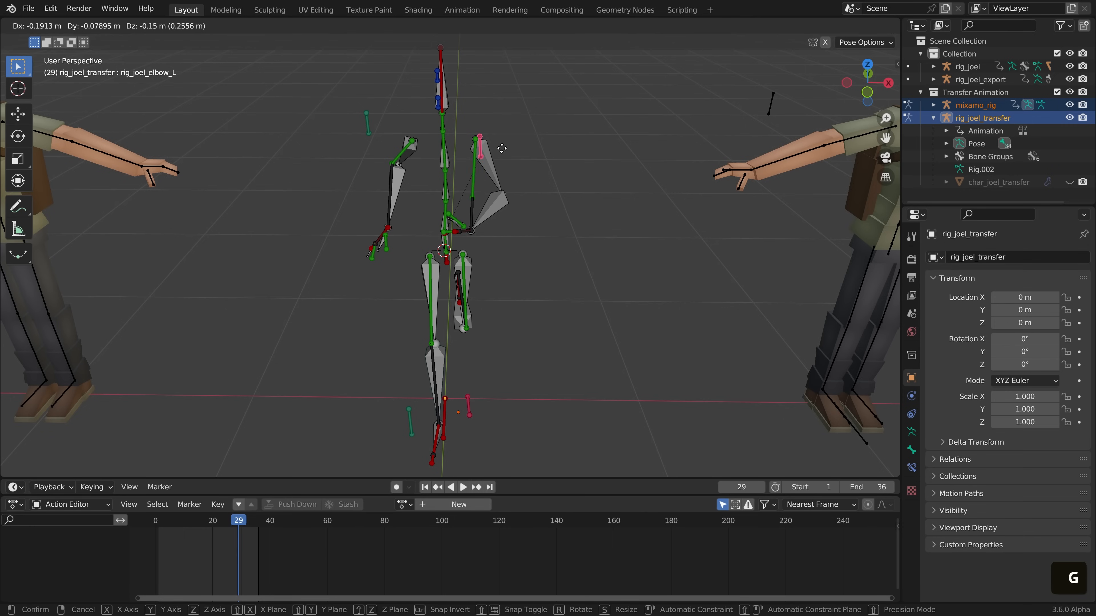
right_click(544, 142)
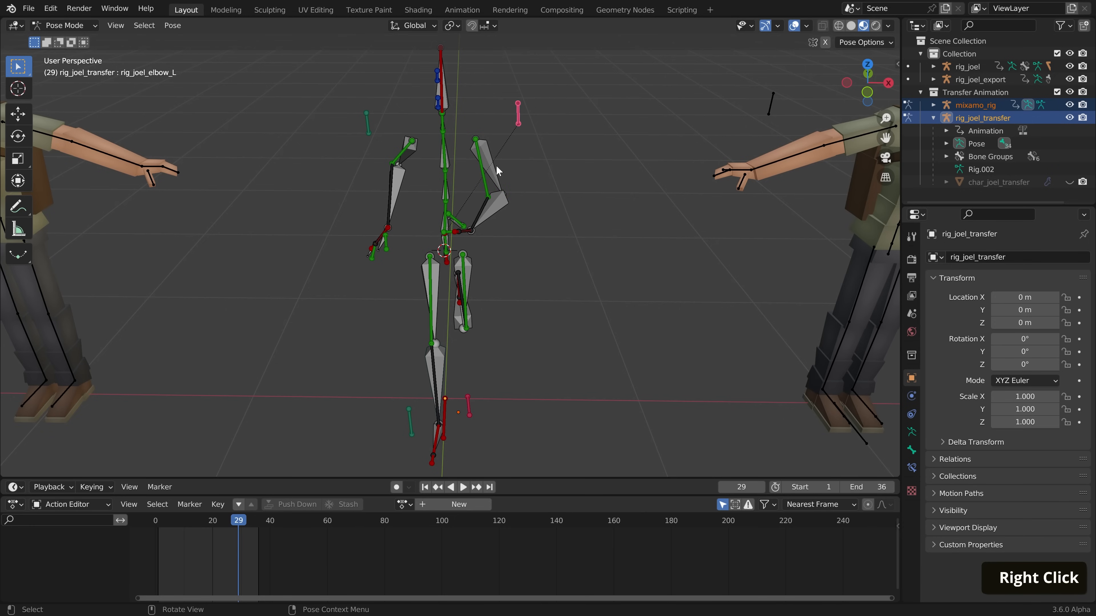
middle_click_drag(498, 171, 520, 152)
key("g")
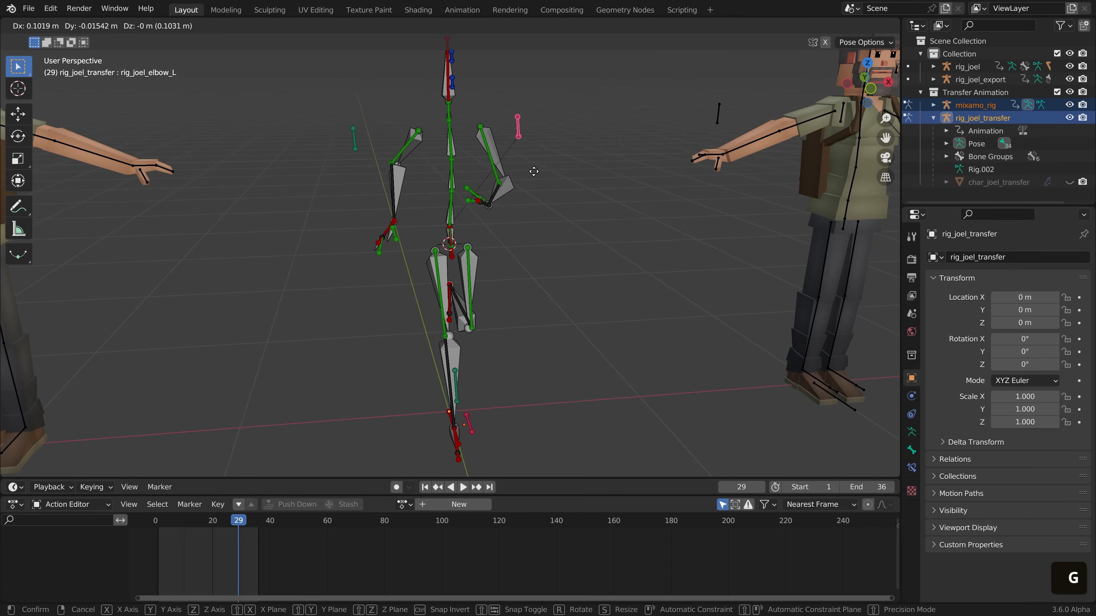
left_click(552, 173)
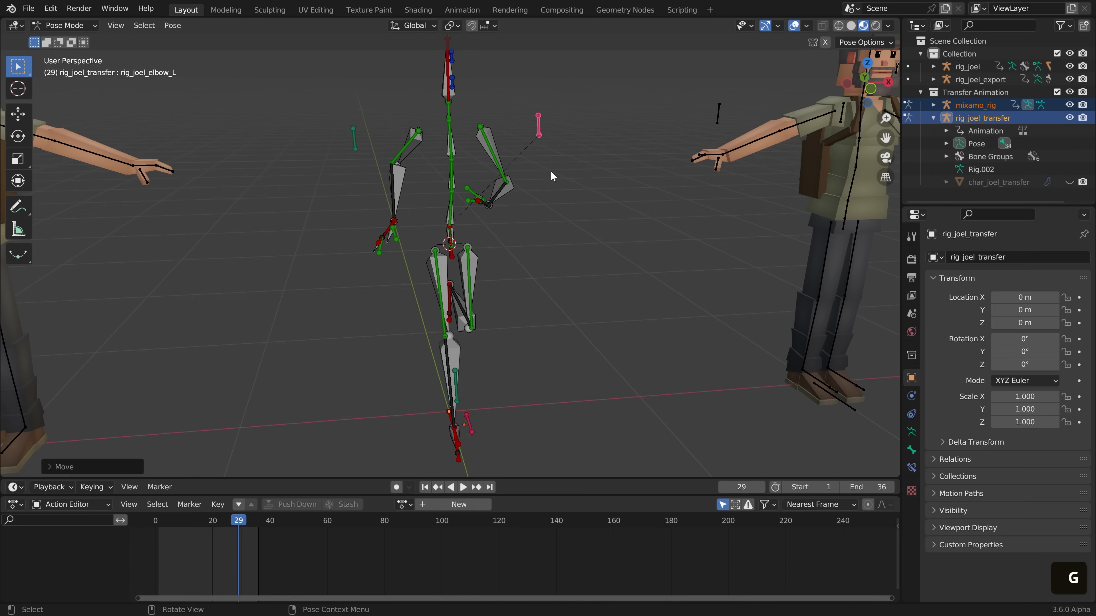
Go to frame 19, test-move rig_joel_elbow_L without keeping the move, and clear the bone's location
left_click_drag(255, 520, 210, 522)
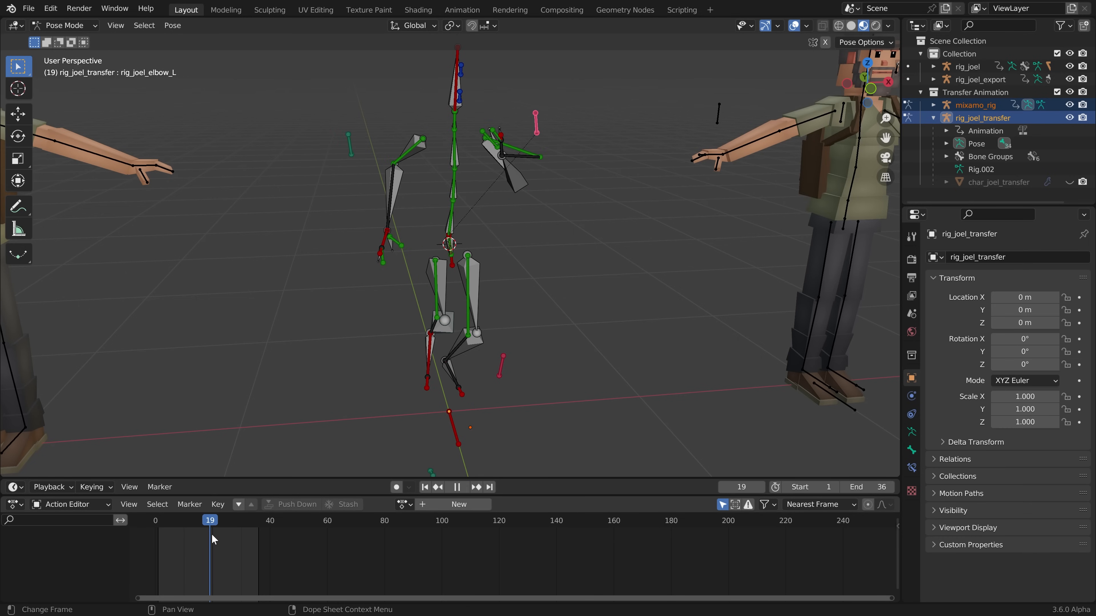
key("g")
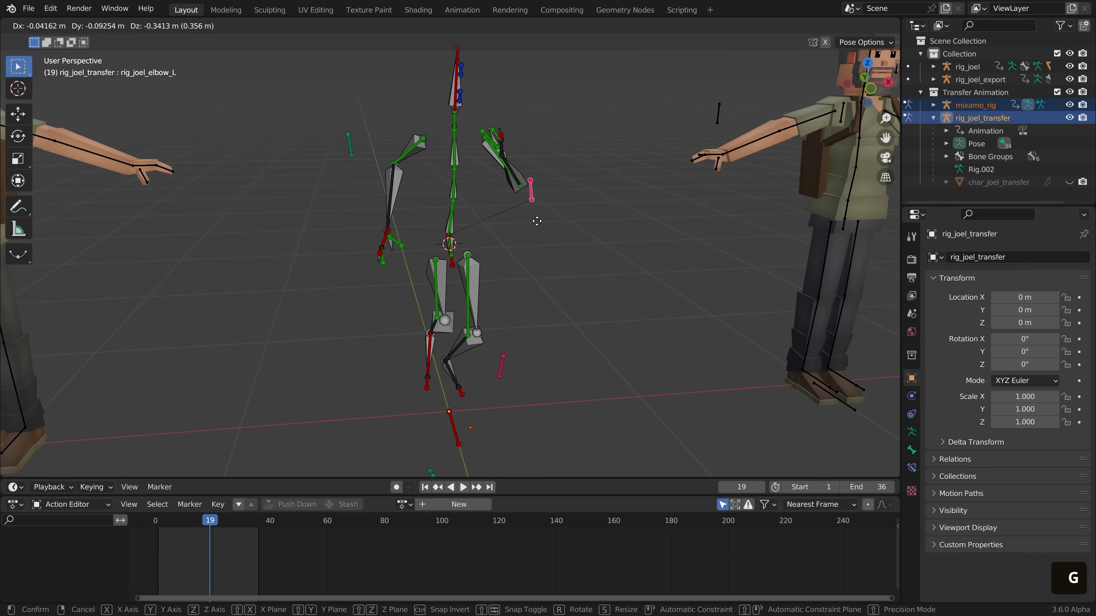
right_click(541, 173)
key("alt+g")
Add a Copy Location constraint to rig_joel_elbow_L, targeting the rig_joel_arm_BOT_L bone of mixamo_rig
middle_click_drag(540, 172, 487, 206)
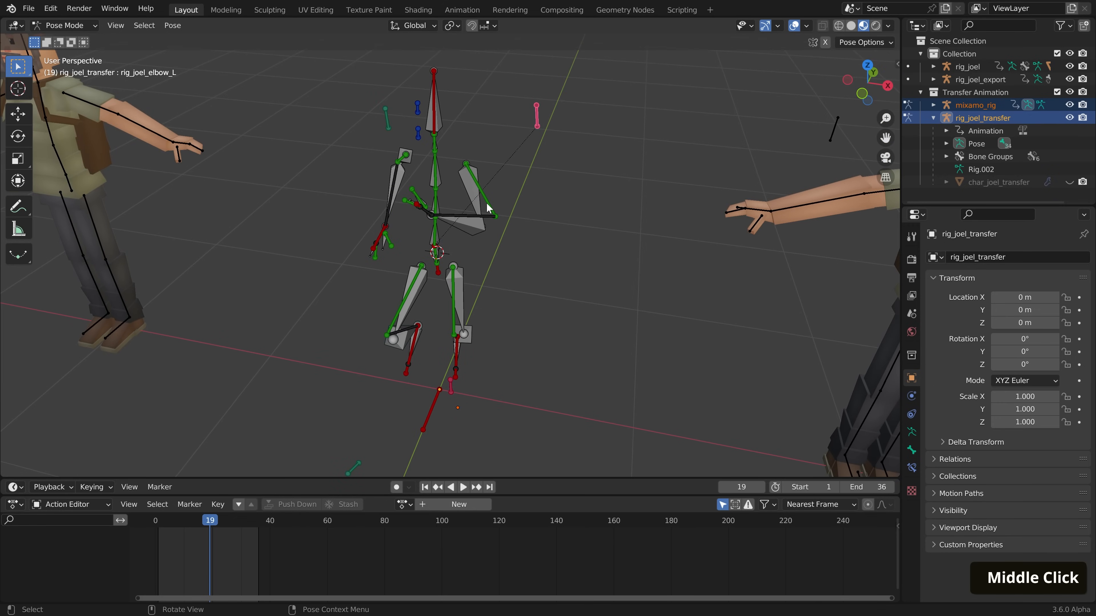
left_click(480, 203)
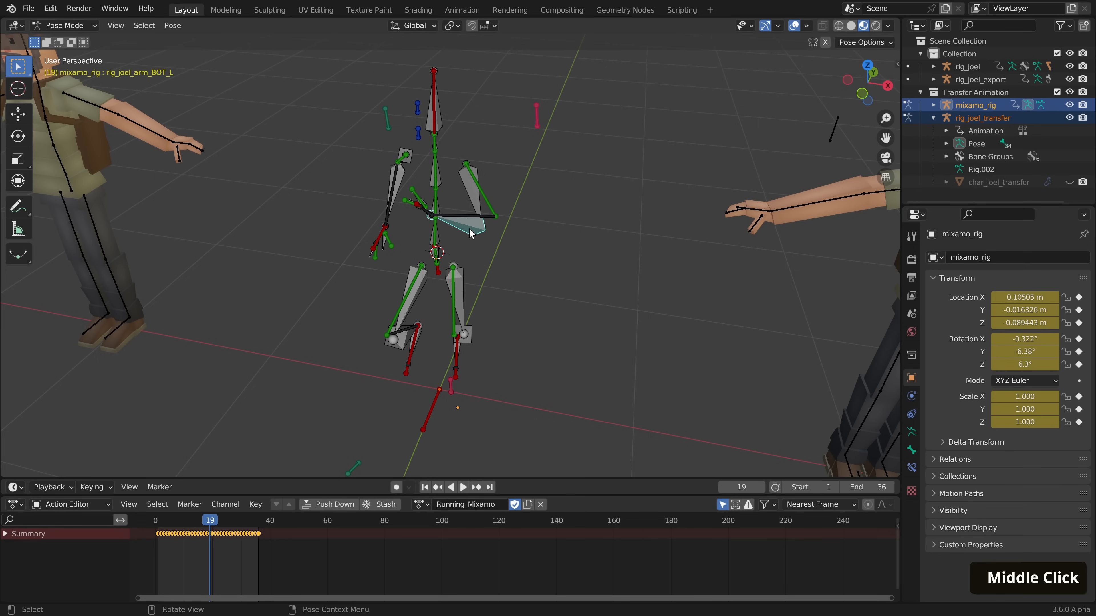
left_click(537, 114, "shift")
key("ctrl+shift+c")
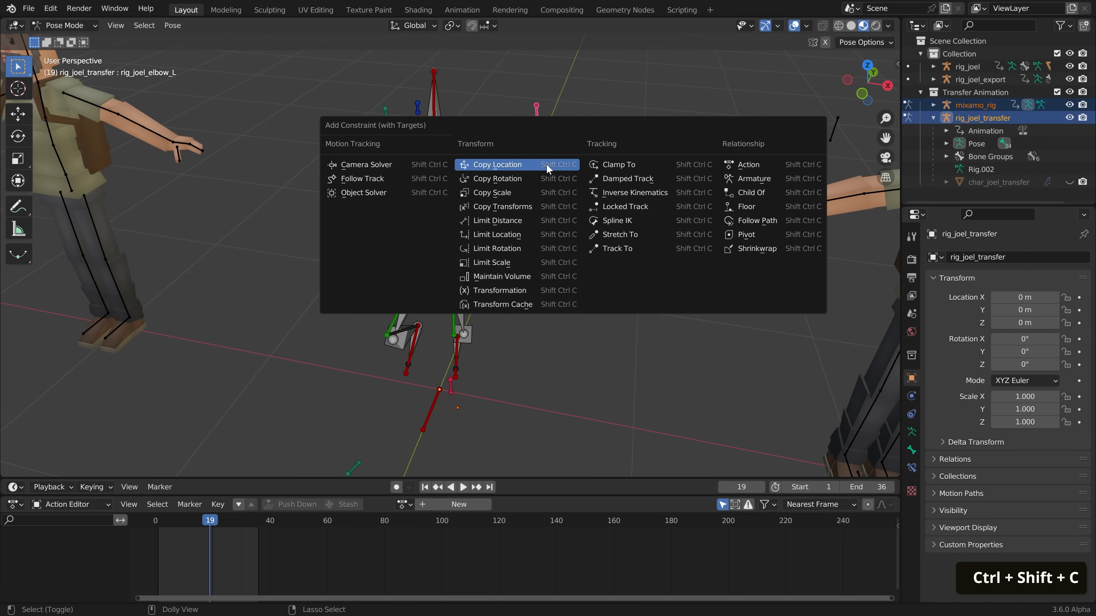
left_click(545, 164)
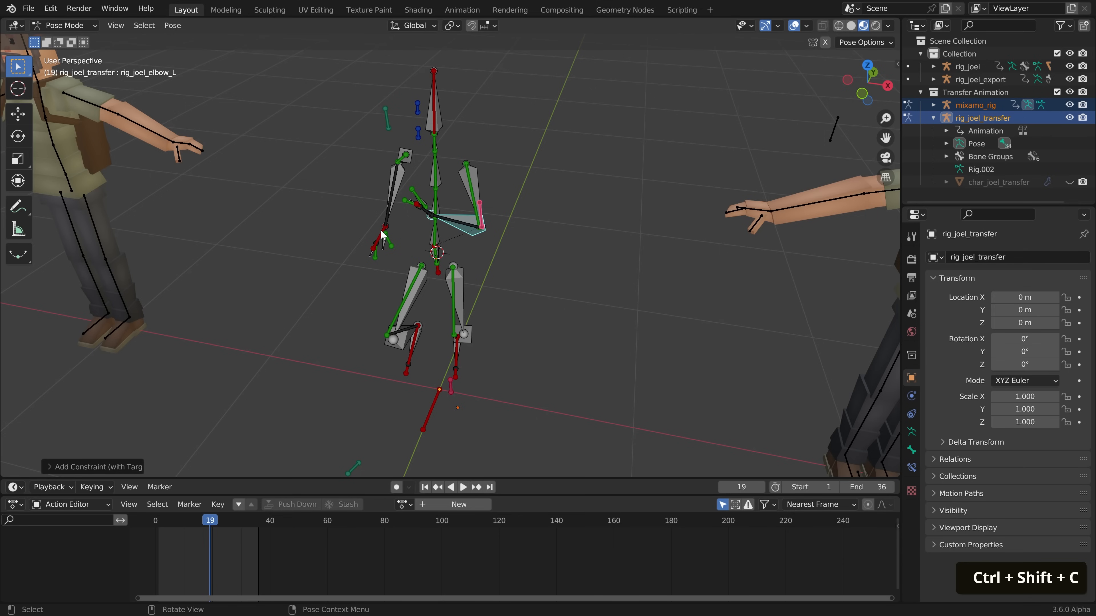
Add a Copy Location constraint to rig_joel_elbow_R, targeting the rig_joel_arm_BOT_R bone of mixamo_rig
middle_click_drag(365, 224, 393, 190)
left_click(394, 188)
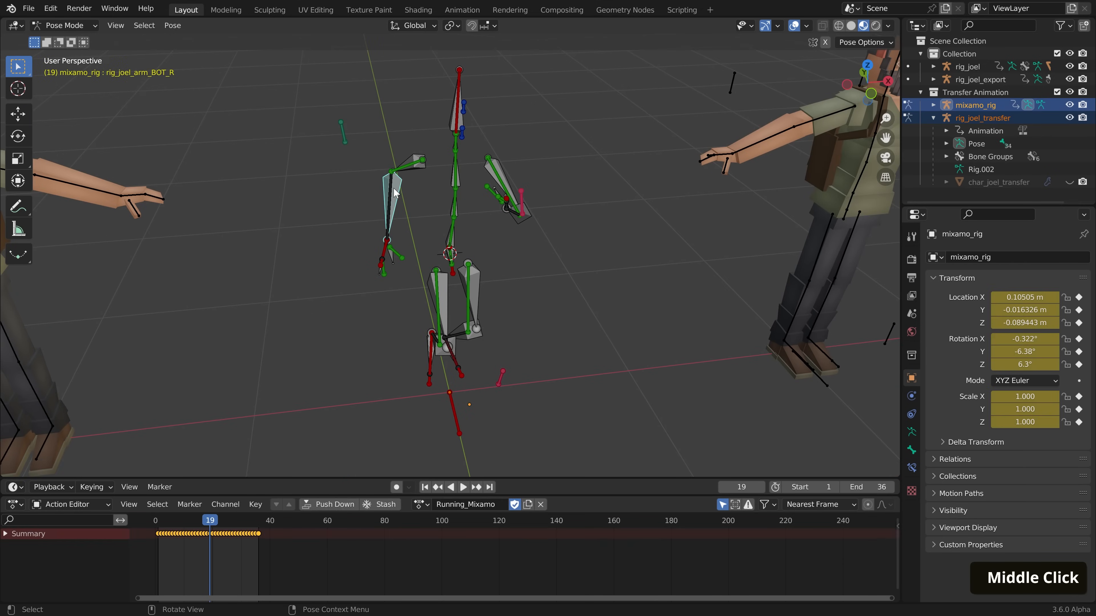
left_click(345, 134, "shift")
key("ctrl+shift+c")
left_click(355, 140)
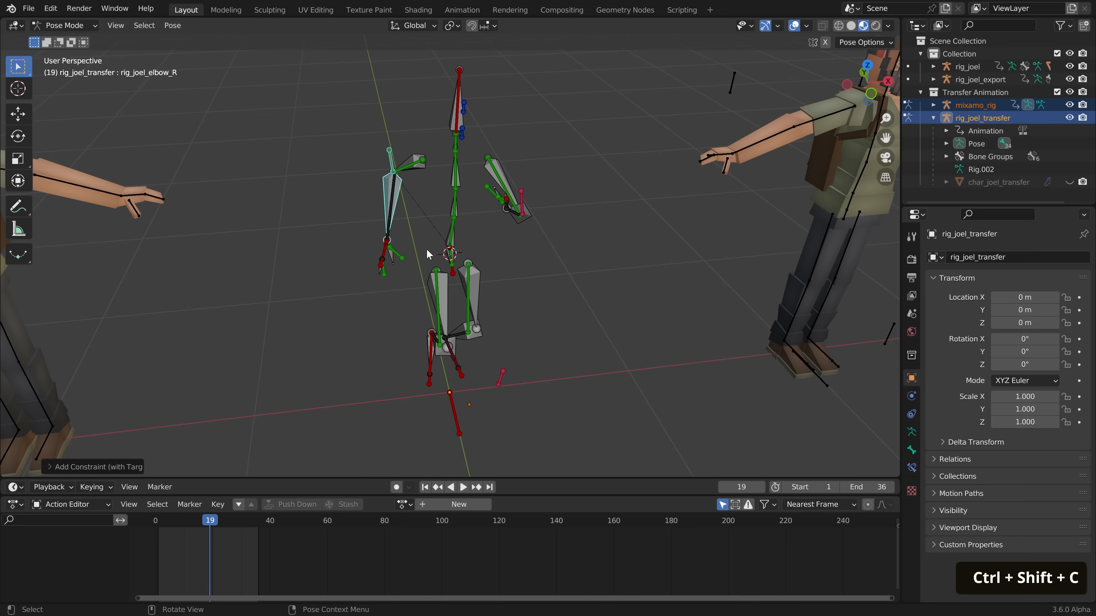
Add a Copy Location constraint to rig_joel_knee_R, targeting the rig_joel_leg_BOT_R bone of mixamo_rig
middle_click_drag(426, 249, 545, 267, "shift")
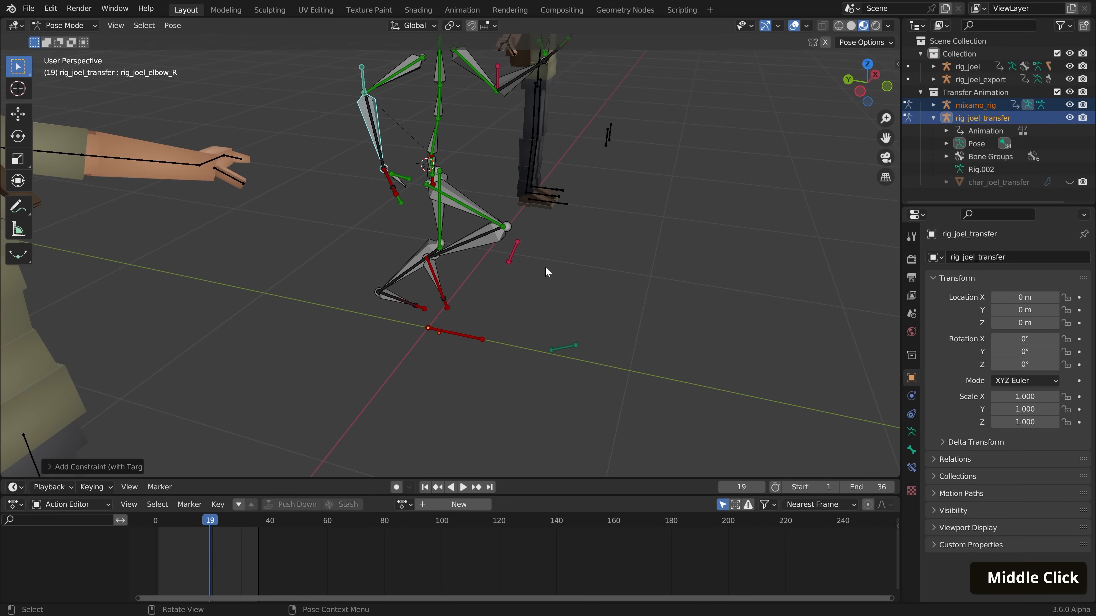
left_click(573, 350)
left_click(497, 240, "shift")
key("ctrl+shift+c")
left_click(497, 239)
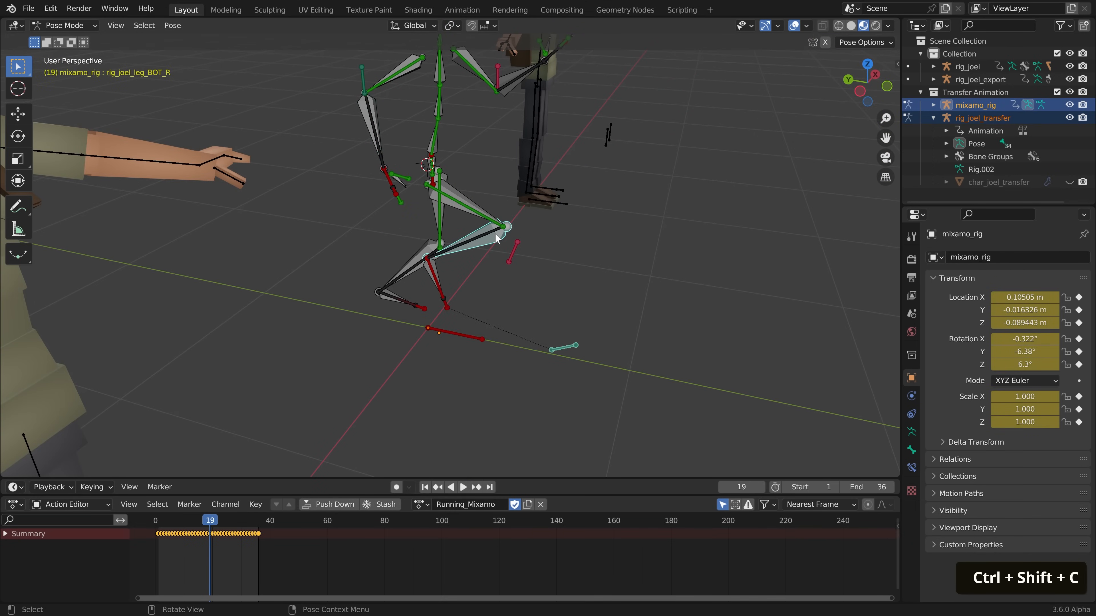
left_click(561, 345, "shift")
key("ctrl+shift+c")
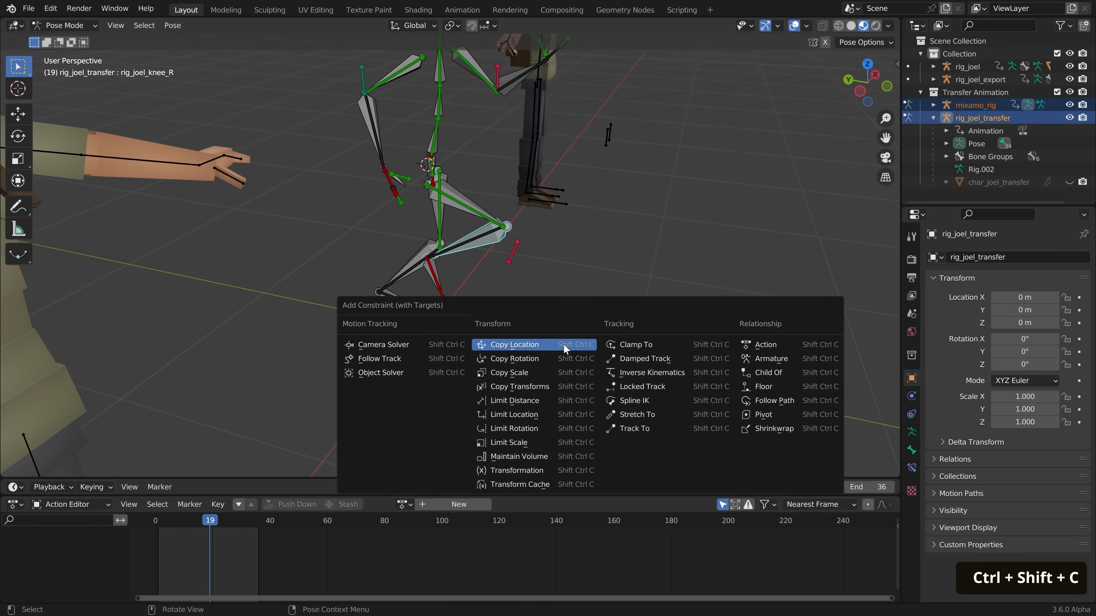
left_click(563, 343)
Add a Copy Location constraint to rig_joel_knee_L, targeting the rig_joel_leg_BOT_L bone of mixamo_rig
middle_click_drag(564, 344, 491, 258)
left_click(483, 261)
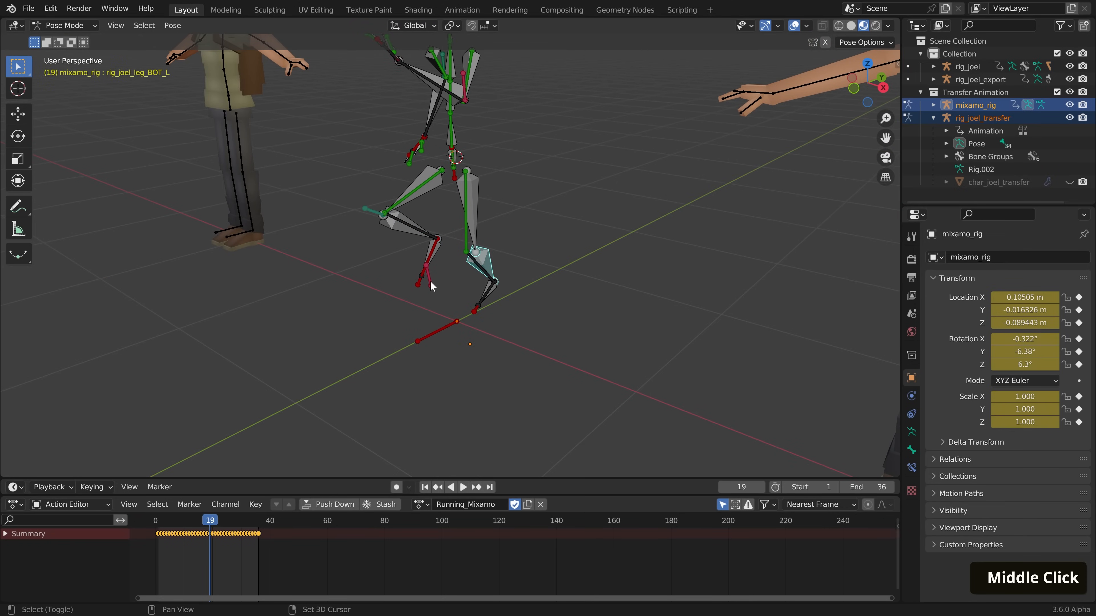
left_click(431, 283, "shift")
key("ctrl+shift+c")
left_click(432, 280)
middle_click_drag(432, 281, 510, 262)
key("a")
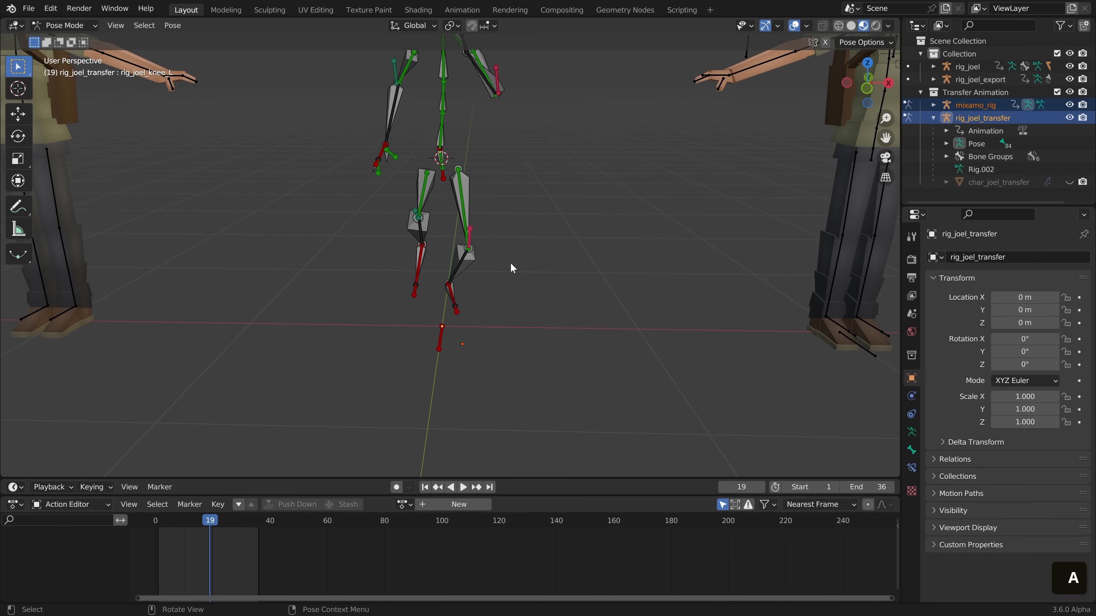
Play the animation on the constrained rig and unhide the char_joel_transfer mesh to check the run
middle_click_drag(487, 116, 470, 353, "shift")
left_click(464, 487)
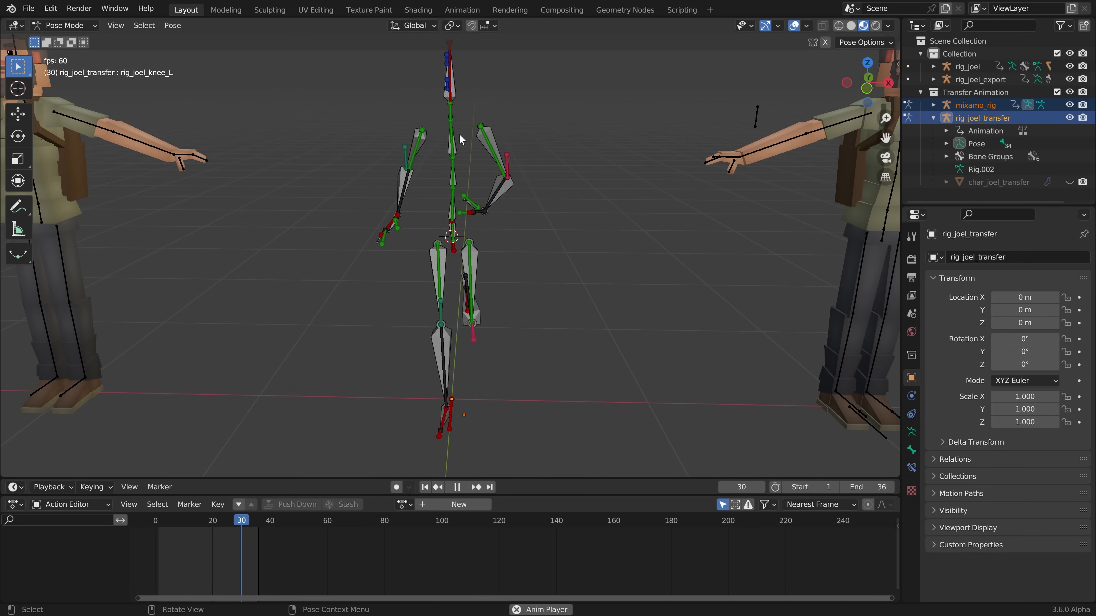
middle_click_drag(464, 367, 463, 337)
left_click(1069, 182)
scroll(544, 314, "down", 2)
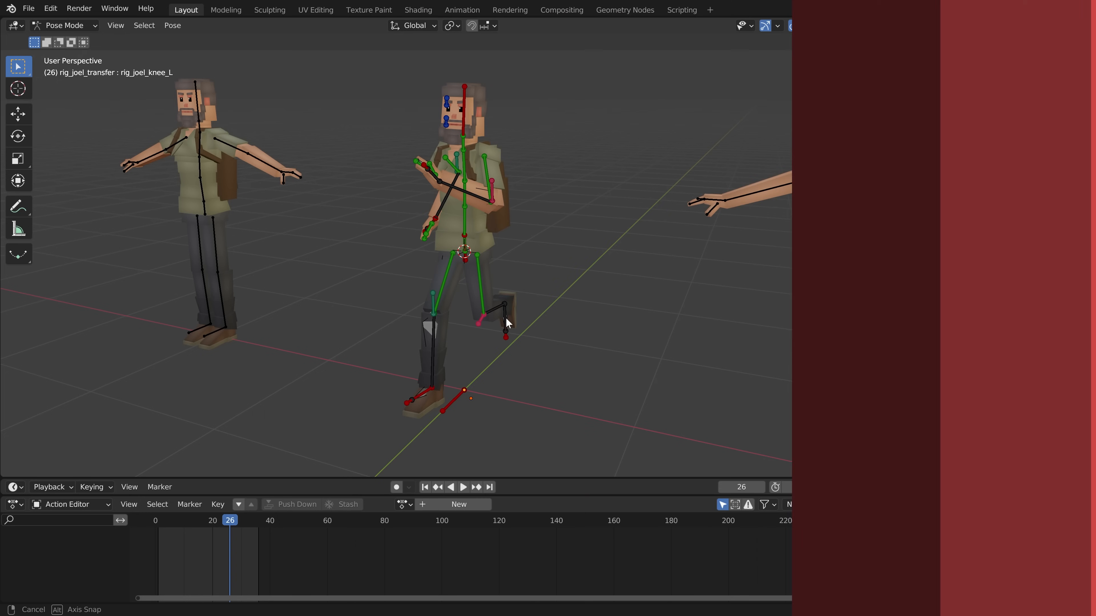
middle_click_drag(506, 318, 506, 318)
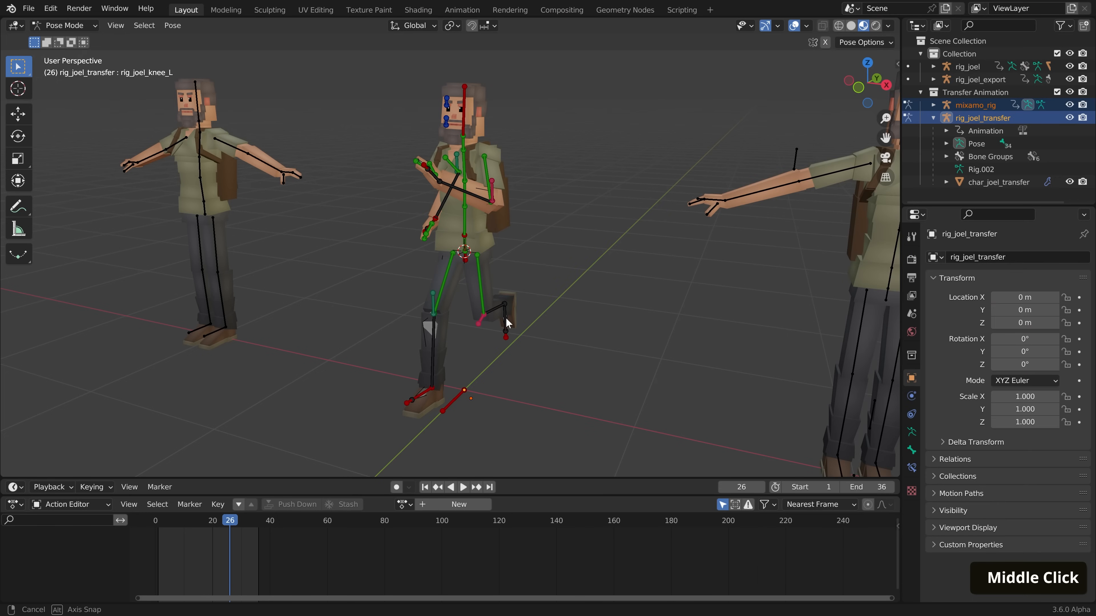
middle_click_drag(506, 317, 507, 319)
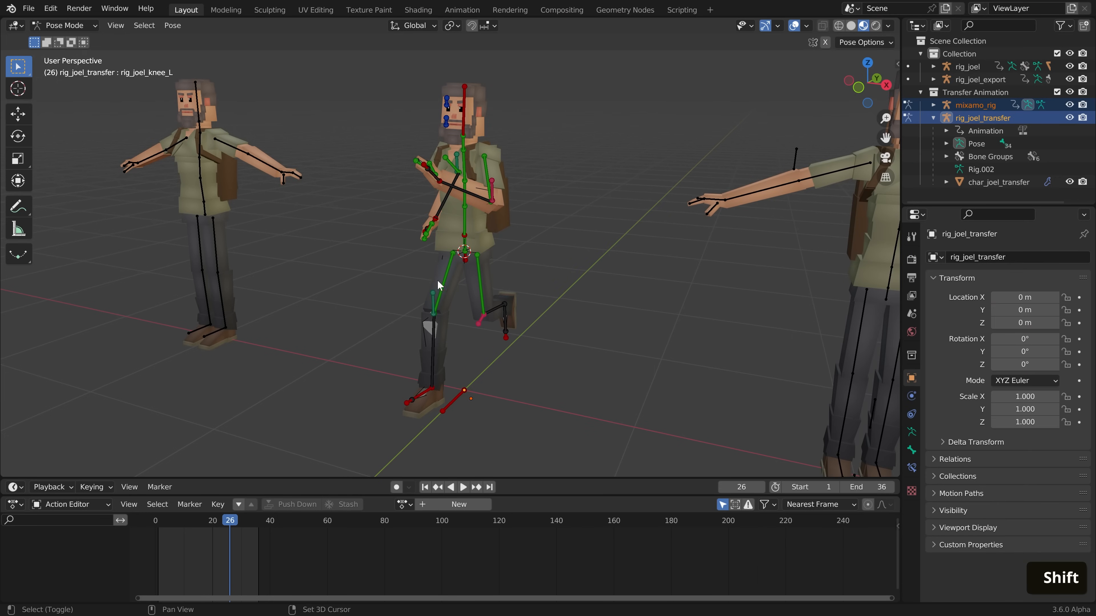
middle_click_drag(430, 295, 414, 262, "shift")
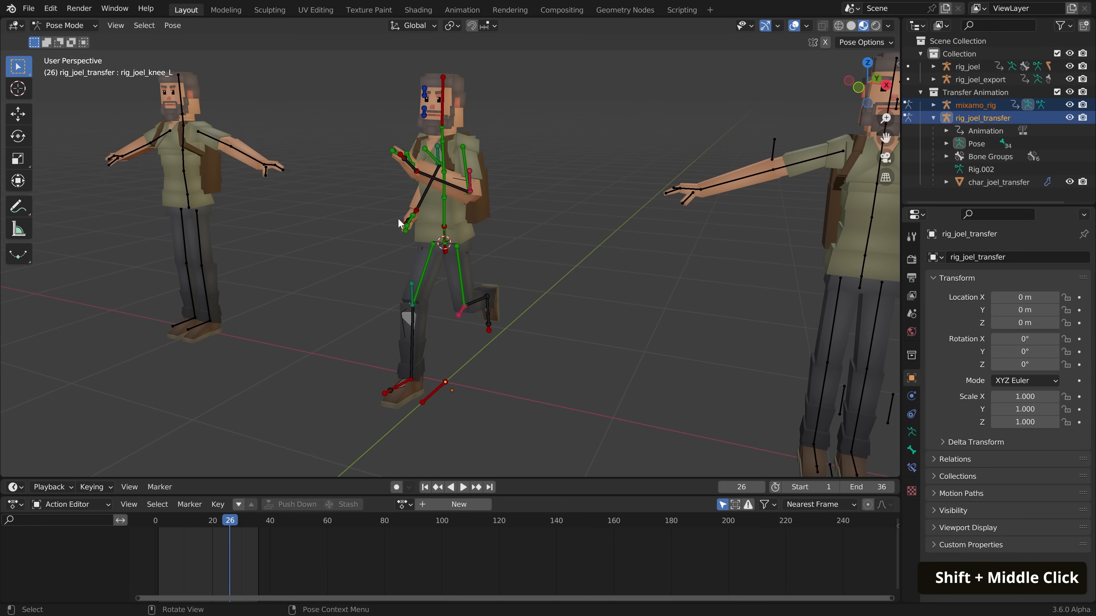
Return to Object Mode, clear the selection and hide mixamo_rig
key("ctrl+Tab")
left_click(280, 224)
key("a")
key("a")
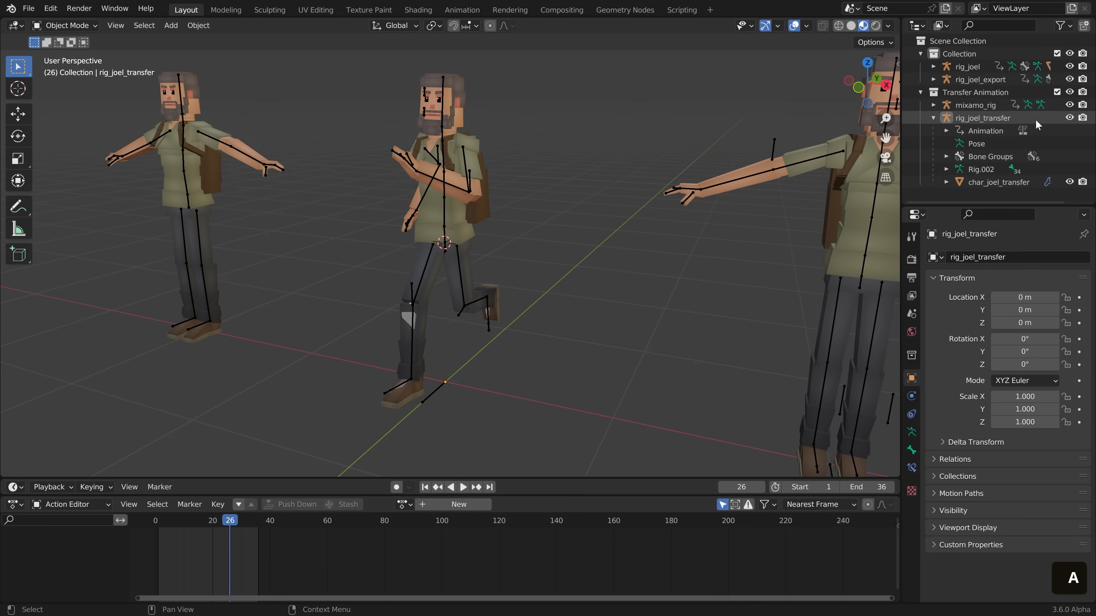
left_click(978, 108)
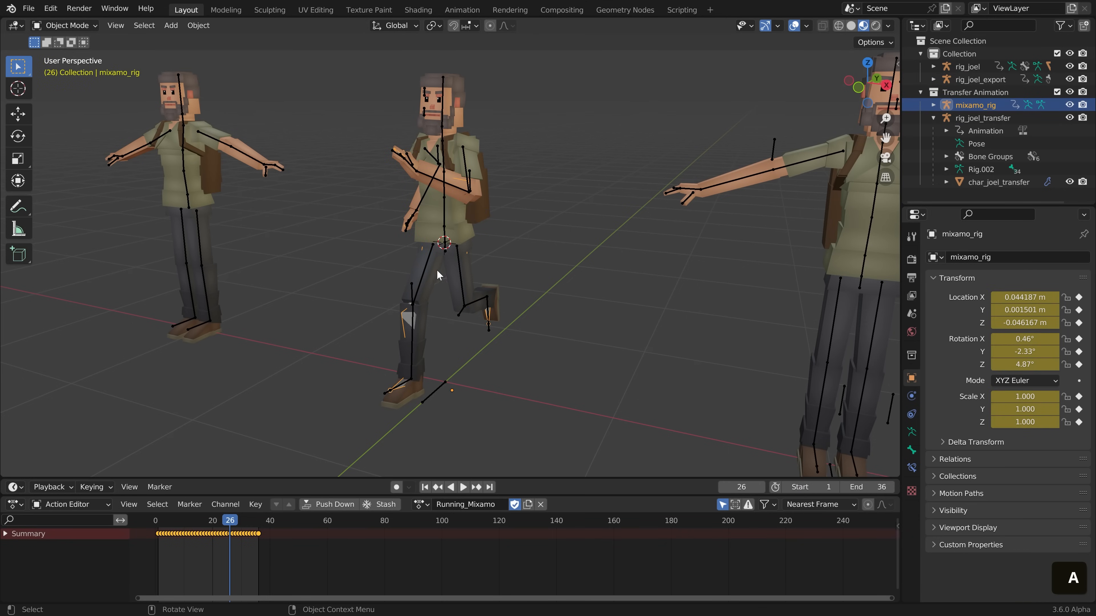
key("g")
right_click(530, 245)
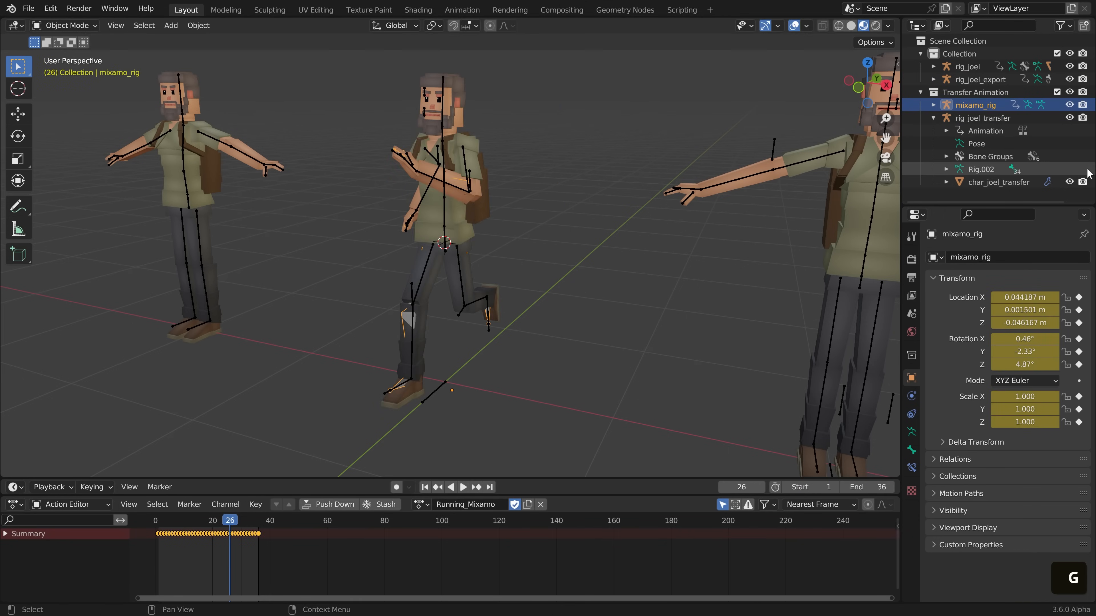
left_click(1070, 106)
Bake the action for all pose bones of rig_joel_transfer over frames 1 to 36 with Visual Keying and Clean Curves enabled
left_click(459, 257)
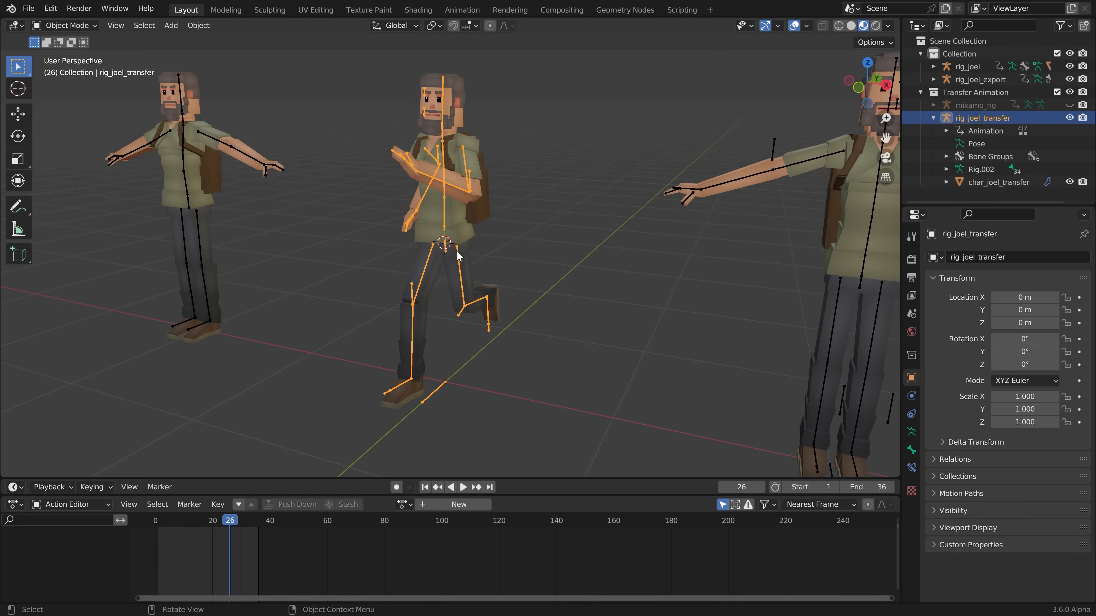
key("Tab")
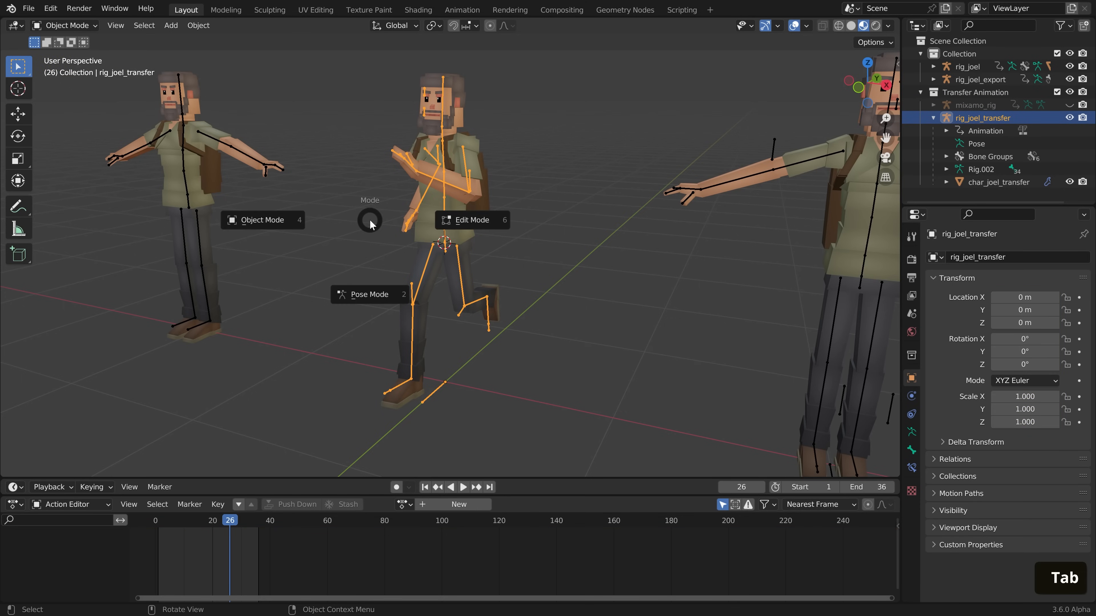
left_click(355, 285)
key("a")
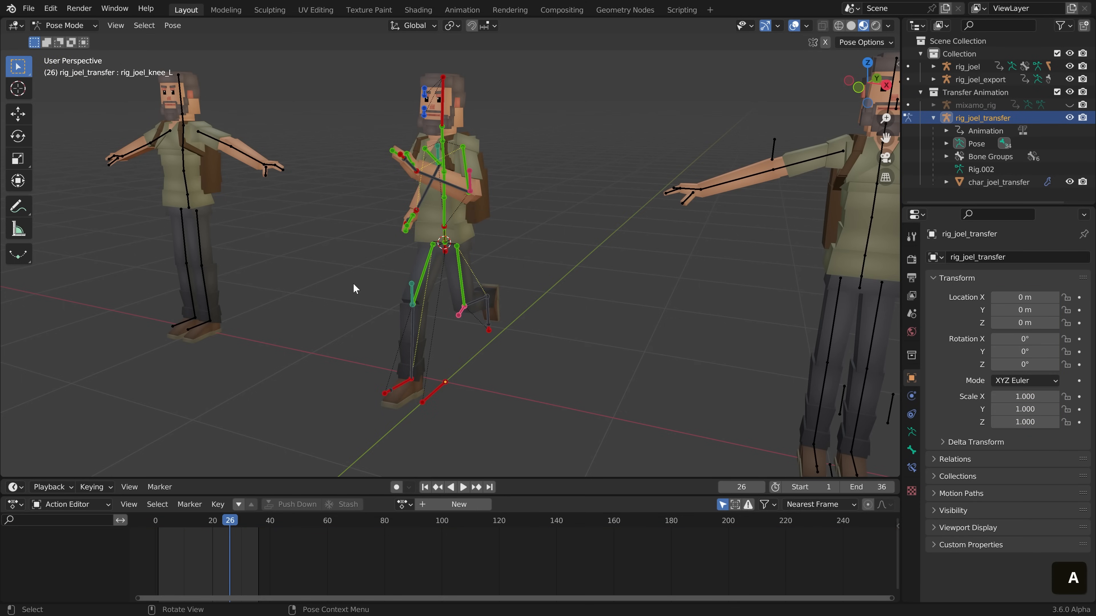
left_click(169, 27)
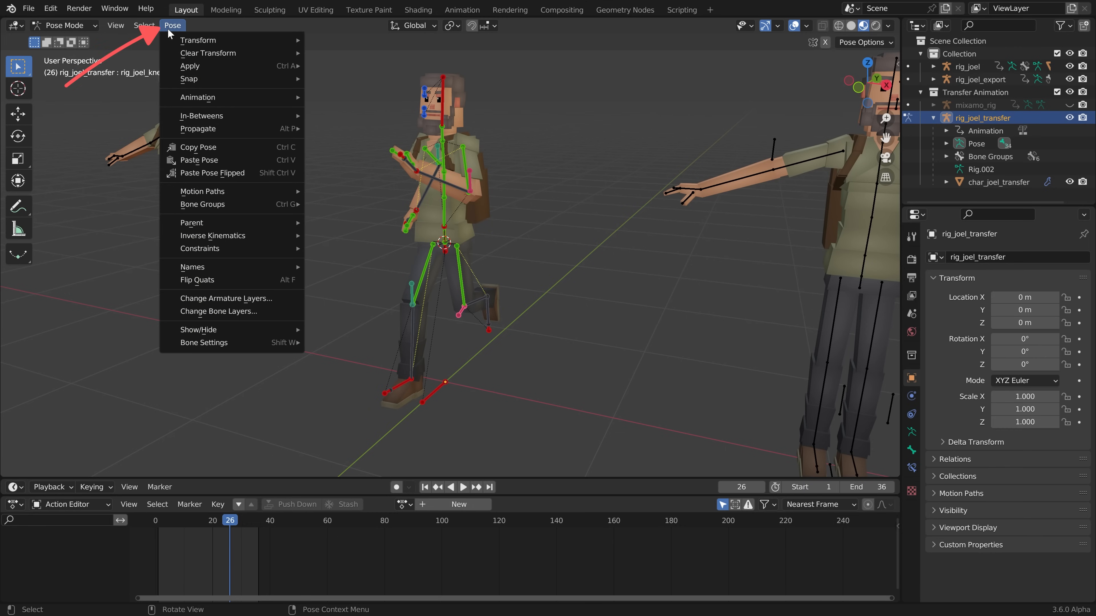
mouse_move(193, 97)
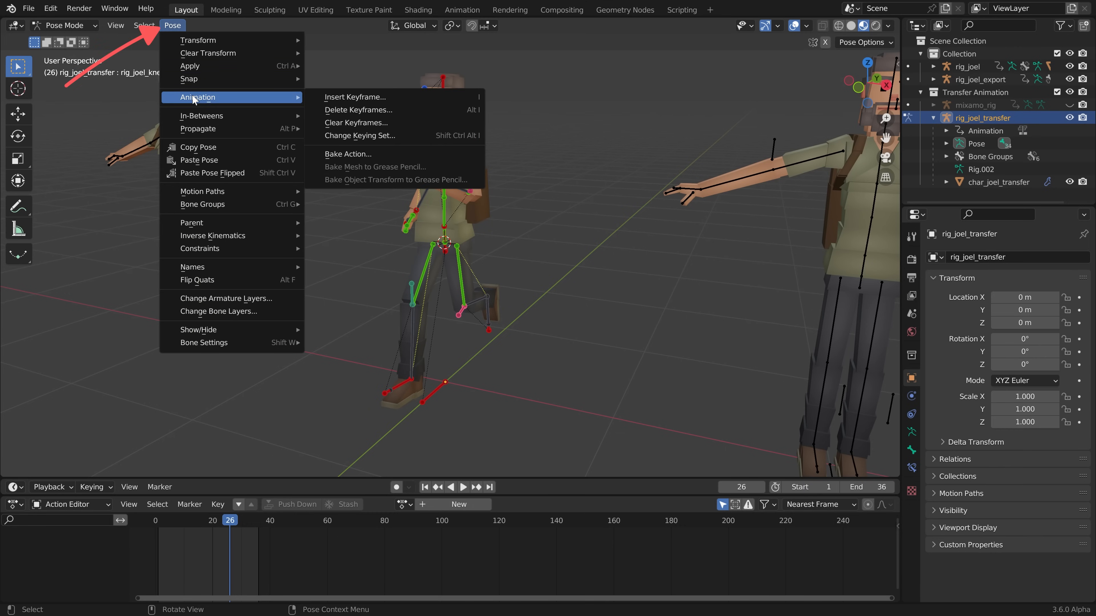
left_click(353, 151)
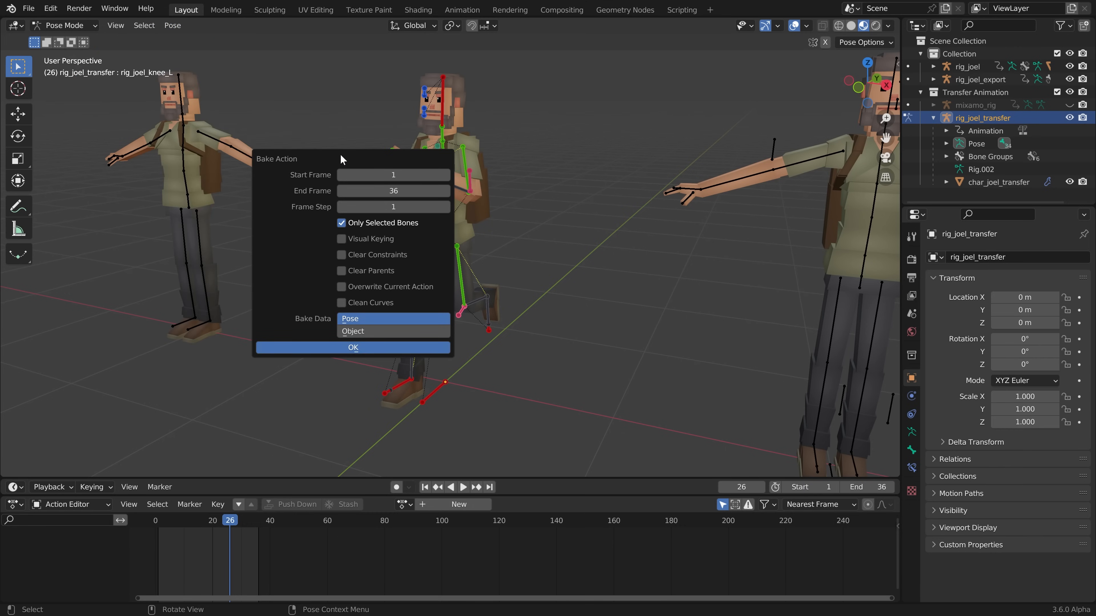
left_click_drag(340, 154, 612, 114)
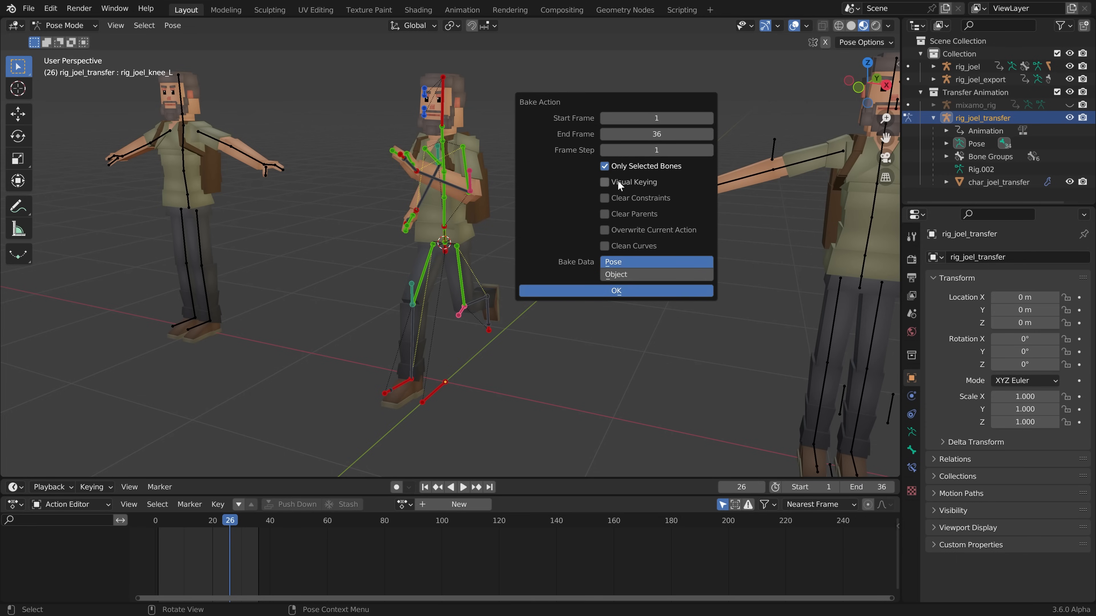
left_click(604, 182)
left_click(618, 247)
left_click(610, 296)
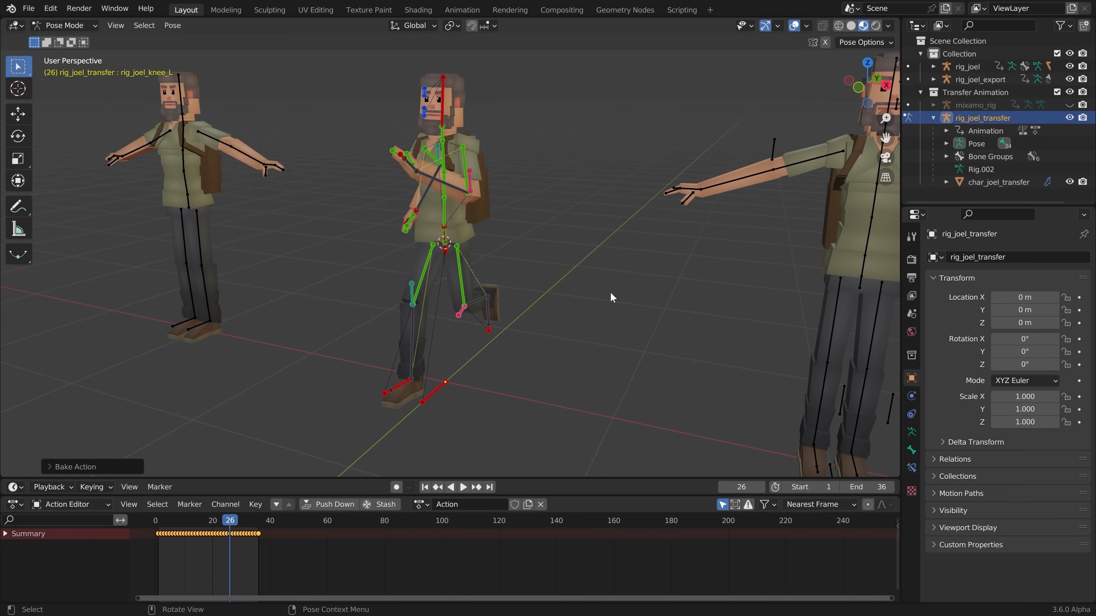
Rename the baked action as Running and give it a fake user
left_click(471, 506)
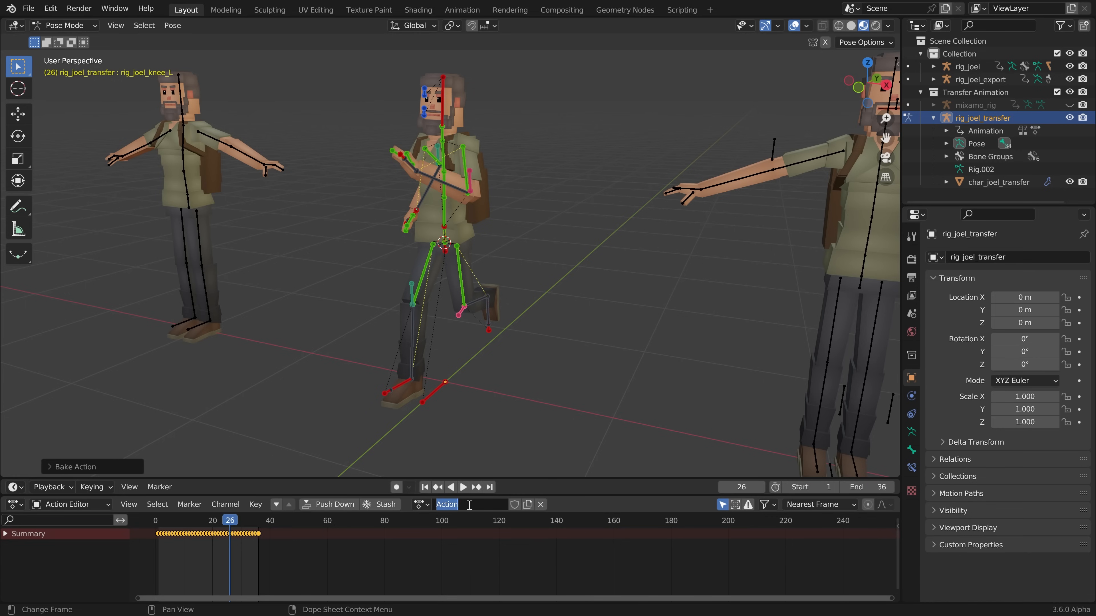
type("Running")
key("Return")
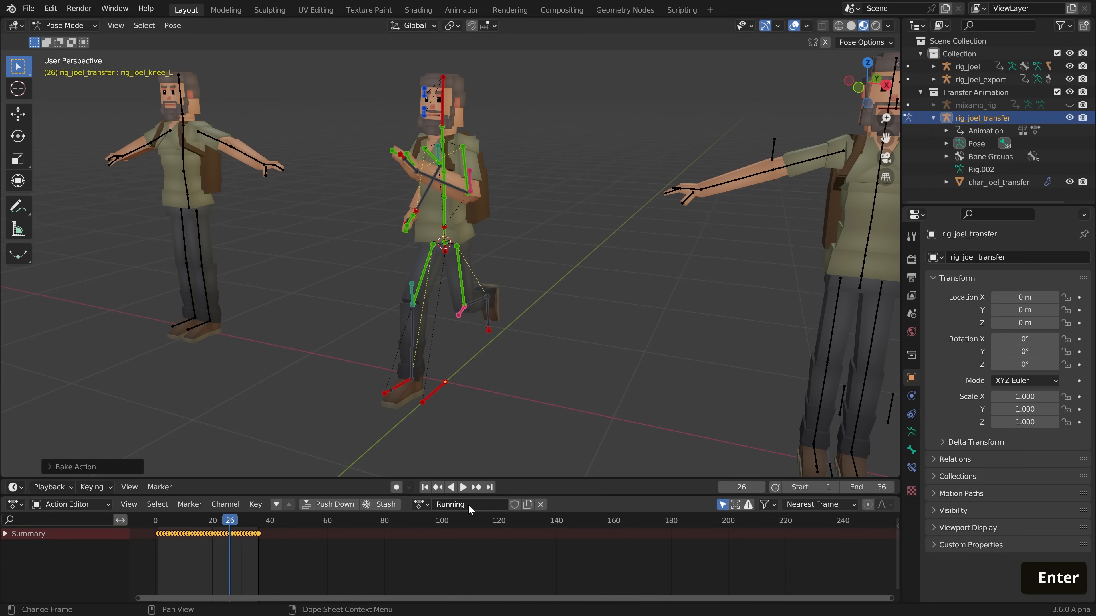
left_click(514, 504)
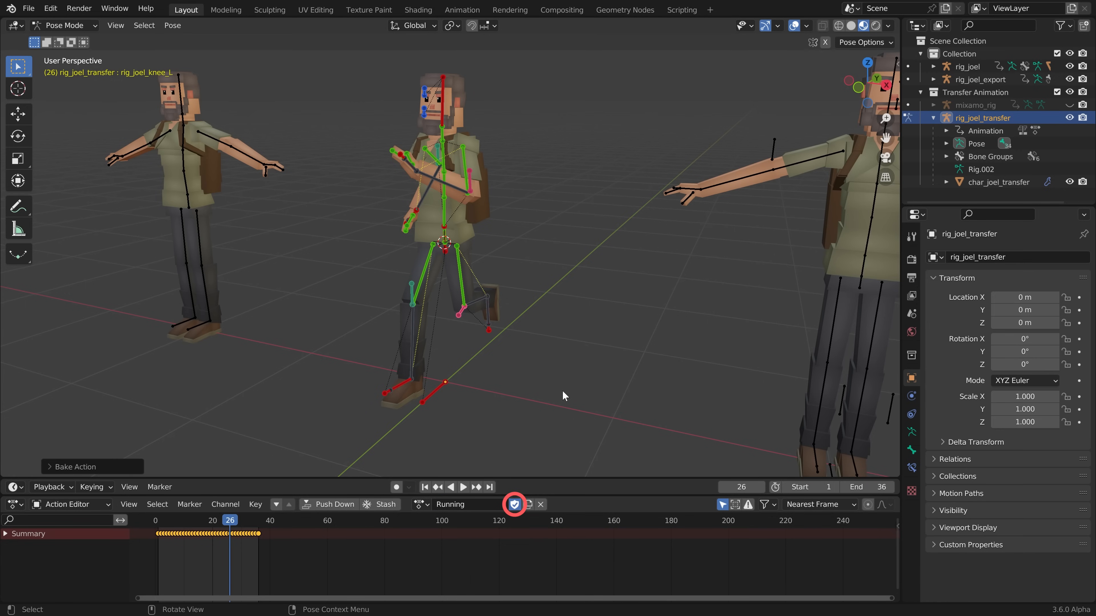
Return to Object Mode and assign the Running action to rig_joel
middle_click_drag(562, 391, 510, 353, "shift")
key("Tab")
scroll(587, 282, "down", 2)
middle_click_drag(588, 282, 529, 280, "shift")
left_click(585, 247)
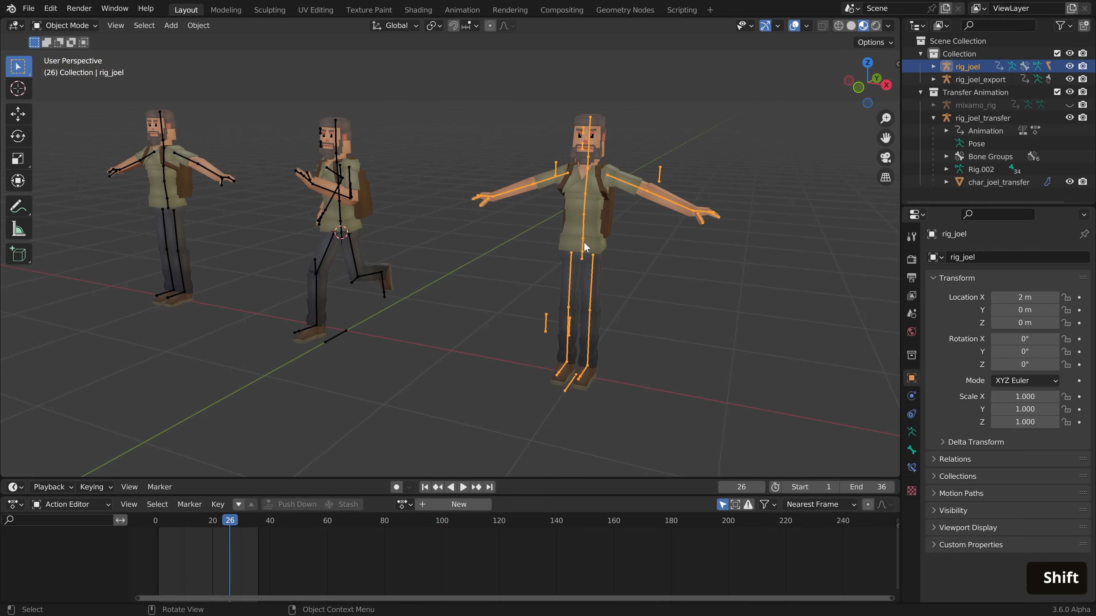
left_click(403, 504)
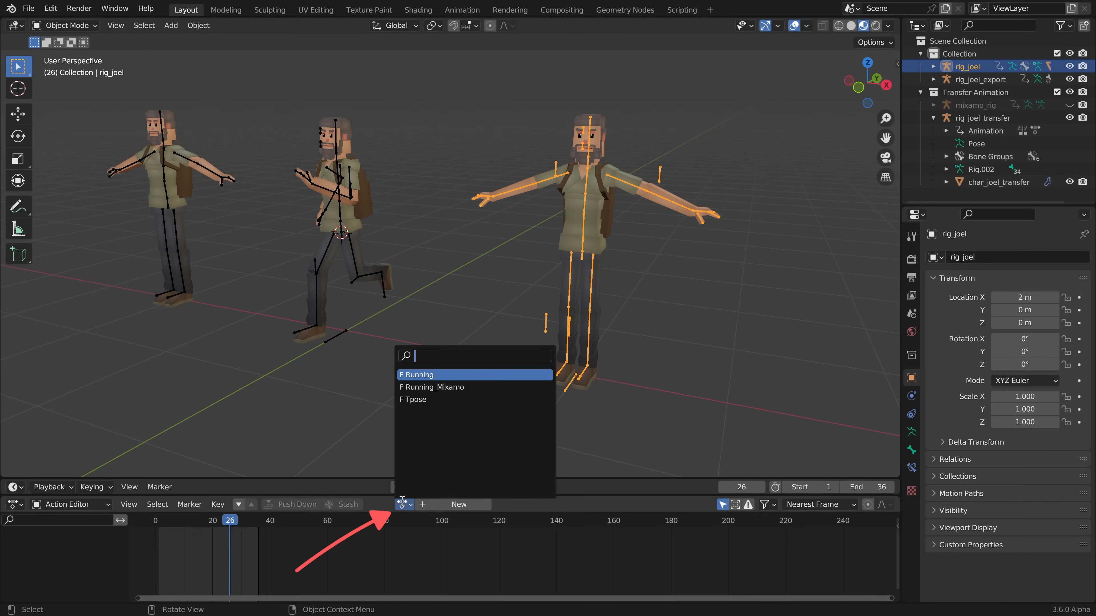
left_click(417, 375)
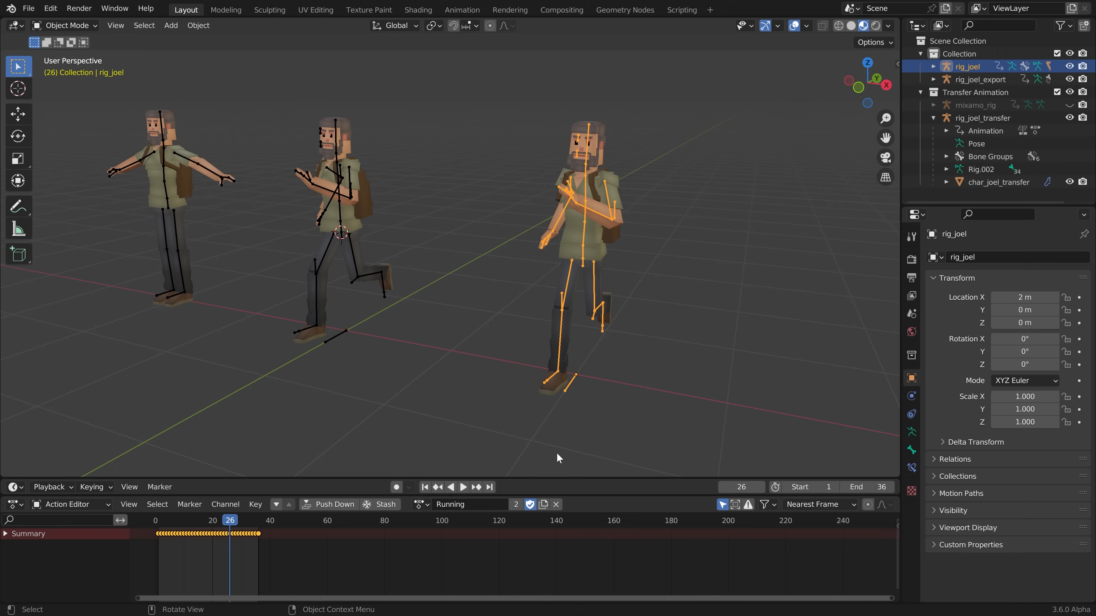
Play the Running action and compare the motion of rig_joel with rig_joel_transfer
left_click(463, 487)
left_click(640, 373)
middle_click_drag(660, 391, 625, 394)
scroll(603, 374, "down", 1)
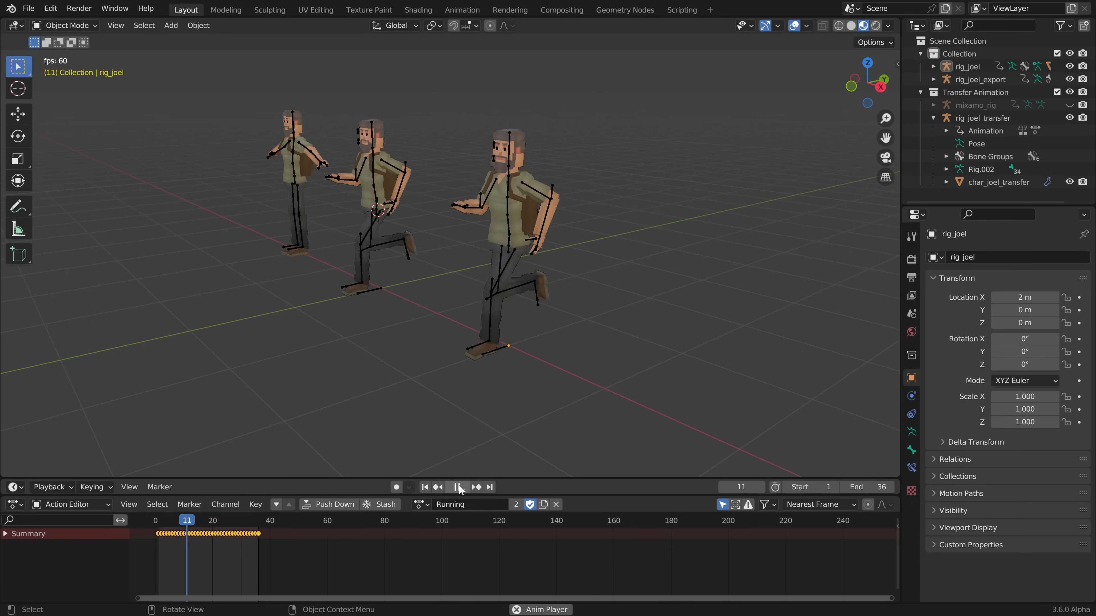
key("space")
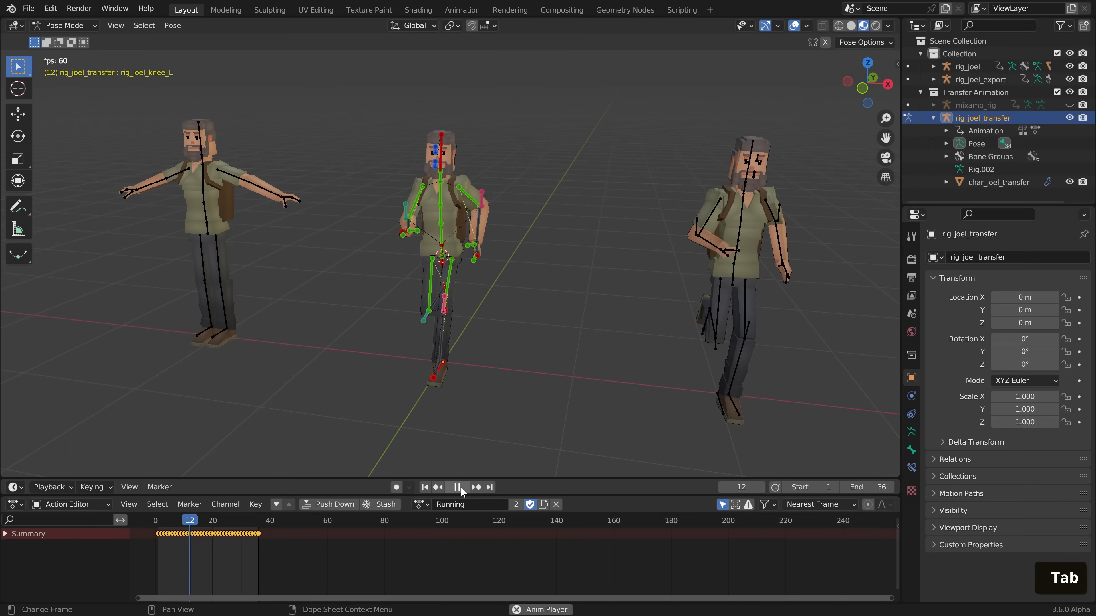
left_click(460, 489)
Try rotating the head bone and both hand IK bones of rig_joel_transfer in Pose Mode
left_click(446, 162)
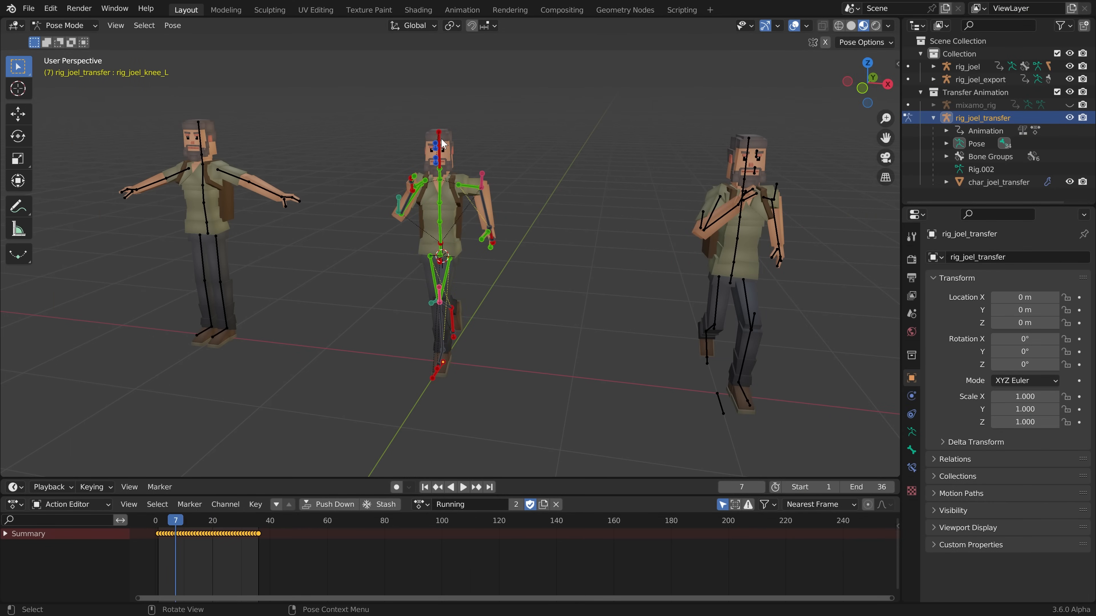
key("r")
right_click(422, 208)
scroll(402, 196, "up", 2)
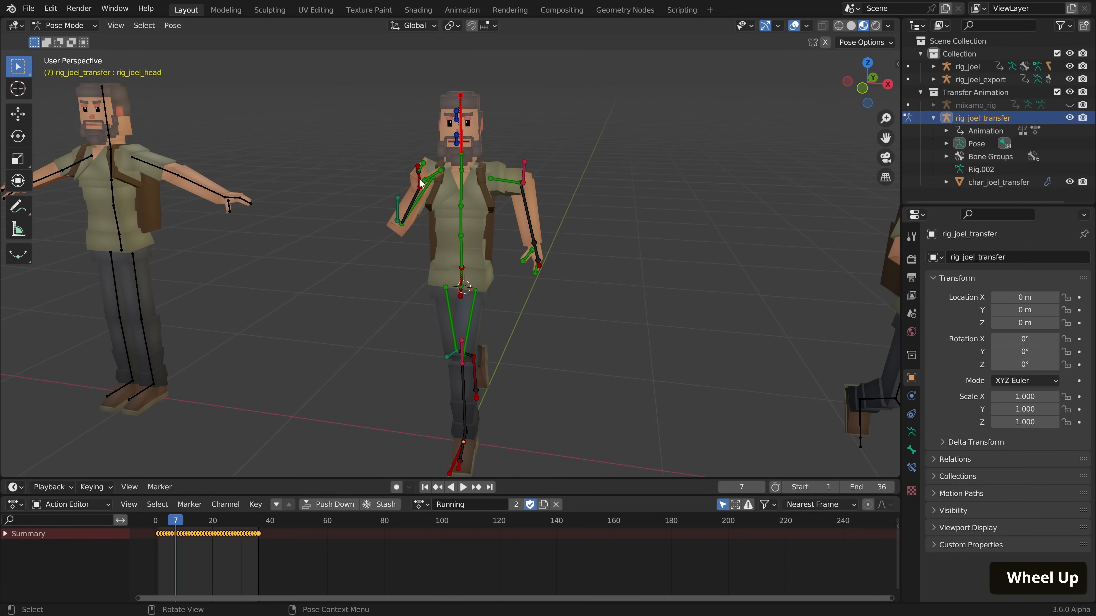
left_click(420, 179)
key("r")
key("r")
left_click(548, 257)
left_click(540, 267)
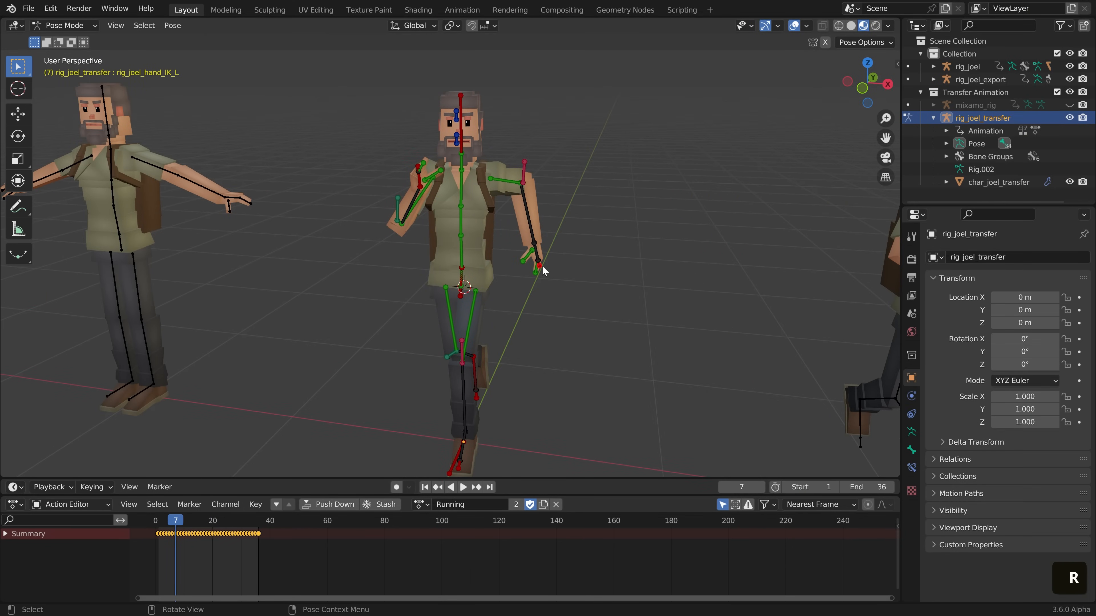
key("r")
left_click(561, 241)
Try rotating the rig_joel_hips_upper_body bone and the head bone of rig_joel_transfer
middle_click_drag(461, 299, 432, 287)
left_click(434, 290)
key("r")
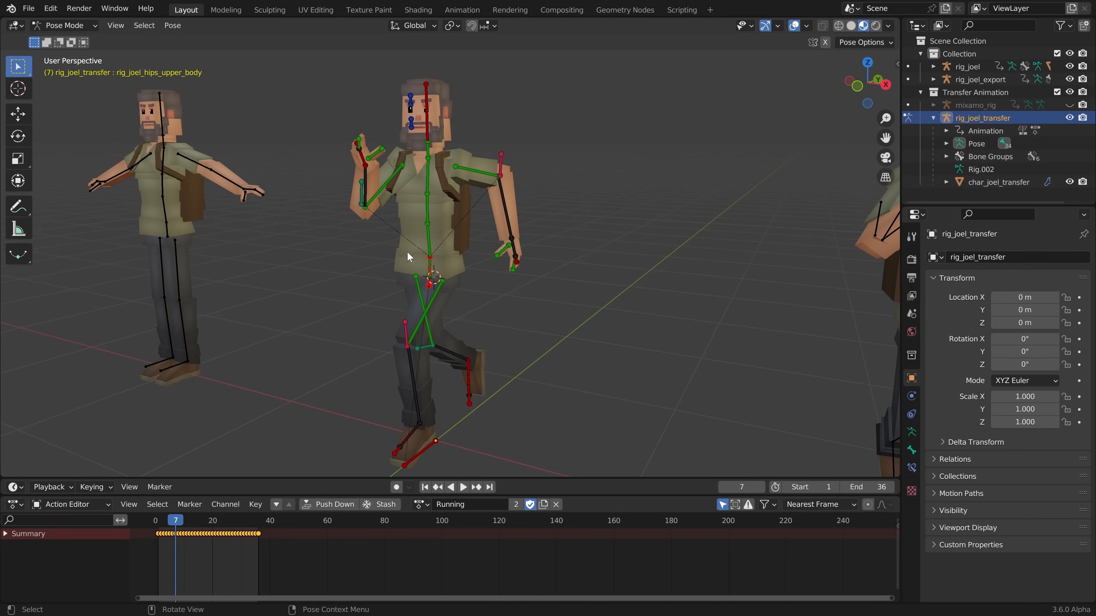
scroll(407, 251, "down", 1)
mouse_move(433, 257)
middle_mouse_down("shift")
mouse_move(387, 234)
mouse_move(444, 247)
middle_mouse_up("shift")
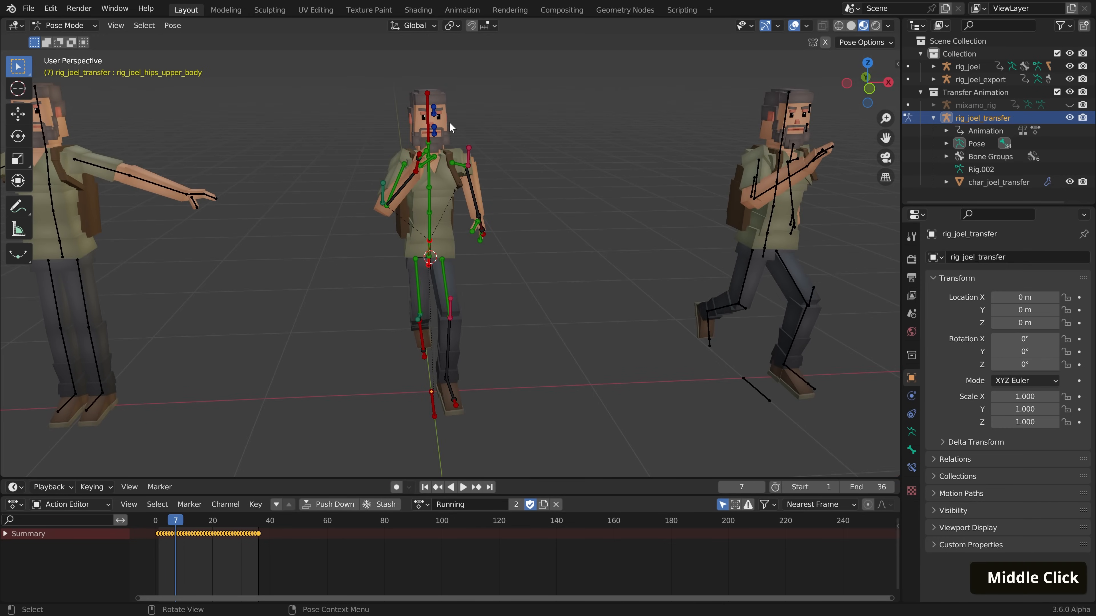
left_click(429, 117)
key("r")
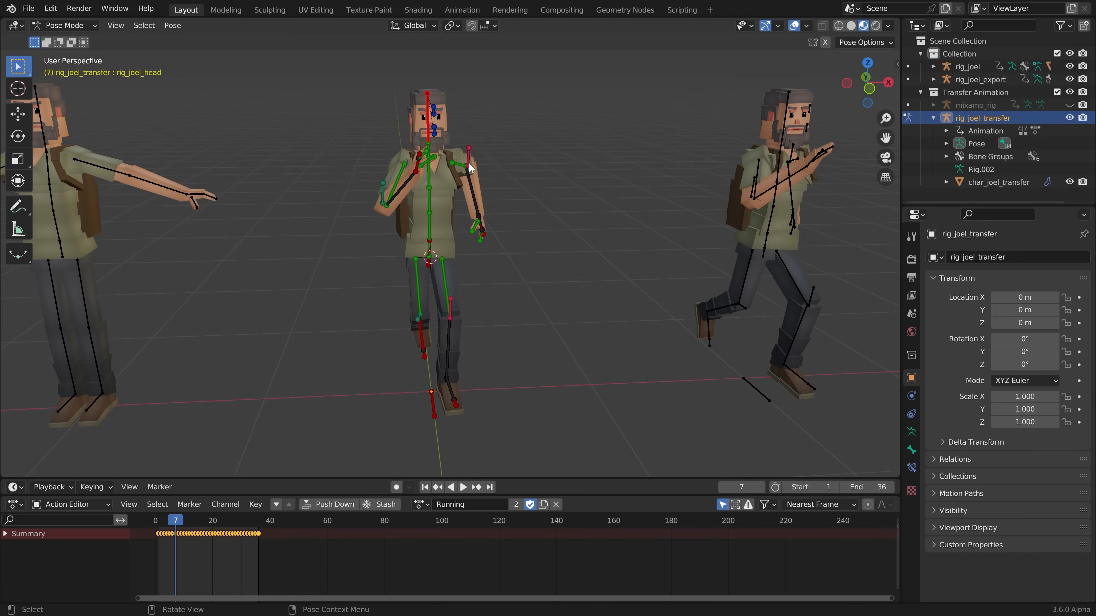
middle_click_drag(470, 167, 461, 166, "shift")
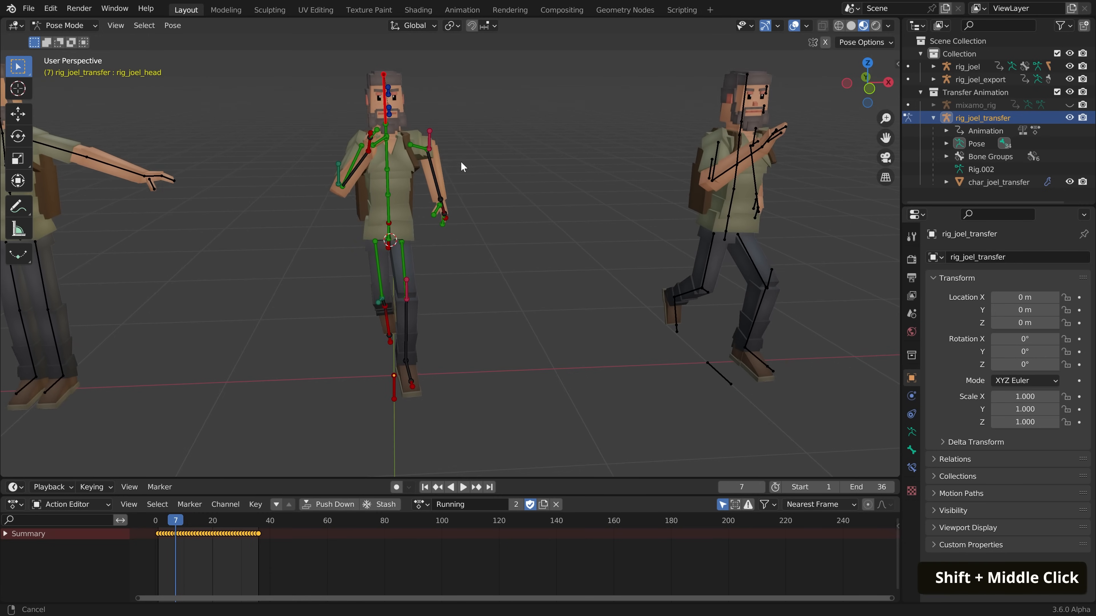
Select the foot IK, knee, hips, spine and head bones of rig_joel_transfer together
middle_click_drag(368, 153, 381, 155)
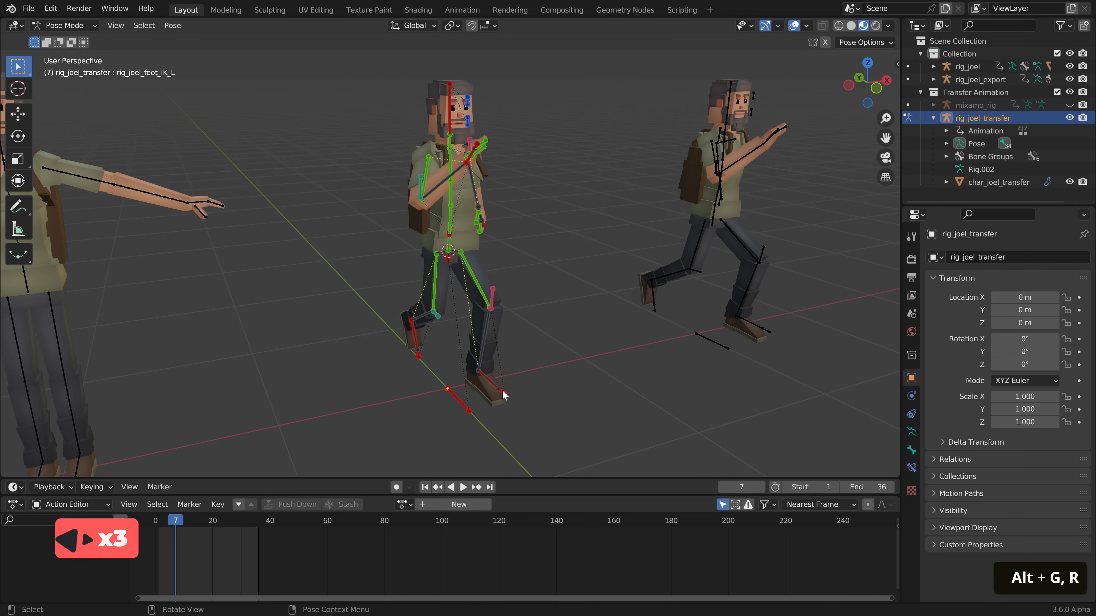
left_click(500, 392)
left_click(416, 359, "shift")
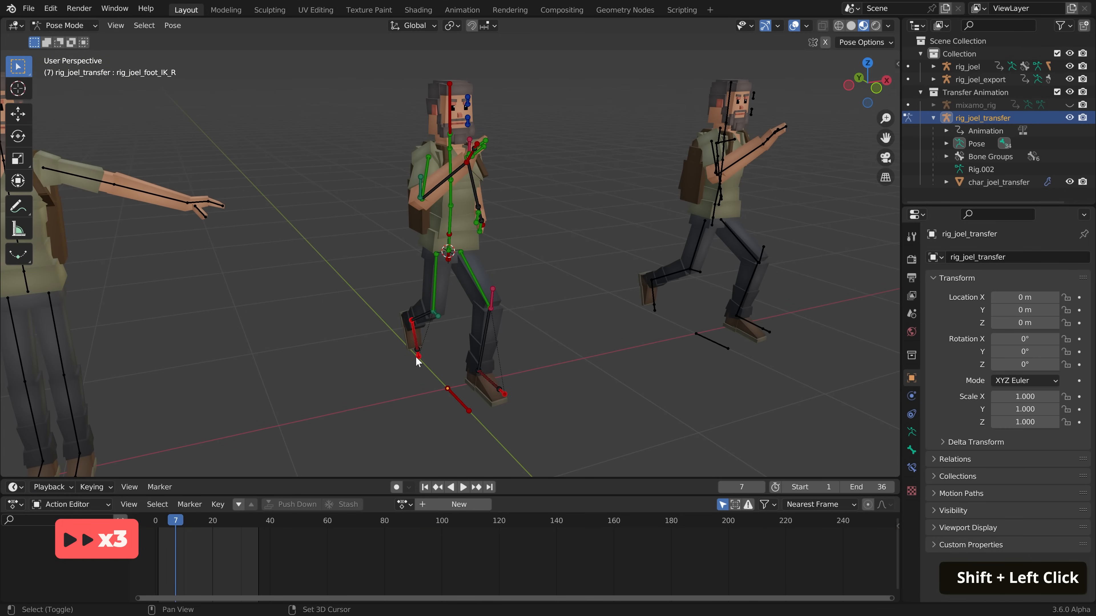
left_click(435, 312, "shift")
left_click(492, 298, "shift")
left_click(449, 255, "shift")
left_click(449, 214, "shift")
middle_click_drag(450, 215, 464, 265, "shift")
left_click(465, 242, "shift")
left_click(463, 210, "shift")
left_click(464, 164, "shift")
Add the elbow and hand IK bones to the selection and put rig_joel_transfer into Edit Mode
middle_click_drag(486, 215, 440, 216)
left_click(429, 240, "shift")
scroll(486, 224, "up", 2)
left_click(470, 177, "shift")
left_click(517, 269, "shift")
scroll(501, 215, "down", 2)
key("g")
right_click(418, 267)
key("Tab")
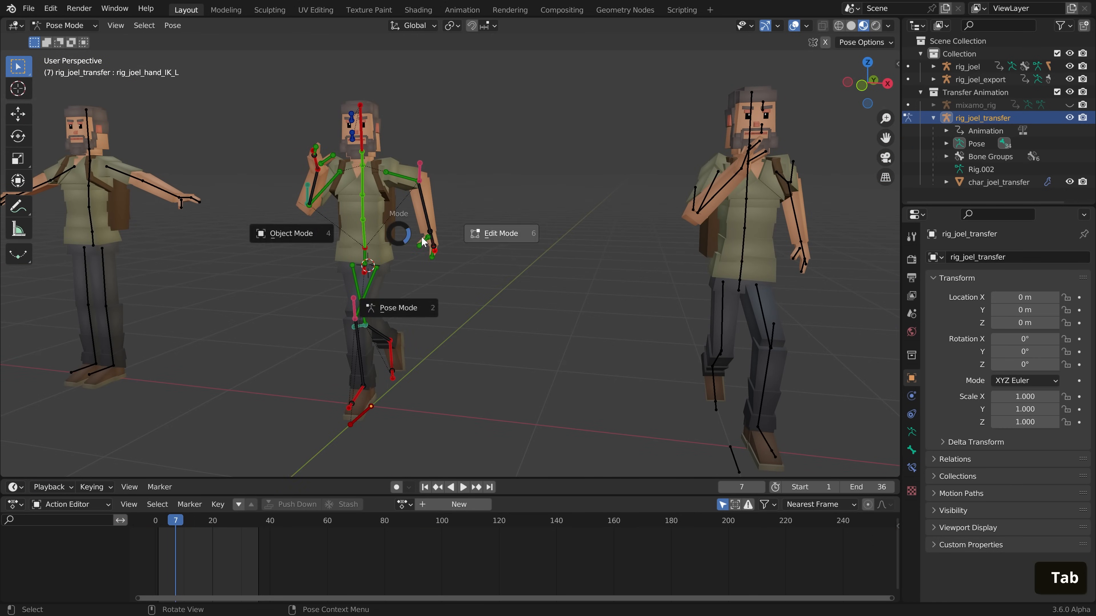
left_click(484, 238)
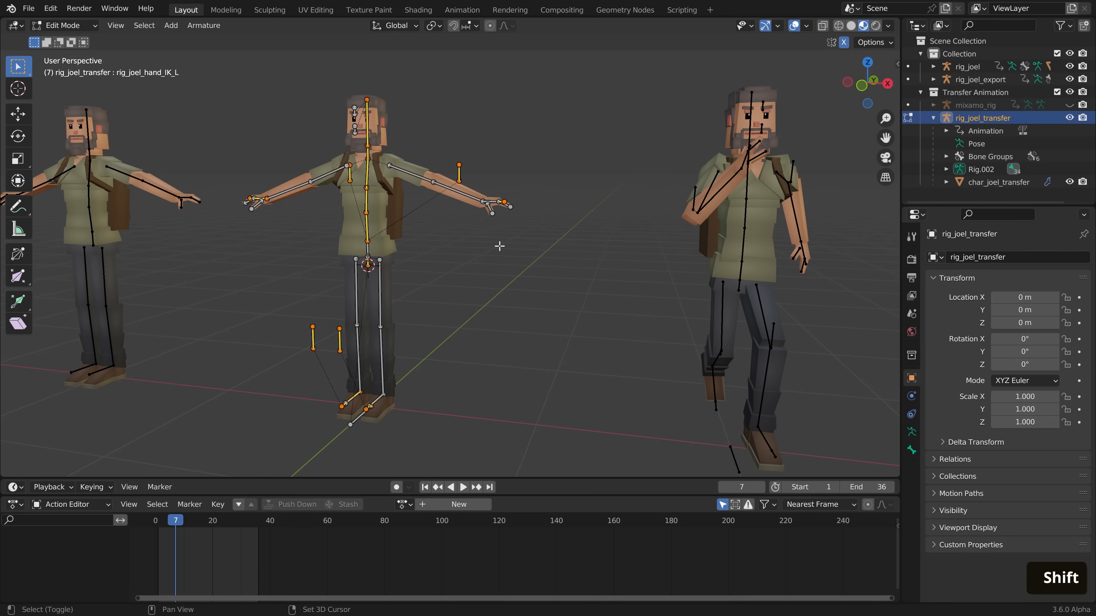
Duplicate the selected bones in place, move the copies to the empty third bone layer of the second row and show only that layer
key("shift+d")
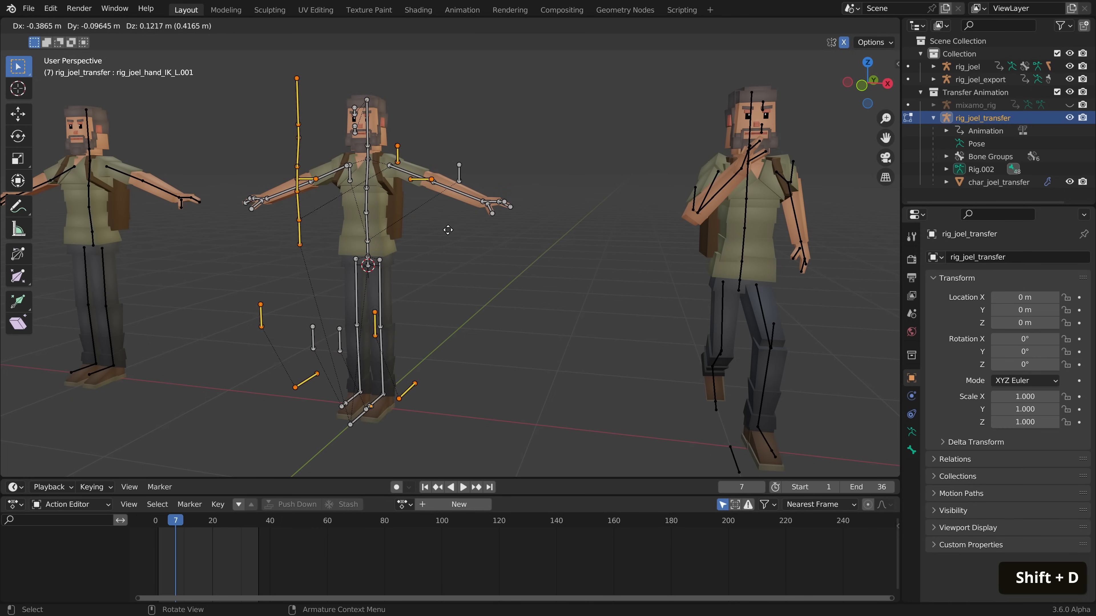
right_click(493, 235)
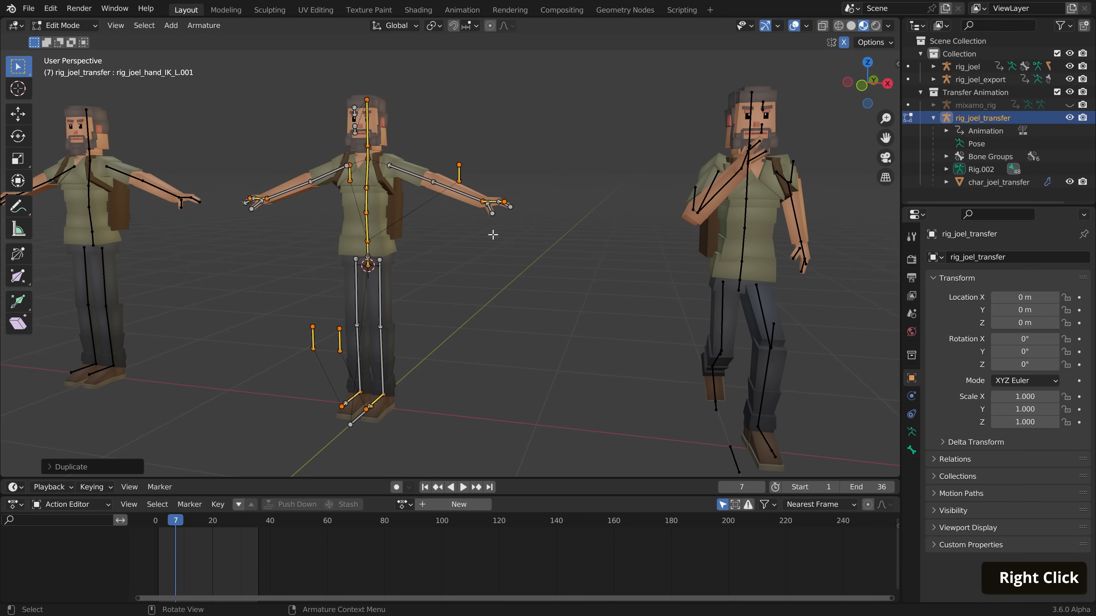
left_click(911, 431)
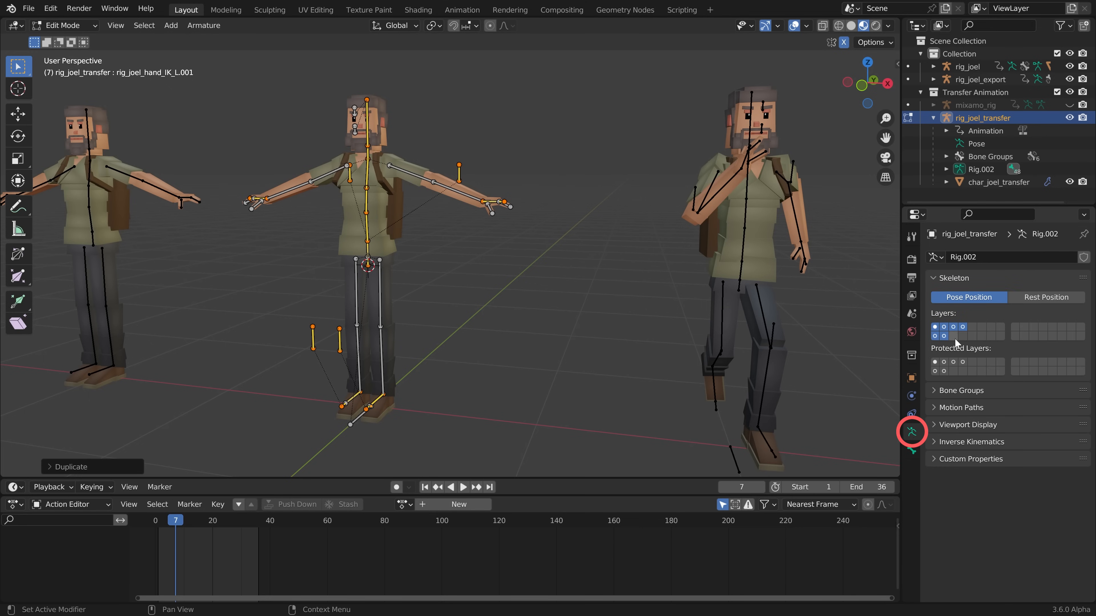
key("m")
left_click(405, 312)
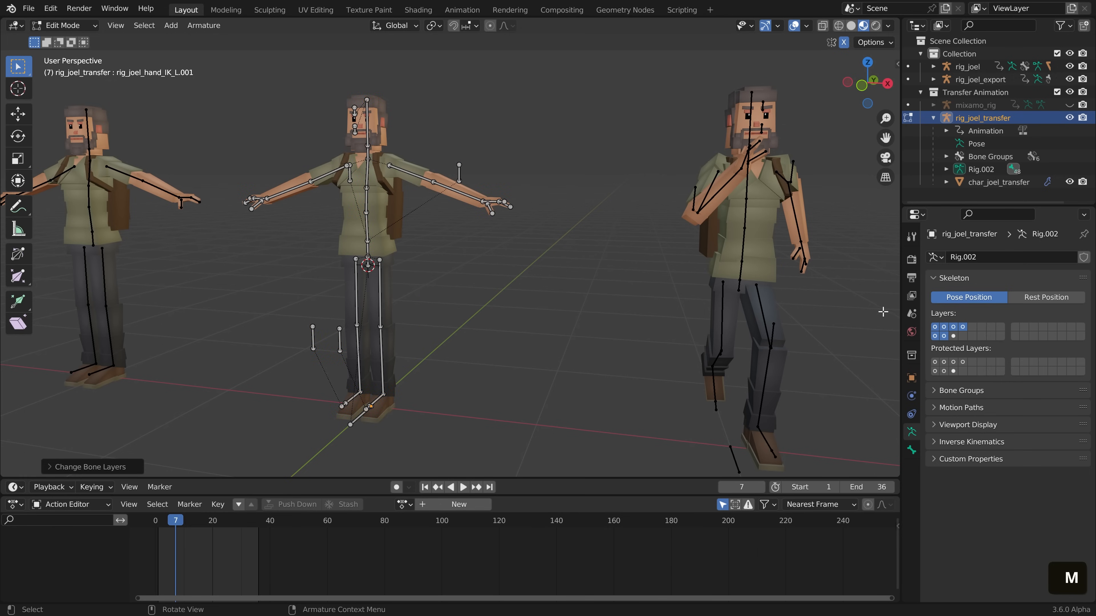
left_click(954, 336)
middle_click_drag(278, 258, 455, 232)
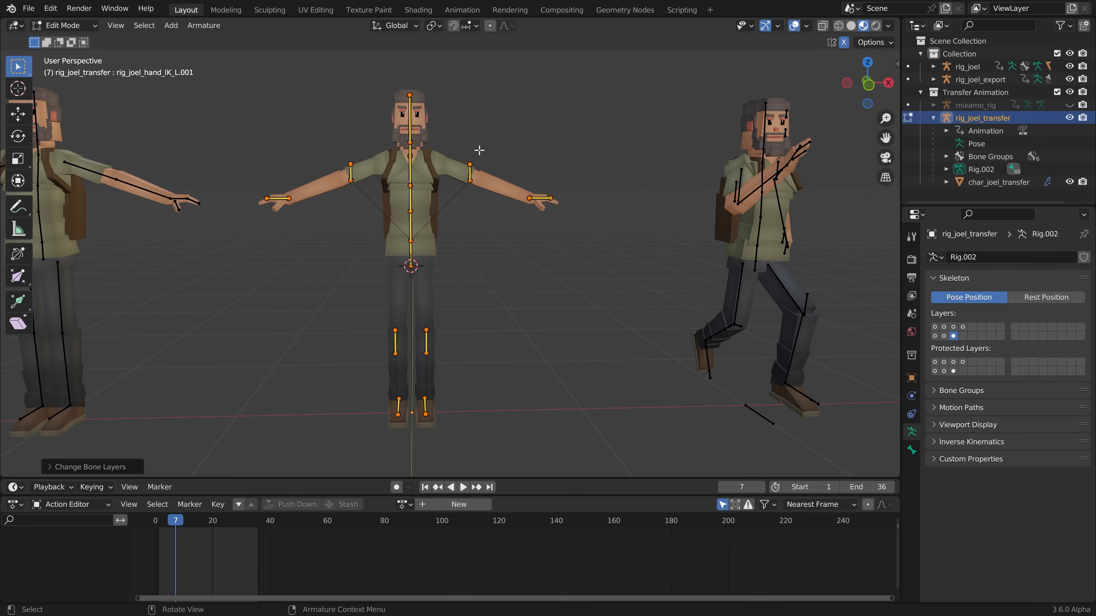
Batch-rename the selected duplicate bones, replacing ".001" with "_int", and check the names of the upper-body hips and head bones
left_click(912, 450)
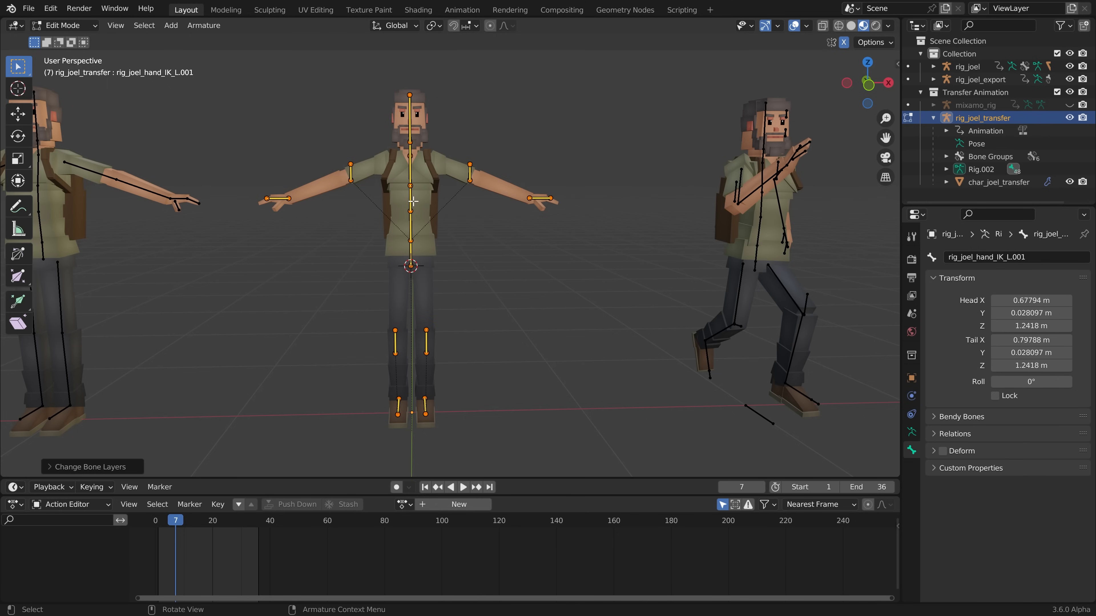
key("ctrl+F2")
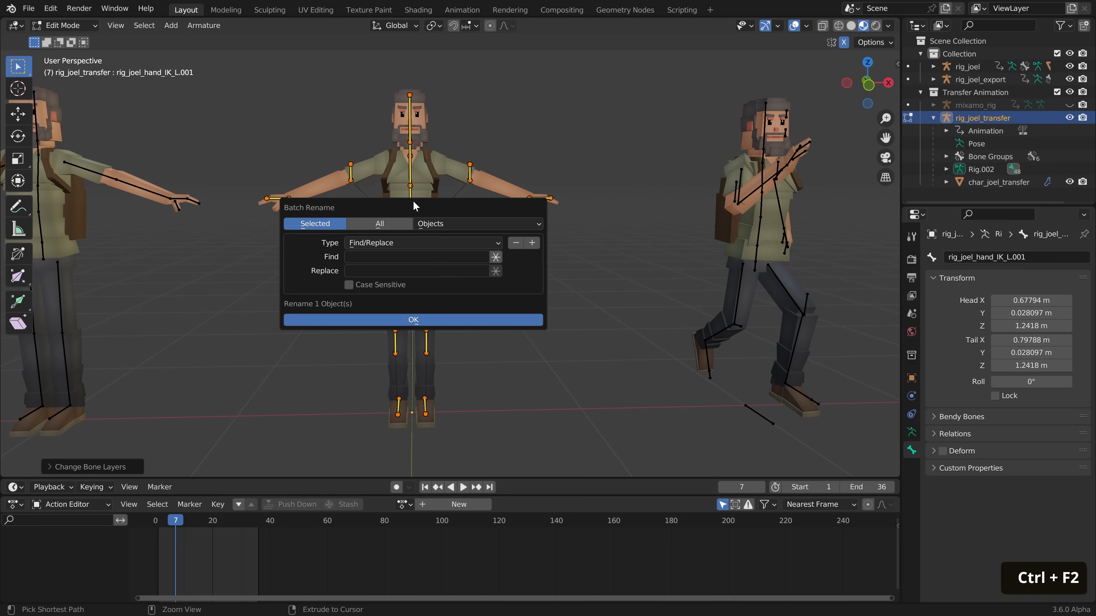
left_click(447, 224)
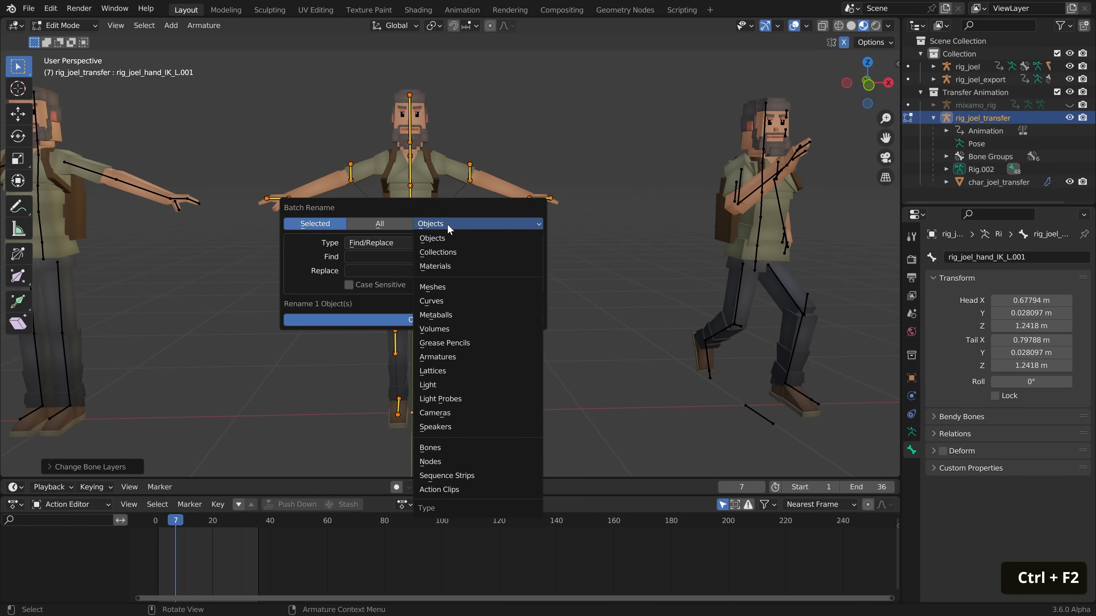
left_click(444, 447)
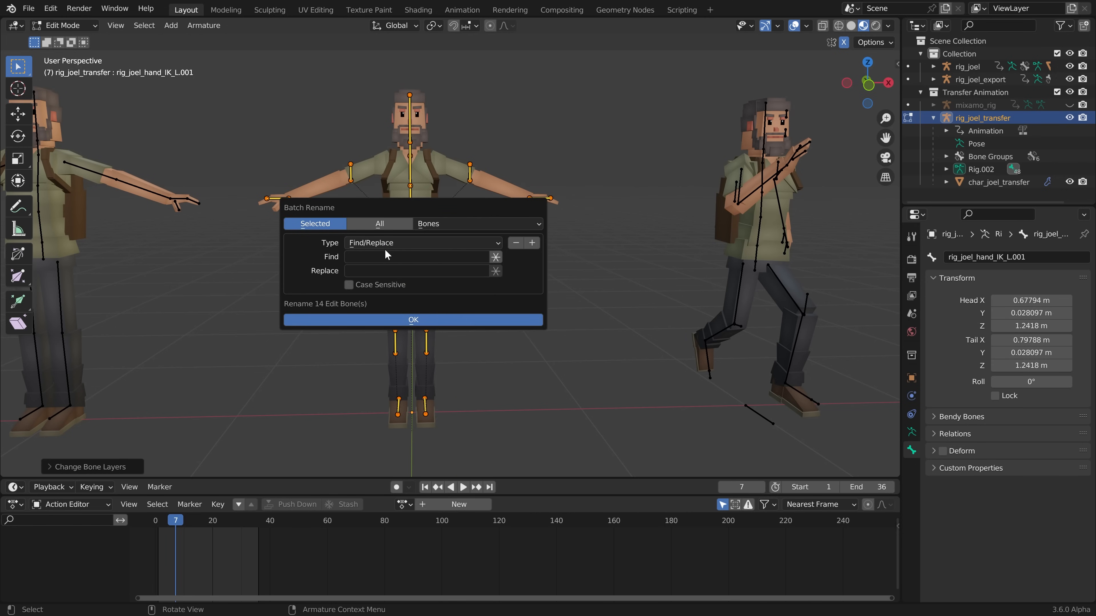
type(".001")
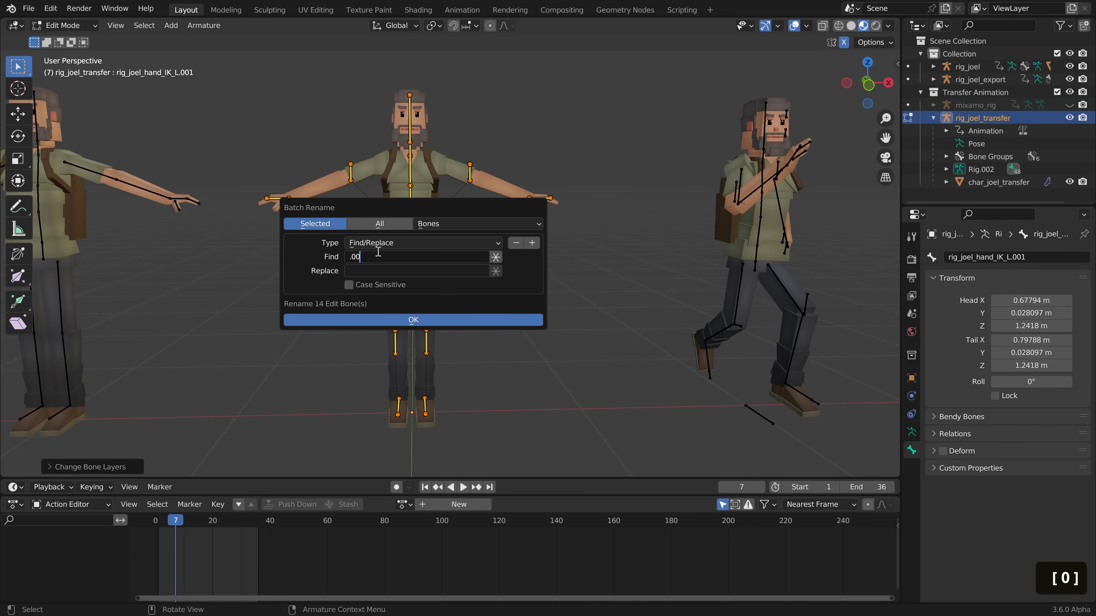
key("Return")
key("BackSpace")
left_click(374, 272)
type("_")
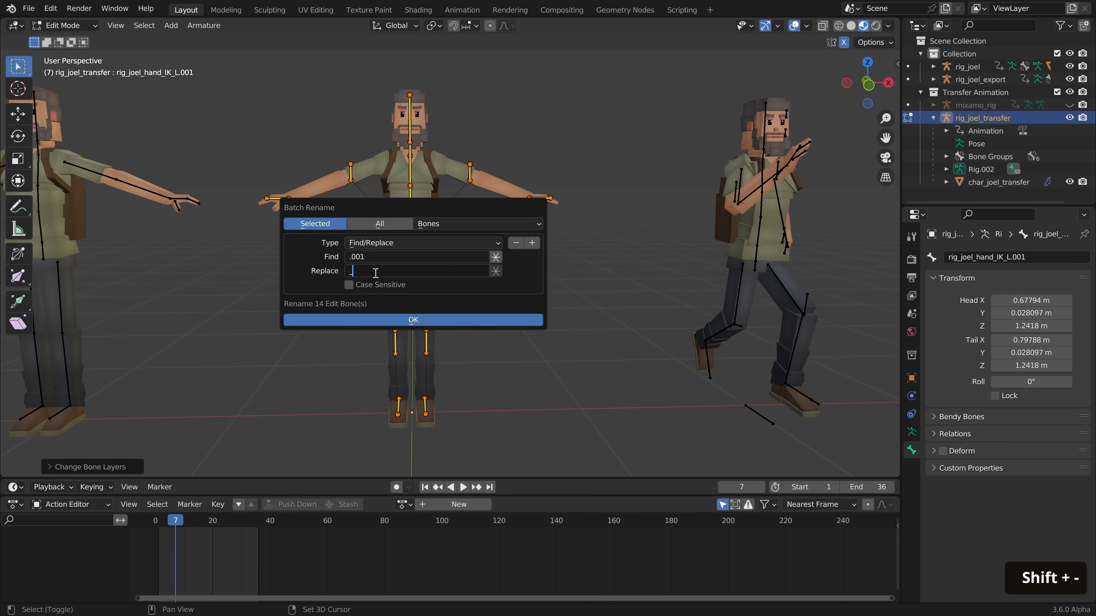
type("int")
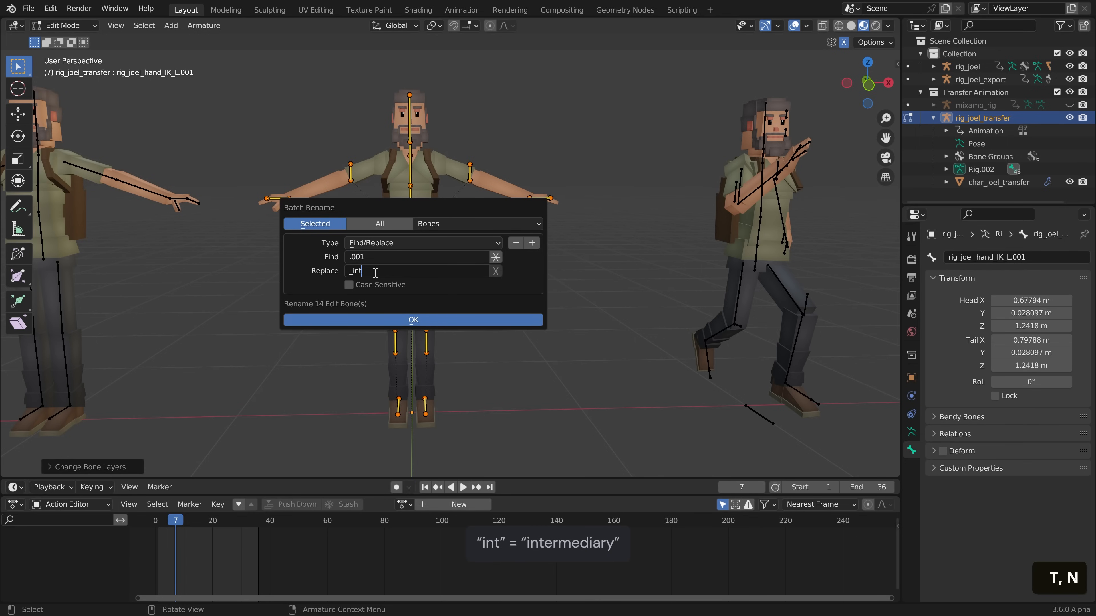
key("Return")
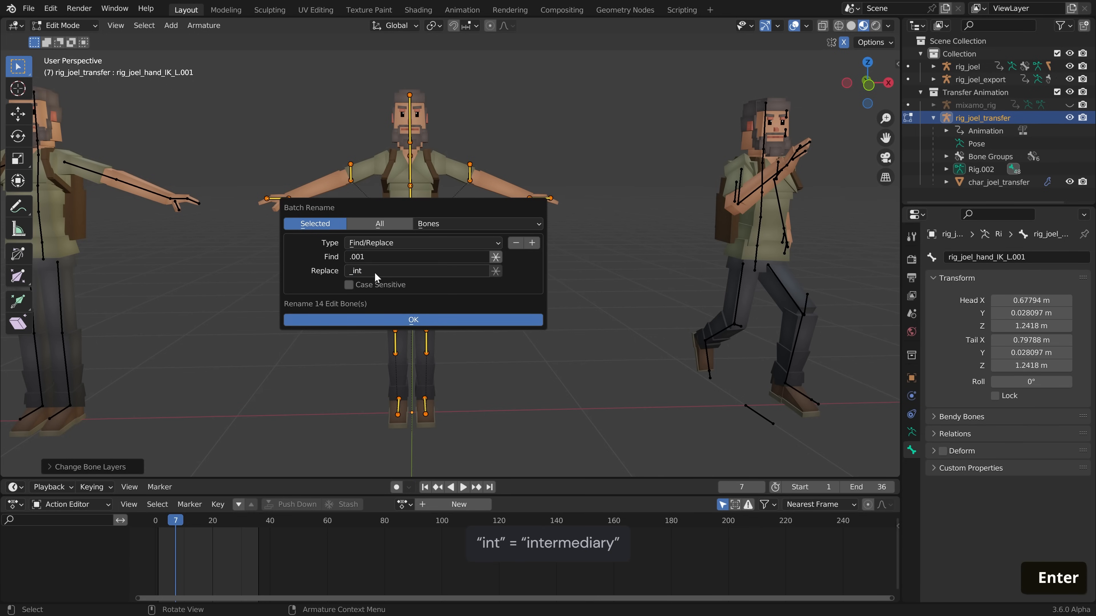
left_click(409, 319)
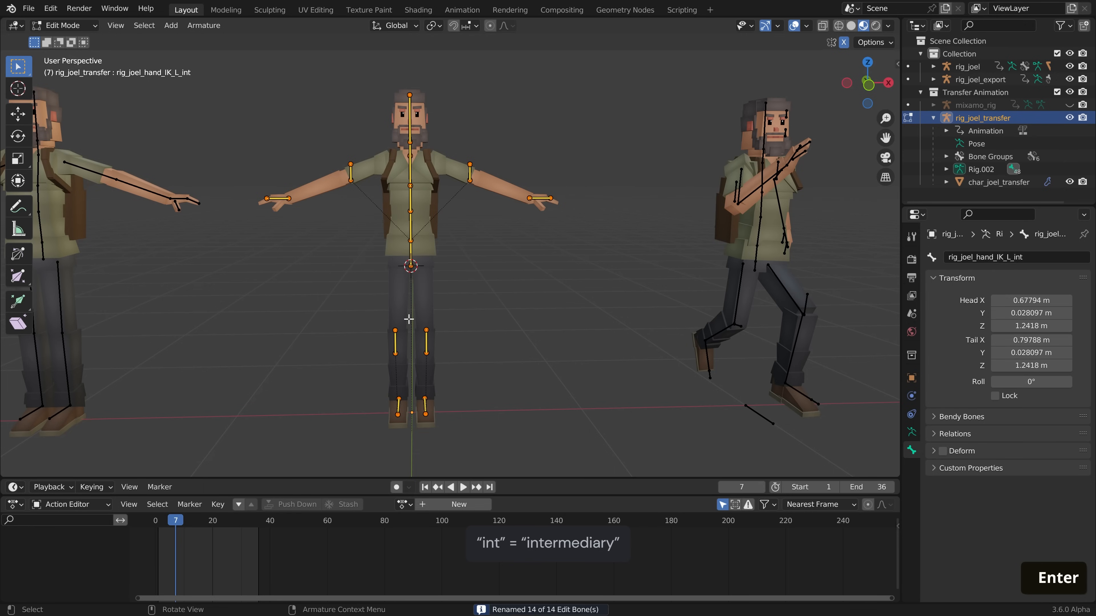
left_click(412, 253)
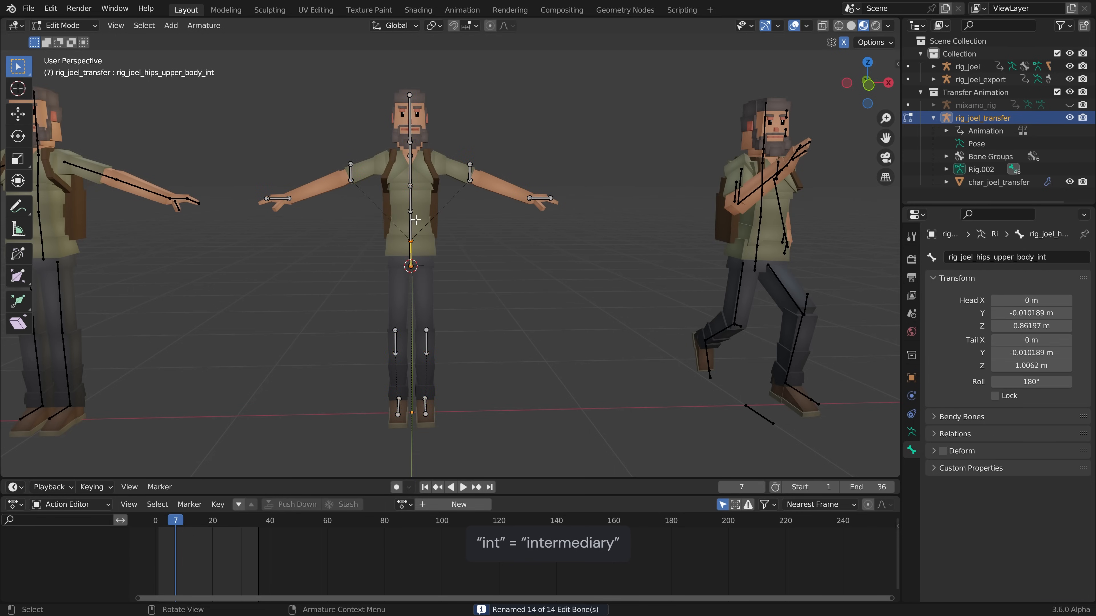
left_click(412, 123)
Select all the _int bones, switch to Pose Mode and add a bone group named "int"
middle_click_drag(412, 124, 319, 234)
key("a")
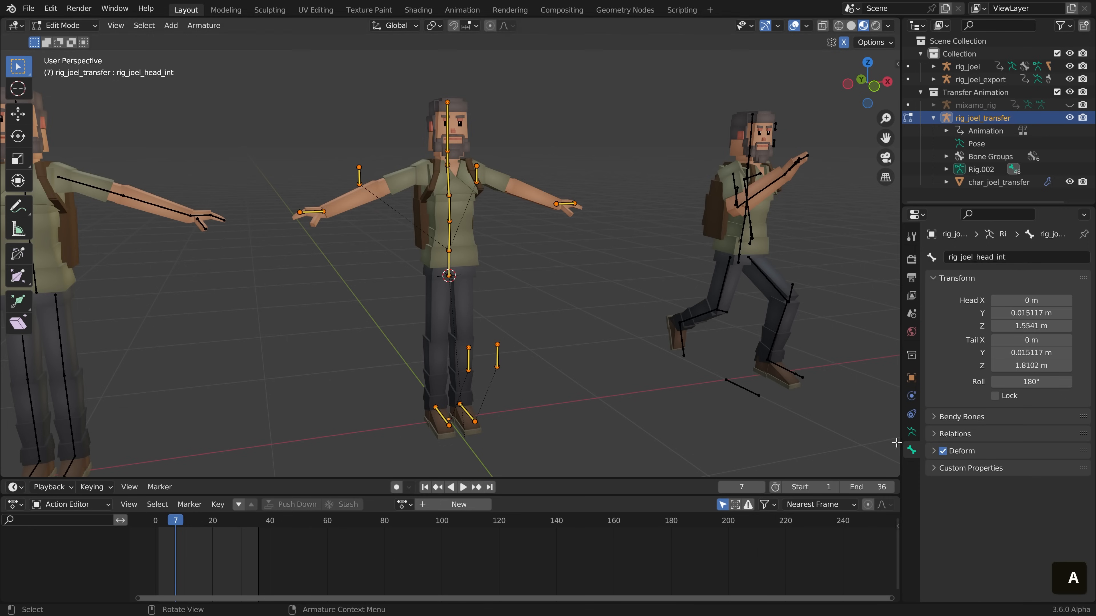
left_click(911, 431)
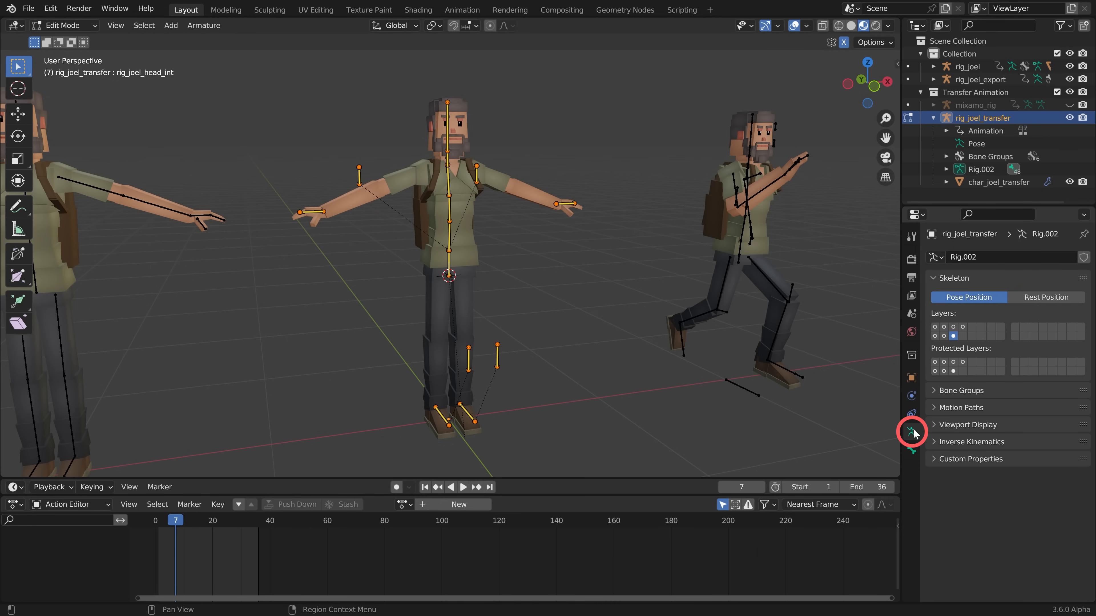
left_click(931, 388)
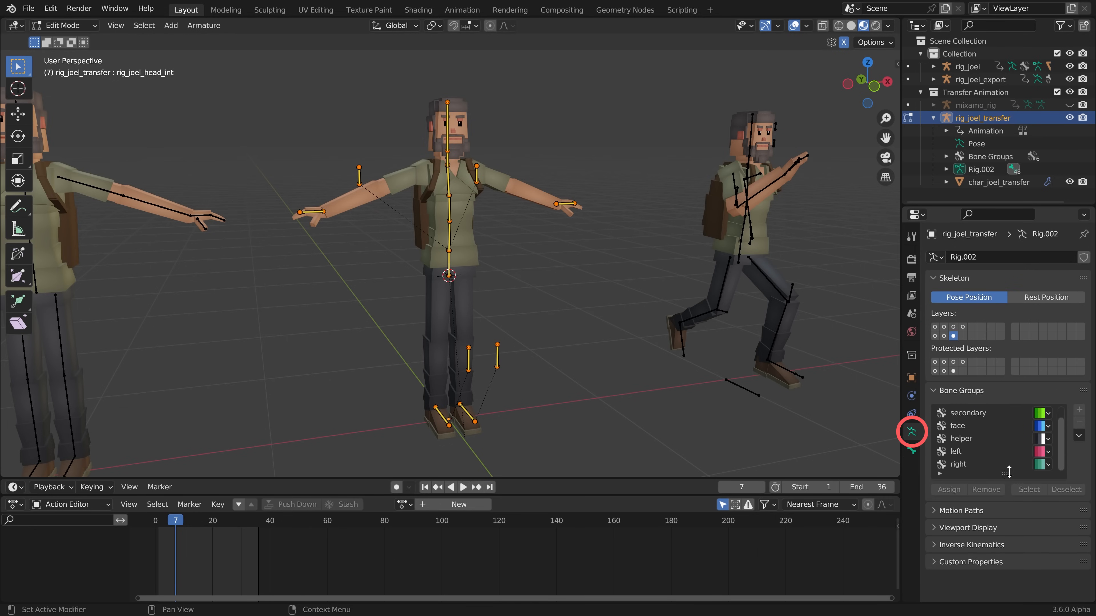
left_click_drag(1006, 474, 1006, 499)
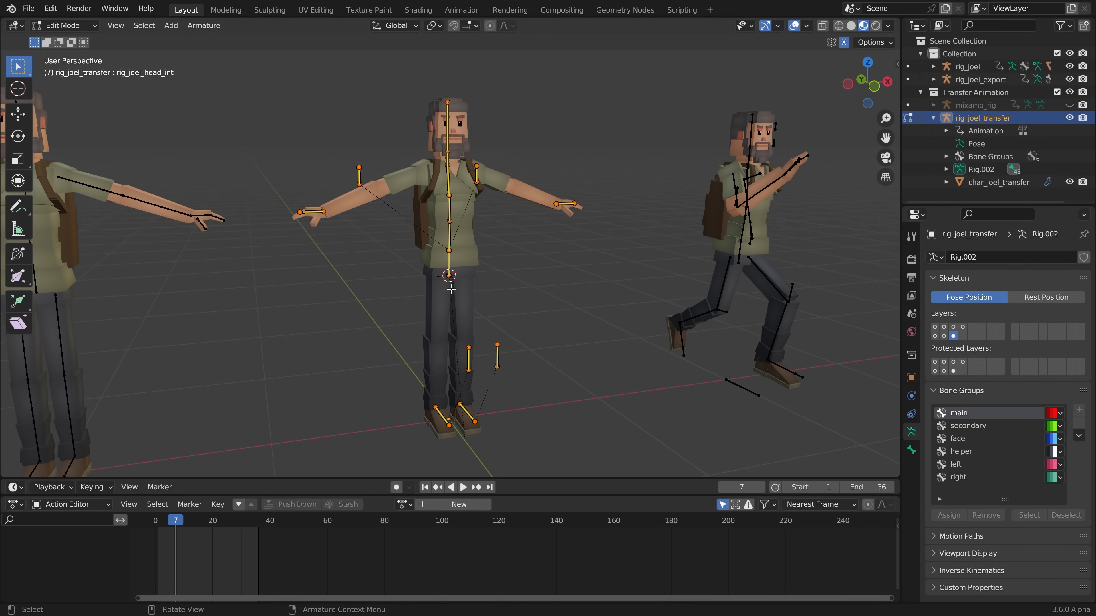
key("Tab")
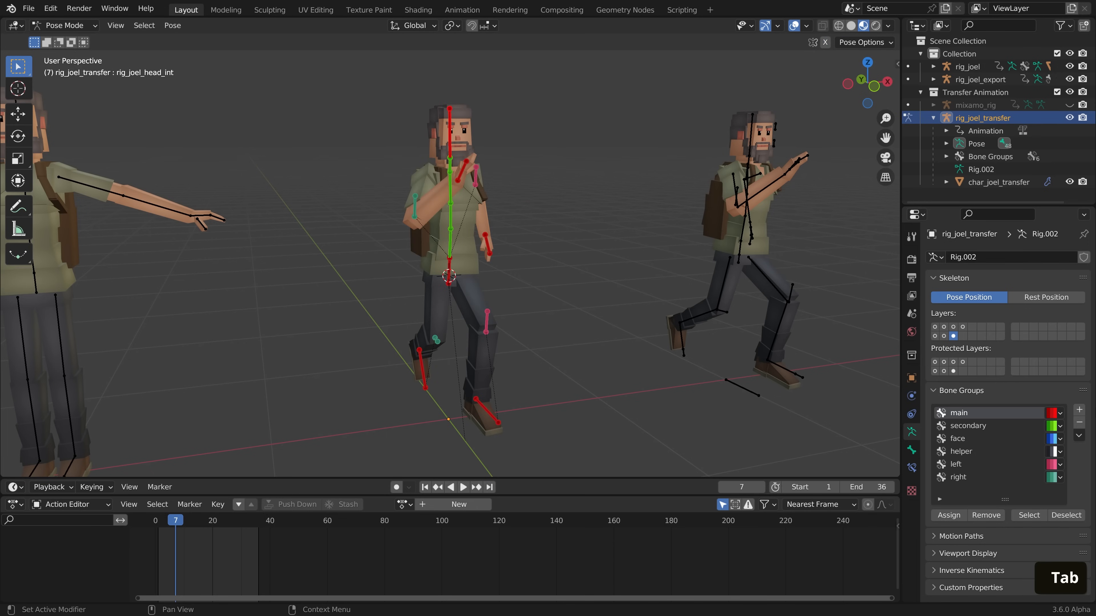
left_click(1080, 410)
double_click(966, 489)
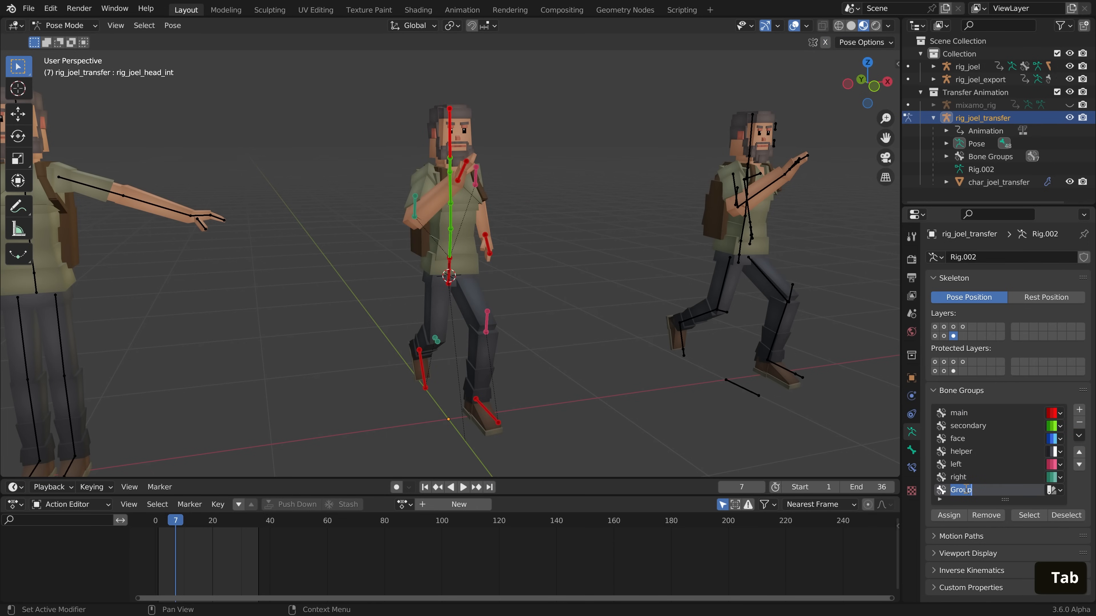
type("int")
key("Return")
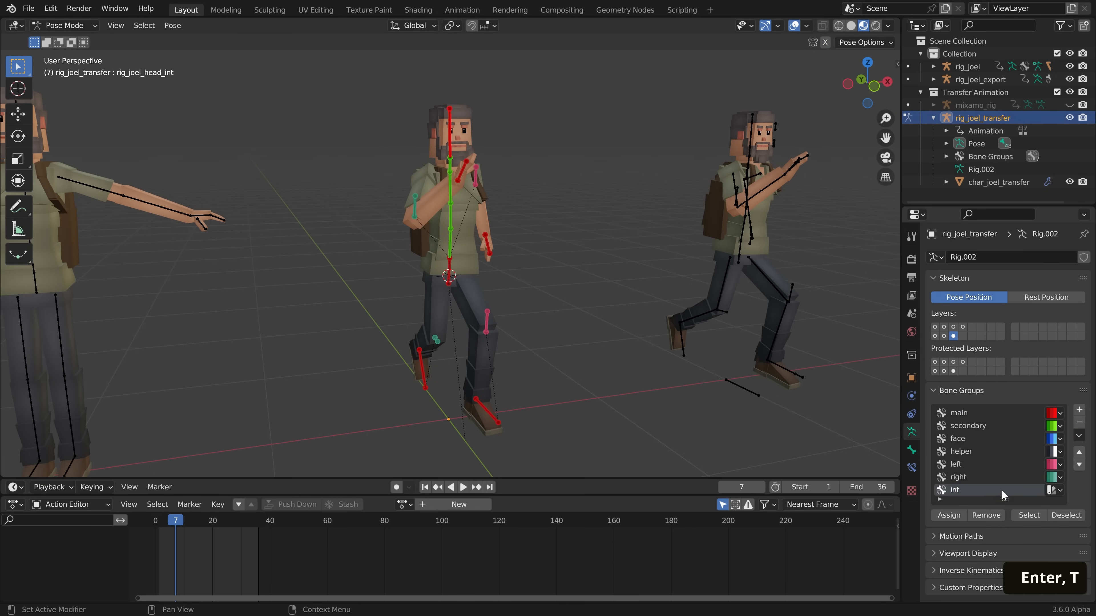
Give the int bone group the 14 - Theme Color Set and assign the _int bones to it
left_click(1059, 490)
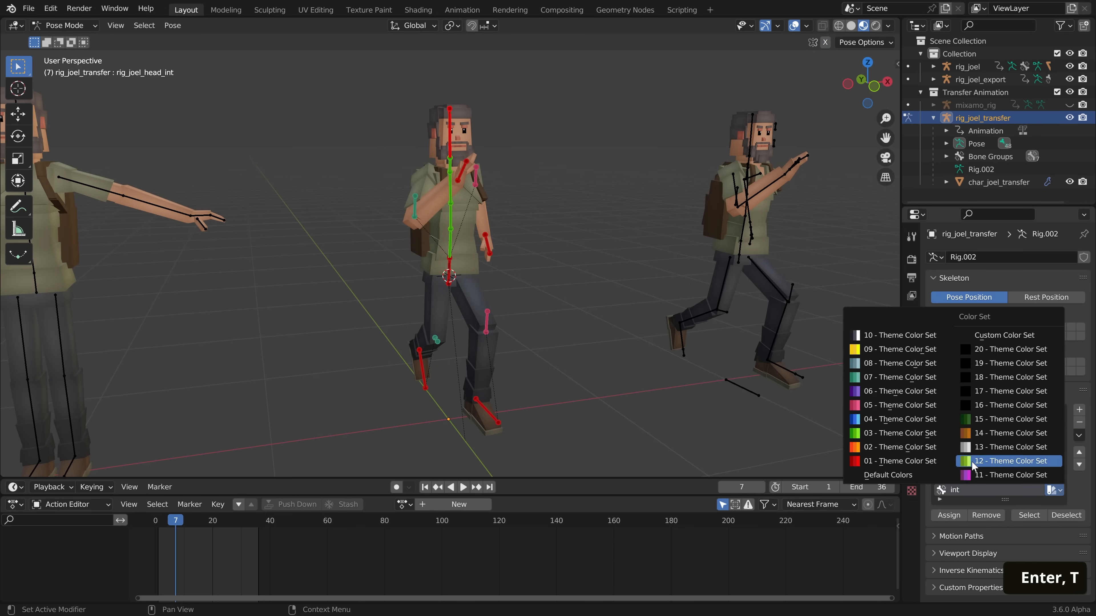
left_click(985, 433)
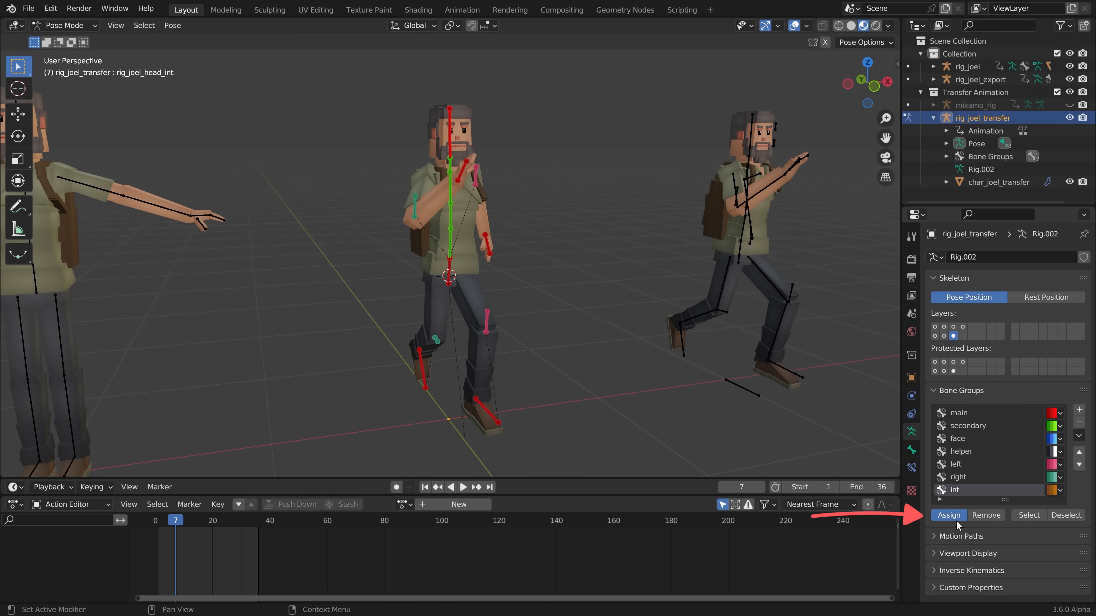
left_click(949, 515)
key("a")
middle_click_drag(536, 263, 463, 256)
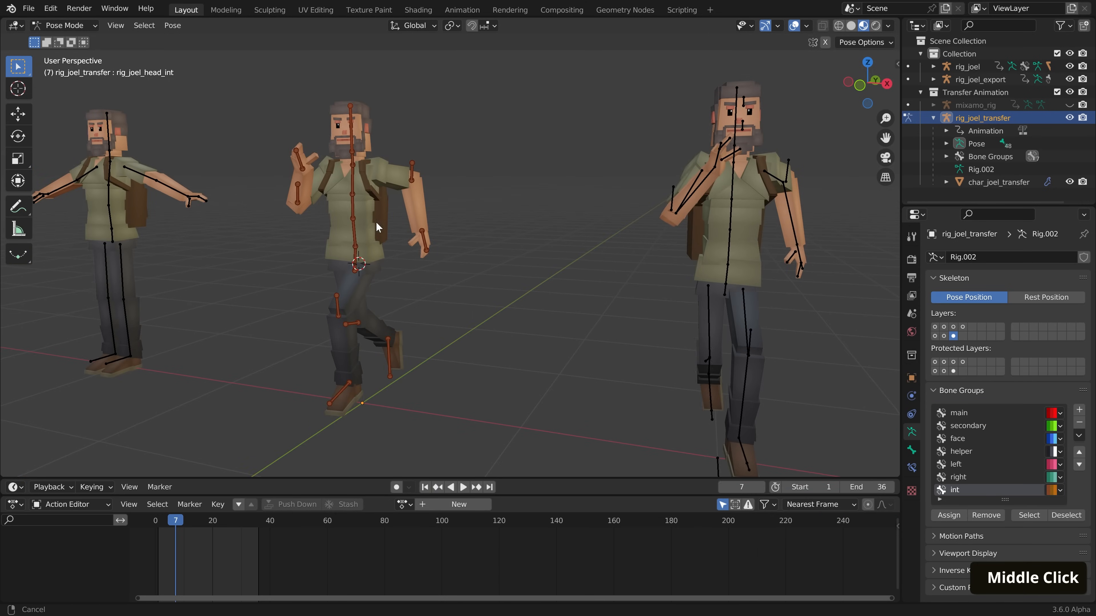
middle_click_drag(377, 225, 464, 235, "shift")
middle_click_drag(419, 366, 419, 367)
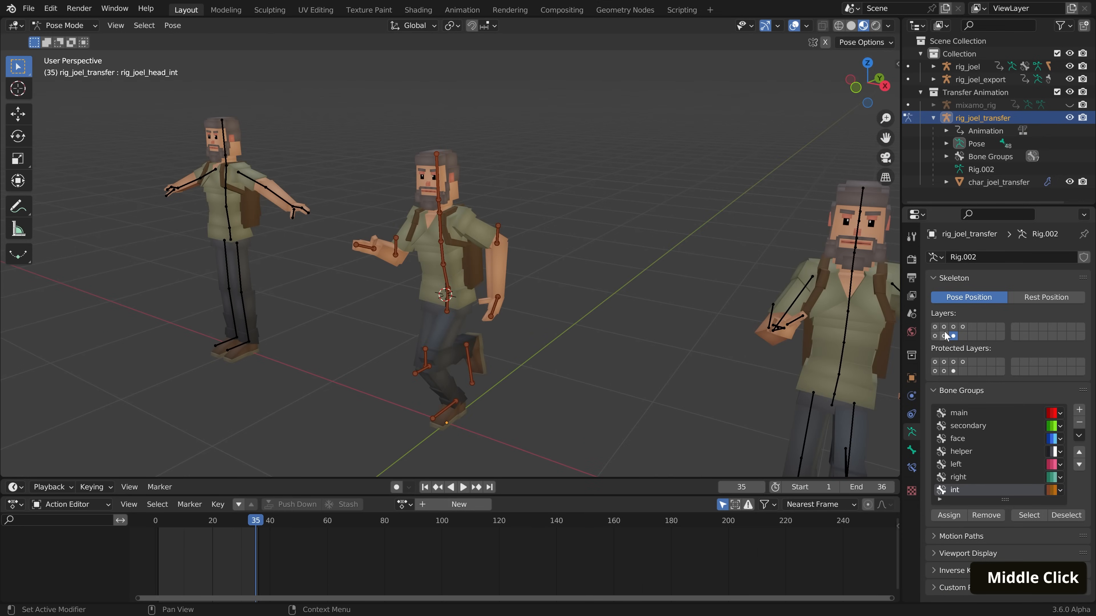
Show rig_joel_transfer's six original bone layers and hide the layer holding the _int bones
left_click(944, 336)
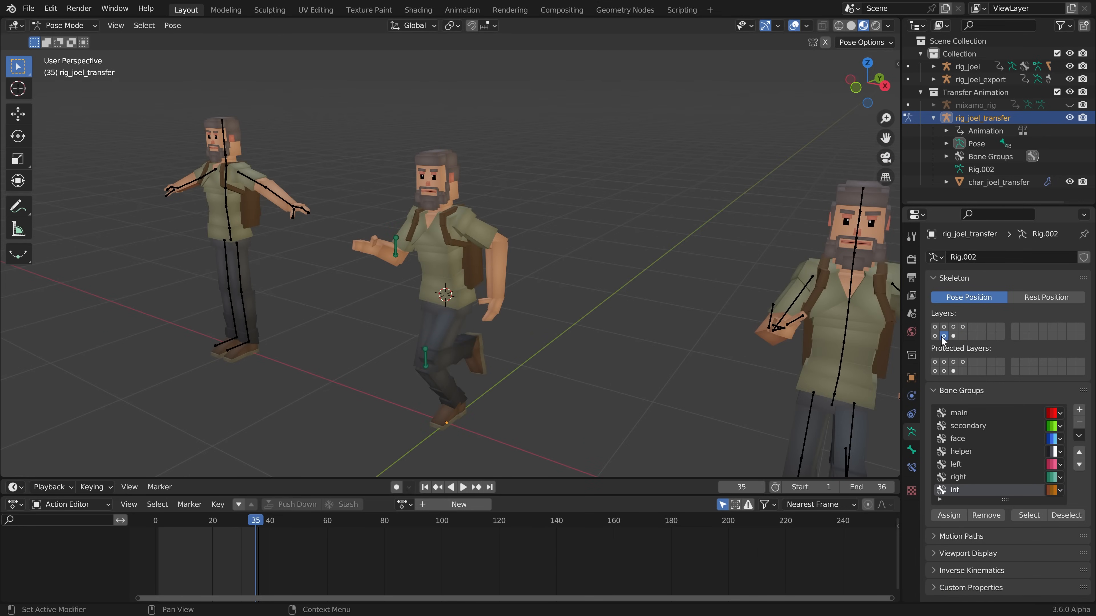
left_click(935, 335)
left_click(936, 327, "shift")
left_click(945, 327, "shift")
left_click(945, 327, "shift")
left_click(943, 336, "shift")
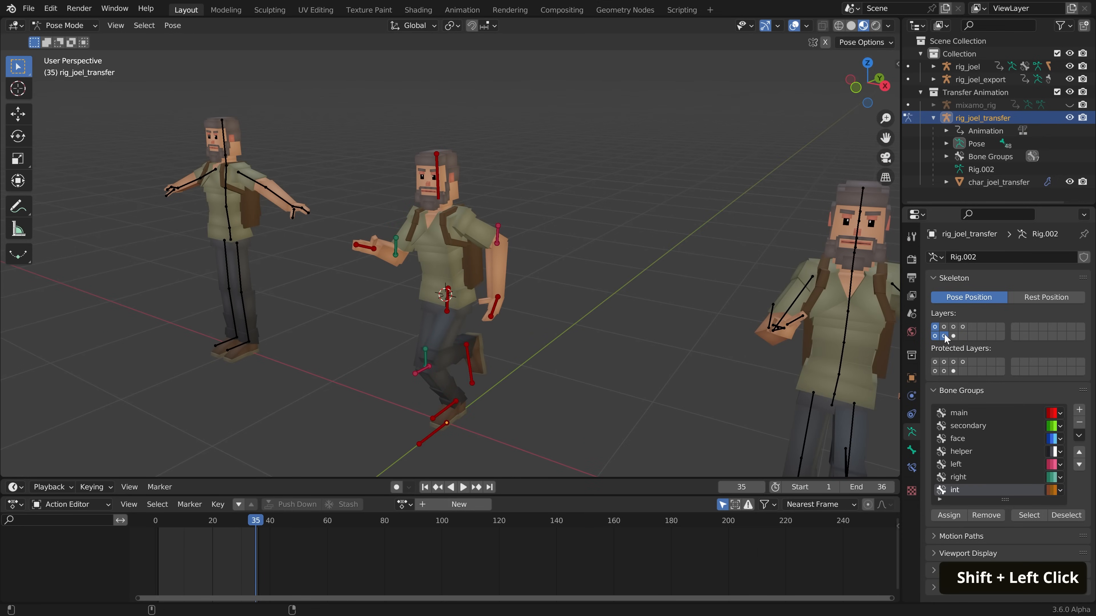
left_click(944, 327, "shift")
left_click(954, 327, "shift")
Select the original head, spine, hips, elbow, knee, foot IK and hand IK bones of rig_joel_transfer together
key("a")
scroll(574, 225, "up", 2)
key("a")
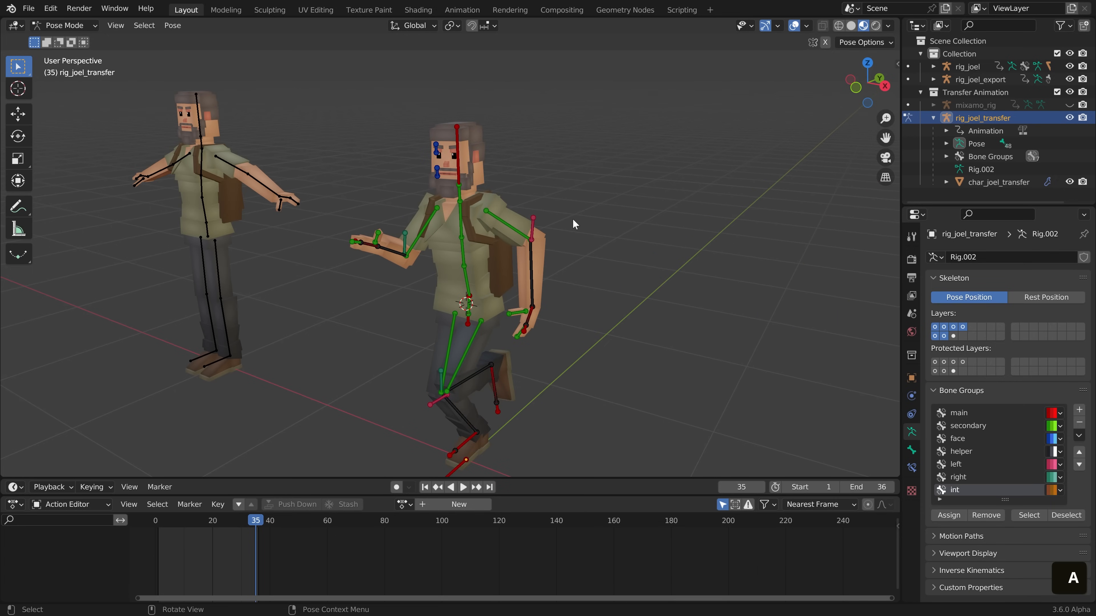
left_click(532, 227)
middle_click_drag(538, 248, 503, 251)
left_click(516, 246, "shift")
left_click(540, 168, "shift")
left_click(539, 186, "shift")
left_click(539, 209, "shift")
left_click(540, 240, "shift")
left_click(540, 270, "shift")
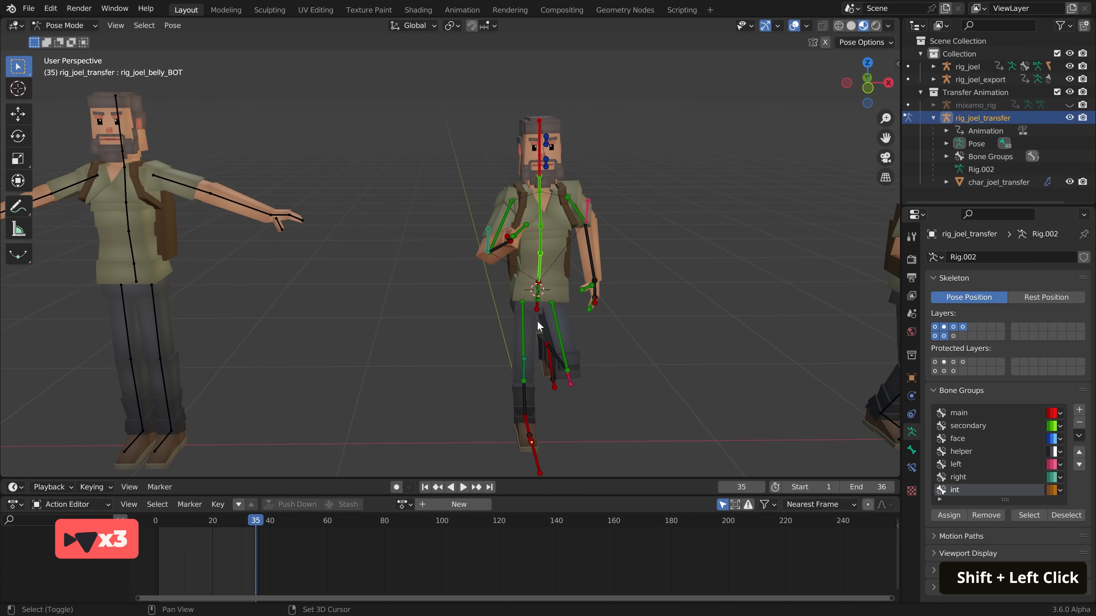
left_click(538, 462, "shift")
left_click(526, 428, "shift")
middle_click_drag(571, 384, 515, 331)
left_click(399, 223, "shift")
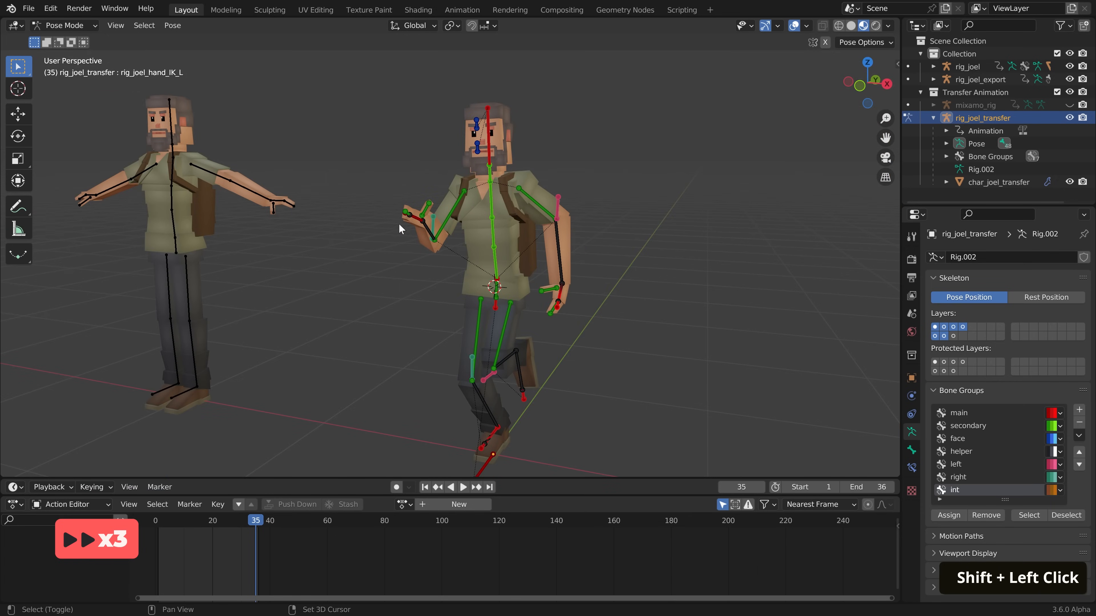
middle_click_drag(399, 224, 461, 226)
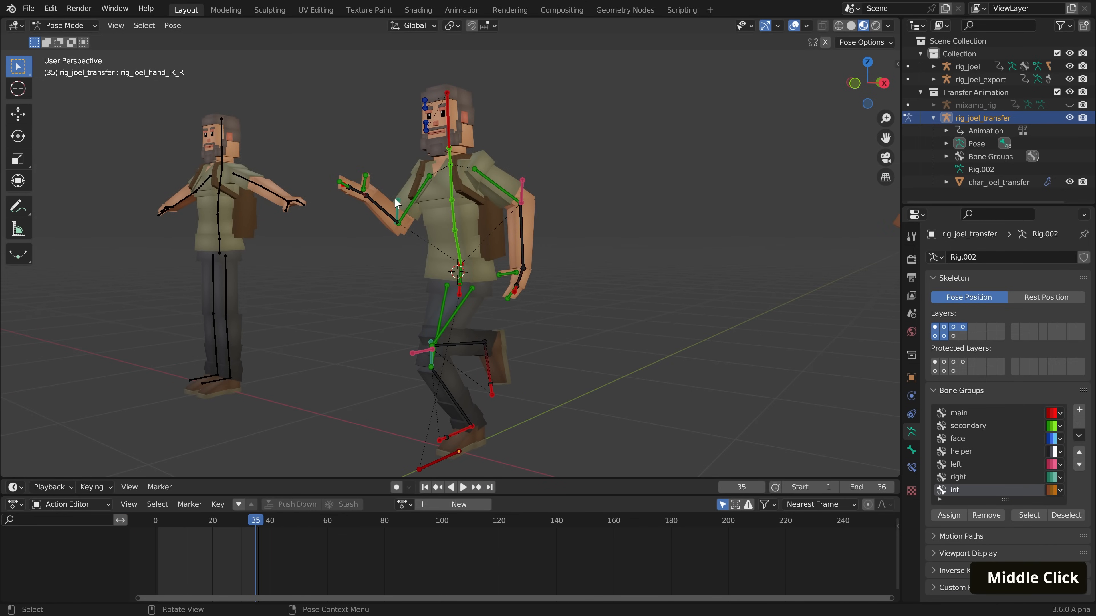
Clear the pose constraints from the selected original control bones
left_click(173, 25)
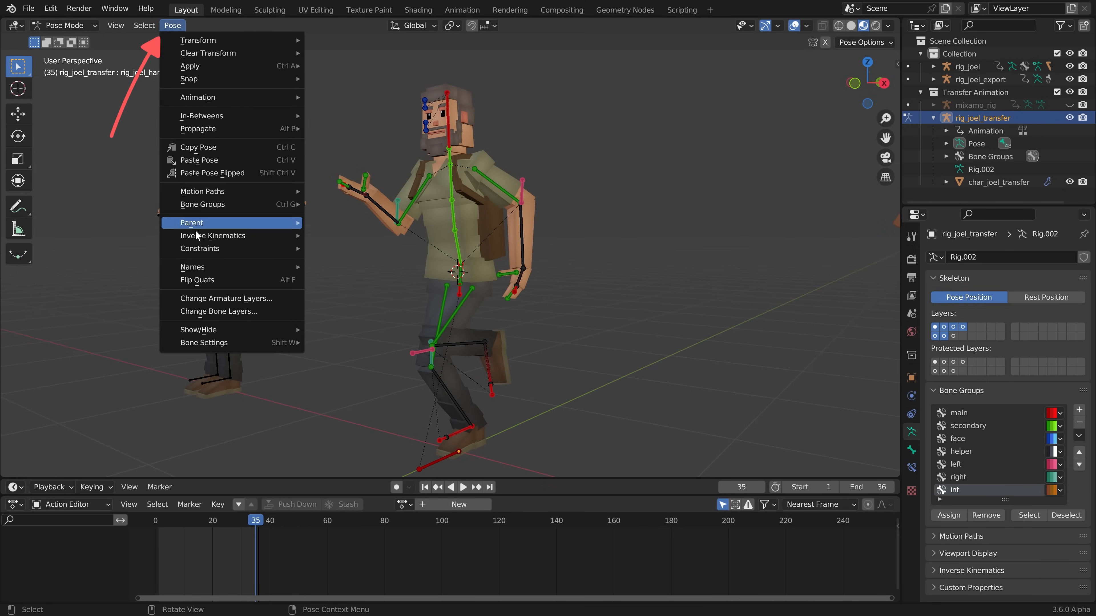
mouse_move(203, 250)
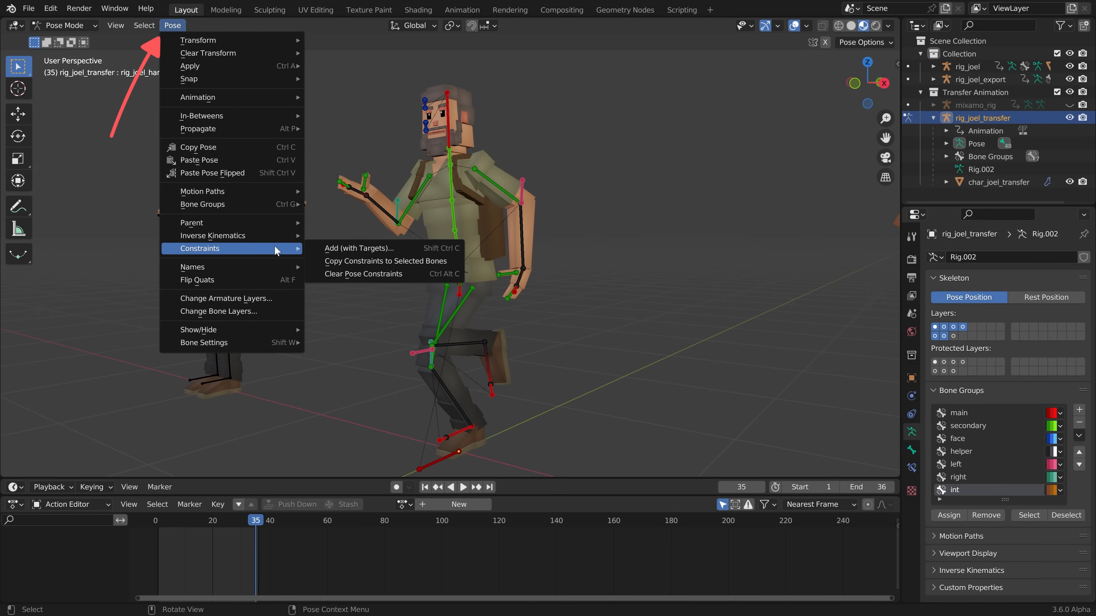
left_click(391, 280)
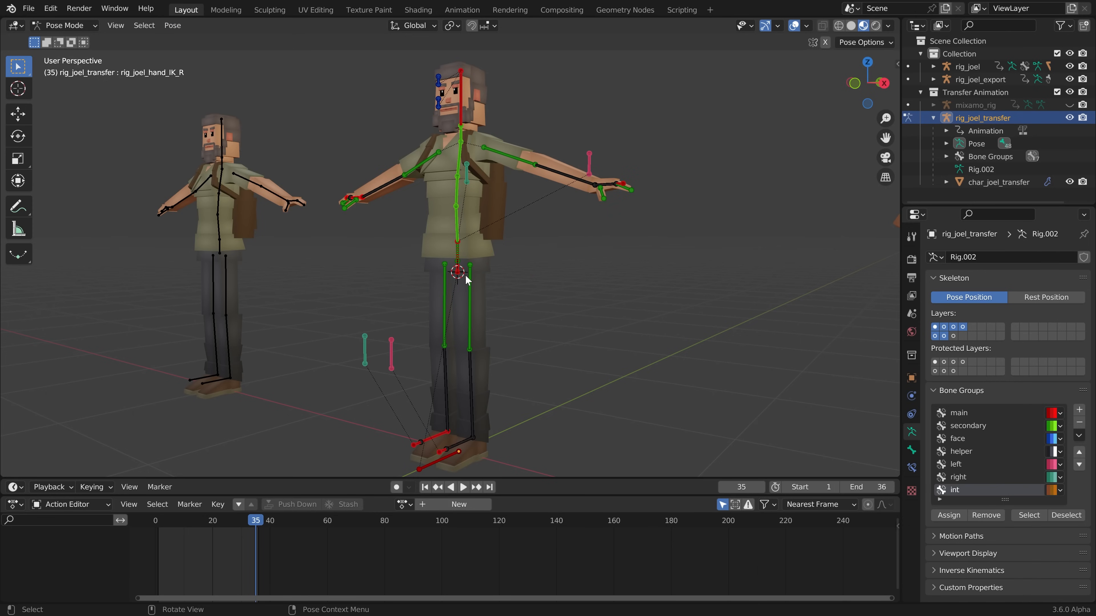
Show the bone layer holding the _int bones together with the original bone layers of rig_joel_transfer
scroll(468, 275, "up", 4)
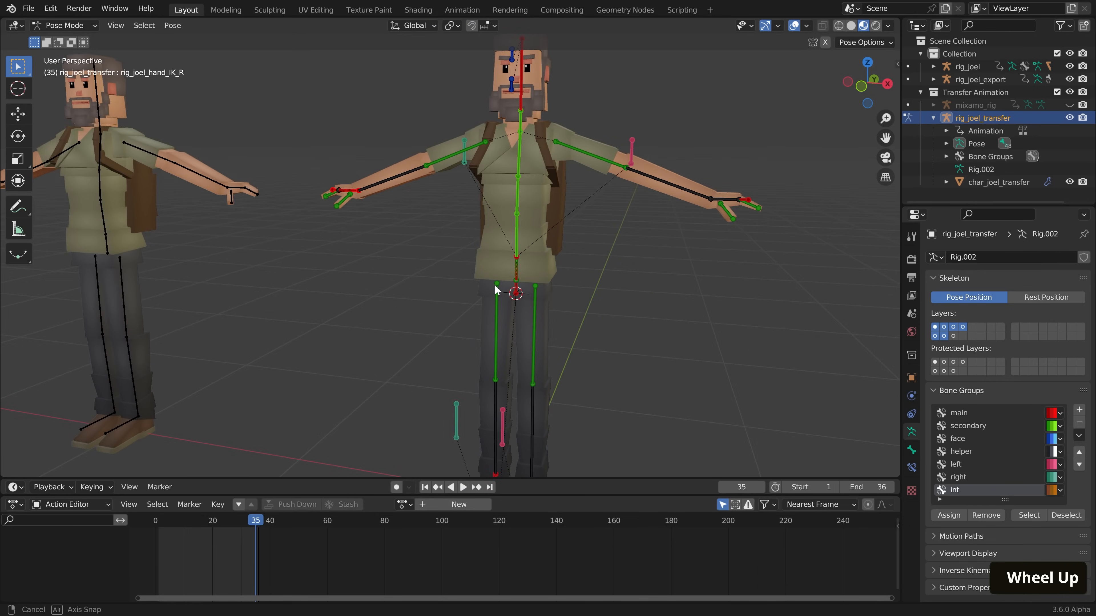
scroll(483, 268, "down", 1)
scroll(475, 255, "down", 1)
key("g")
right_click(509, 264)
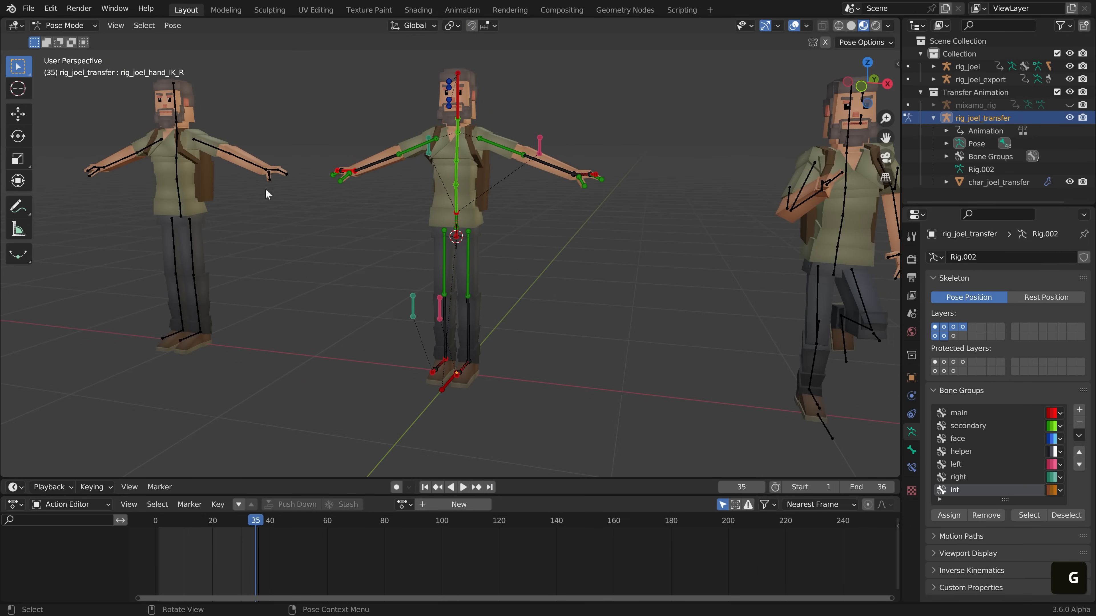
middle_click_drag(465, 296, 570, 297)
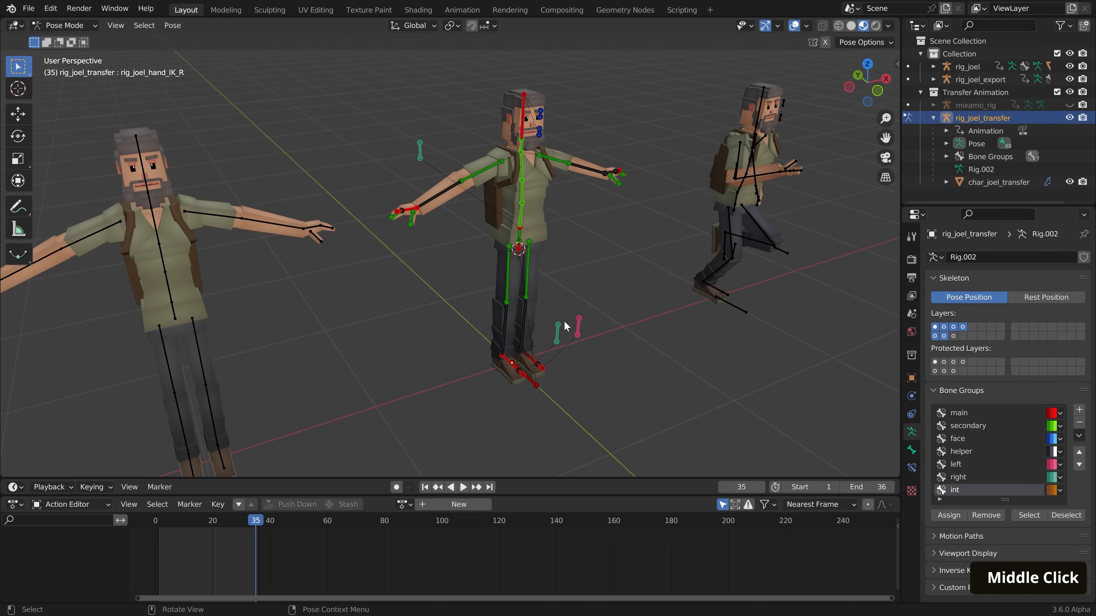
left_click(956, 336, "shift")
scroll(501, 311, "up", 2)
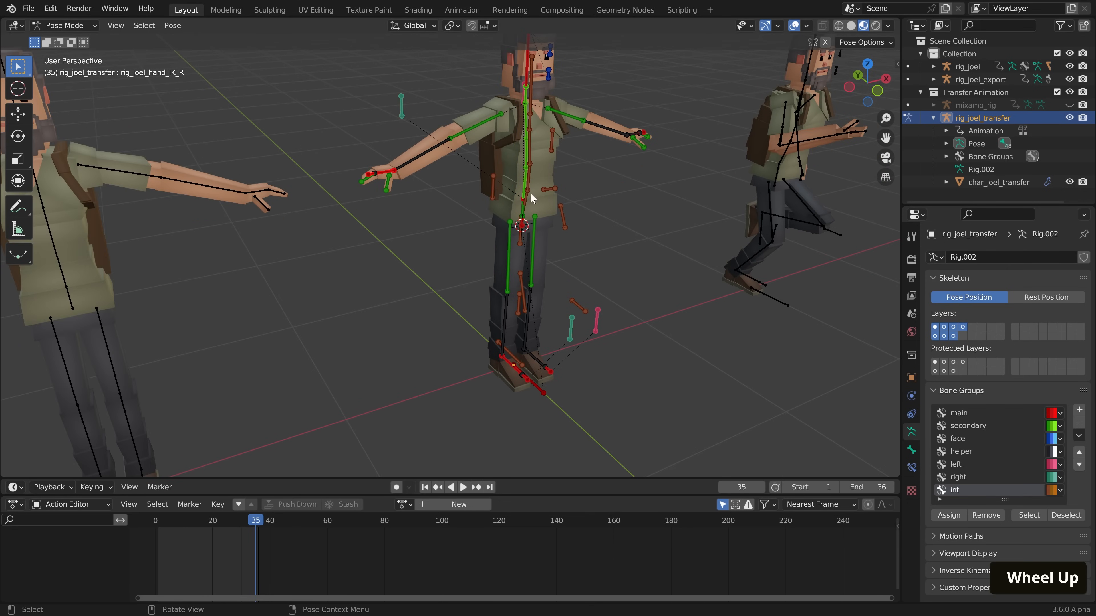
Add a Copy Transforms constraint to the original rig_joel_hand_IK_R bone, targeting rig_joel_hand_IK_R_int
middle_click_drag(501, 310, 631, 215)
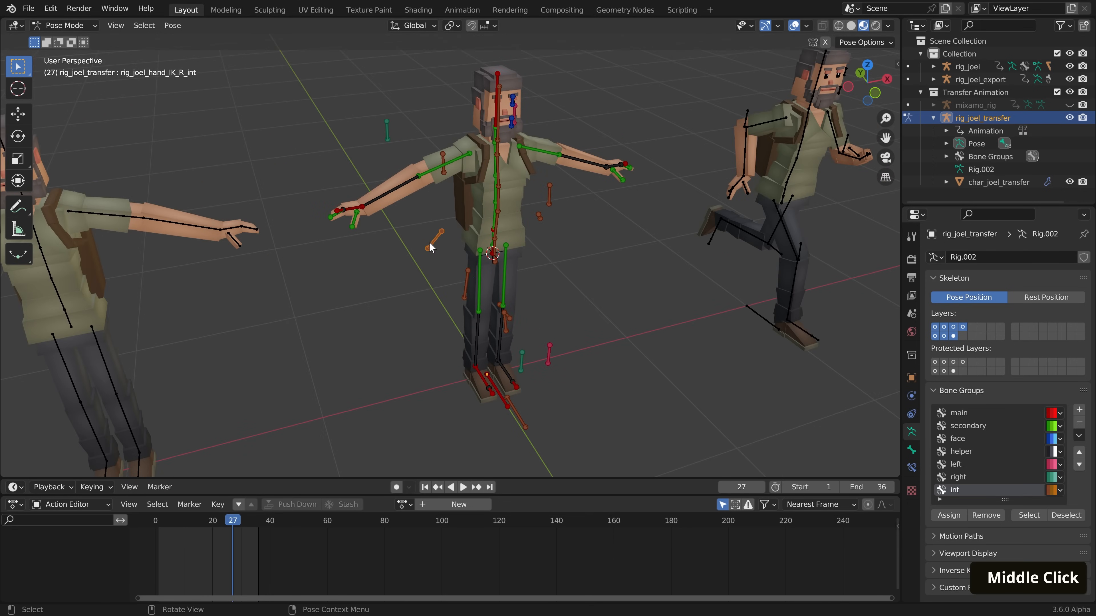
middle_click_drag(429, 241, 483, 305)
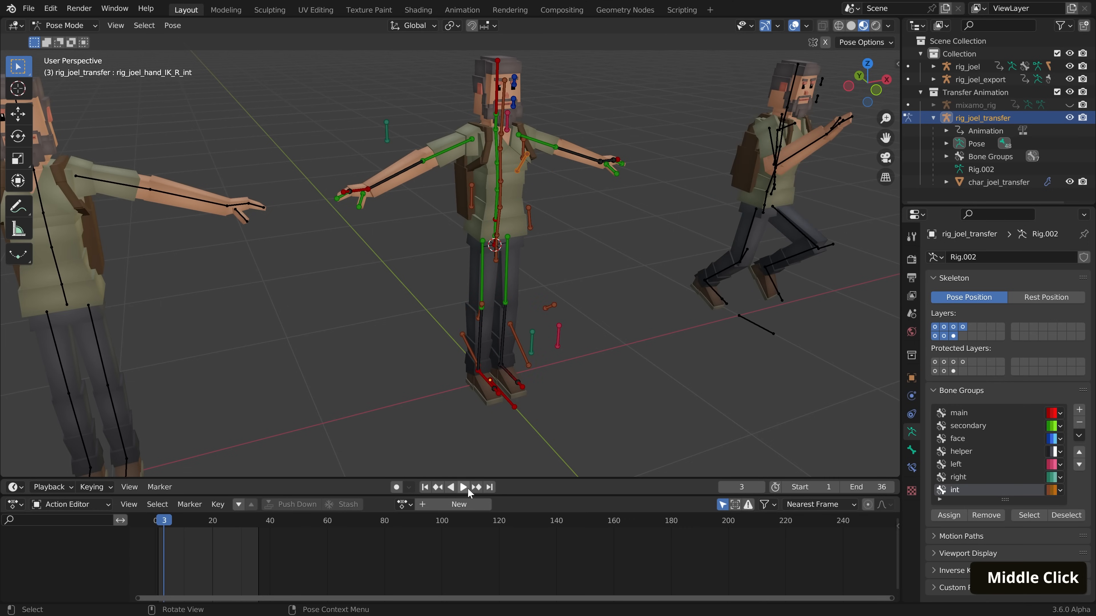
left_click(346, 193, "shift")
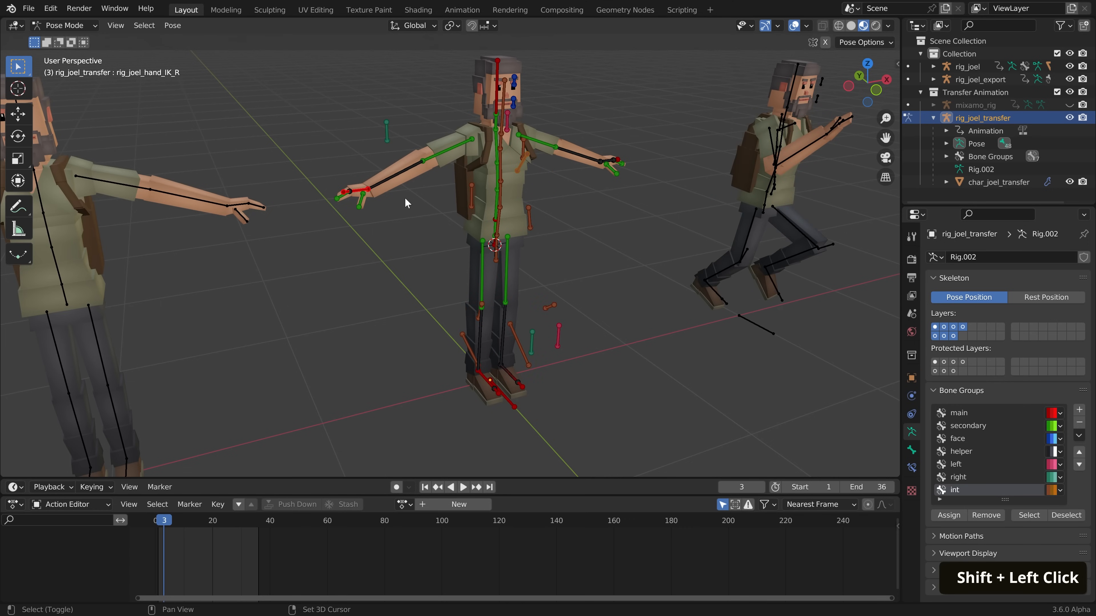
key("ctrl+shift+c")
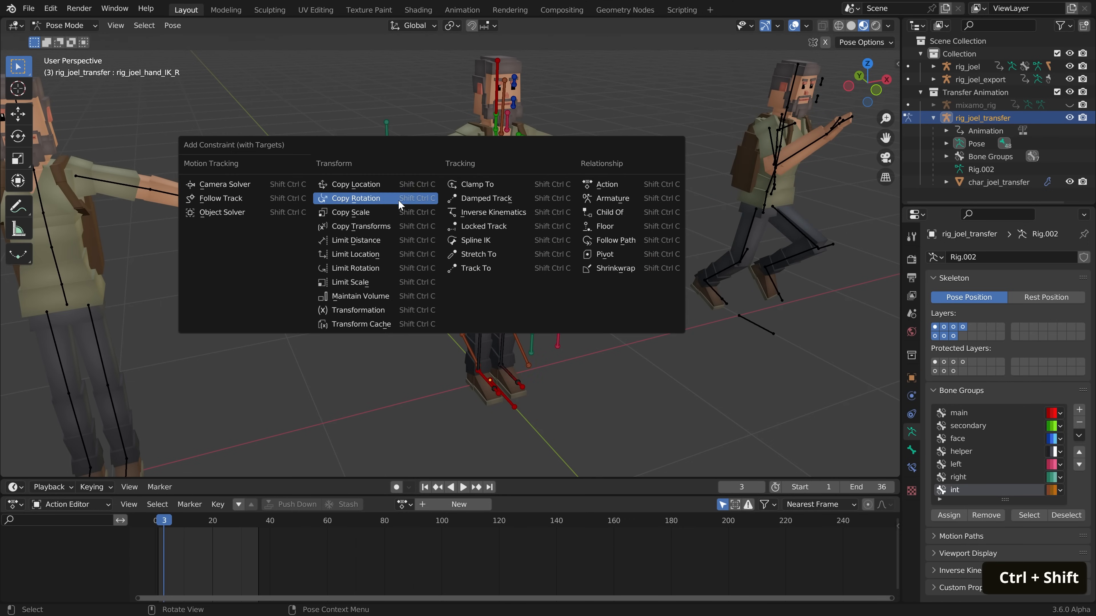
left_click(373, 225)
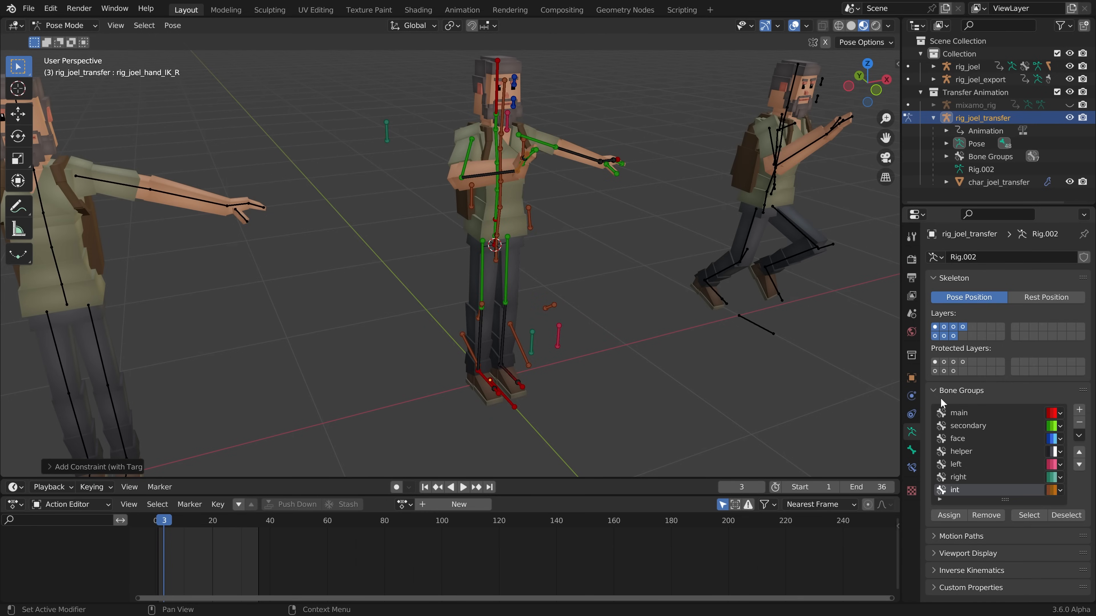
Open the target space options of the Copy Transforms constraint on rig_joel_hand_IK_R
left_click(911, 468)
left_click(1024, 381)
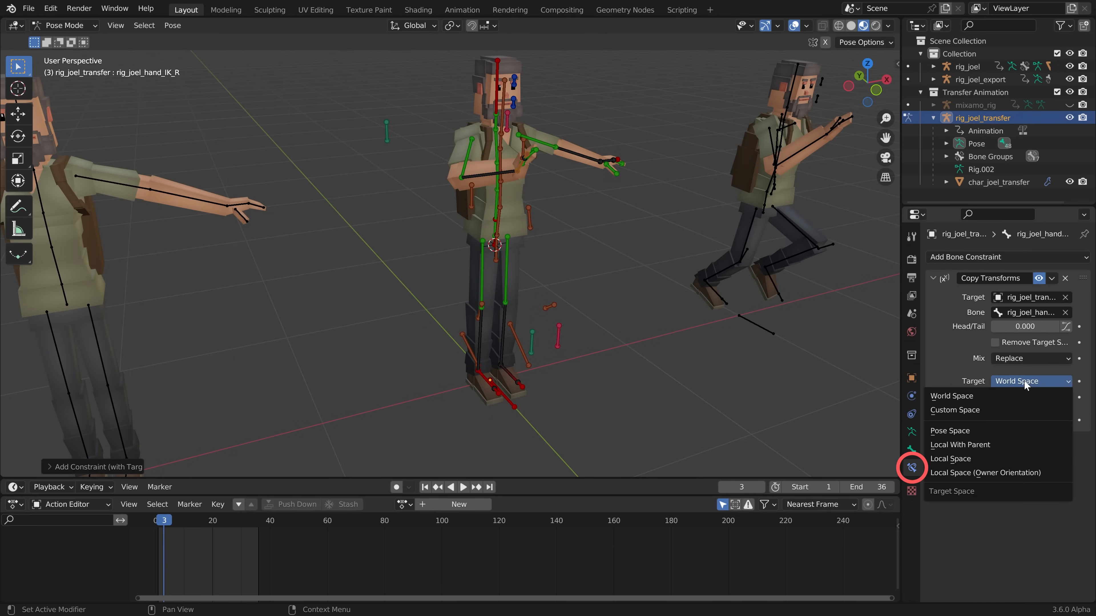
Set the right hand IK bone's Copy Transforms constraint to Local Space for target and owner, with Before Original (Full) mixing
left_click(976, 461)
left_click(1012, 400)
left_click(1018, 476)
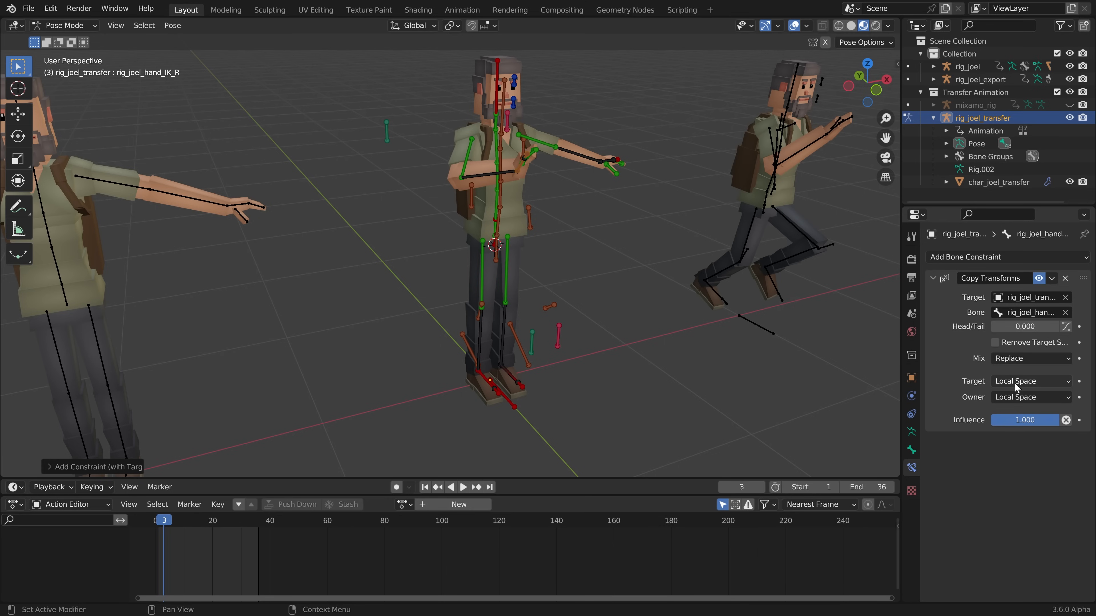
left_click(1016, 359)
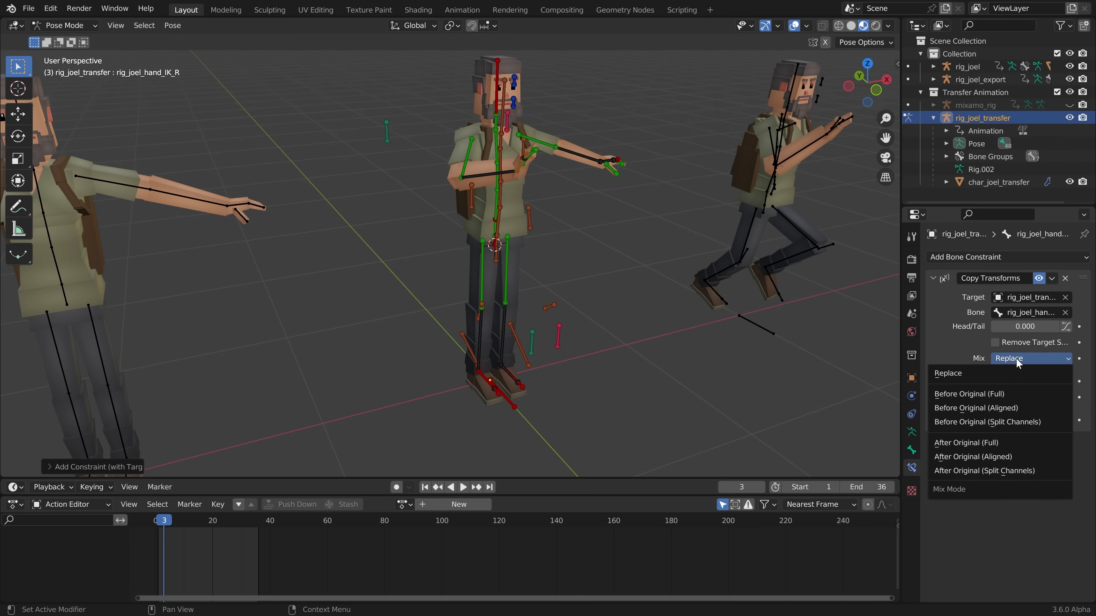
left_click(990, 394)
Try moving the right hand IK bone and play the animation to check how the constrained arm follows
scroll(511, 180, "up", 5)
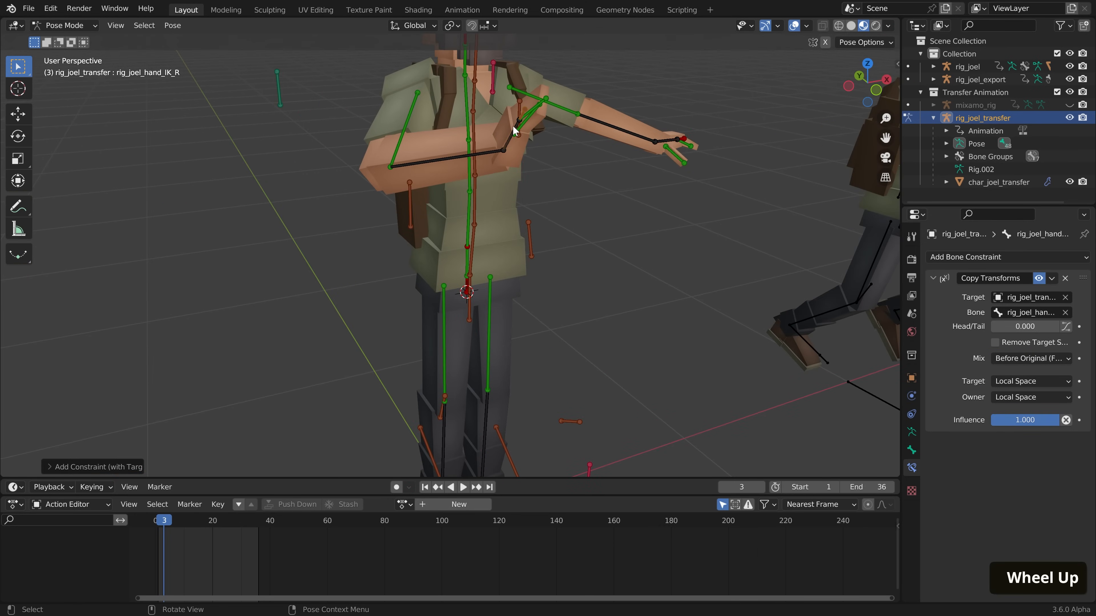
middle_click_drag(514, 129, 533, 126)
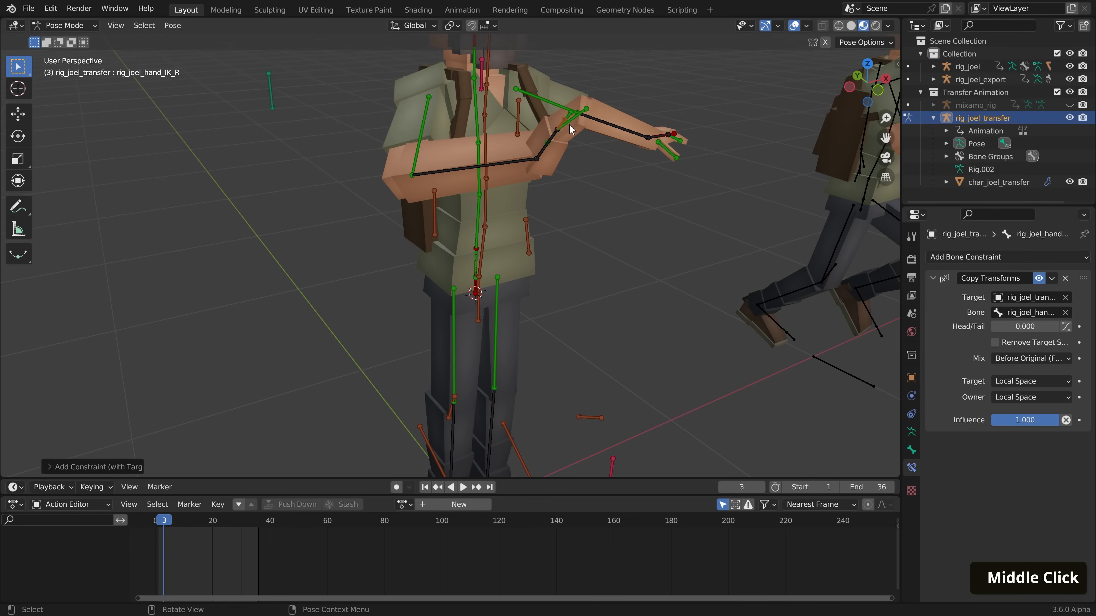
key("g")
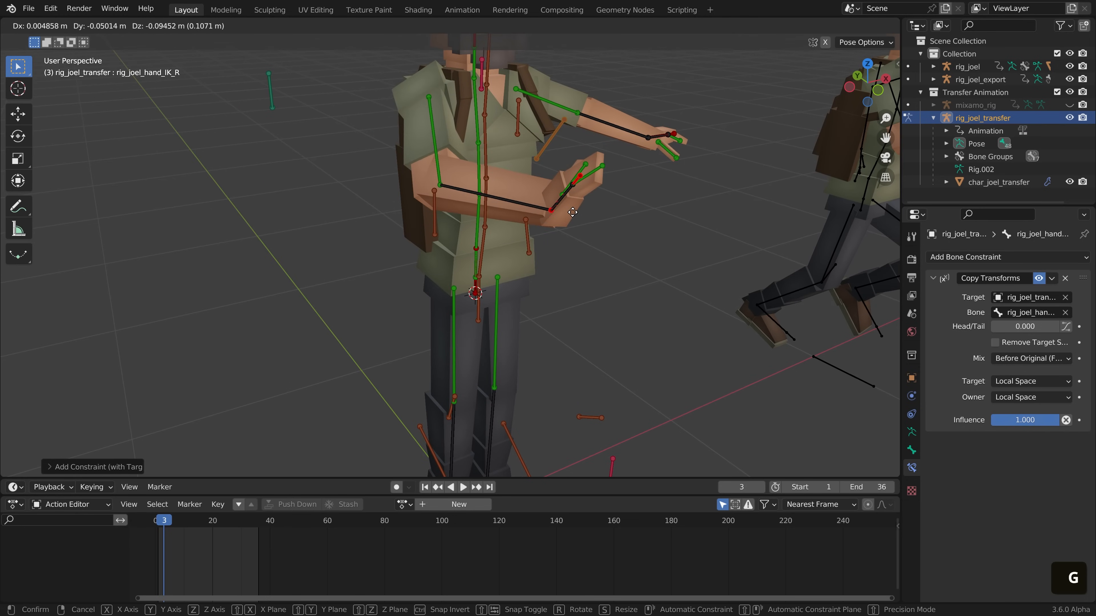
right_click(551, 126)
left_click(464, 487)
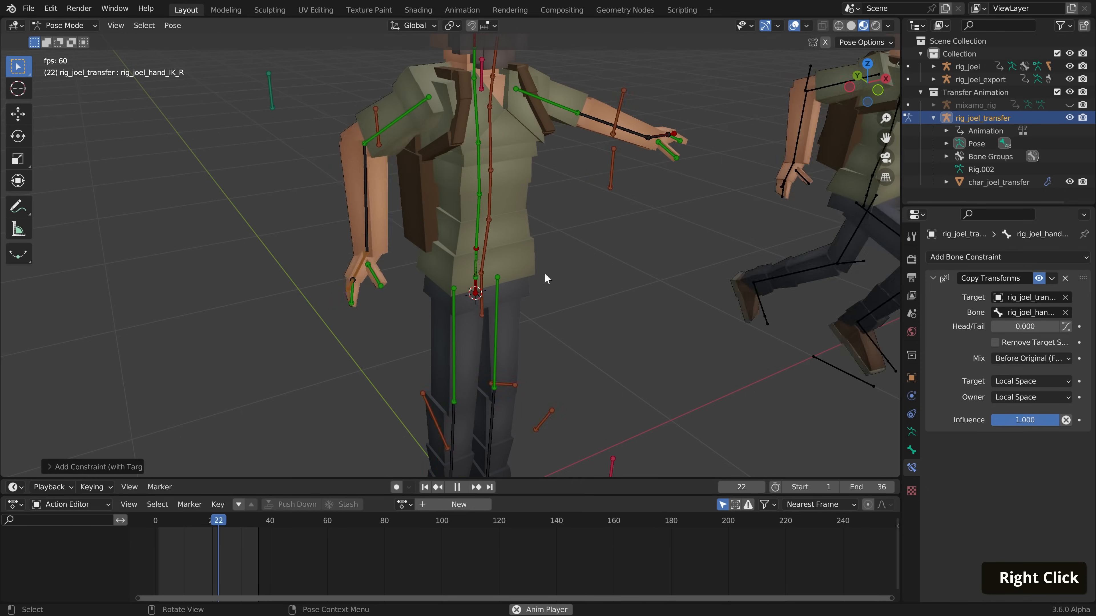
key("space")
Test an offset on the right hand IK bone during playback, and clear the bone's location
key("g")
left_click(474, 300)
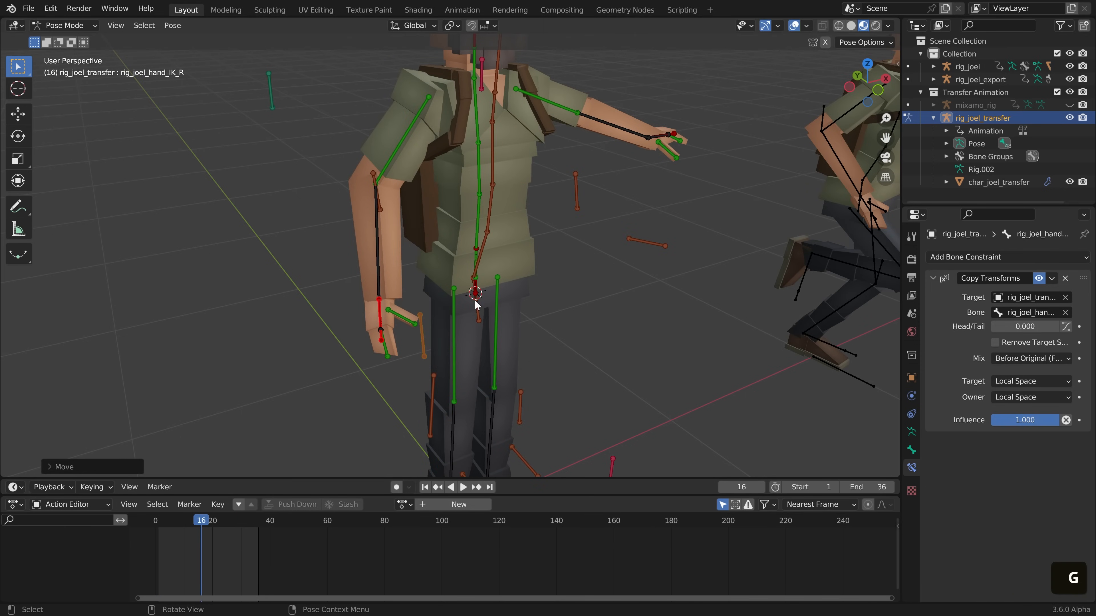
left_click(463, 486)
key("space")
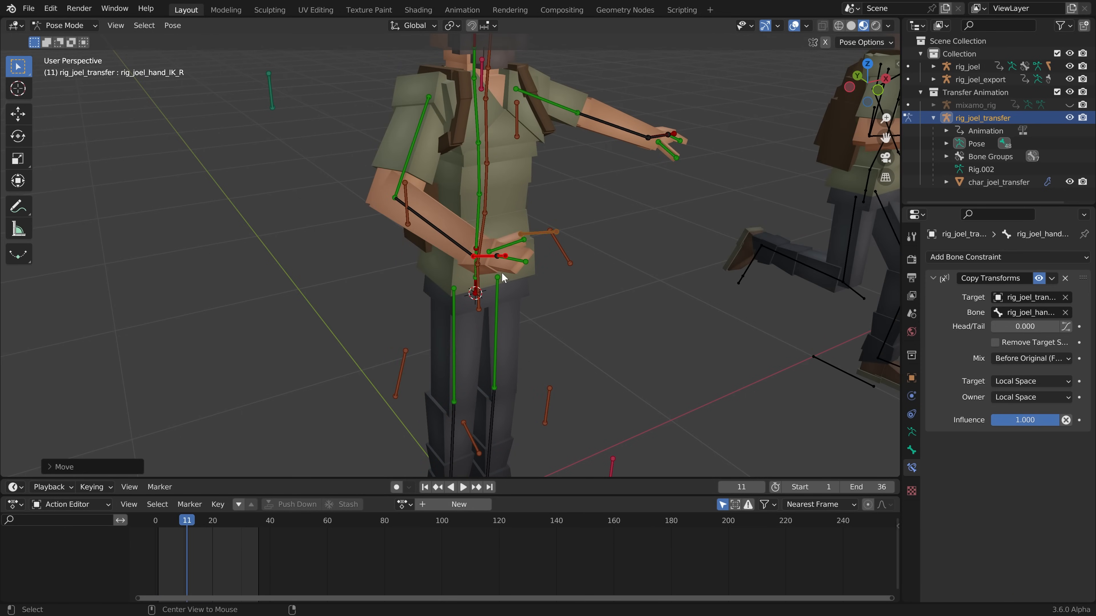
key("alt+g")
scroll(535, 263, "down", 2)
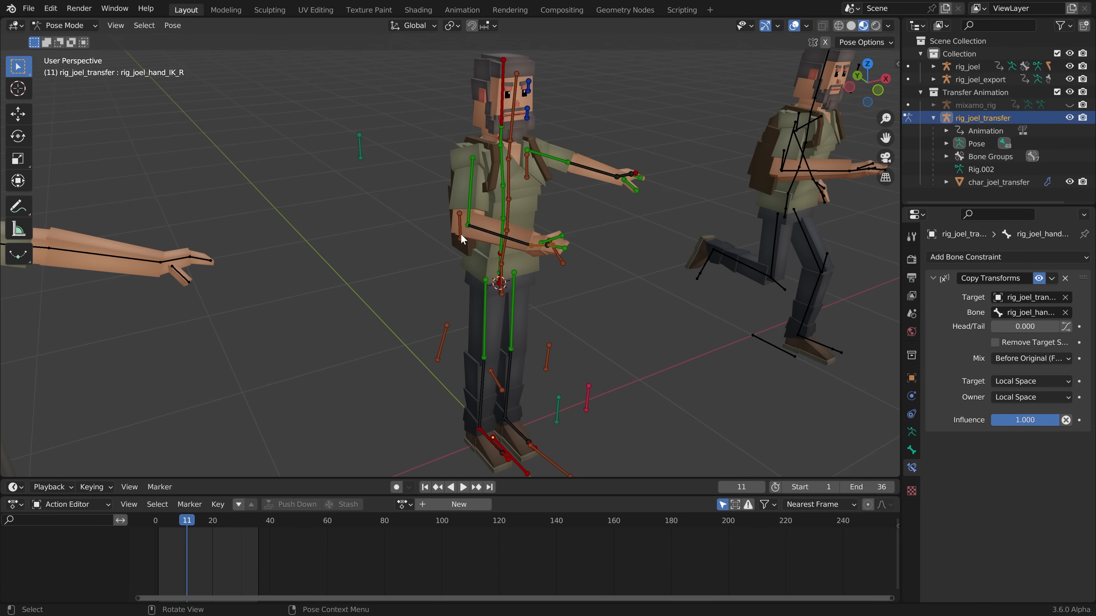
Play the transferred run animation and try a trackball rotation of the head bone on top of it
mouse_move(460, 234)
middle_mouse_down()
mouse_move(478, 245)
mouse_move(458, 243)
middle_mouse_up()
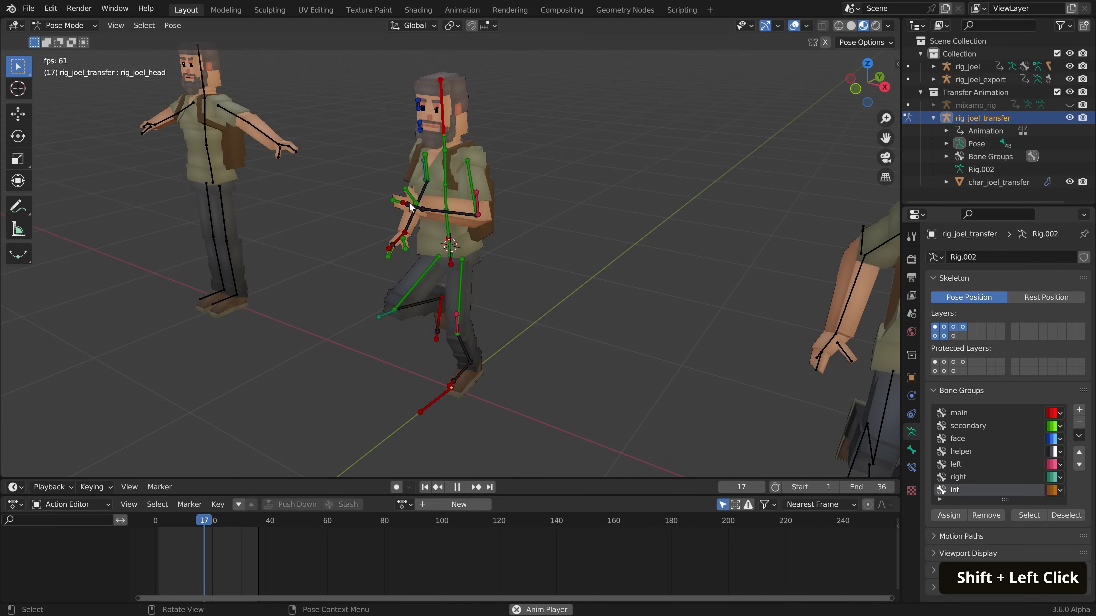
middle_click_drag(427, 208, 515, 206)
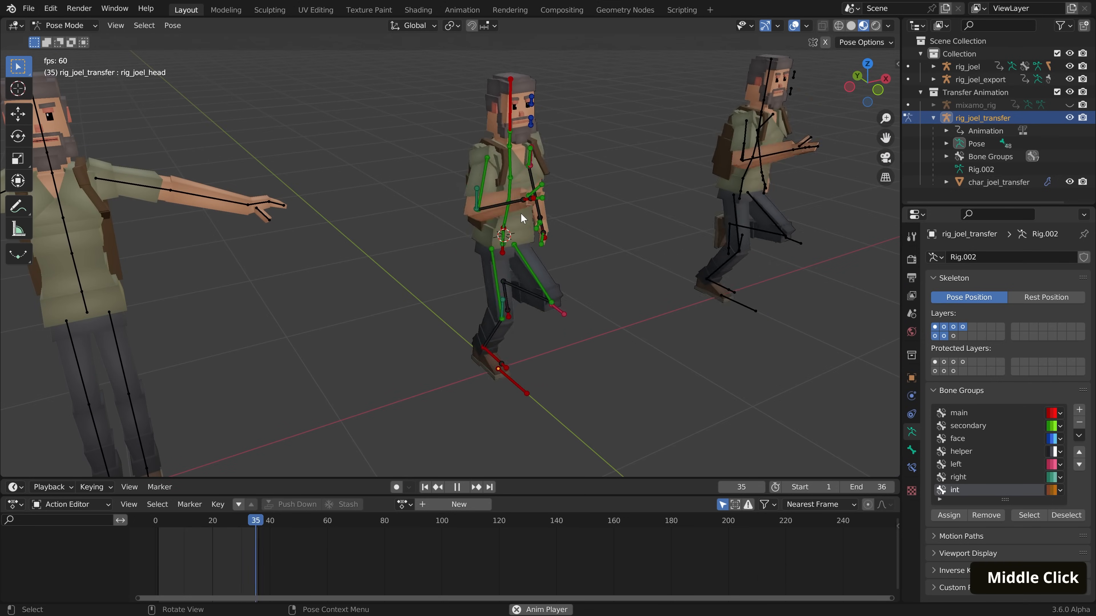
left_click(457, 486)
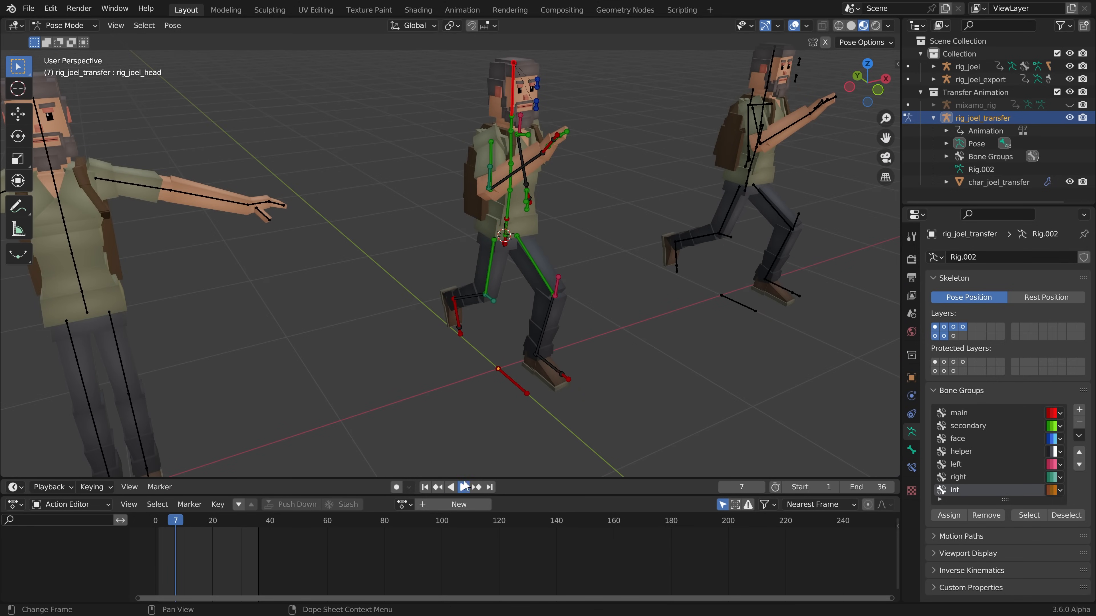
key("space")
key("r")
key("r")
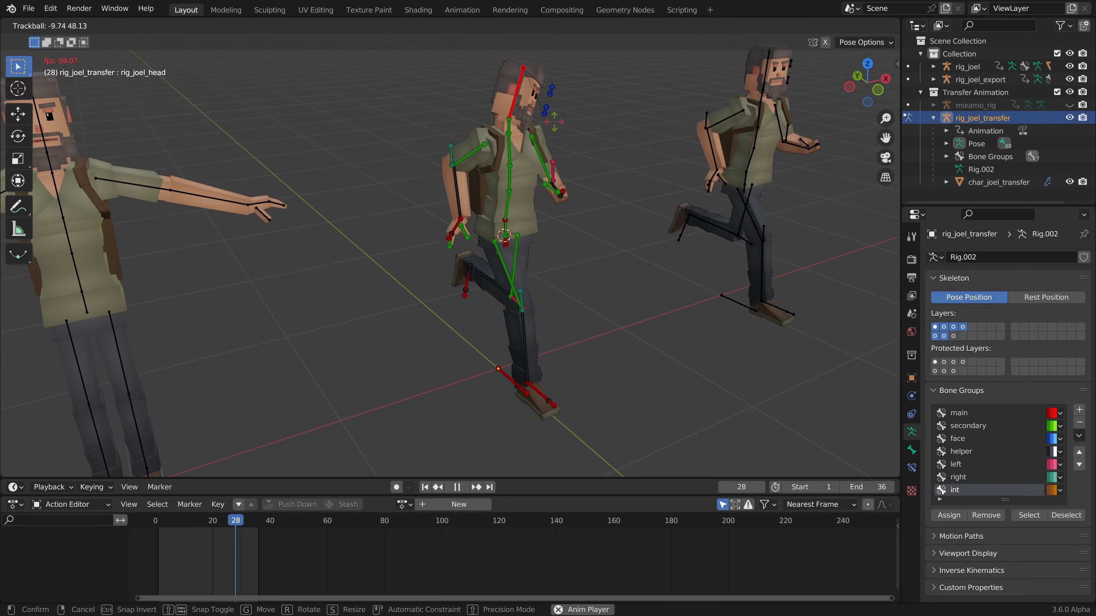
right_click(491, 376)
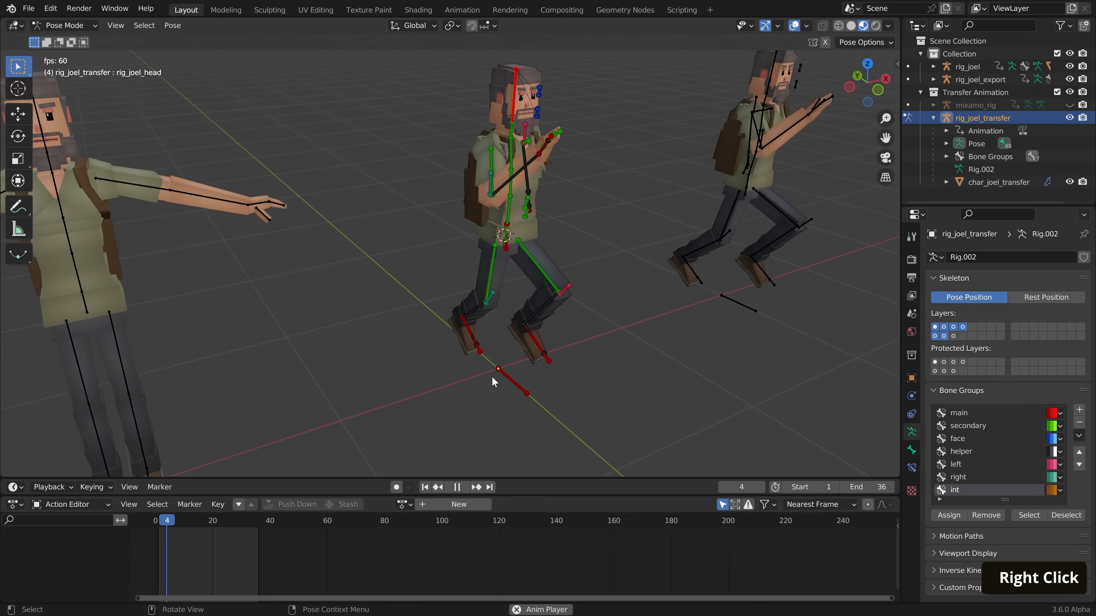
key("space")
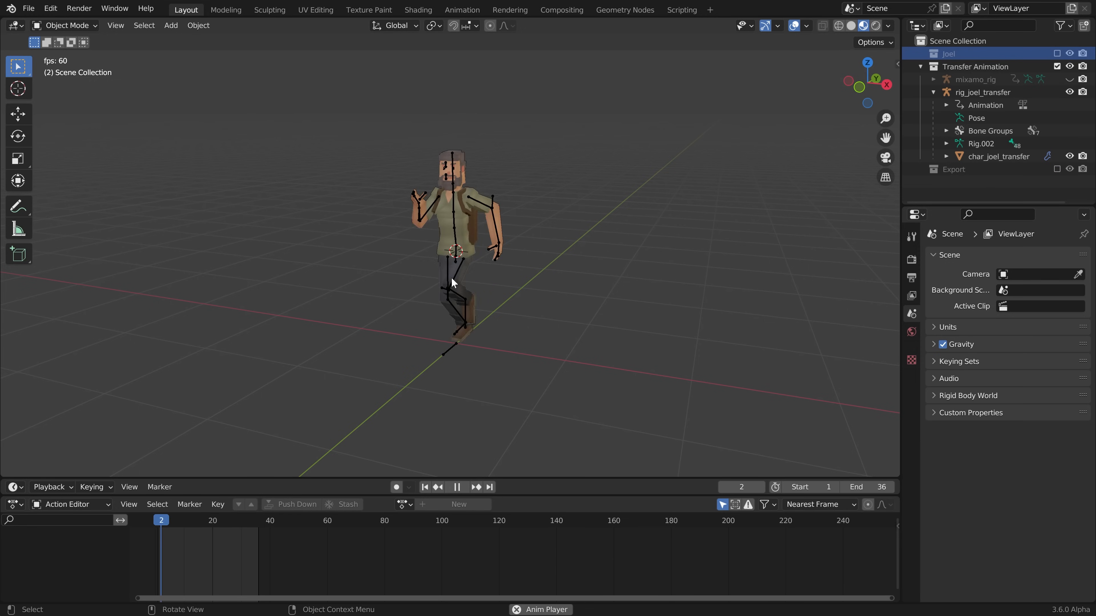
Append the rifle object from Rifle.blend in the blend folder
middle_click_drag(498, 272, 414, 266)
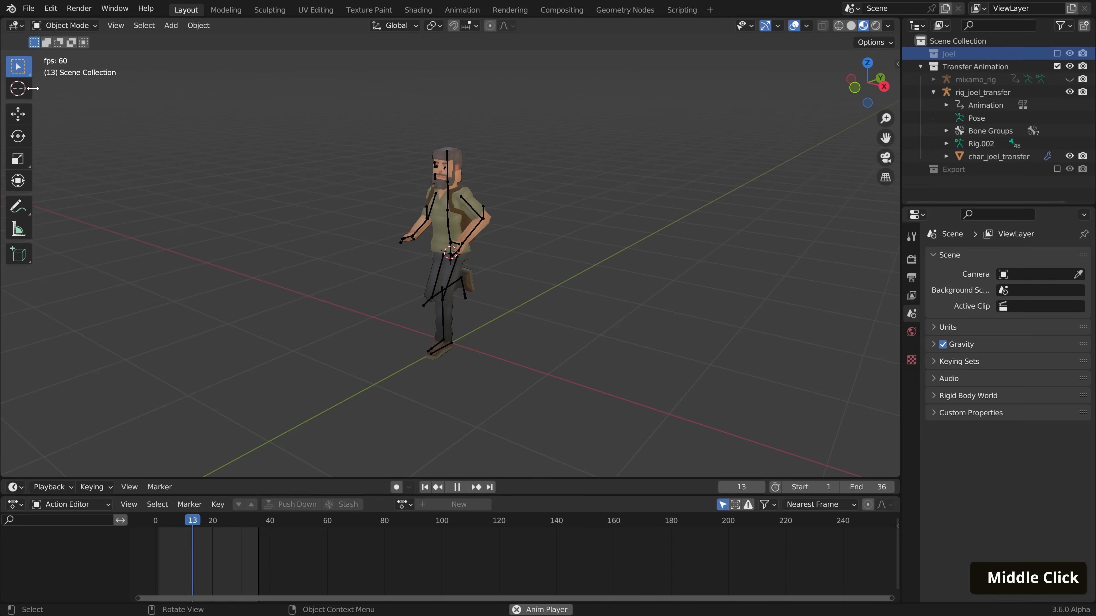
left_click(29, 9)
left_click(54, 150)
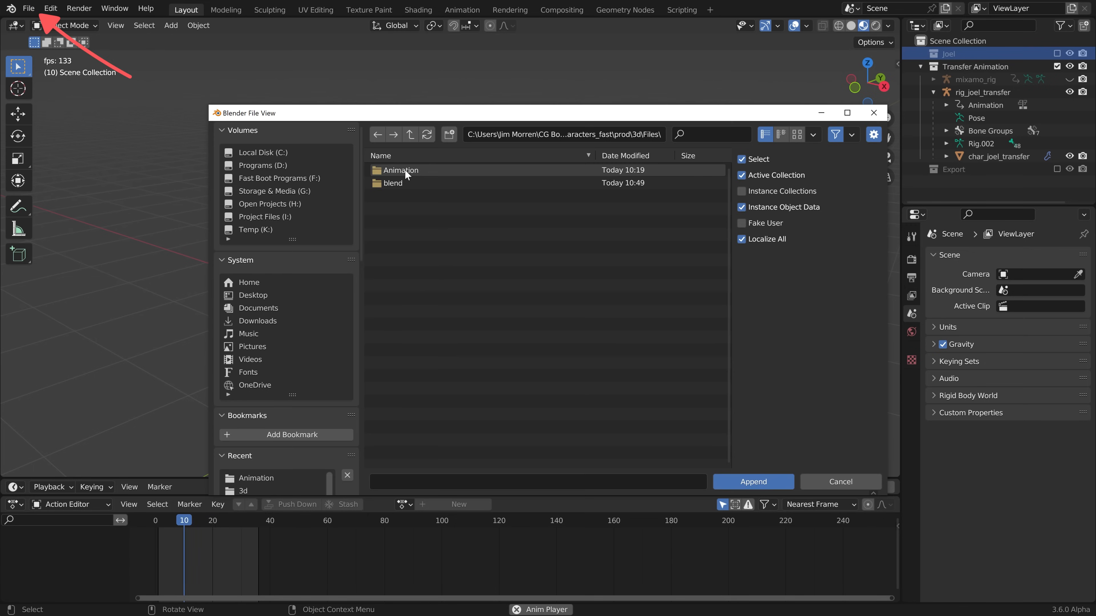
left_click(405, 185)
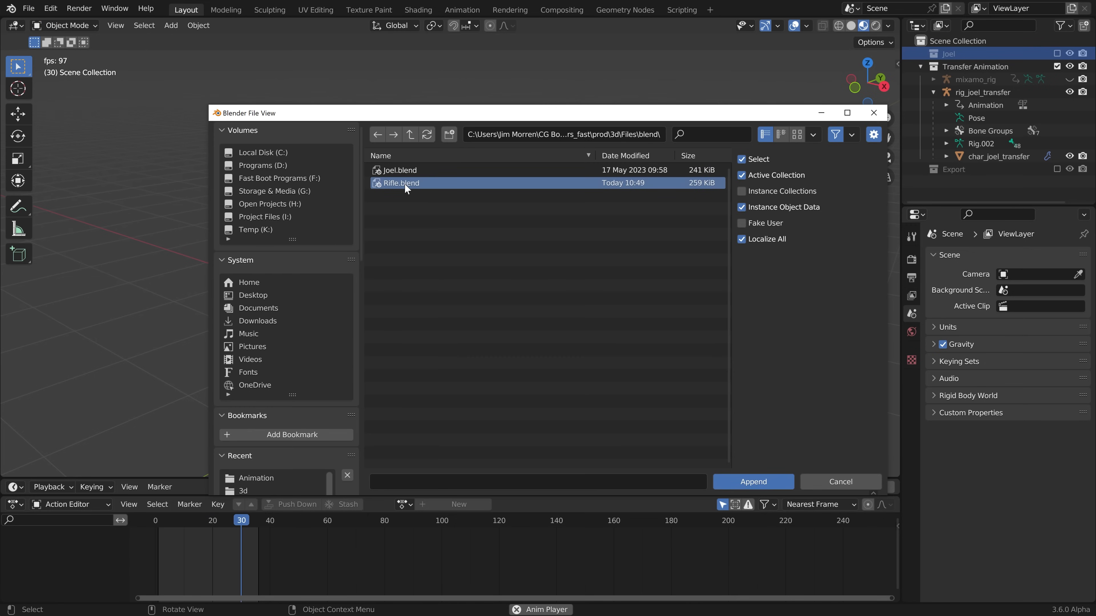
double_click(404, 183)
double_click(396, 272)
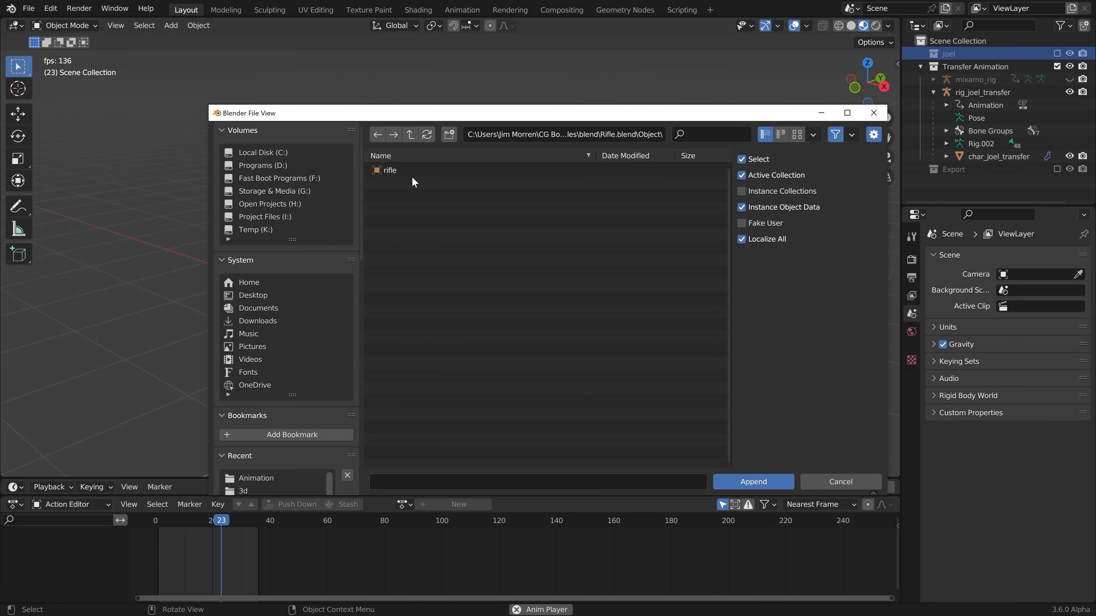
left_click(412, 176)
double_click(411, 175)
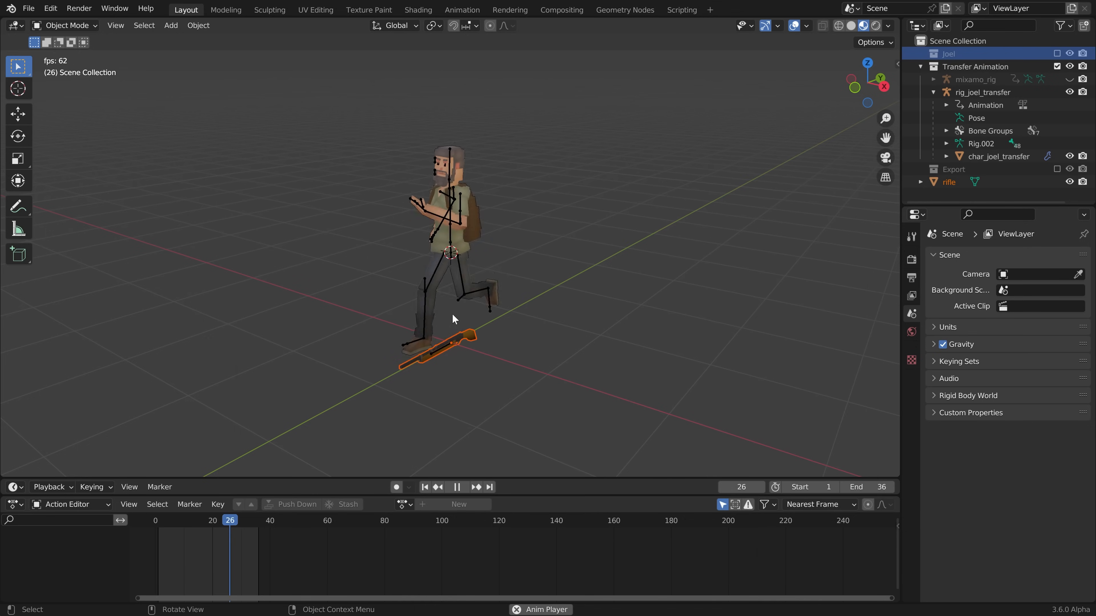
Place the 3D cursor at the rifle's origin and add a single-bone armature there
key("g")
left_click(450, 385)
scroll(451, 385, "up", 2)
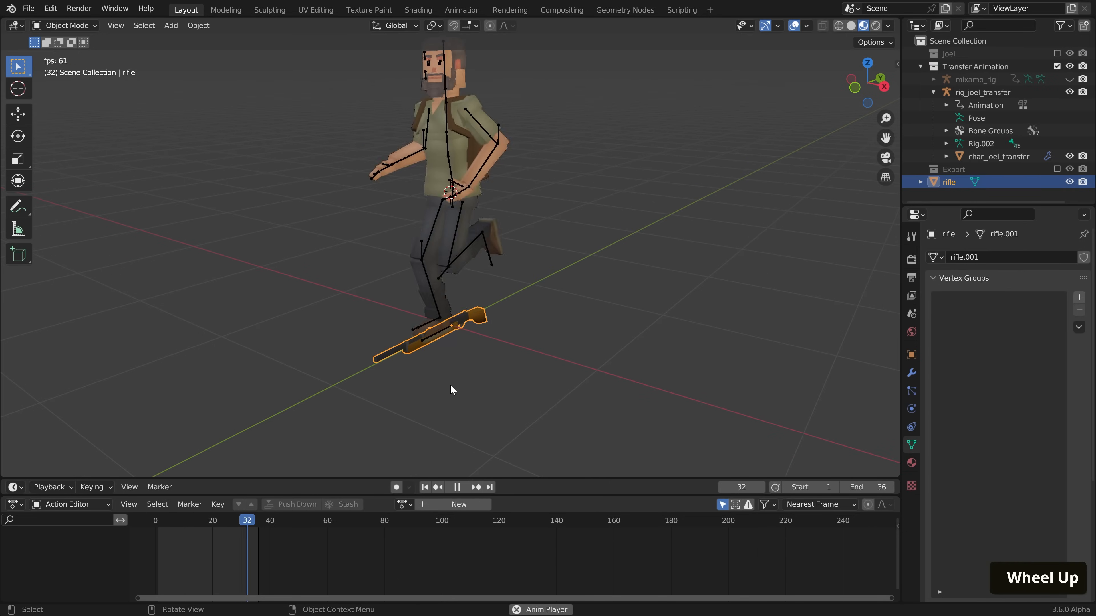
key("KP_3")
key("KP_Decimal")
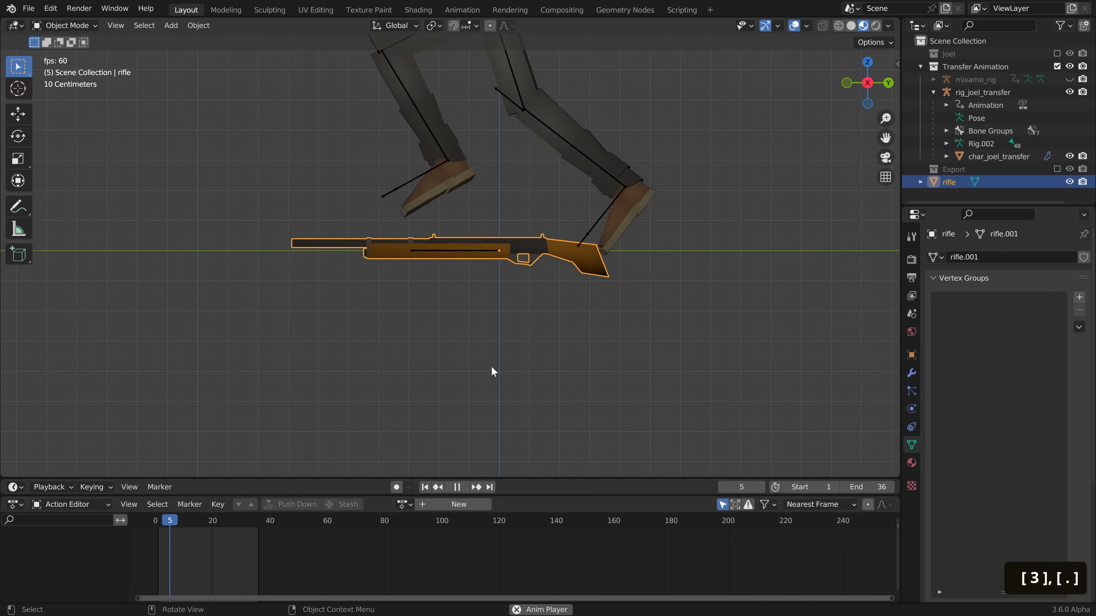
middle_click_drag(492, 367, 387, 328, "shift")
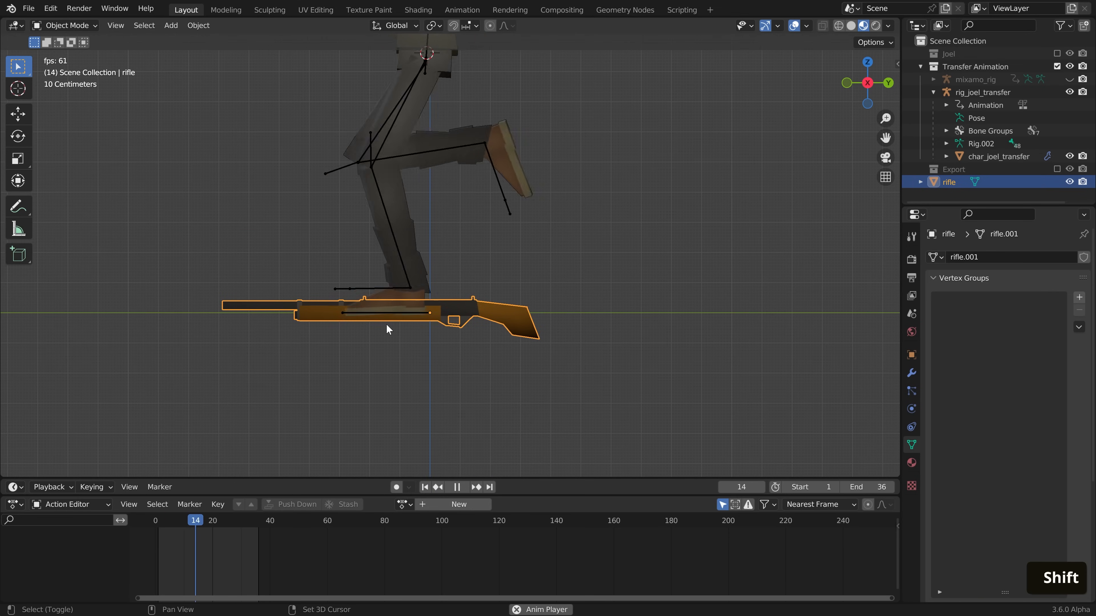
key("shift+s")
left_click(344, 358)
key("shift+a")
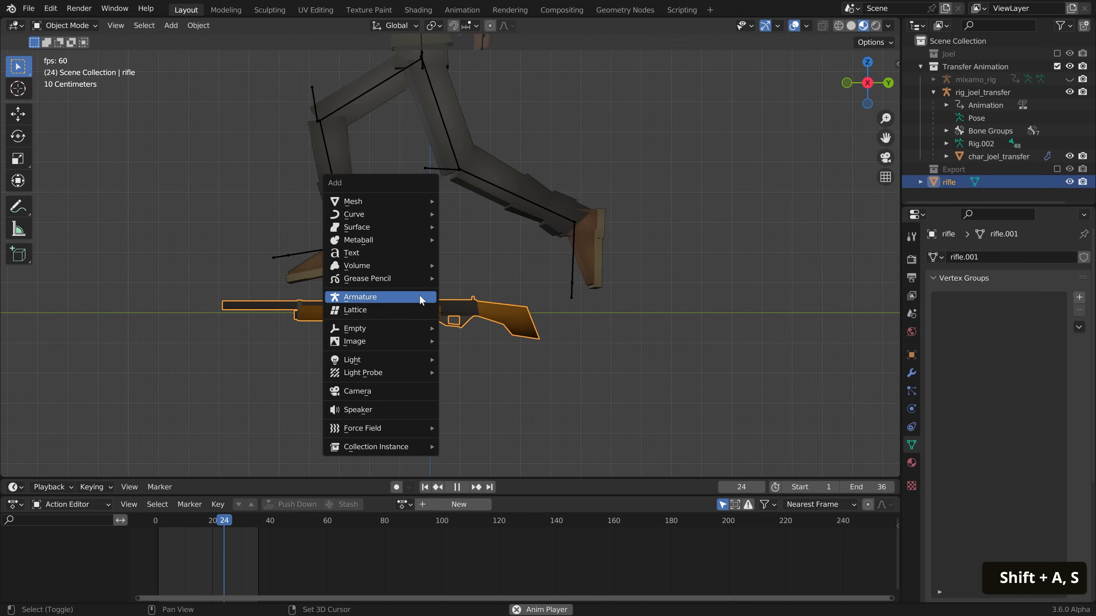
left_click(357, 297)
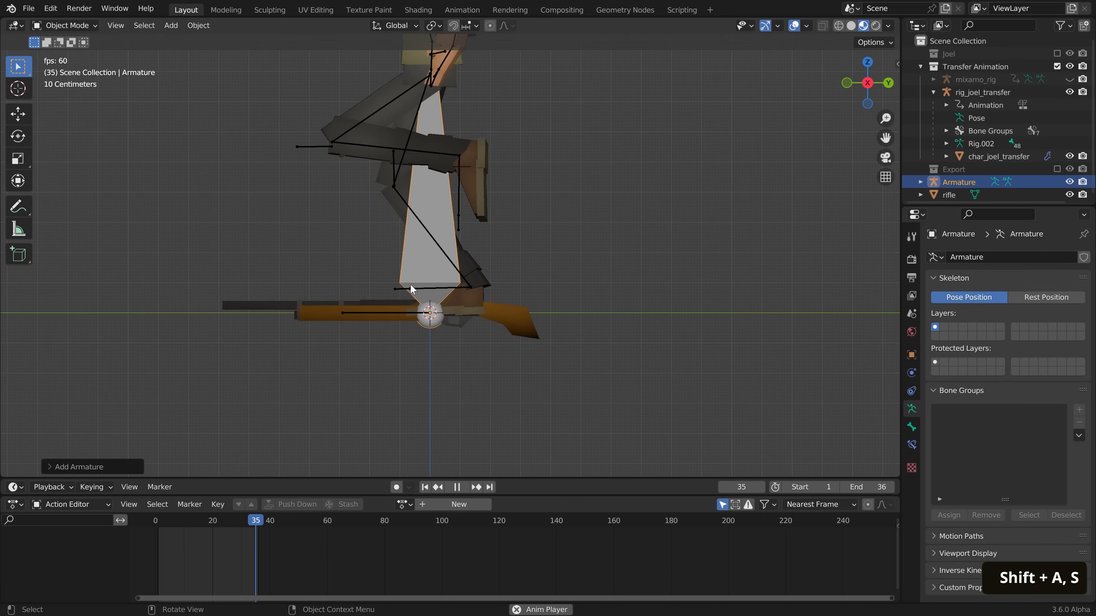
Lay the new bone along the rifle by moving its tip 0.5 m toward the muzzle and down to the rifle's origin height
key("Tab")
left_click(514, 281)
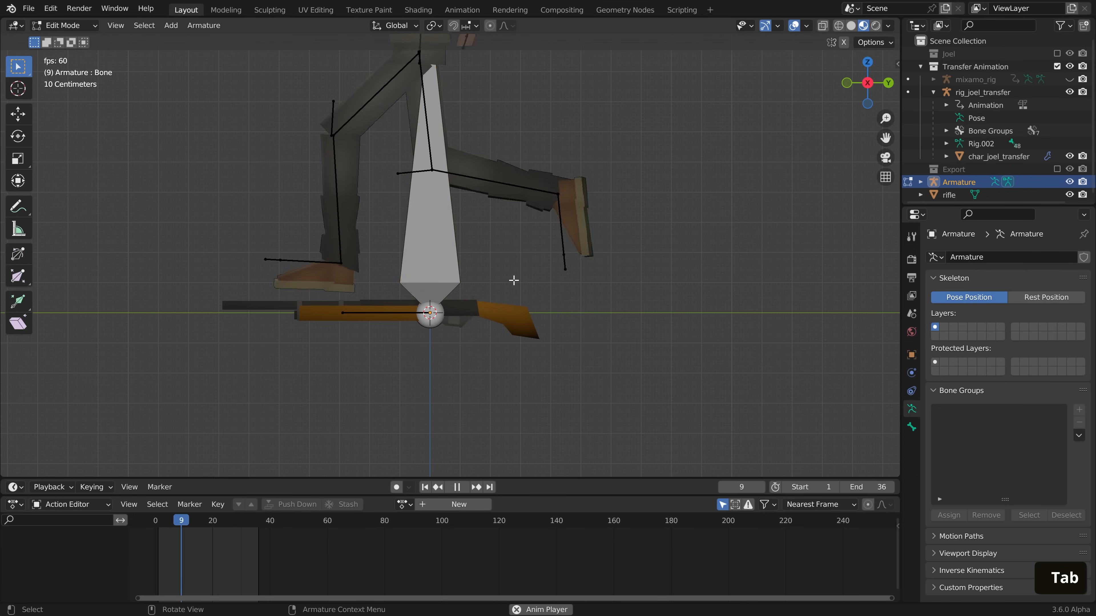
scroll(514, 279, "down", 5)
key("b")
left_click_drag(341, 64, 565, 174)
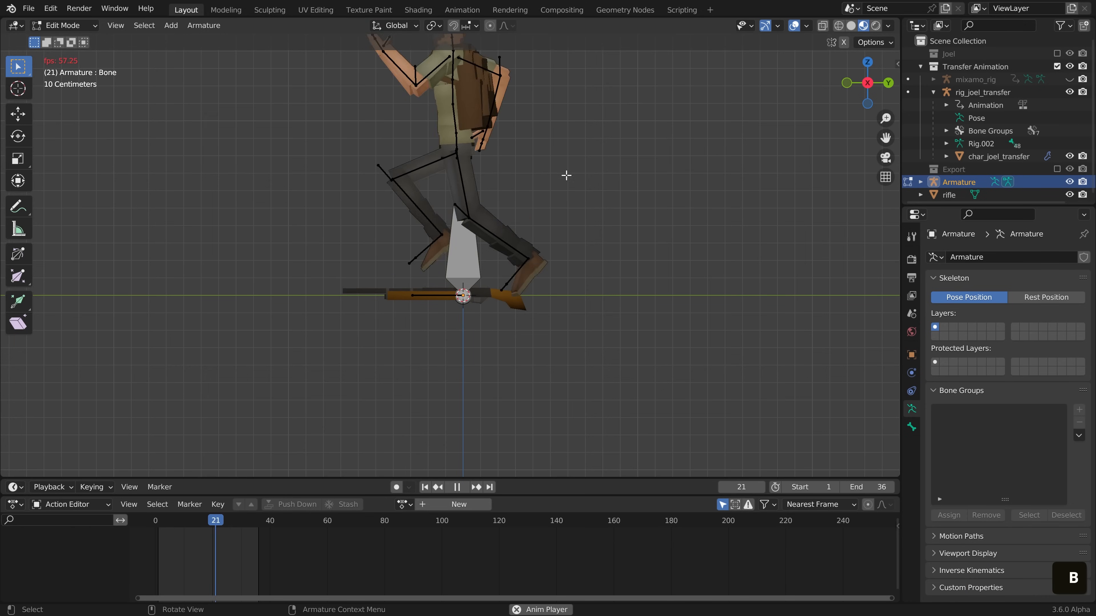
key("g")
right_click(432, 242)
scroll(426, 308, "up", 3)
key("g")
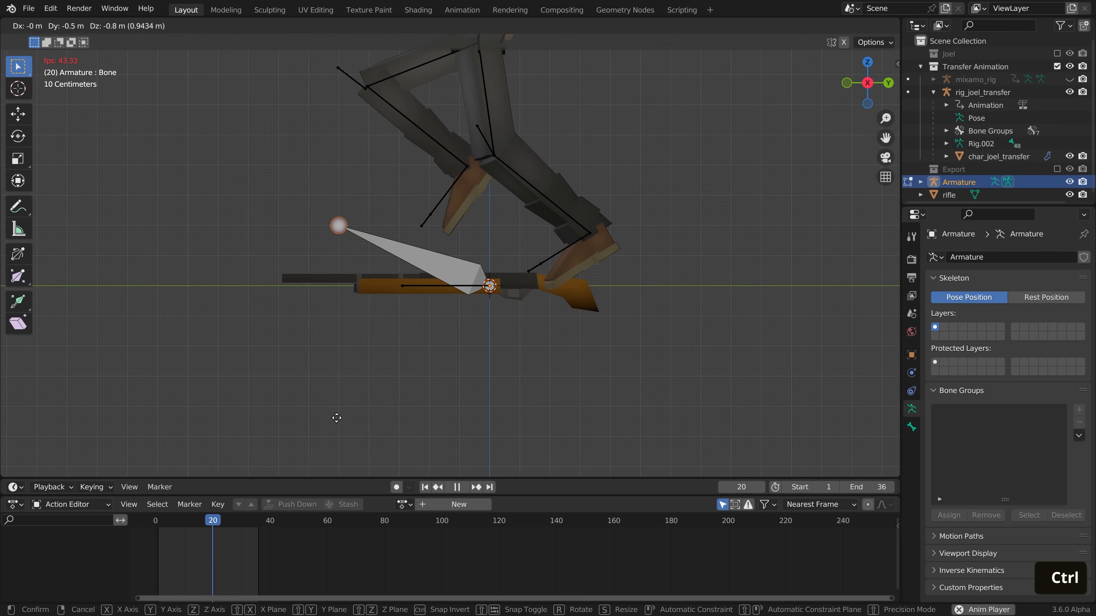
left_click(339, 285, "ctrl")
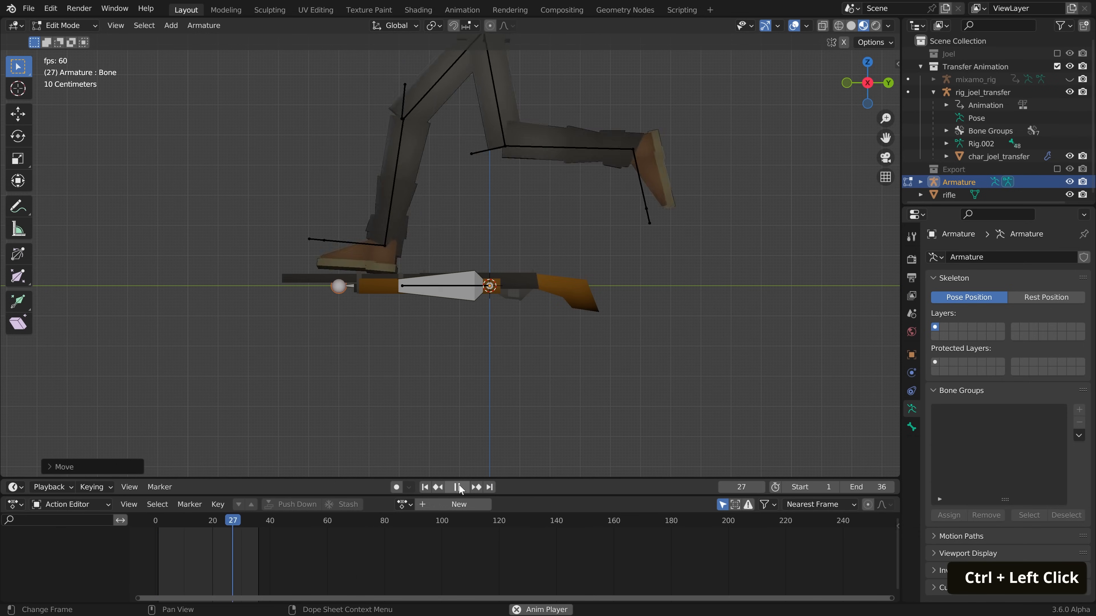
key("Escape")
Rename the armature's bone to "rifle" and return to Object Mode
scroll(439, 323, "up", 2)
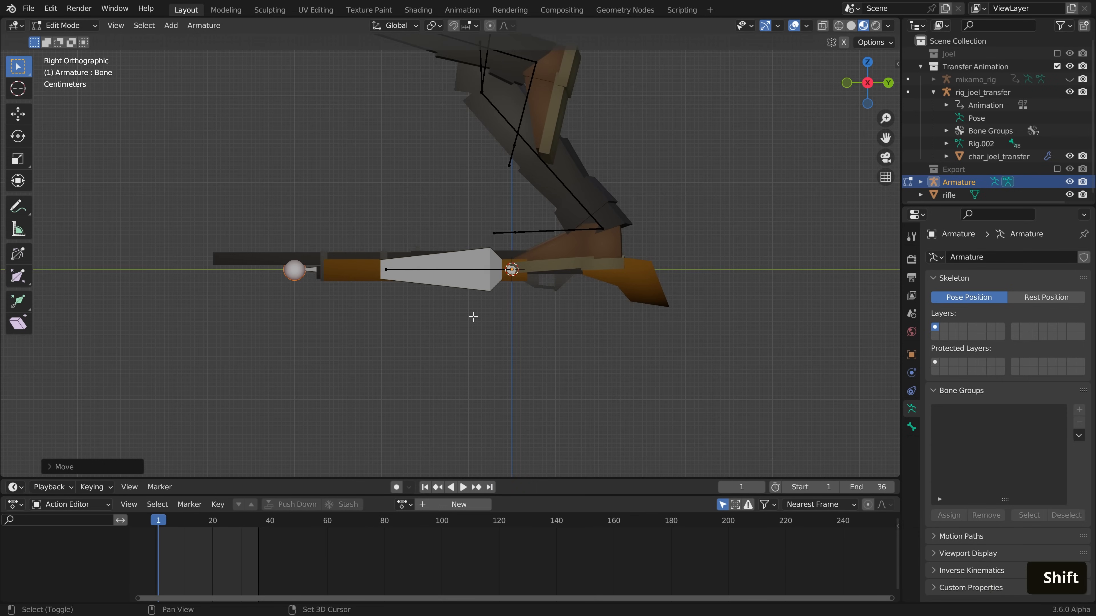
middle_click_drag(472, 316, 427, 389, "shift")
key("a")
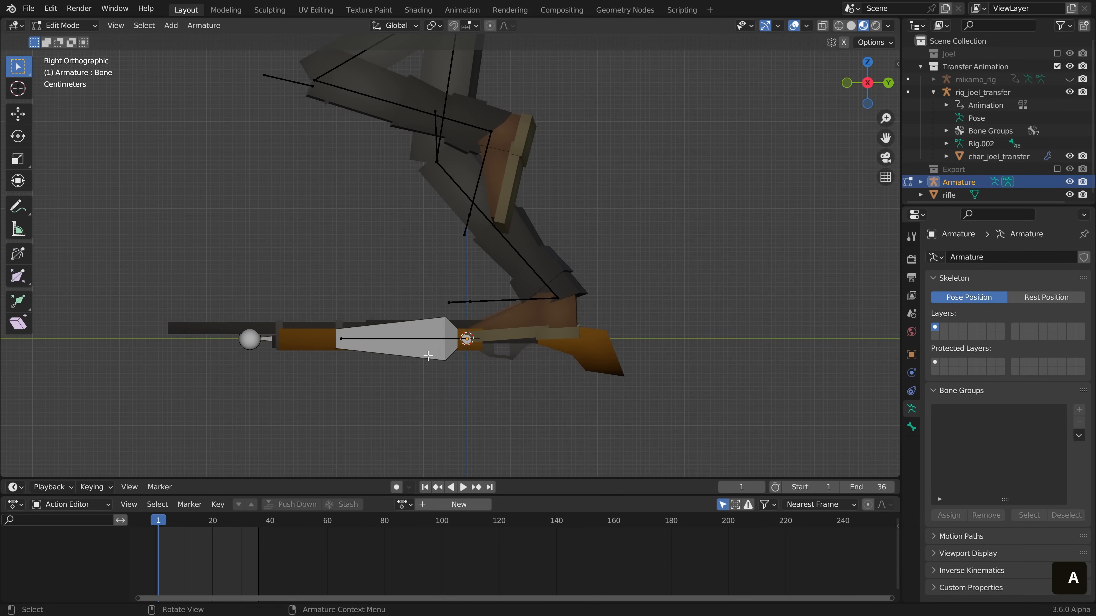
key("F2")
type("ri")
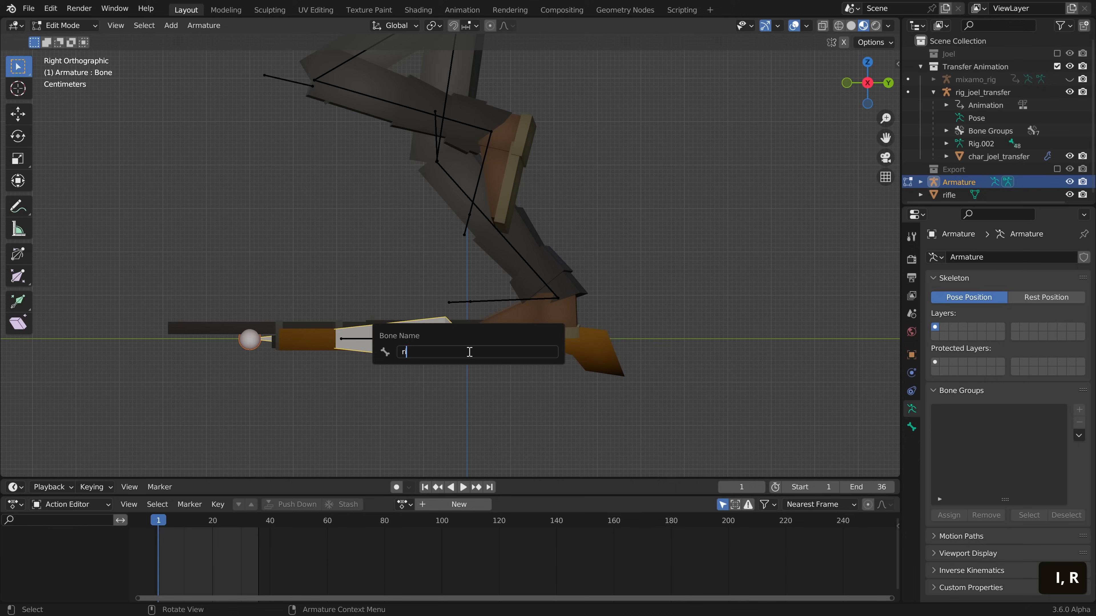
type("fle")
key("Return")
key("e")
left_click(379, 356)
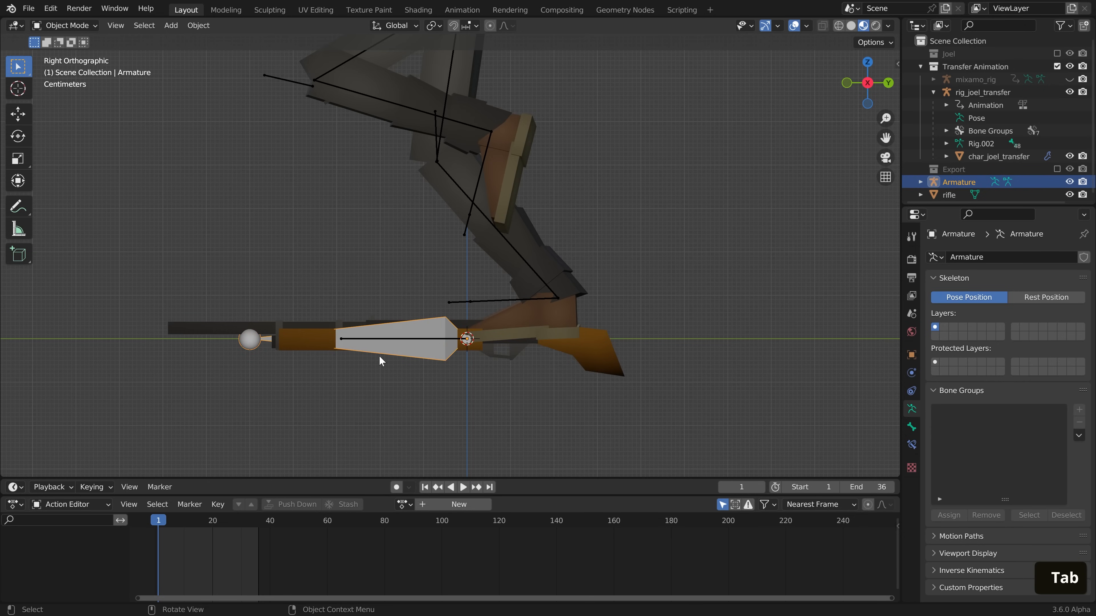
Rename the rifle's armature object to "rig_rifle"
middle_click_drag(361, 355, 357, 334, "shift")
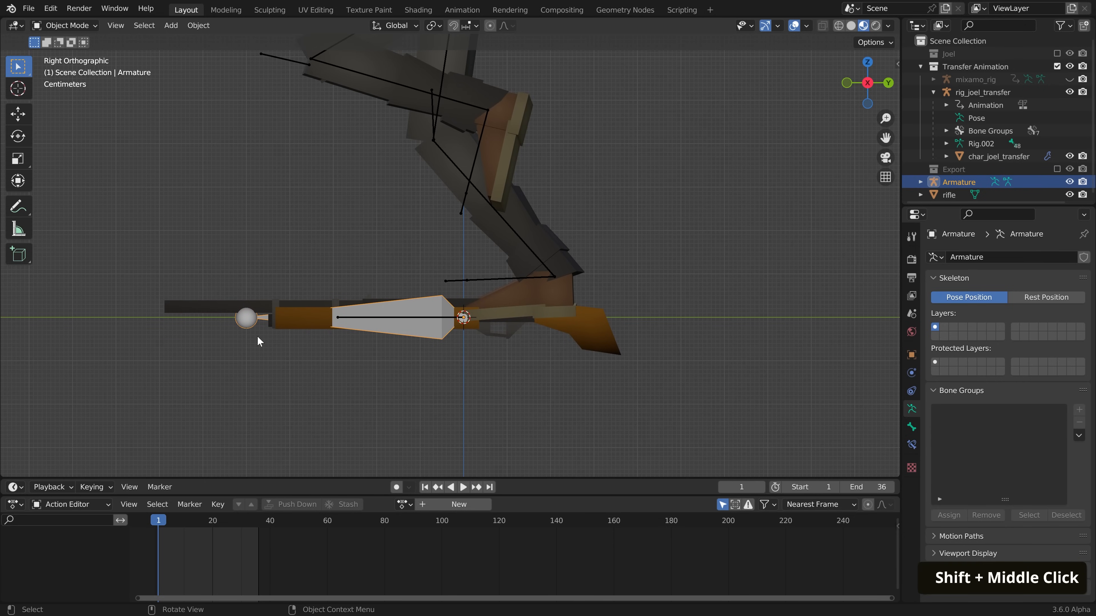
key("F2")
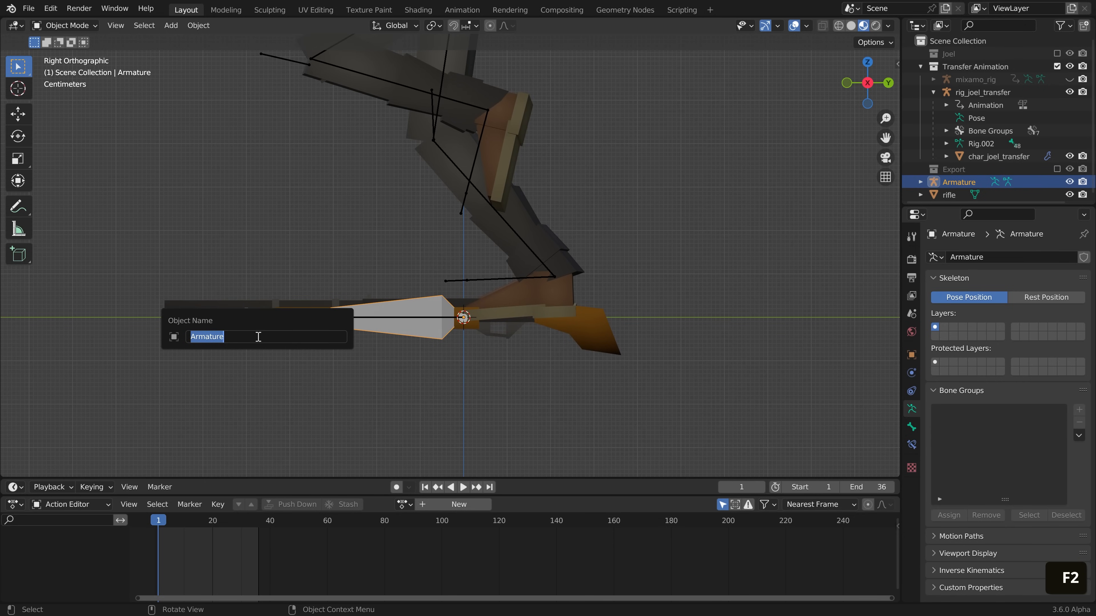
type("rig_ri")
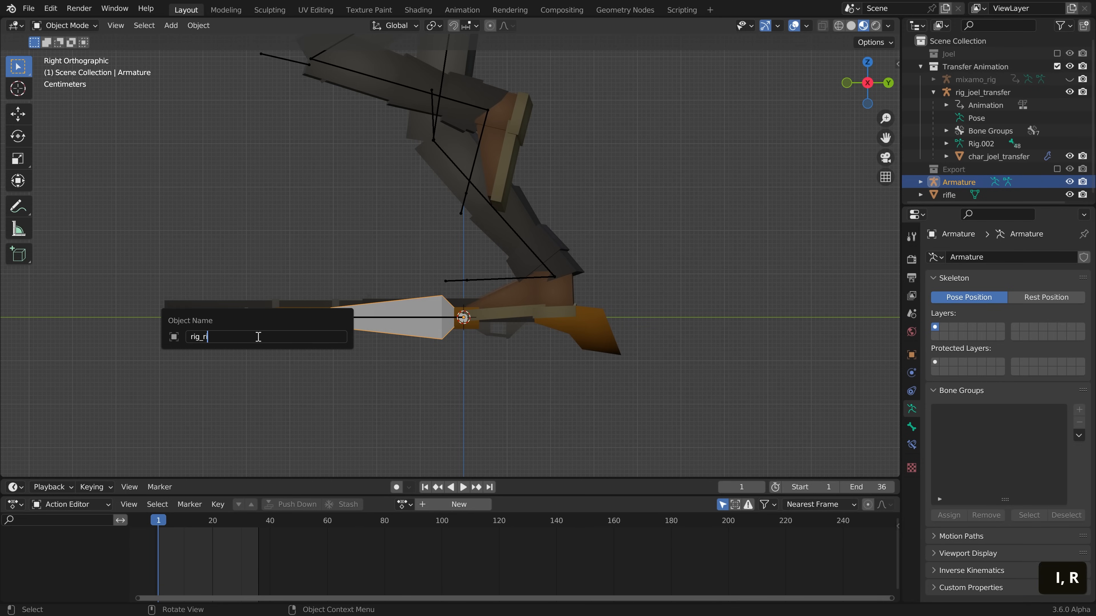
type("fle")
key("Return")
Parent the rifle mesh to the rig_rifle armature using Armature Deform With Empty Groups
middle_click_drag(237, 322, 140, 329, "shift")
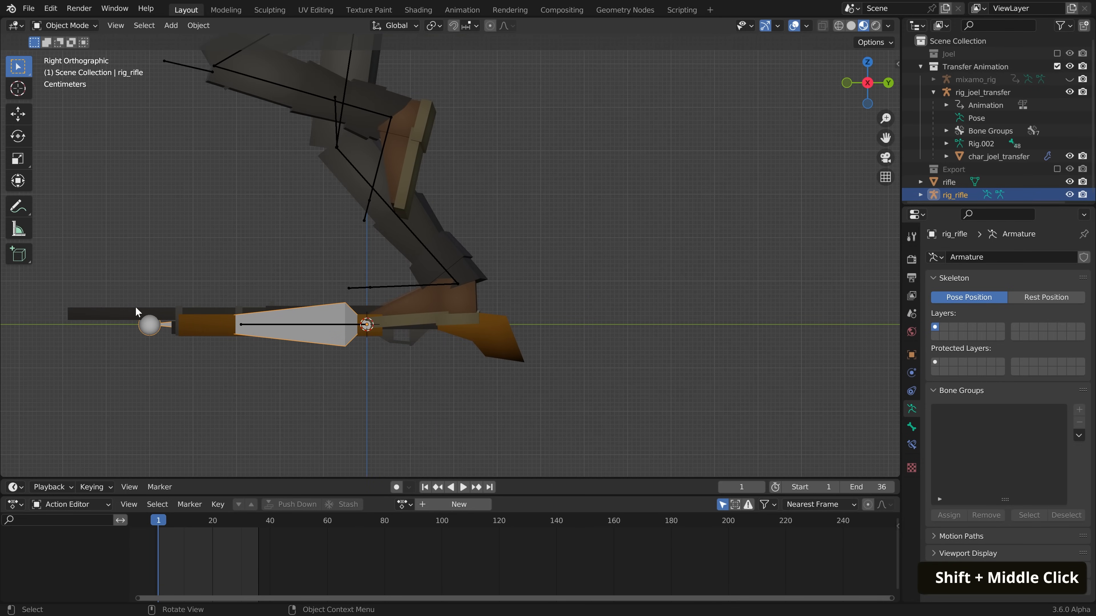
left_click(100, 310)
key("g")
right_click(153, 329)
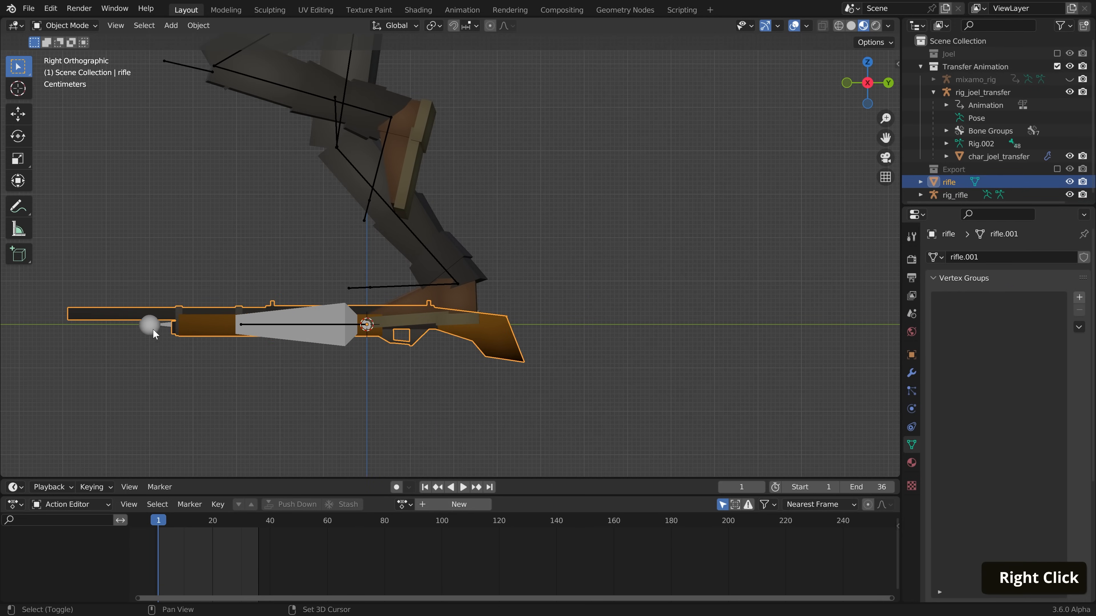
left_click(151, 326, "shift")
key("ctrl+p")
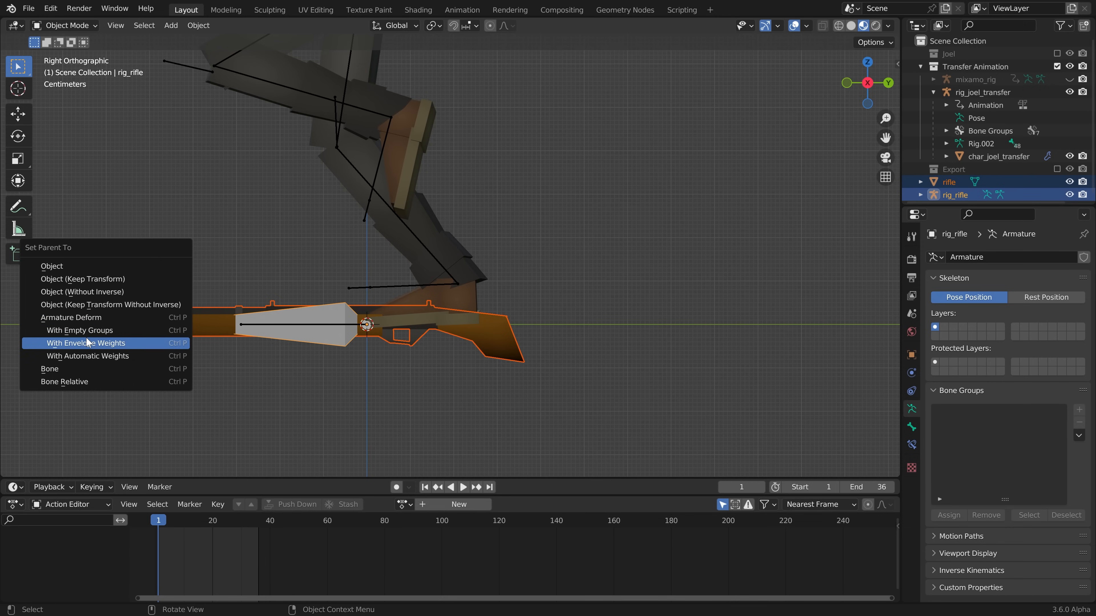
left_click(134, 332)
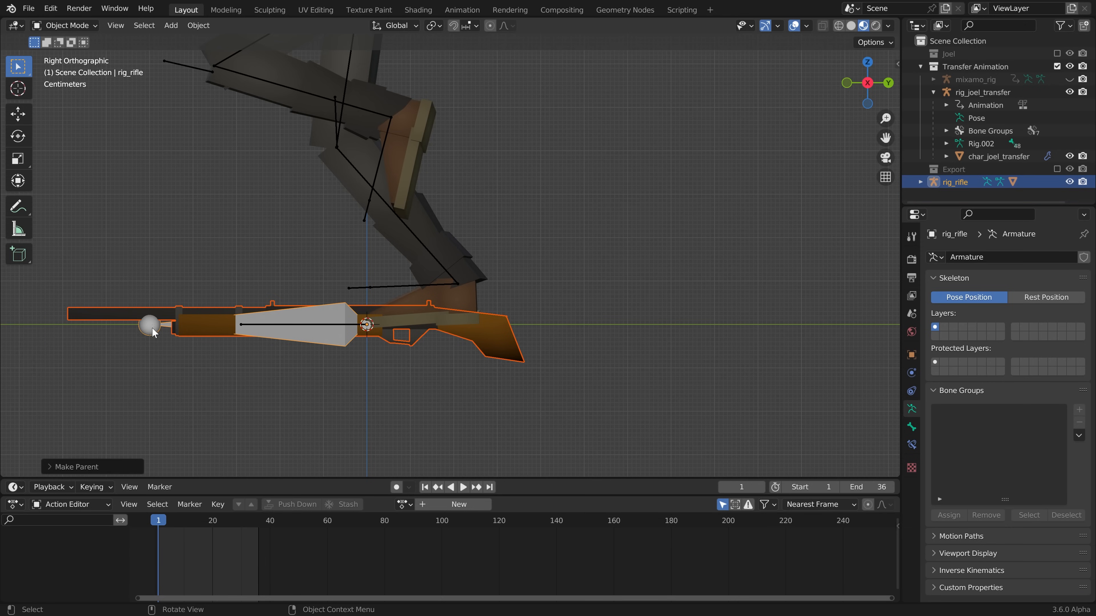
Assign all of the rifle mesh's vertices to its "rifle" vertex group at weight 1.000 and return to Object Mode
left_click(488, 335)
key("Tab")
key("a")
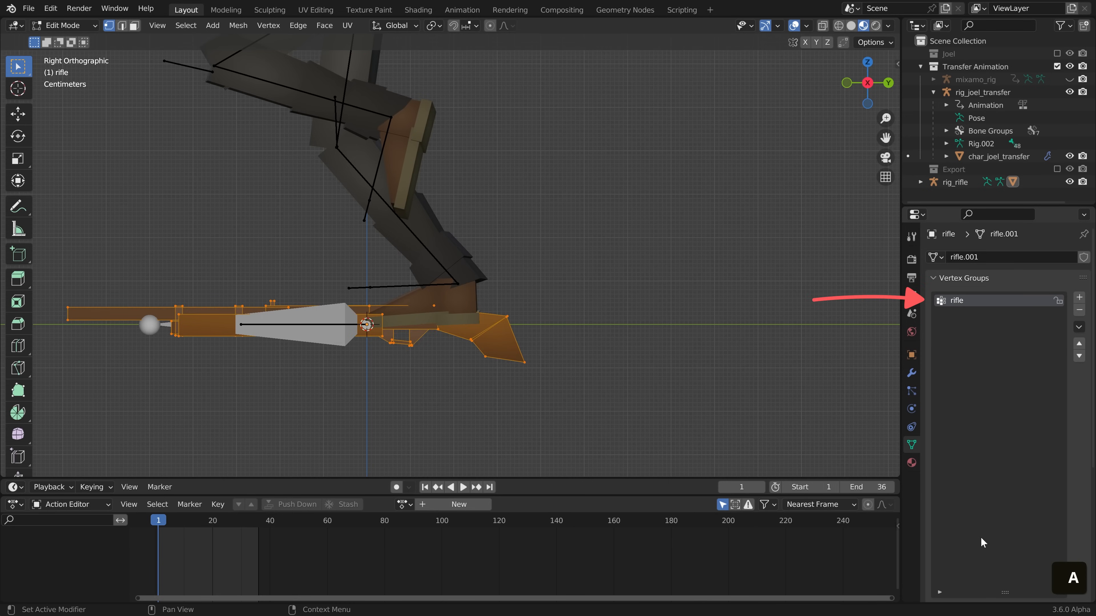
left_click_drag(996, 594, 964, 330)
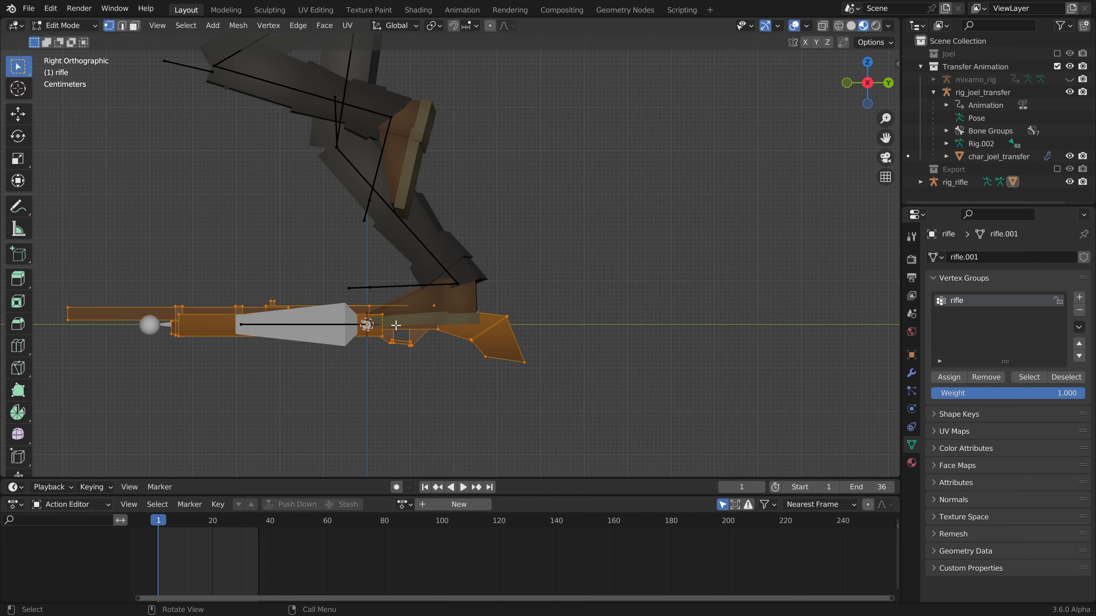
key("Tab")
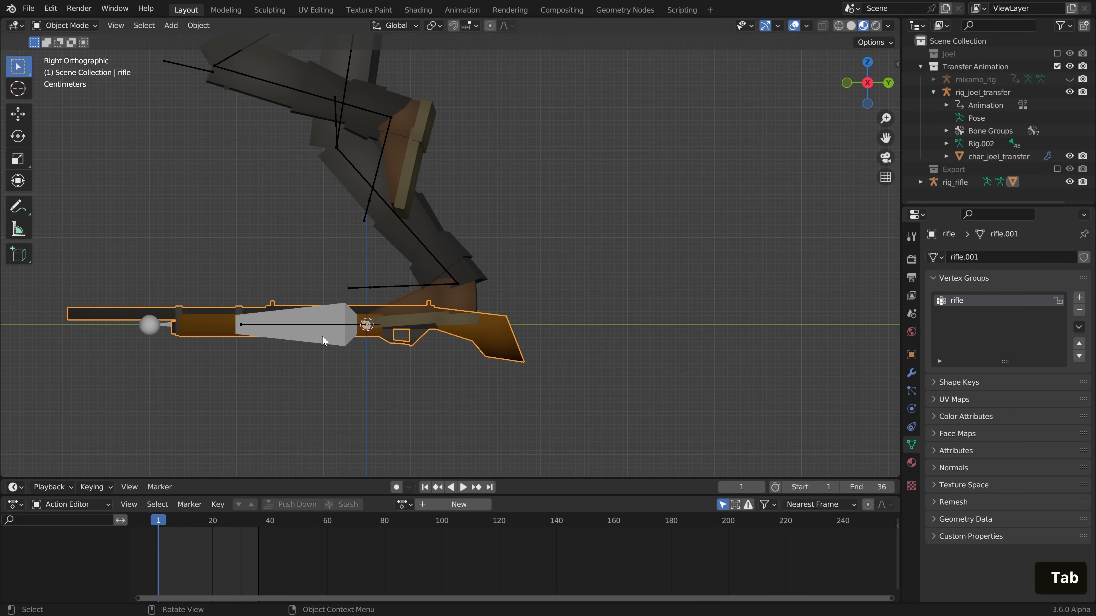
Test the rifle bone's control over the mesh with trial moves and a rotation in Pose Mode, cancelling each one
left_click(322, 336)
key("Tab")
left_click(301, 408)
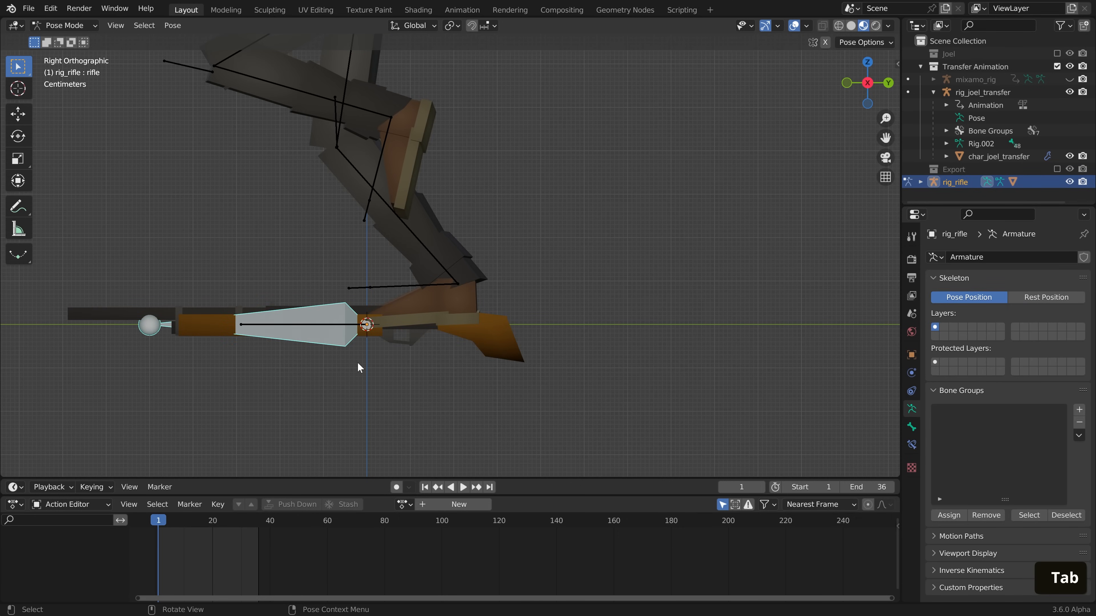
key("g")
key("r")
right_click(477, 343)
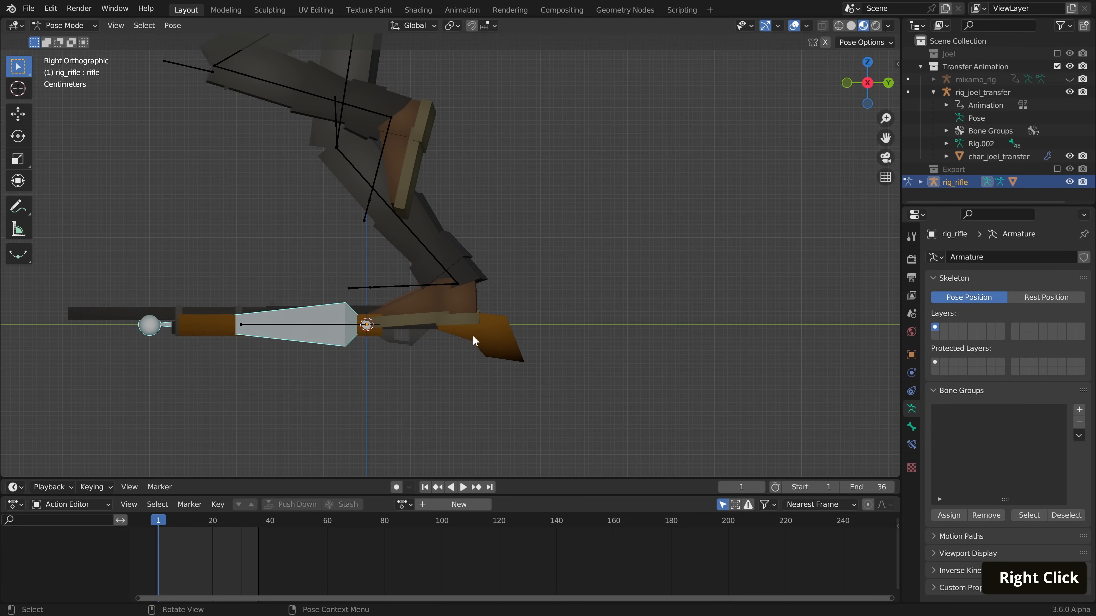
key("g")
right_click(372, 380)
In Edit Mode, move the rifle bone's head along the Y axis toward the stock, placing it near the trigger guard
middle_click_drag(388, 372, 418, 372, "shift")
scroll(402, 367, "up", 2)
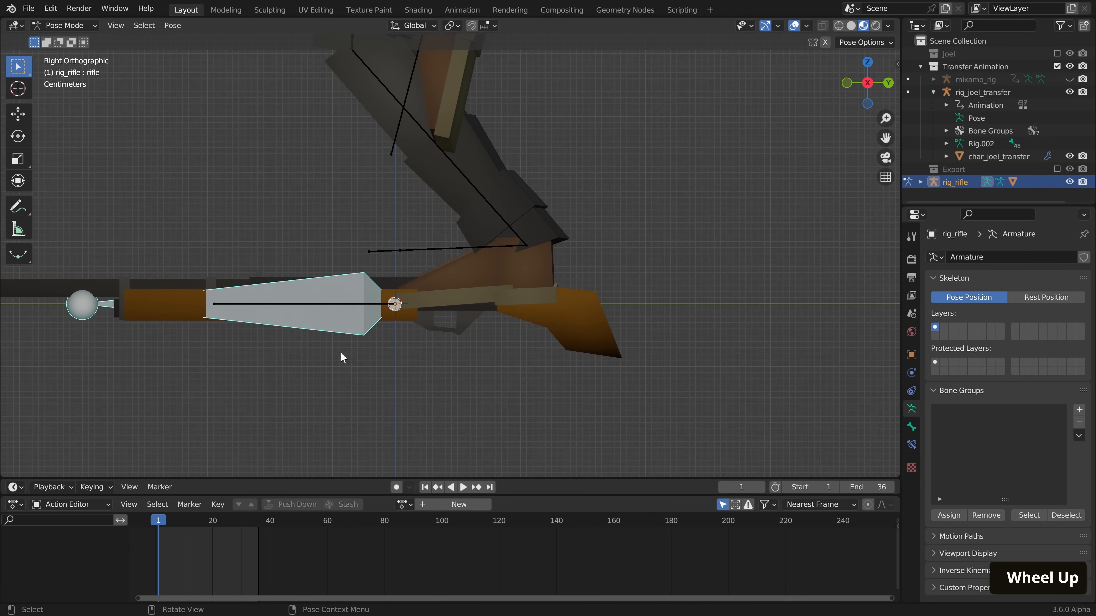
key("Tab")
left_click(400, 310)
key("g")
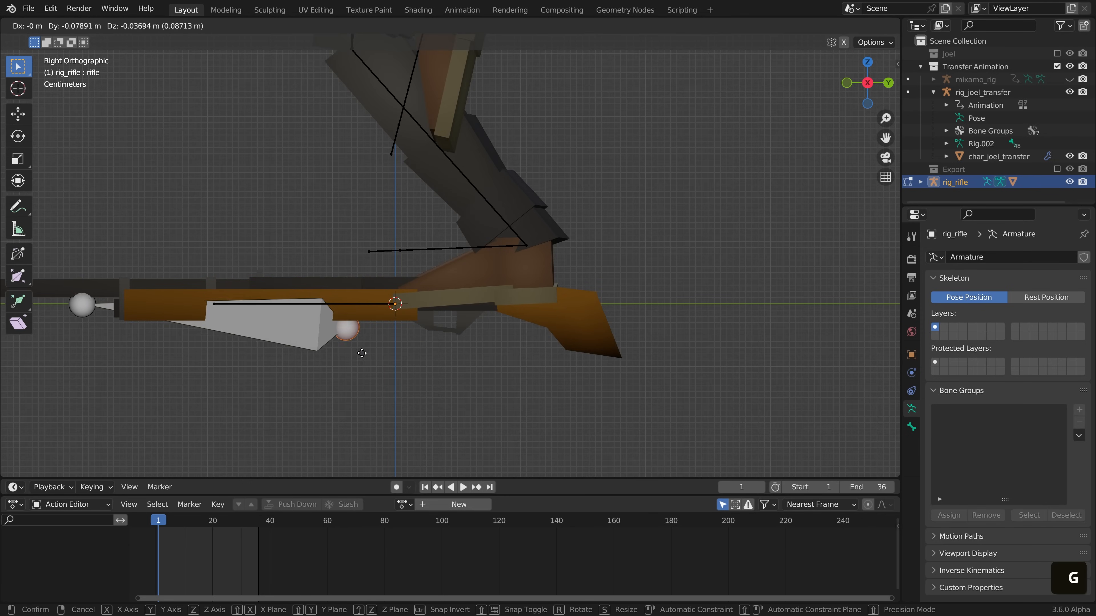
key("y")
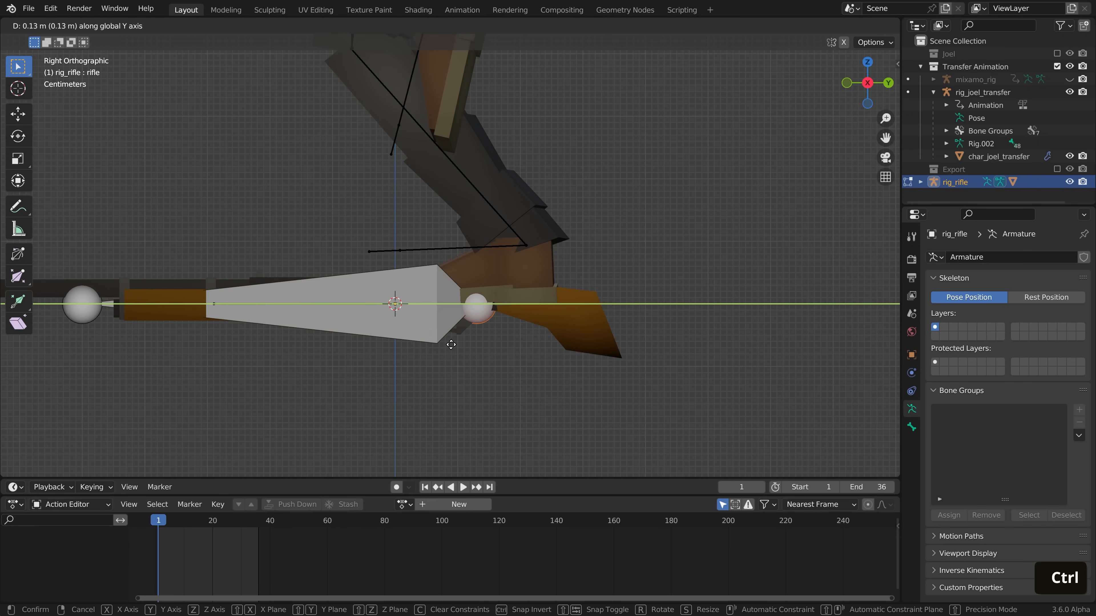
left_click(457, 345, "ctrl")
key("g")
left_click(441, 310, "ctrl")
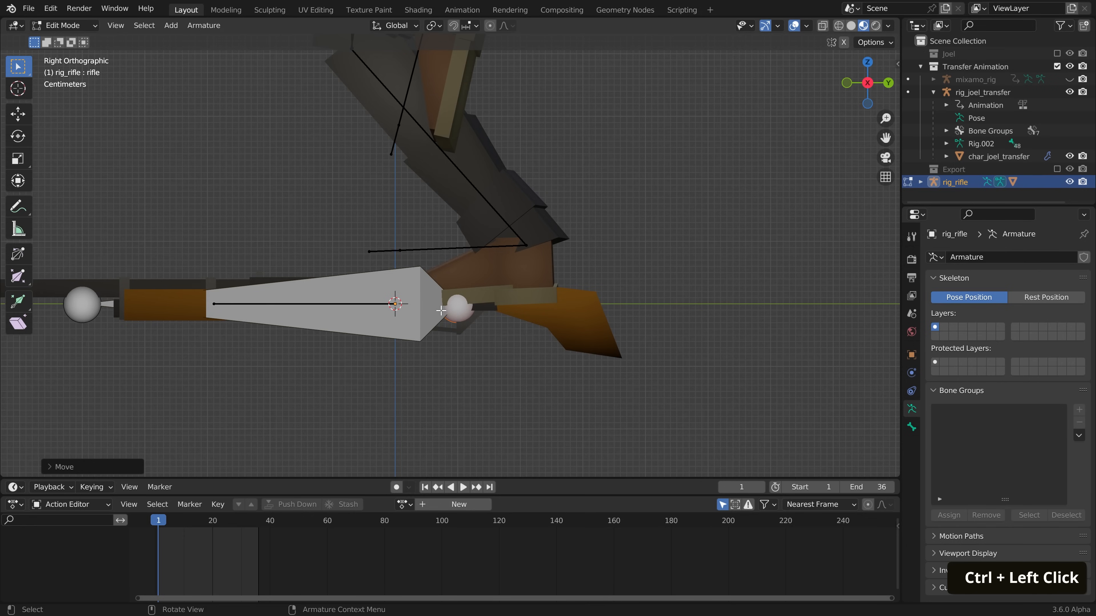
Move the rifle bone's tip about 0.2 m along the Y axis so it reaches the end of the barrel
middle_click_drag(159, 333, 318, 350, "shift")
key("g")
key("y")
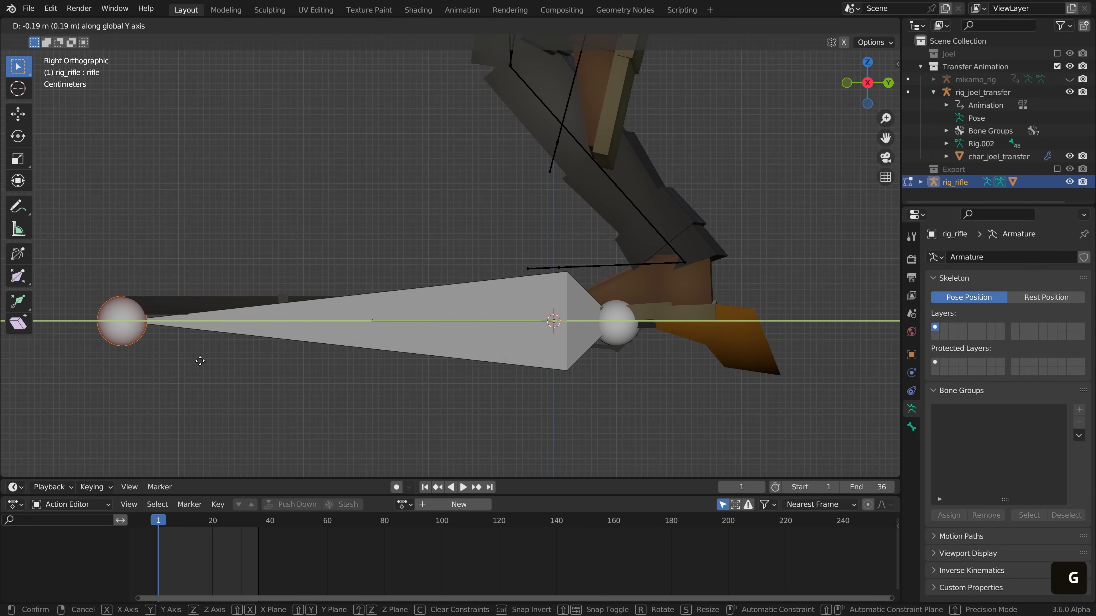
left_click(192, 366, "ctrl")
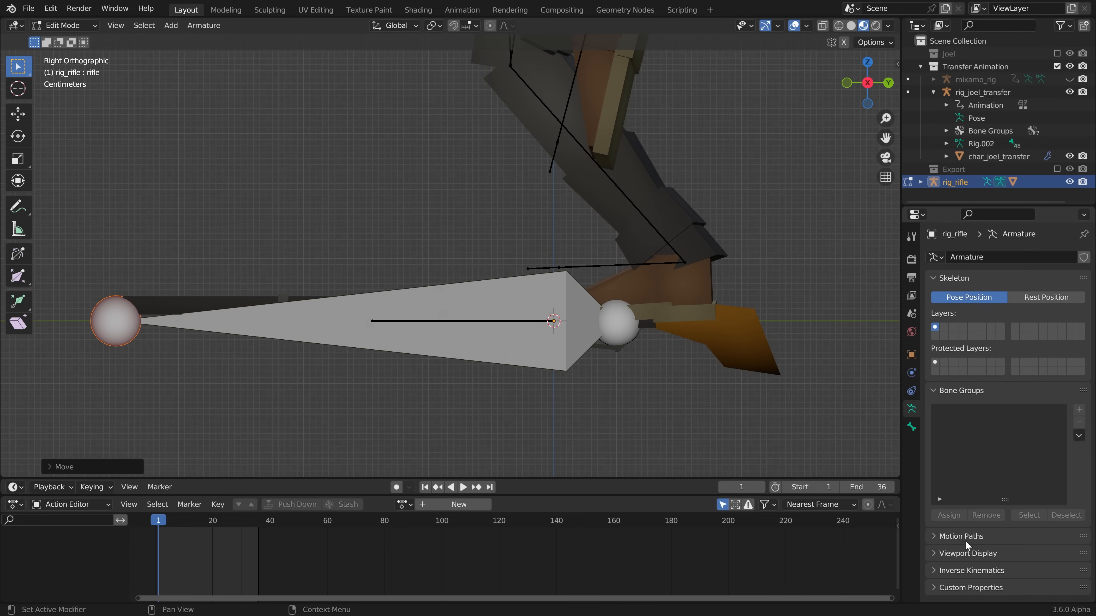
Set the rig_rifle armature's viewport display to Stick and return to Object Mode
middle_click_drag(968, 557, 963, 367)
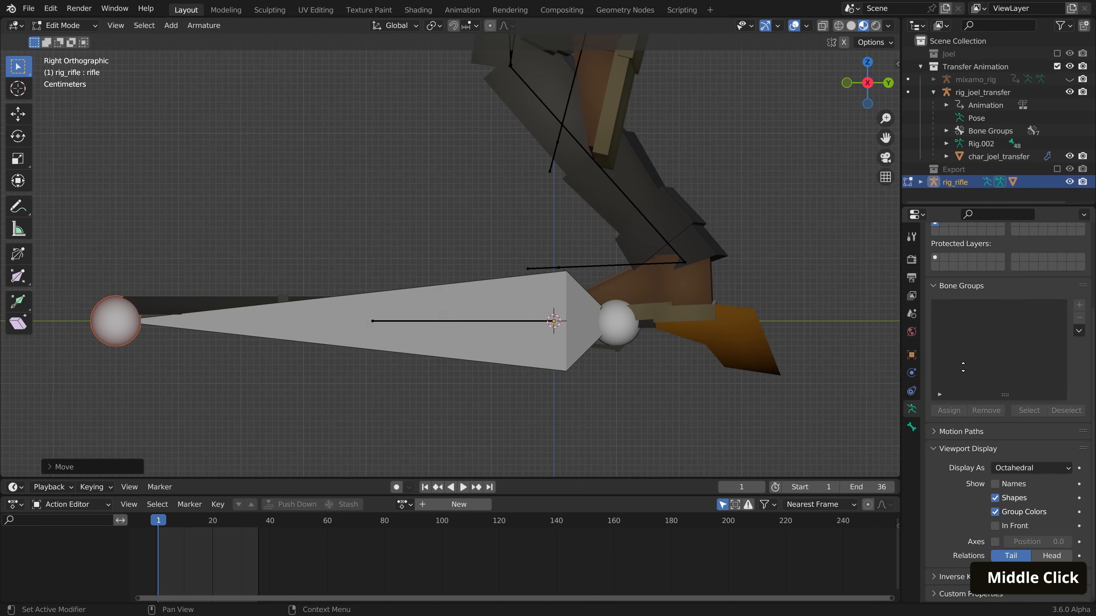
left_click(1013, 468)
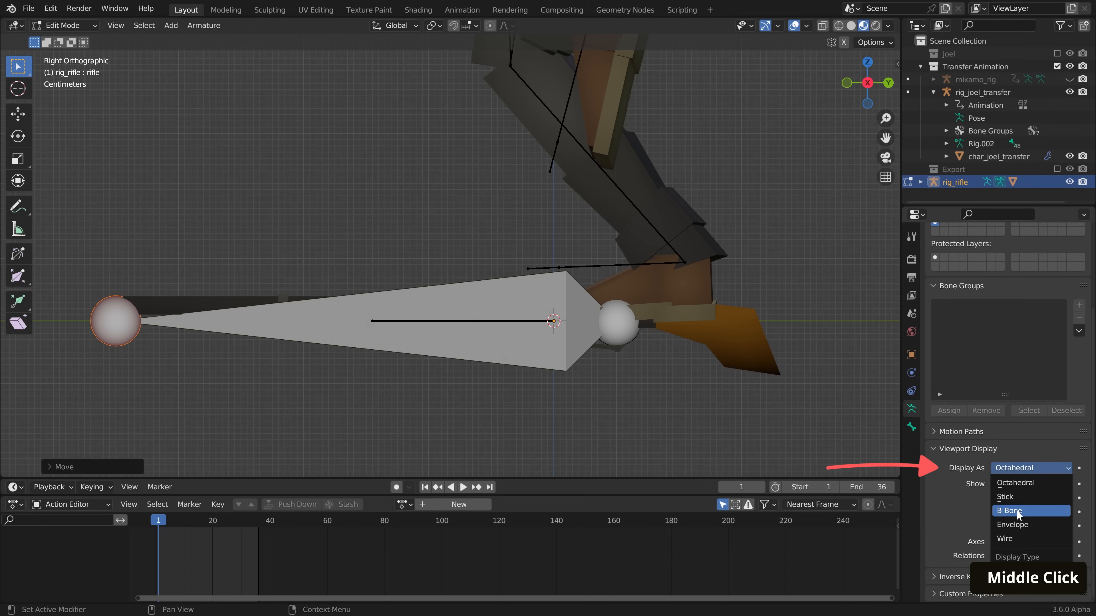
left_click(1017, 497)
key("Tab")
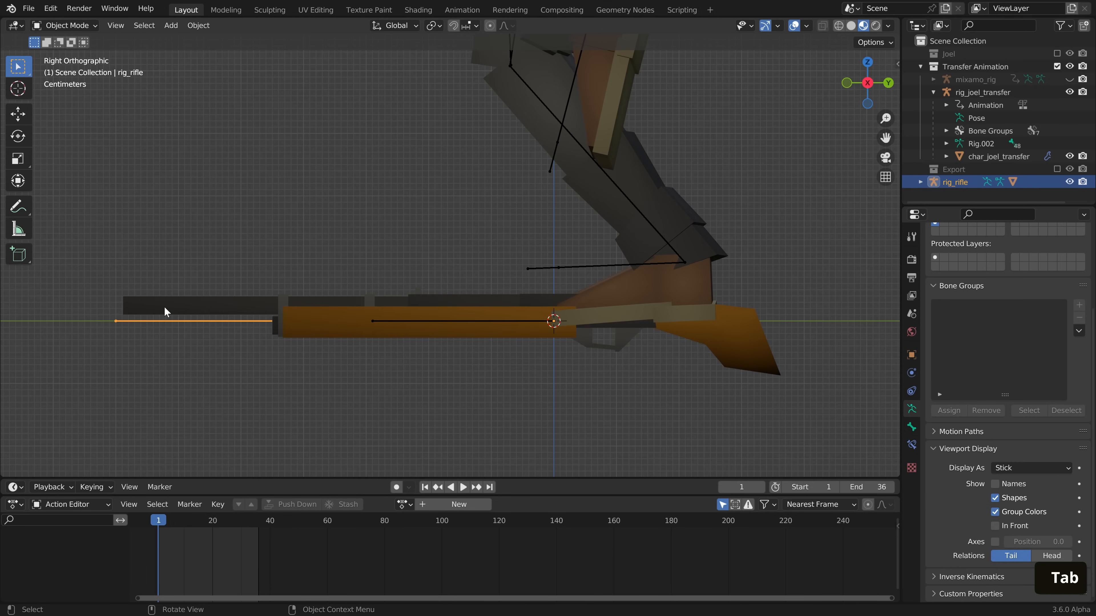
scroll(219, 337, "down", 4)
scroll(337, 367, "down", 2)
middle_click_drag(298, 316, 326, 371, "shift")
key("g")
right_click(368, 398)
middle_click_drag(326, 371, 345, 357, "shift")
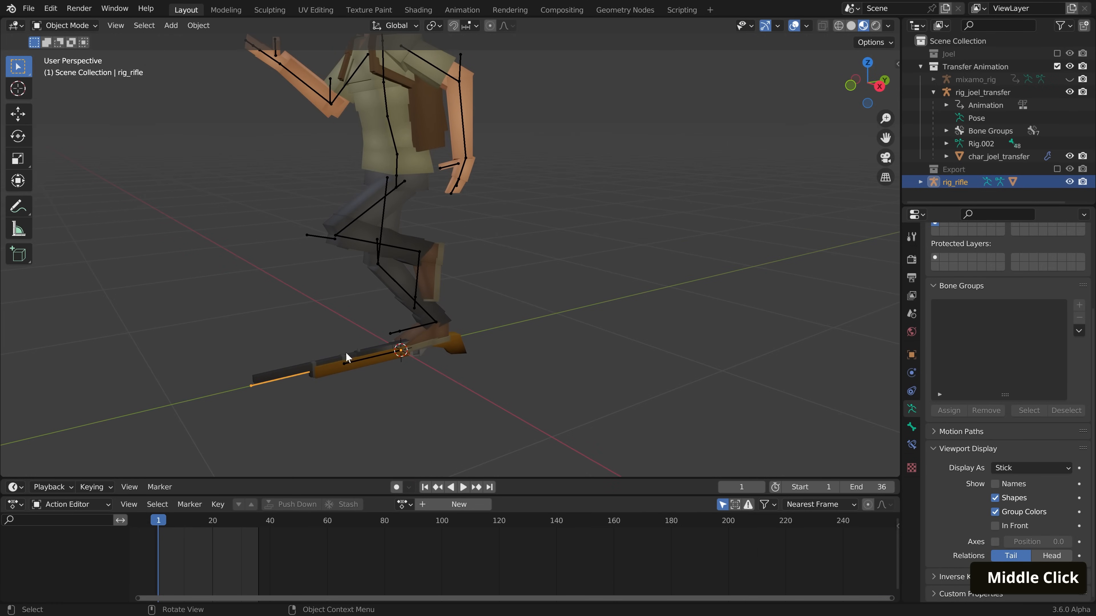
scroll(414, 220, "down", 3)
left_click(384, 212)
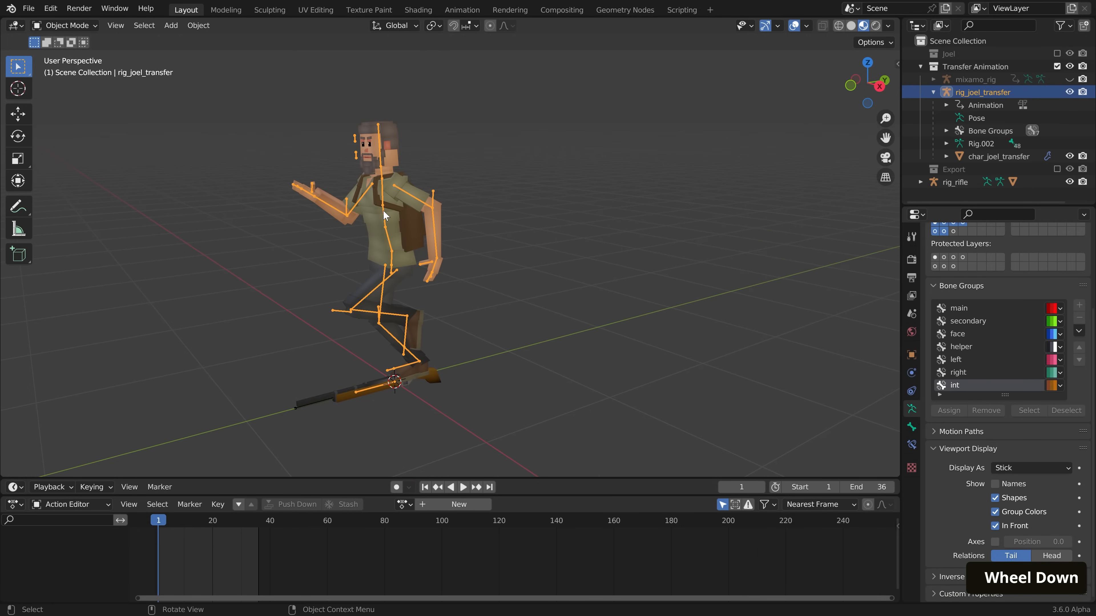
middle_click_drag(367, 372, 437, 353)
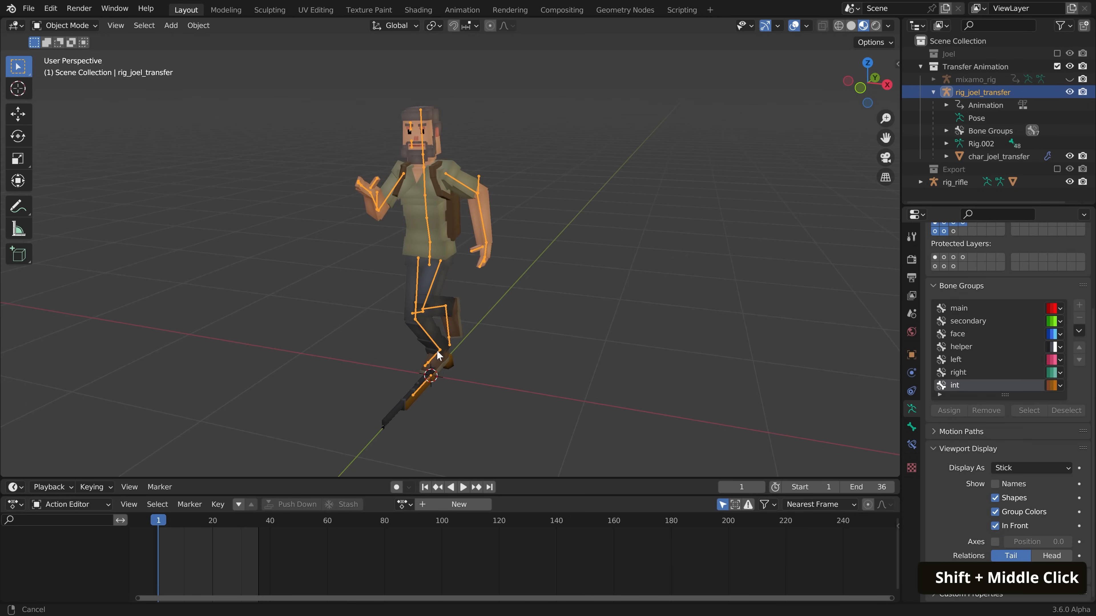
Scrub the imported animation to its last keyframe and set the scene's end frame to 83
left_click(463, 487)
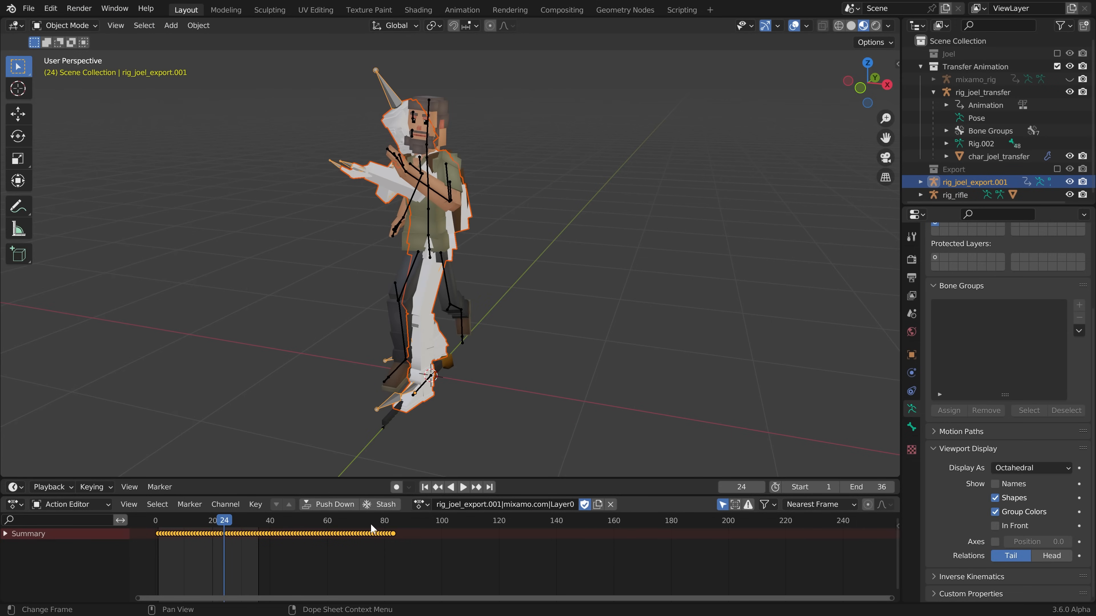
left_click_drag(371, 521, 393, 523)
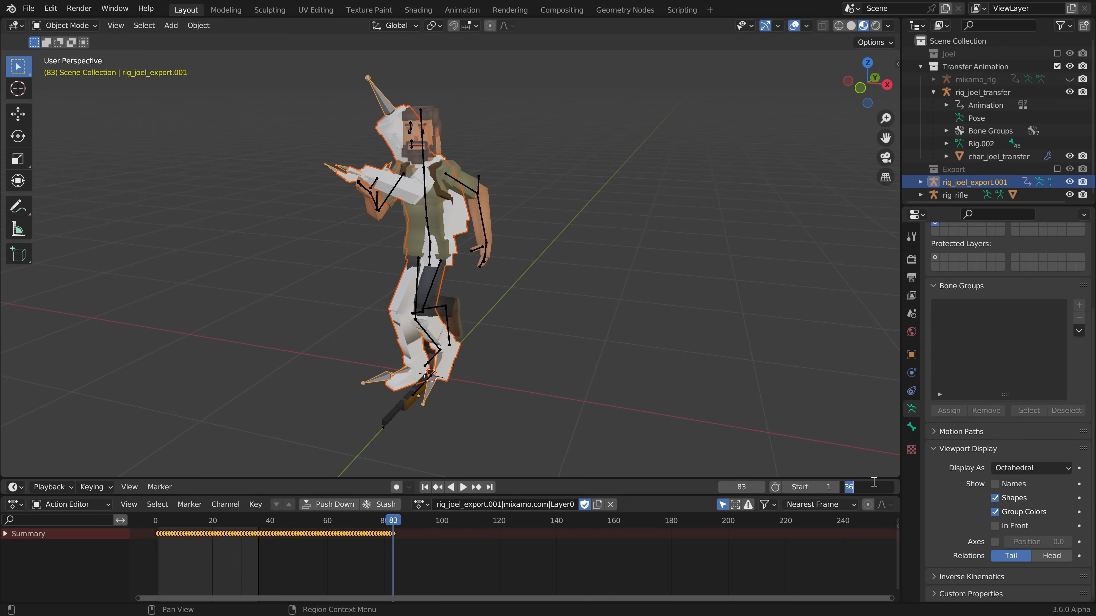
key("Return")
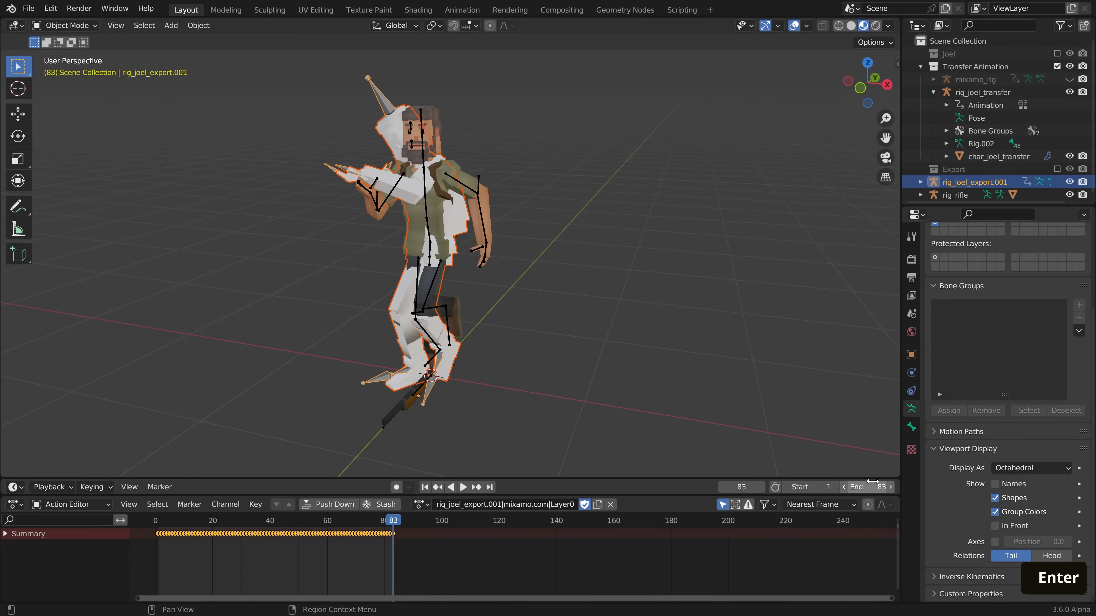
Play back the imported animation over the full frame range, view it from another angle and stop playback
left_click(463, 488)
key("g")
right_click(413, 166)
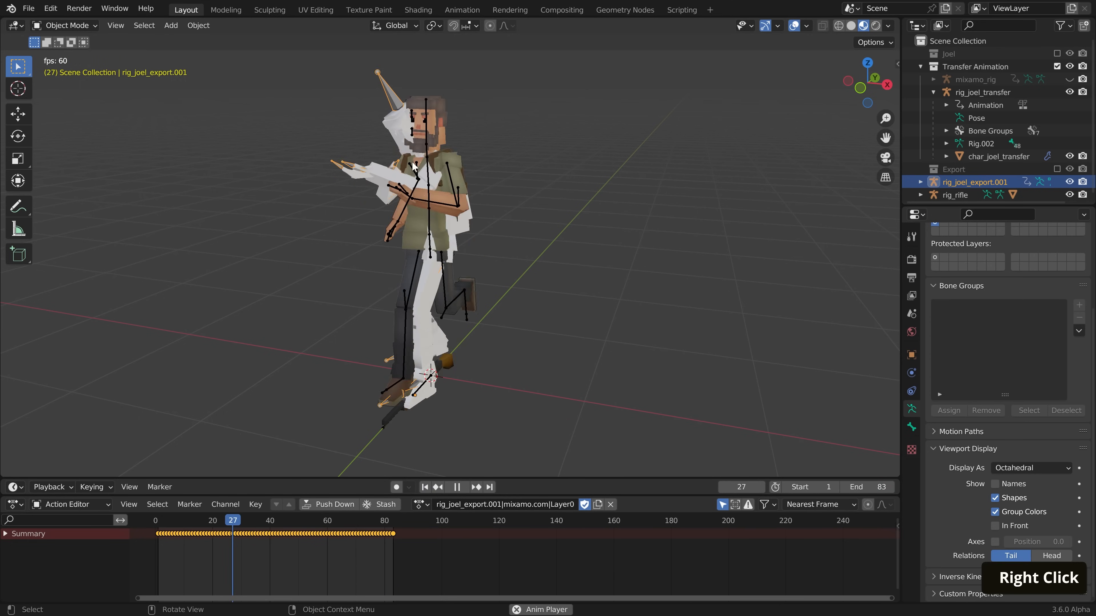
middle_click_drag(413, 165, 379, 180)
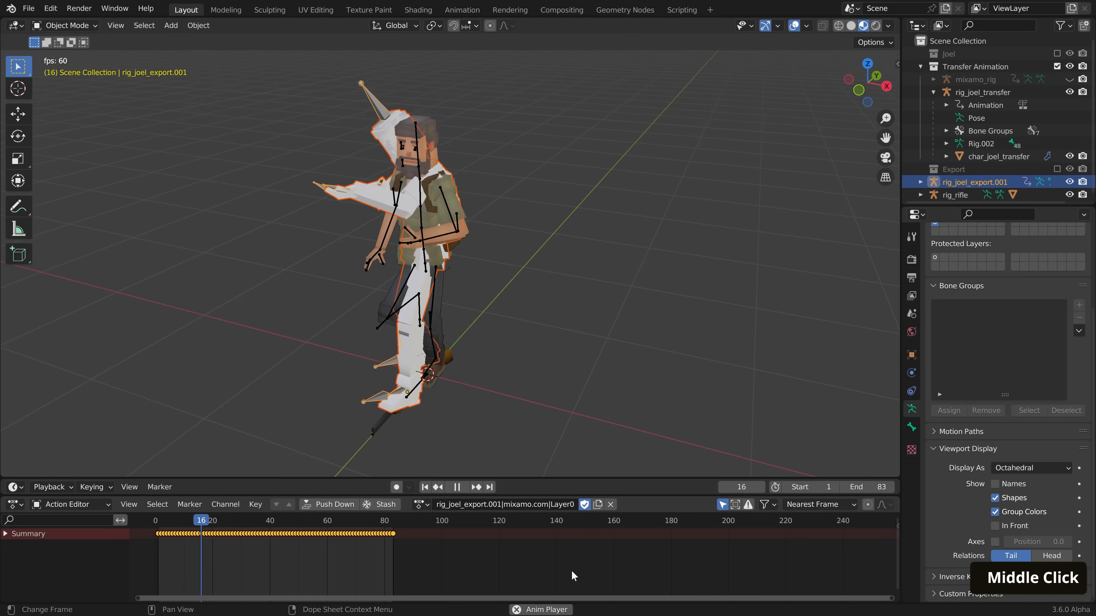
left_click(457, 487)
Rename the imported rig's action to "WalkingRifle" and delete the rig_joel_export.001 rig
double_click(463, 508)
type("W")
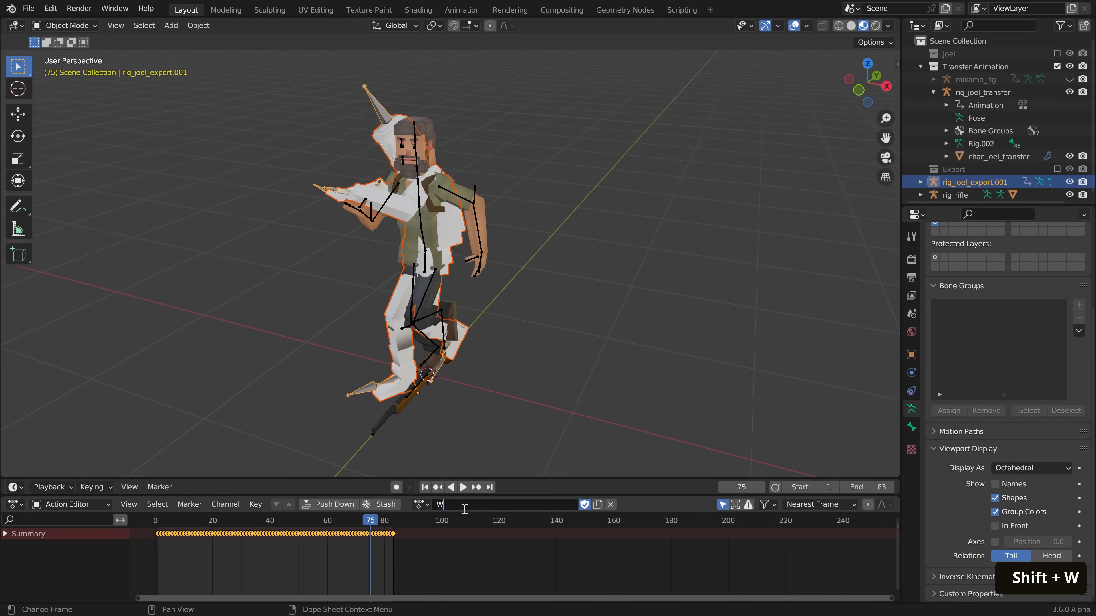
type("alkingRifle")
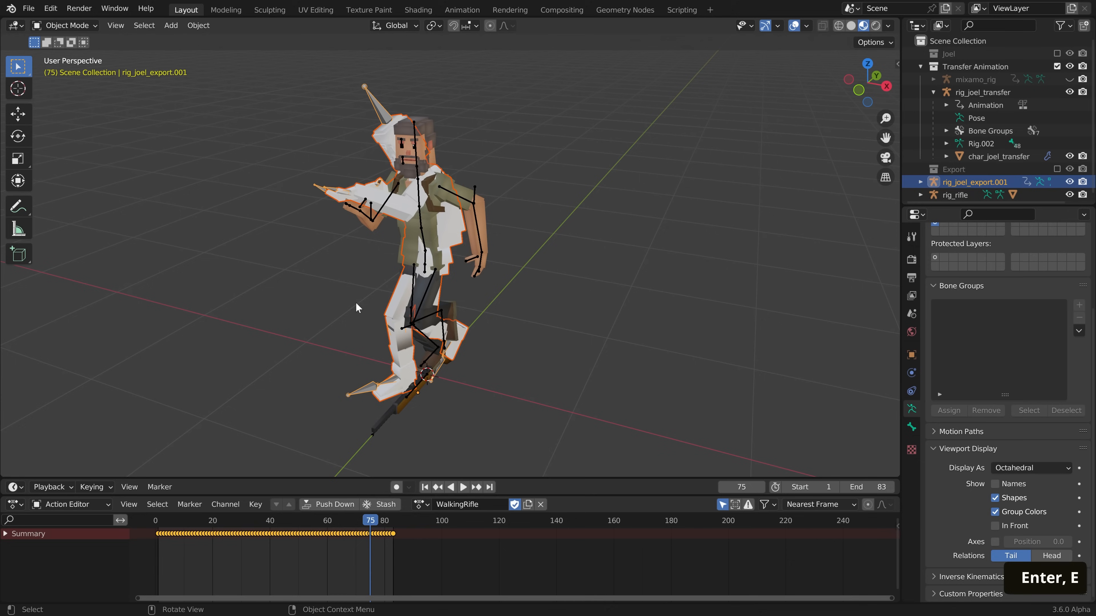
left_click(311, 212)
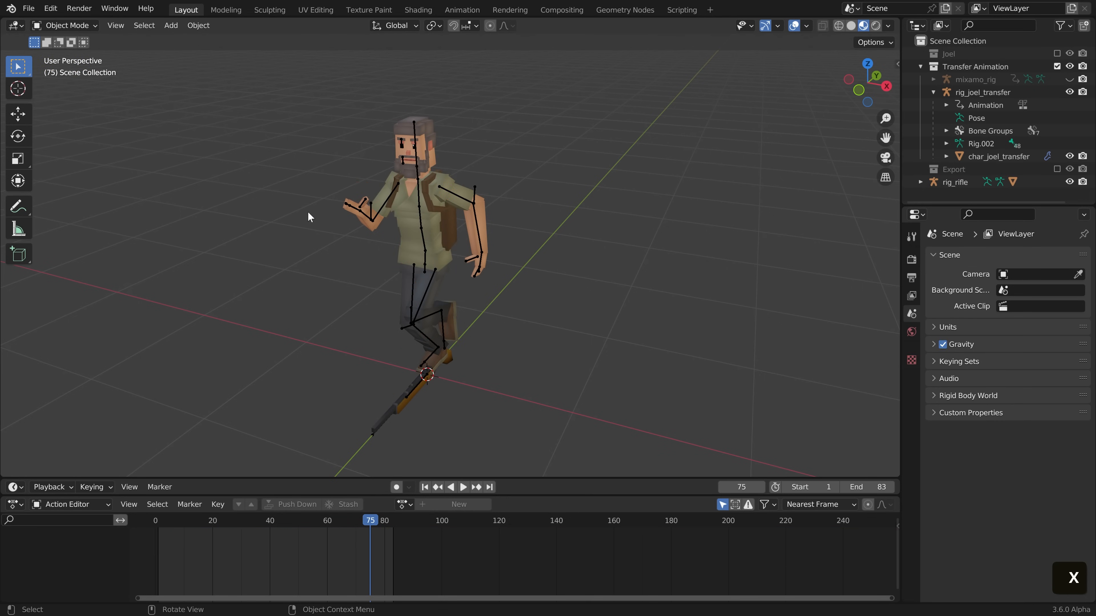
Assign the WalkingRifle action to the hidden mixamo_rig in place of Running_Mixamo
middle_click_drag(330, 267, 372, 258, "shift")
left_click(966, 80)
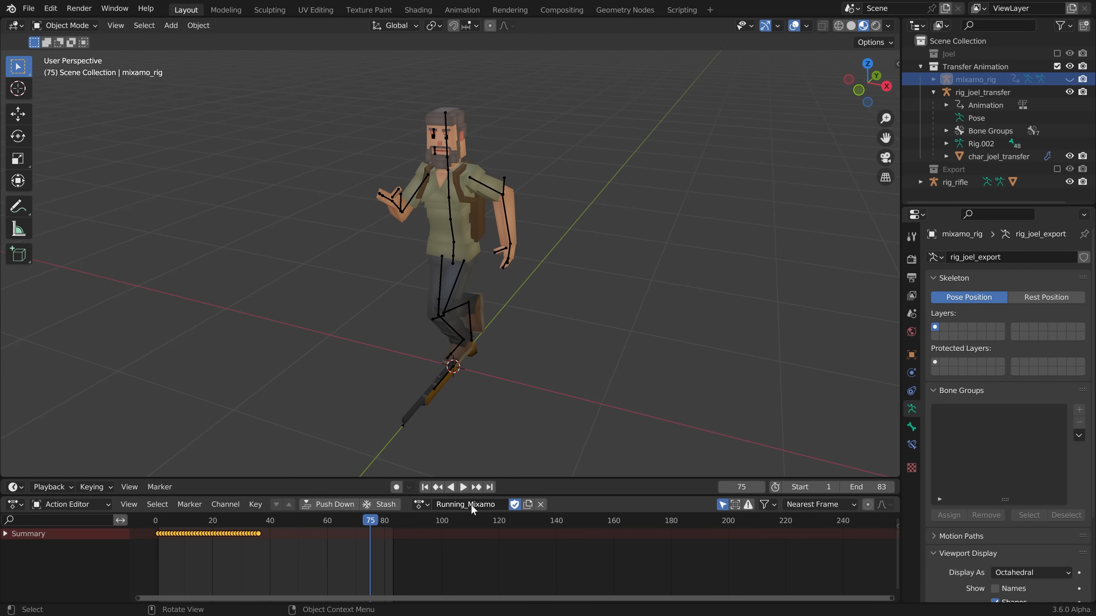
left_click(421, 504)
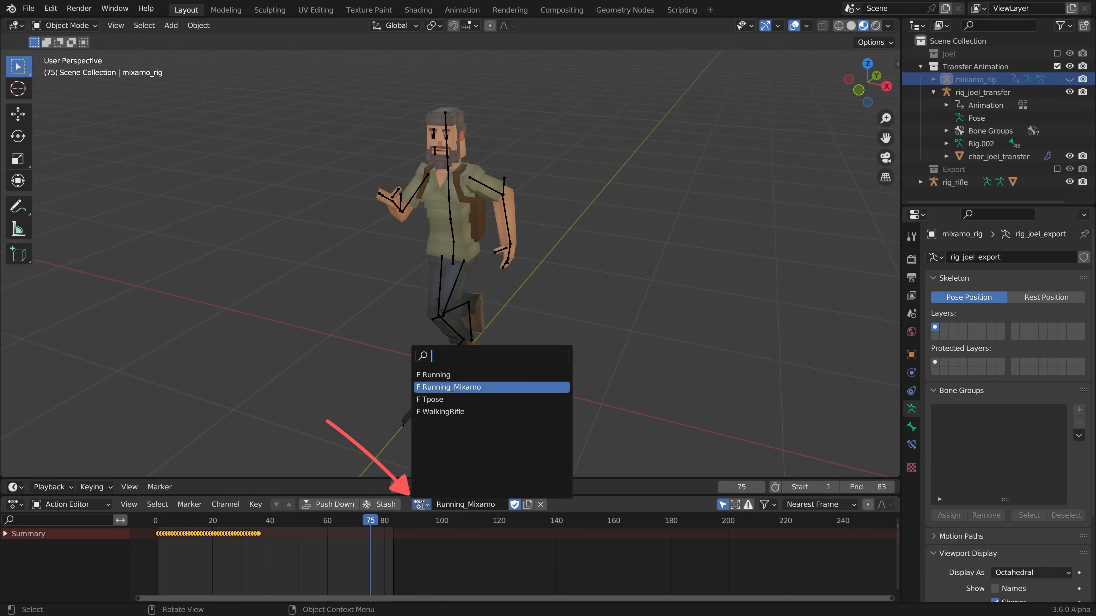
left_click(472, 412)
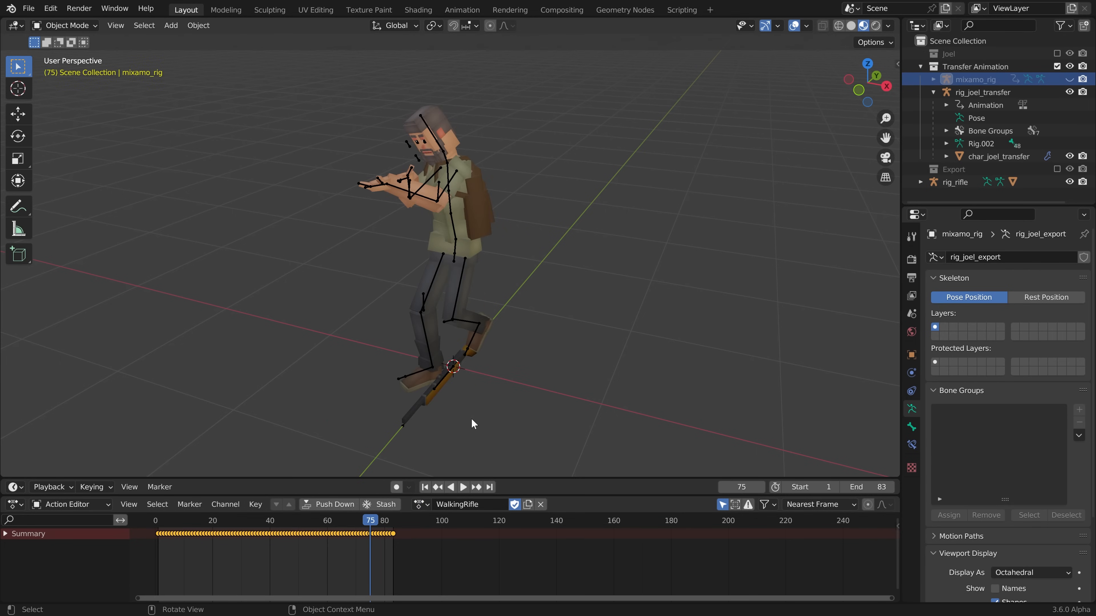
Play the WalkingRifle animation, then put rig_joel_transfer and rig_rifle_transfer into Pose Mode together
left_click(466, 487)
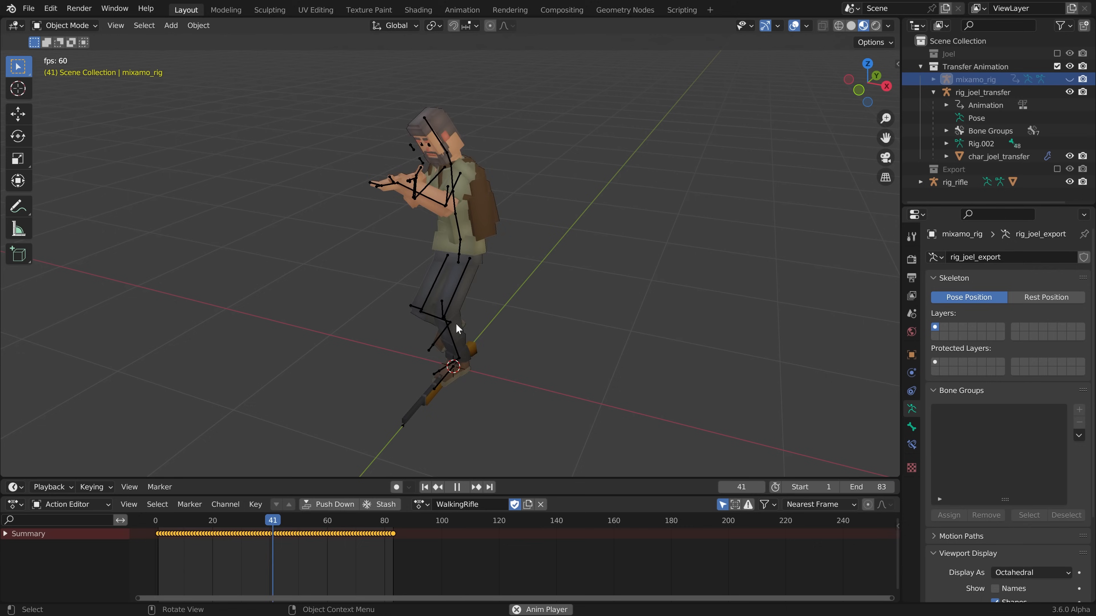
middle_click_drag(479, 249, 521, 204)
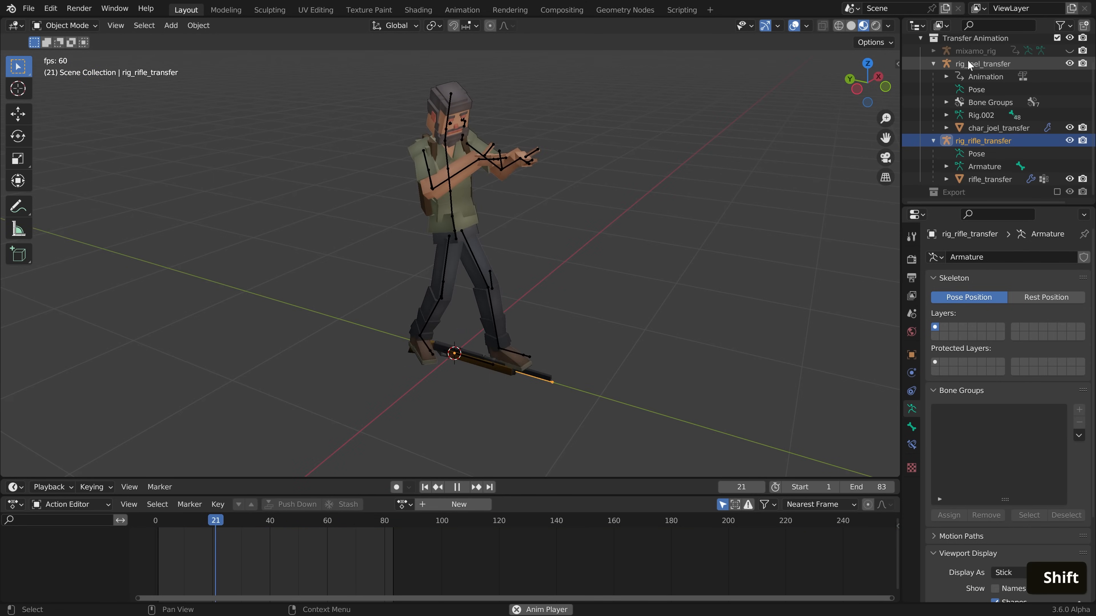
left_click(970, 63, "ctrl")
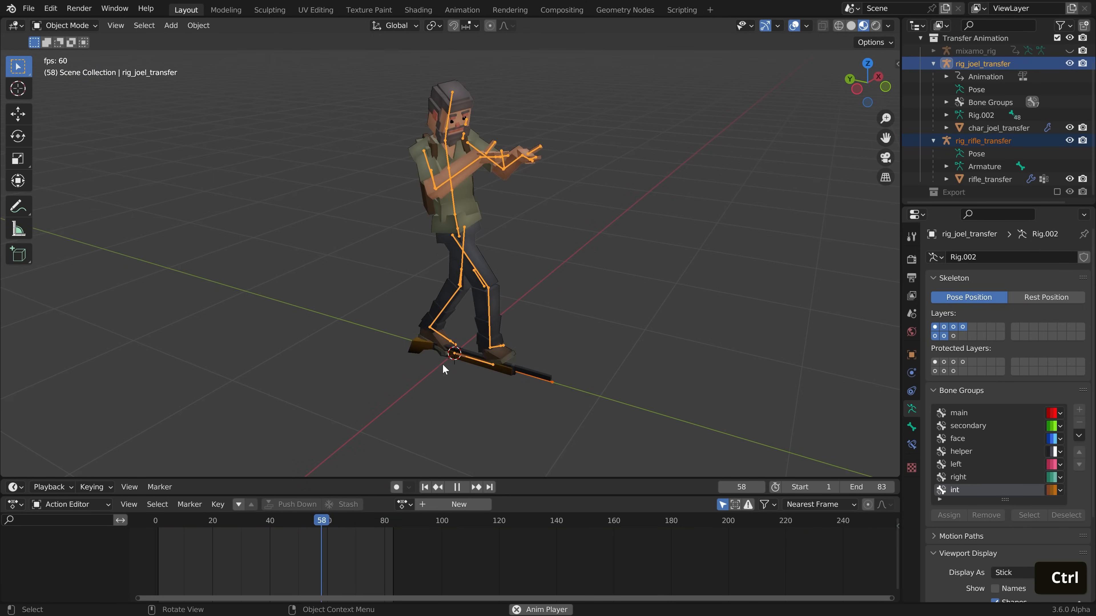
key("ctrl+Tab")
left_click(486, 401)
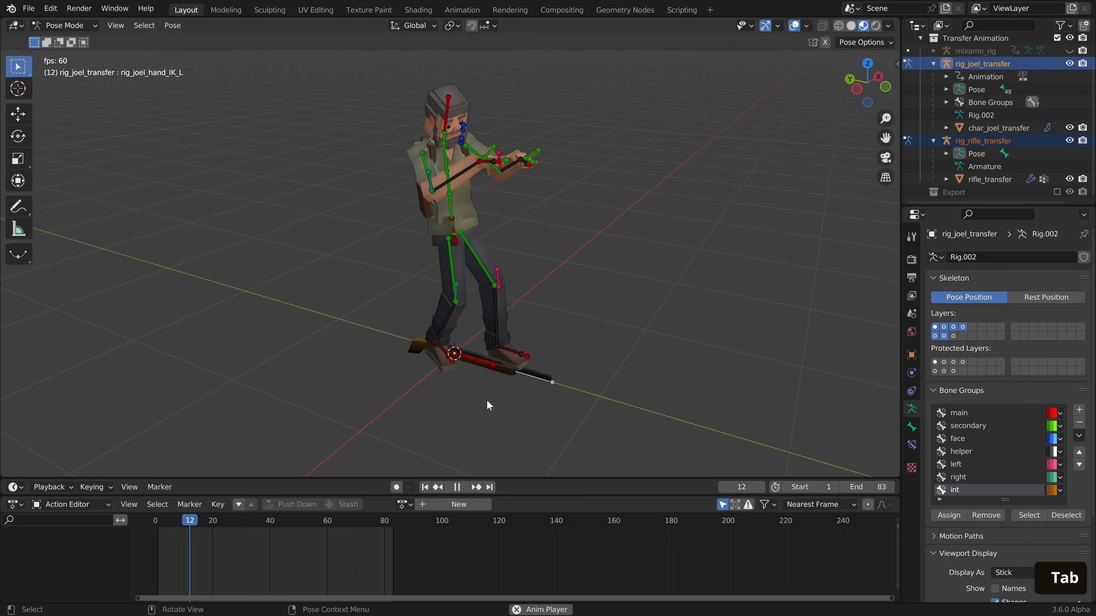
left_click(530, 378)
key("g")
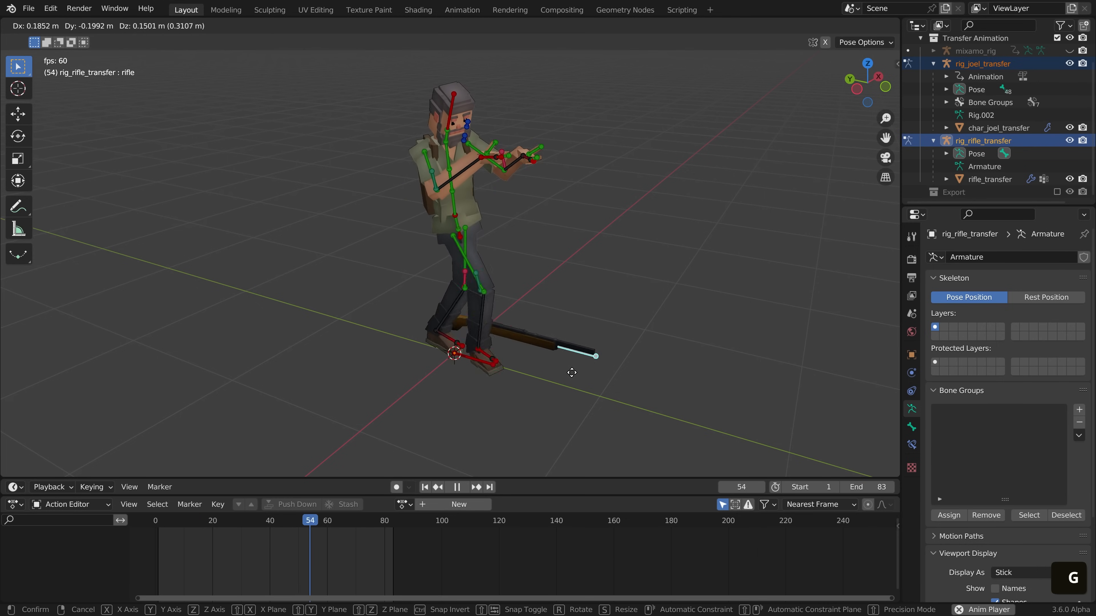
left_click(570, 363)
scroll(492, 160, "up", 6)
key("Escape")
left_click(433, 151, "shift")
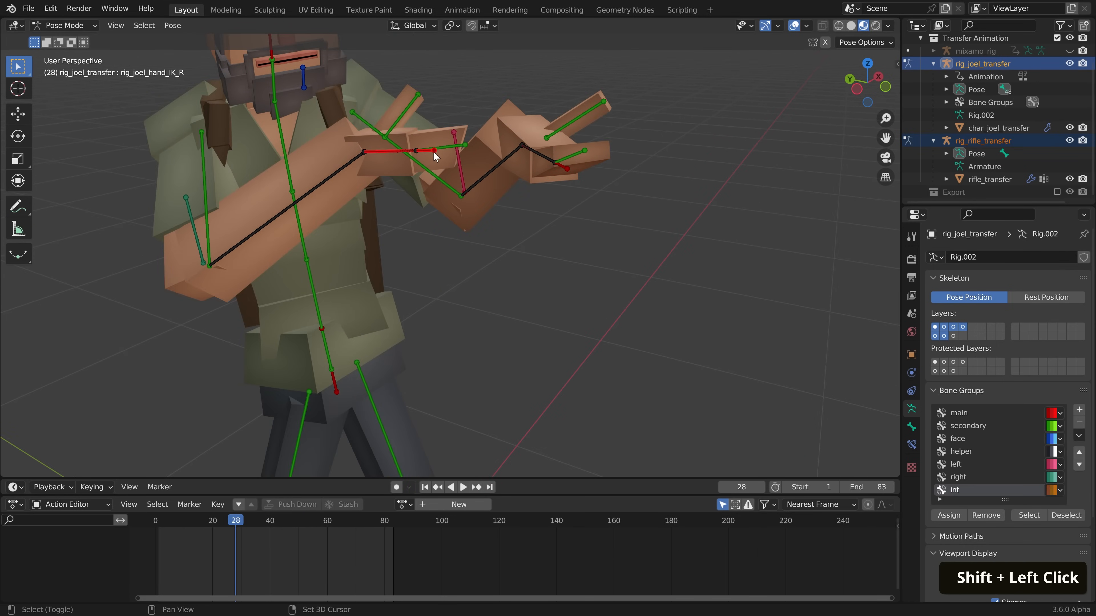
key("g")
scroll(422, 159, "up", 1)
right_click(436, 173)
scroll(456, 197, "down", 3)
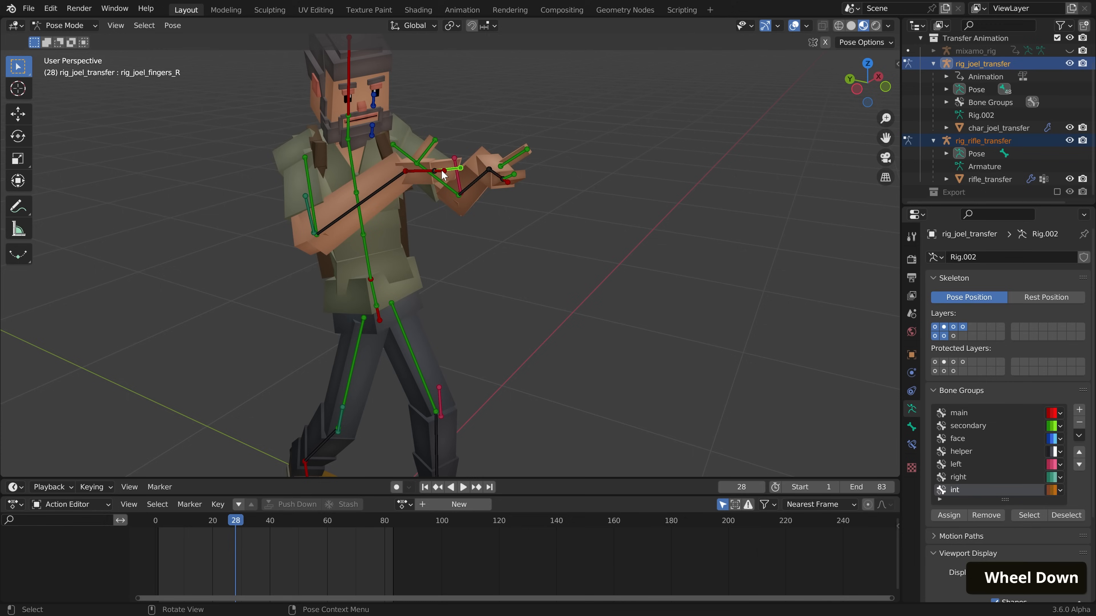
Add a Child Of constraint to the rifle bone, targeting Joel's right-hand IK bone (rig_joel_hand_IK_R)
left_click(441, 171)
key("g")
right_click(460, 195)
middle_click_drag(480, 466, 474, 330, "shift")
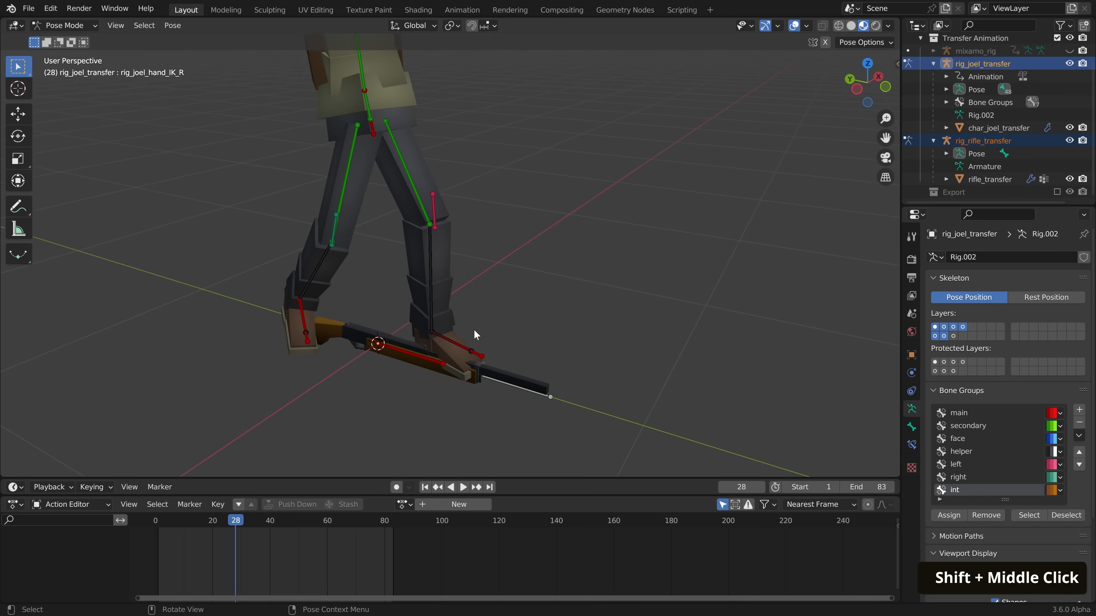
left_click(497, 382, "shift")
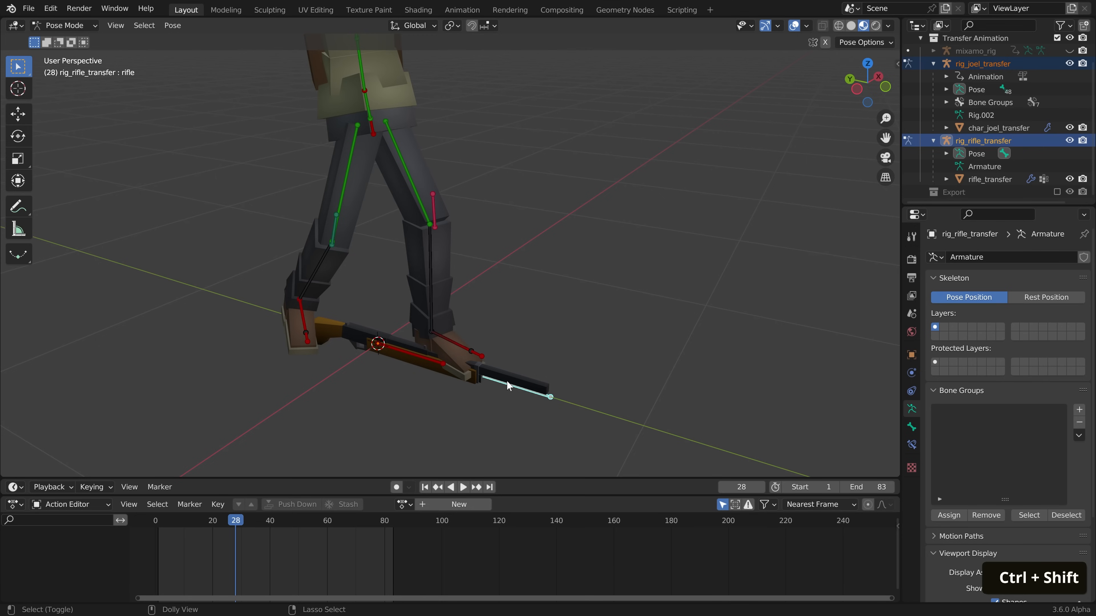
key("ctrl+shift+c")
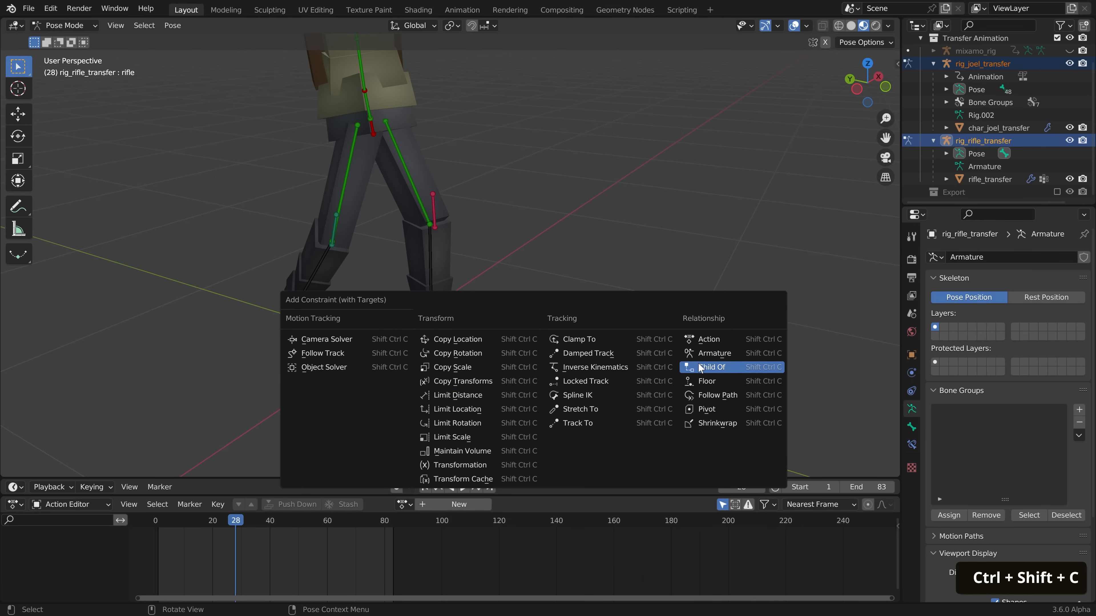
left_click(708, 367)
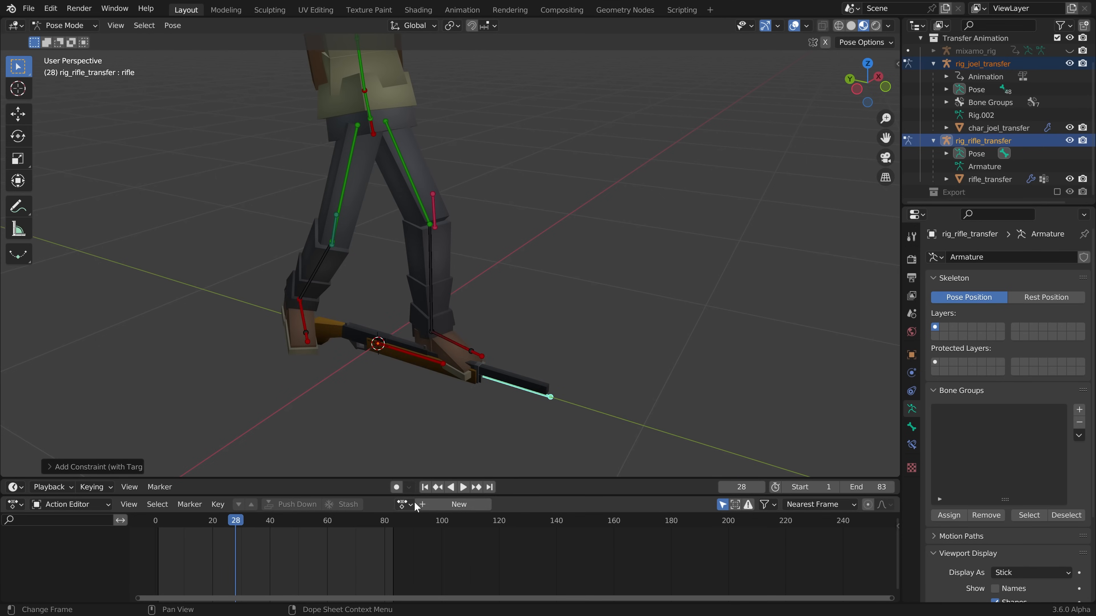
Move the rifle bone up into Joel's hands, fine-tune it along its local Z axis and check the fit during playback
left_click(464, 488)
scroll(474, 367, "down", 3)
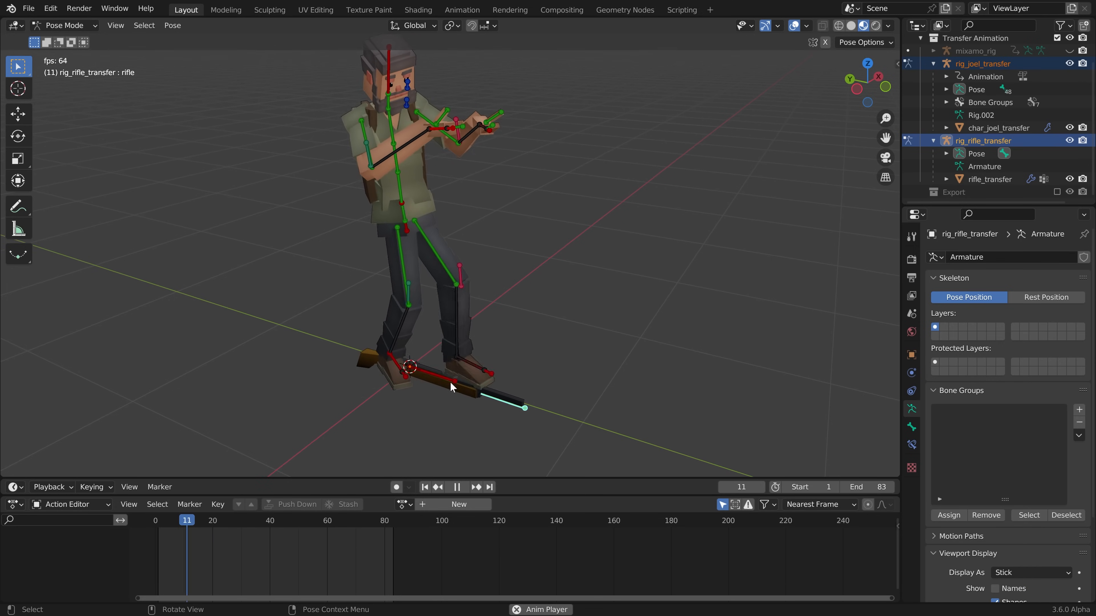
middle_click_drag(521, 398, 487, 372)
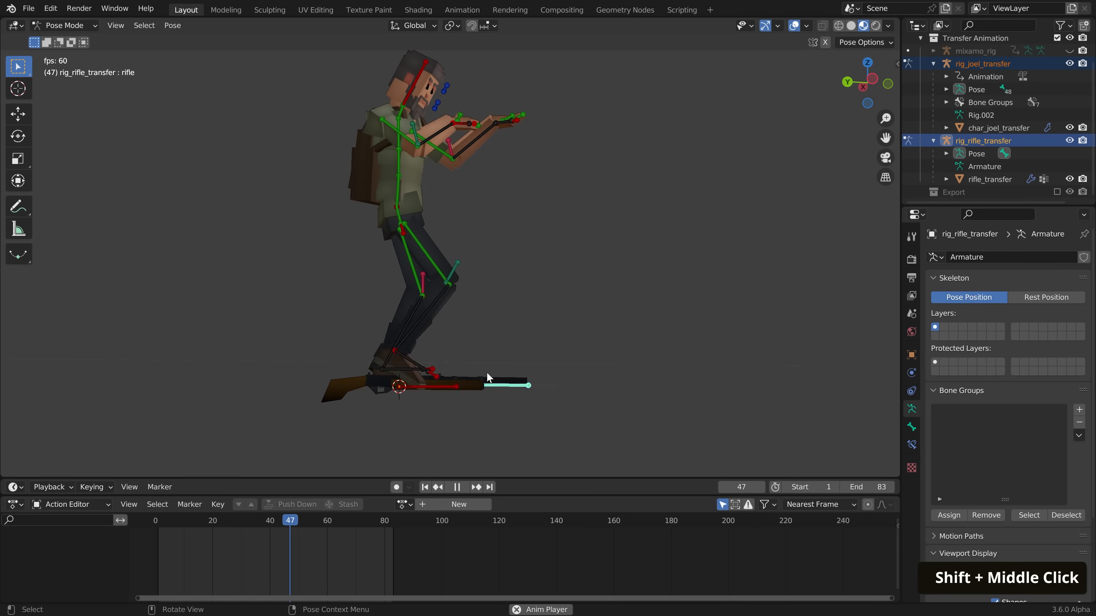
key("KP_3")
key("g")
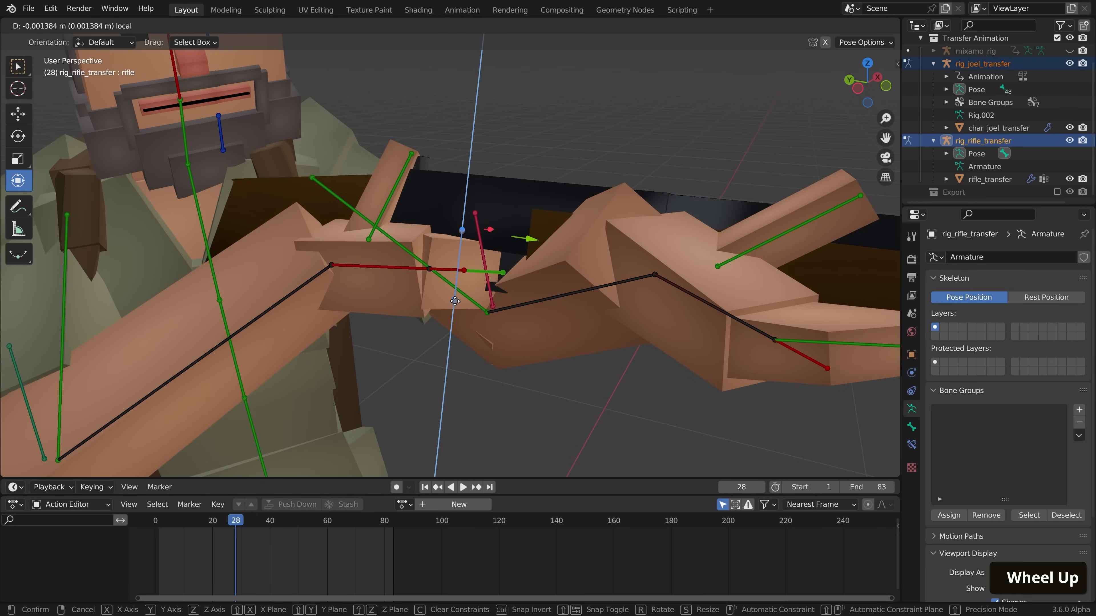
left_click_drag(453, 299, 455, 292)
scroll(588, 335, "down", 7)
mouse_move(588, 335)
middle_mouse_down()
mouse_move(432, 337)
mouse_move(505, 320)
mouse_move(604, 330)
middle_mouse_up()
left_click(463, 487)
middle_click_drag(453, 310, 416, 307)
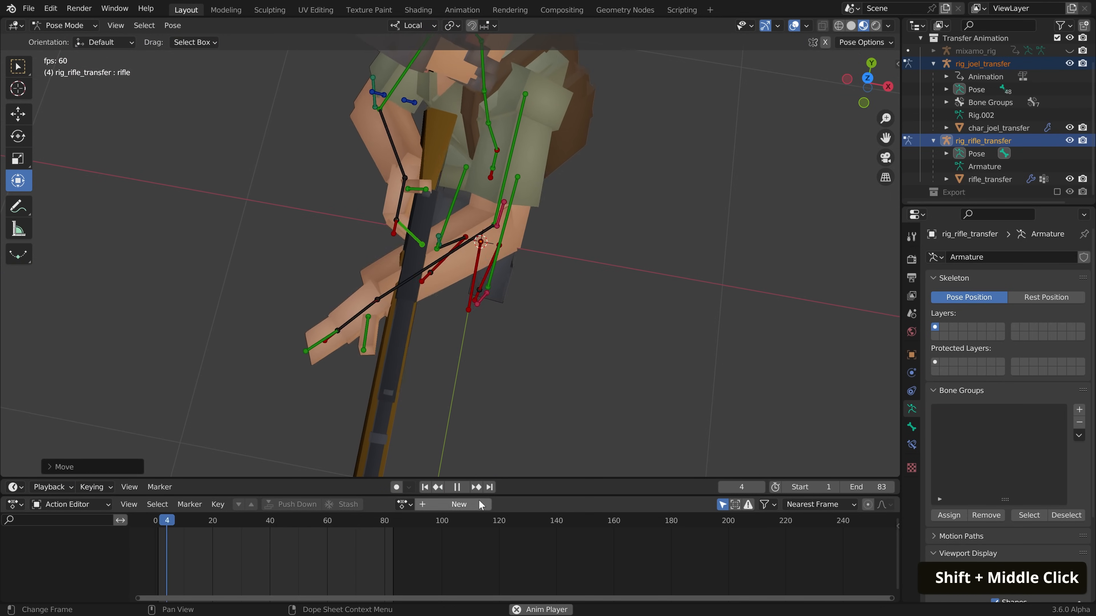
mouse_move(446, 475)
middle_mouse_down()
mouse_move(426, 381)
mouse_move(357, 294)
mouse_move(457, 491)
middle_mouse_up()
key("space")
left_click(325, 303)
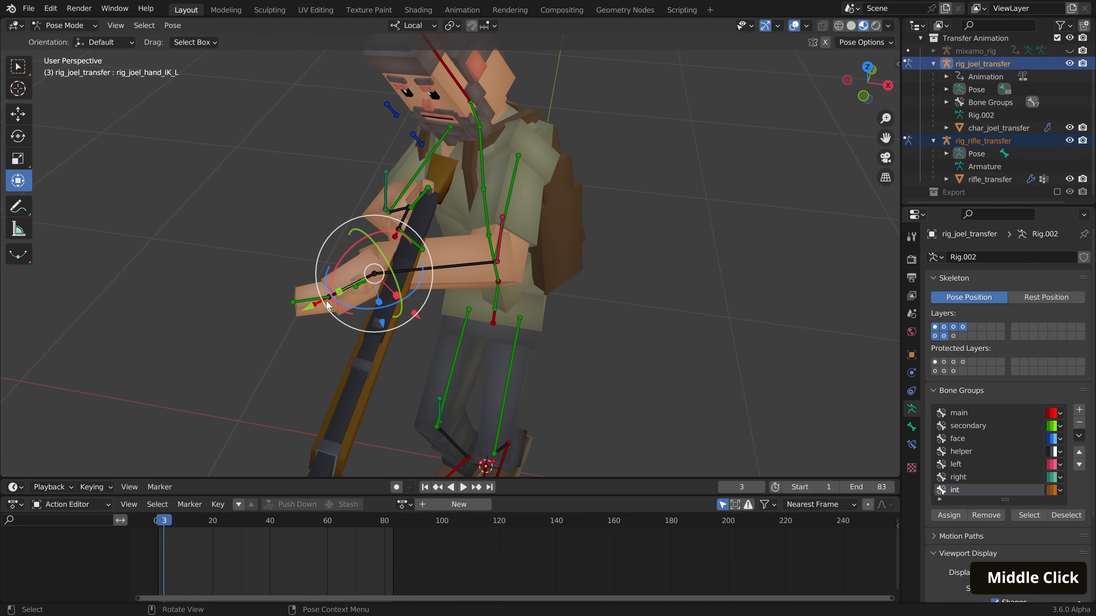
key("g")
middle_click_drag(325, 303, 380, 345)
left_click(367, 319)
key("g")
middle_click_drag(384, 343, 399, 339)
right_click(394, 344)
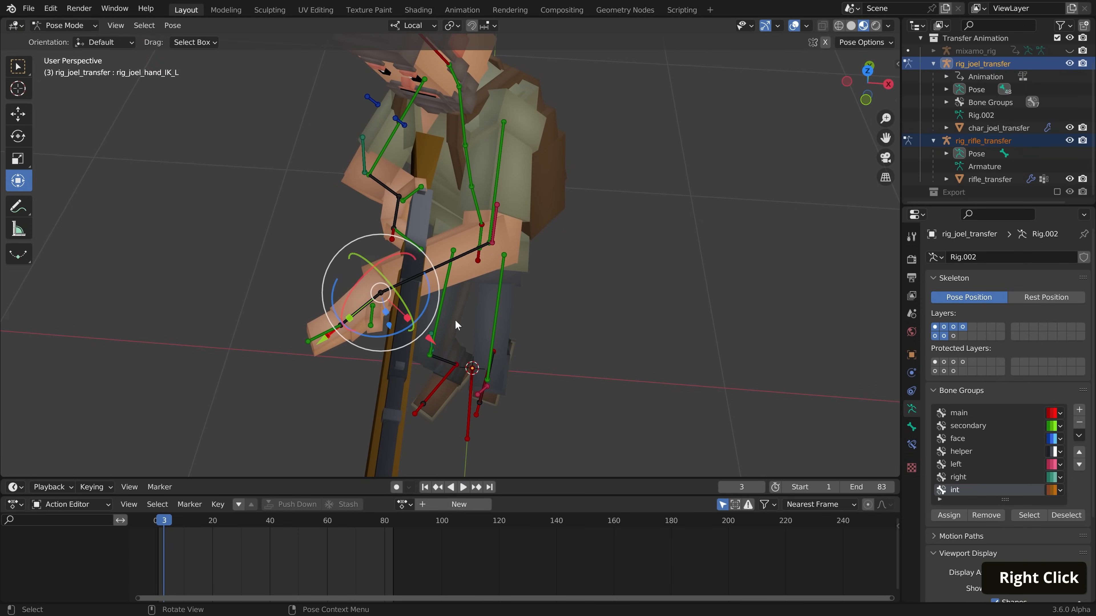
Try to place the left-hand IK bone on the rifle's fore-end by moving it in top view and vertically along Z
key("KP_7")
key("g")
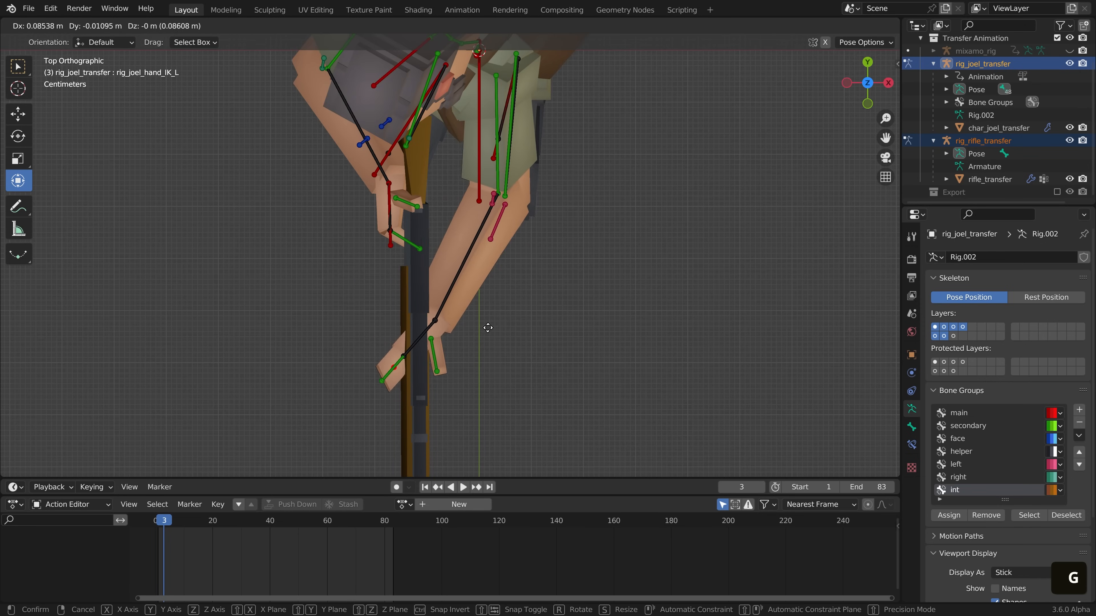
left_click(488, 328)
middle_click_drag(465, 340, 428, 481)
key("g")
key("z")
left_click(393, 242)
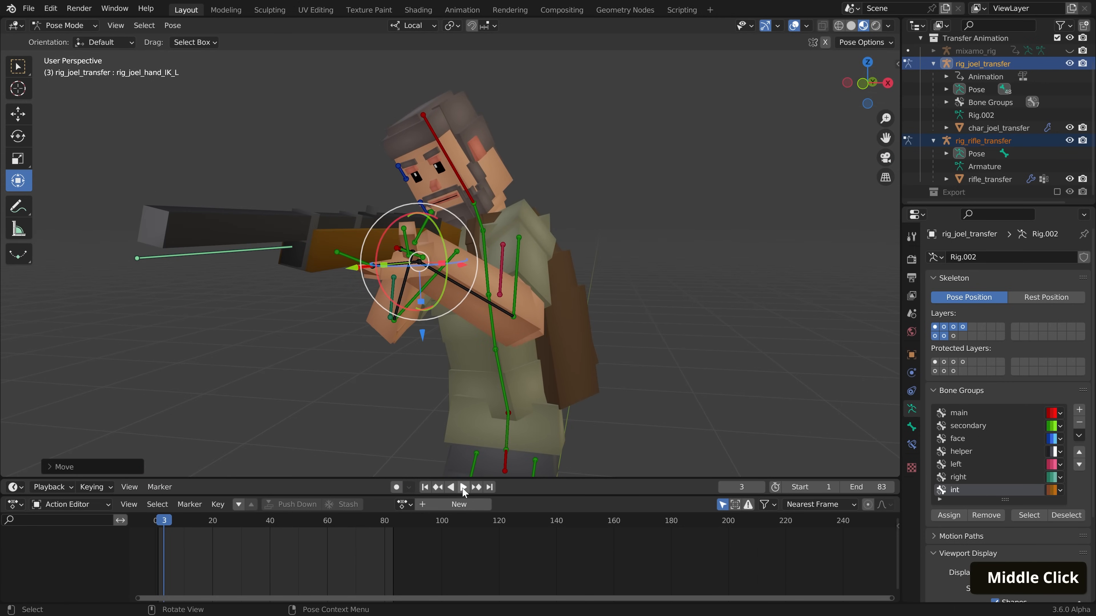
Check the left hand during playback and clear the rotation and location of rig_joel_hand_IK_L
left_click(463, 487)
middle_click_drag(419, 345, 340, 241)
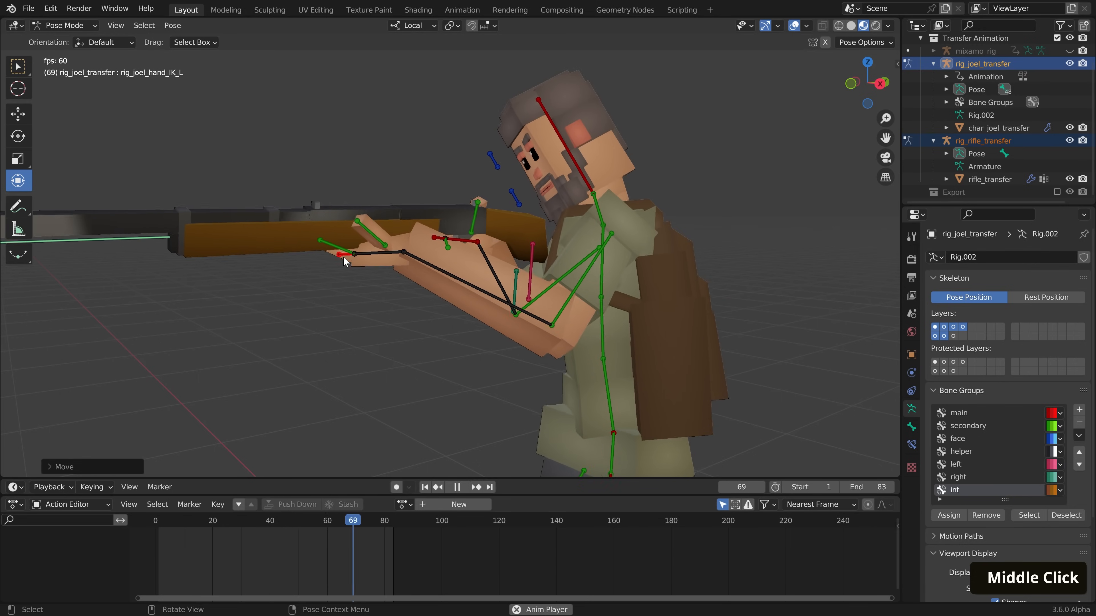
scroll(341, 256, "down", 2)
key("alt+r")
key("alt+g")
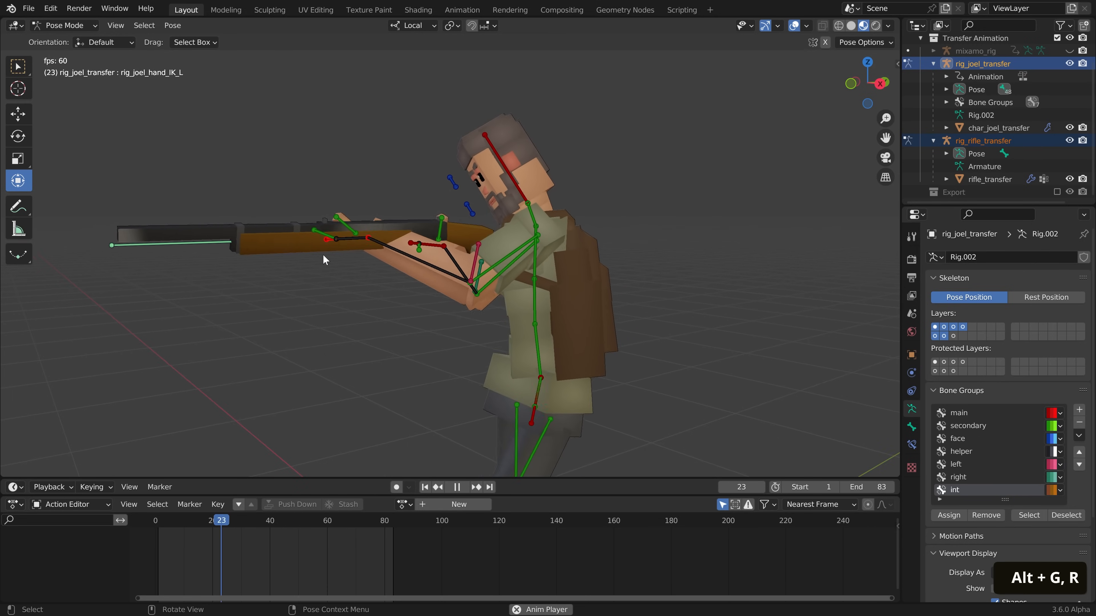
left_click(456, 487)
left_click(131, 253)
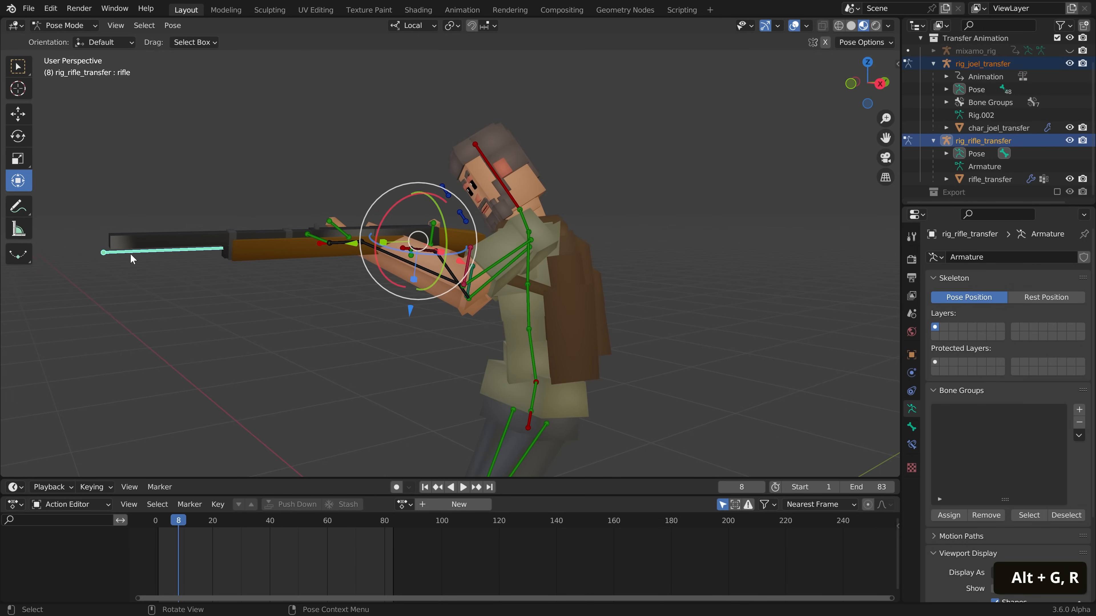
middle_click_drag(130, 254, 240, 258, "shift")
key("g")
right_click(408, 265)
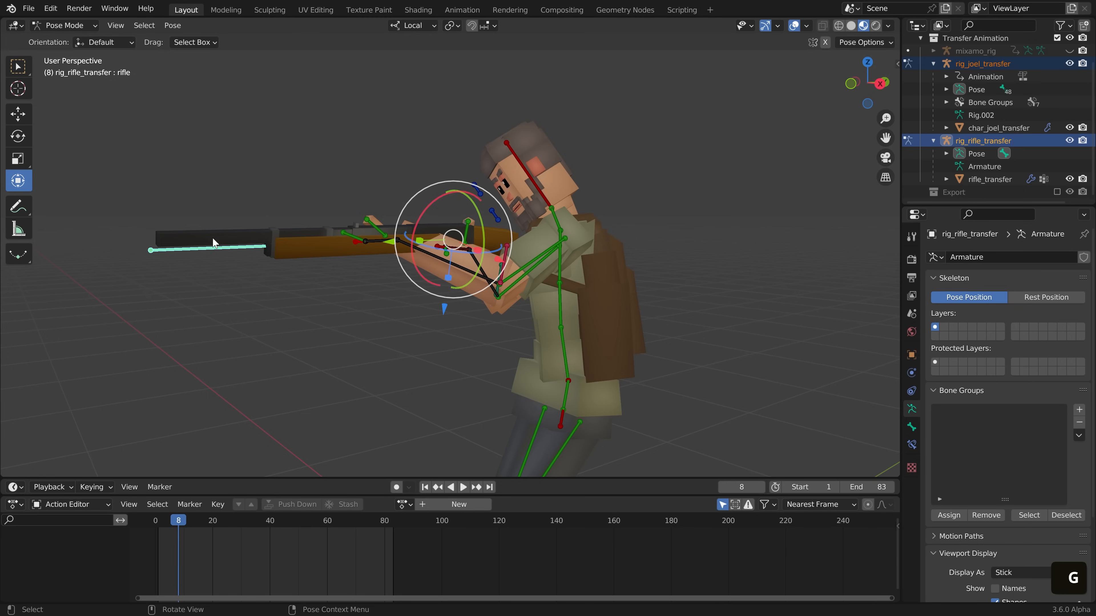
In Edit Mode, duplicate the rifle bone of rig_rifle_transfer and place a shortened copy just below the rifle's fore-end
left_click(315, 251)
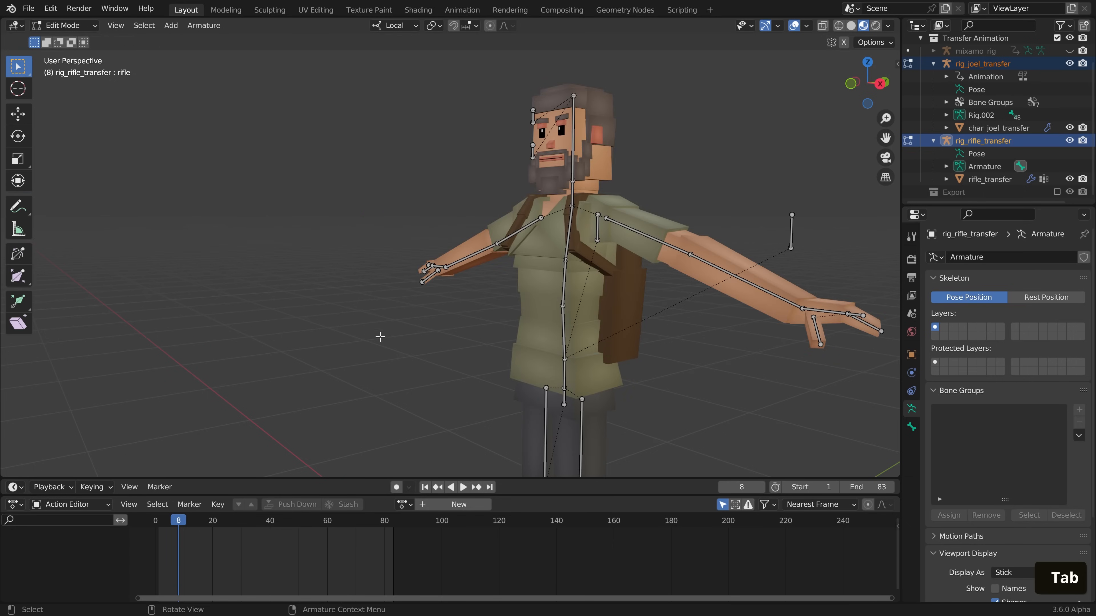
middle_click_drag(380, 335, 433, 259, "shift")
scroll(433, 259, "down", 2)
key("shift+d")
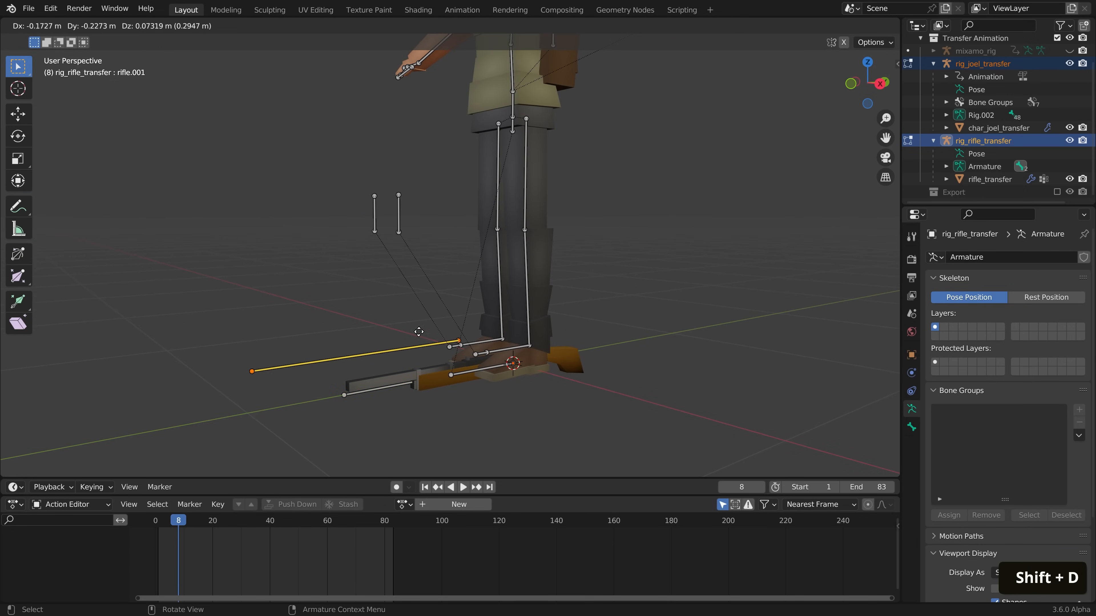
key("KP_3")
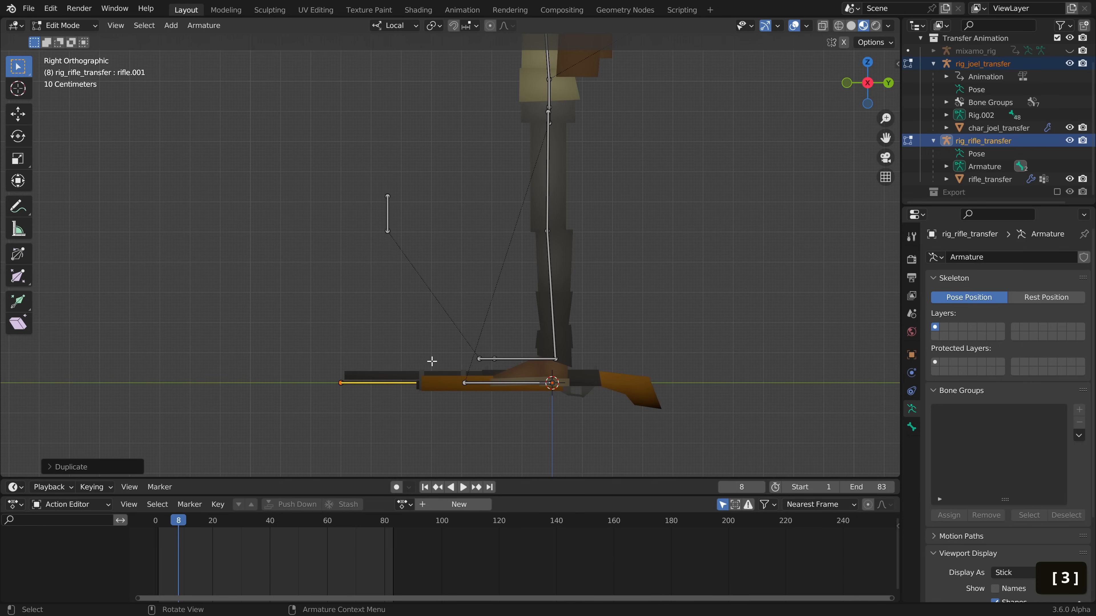
scroll(614, 396, "up", 3)
key("g")
left_click(590, 398)
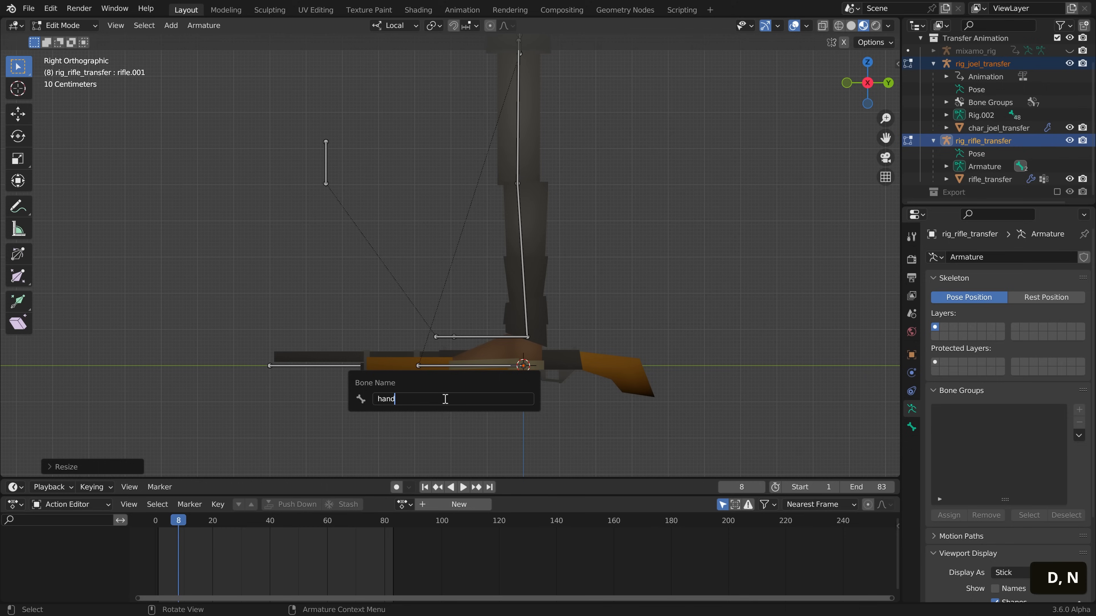
Name the duplicated bone "hand" and parent it to the rifle bone
key("Return")
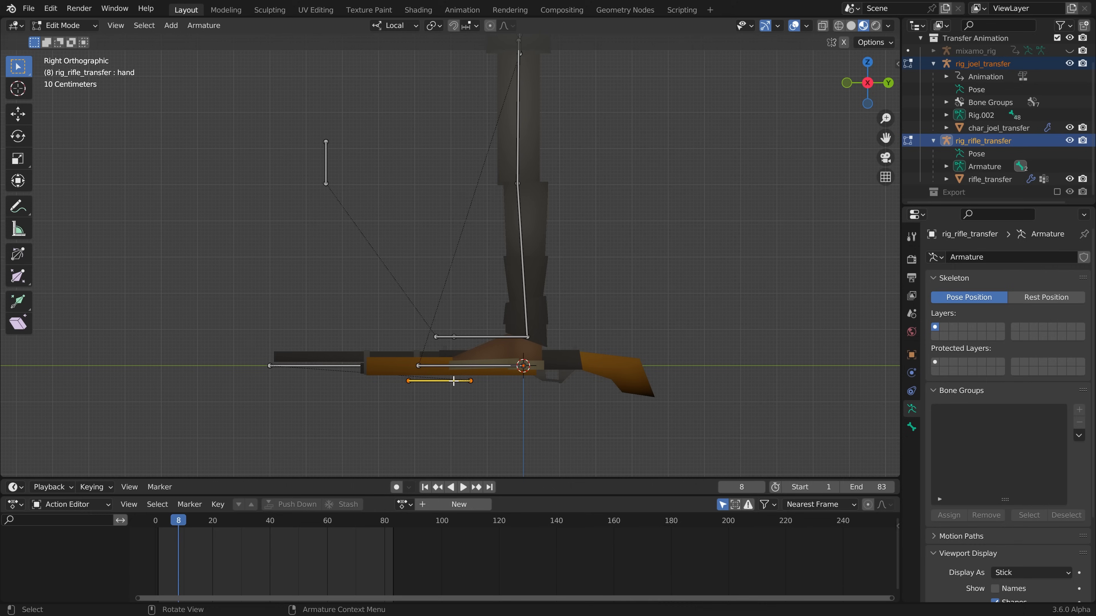
left_click(461, 453)
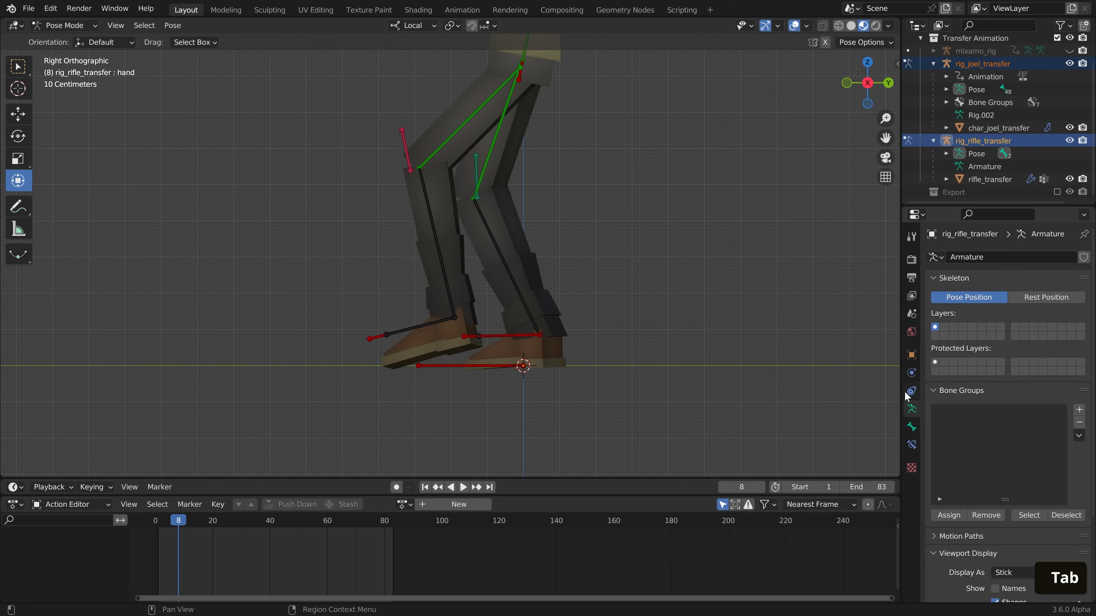
Remove the Child Of constraint from the hand bone in Pose Mode
left_click(912, 391)
left_click(910, 445)
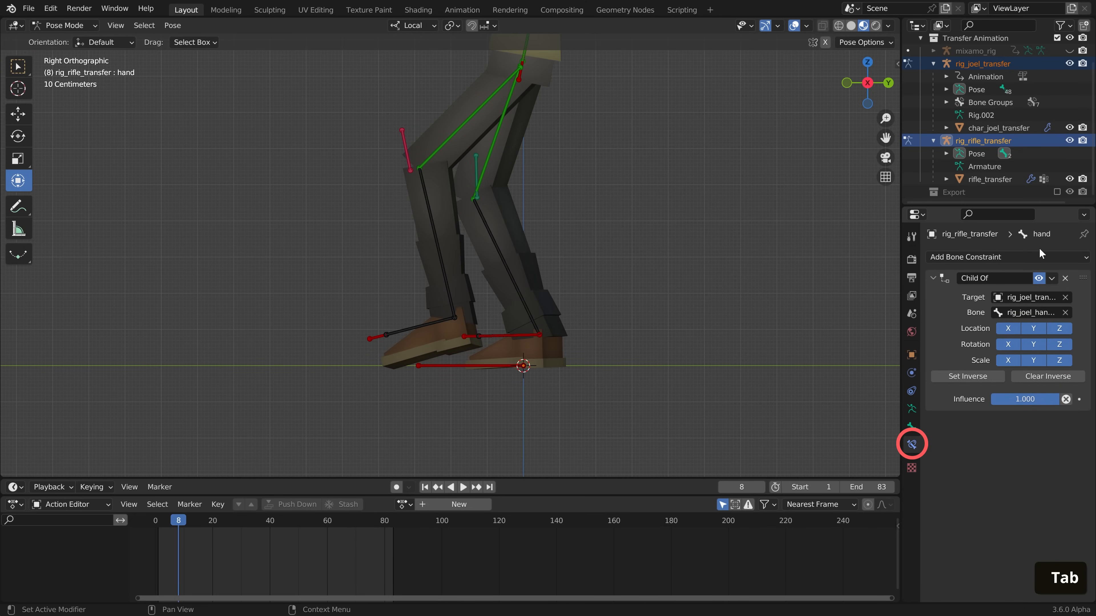
left_click(1064, 279)
scroll(257, 162, "down", 3)
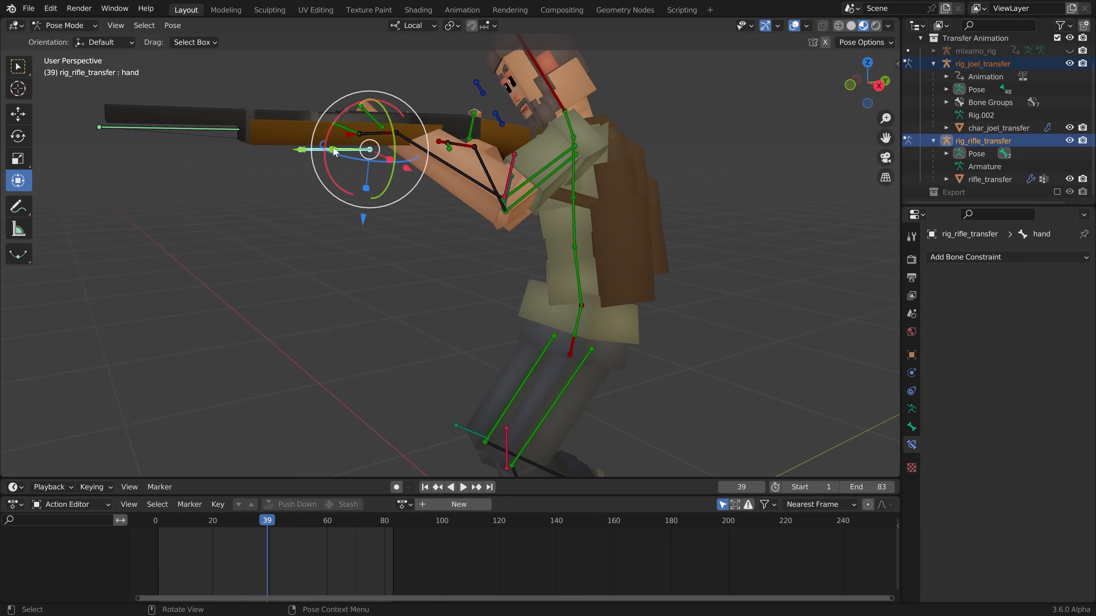
Add a Copy Transforms constraint to Joel's left-hand IK bone, targeting the hand bone of rig_rifle_transfer
middle_click_drag(339, 151, 399, 202)
left_click(417, 177, "shift")
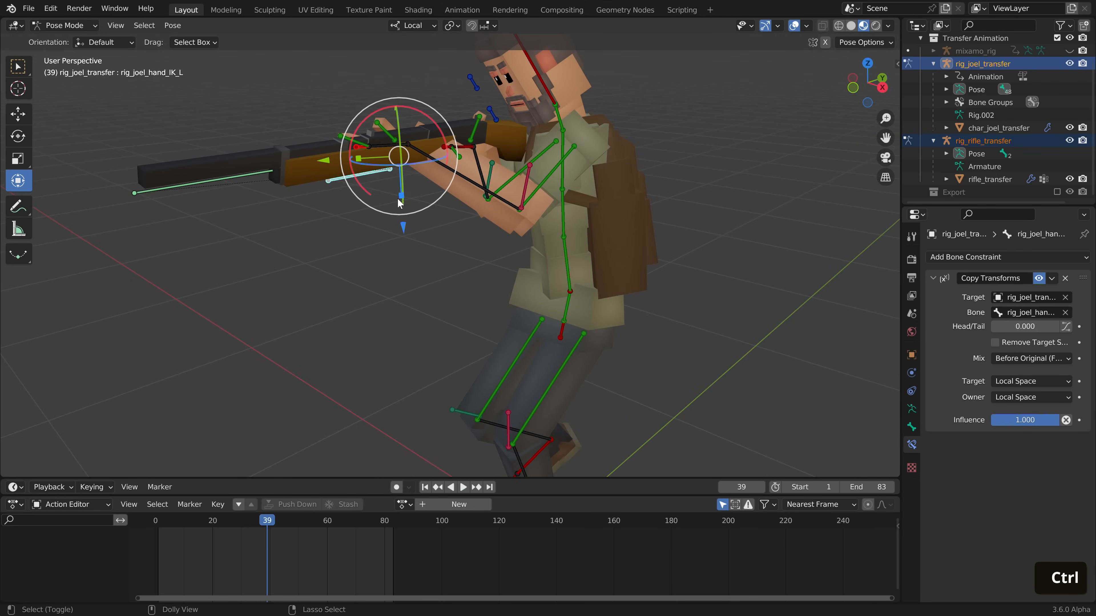
key("ctrl+shift+c")
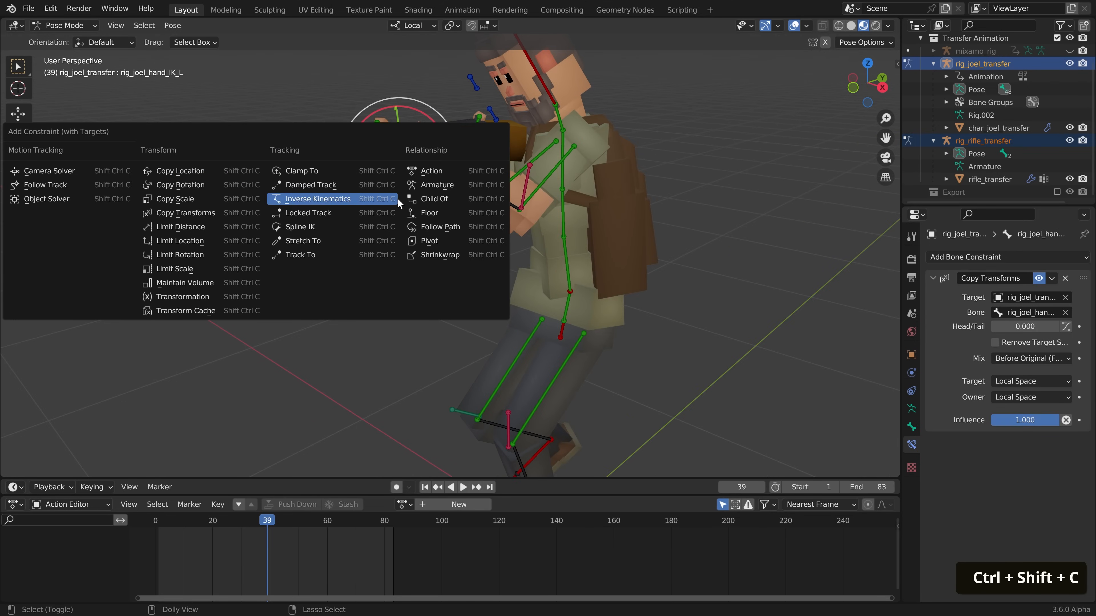
left_click(174, 214)
Reposition the hand bone from several angles so that Joel's left hand supports the rifle's fore-end
left_click(334, 181)
middle_click_drag(333, 182, 479, 345)
key("g")
left_click(374, 220)
left_click_drag(483, 358, 443, 344)
key("g")
left_click(462, 346)
middle_click_drag(463, 346, 328, 259)
key("g")
left_click(395, 236)
Deselect all bones and play back the animation to examine how both hands hold the rifle
middle_click_drag(395, 237, 578, 348)
left_click(504, 139)
key("a")
key("a")
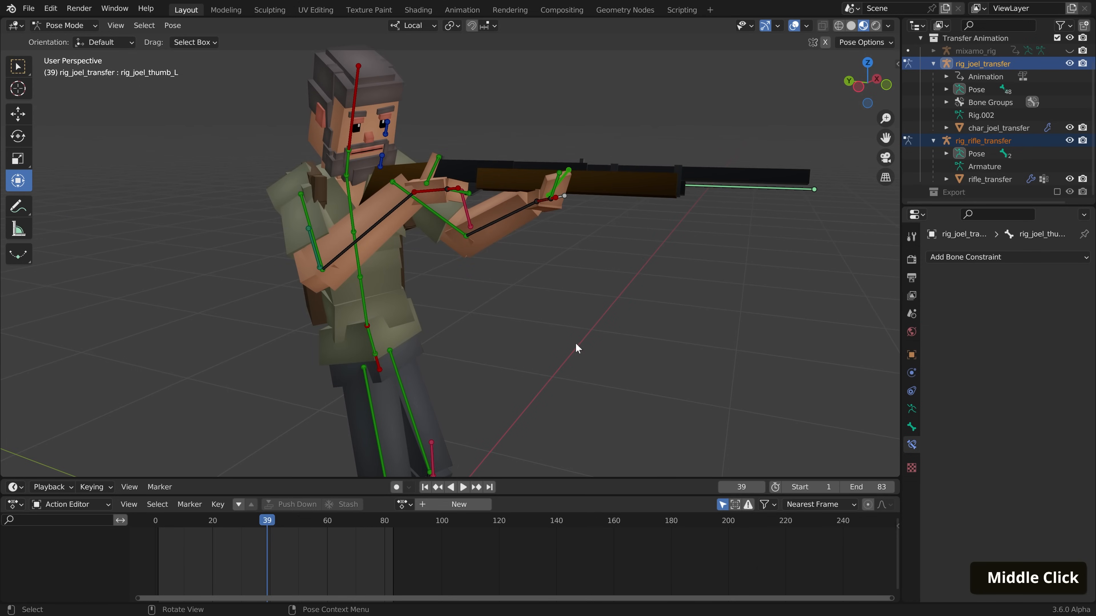
left_click(463, 486)
middle_click_drag(533, 293, 301, 195, "shift")
left_click(302, 198)
middle_click_drag(340, 233, 592, 252, "shift")
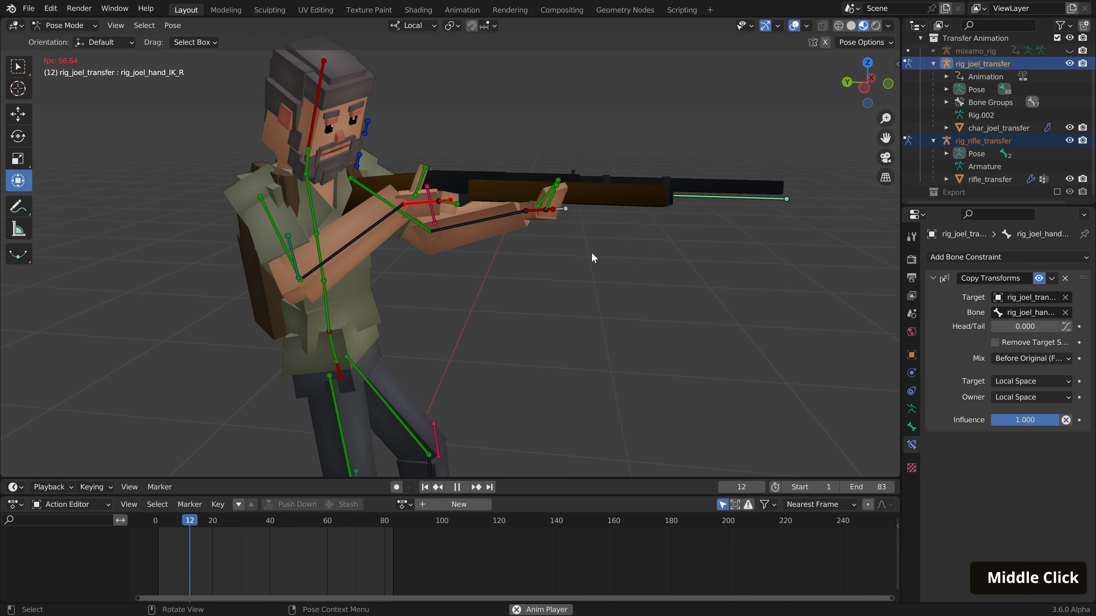
Bake all bones of rig_joel_transfer to an action over frames 1 to 83 with Only Selected Bones, Visual Keying and Clean Curves enabled
key("g")
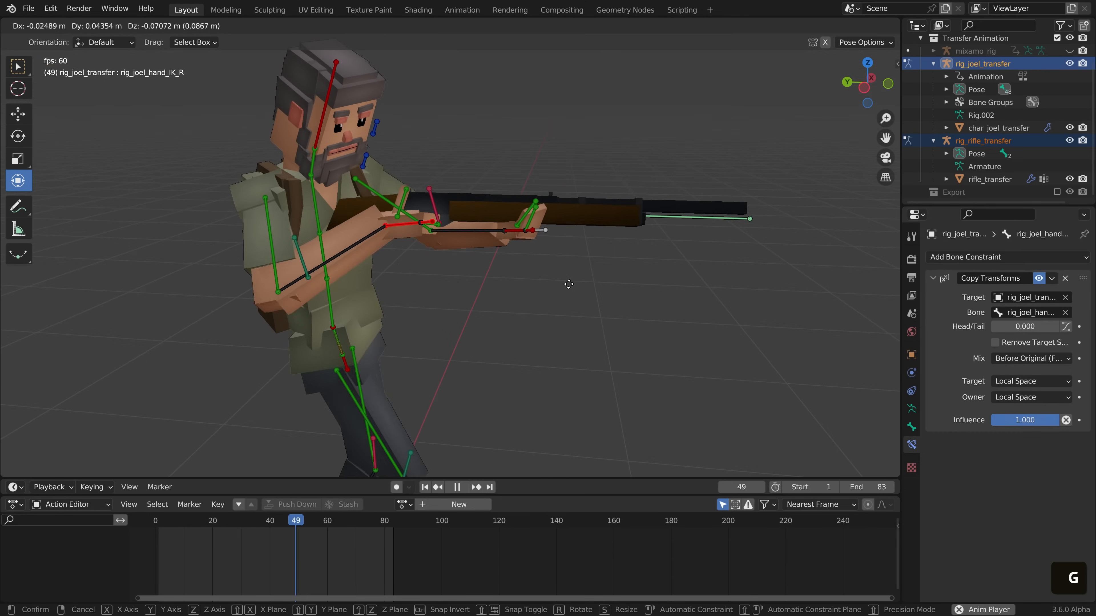
right_click(526, 260)
key("Tab")
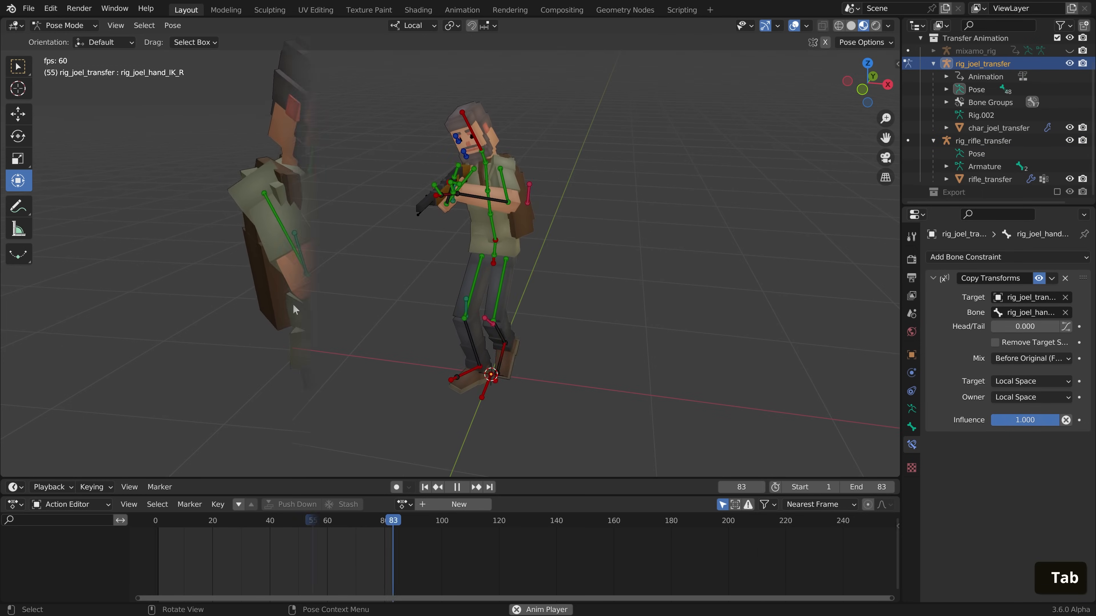
key("a")
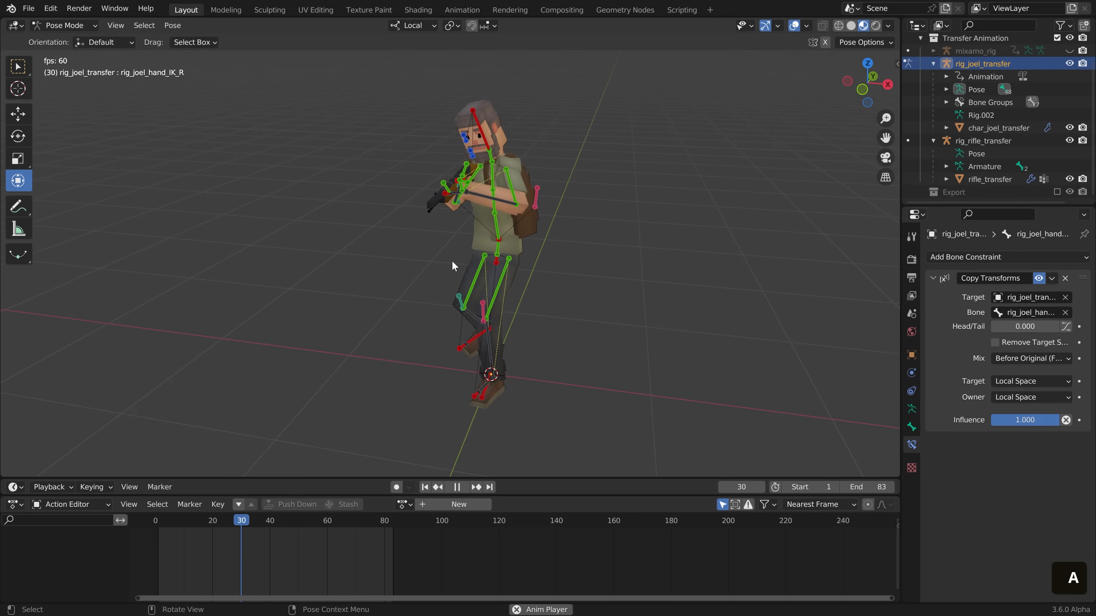
left_click(174, 26)
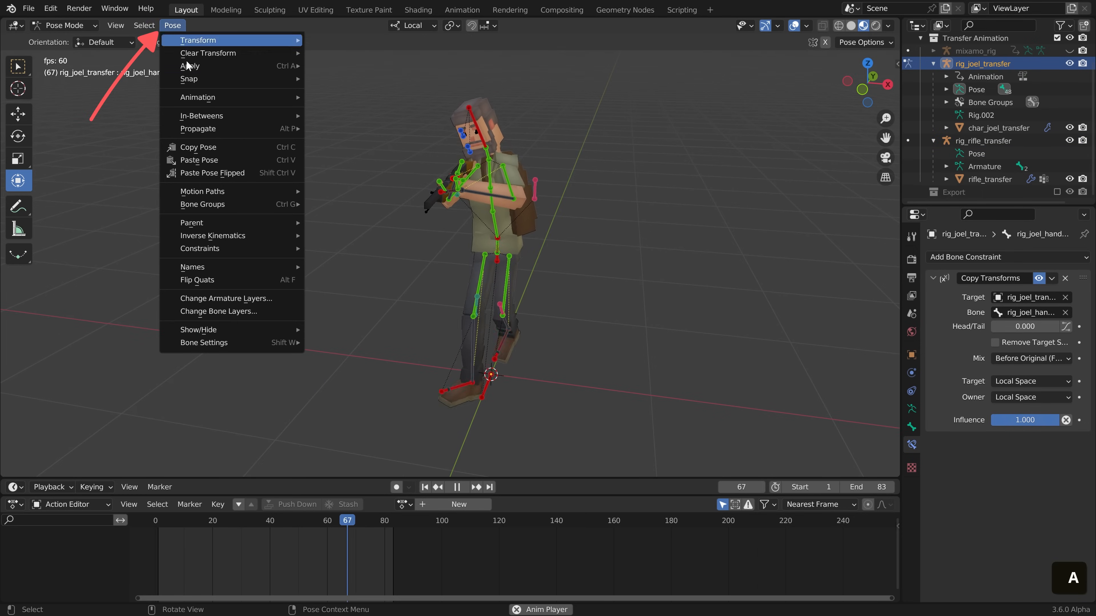
mouse_move(199, 99)
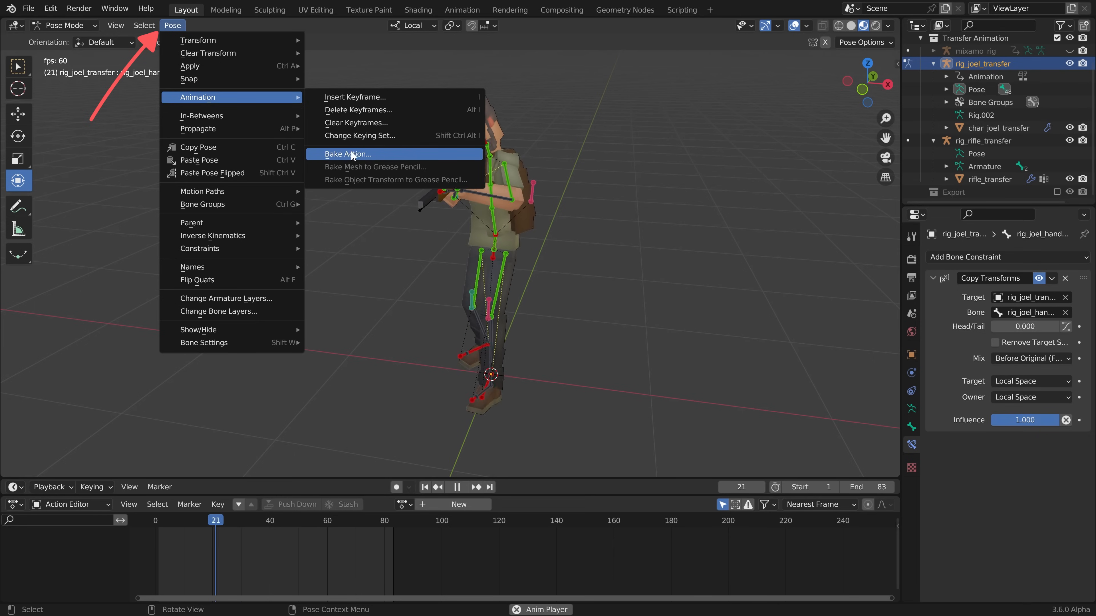
left_click(358, 154)
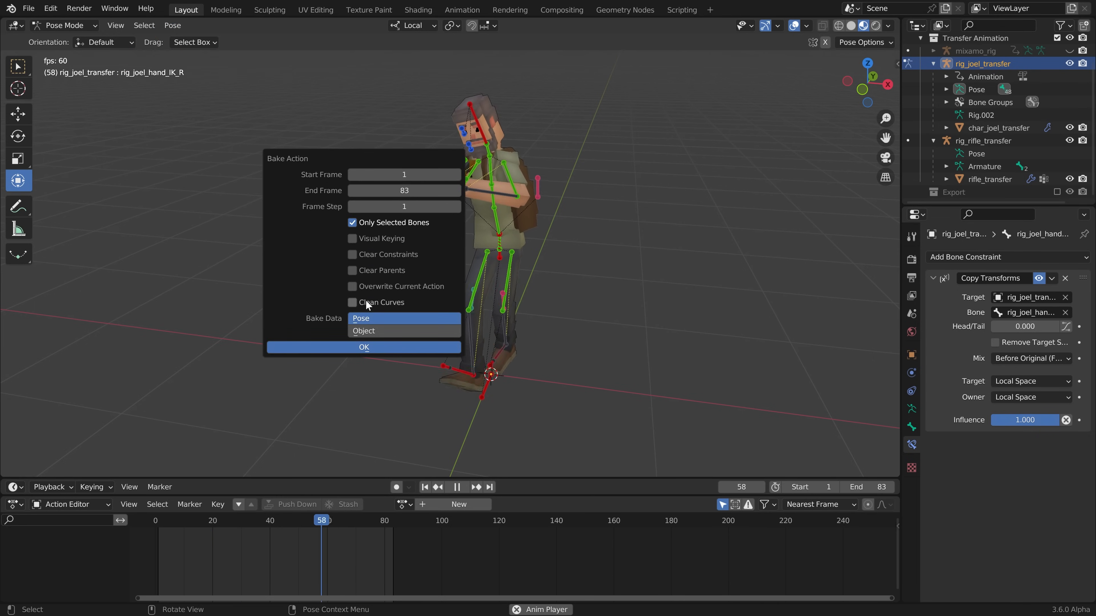
left_click(352, 302)
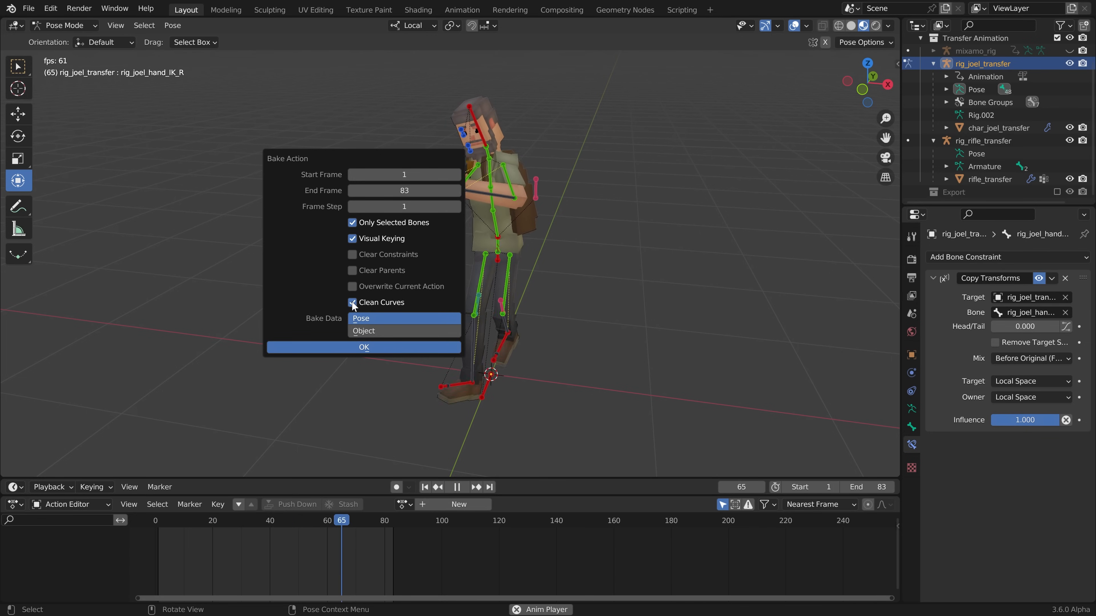
left_click(332, 347)
Rename the baked action as Walking_With_Rifle and give it a fake user
double_click(457, 503)
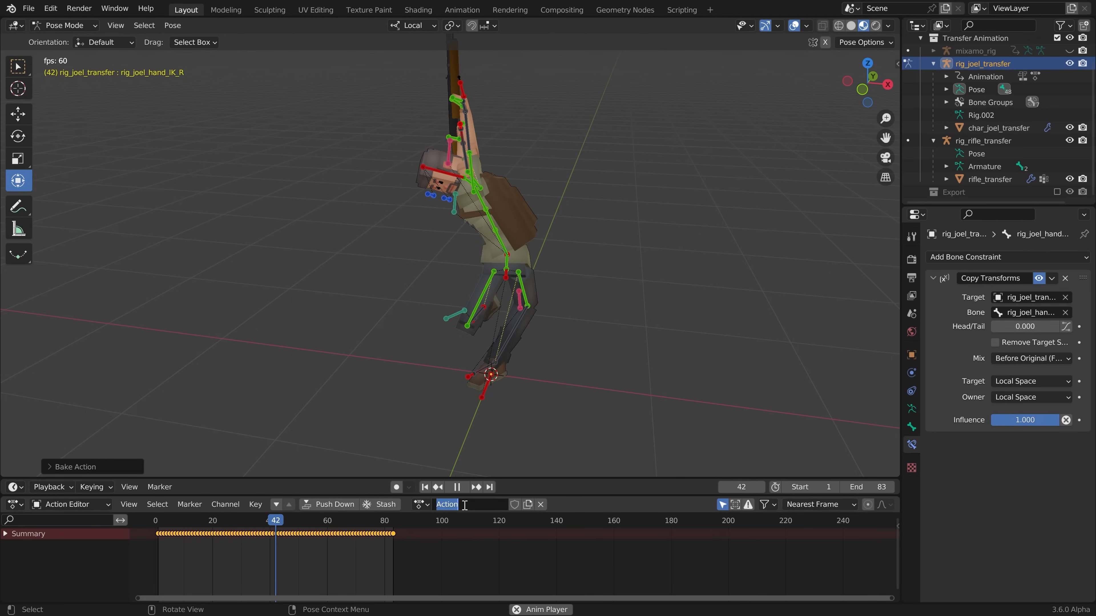
type("Walki")
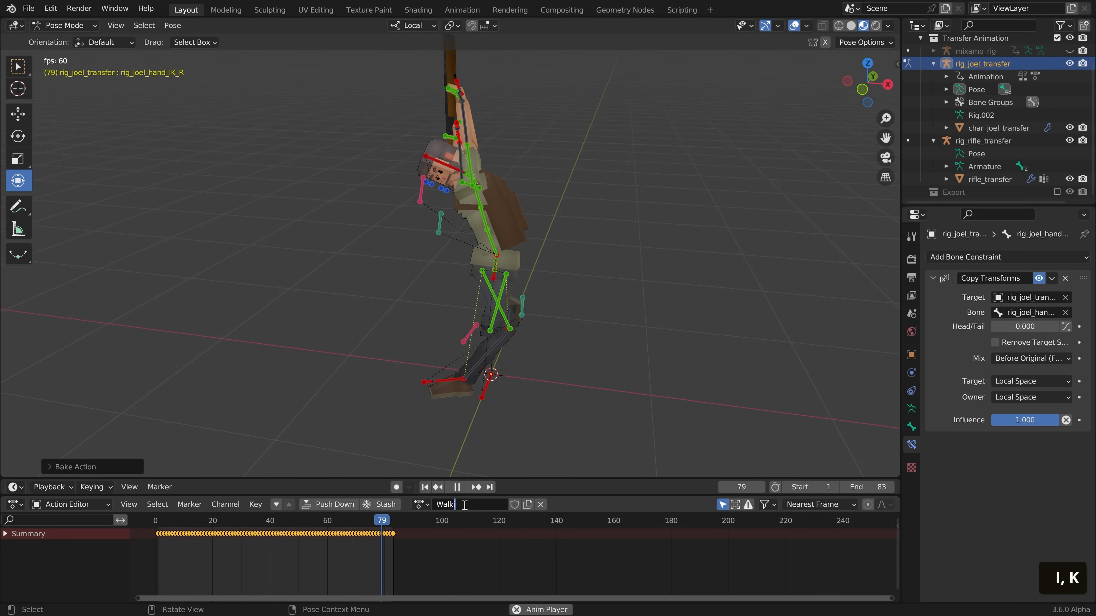
type("ng_Wi")
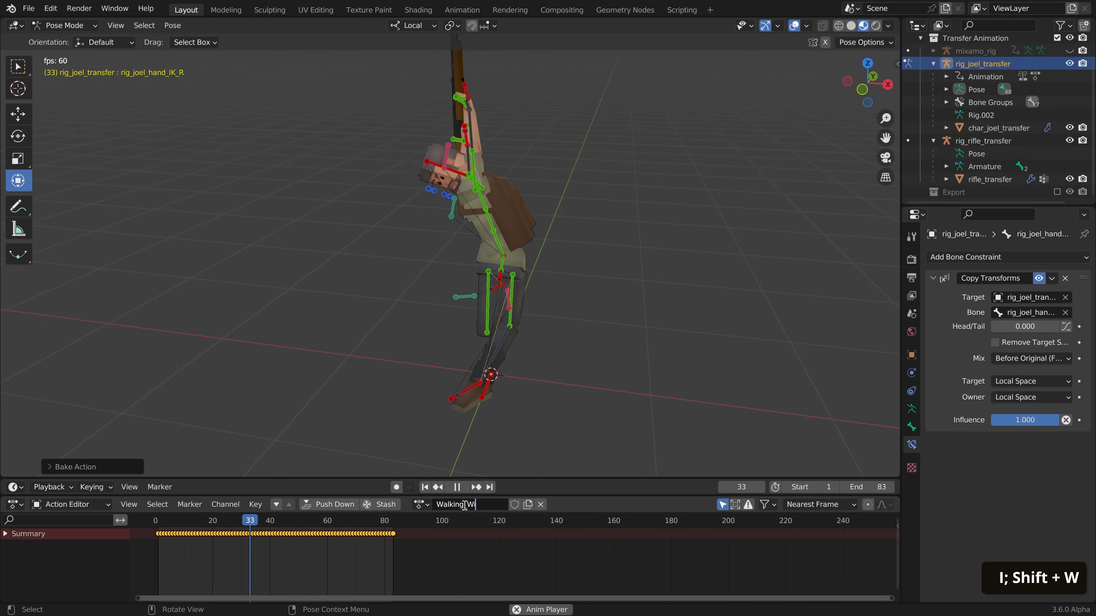
type("th_Rifle")
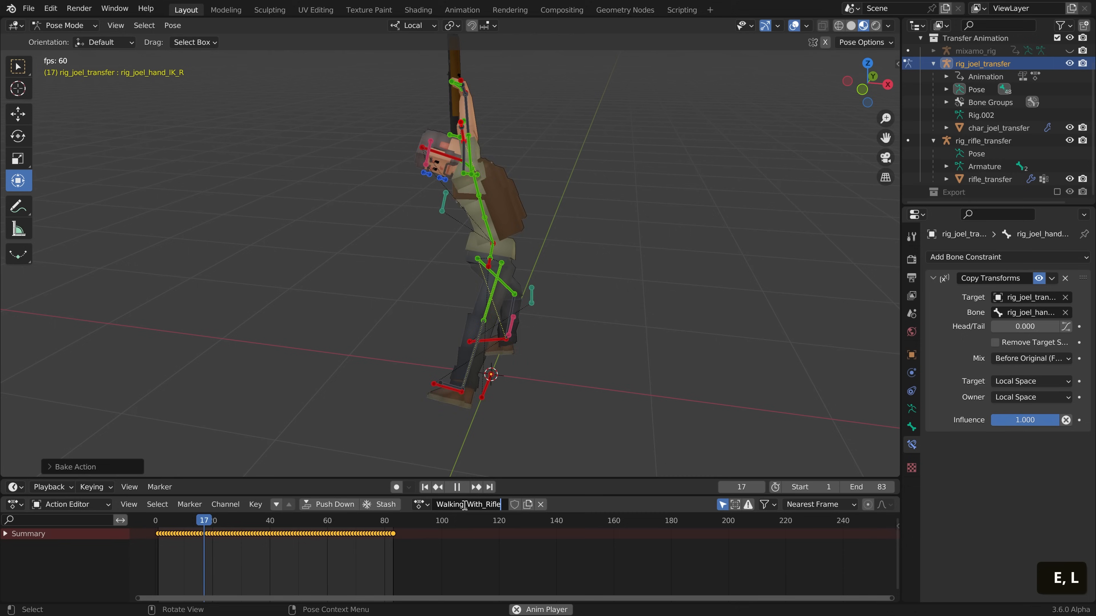
key("Return")
left_click(515, 504)
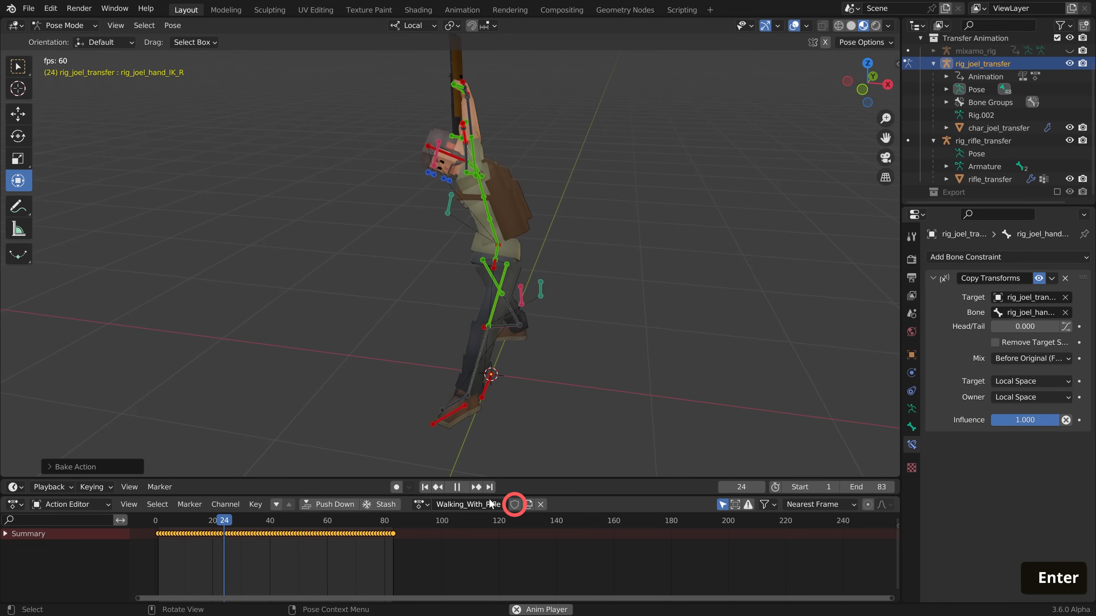
Unlink the baked action from rig_joel_transfer and clear the location and rotation of all its bones
left_click(541, 505)
key("alt+g")
key("alt+r")
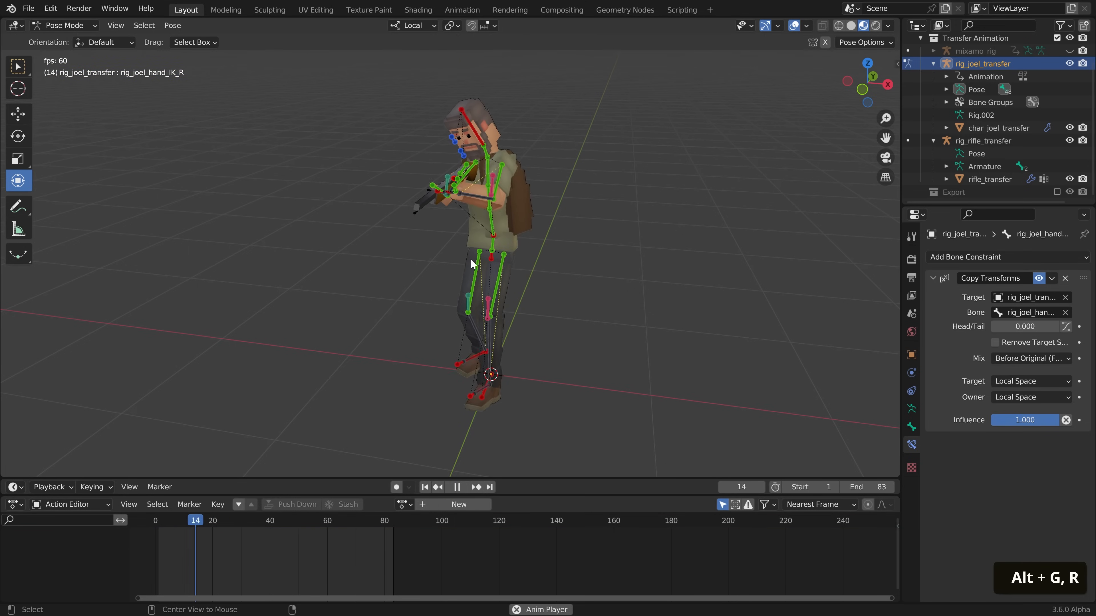
middle_click_drag(469, 270, 340, 208)
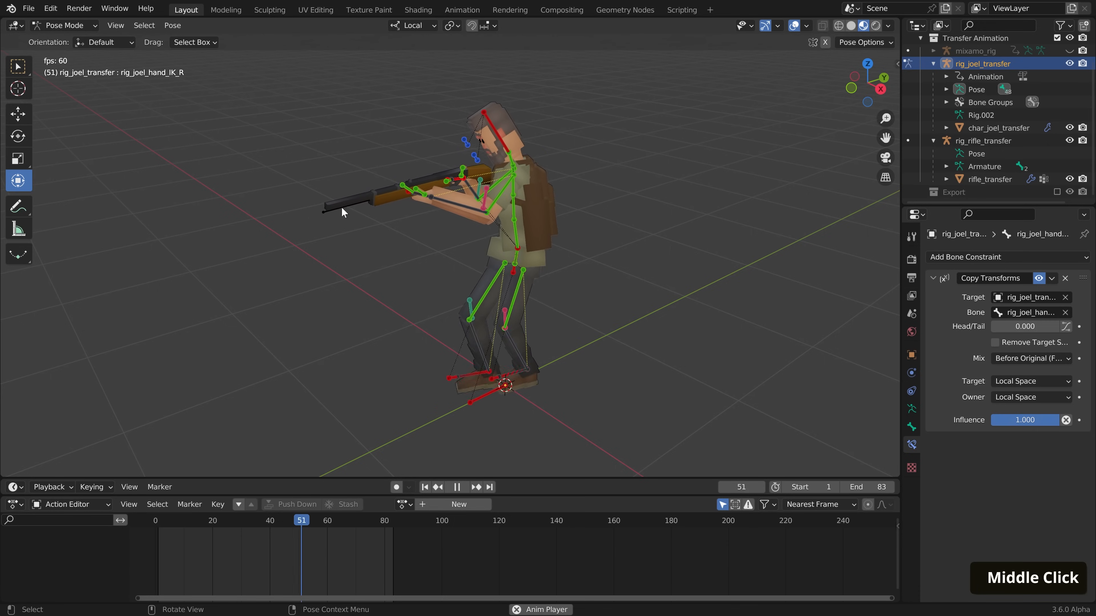
Put rig_rifle_transfer in Pose Mode, stop playback and assign the Walking_With_Rifle action to it
key("Tab")
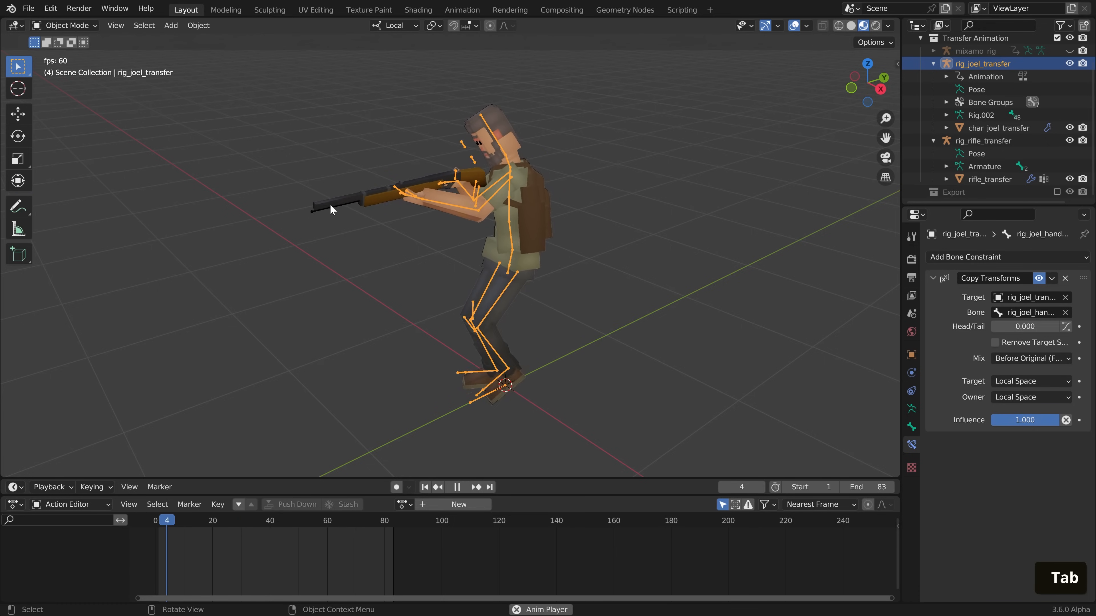
left_click(330, 207)
left_click(319, 210)
key("Tab")
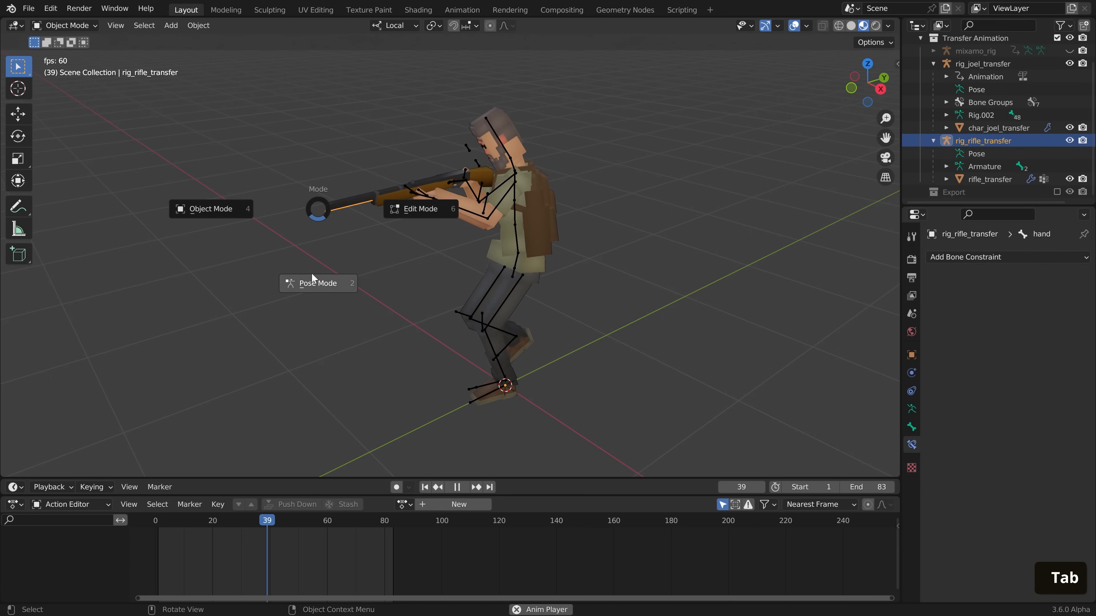
left_click(311, 279)
middle_click_drag(311, 279, 441, 282)
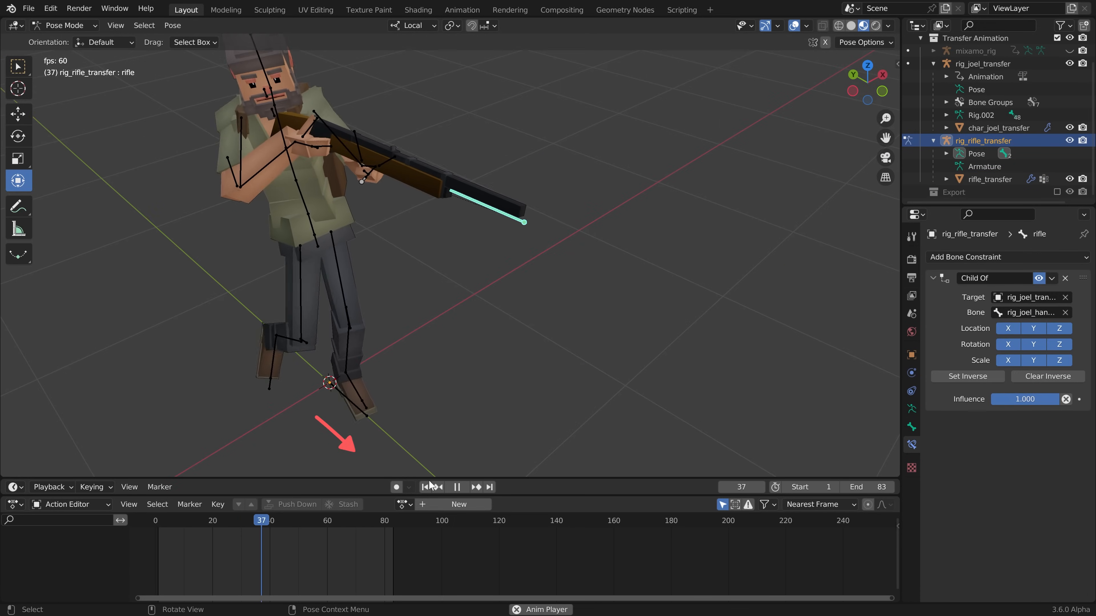
key("space")
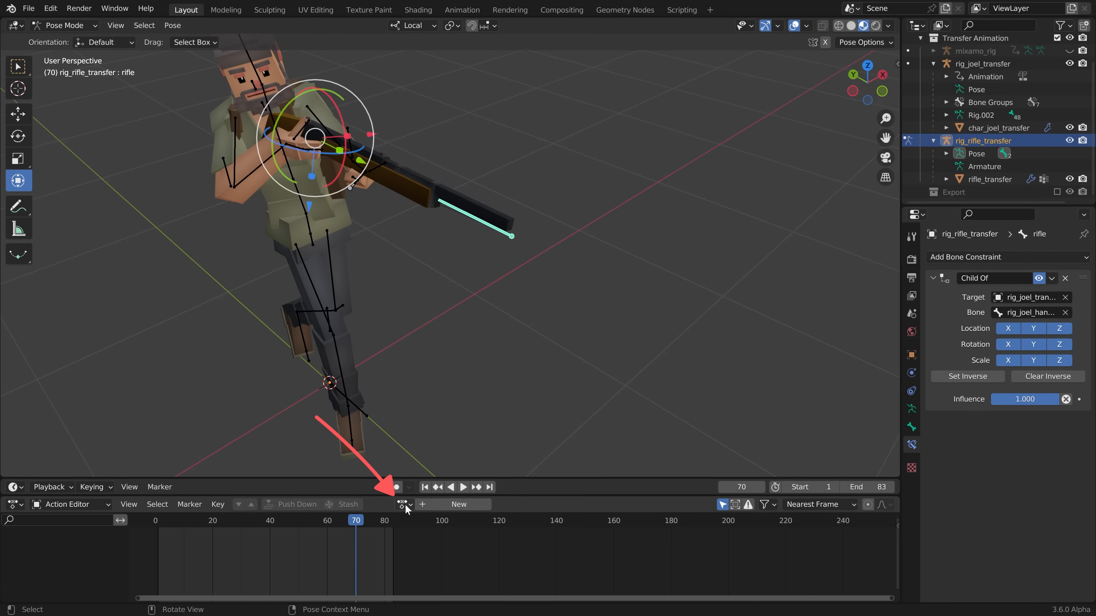
left_click(405, 504)
left_click(466, 412)
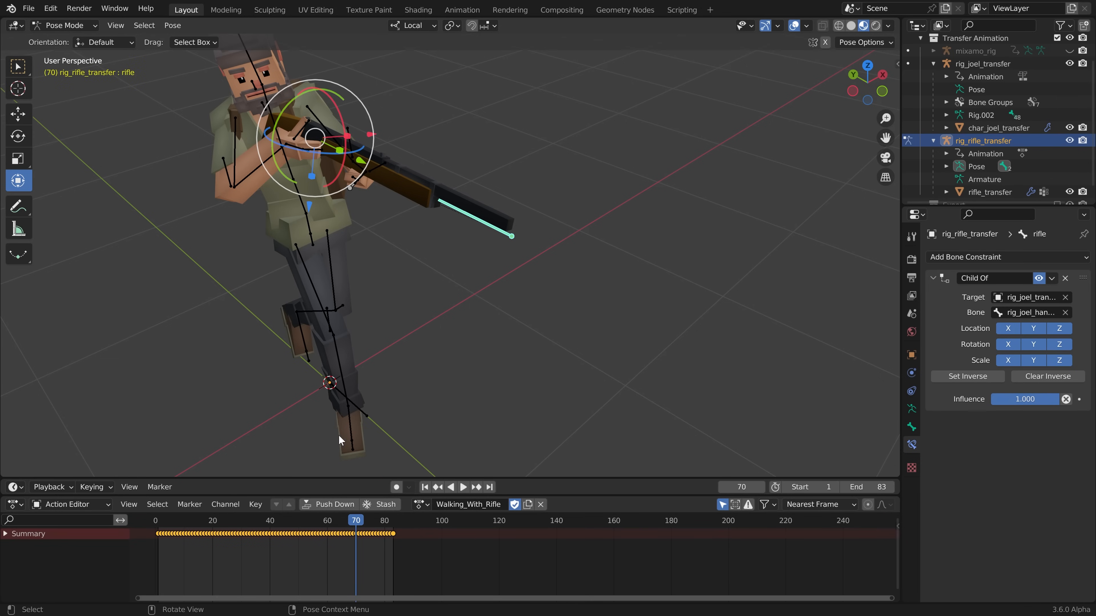
Insert Location, Rotation & Scale keyframes at frame 0 for the rifle bone and the hand bone
key("shift+Left")
middle_click_drag(351, 232, 378, 233)
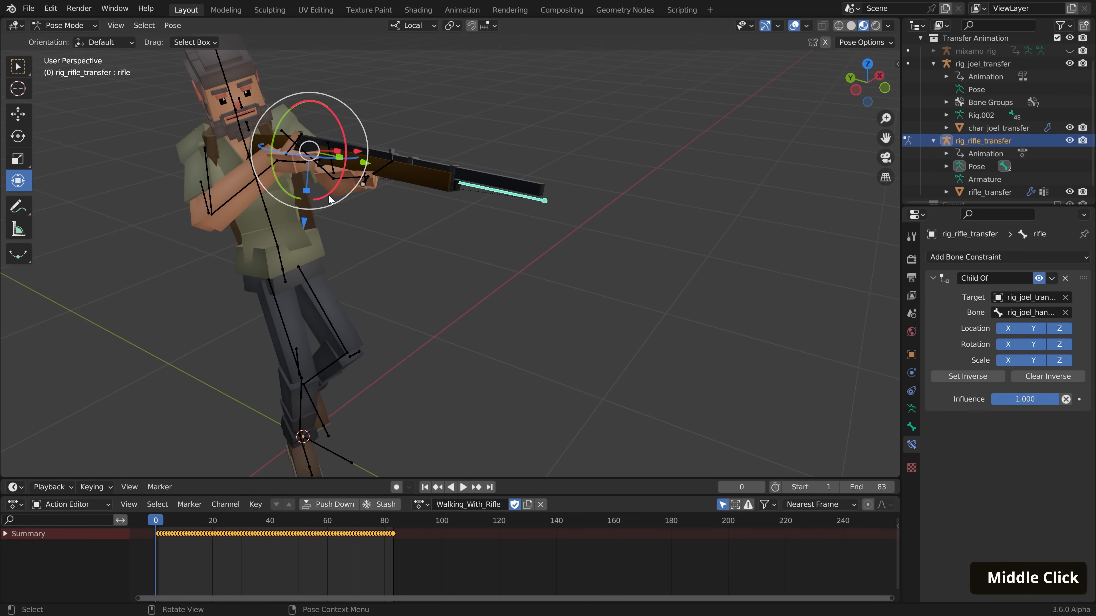
key("i")
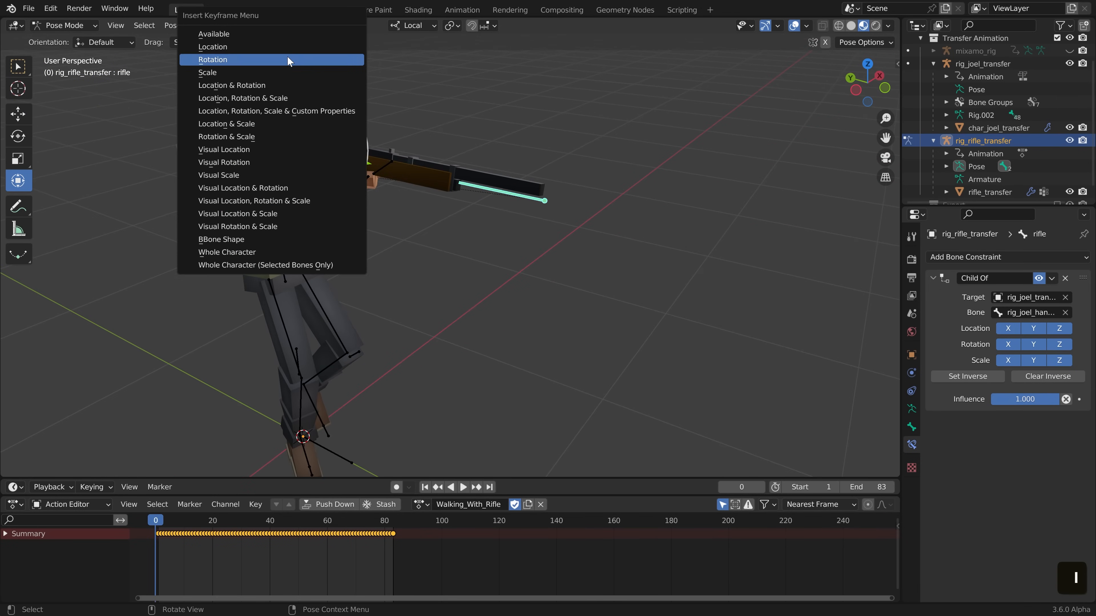
left_click(232, 98)
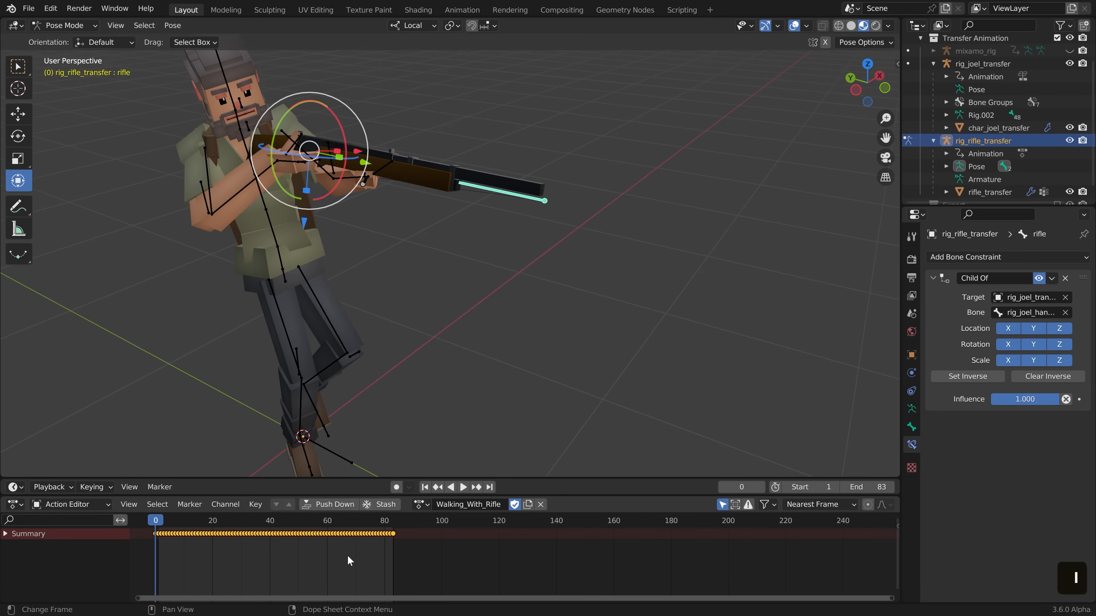
left_click(364, 186)
key("i")
left_click(368, 193)
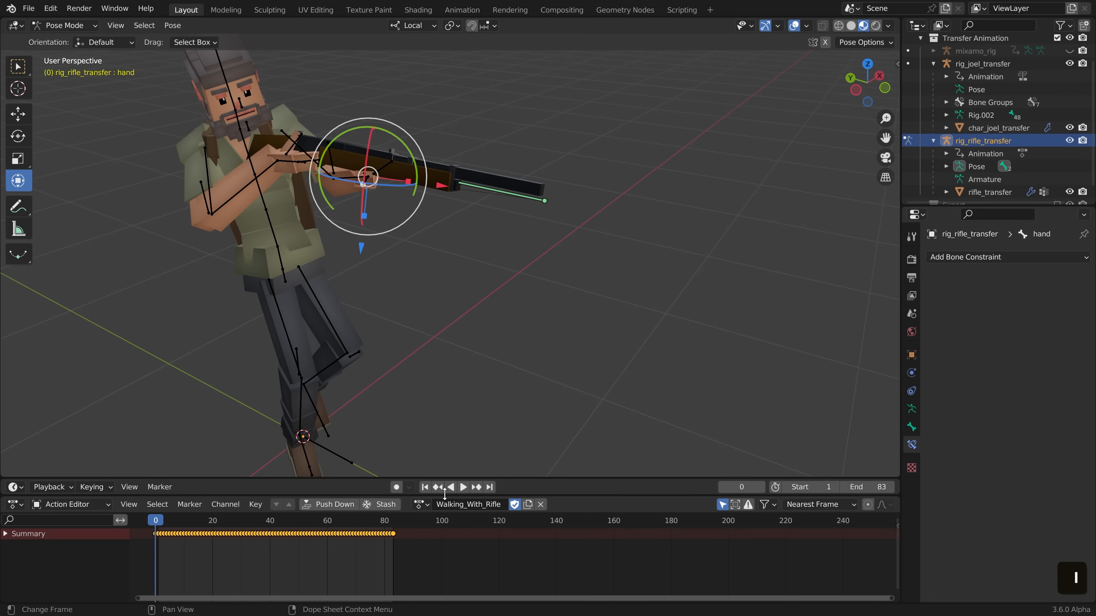
Play back the animation and examine the rifle hold from several angles
left_click(466, 489)
middle_click_drag(489, 294, 354, 261)
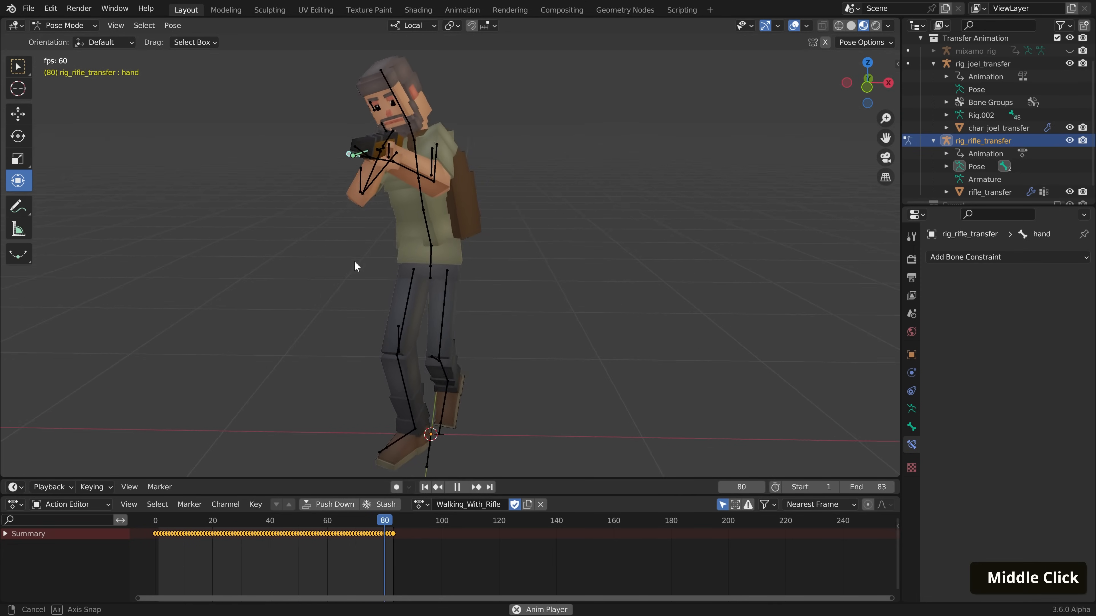
middle_click_drag(354, 260, 474, 367)
middle_click_drag(474, 367, 477, 346, "shift")
Enable the Joel collection, assign the Walking_With_Rifle action to rig_joel in Object Mode and play it back
middle_click_drag(1070, 56, 1042, 94)
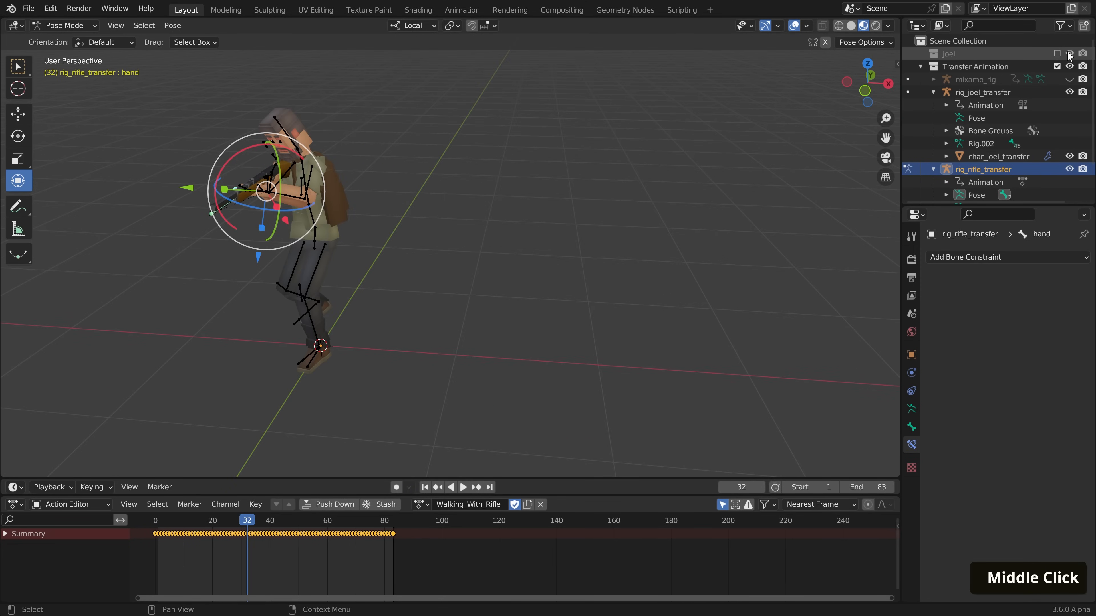
left_click(1057, 54)
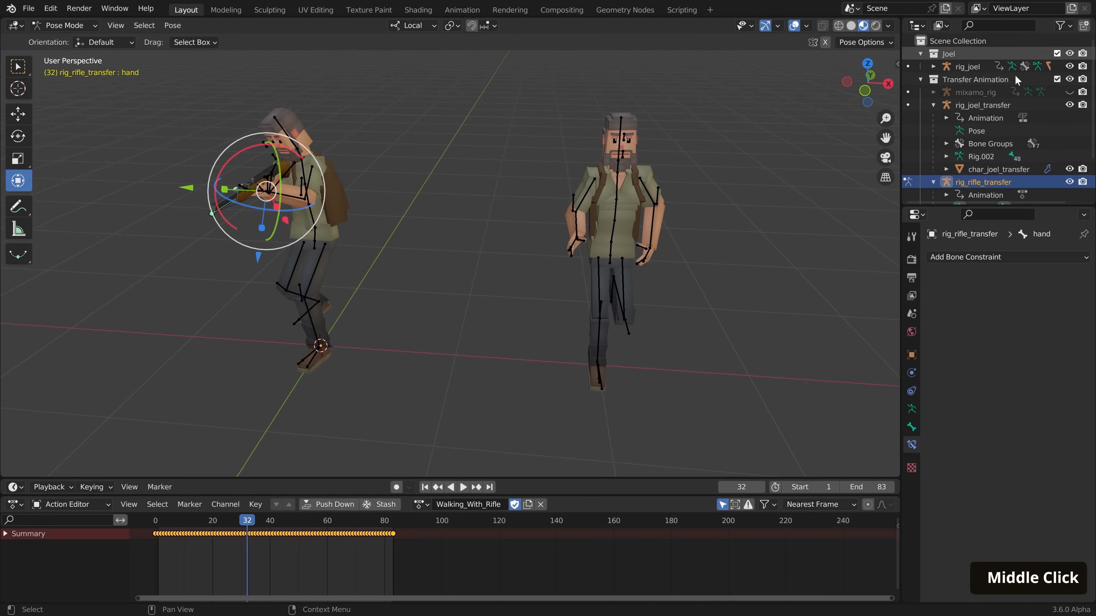
middle_click_drag(636, 291, 605, 275, "shift")
key("Tab")
left_click(583, 243)
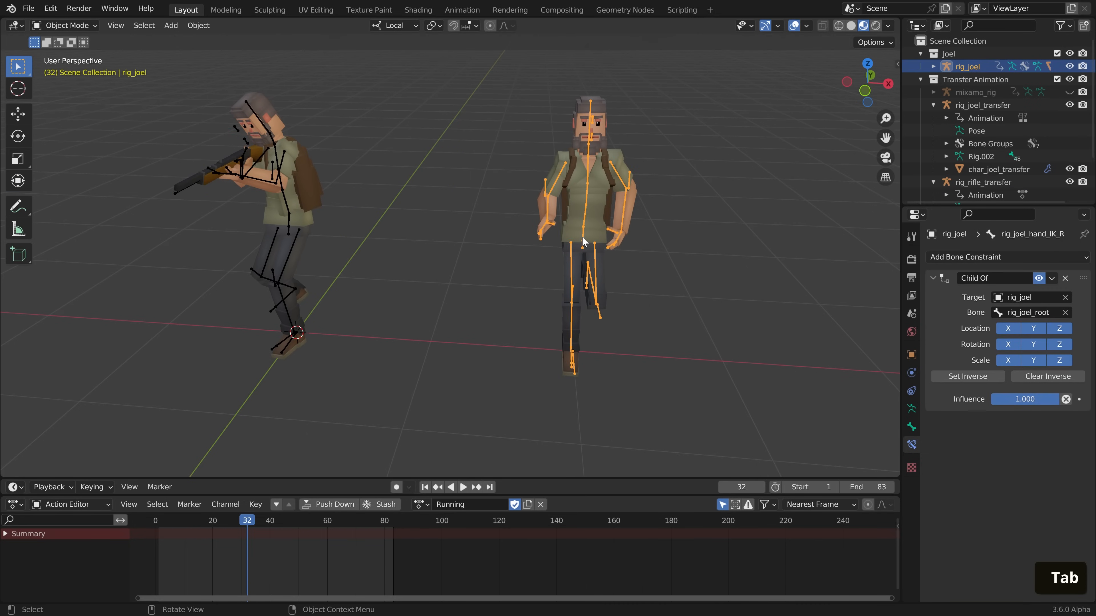
left_click(421, 504)
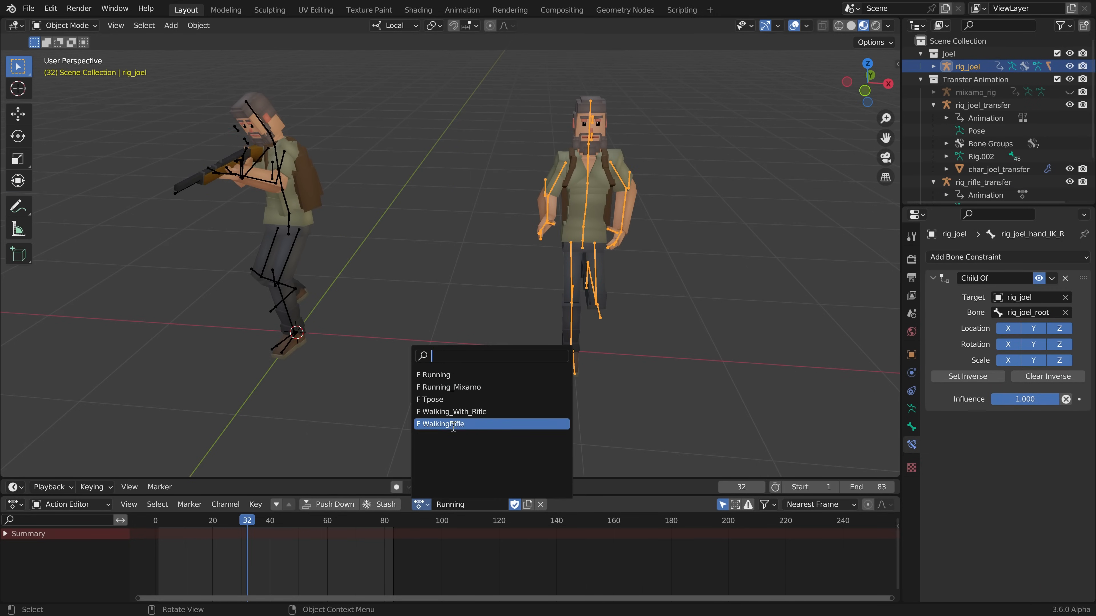
left_click(468, 412)
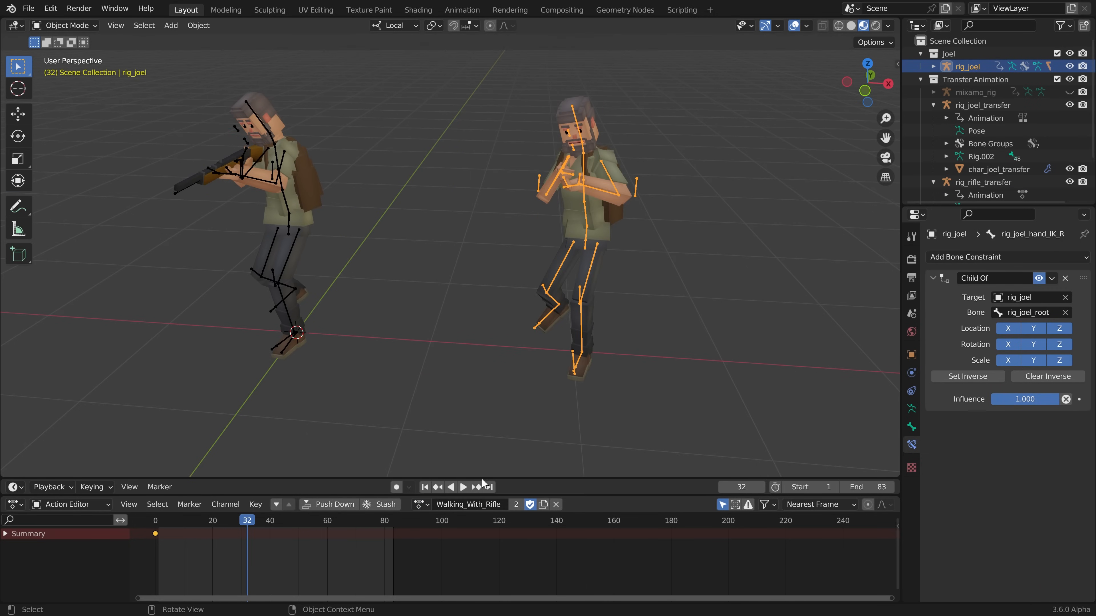
left_click(463, 487)
middle_click_drag(500, 298, 480, 155)
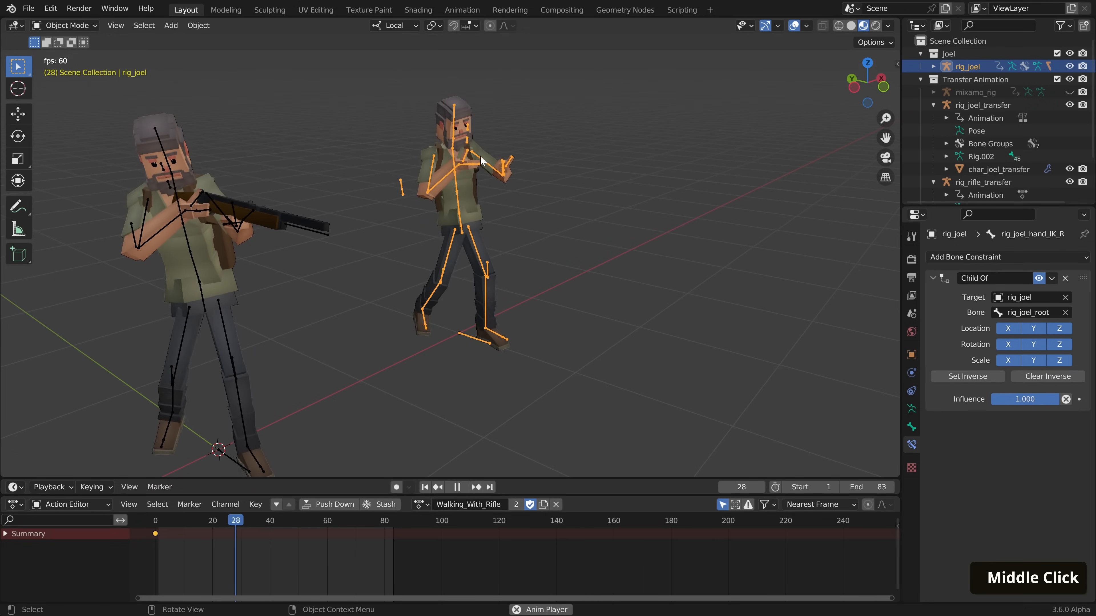
Duplicate the rifle mesh together with its rig, leaving the copies in place
left_click(449, 275)
key("a")
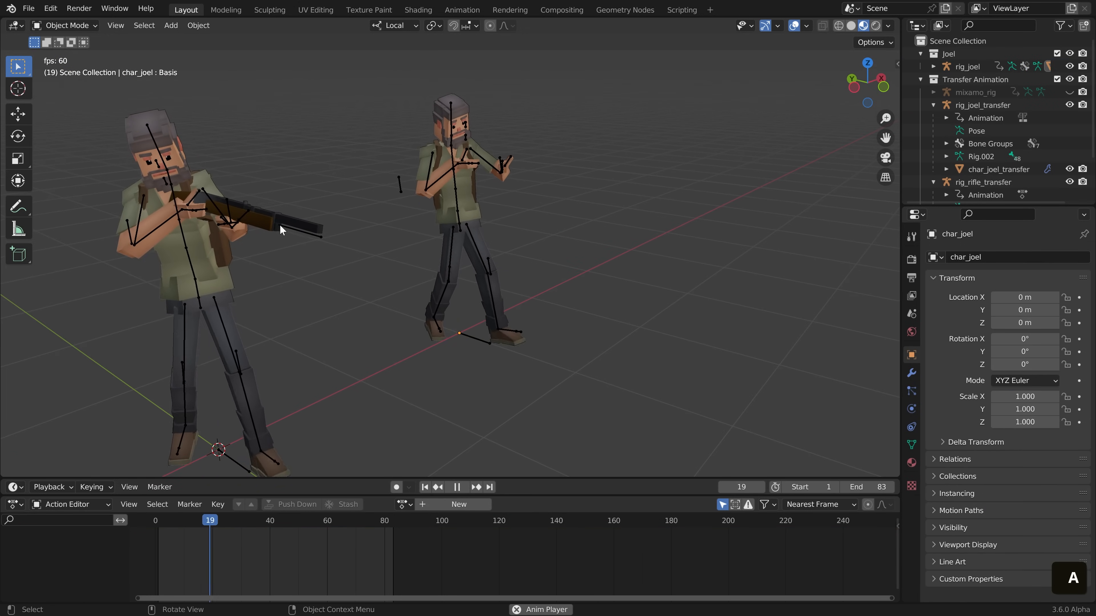
key("b")
left_click_drag(281, 230, 342, 264)
key("shift+d")
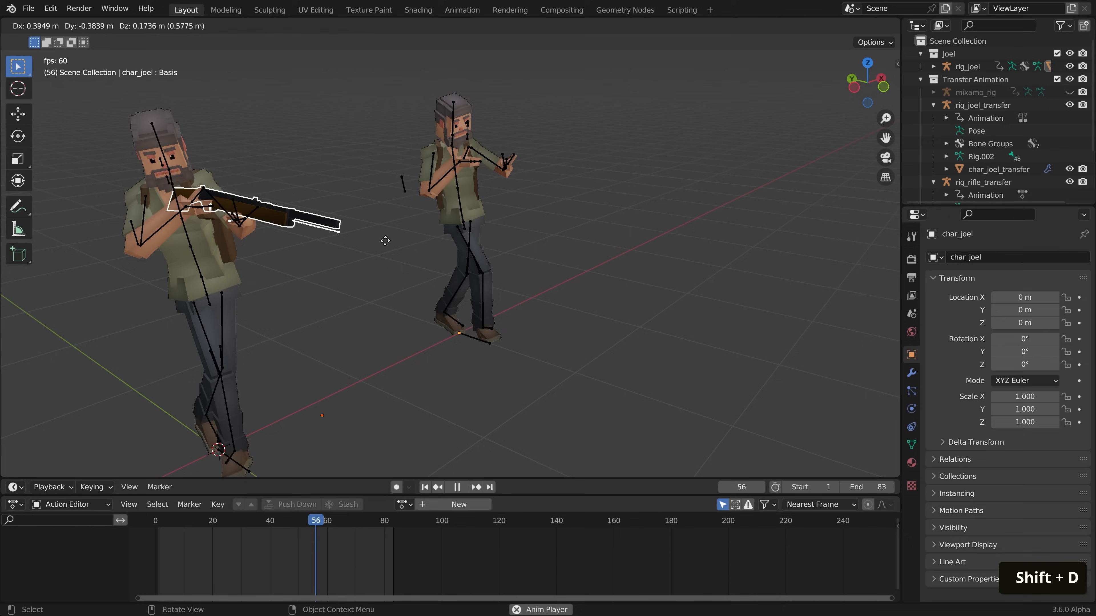
right_click(820, 106)
Move the duplicated rifle rig and rifle mesh into the Joel collection and select both with the rig active
scroll(970, 135, "down", 5)
left_click_drag(994, 177, 958, 53)
scroll(1005, 78, "up", 5)
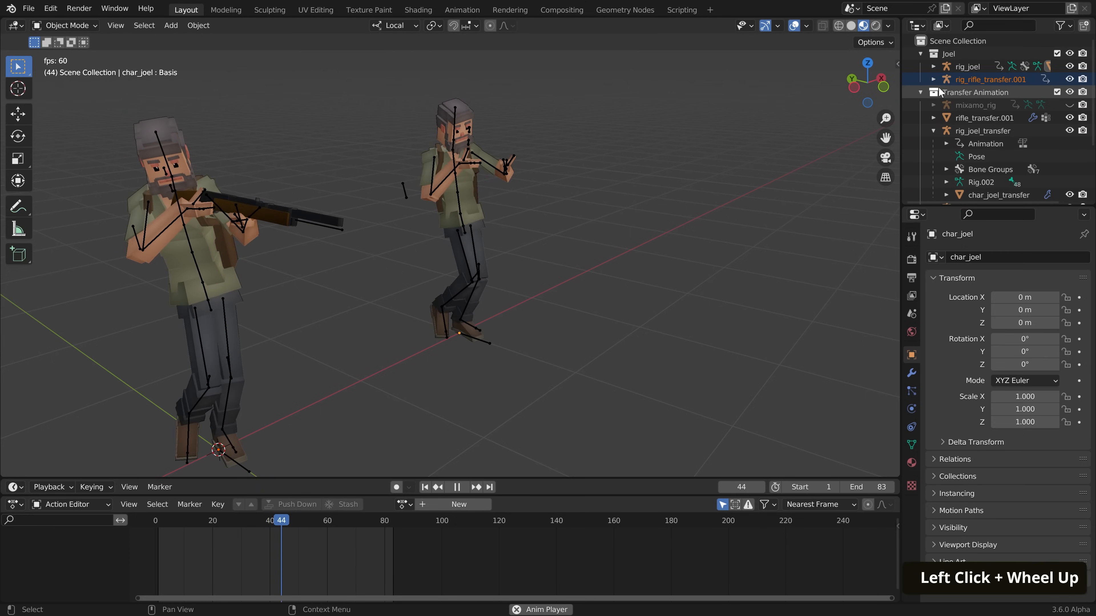
left_click(933, 79)
scroll(971, 64, "down", 5)
scroll(970, 87, "up", 2)
left_click_drag(970, 87, 992, 77)
scroll(1001, 60, "up", 3)
scroll(1000, 60, "up", 1)
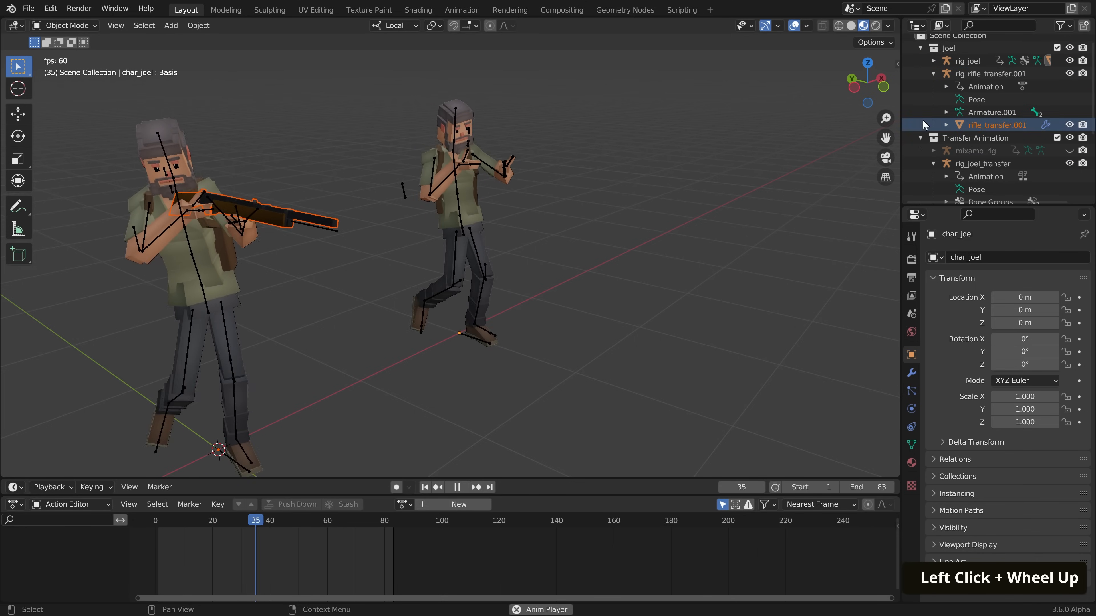
left_click(976, 76, "ctrl")
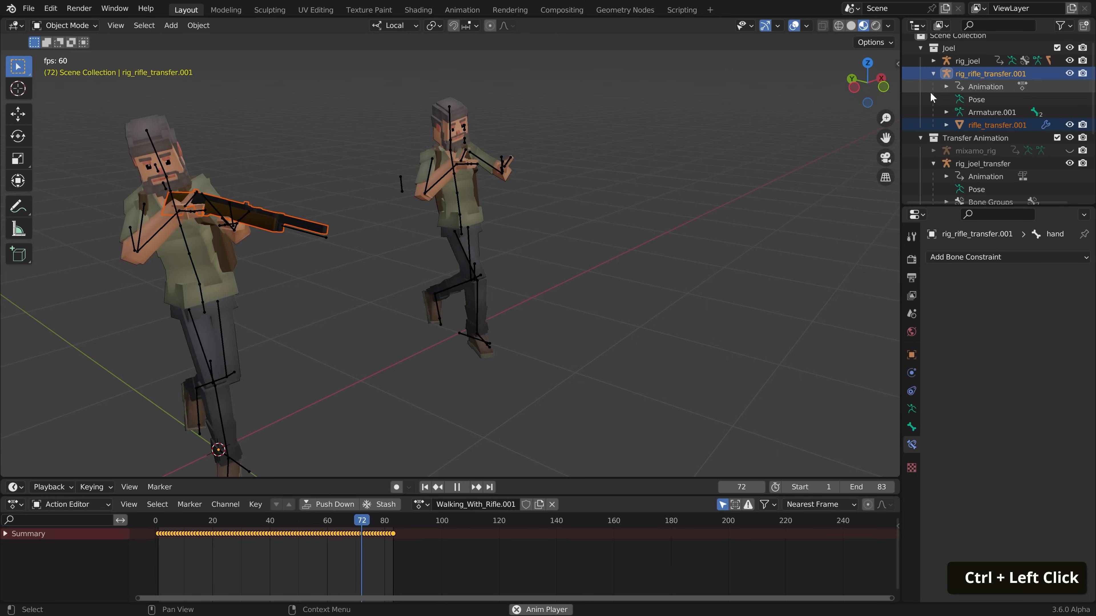
Rename the duplicated rifle rig to rig_rifle and its mesh to rifle
key("ctrl+F2")
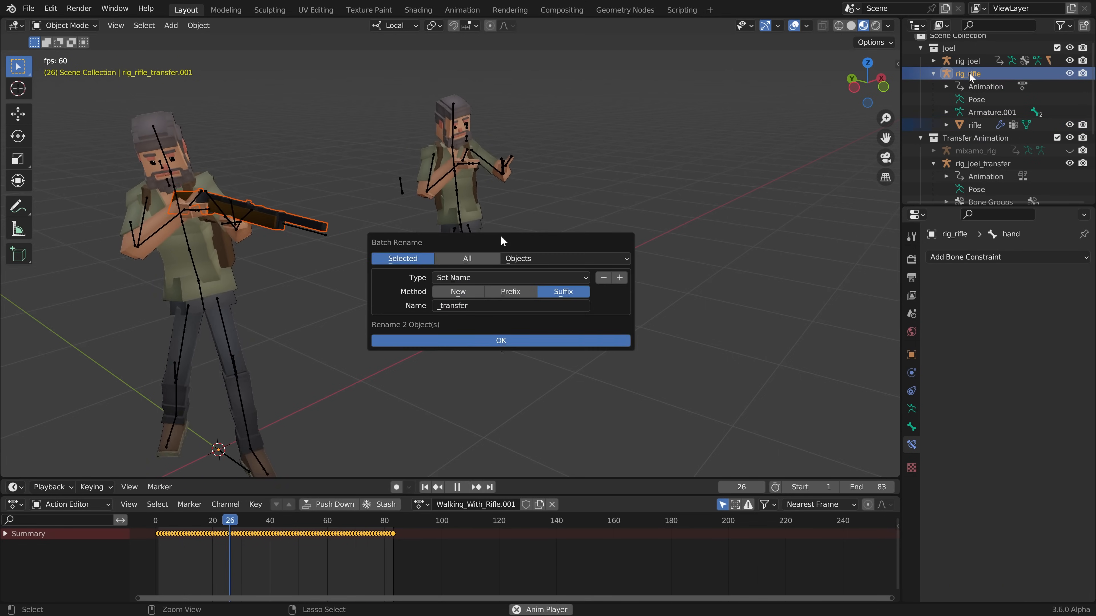
key("Return")
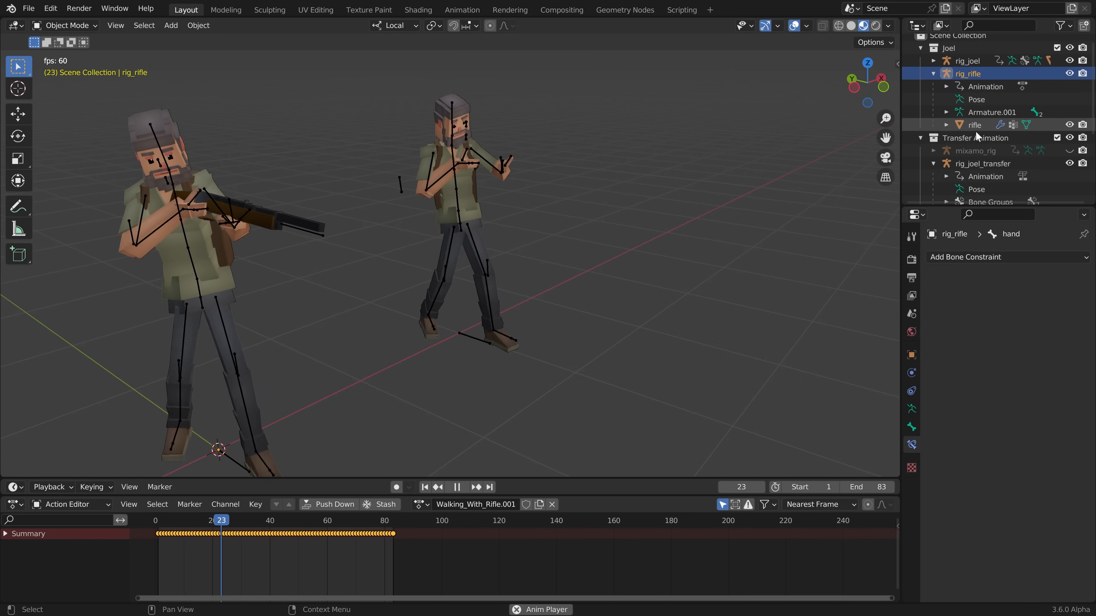
In Pose Mode, select the rifle bone of rig_rifle and set its Child Of constraint's target to rig_joel
key("Tab")
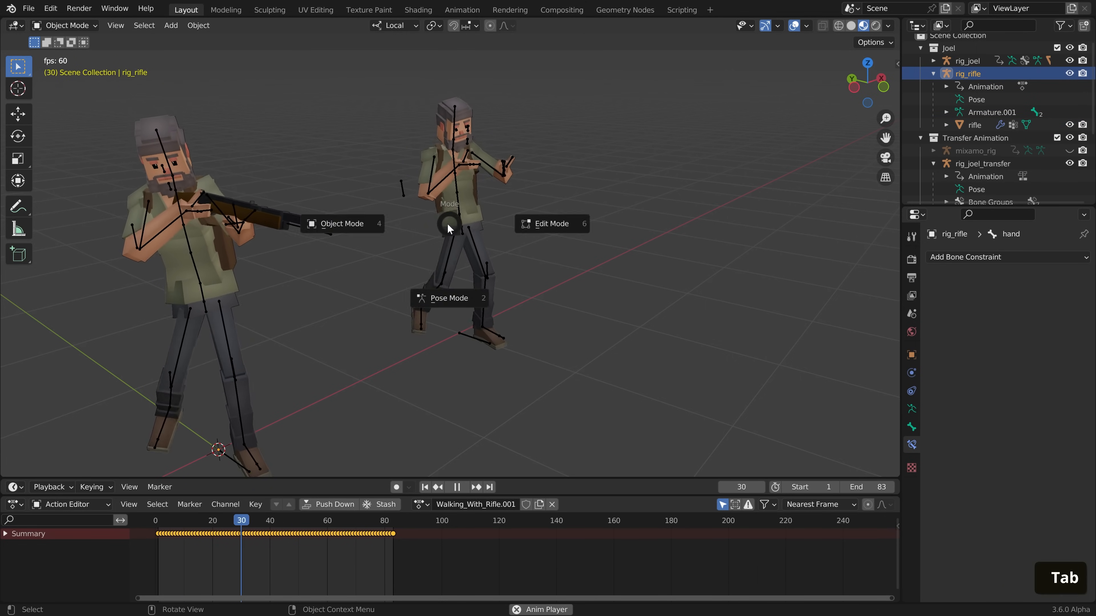
left_click(439, 296)
left_click(317, 233)
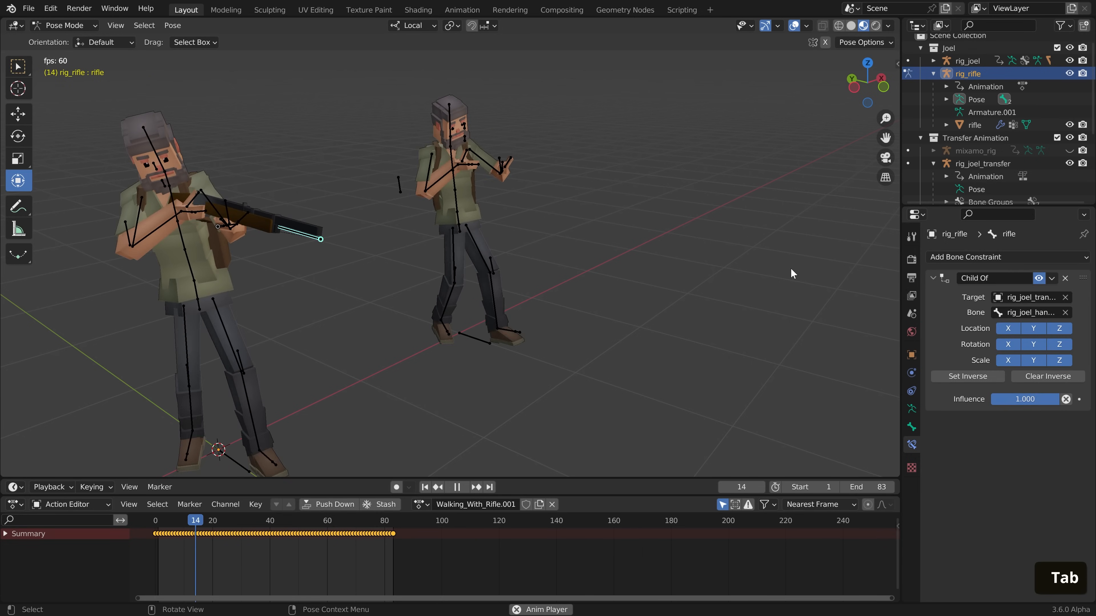
left_click(1018, 298)
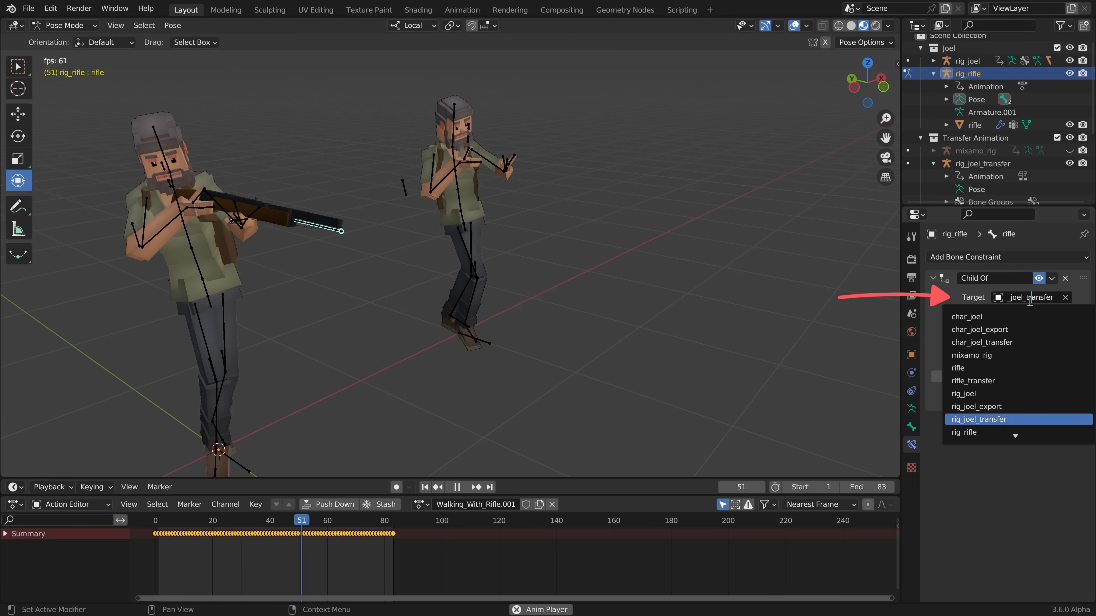
key("BackSpace")
key("BackSpace")
key("BackSpace")
key("BackSpace")
key("BackSpace")
key("BackSpace")
key("BackSpace")
key("BackSpace")
key("BackSpace")
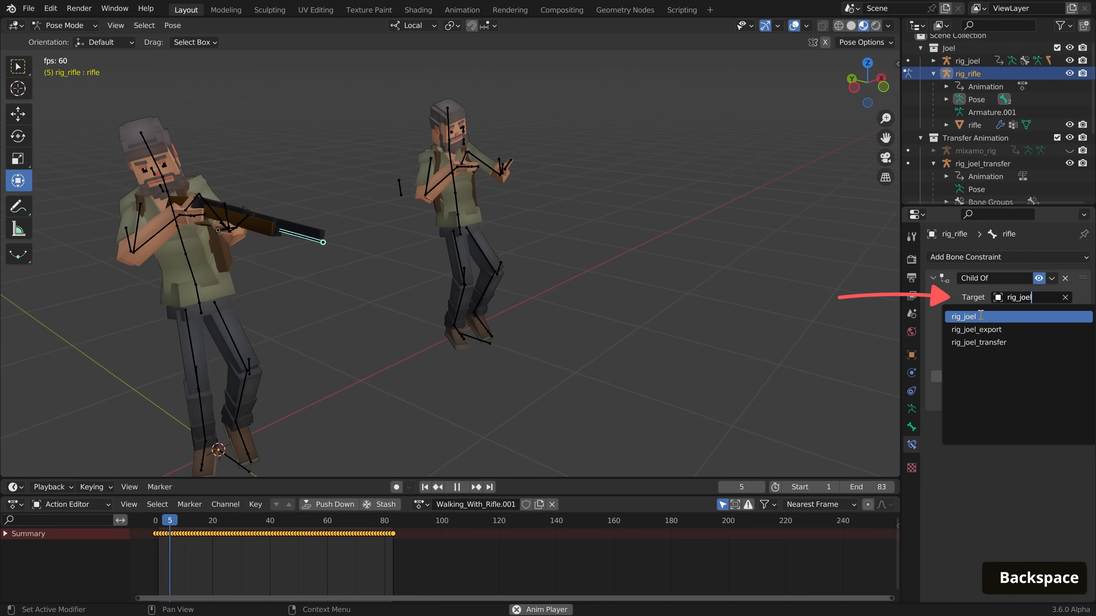
left_click(981, 316)
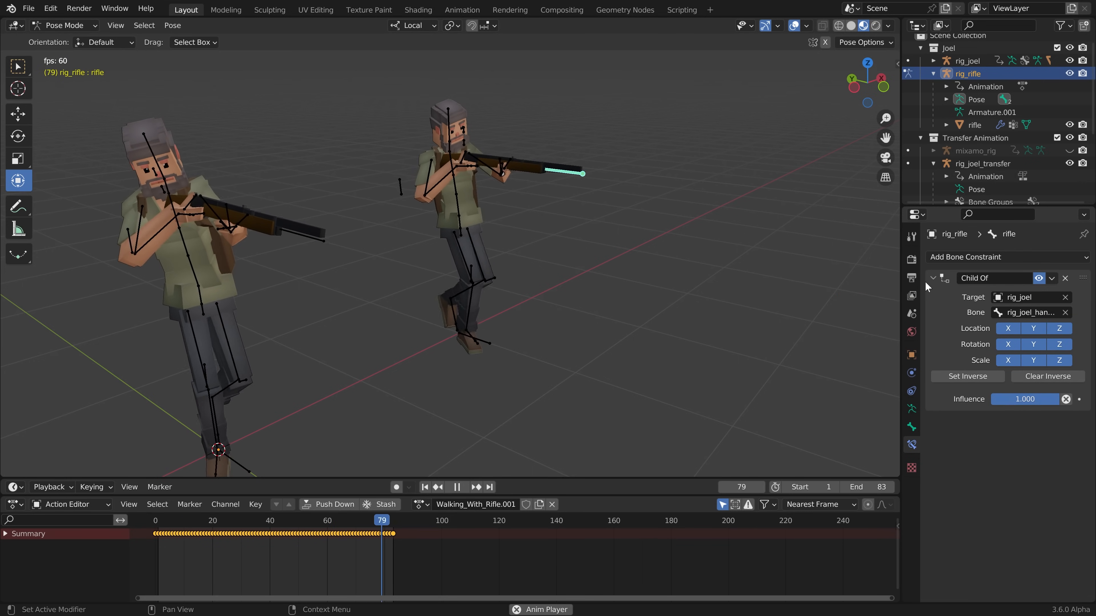
Play back the animation and examine from several angles how the rifle follows the main Joel rig
middle_click_drag(536, 243, 578, 309)
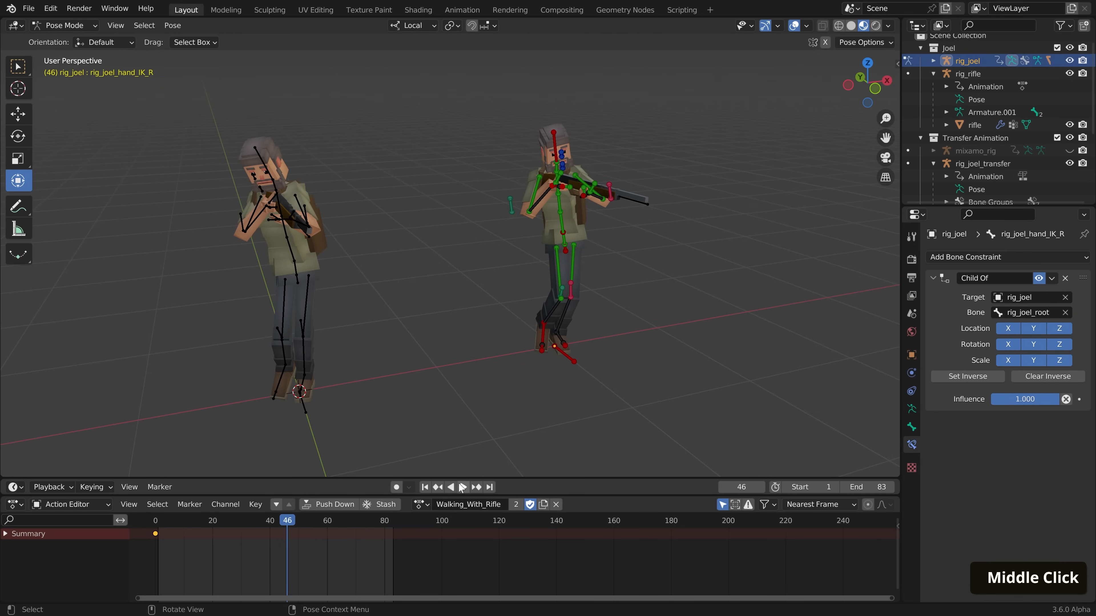
left_click(462, 488)
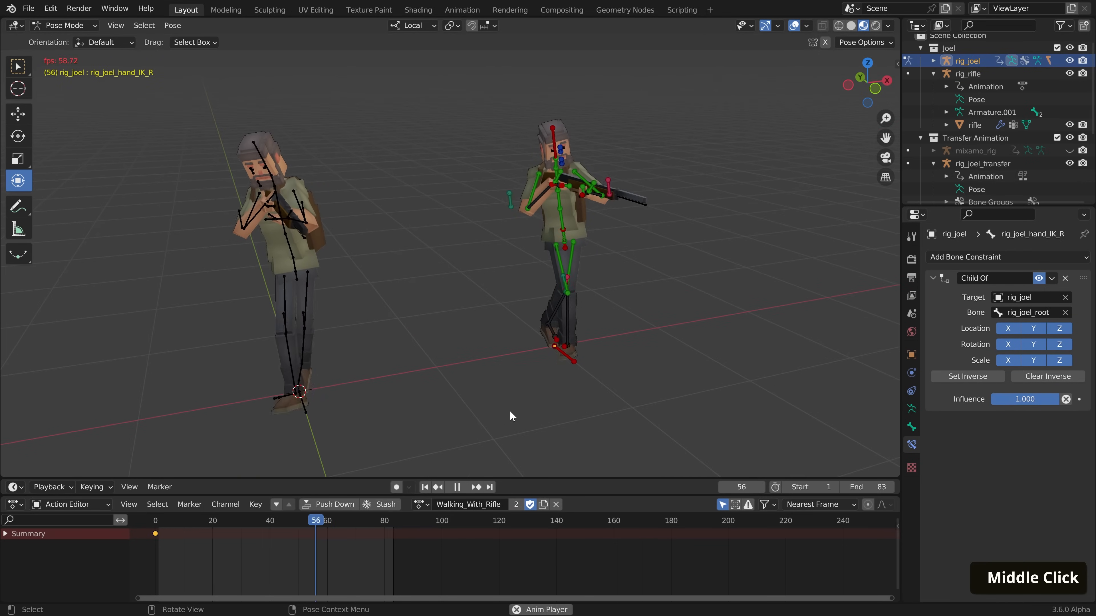
middle_click_drag(509, 411, 453, 385)
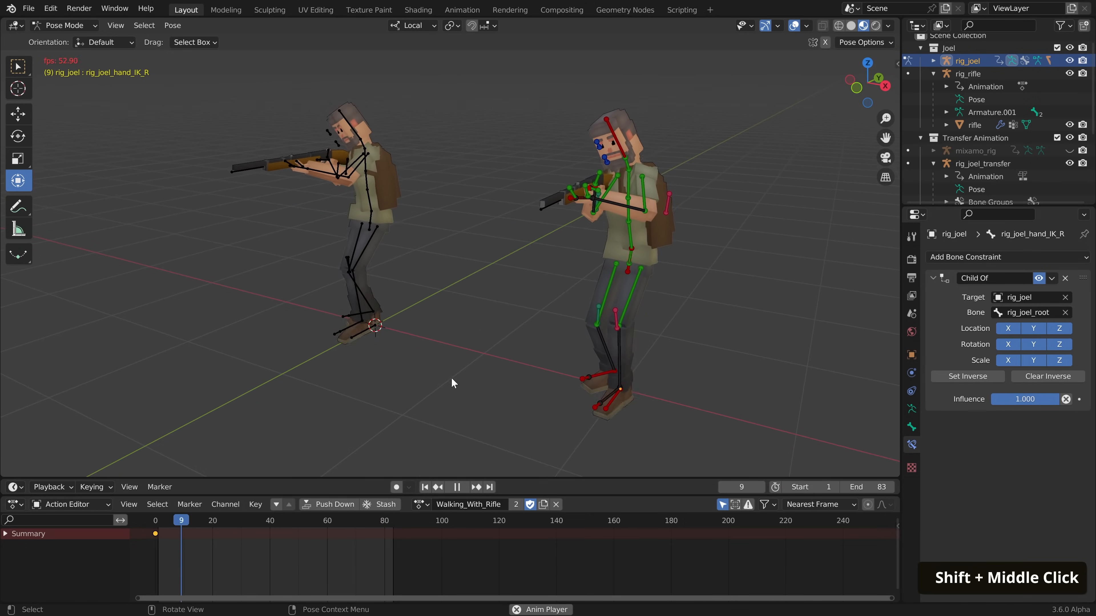
left_click(456, 487)
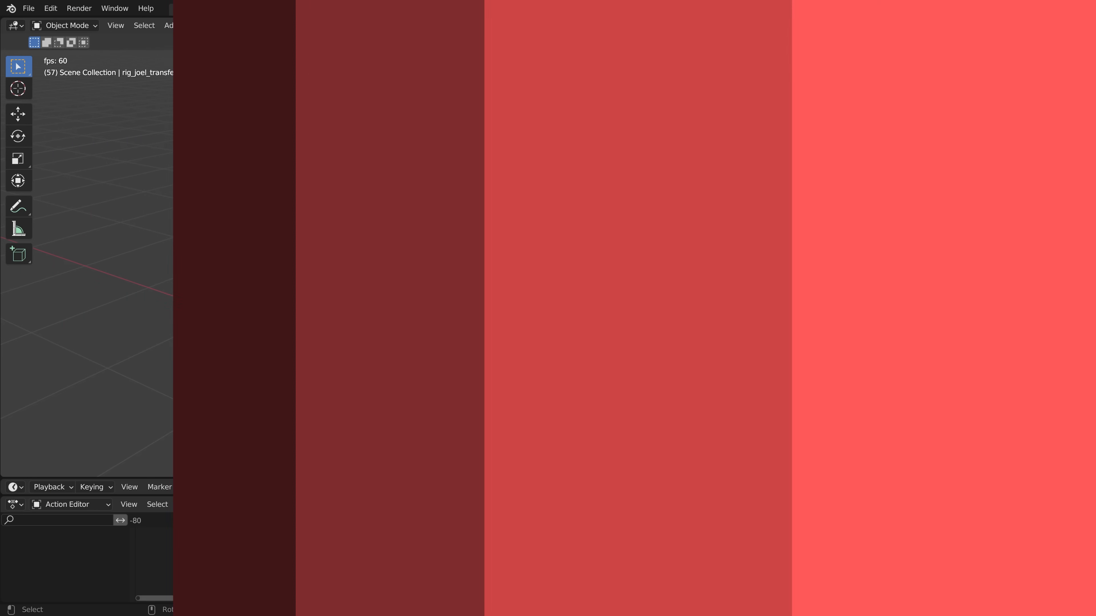
Put rig_joel_transfer into Pose Mode, stop playback and select its right-hand IK bone
key("Tab")
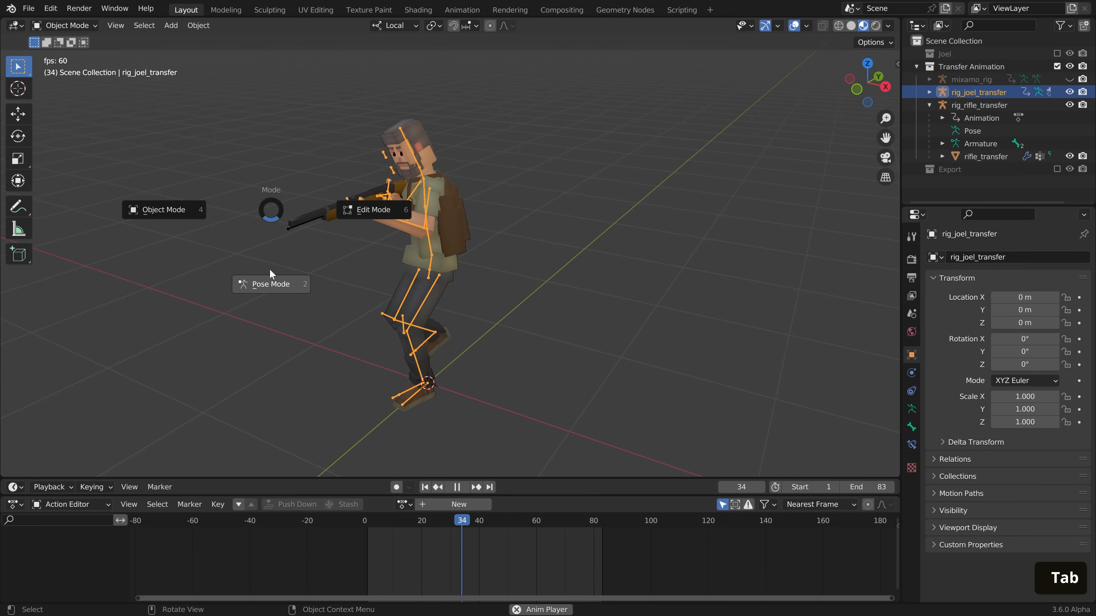
left_click(271, 279)
key("a")
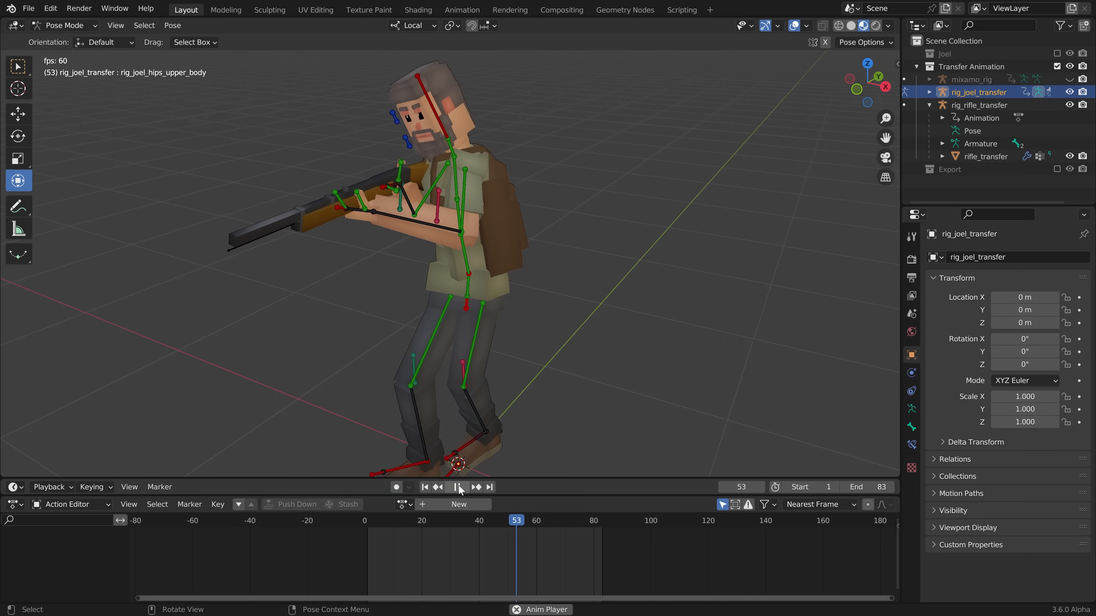
key("space")
left_click(400, 187)
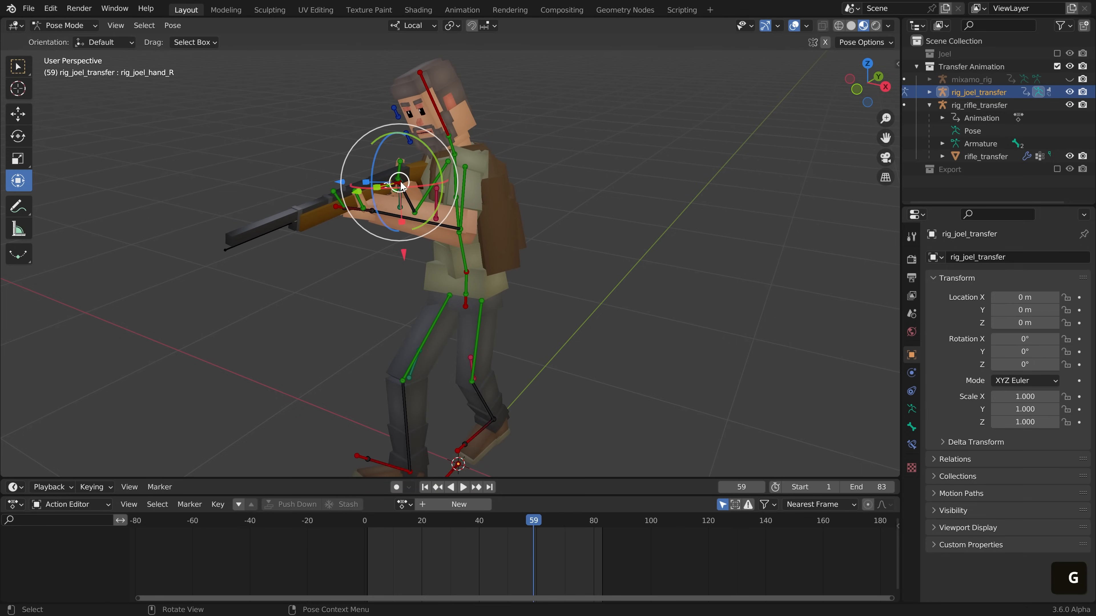
middle_click_drag(399, 186, 507, 187)
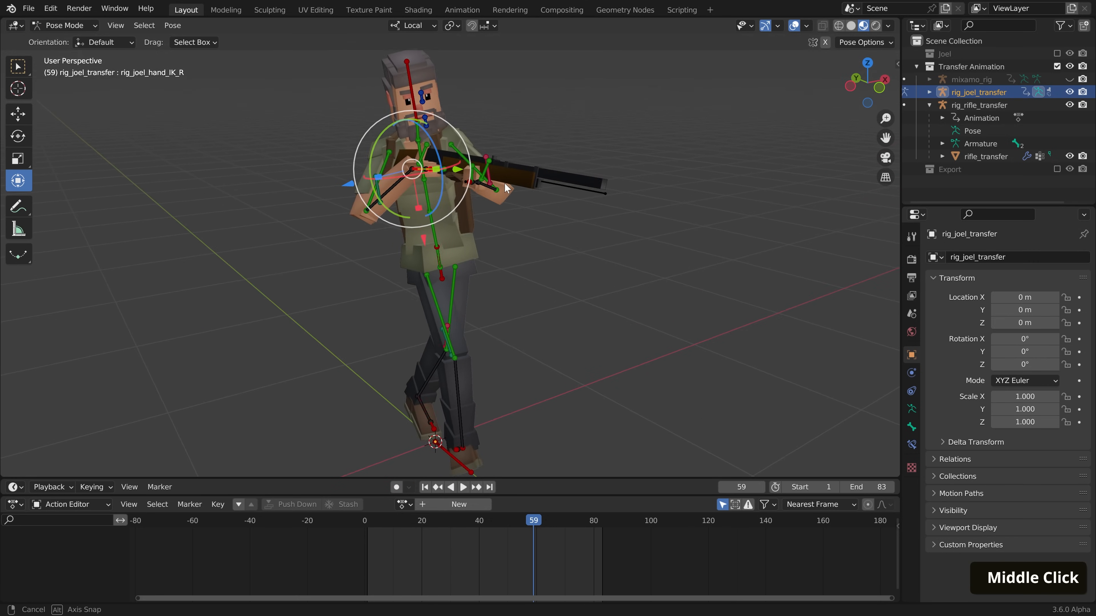
middle_click_drag(407, 198, 382, 124, "shift")
Turn on auto keying and key an adjusted right-hand IK pose at frame 10
key("space")
left_click(368, 521)
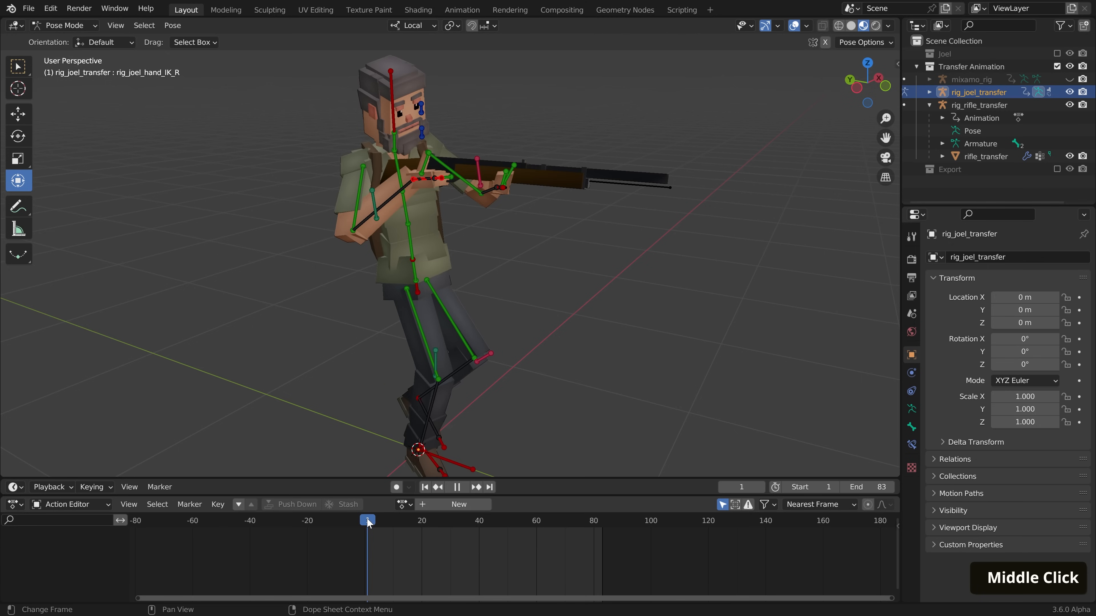
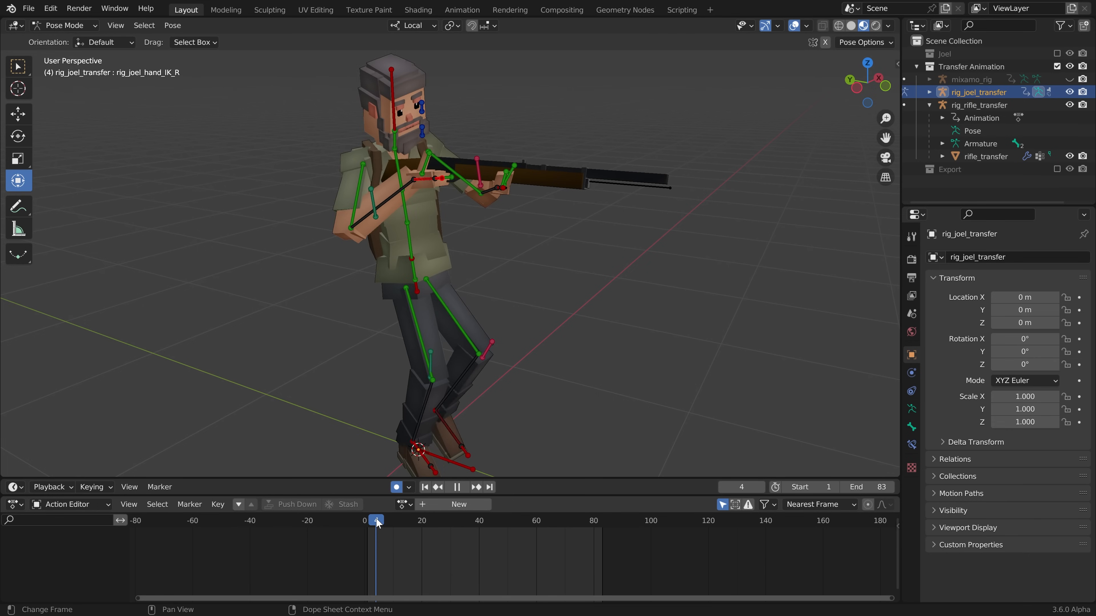
left_click_drag(376, 522, 393, 544)
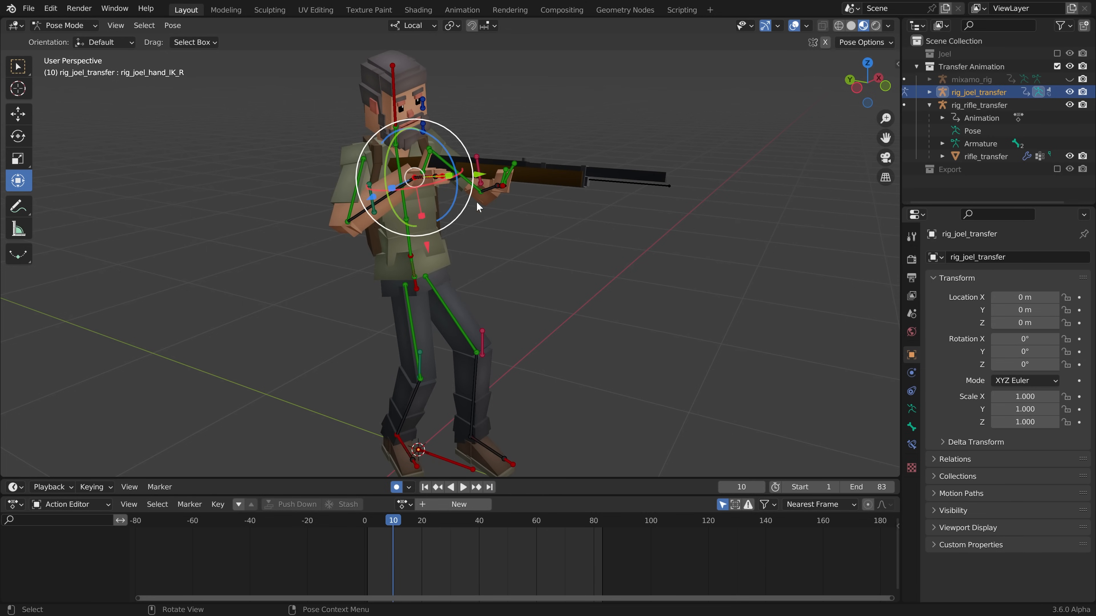
key("g")
left_click(455, 245)
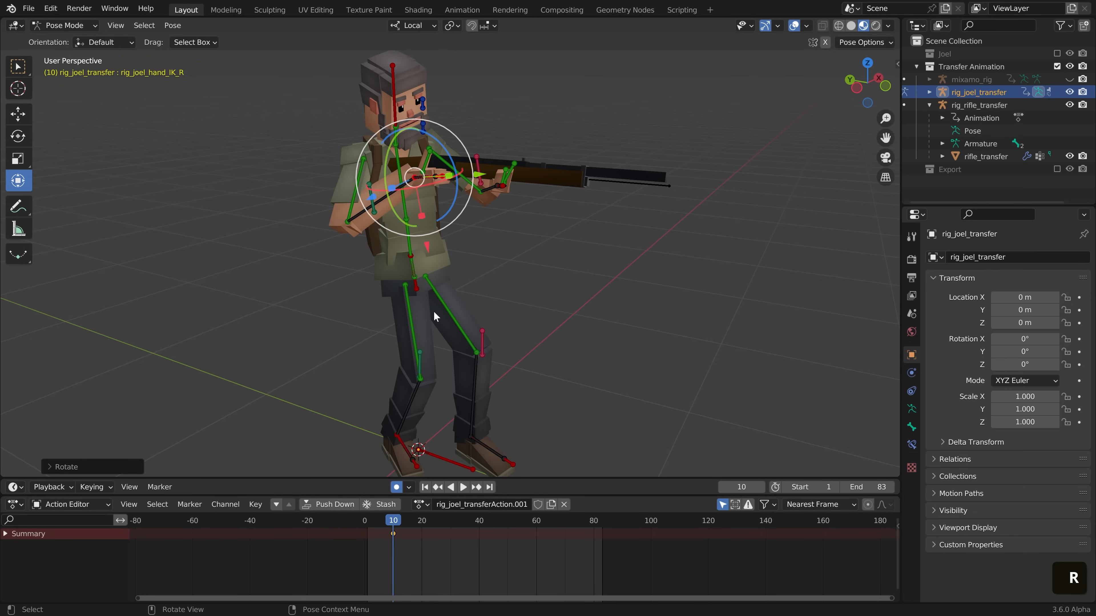
Move and rotate the right-hand IK bone at frame 30 to key a second rifle-hold pose
middle_click_drag(433, 316, 453, 432, "shift")
scroll(460, 343, "up", 2)
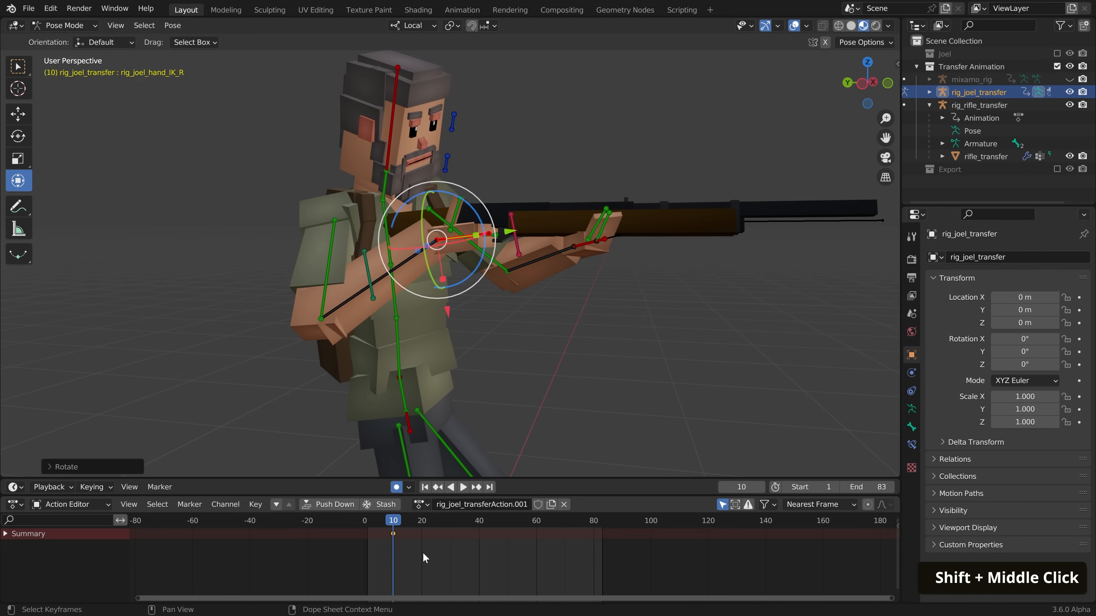
left_click_drag(389, 519, 451, 522)
middle_click_drag(664, 280, 624, 272, "shift")
key("g")
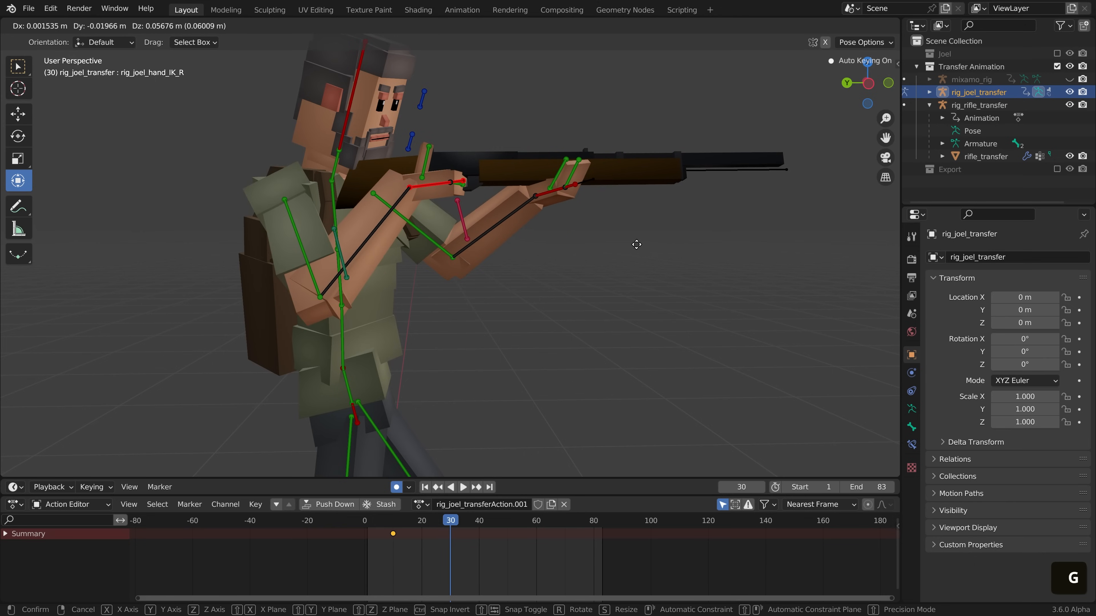
left_click(637, 240)
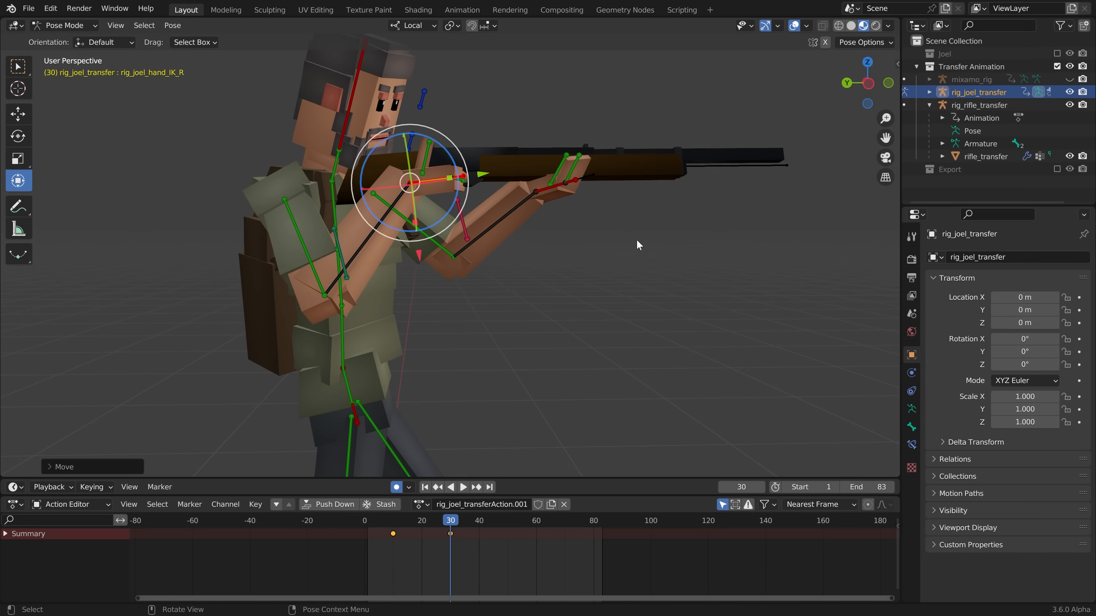
scroll(394, 212, "up", 3)
middle_click_drag(545, 365, 447, 438, "shift")
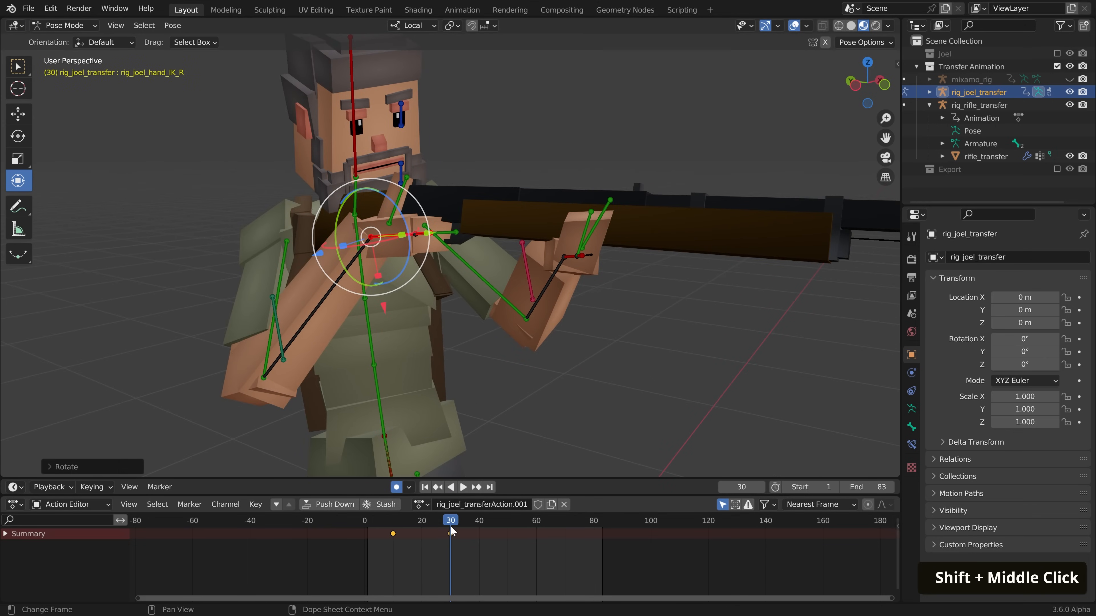
mouse_move(450, 526)
left_mouse_down()
mouse_move(388, 511)
mouse_move(454, 524)
left_mouse_up()
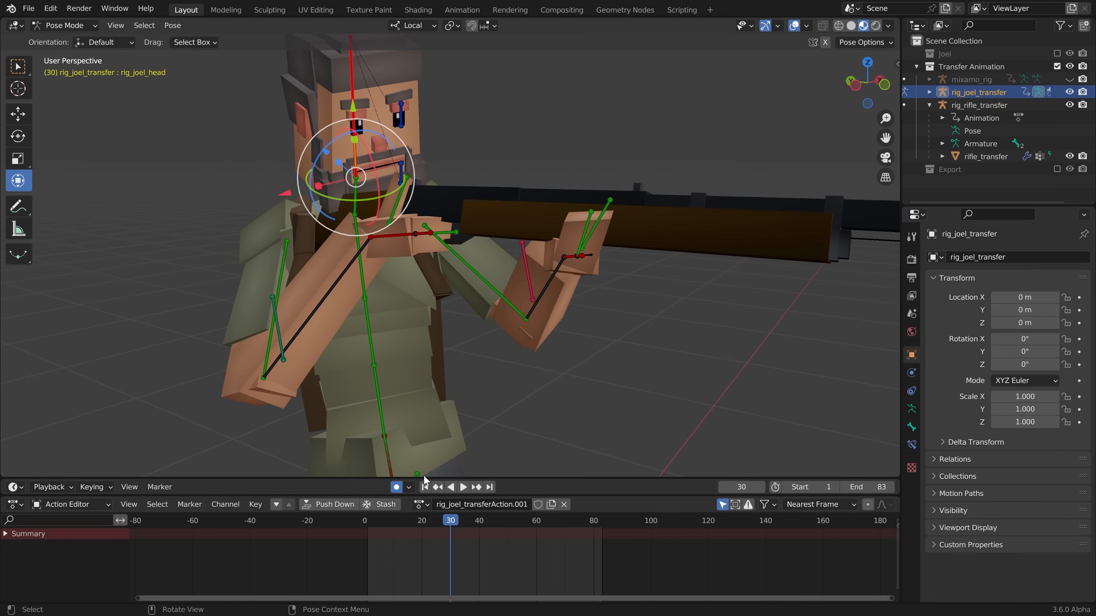
Select the head bone and key a rotated and moved head pose at frame 12
left_click(399, 526)
key("space")
key("r")
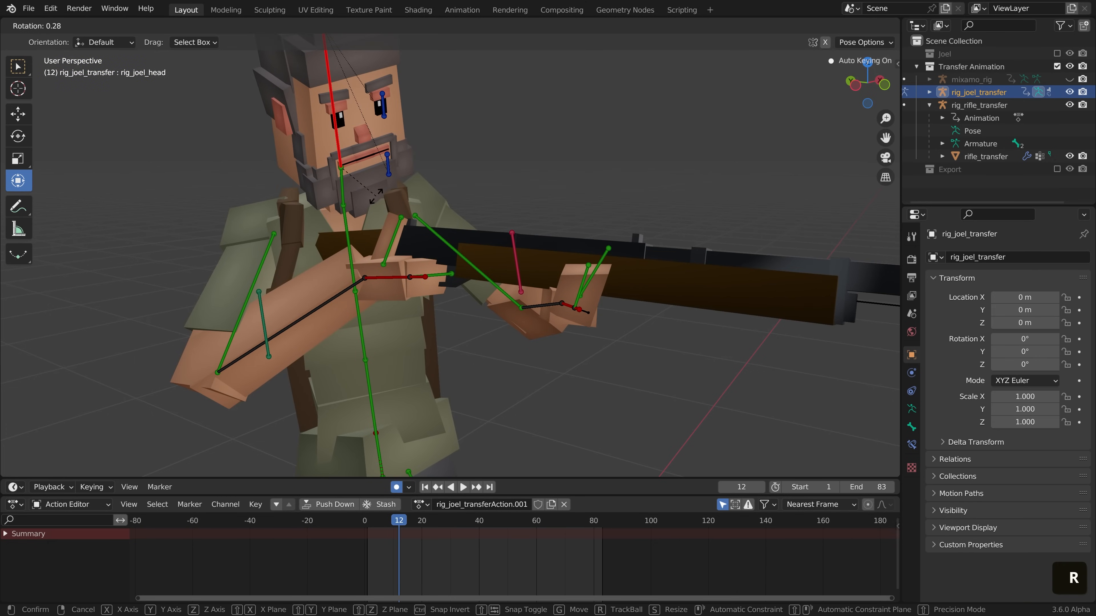
left_click(375, 195)
key("g")
left_click(429, 145)
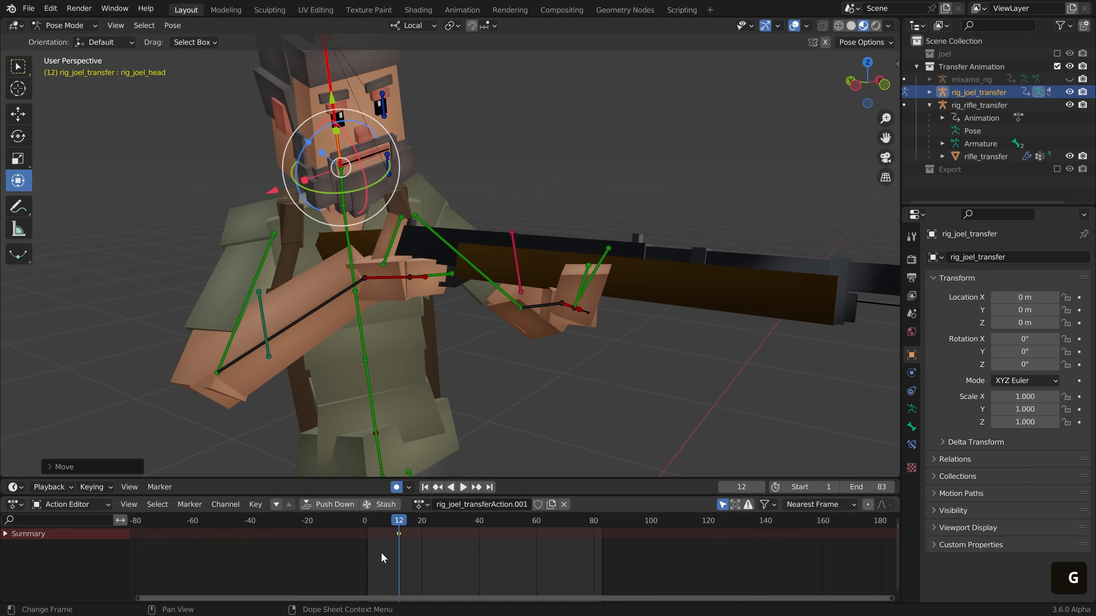
Tilt the head bone with trackball rotation at frame 32 to key it, and play back the head motion
key("space")
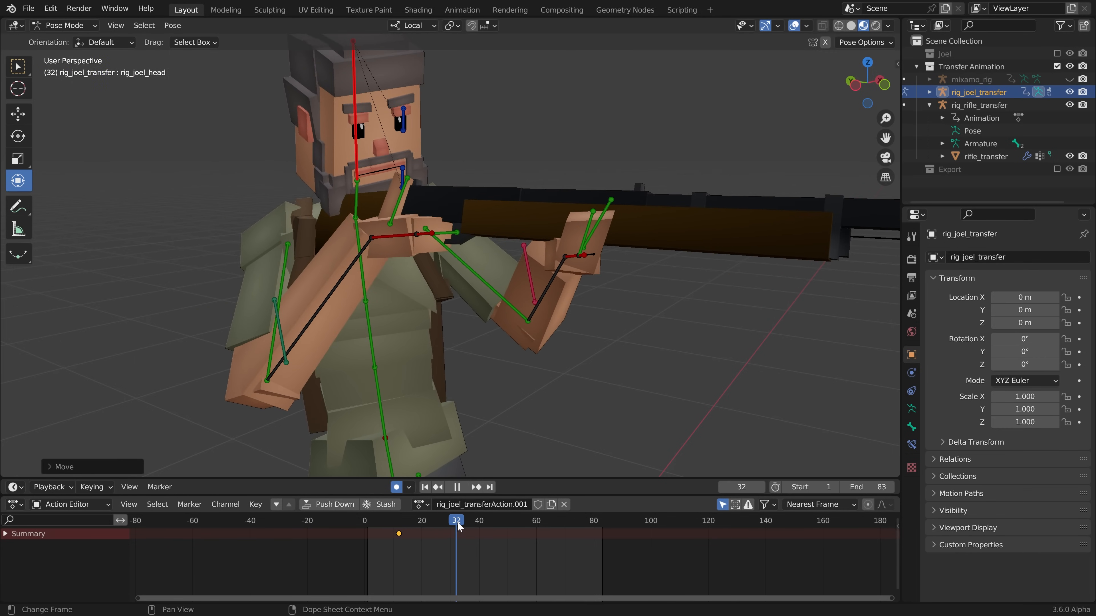
key("space")
middle_click_drag(384, 182, 347, 155)
key("r")
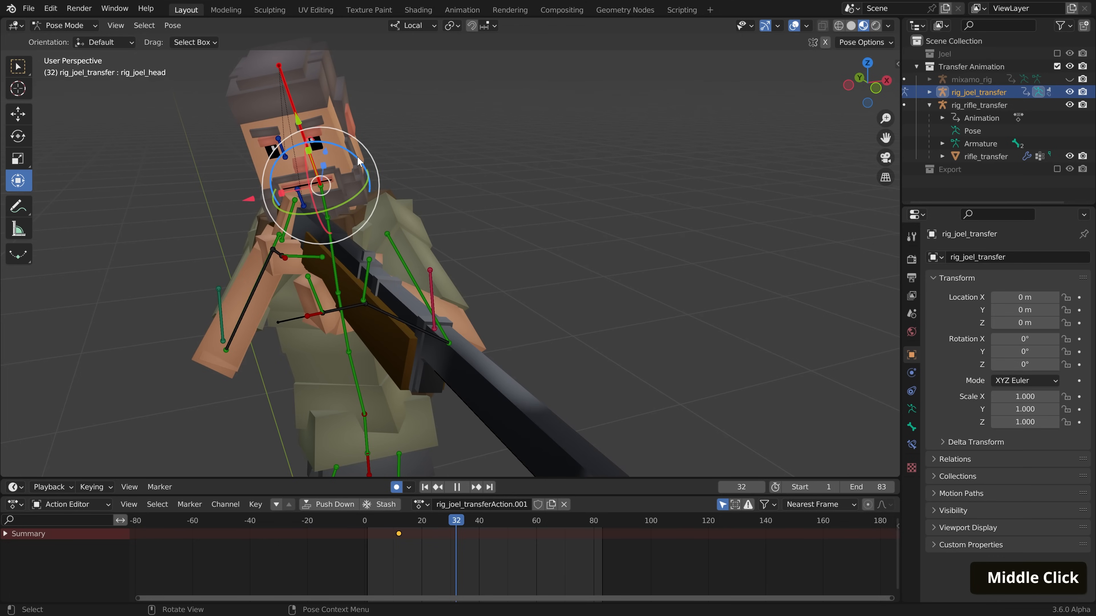
key("r")
left_click(340, 257)
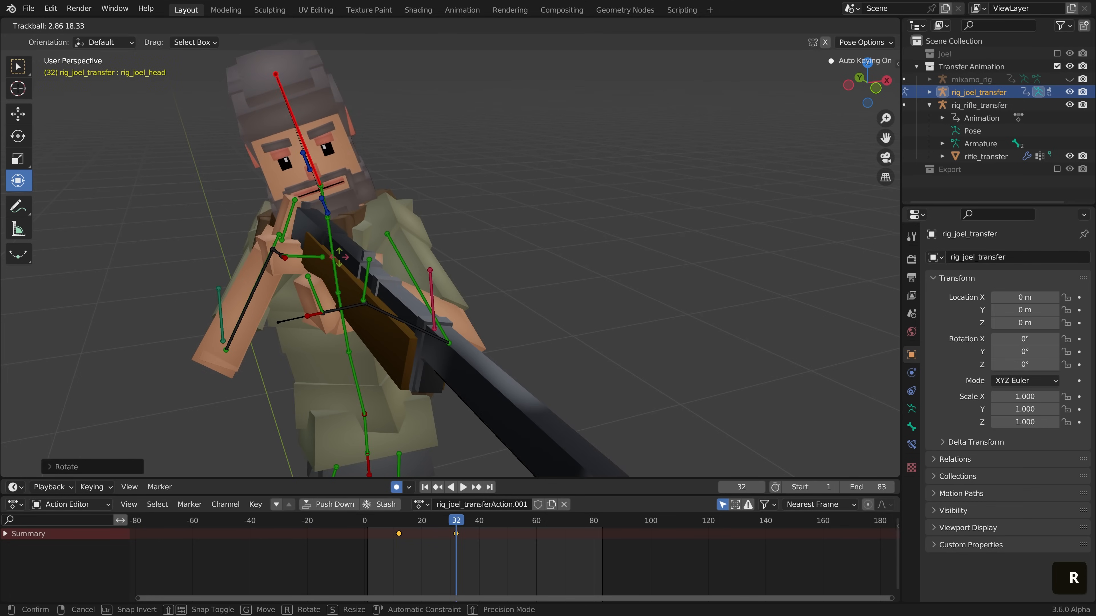
middle_click_drag(375, 239, 410, 208)
key("r")
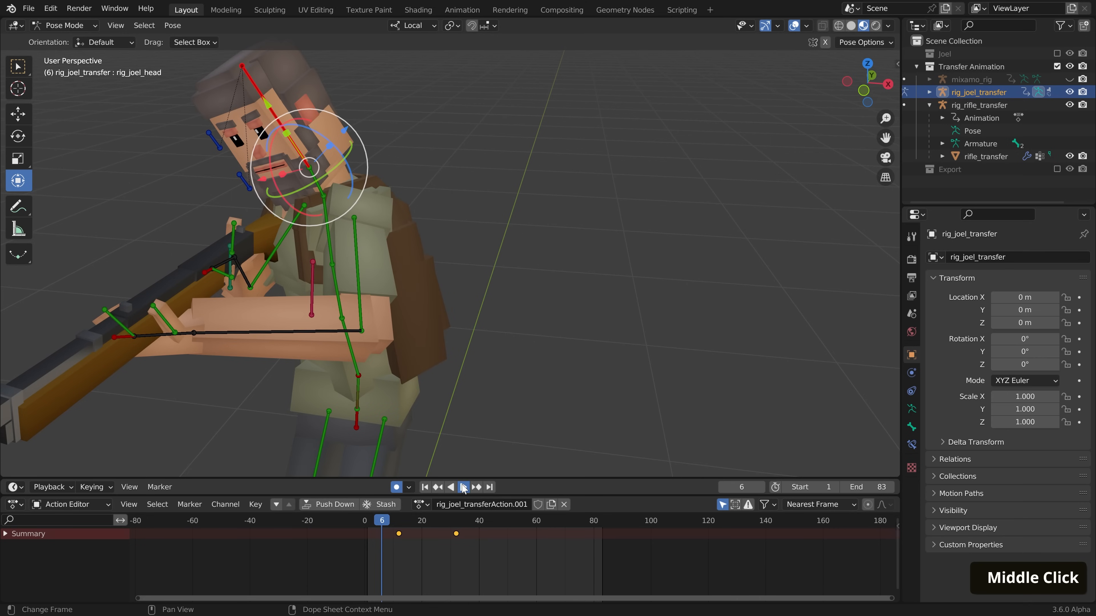
left_click(463, 487)
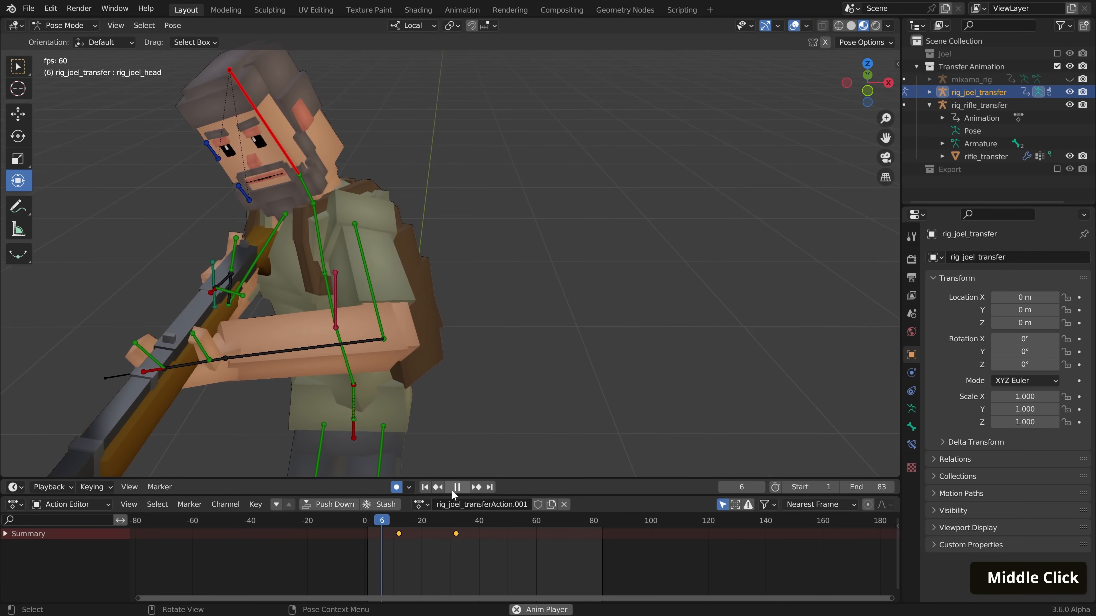
left_click(454, 488)
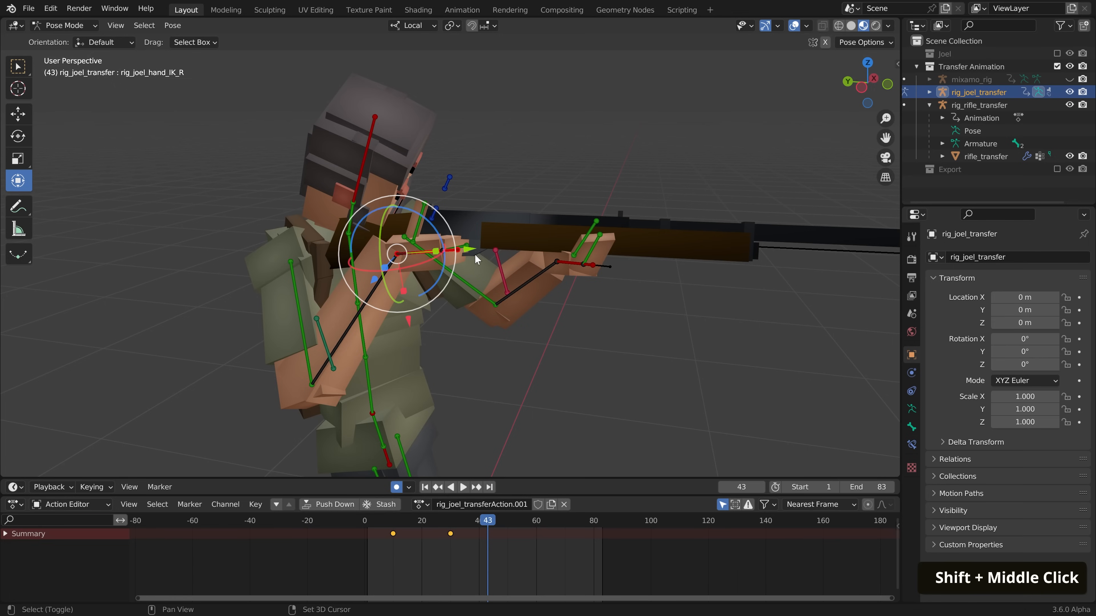
Move the right-hand IK bone at frame 43 to key another correction of the rifle hold
middle_click_drag(474, 254, 438, 339, "shift")
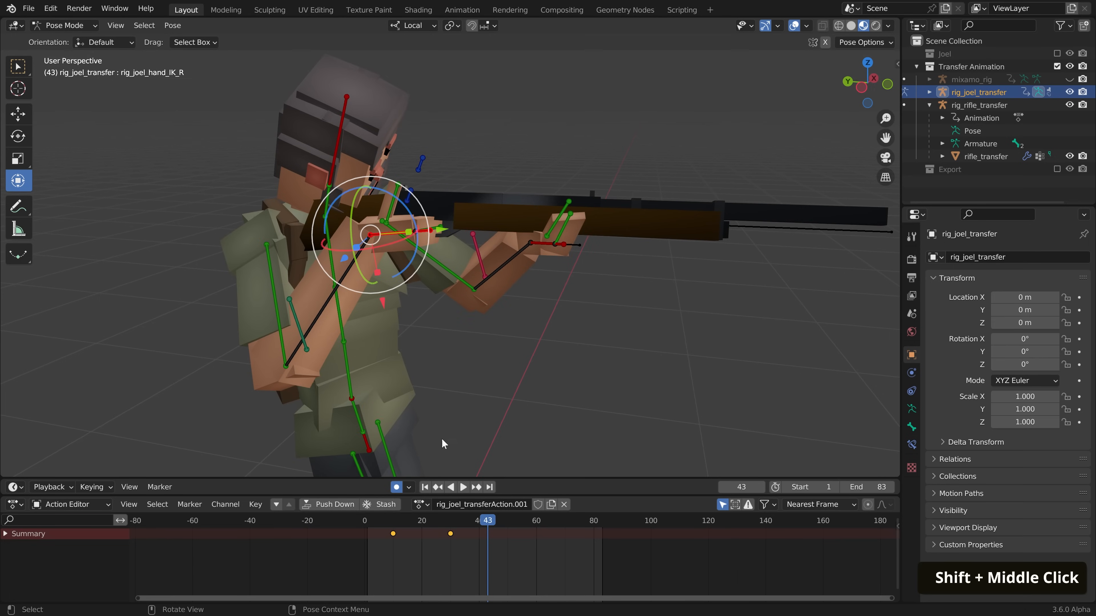
middle_click_drag(506, 316, 441, 307)
key("g")
right_click(454, 311)
middle_click_drag(441, 307, 433, 308)
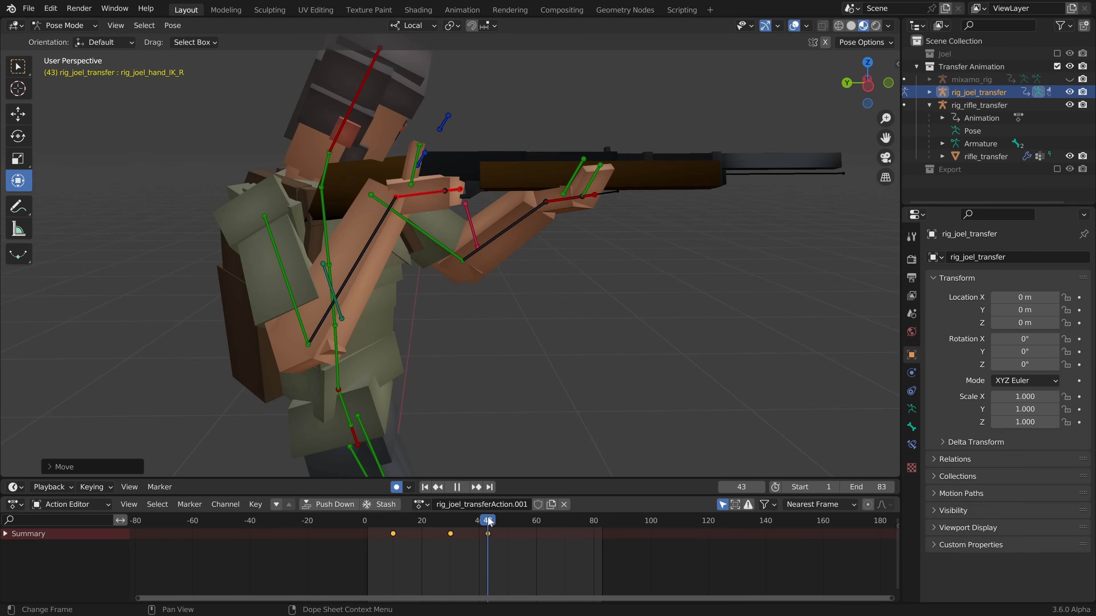
Move and rotate the right-hand IK bone at frame 47 to key another rifle-hold correction, and scrub through the result
mouse_move(488, 521)
left_mouse_down()
mouse_move(431, 522)
mouse_move(499, 532)
left_mouse_up()
key("g")
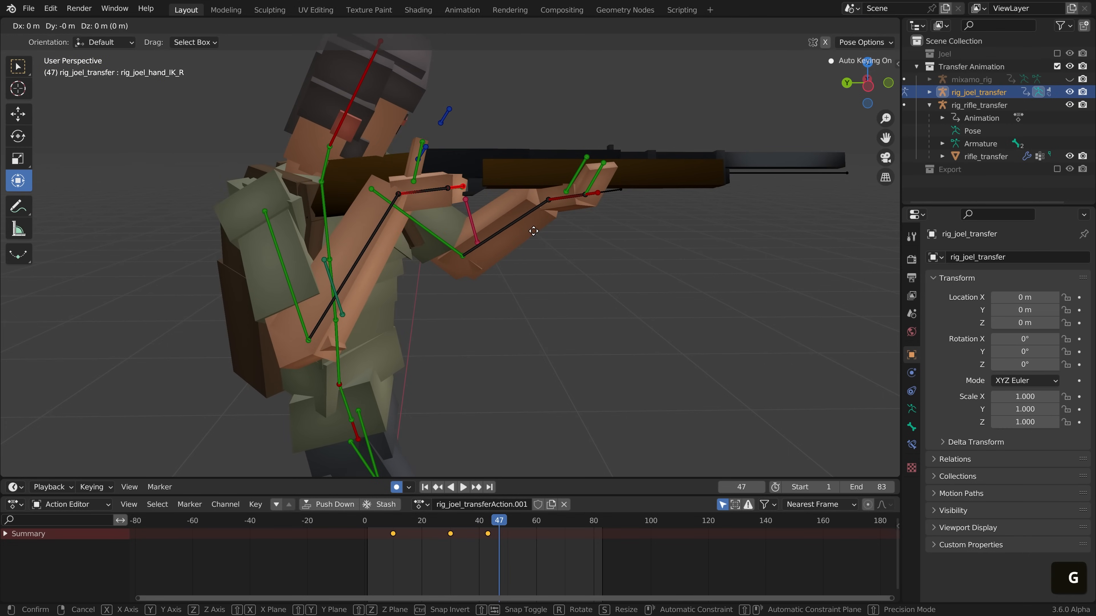
left_click(510, 238)
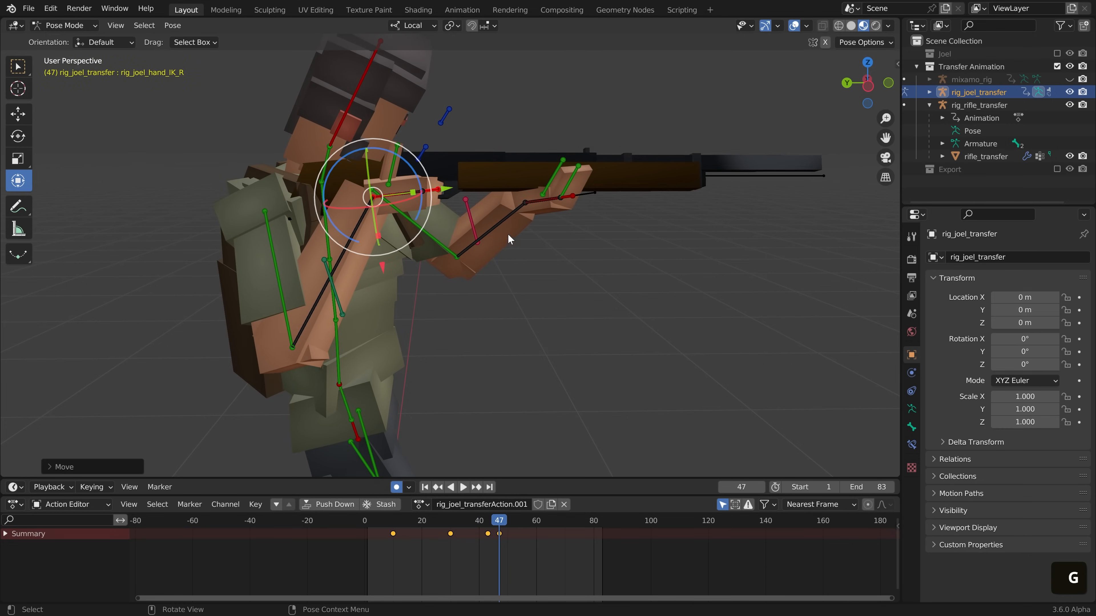
key("r")
key("g")
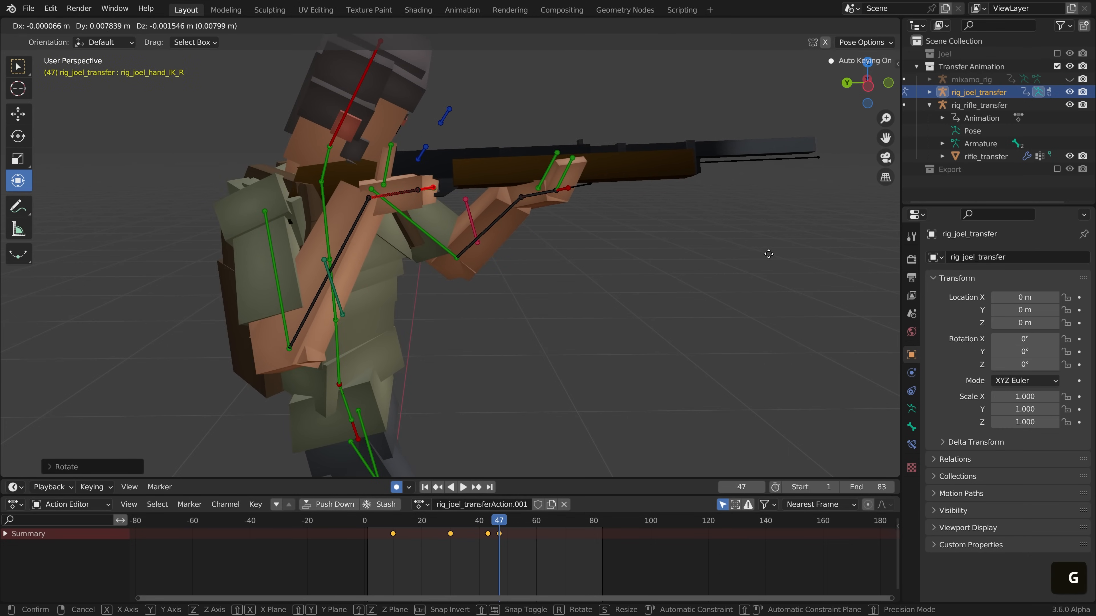
left_click(771, 259)
key("space")
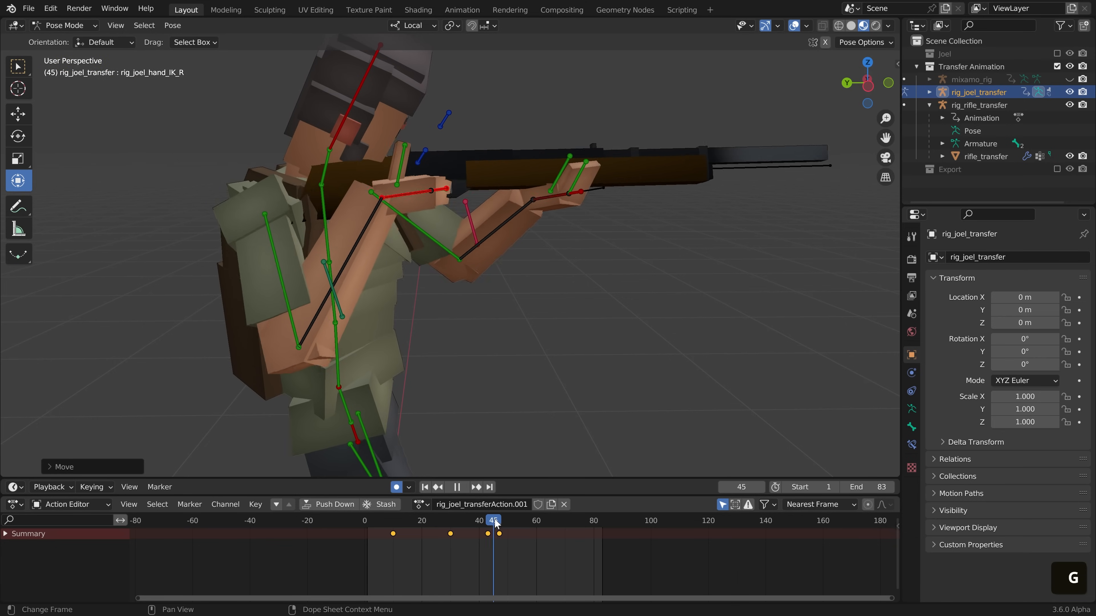
key("space")
Copy the right-hand IK bone's keyframe at frame 30 and paste it at frame 59
mouse_move(455, 526)
left_mouse_down()
mouse_move(448, 518)
mouse_move(453, 528)
left_mouse_up()
left_click(452, 532)
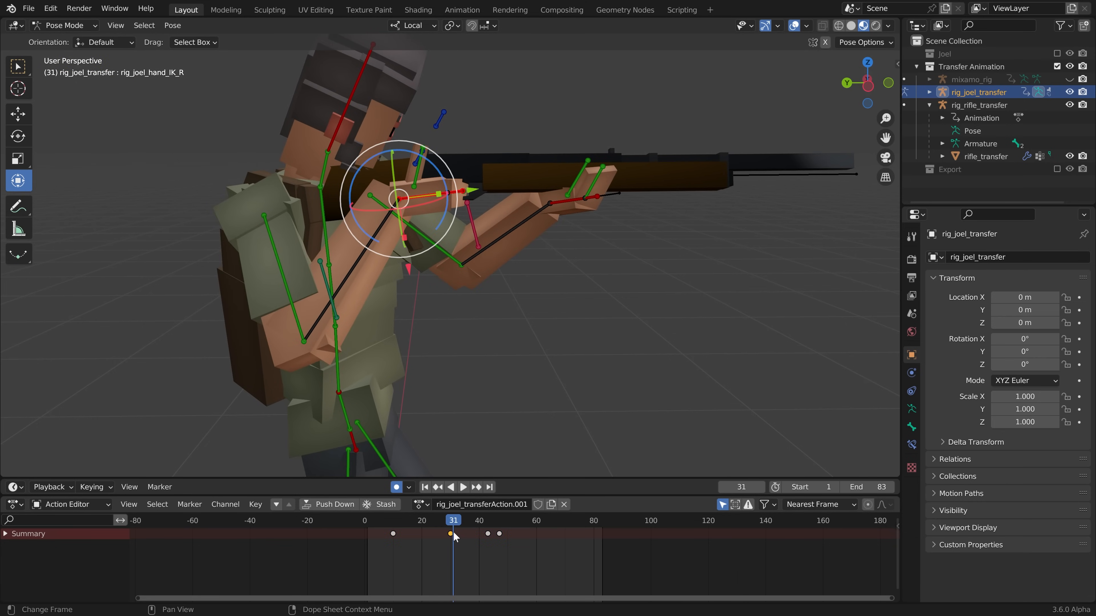
key("ctrl")
left_click(525, 522)
key("space")
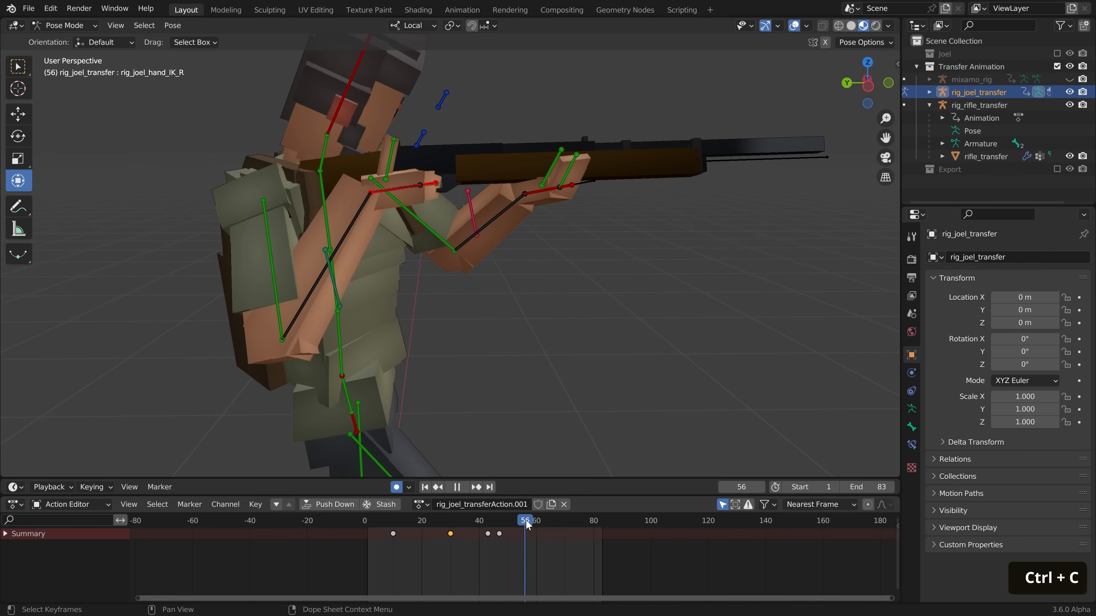
key("space")
key("ctrl+v")
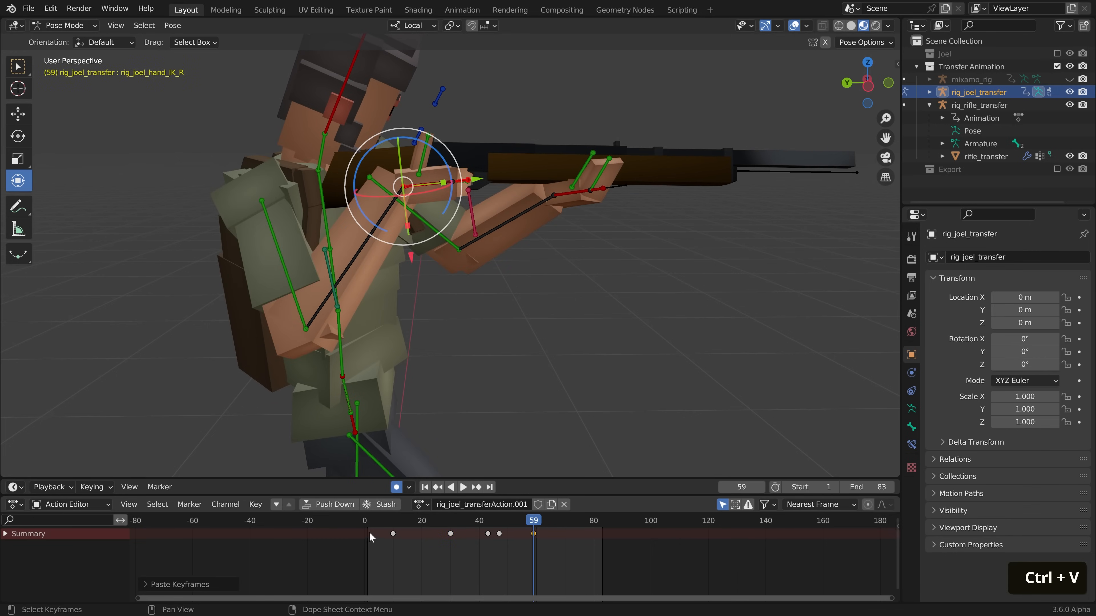
Copy the right-hand IK bone's keyframe at frame 10 and paste it at frame 79
left_click(392, 533)
left_click(590, 522)
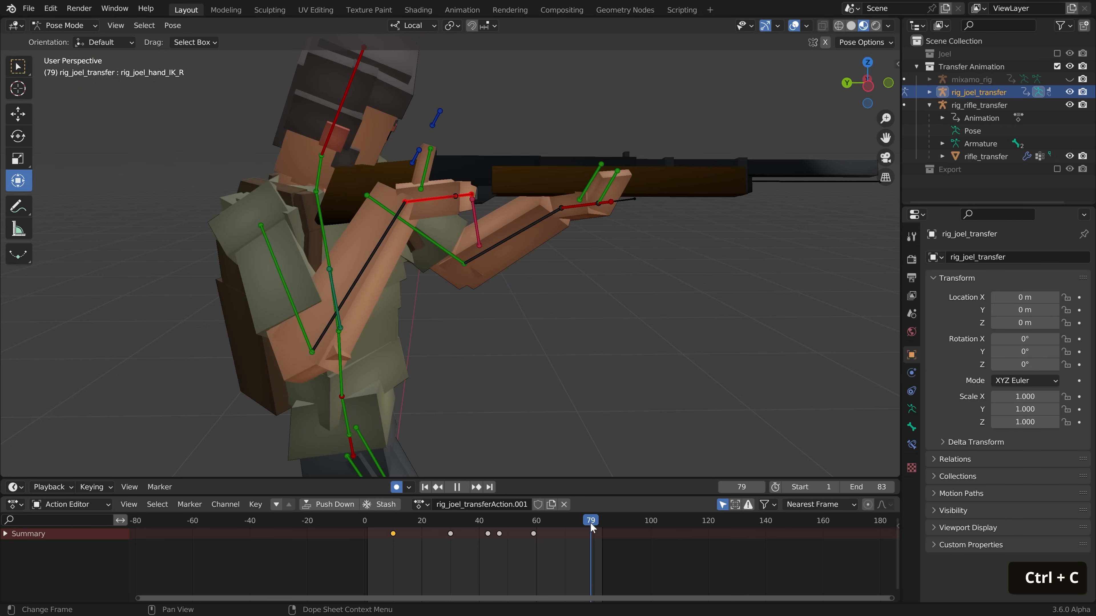
key("ctrl+v")
Play back the hand motion and fine-tune the timing of the right-hand IK keyframe at frame 47
key("space")
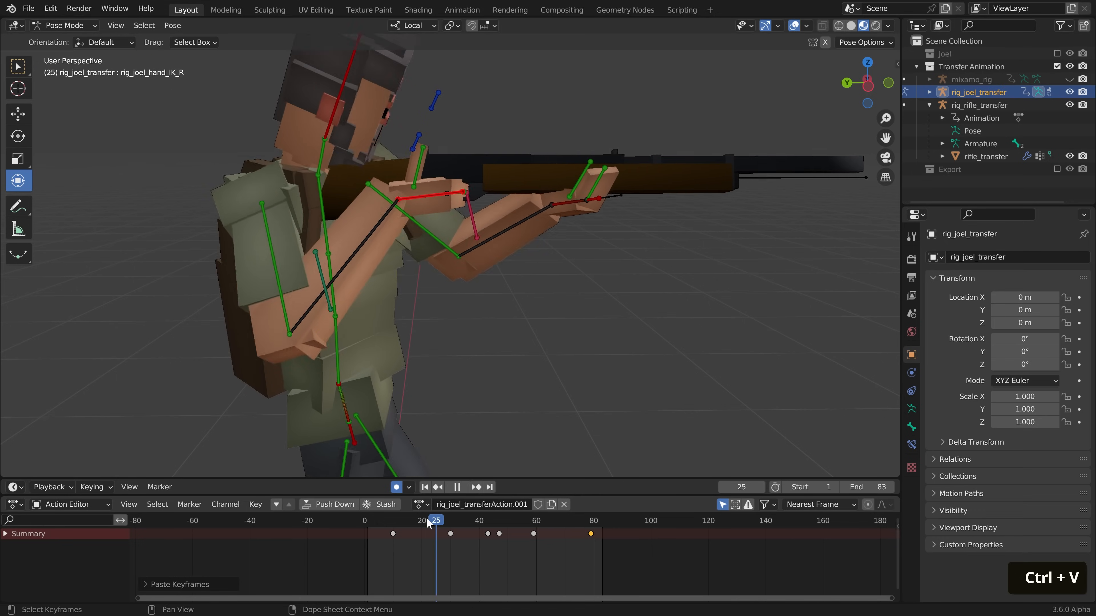
scroll(546, 272, "down", 2)
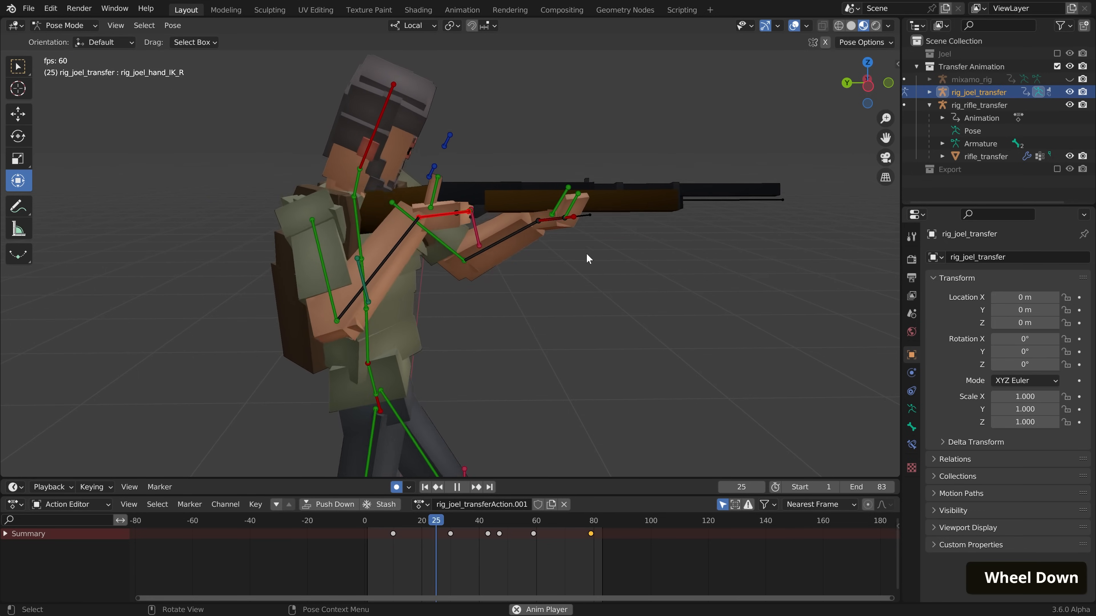
left_click(499, 534)
key("g")
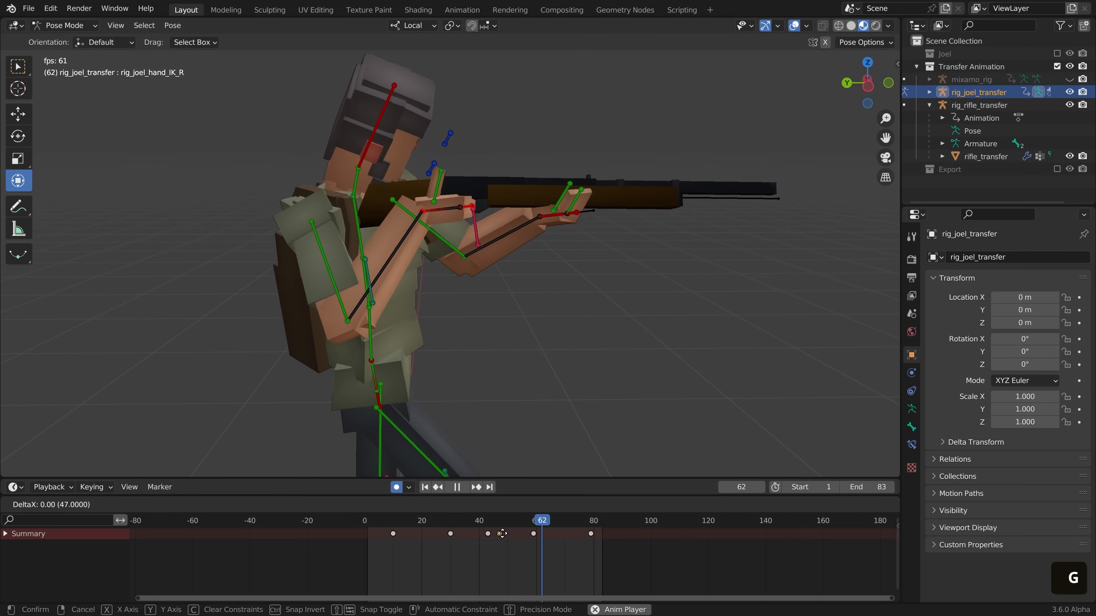
left_click(499, 536)
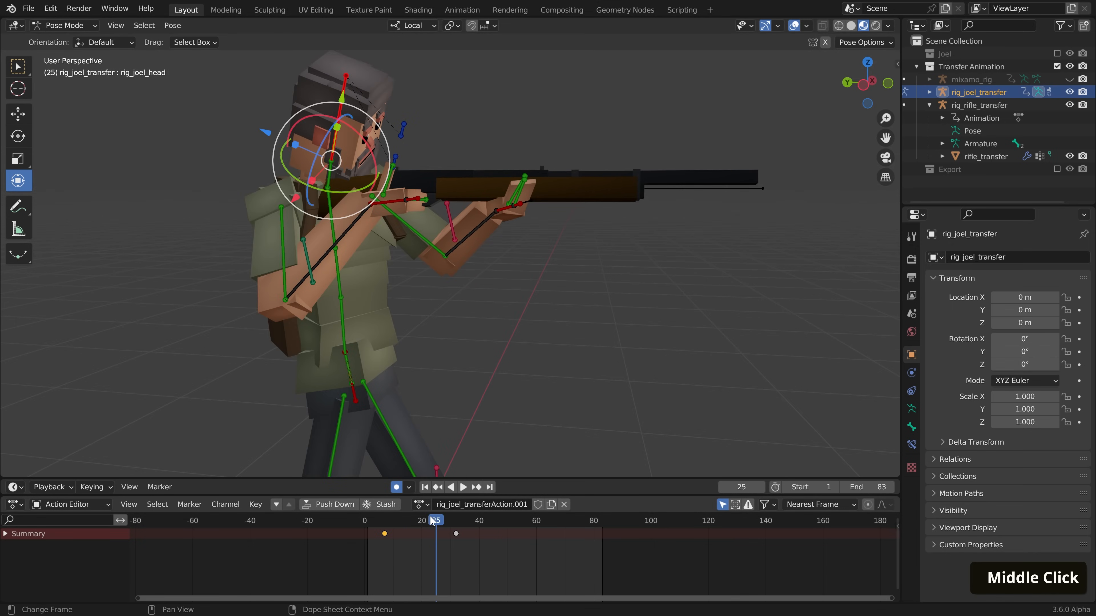
Tilt the head bone at frame 43 with trackball rotation to key its aiming pose
left_click_drag(434, 521, 488, 542)
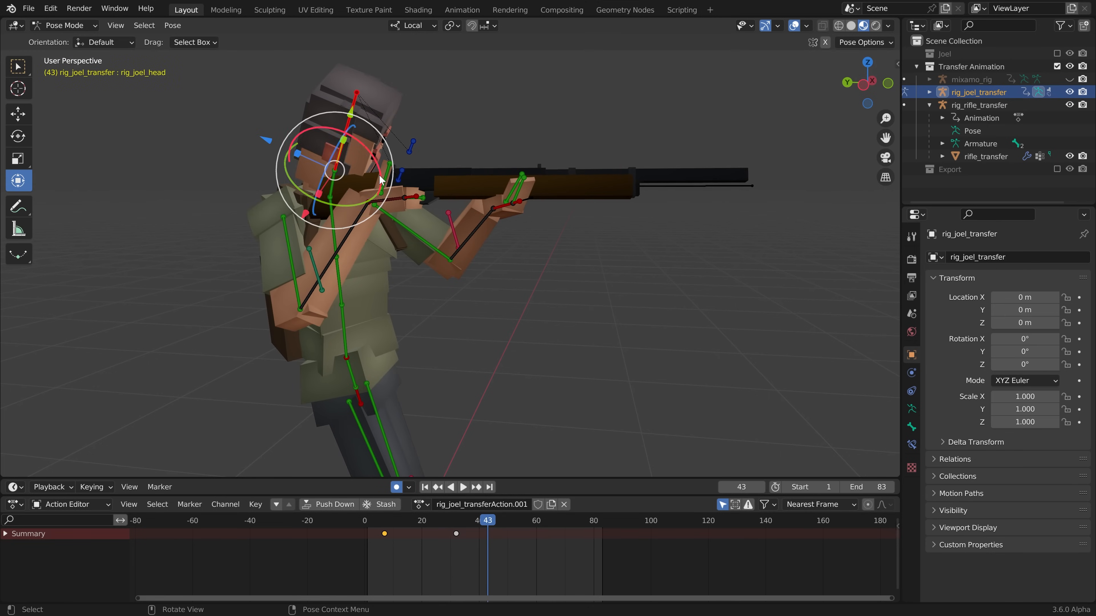
key("r")
left_click(372, 172)
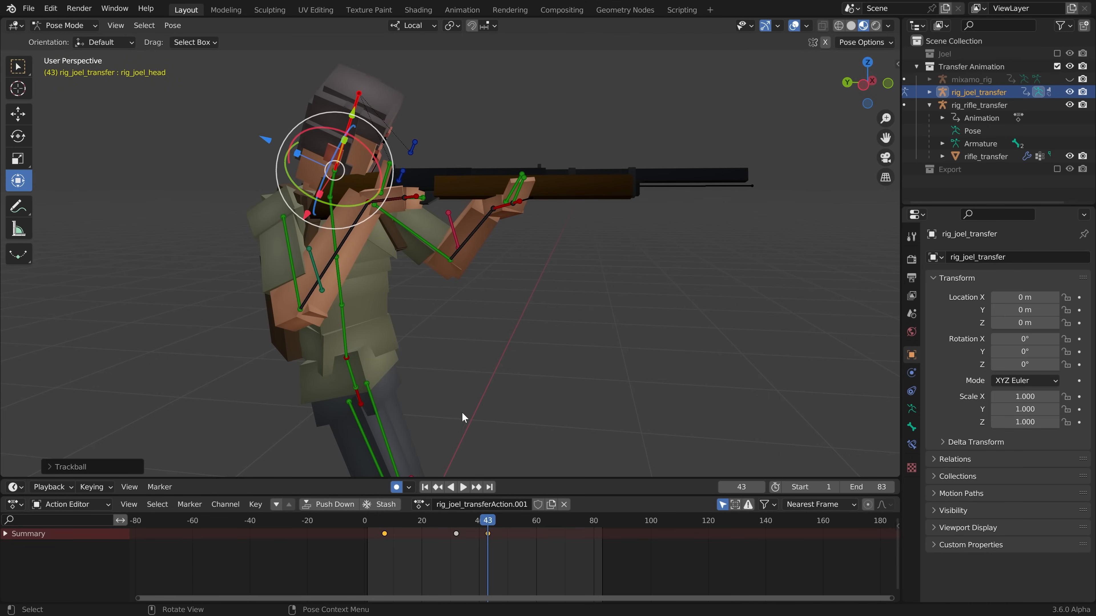
Tilt the head bone at frame 49 with trackball rotation to key another aiming pose
key("space")
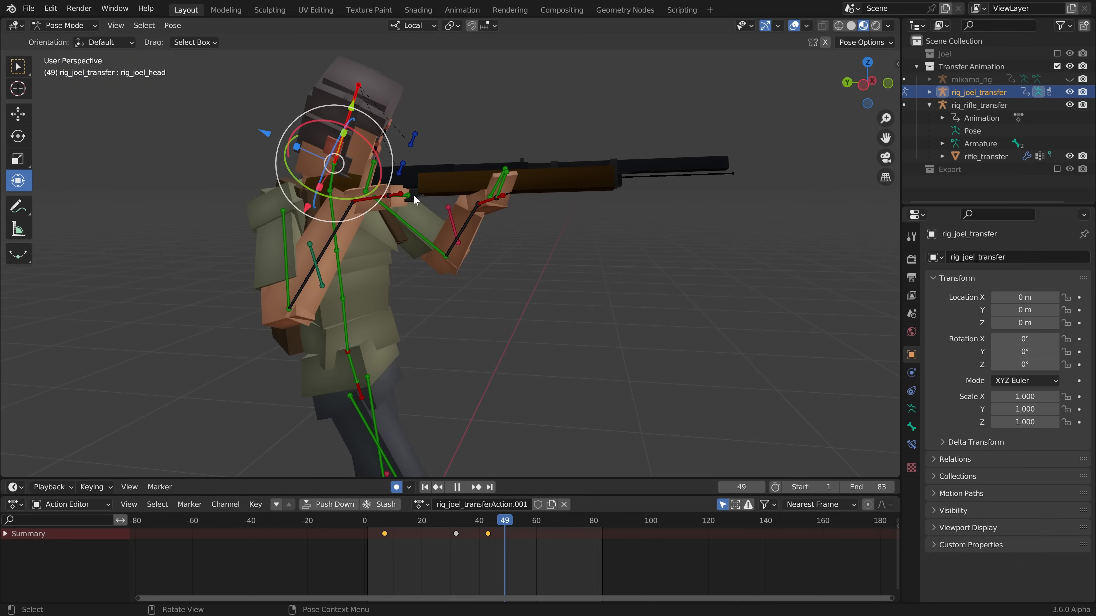
middle_click_drag(413, 194, 413, 216)
key("r")
key("r")
left_click(462, 192)
Copy the head keyframe at frame 32, place the copy at frame 59, and play back the head motion
left_click(456, 534)
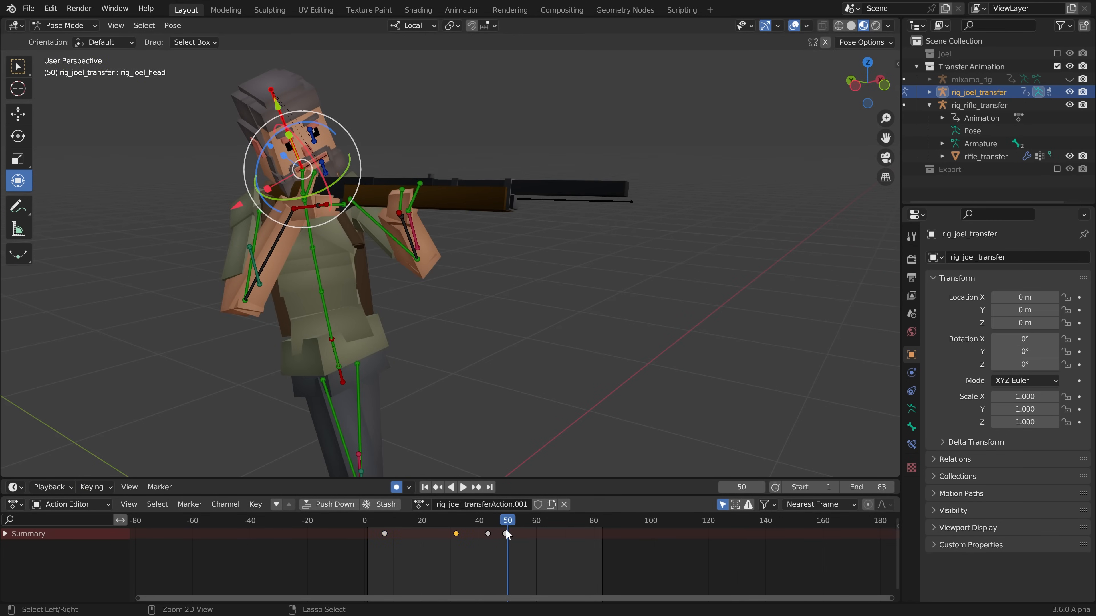
key("ctrl+c")
left_click_drag(509, 520, 525, 521)
key("ctrl+v")
key("g")
left_click(533, 536)
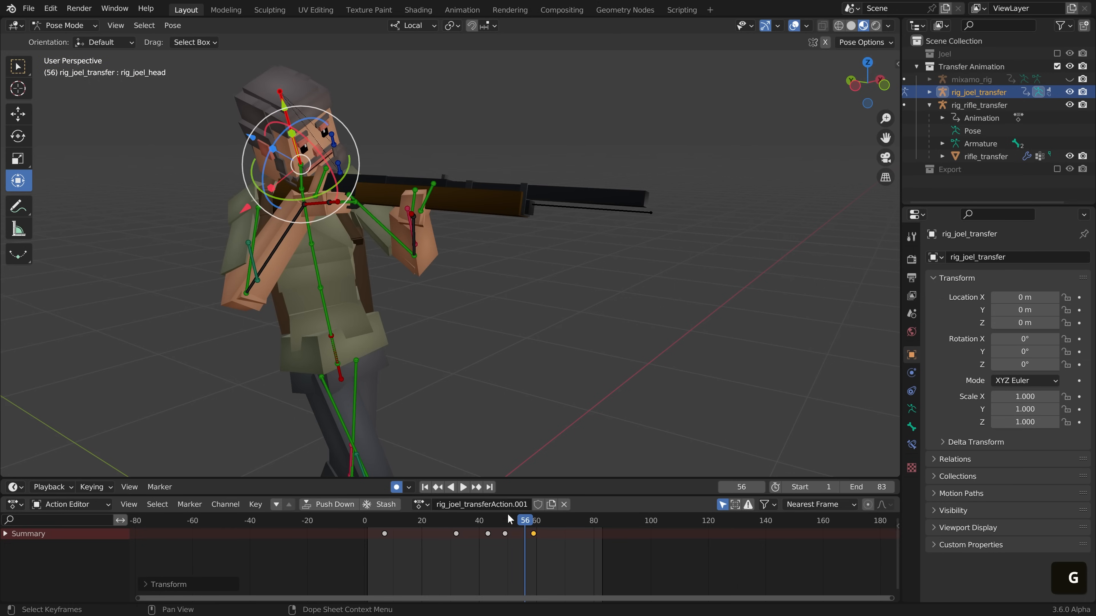
key("space")
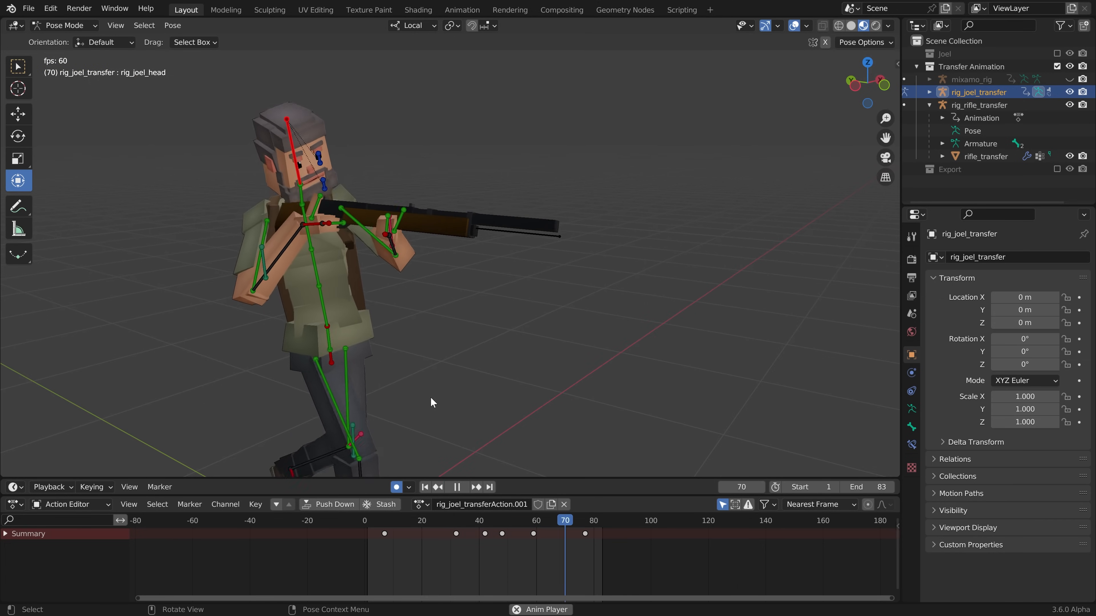
scroll(431, 397, "down", 2)
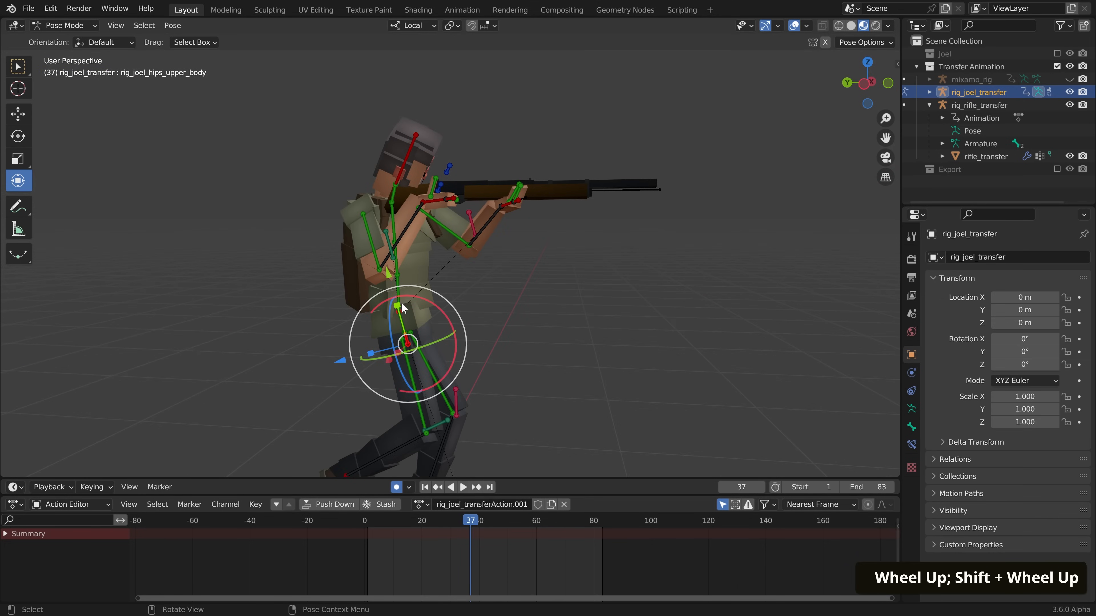
Move and rotate the rig_joel_hips_upper_body bone at frame 9 to adjust the torso pose
mouse_move(397, 521)
left_mouse_down()
mouse_move(376, 524)
mouse_move(405, 524)
mouse_move(392, 526)
left_mouse_up()
key("g")
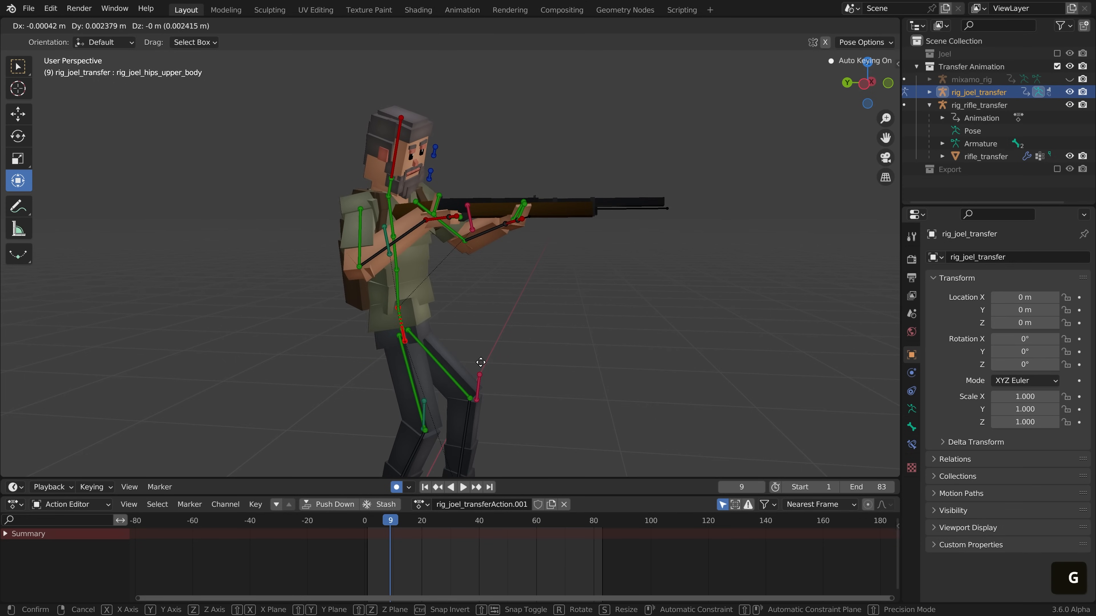
left_click(481, 362)
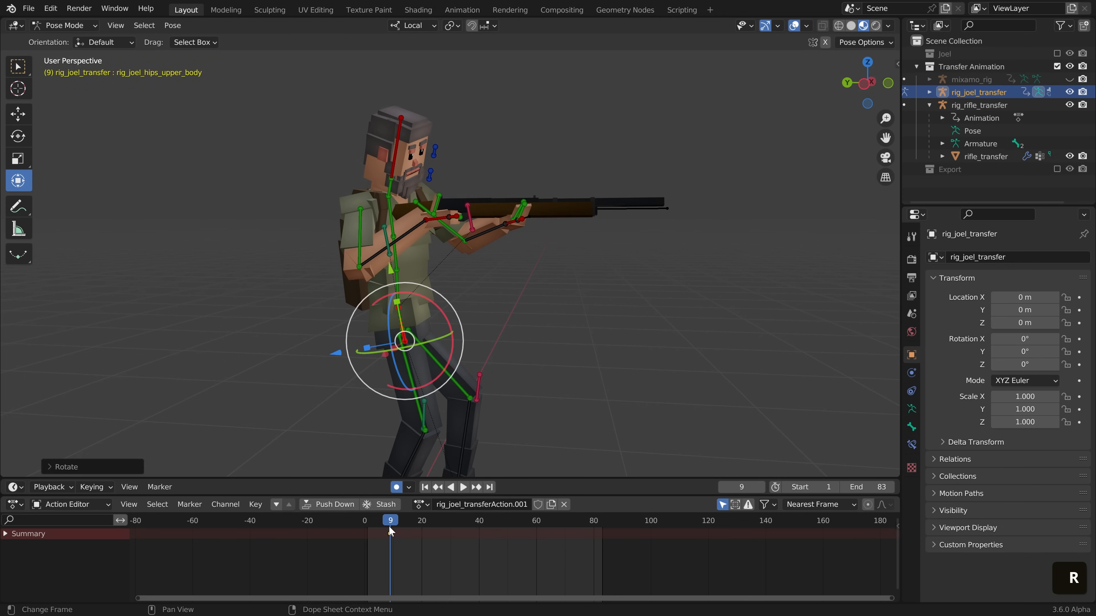
Key the upper-body hips bone at frame 43, and rotate it at frame 54 to key a corrected torso lean
left_click_drag(390, 529, 519, 526)
key("i")
middle_click(455, 306)
left_click_drag(451, 305, 447, 300)
scroll(386, 364, "up", 1)
left_click_drag(352, 343, 345, 345)
left_click_drag(431, 279, 429, 279)
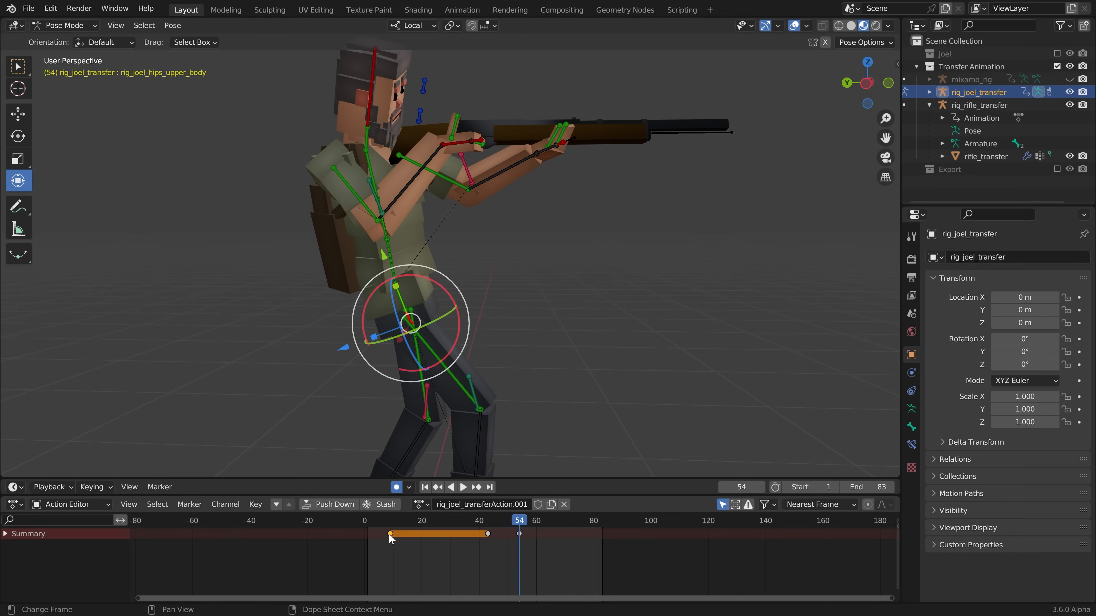
Paste a copy of the upper-body hips bone's frame 9 key near the end of the cycle and review the playback
key("space")
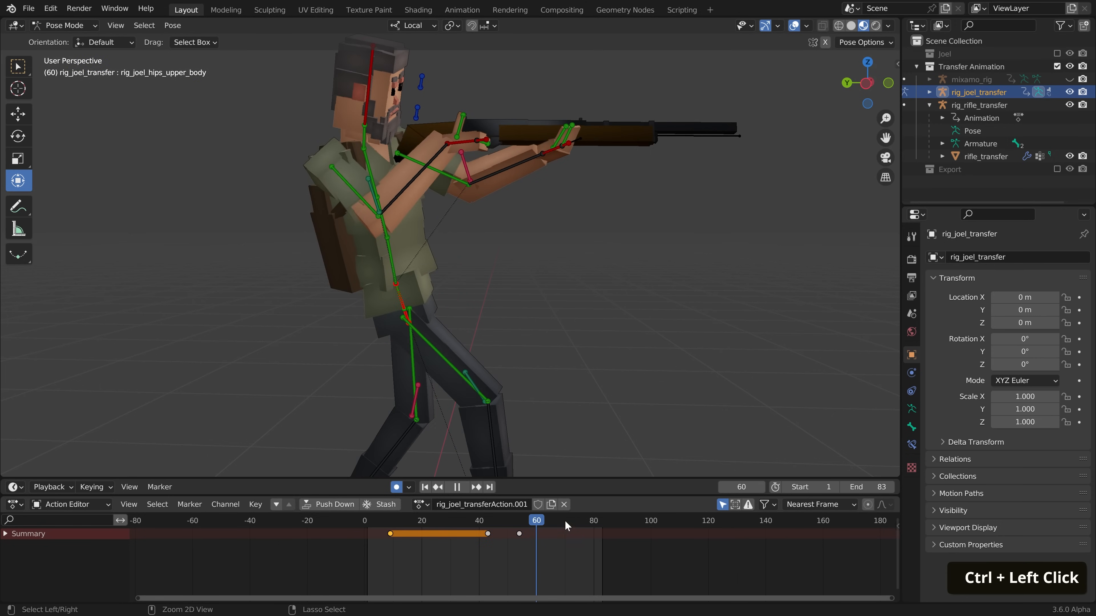
key("ctrl+v")
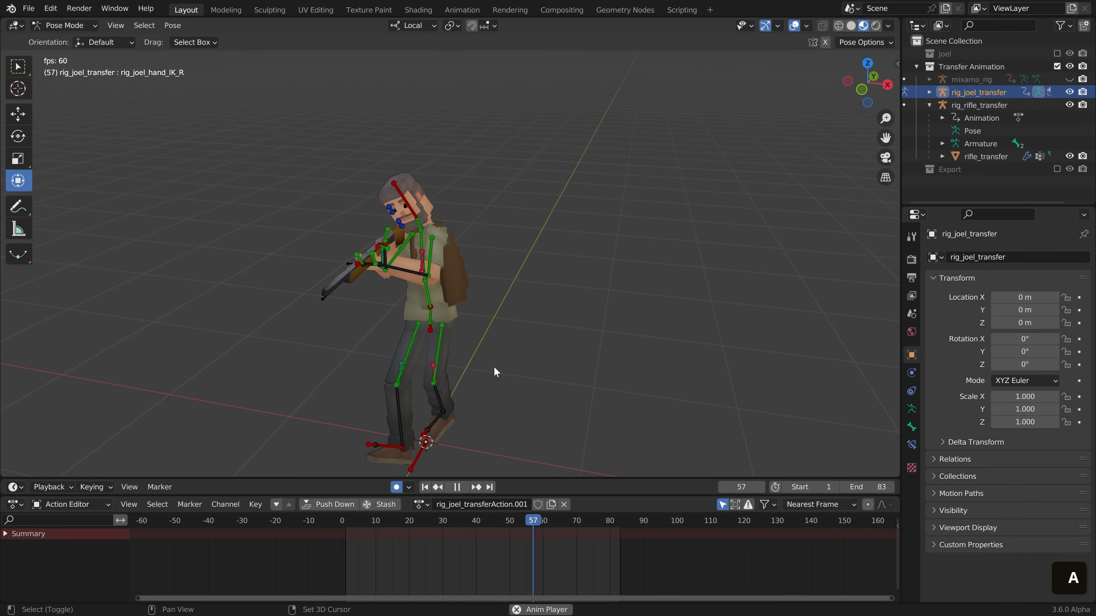
scroll(494, 368, "down", 1)
middle_click_drag(526, 340, 484, 348)
scroll(514, 360, "down", 1)
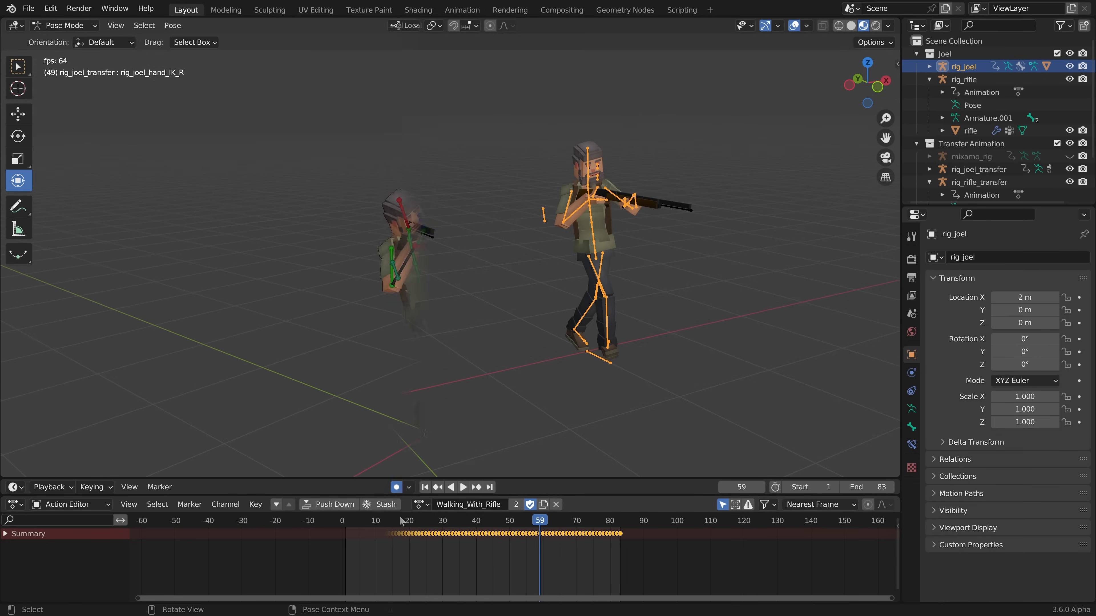
Assign the Walking_With_Rifle_Shoot action to rig_joel and play it back from another angle
left_click(421, 504)
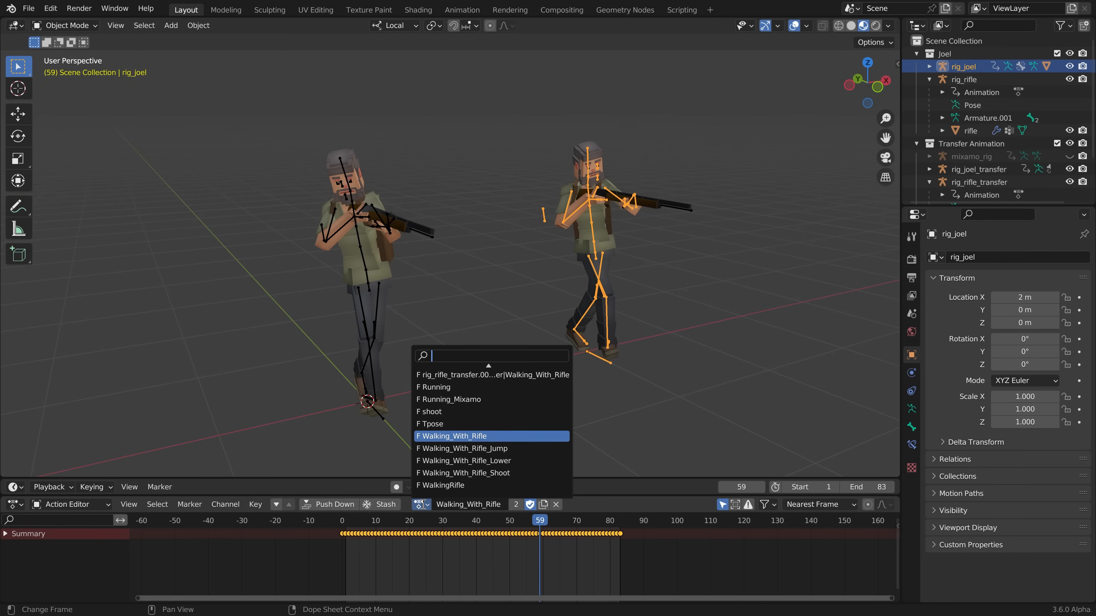
left_click(460, 473)
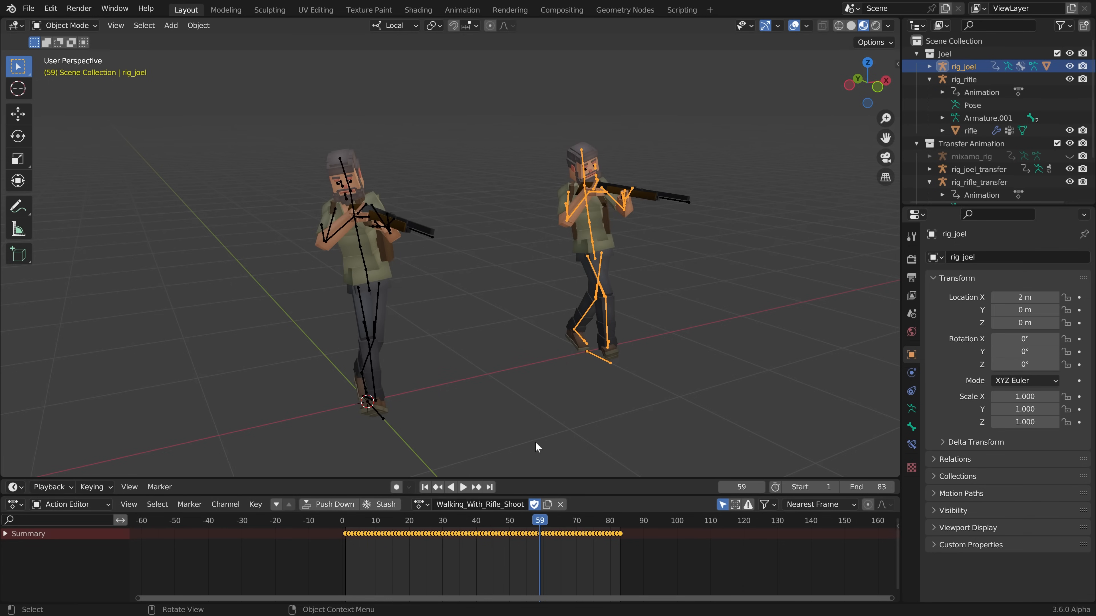
left_click(463, 487)
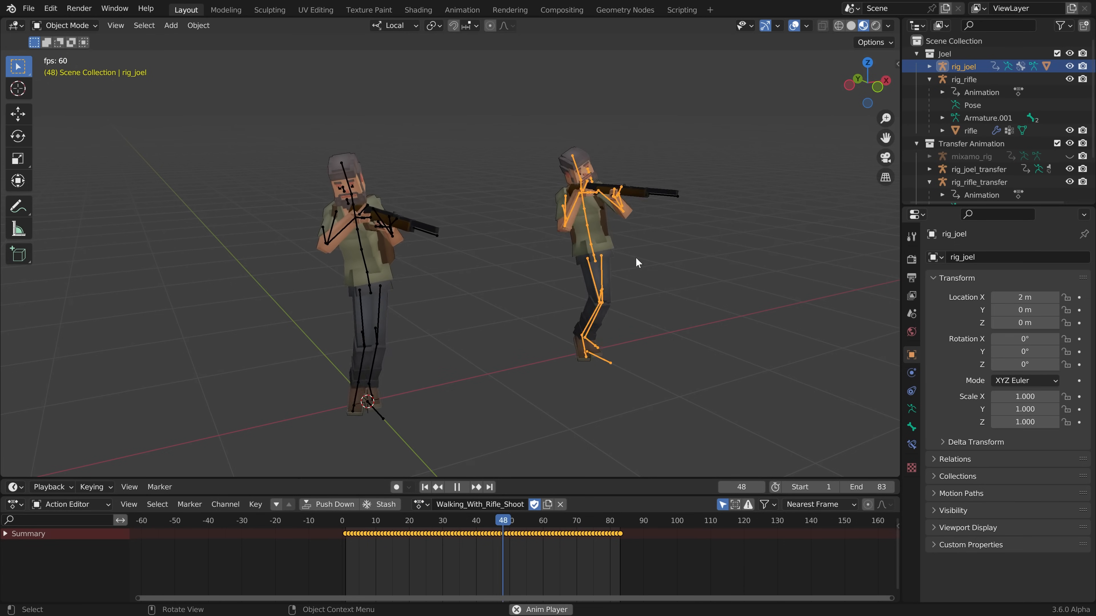
left_click(692, 318)
middle_click_drag(692, 319, 614, 332)
scroll(588, 325, "down", 2)
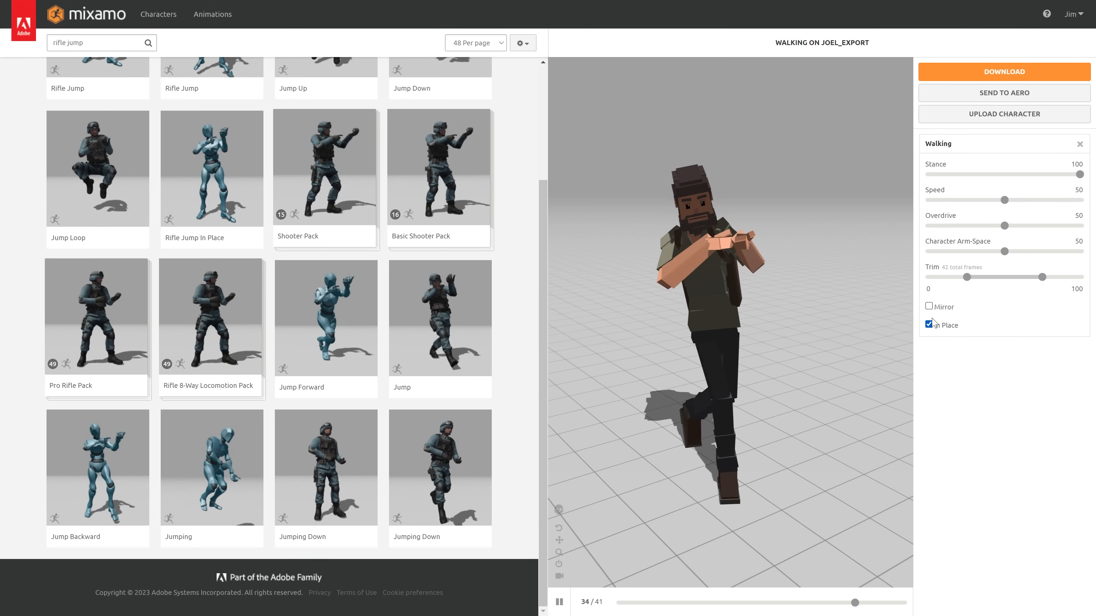
Choose the Jump animation from Mixamo's rifle jump results
left_click(452, 326)
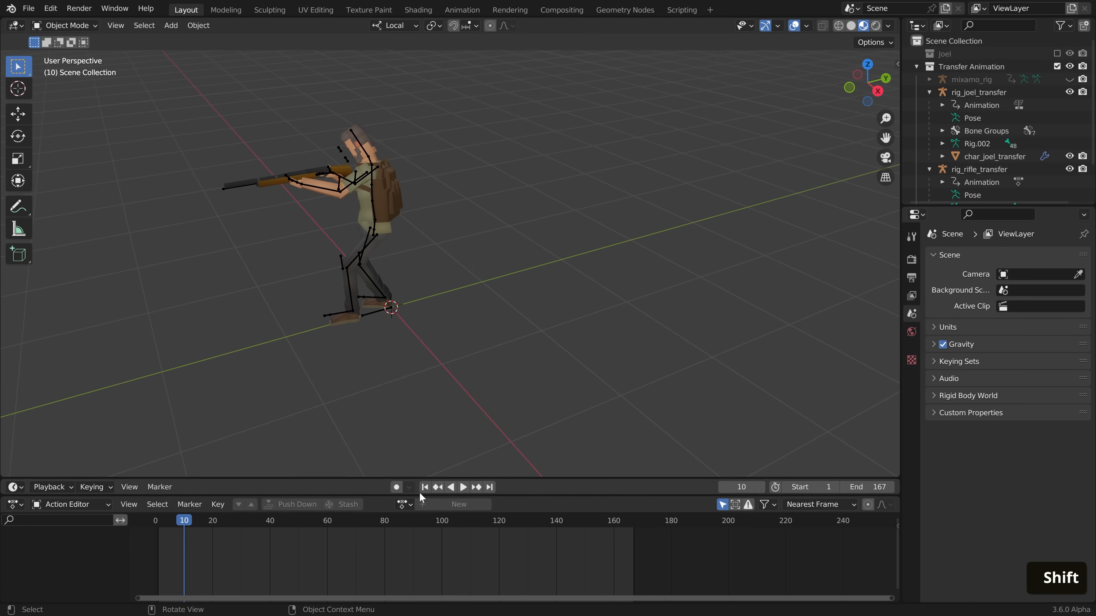
Play back the rifle animation in Blender and examine how the character travels away from the world origin
left_click(465, 488)
scroll(414, 355, "down", 2)
middle_click(413, 354)
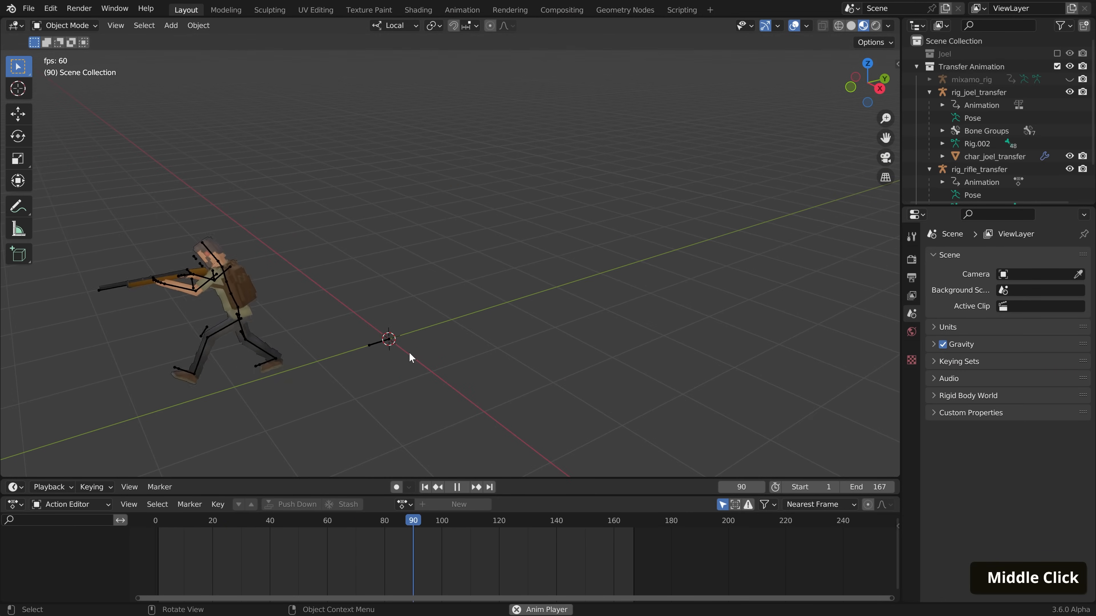
scroll(385, 371, "up", 2)
scroll(547, 306, "down", 1)
scroll(546, 305, "down", 1, "shift")
middle_click_drag(304, 375, 511, 325, "shift")
middle_click_drag(538, 272, 506, 274, "shift")
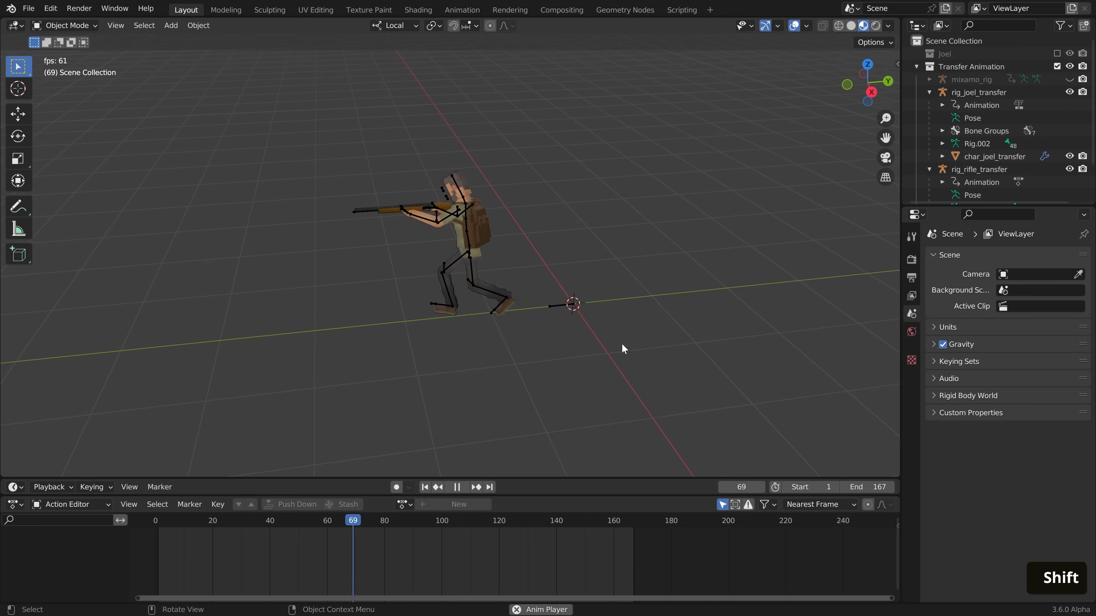
Add an empty at the world origin and name it Center
key("shift+a")
mouse_move(489, 297)
left_click(579, 299)
key("F2")
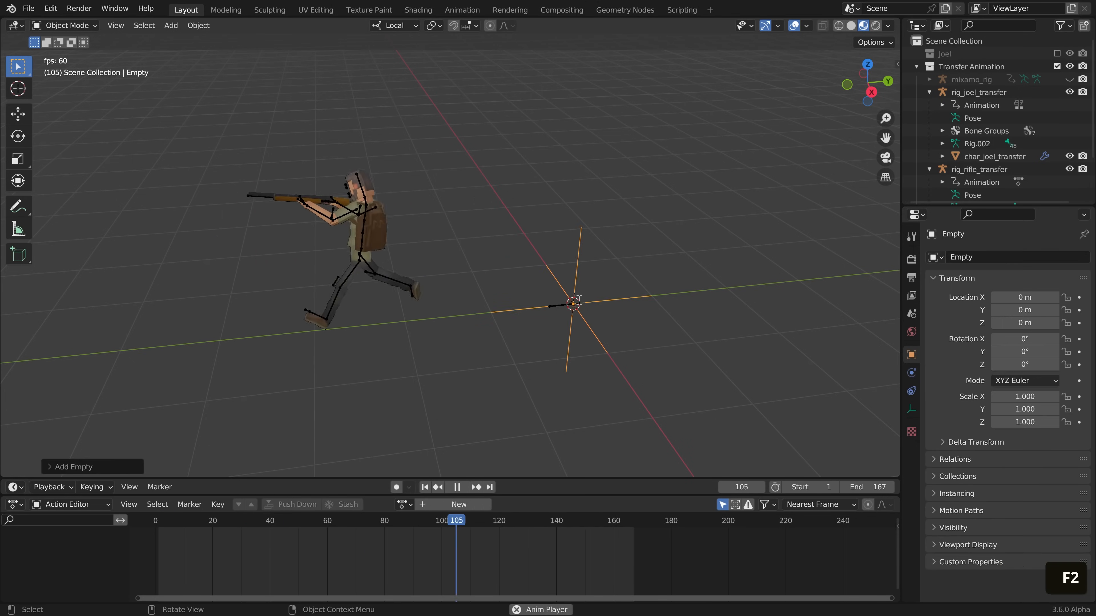
type("Center")
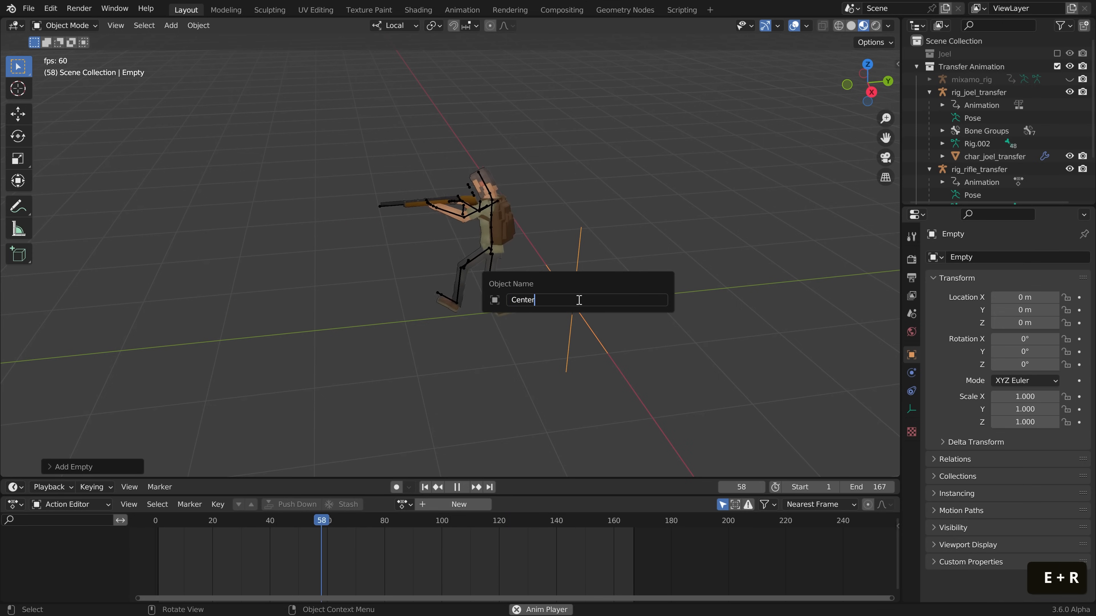
key("Return")
left_click(555, 309)
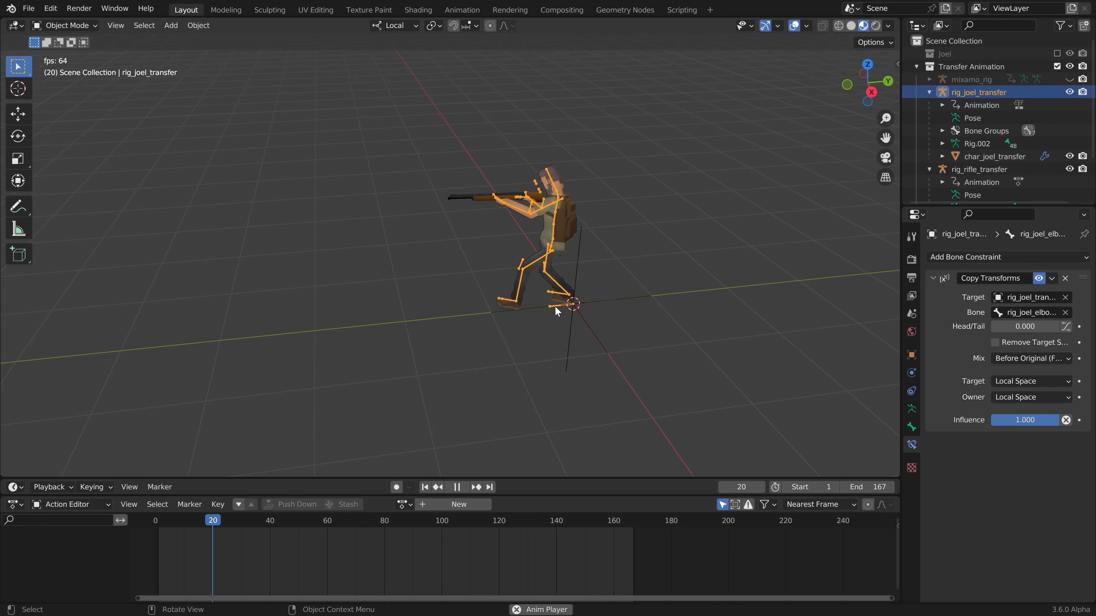
key("g")
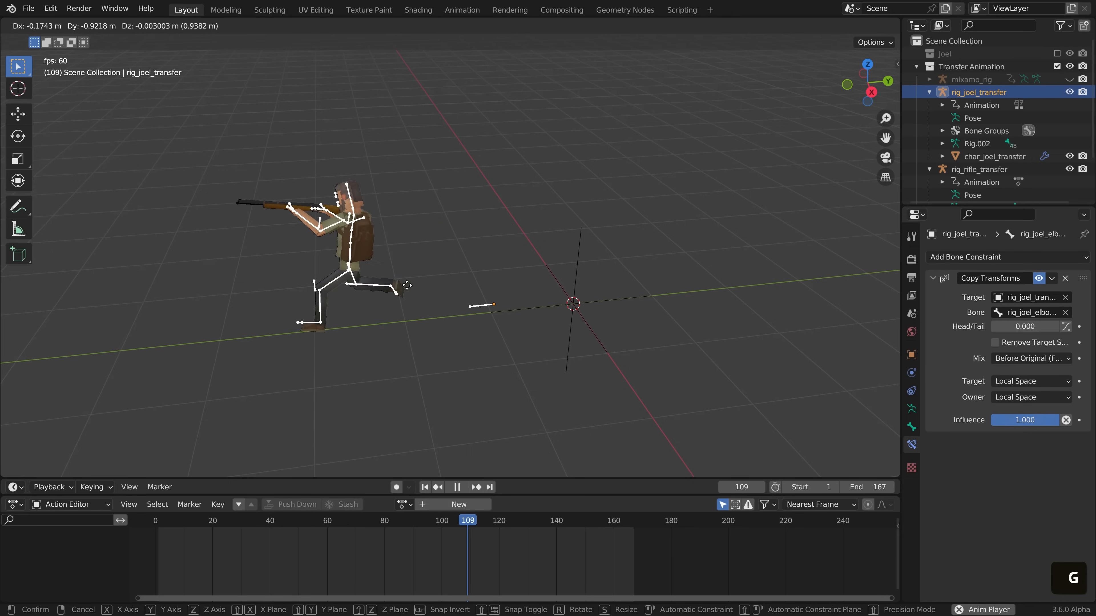
right_click(494, 284)
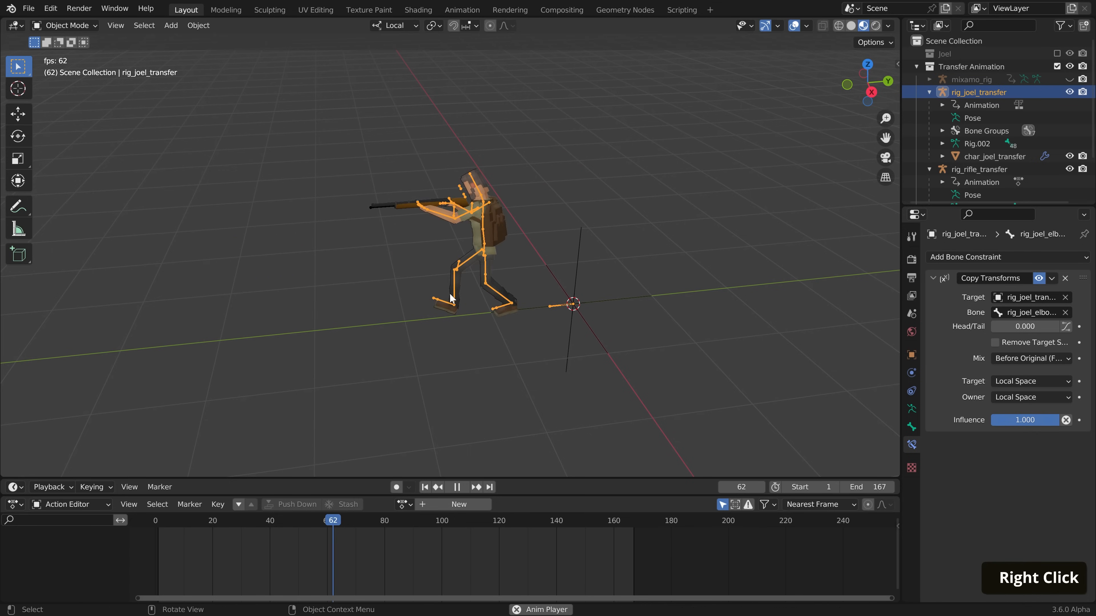
Parent mixamo_rig to the Center empty with Object (Keep Transform) and test the link by moving the empty
left_click(957, 81)
left_click(1070, 79, "shift")
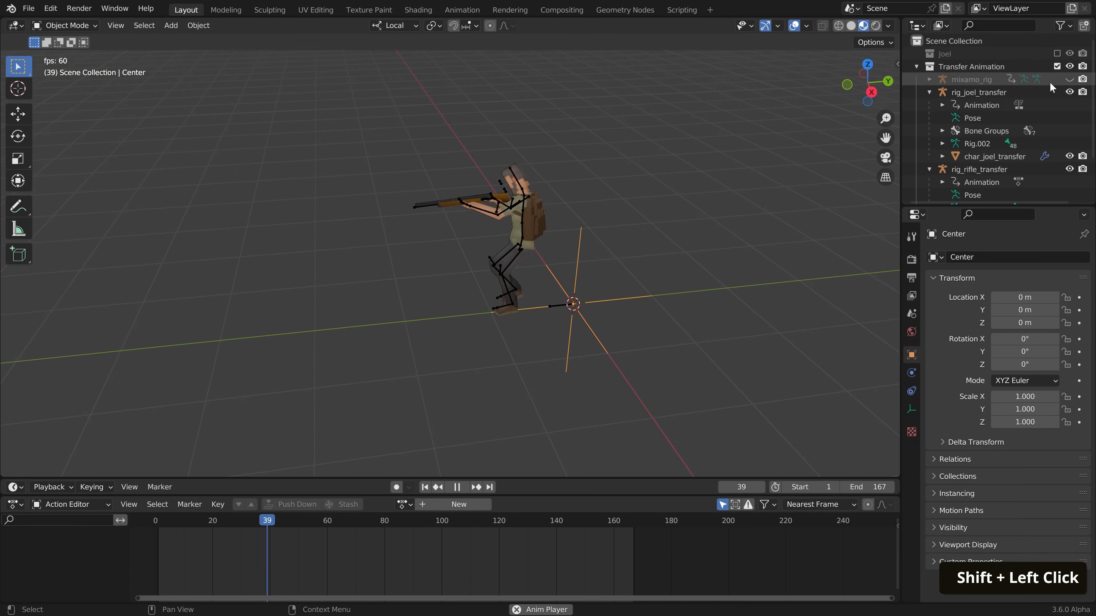
left_click(580, 270, "shift")
key("ctrl+p")
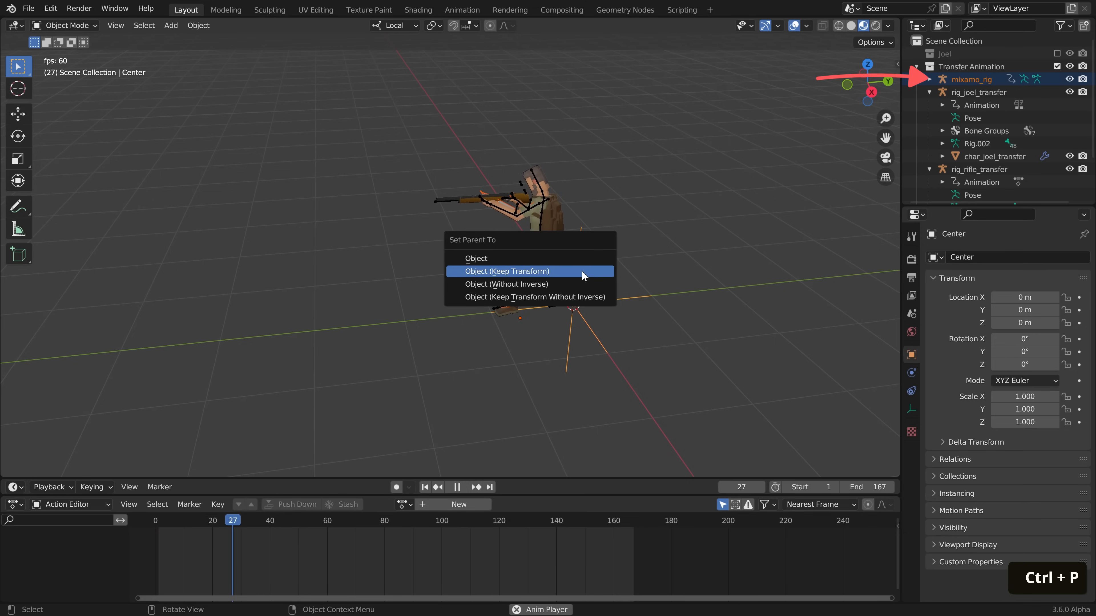
left_click(581, 271)
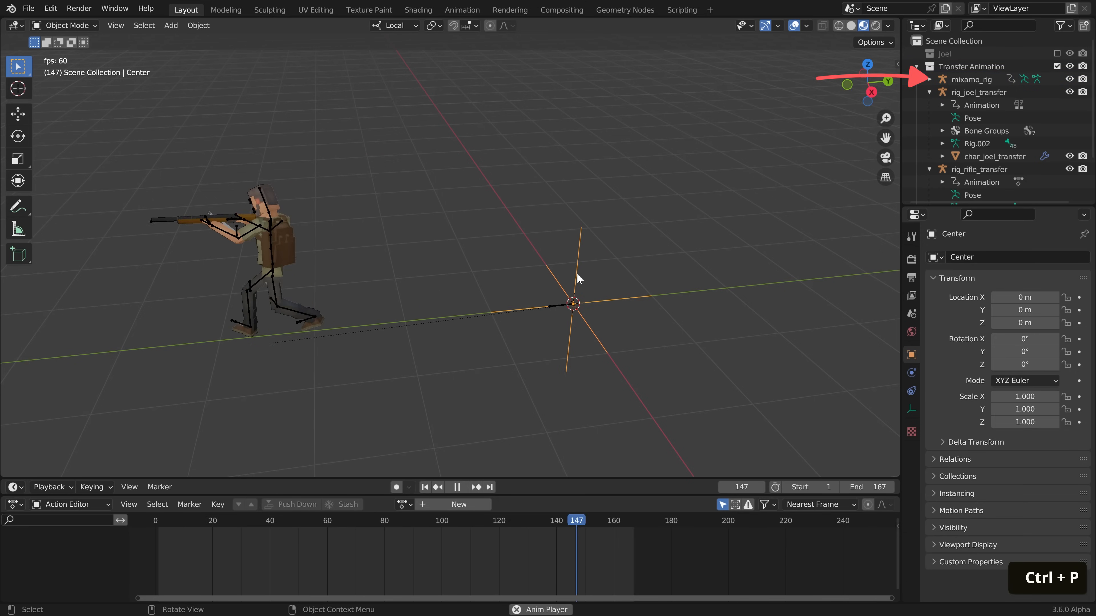
left_click(577, 273)
key("g")
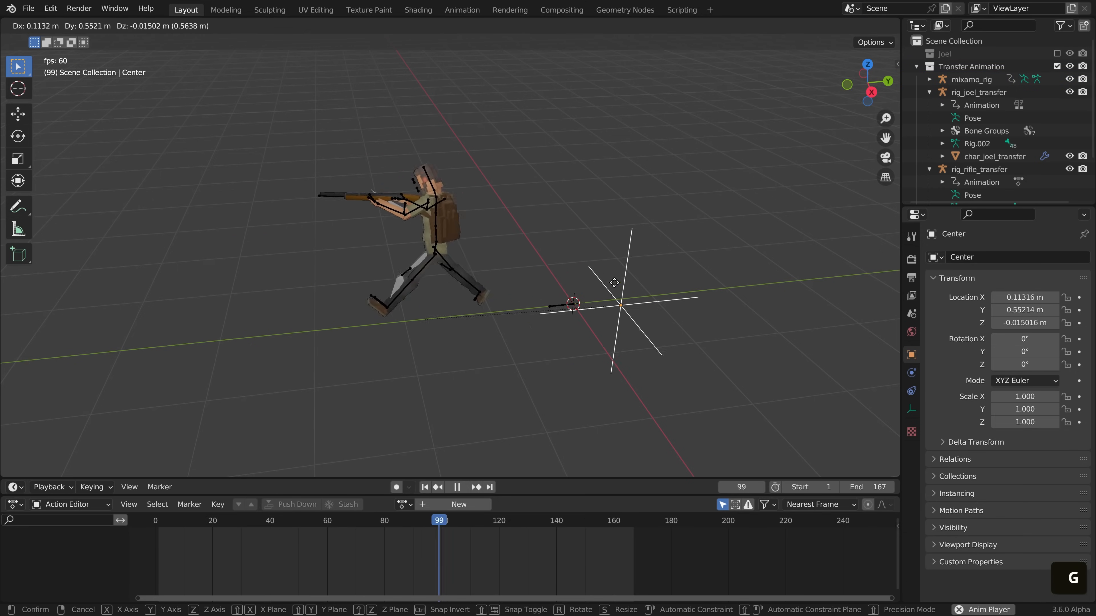
Insert a Location keyframe for the Center empty at frame 0
left_click(156, 526)
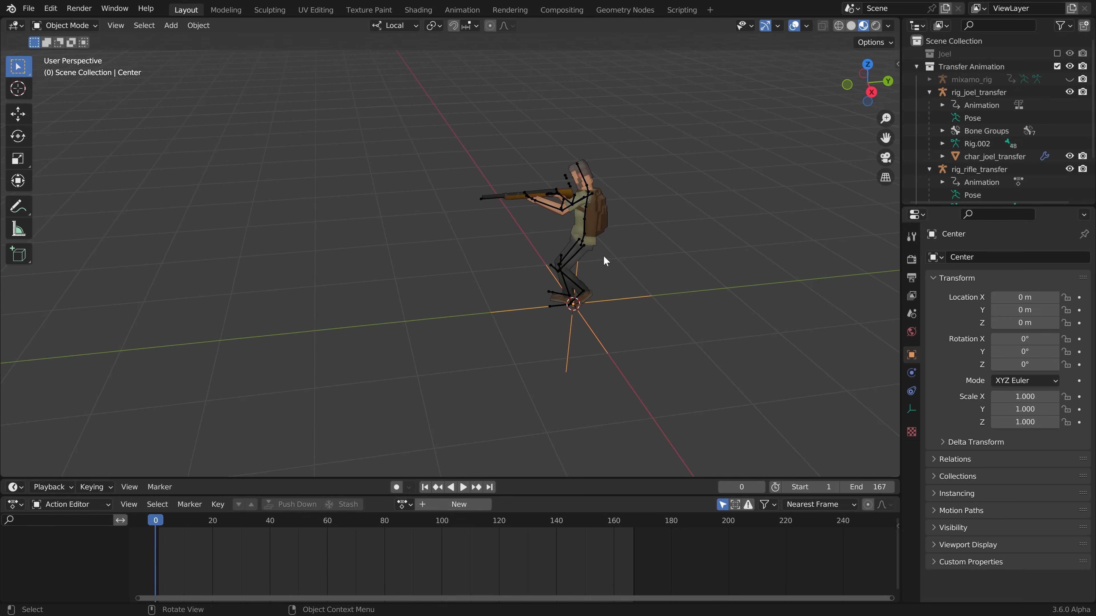
key("i")
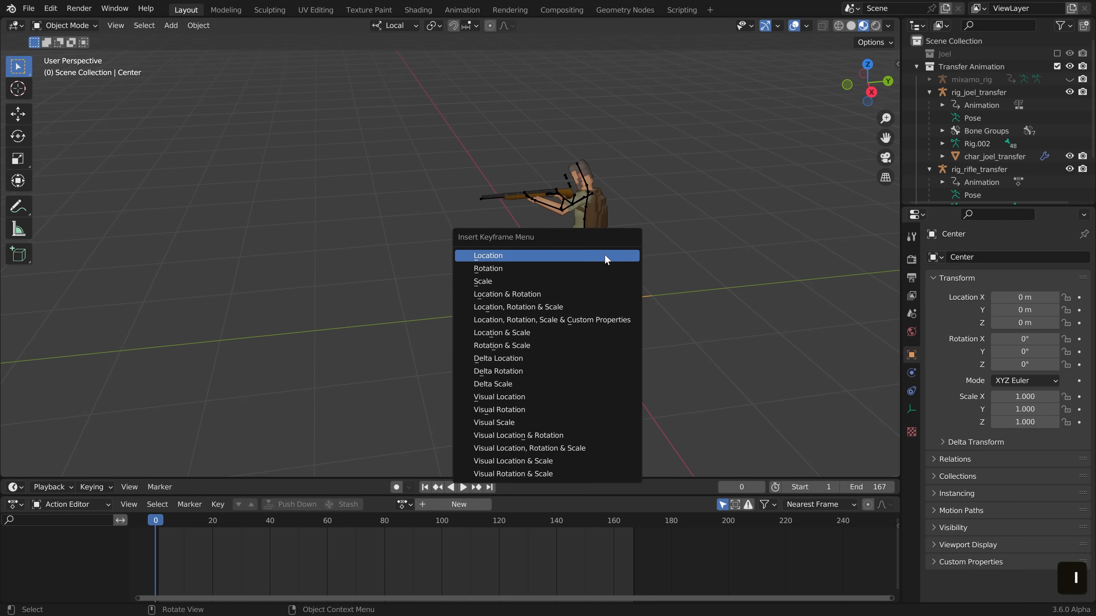
left_click(605, 255)
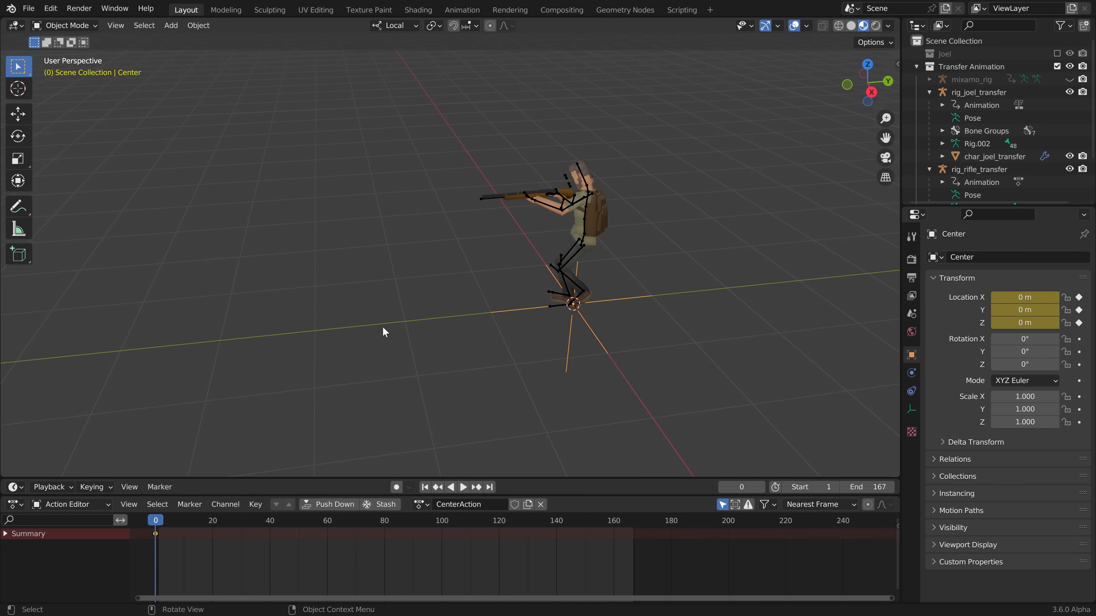
At frame 167, move the Center empty to 3.7 m on Y so the character returns to the origin, and key its location
left_click_drag(251, 523, 598, 517)
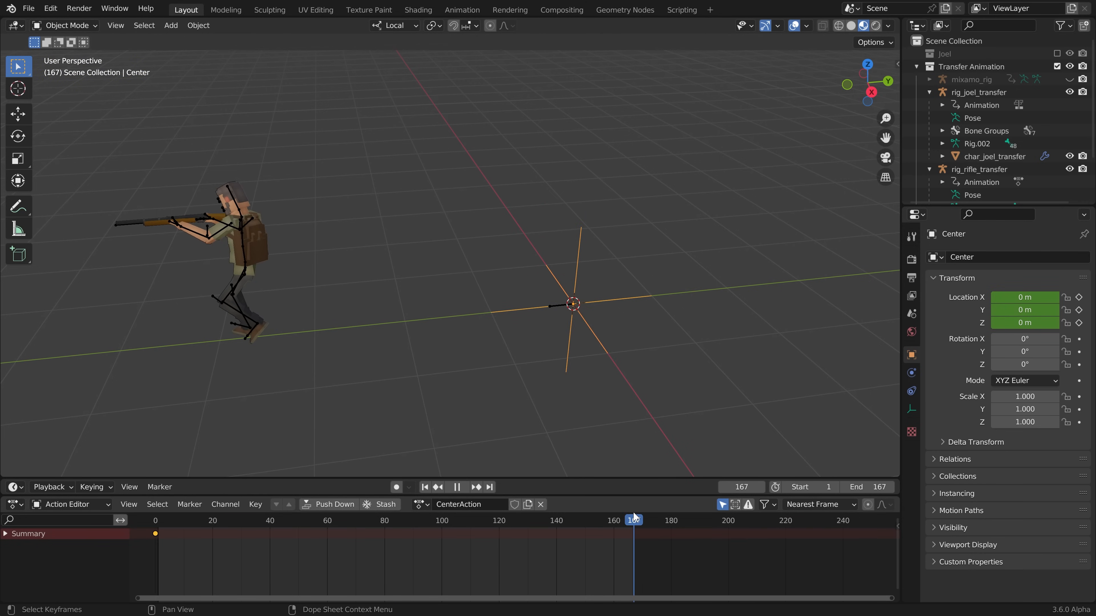
key("KP_3")
middle_click_drag(425, 225, 329, 274, "shift")
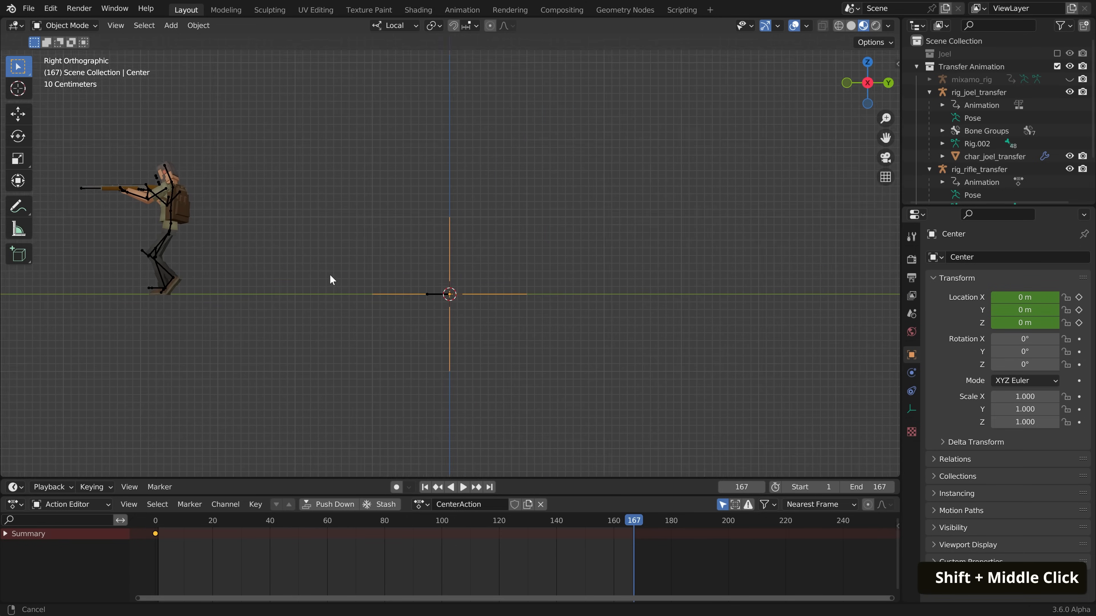
key("g")
left_click(501, 253, "ctrl")
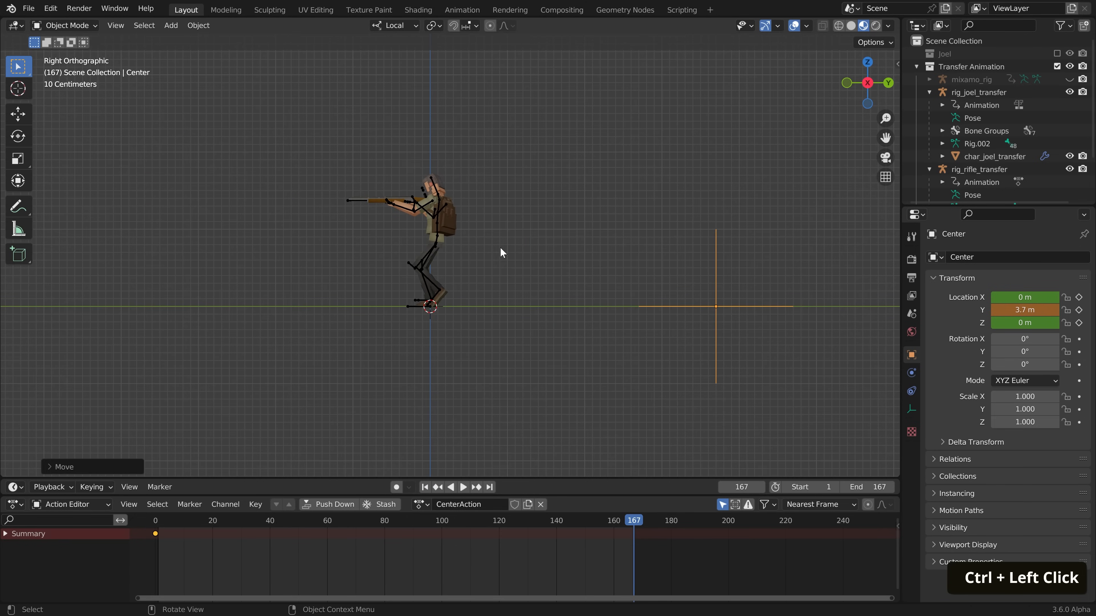
key("i")
left_click(500, 249)
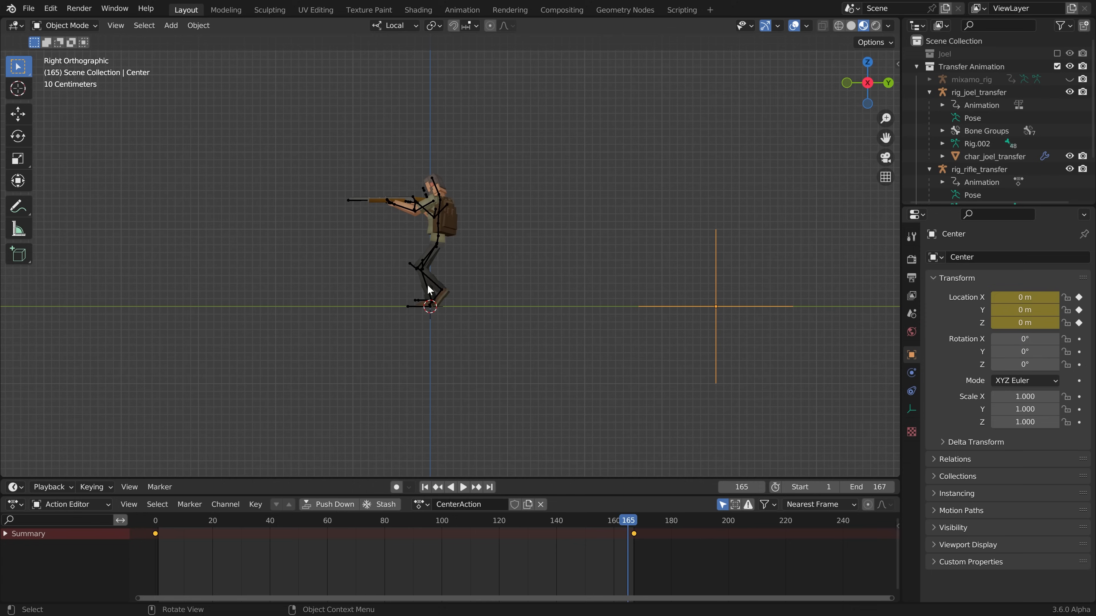
Set the interpolation mode of the Center empty's location keyframes to Linear
key("Left")
key("Left")
right_click(155, 534)
mouse_move(155, 534)
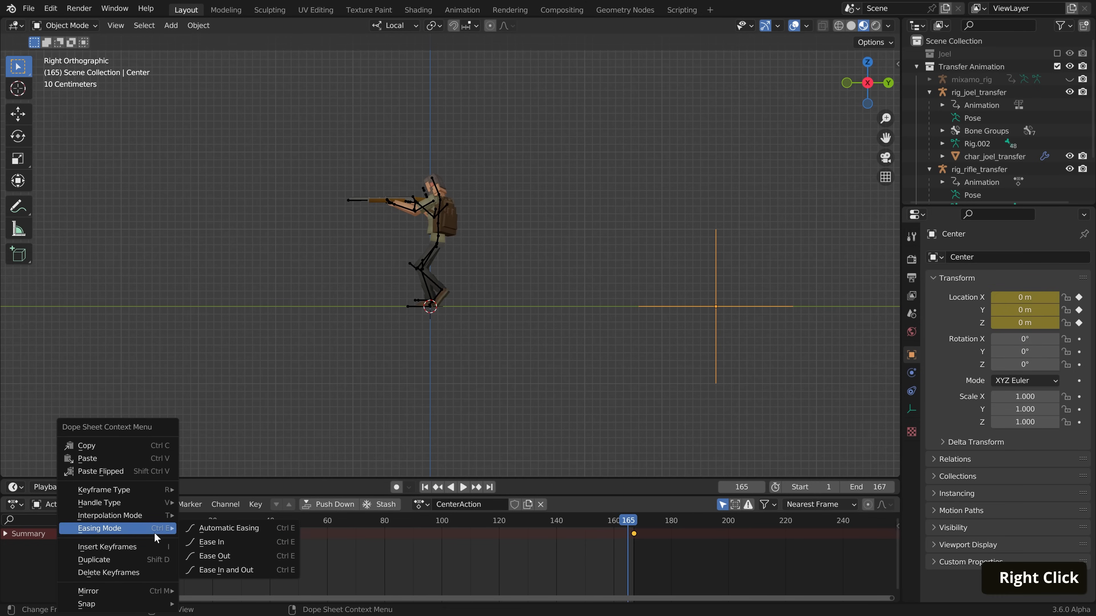
mouse_move(146, 514)
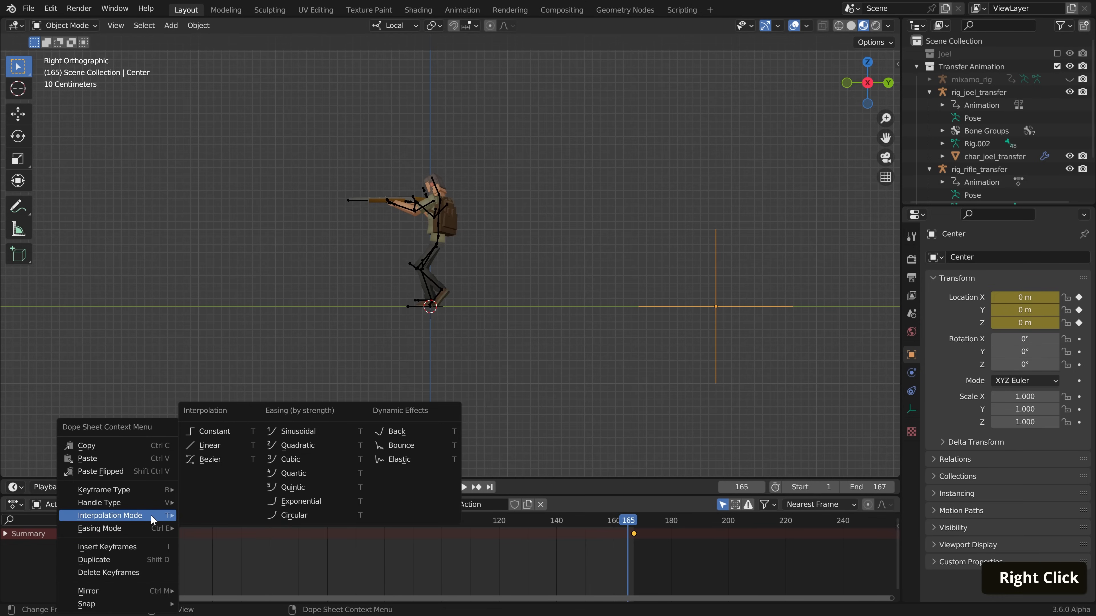
left_click(223, 444)
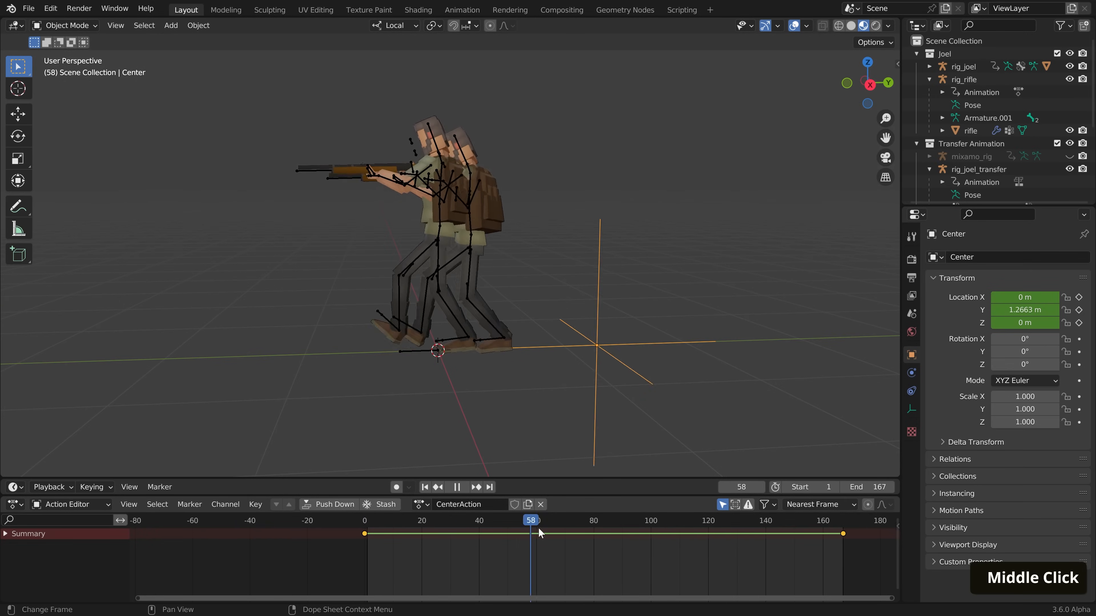
At frame 167, compare the transferred character's feet with the original Joel's in side view and start adjusting the Center empty's position
left_click_drag(539, 528, 843, 528)
key("space")
scroll(469, 325, "up", 2)
key("KP_3")
scroll(499, 287, "up", 3)
middle_click_drag(499, 288, 543, 285, "shift")
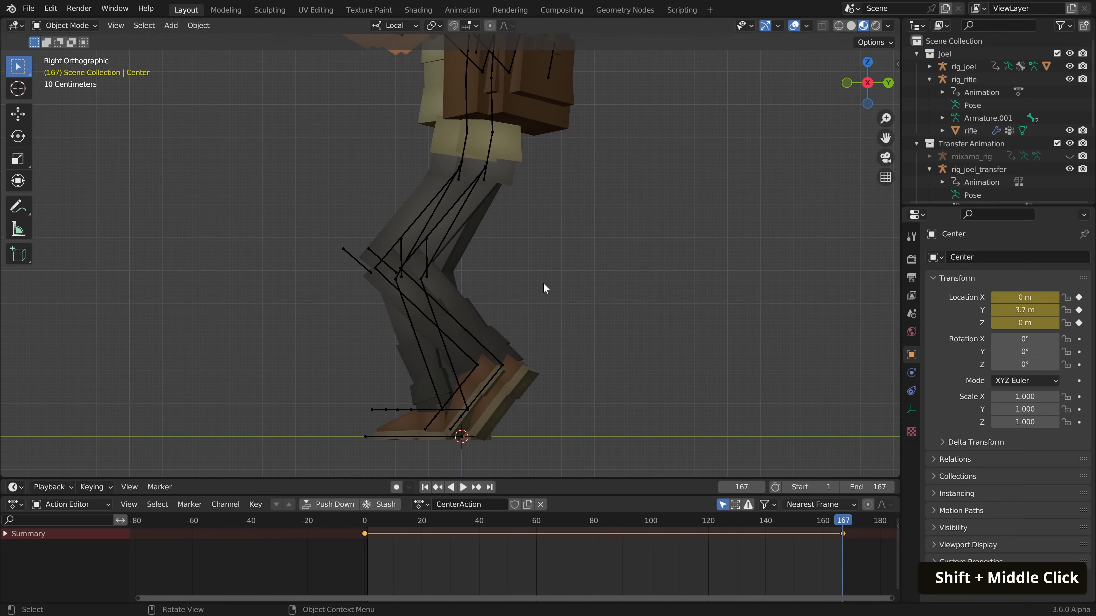
key("g")
scroll(529, 289, "up", 1)
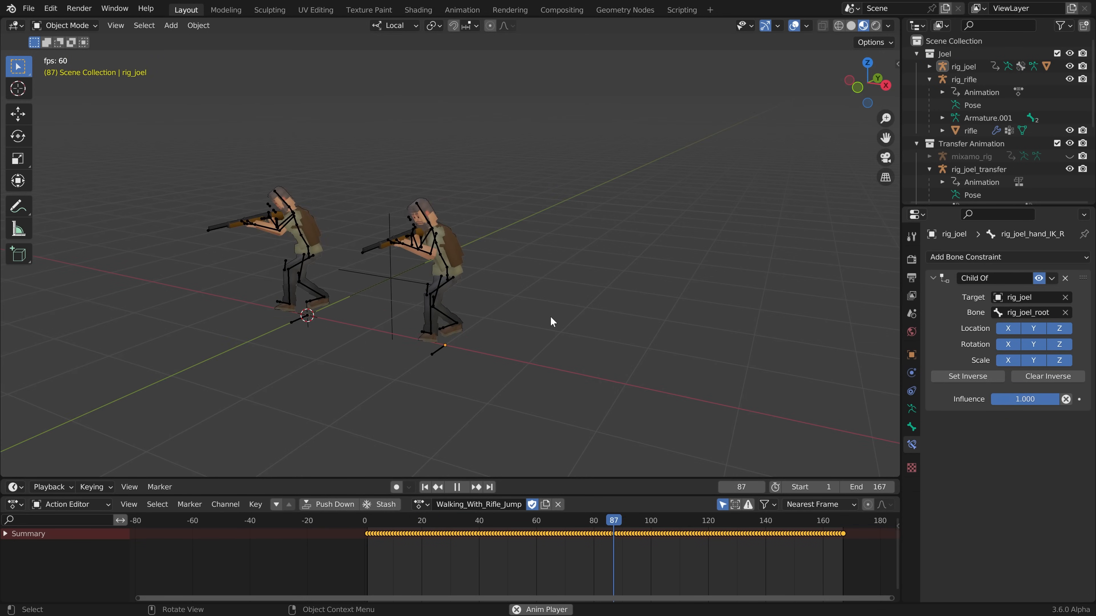
middle_click_drag(551, 318, 496, 342)
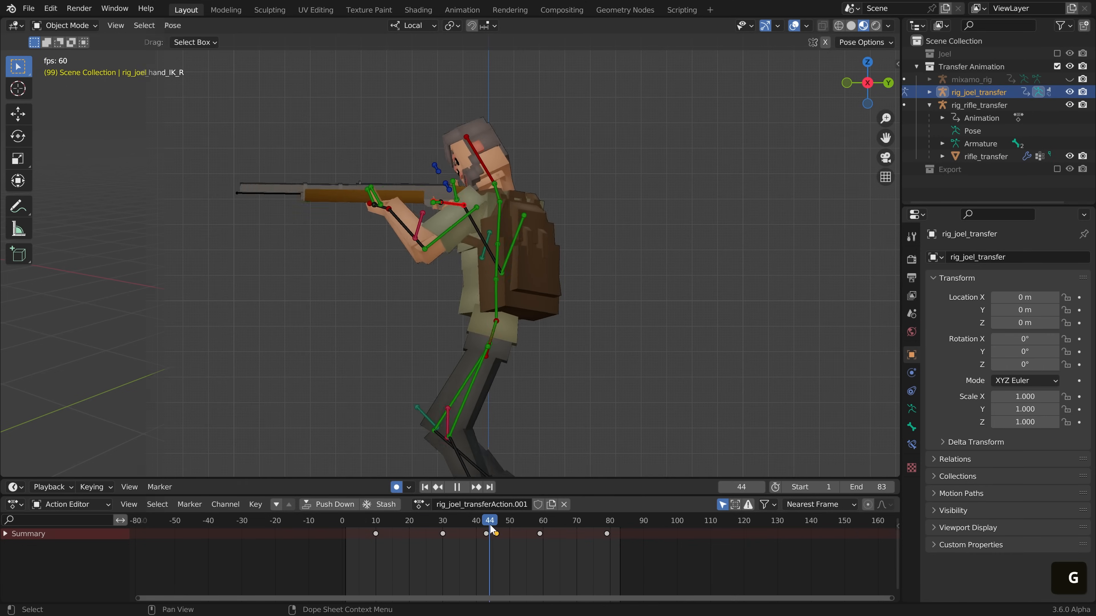
left_click(500, 526)
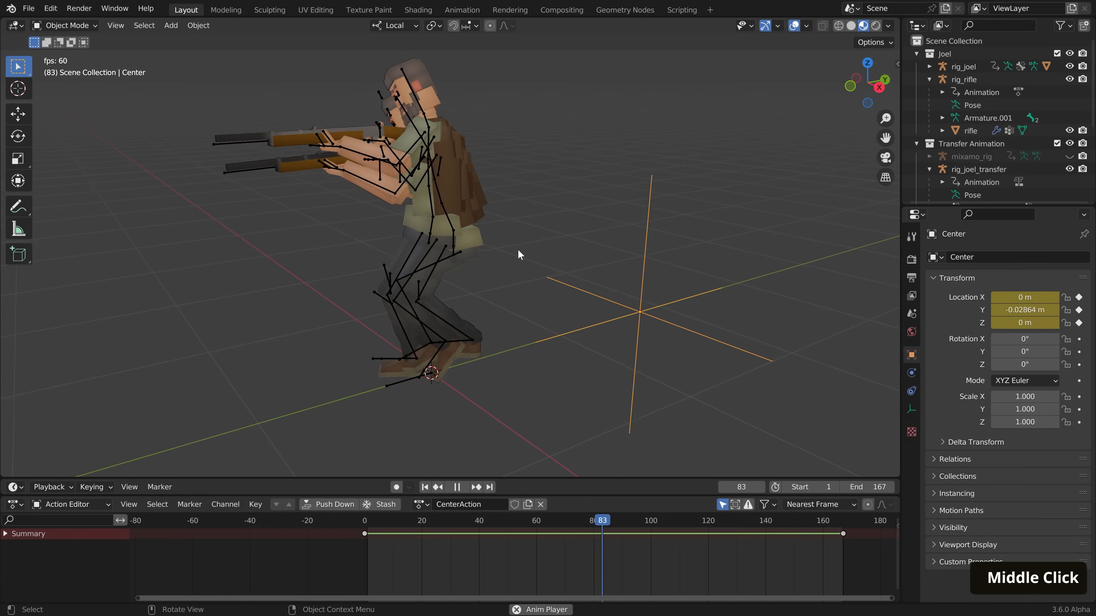
key("g")
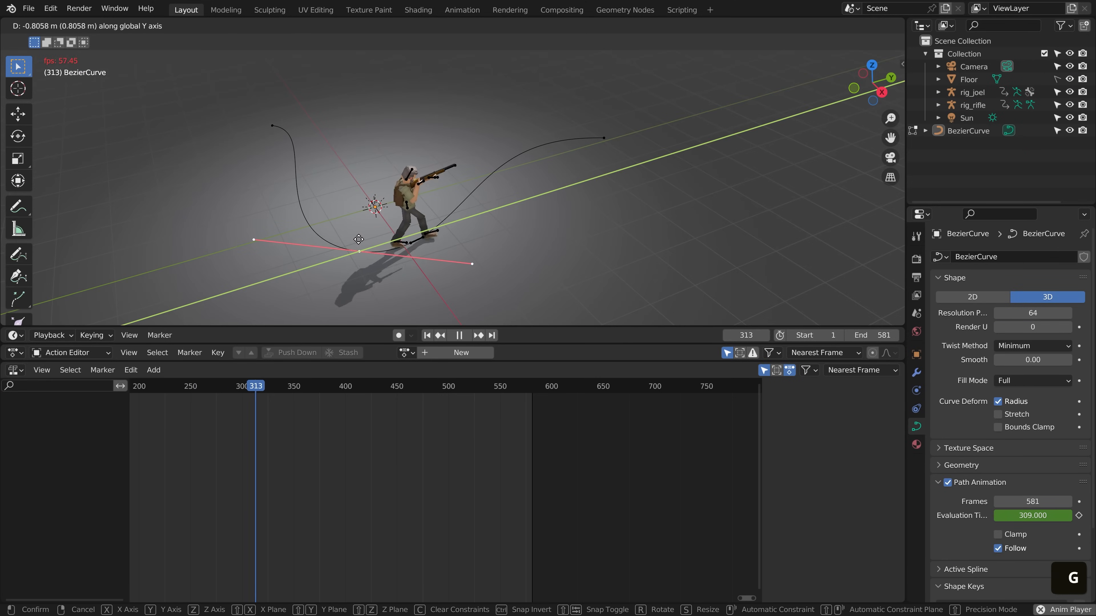
left_click(390, 241)
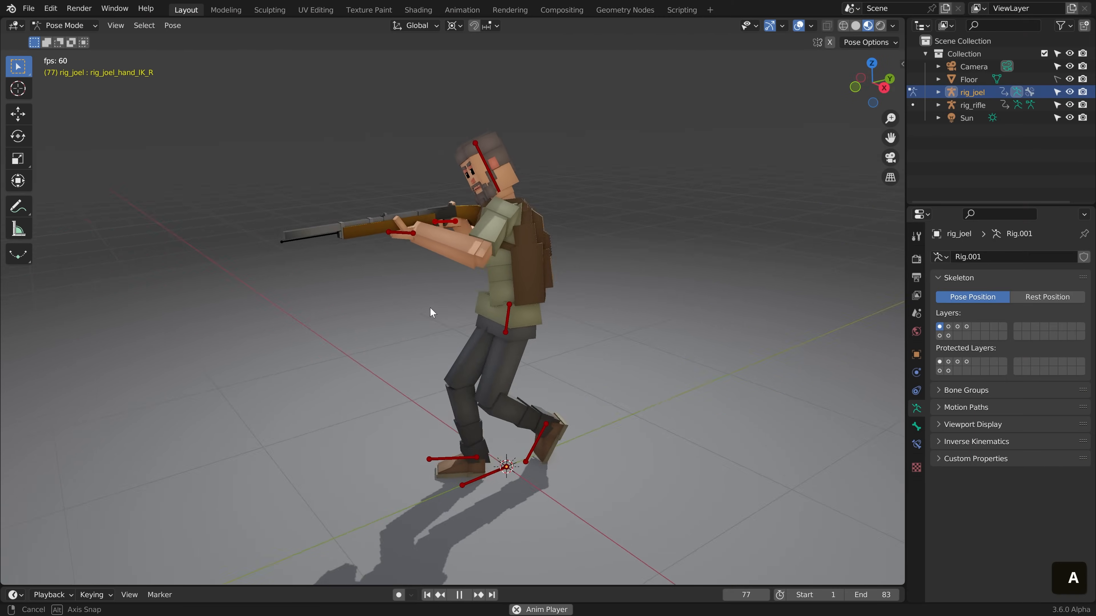
mouse_move(430, 310)
middle_mouse_down()
mouse_move(345, 306)
mouse_move(582, 310)
mouse_move(436, 308)
middle_mouse_up()
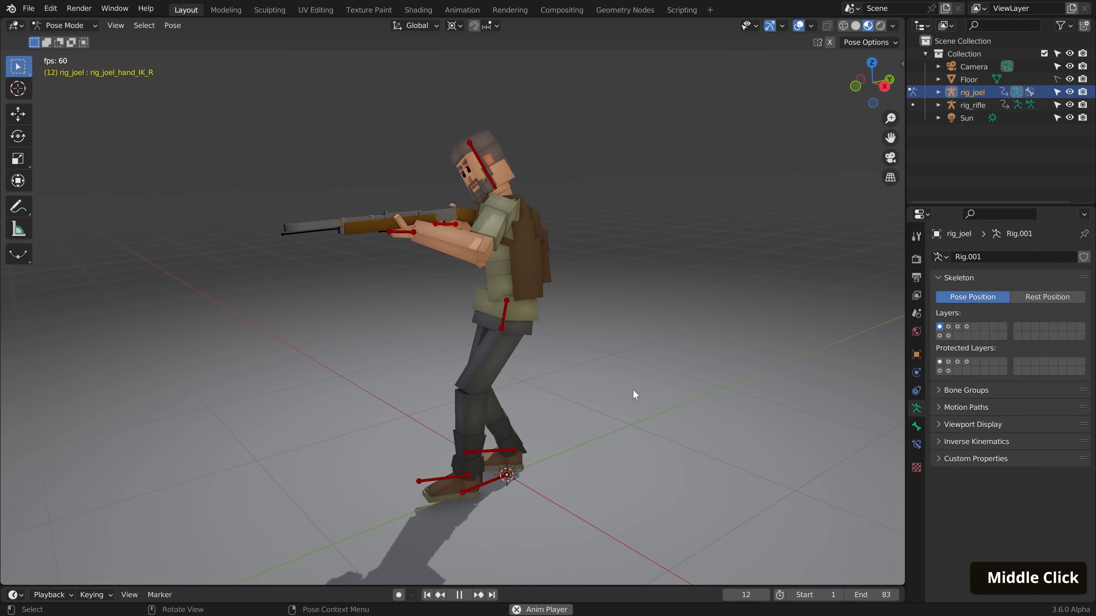
Enlarge the timeline area, split it in two, and change the lower part to the Dope Sheet's Action Editor
left_click_drag(430, 587, 448, 366)
middle_click_drag(494, 237, 494, 293, "ctrl")
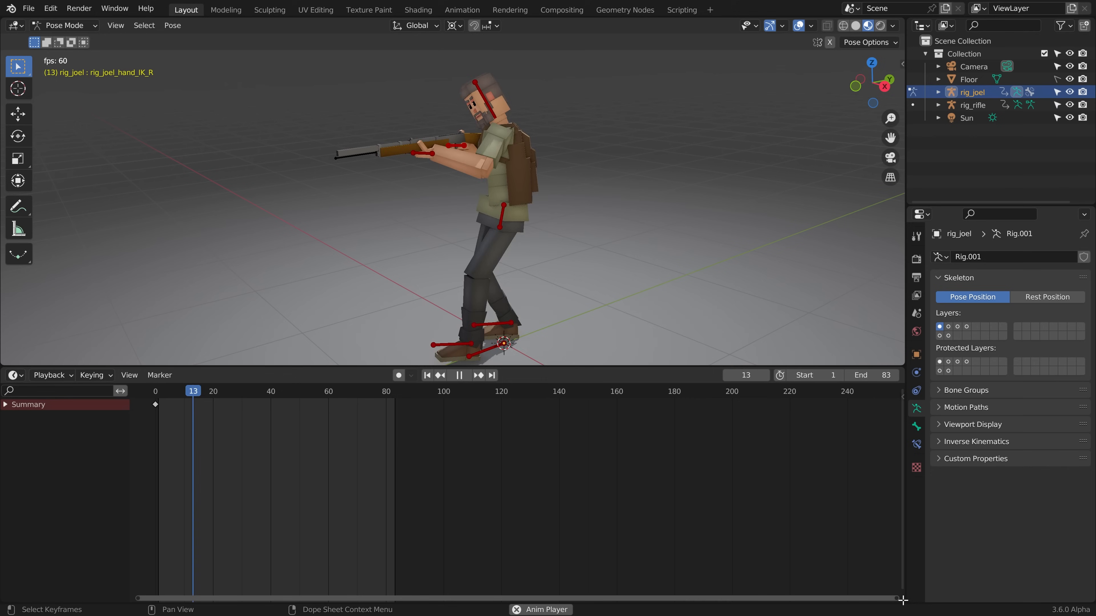
left_click_drag(903, 601, 888, 365)
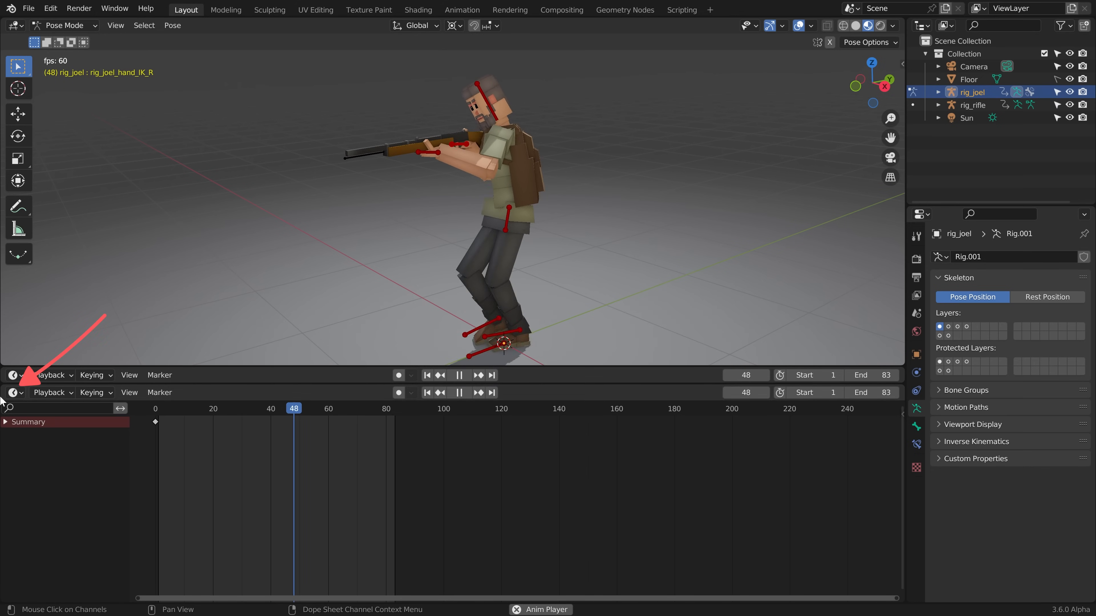
left_click(15, 392)
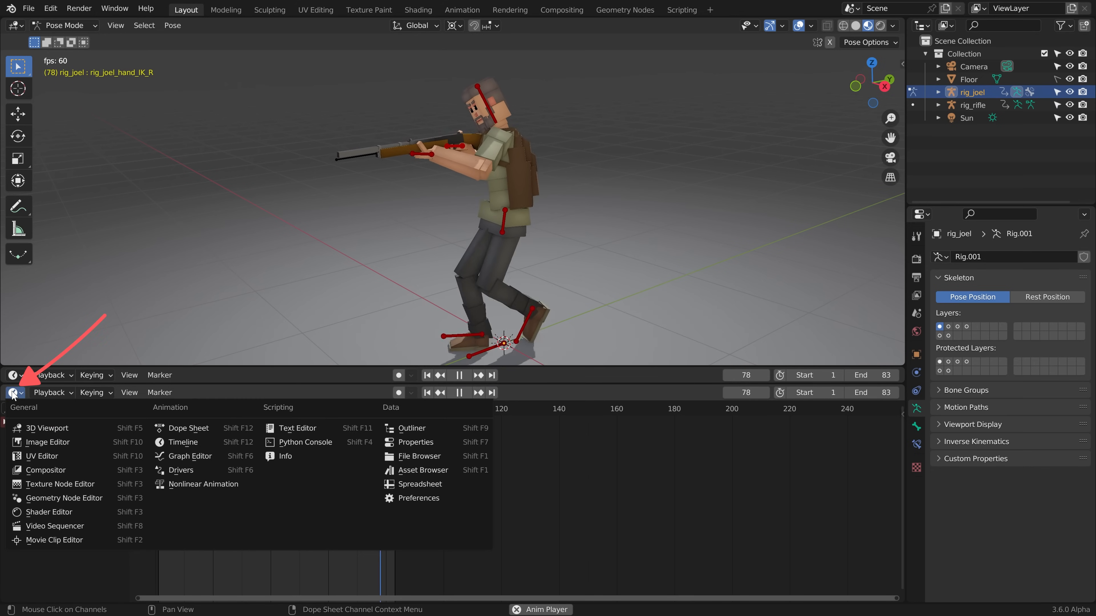
left_click(178, 425)
left_click(96, 391)
left_click(82, 422)
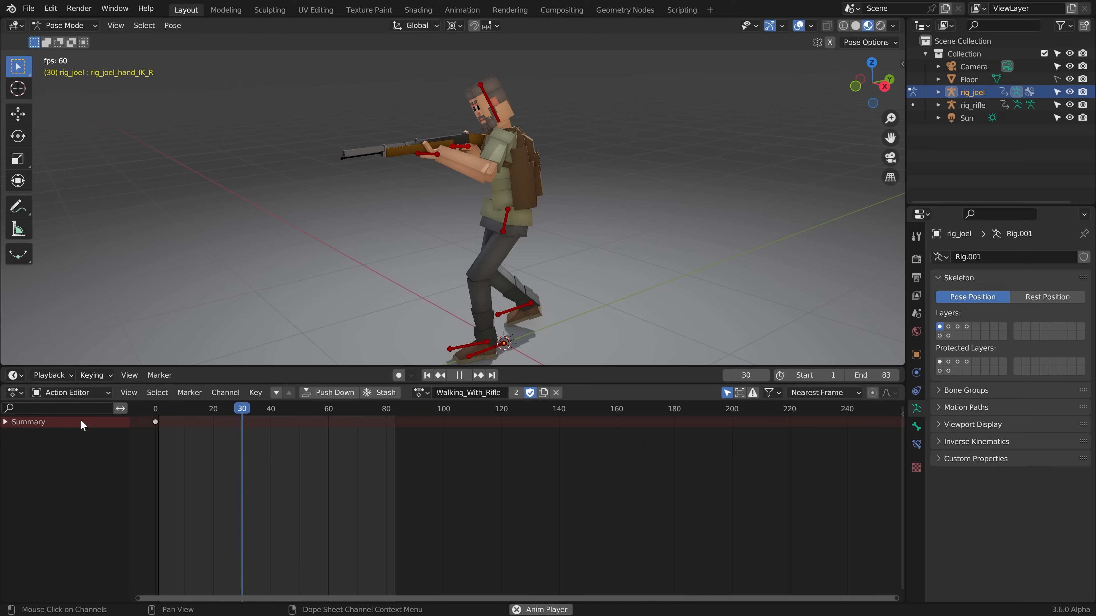
Look through rig_joel's available actions, keep Walking_With_Rifle, and select all of the rig's bones
left_click(421, 392)
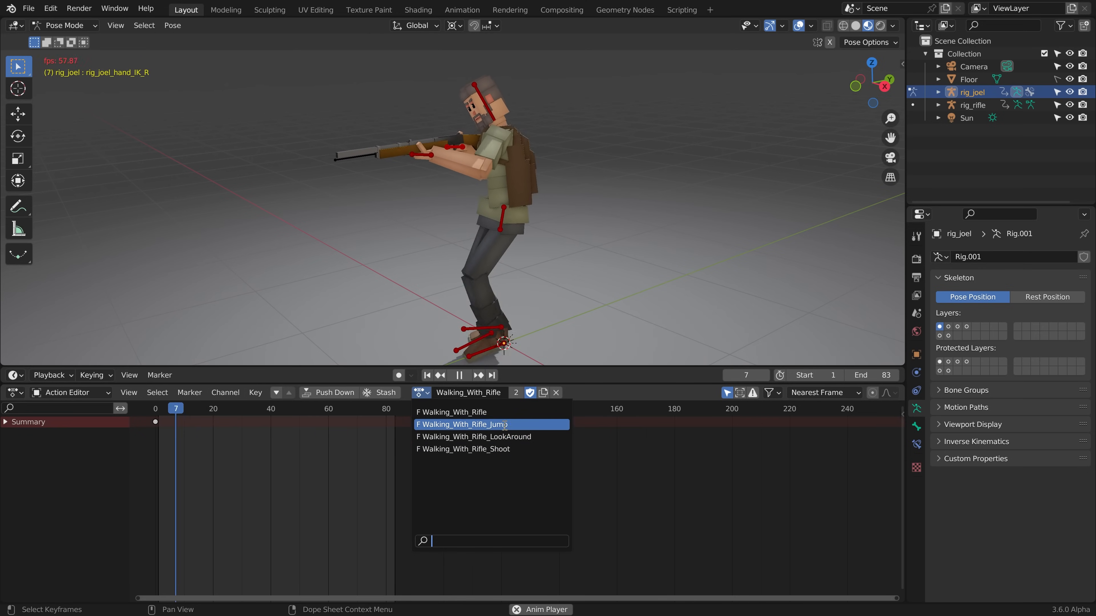
left_click(629, 460)
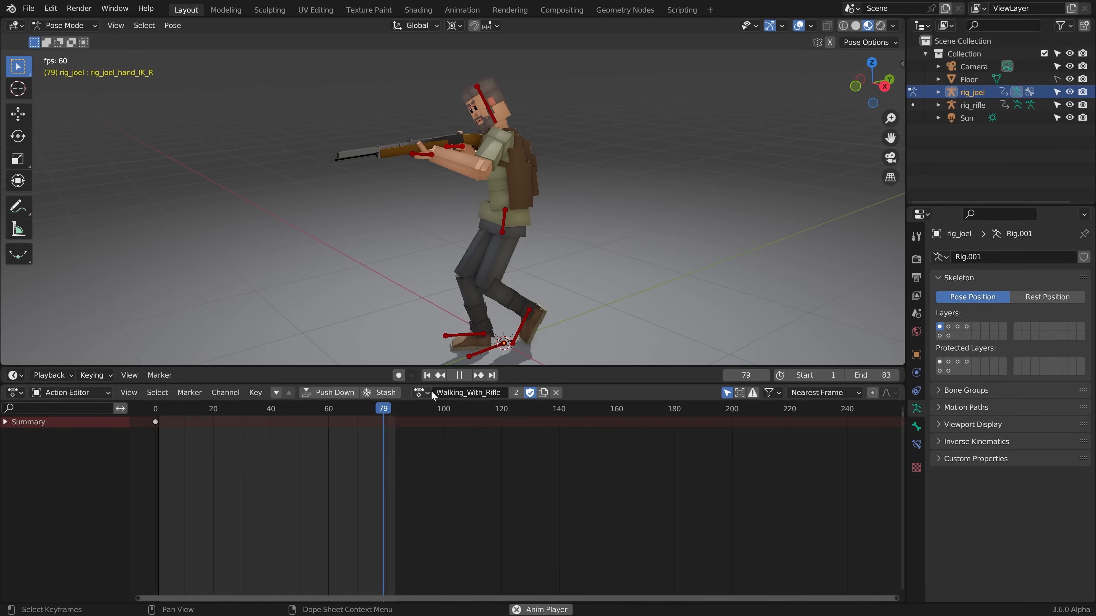
key("a")
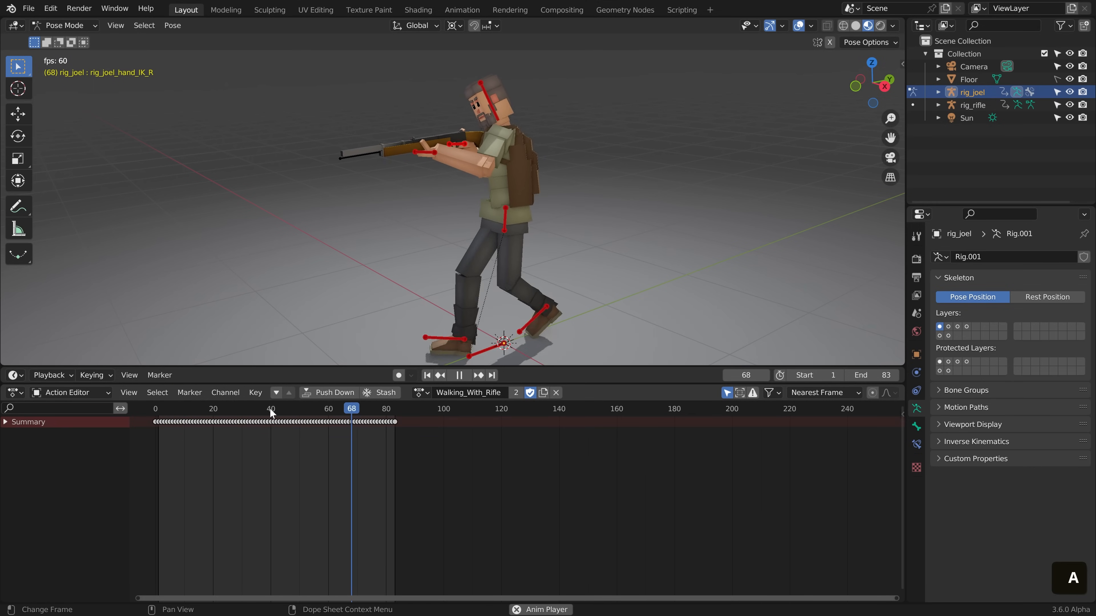
Shrink the timeline, split off a new area below the Action Editor, and make it a Nonlinear Animation editor showing only selected data
left_click_drag(671, 367, 671, 326)
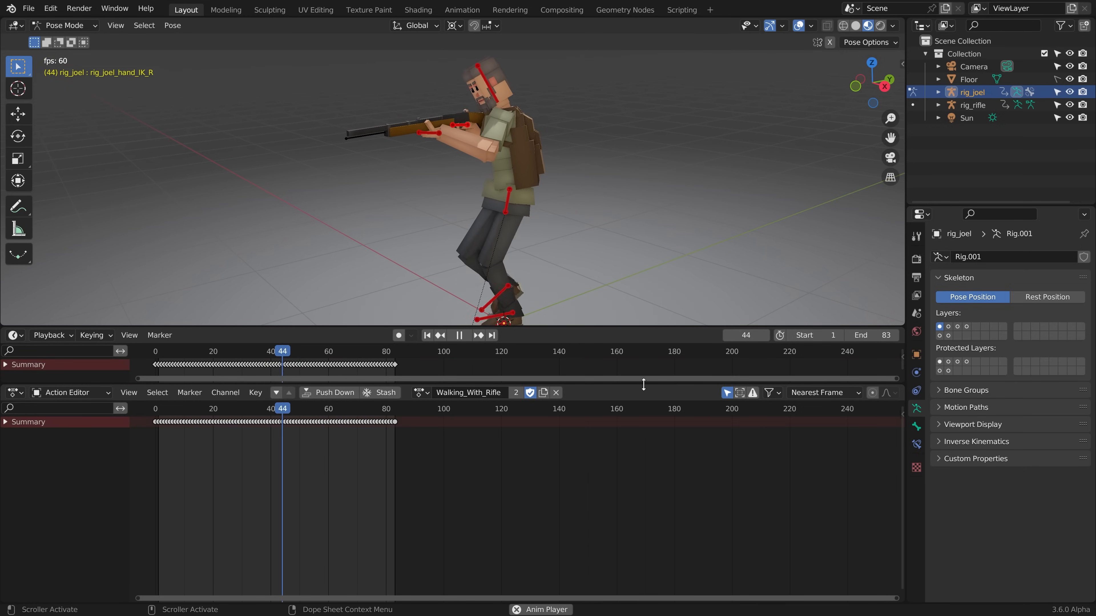
left_click_drag(645, 387, 645, 346)
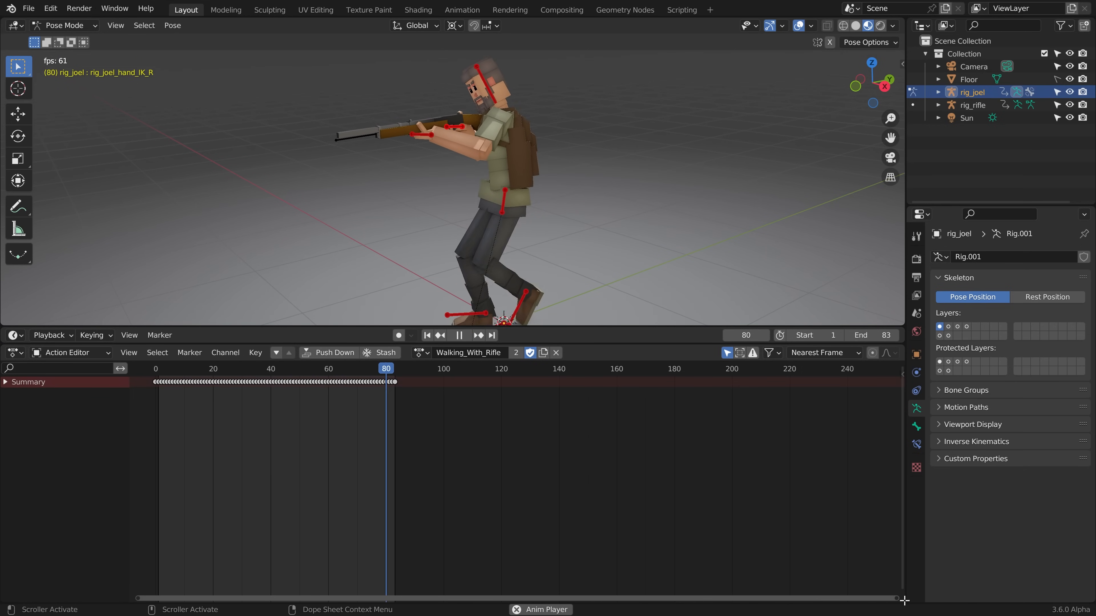
left_click_drag(902, 601, 912, 334)
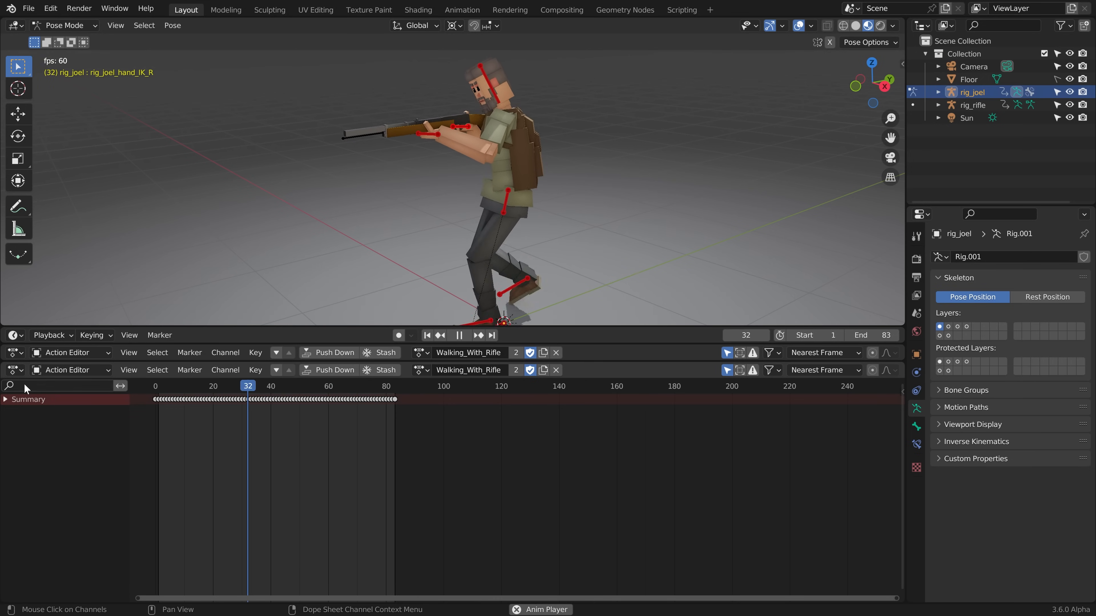
left_click(15, 370)
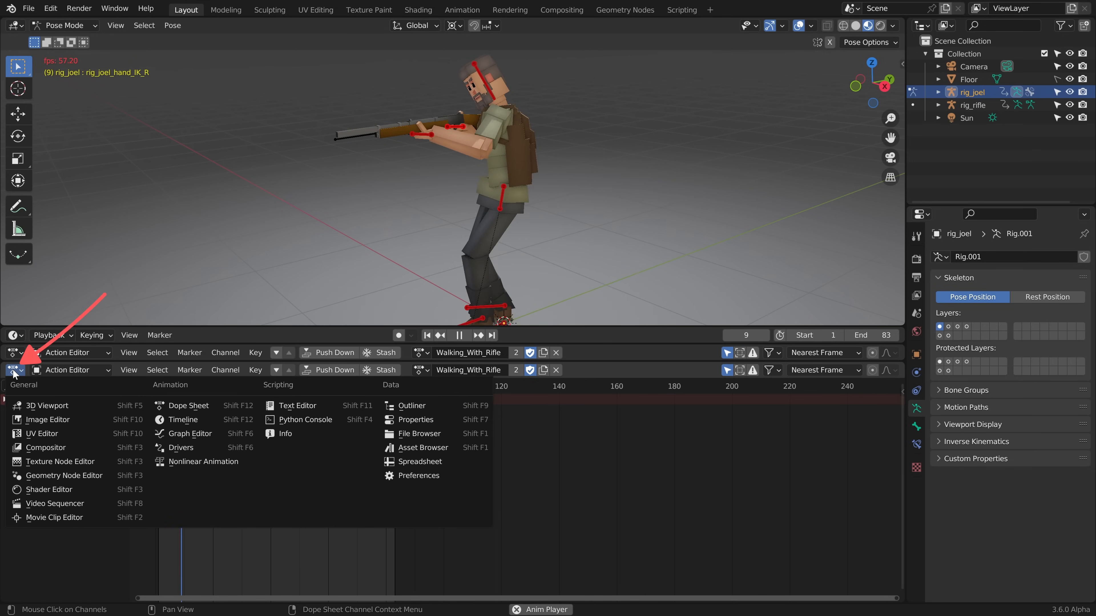
left_click(206, 462)
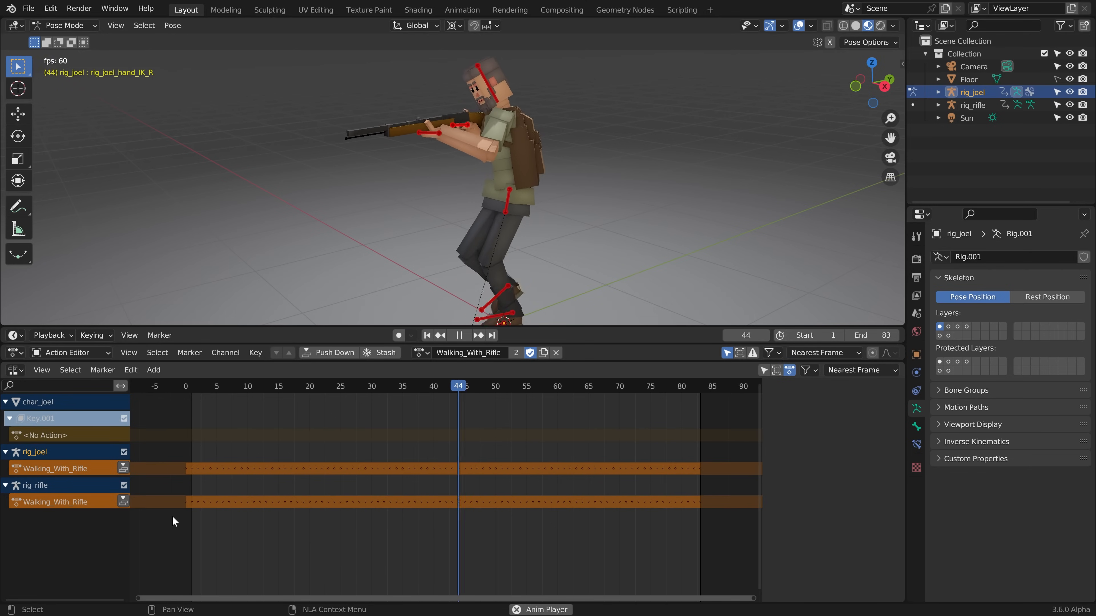
left_click(764, 371)
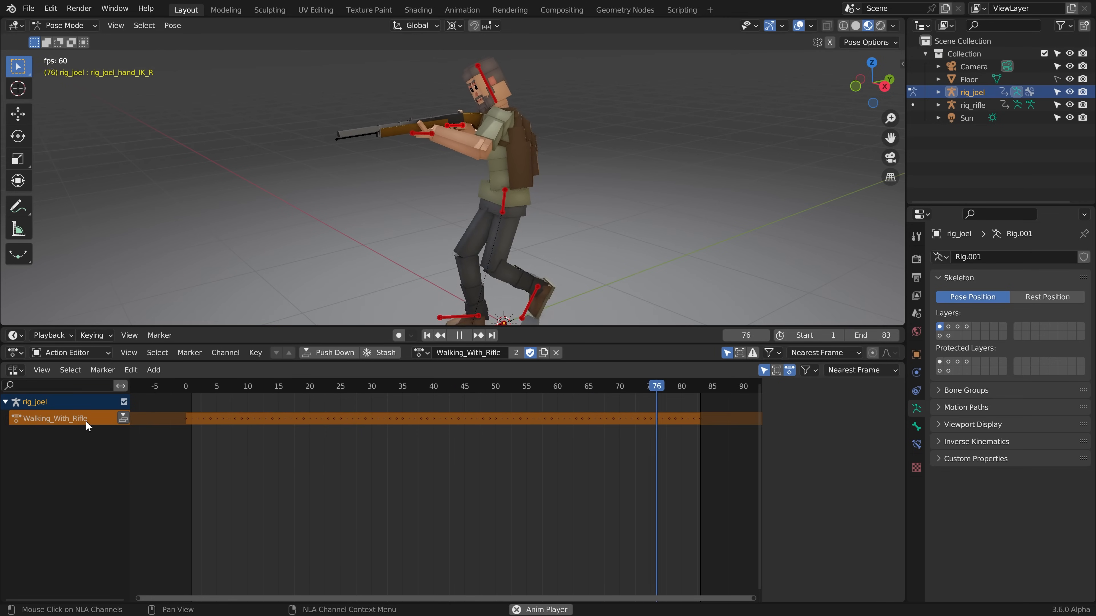
Push rig_joel's Walking_With_Rifle action down into its own NLA strip
left_click(322, 353)
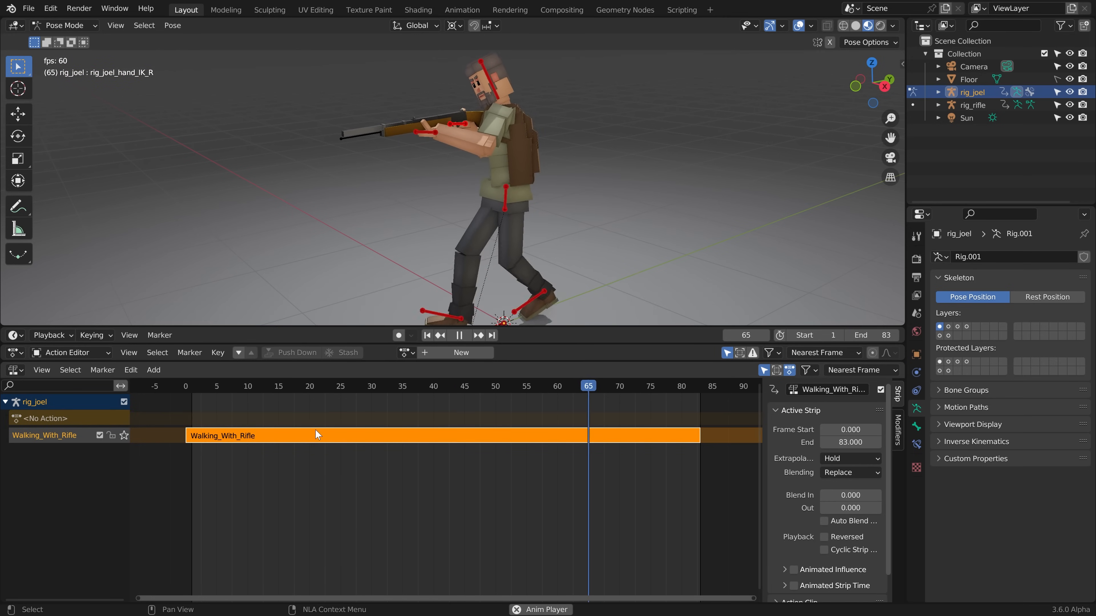
key("ctrl+z")
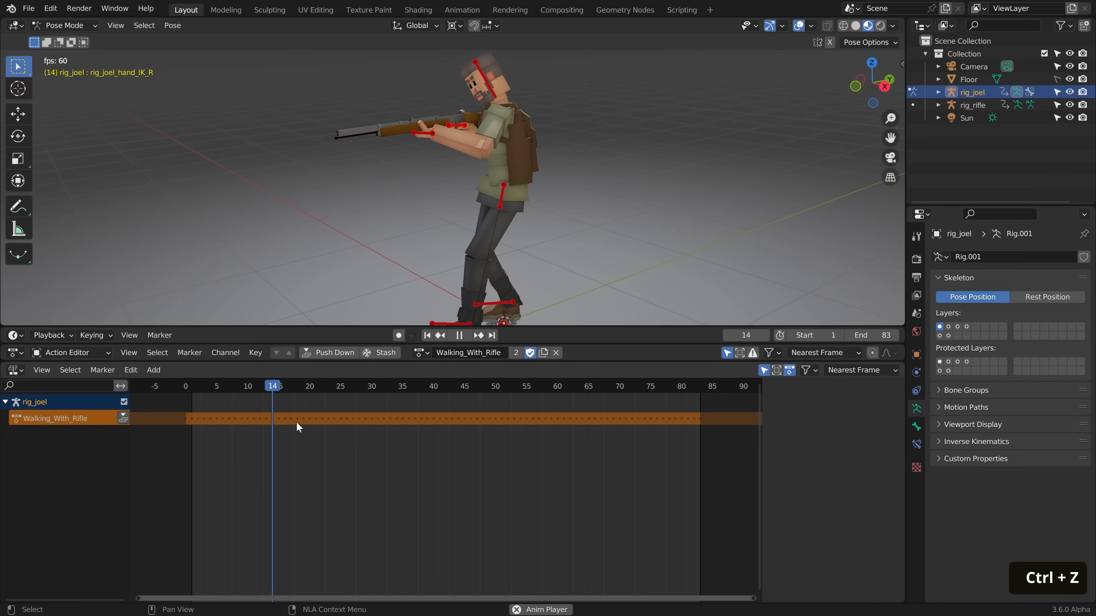
left_click(124, 417)
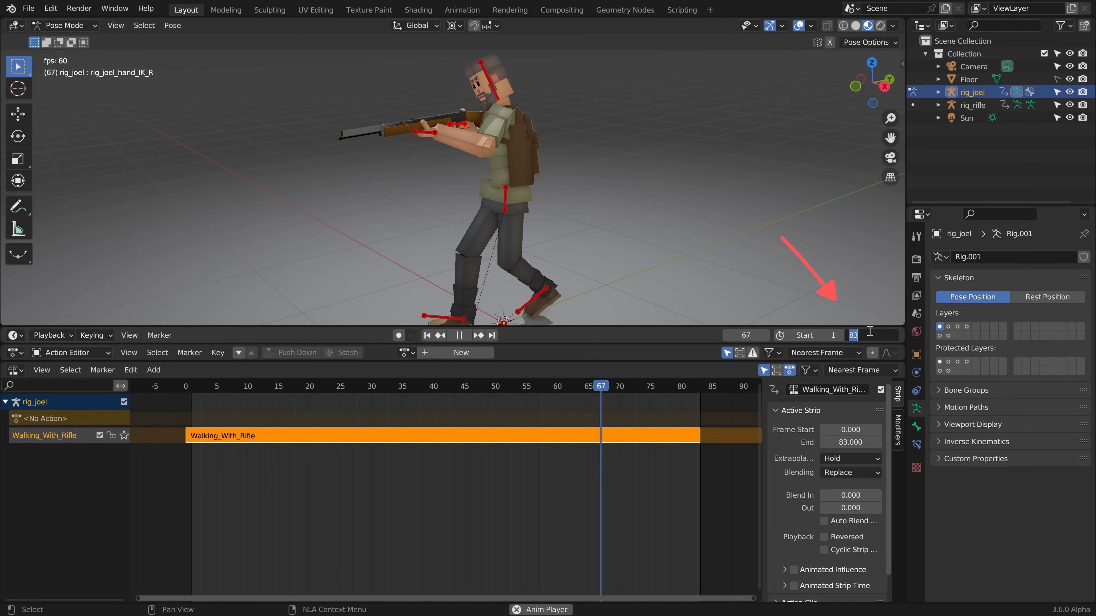
Set the scene's end frame to 500 and fit the whole frame range in the NLA editor
key("Return")
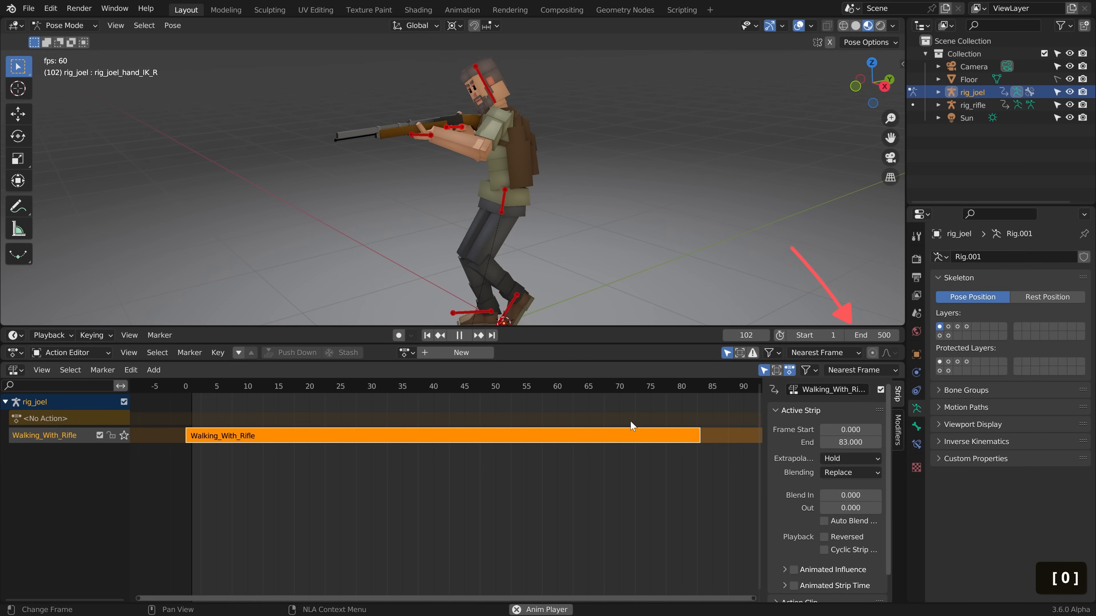
scroll(507, 459, "down", 8)
scroll(541, 453, "down", 5)
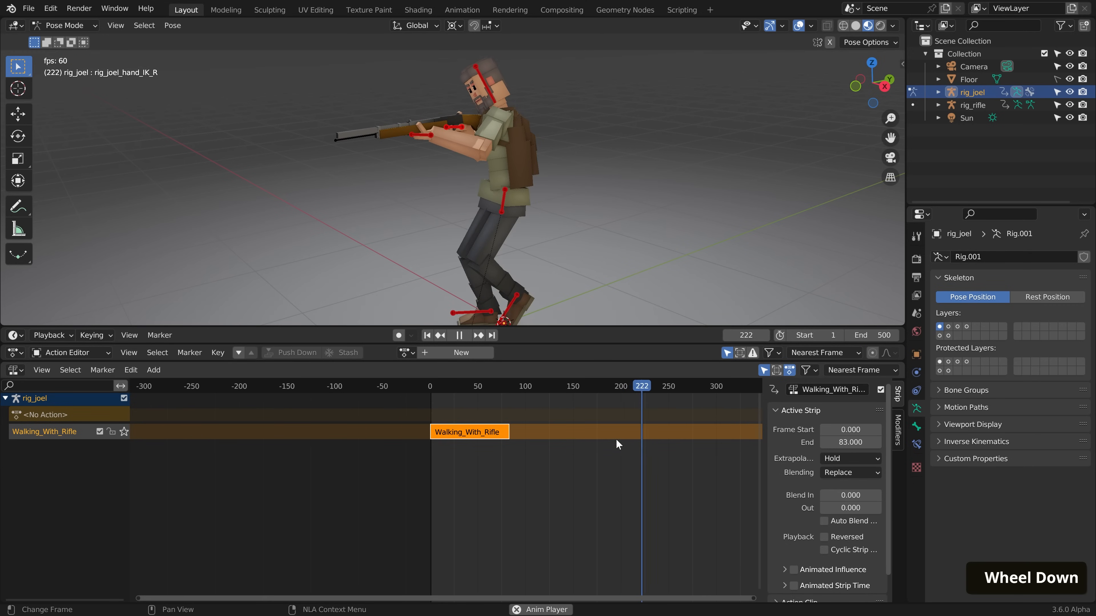
middle_click_drag(673, 458, 391, 453)
middle_click_drag(352, 404, 383, 413)
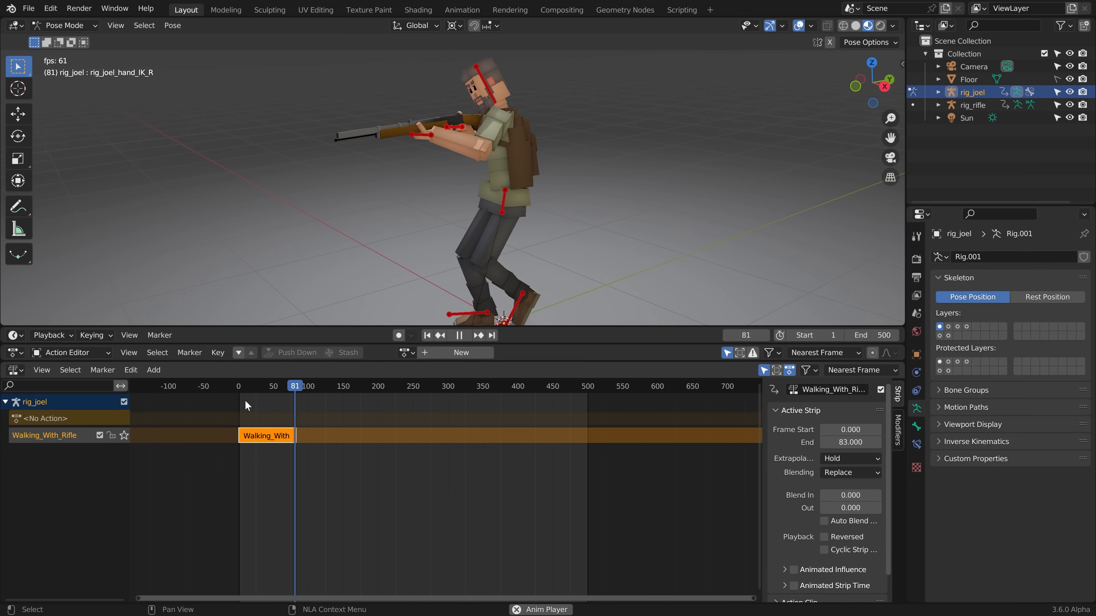
Set the Walking_With_Rifle strip's action clip to repeat 6 times, then raise the repeat value to 7
middle_click_drag(831, 512, 827, 447)
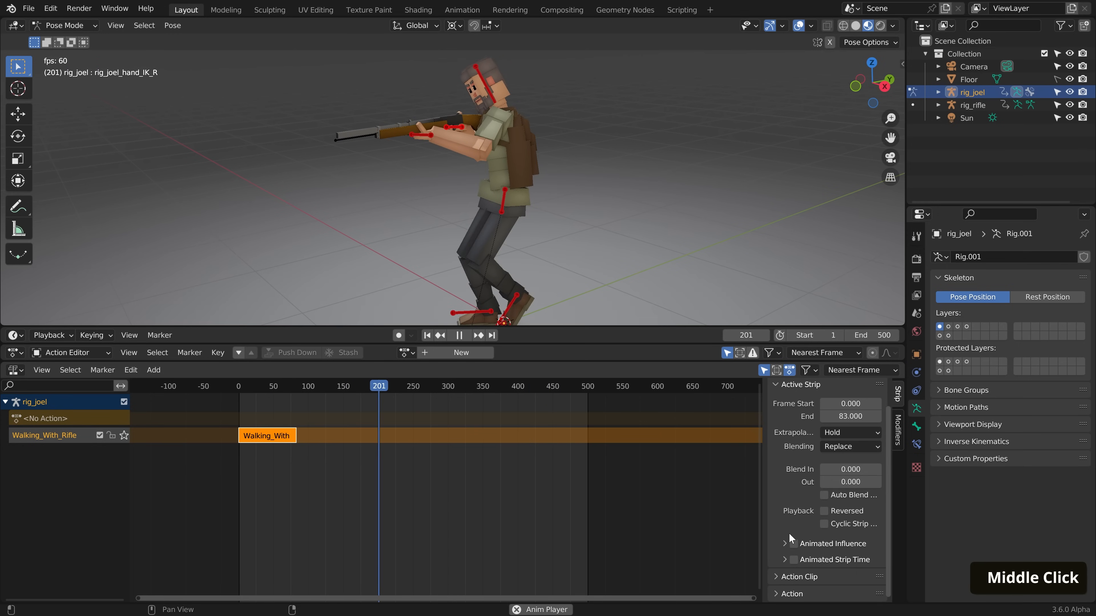
middle_click_drag(778, 582, 790, 468)
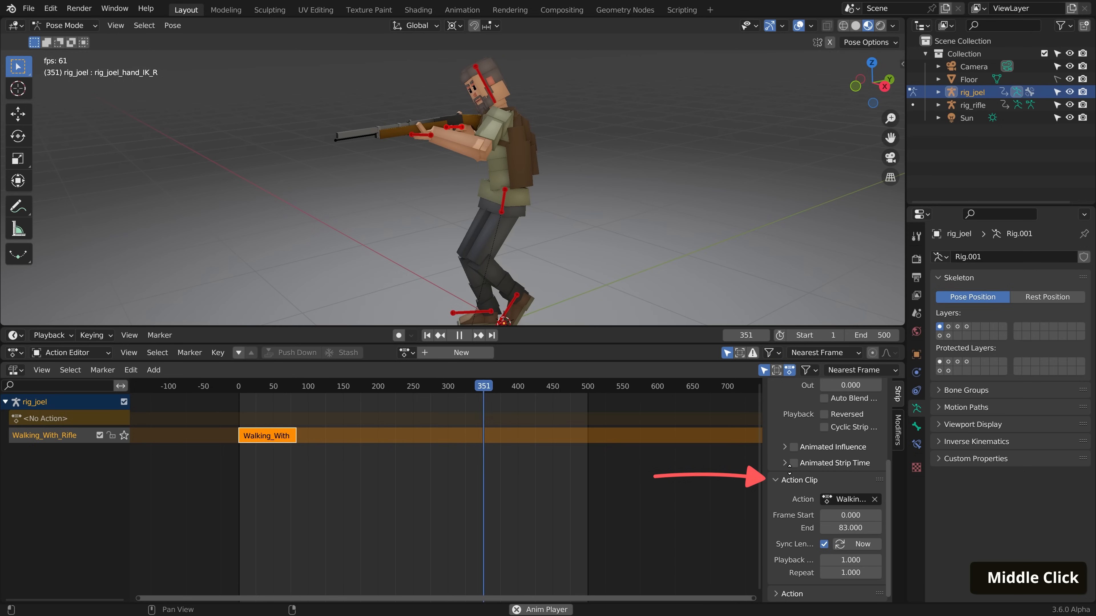
left_click(847, 573)
type("6")
key("Return")
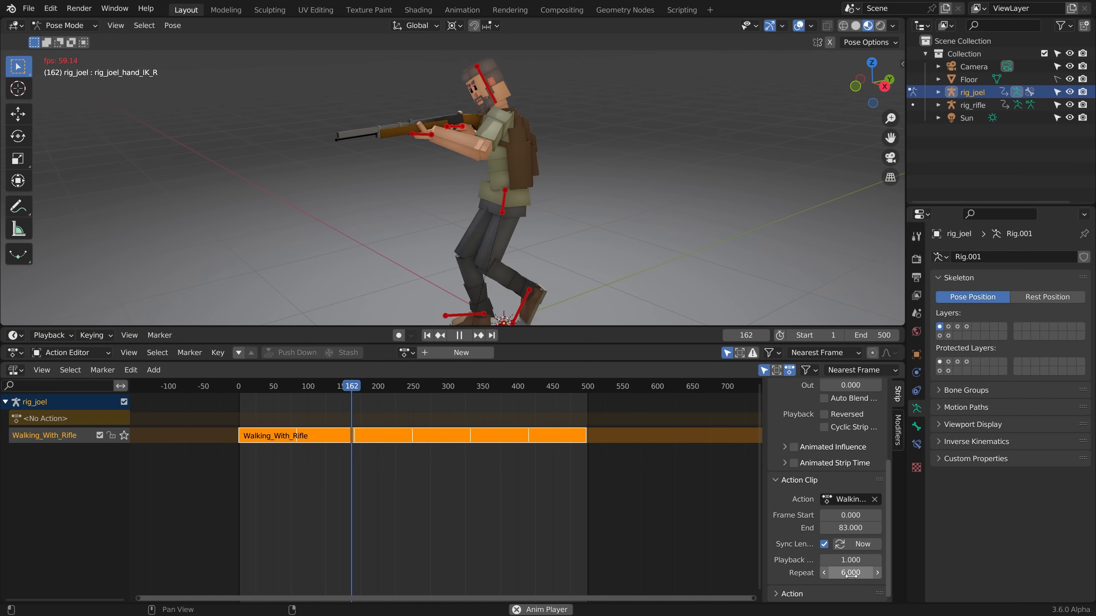
left_click(824, 574)
type("7")
key("Return")
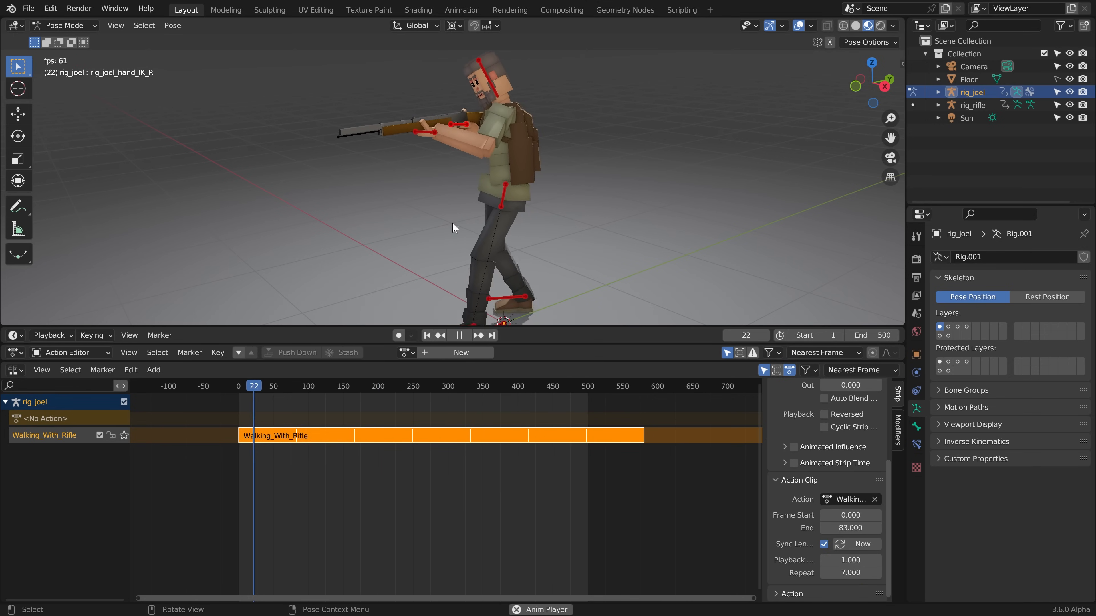
Assign the Walking_With_Rifle_Shoot action to the rig and push it down as a strip above the walking strip
left_click(337, 459)
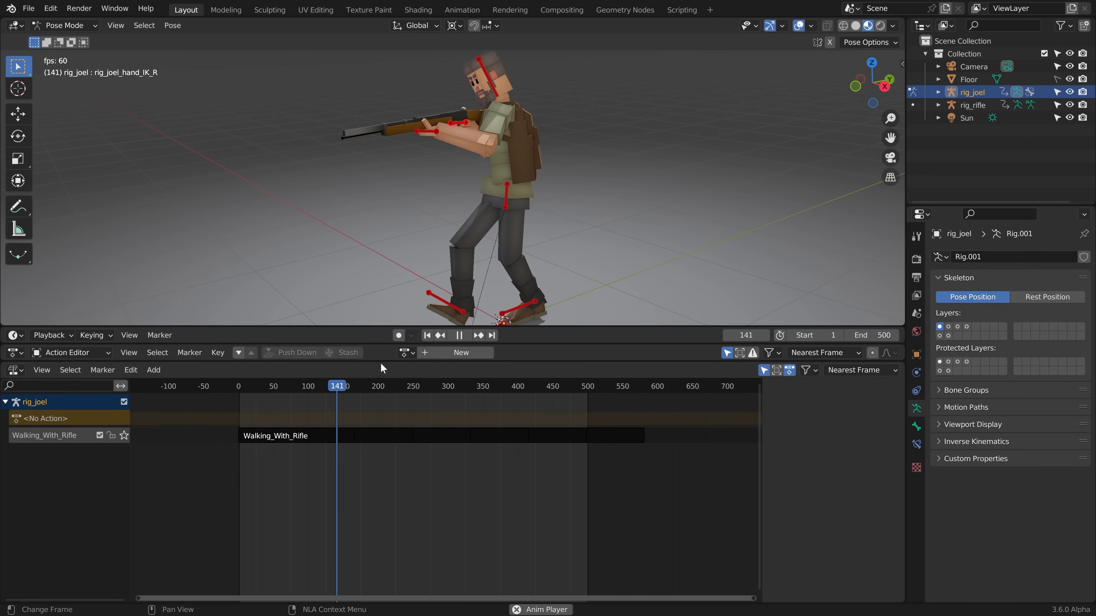
left_click(406, 353)
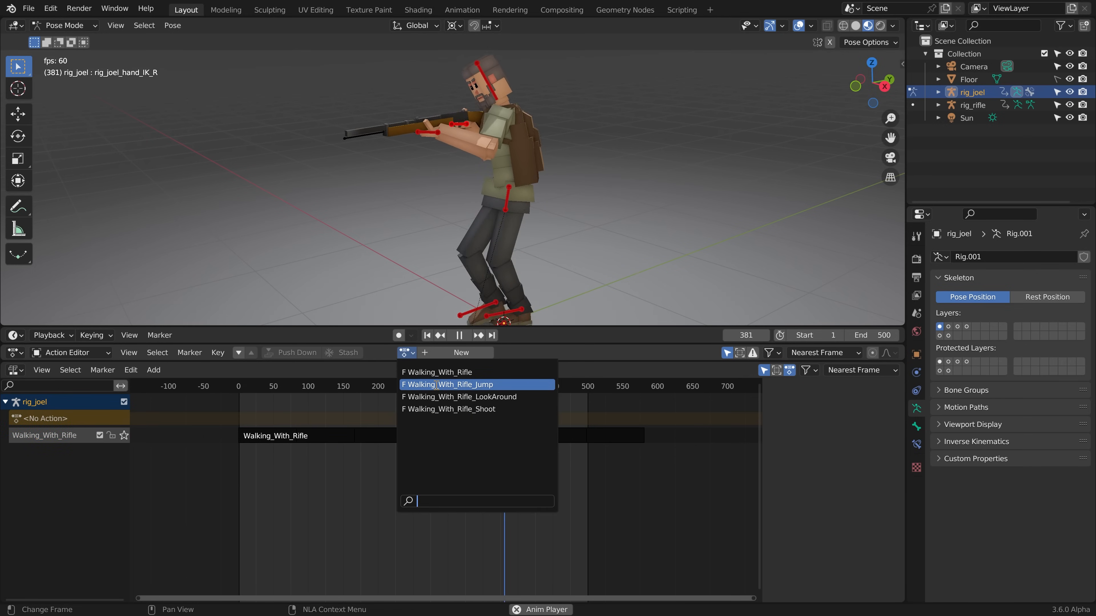
left_click(444, 415)
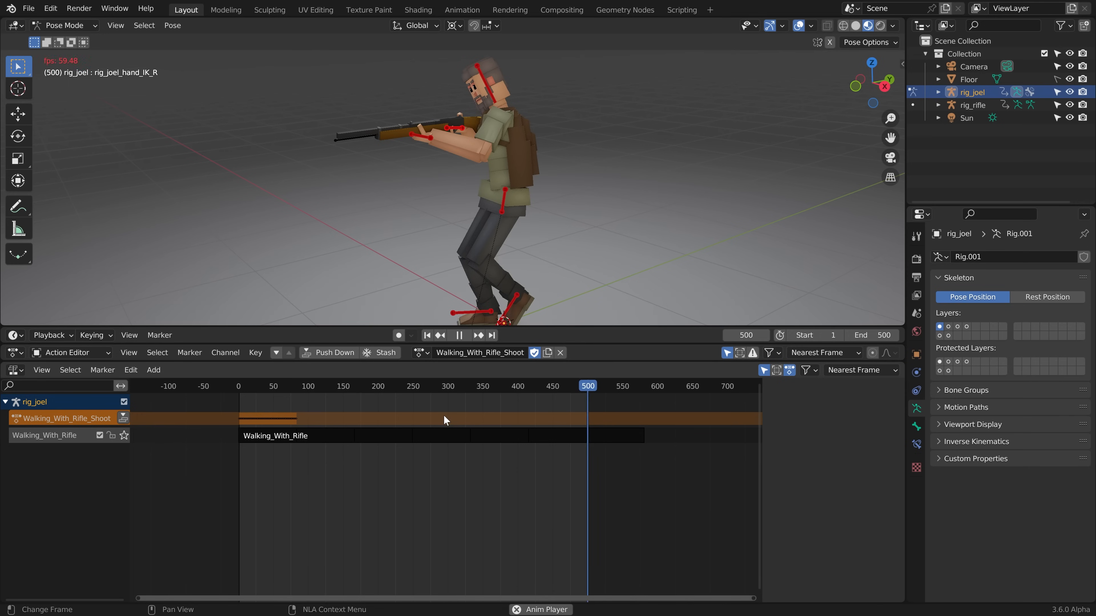
left_click(328, 352)
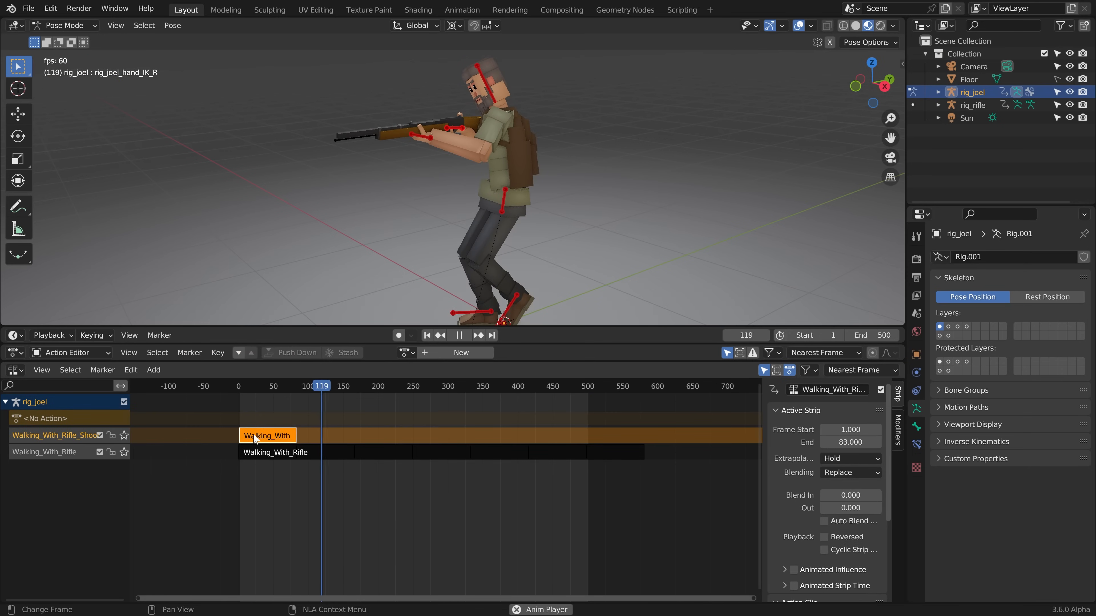
Set the Walking_With_Rifle_Shoot strip's Blend In and Blend Out to 15 frames
left_click(248, 386)
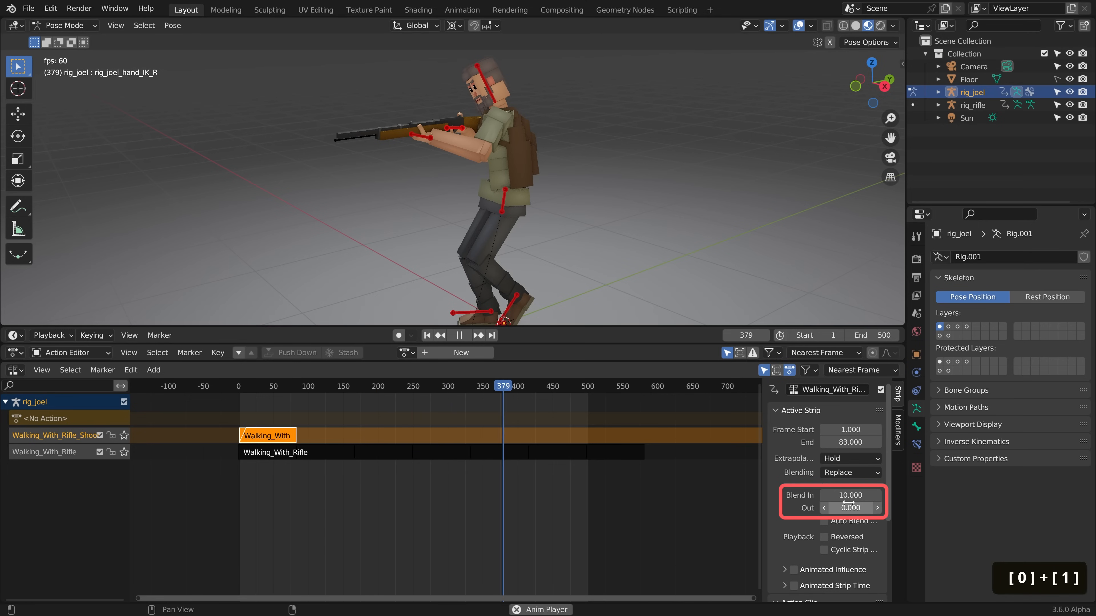
left_click(851, 508)
type("15")
key("Return")
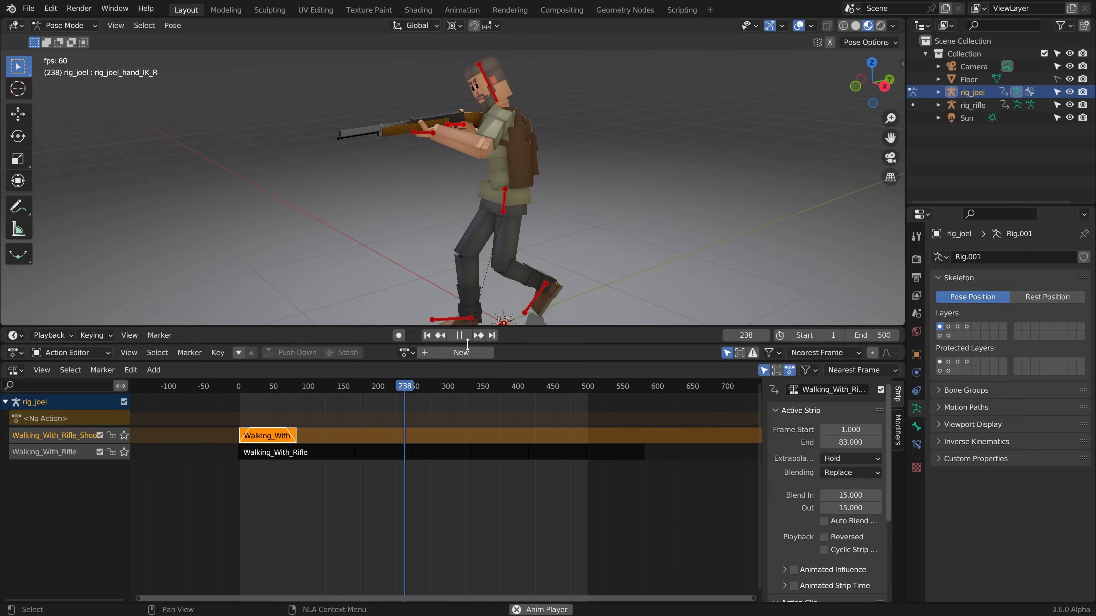
Examine how the Shoot strip blends into the walking strip below it around its final frames
key("space")
left_click(286, 387)
key("space")
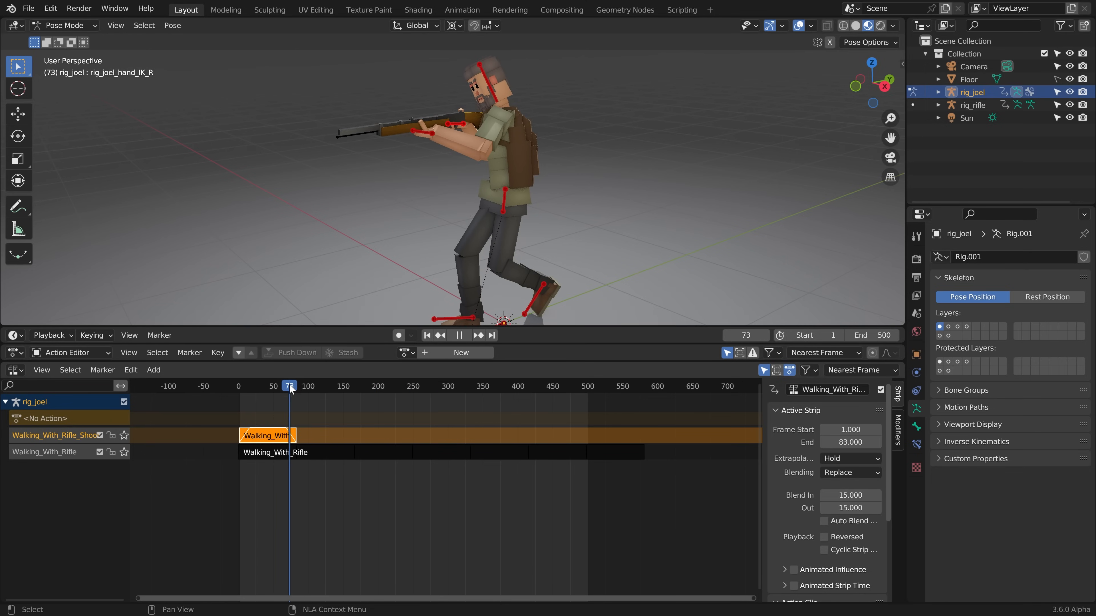
mouse_move(290, 388)
left_mouse_down()
mouse_move(308, 386)
mouse_move(294, 389)
left_mouse_up()
scroll(293, 440, "up", 7)
left_click(285, 451)
left_click(281, 435)
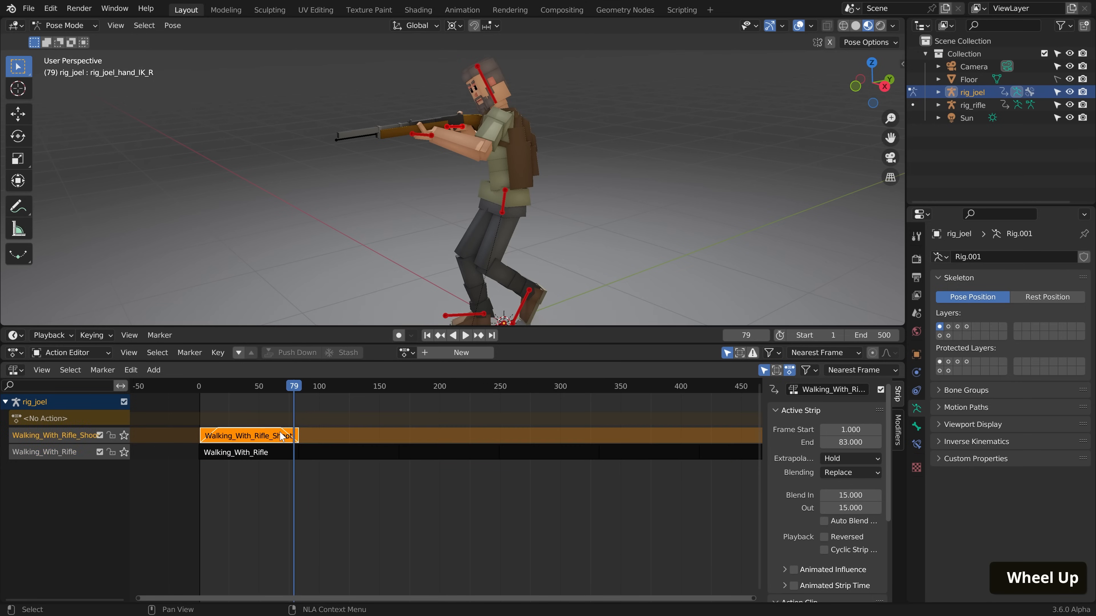
left_click(279, 453)
left_click(275, 432)
left_click(271, 456)
left_click(264, 437)
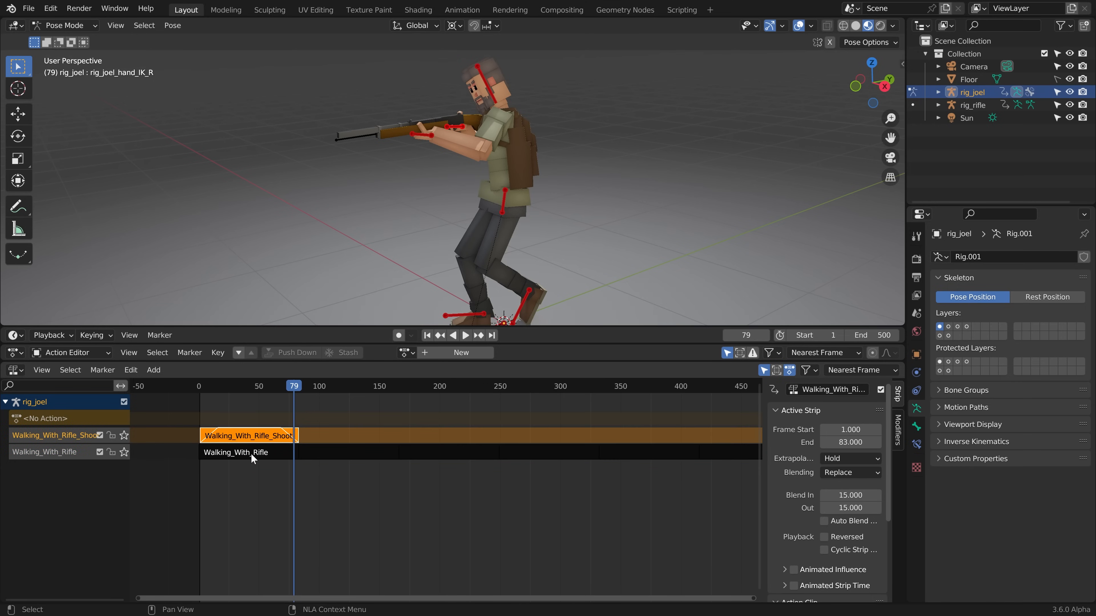
left_click(251, 454)
left_click(253, 437)
Move the Walking_With_Rifle_Shoot strip to start with the walking strip's second repetition, at about frame 83
key("g")
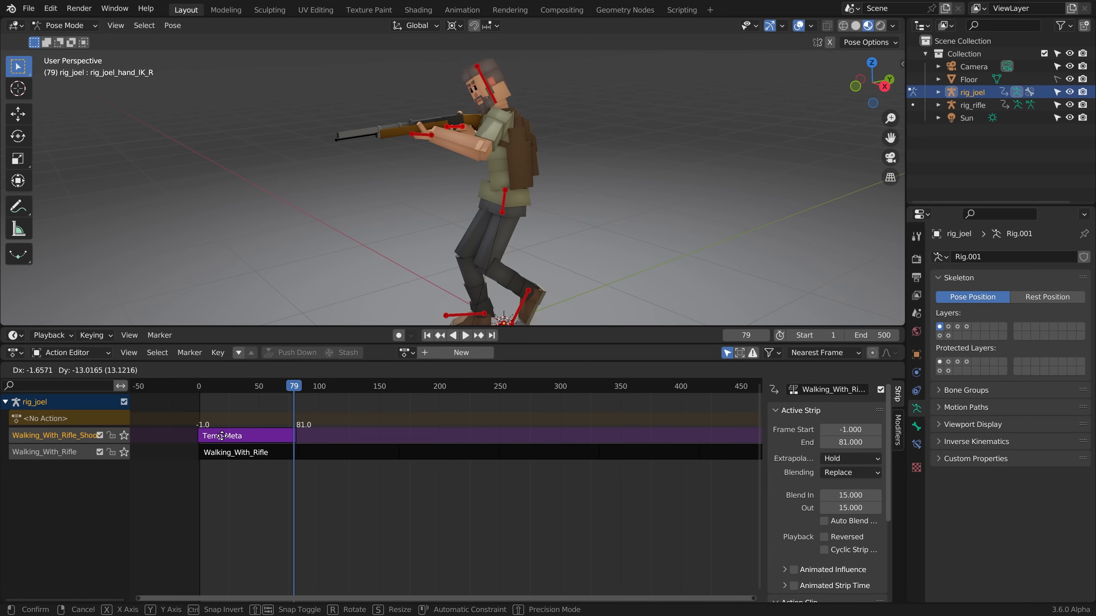
left_click(314, 438)
left_click(322, 466)
left_click(322, 458)
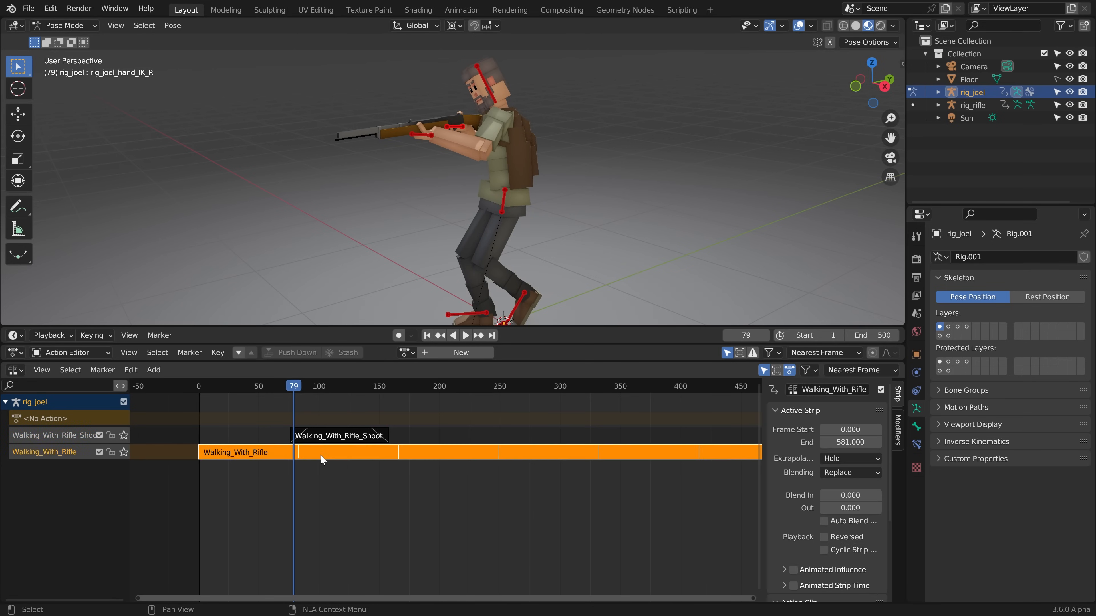
left_click_drag(330, 437, 335, 436)
Scrub and play the combined animation to check the transitions into and out of the shooting
left_click_drag(296, 384, 422, 408)
left_click(415, 423)
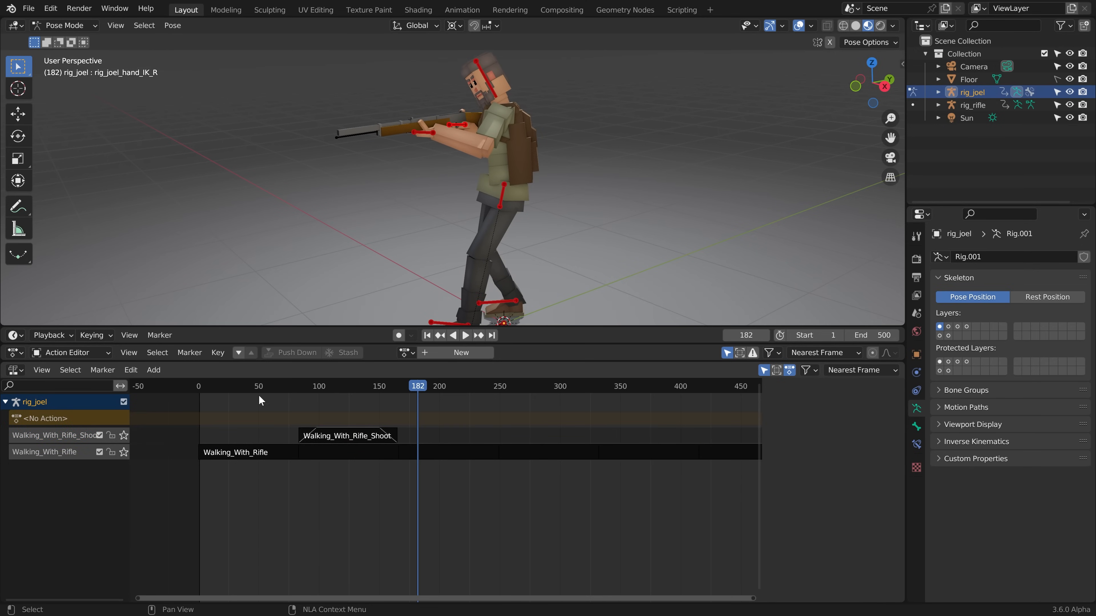
left_click_drag(215, 387, 175, 383)
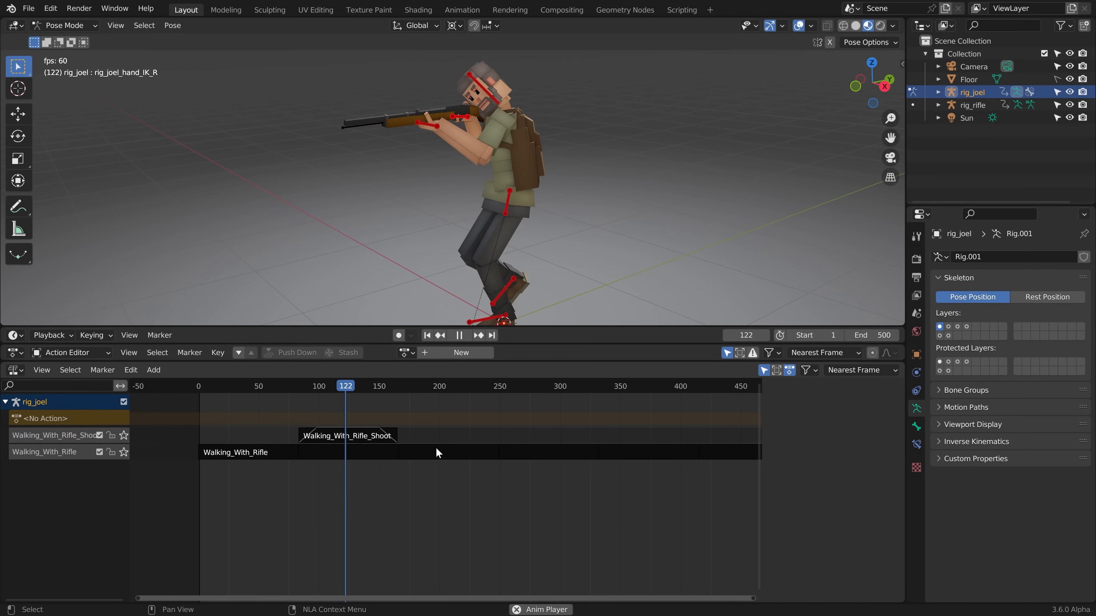
left_click(459, 336)
Push down the Walking_With_Rifle_LookAround action and move its strip onto the Shoot strip's track, starting at frame 249
left_click(406, 353)
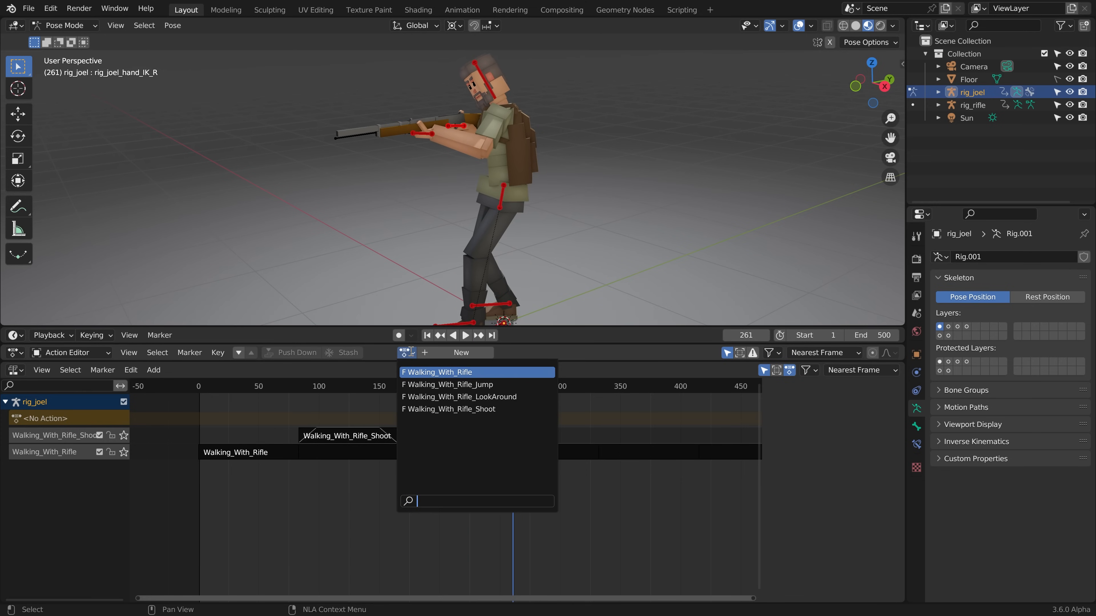
left_click(462, 396)
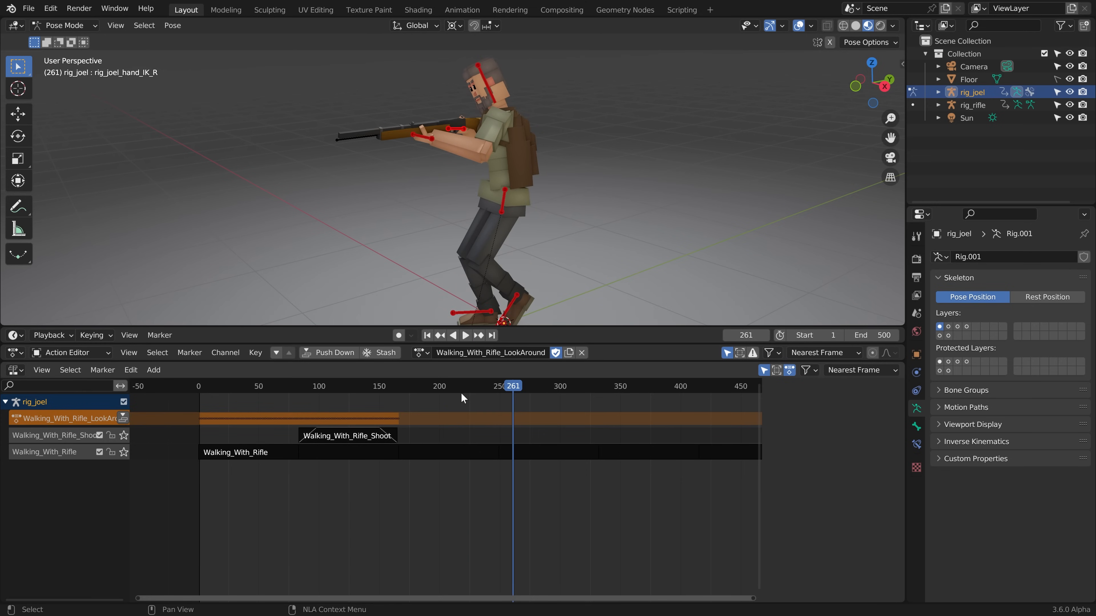
left_click(124, 418)
left_click_drag(255, 427, 493, 455)
left_click_drag(494, 454, 551, 450)
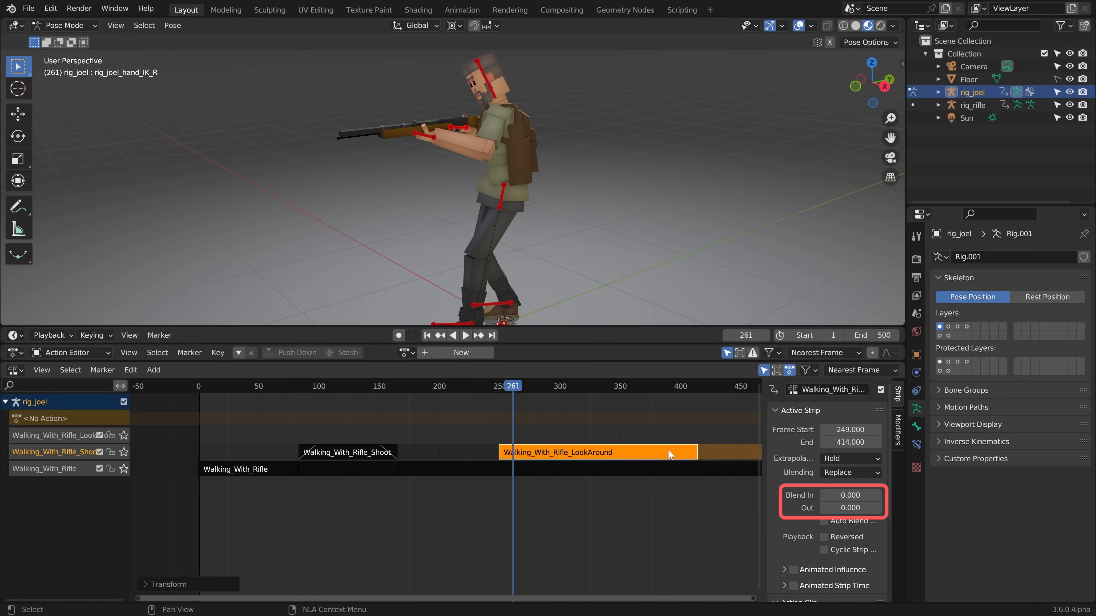
Set the LookAround strip's Blend In and Blend Out to 15 frames and play back the transition
left_click(848, 496)
type("15")
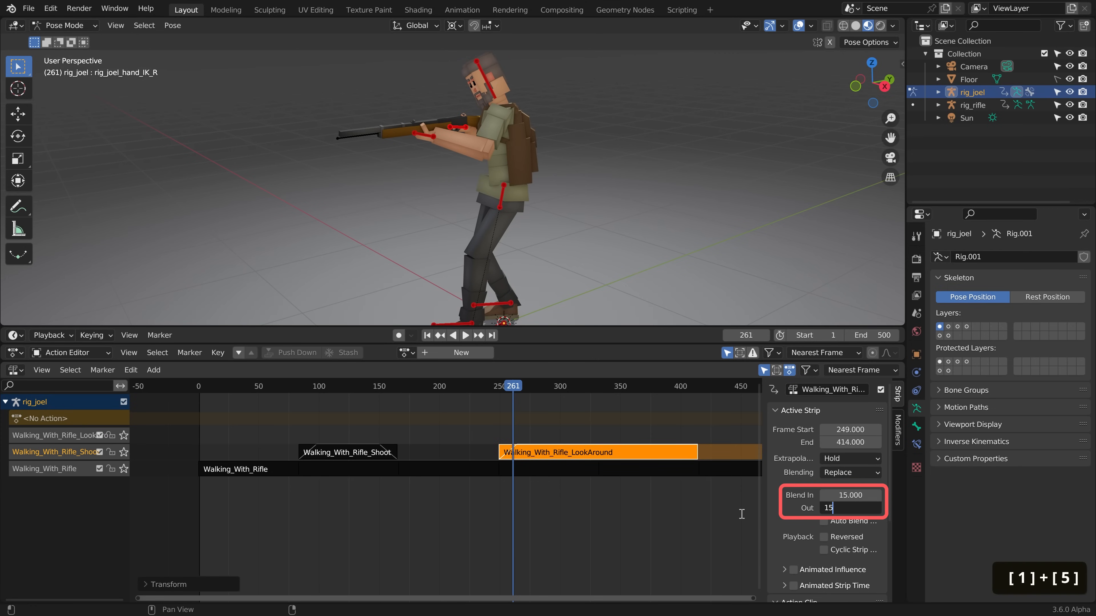
left_click(487, 386)
key("space")
left_click(462, 335)
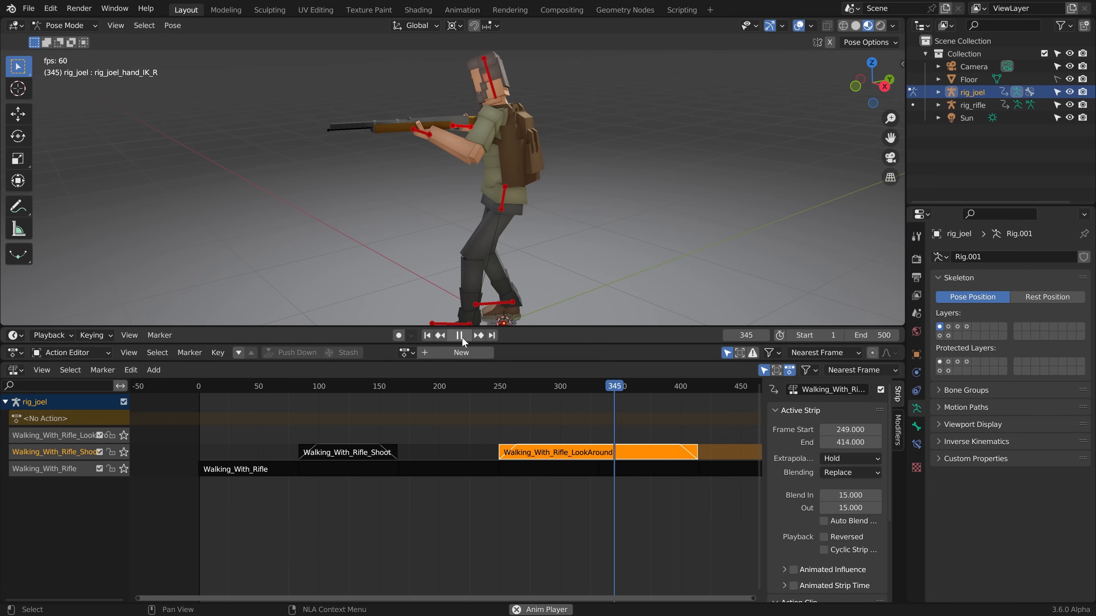
Swap the order of the Shoot and LookAround strips so LookAround starts at about frame 83 and Shoot at about frame 249
left_click_drag(350, 455, 444, 433)
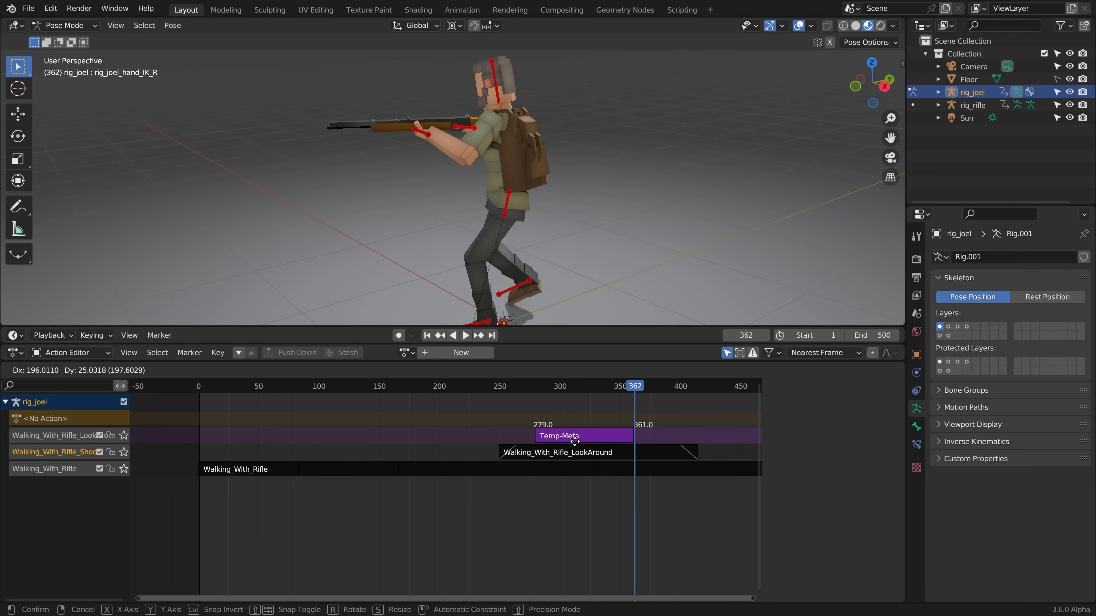
left_click_drag(575, 441, 489, 452)
left_click(344, 416)
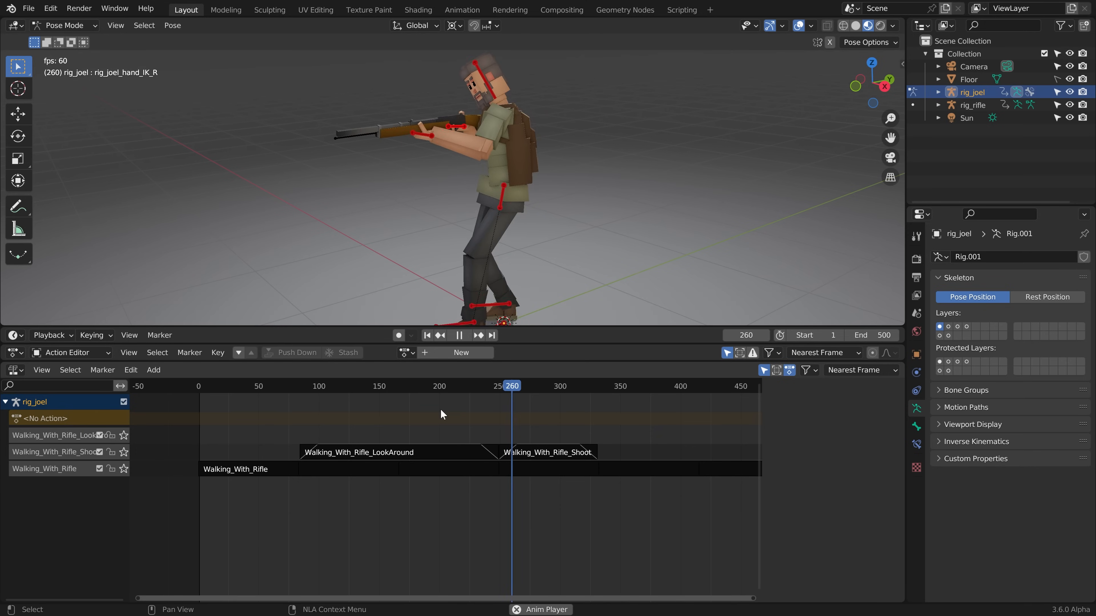
left_click(459, 335)
Push down the Walking_With_Rifle_Jump action and move its strip directly behind the Shoot strip, starting at frame 331
middle_click_drag(563, 475, 475, 482)
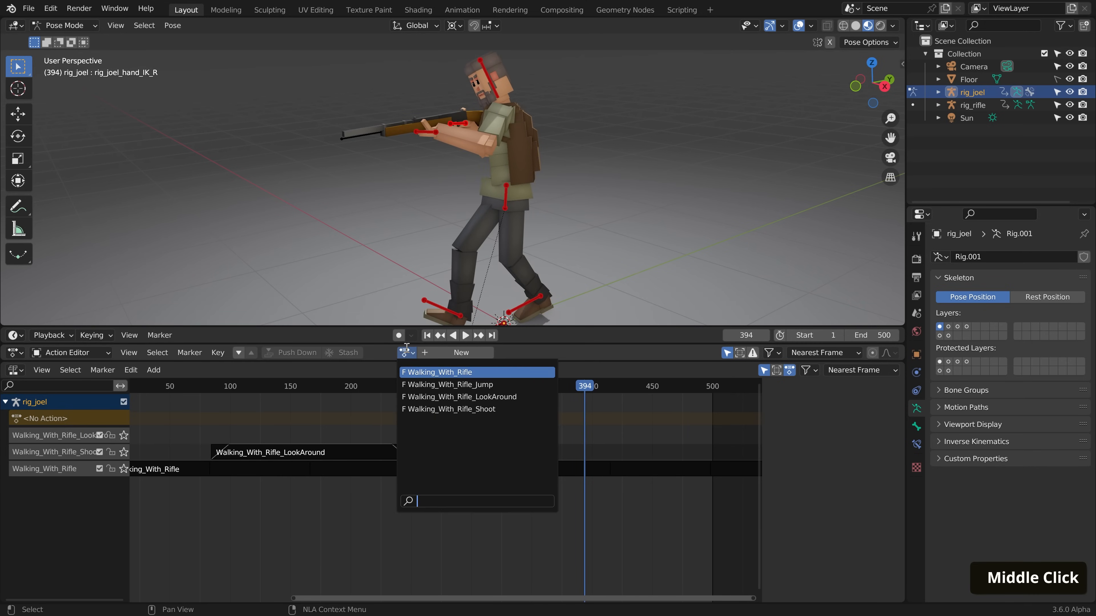
left_click(425, 384)
left_click(123, 421)
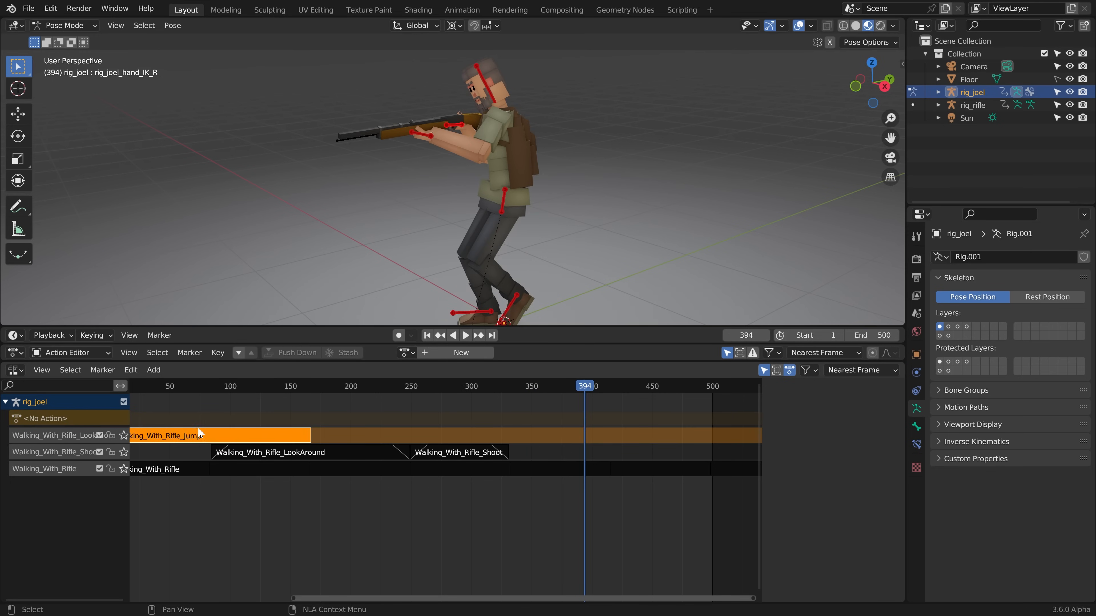
left_click_drag(204, 435, 578, 451)
Set the Jump strip's Blend In and Blend Out to 15 frames and play back the transition
key("n")
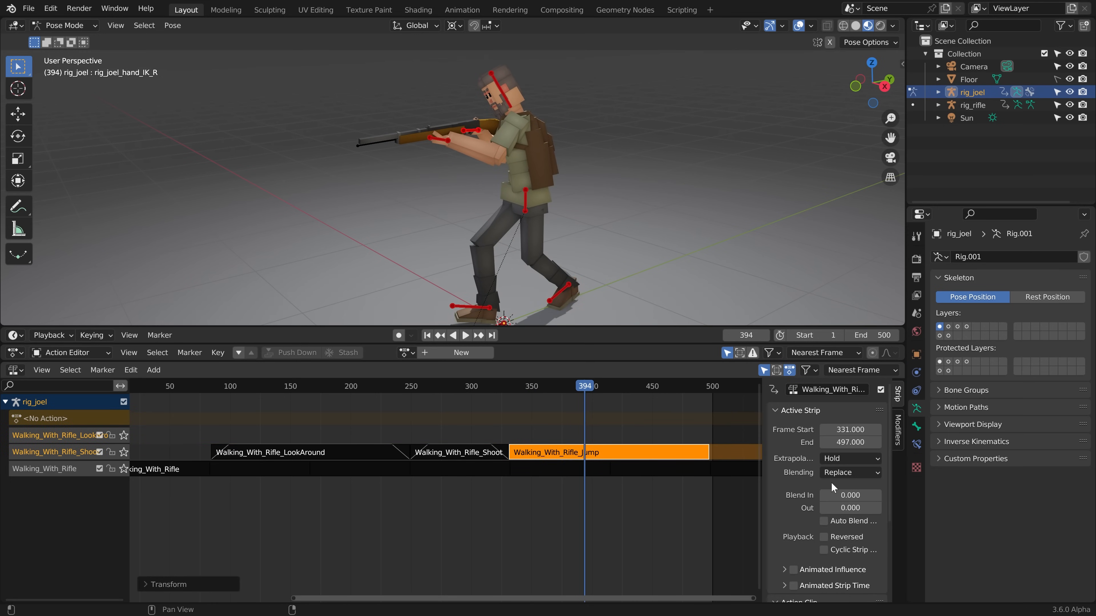
left_click(832, 492)
type("15")
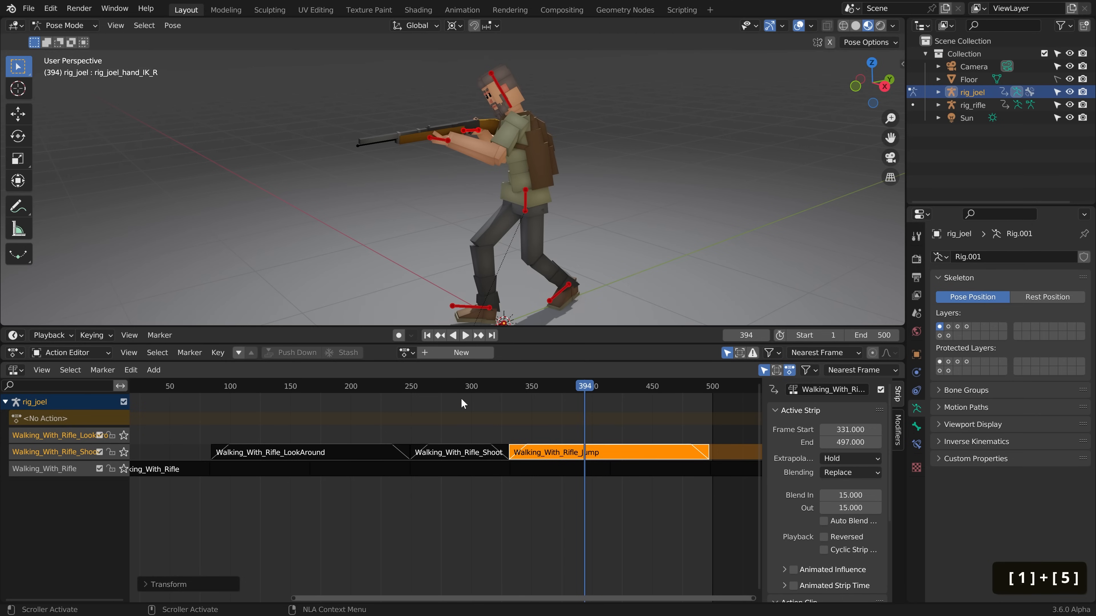
key("space")
left_click(458, 386)
left_click(466, 335)
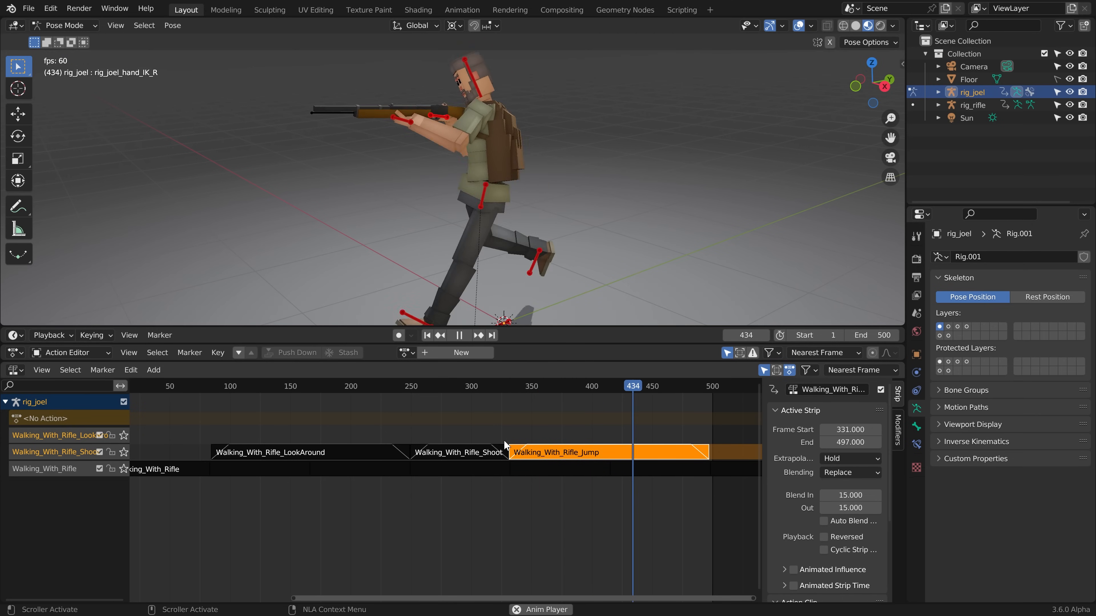
Add a Bezier curve at the scene origin as the character's walking path
scroll(473, 246, "down", 1)
key("a")
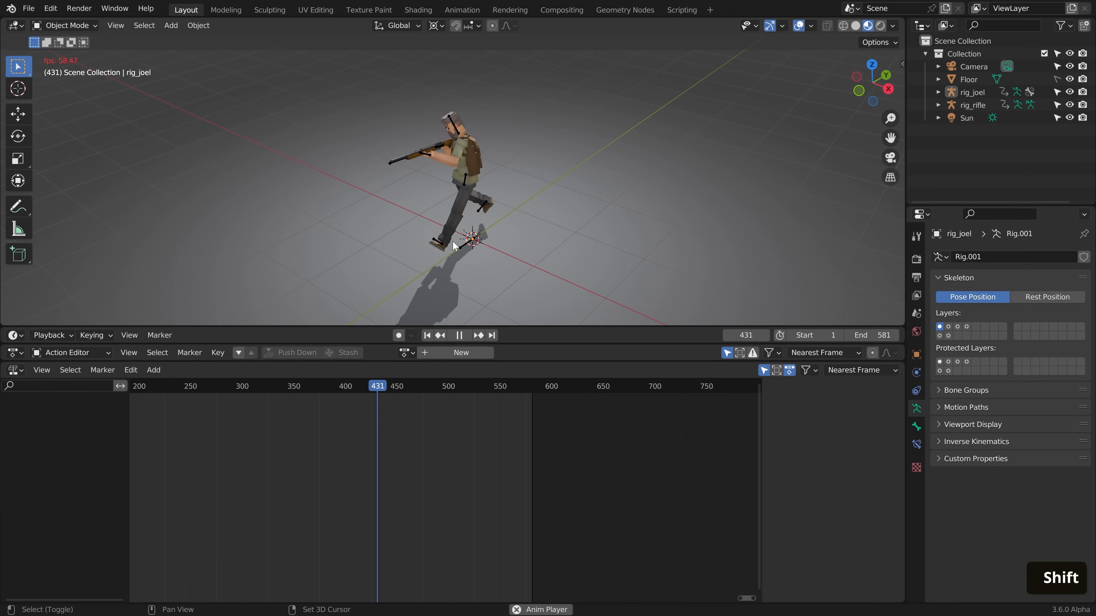
middle_click_drag(454, 246, 418, 221, "shift")
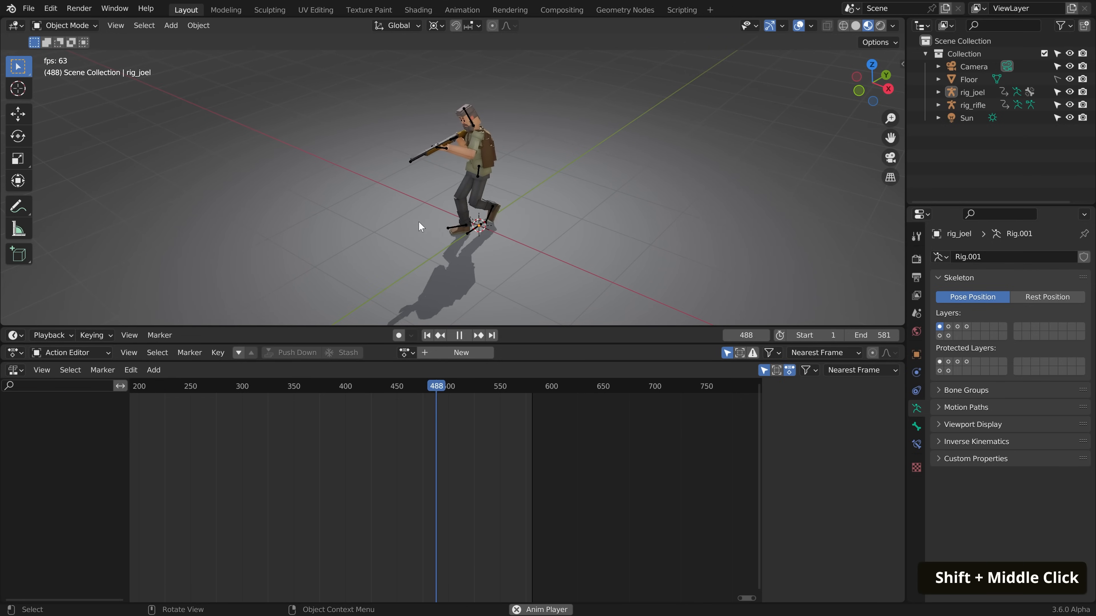
key("shift+a")
mouse_move(358, 233)
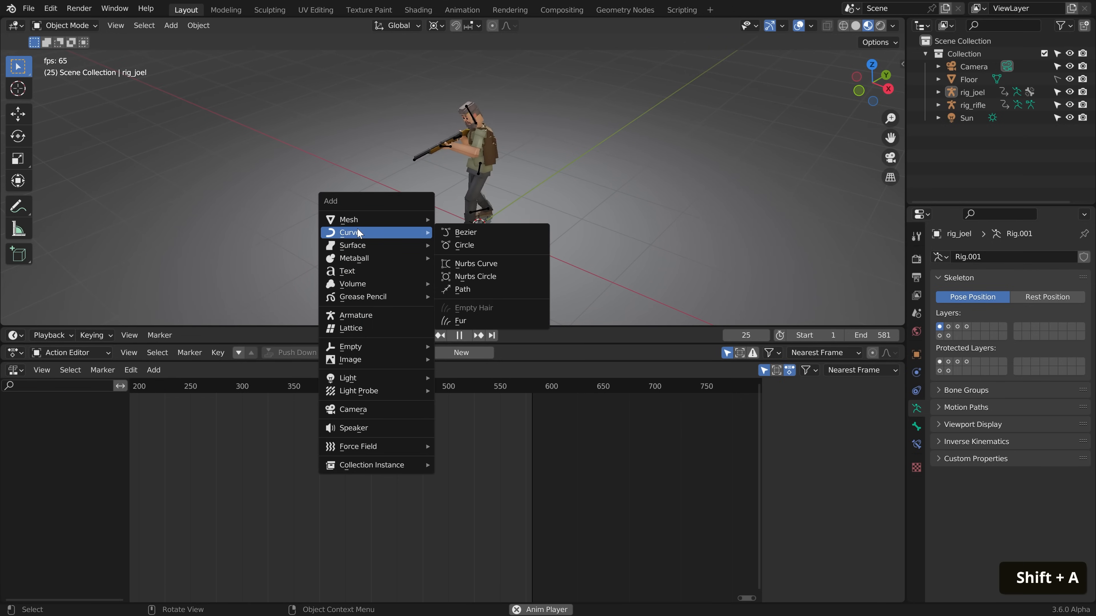
left_click(478, 233)
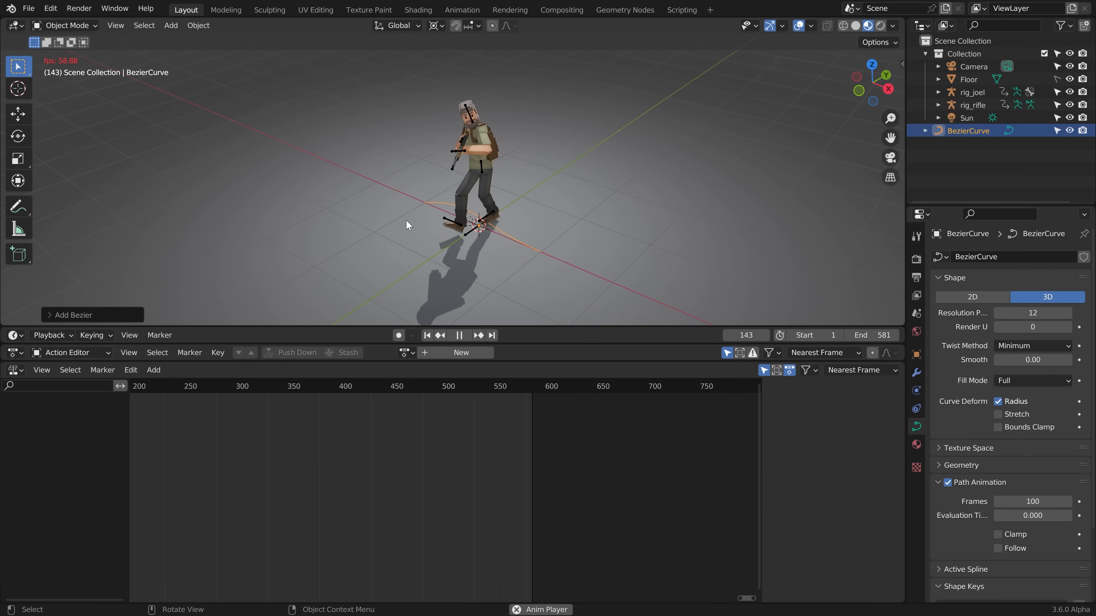
Extrude the Bezier curve's end point into a wide arc, rotating its handles about Z and scaling them up
key("Tab")
left_click(543, 254)
key("e")
middle_click_drag(544, 258, 589, 240)
left_click(662, 180)
key("r")
key("z")
left_click(692, 123)
key("s")
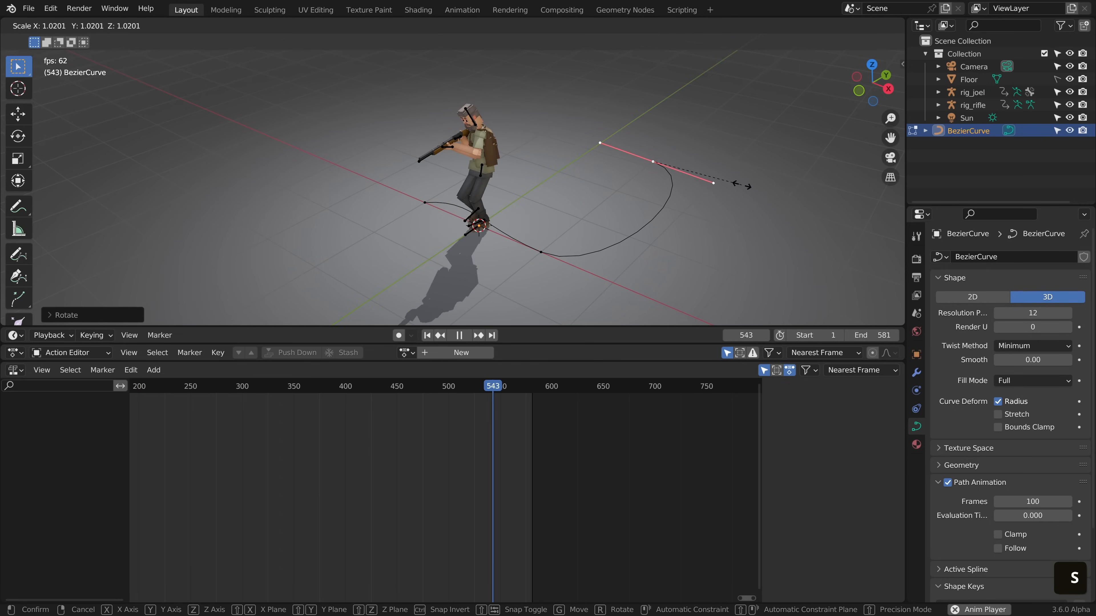
left_click(812, 220)
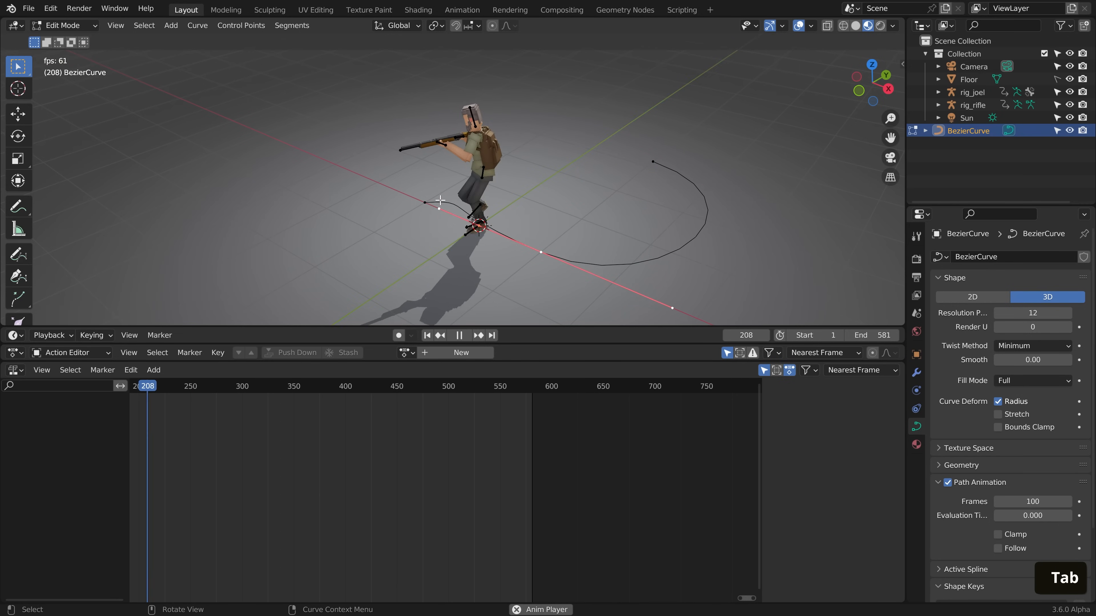
Scale up the middle control point's handles and move the curve's start point farther out along the path
key("s")
left_click(587, 215)
key("g")
left_click(506, 186)
middle_click_drag(587, 216, 474, 200)
key("g")
left_click(454, 209)
key("Tab")
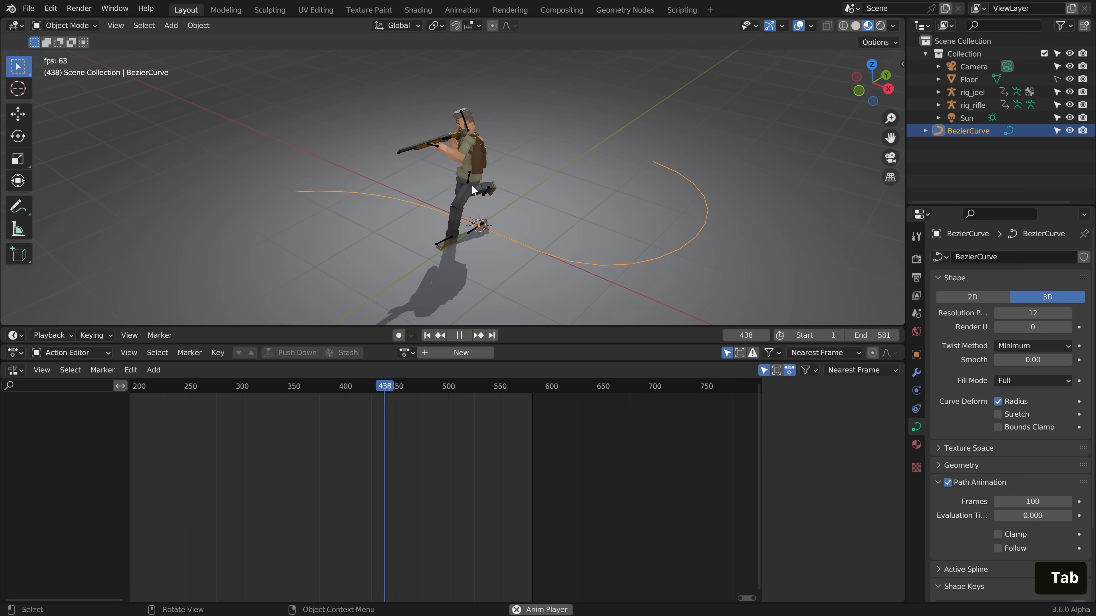
Parent rig_joel to the BezierCurve with a Path Constraint
left_click(966, 91)
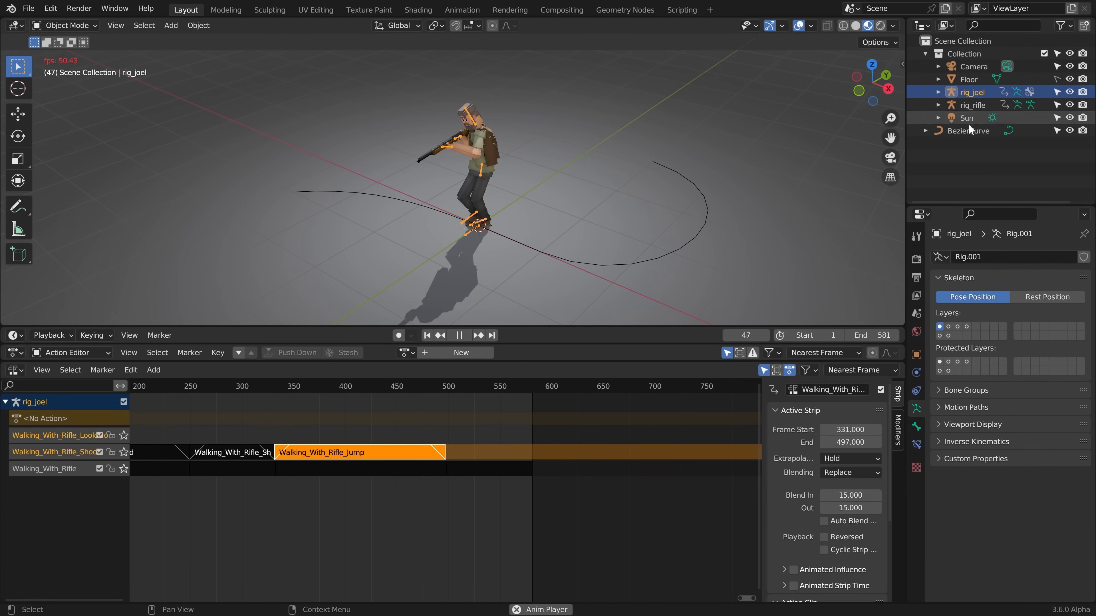
left_click(968, 132, "ctrl")
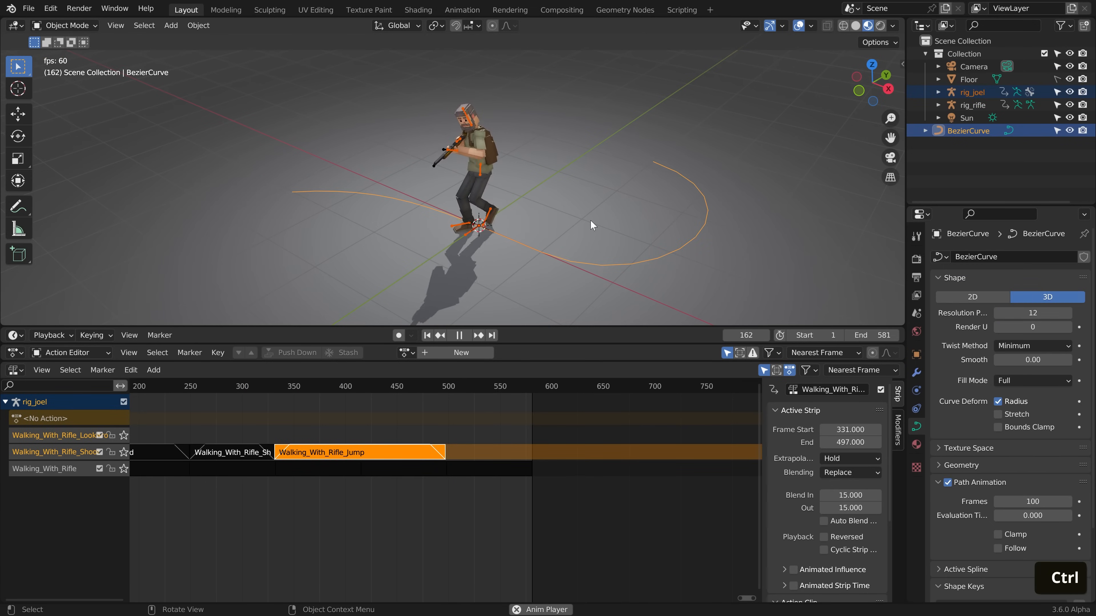
key("ctrl+p")
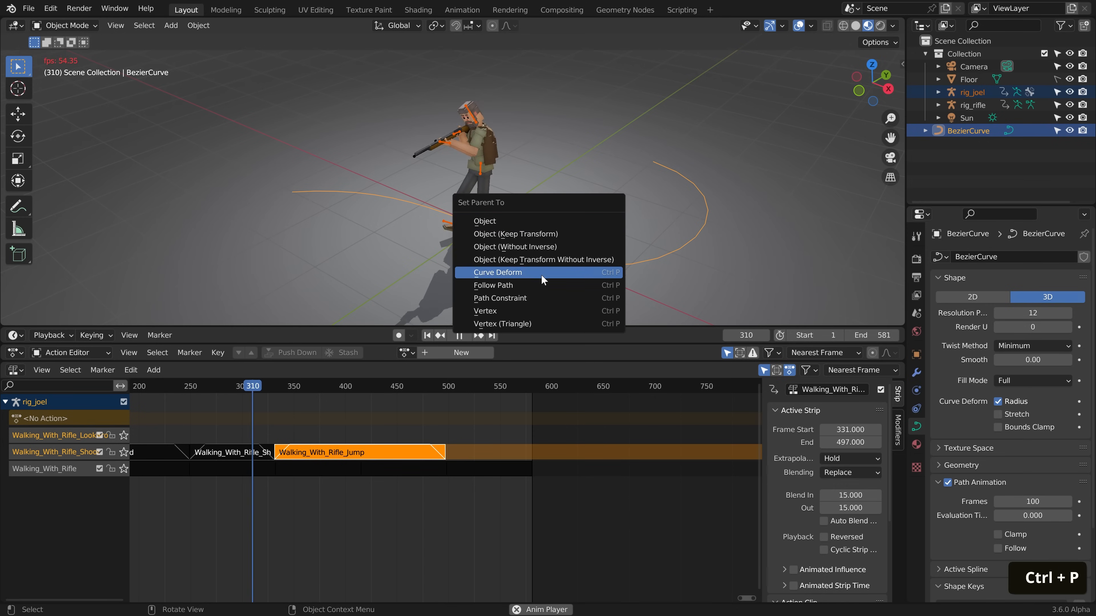
left_click(535, 300)
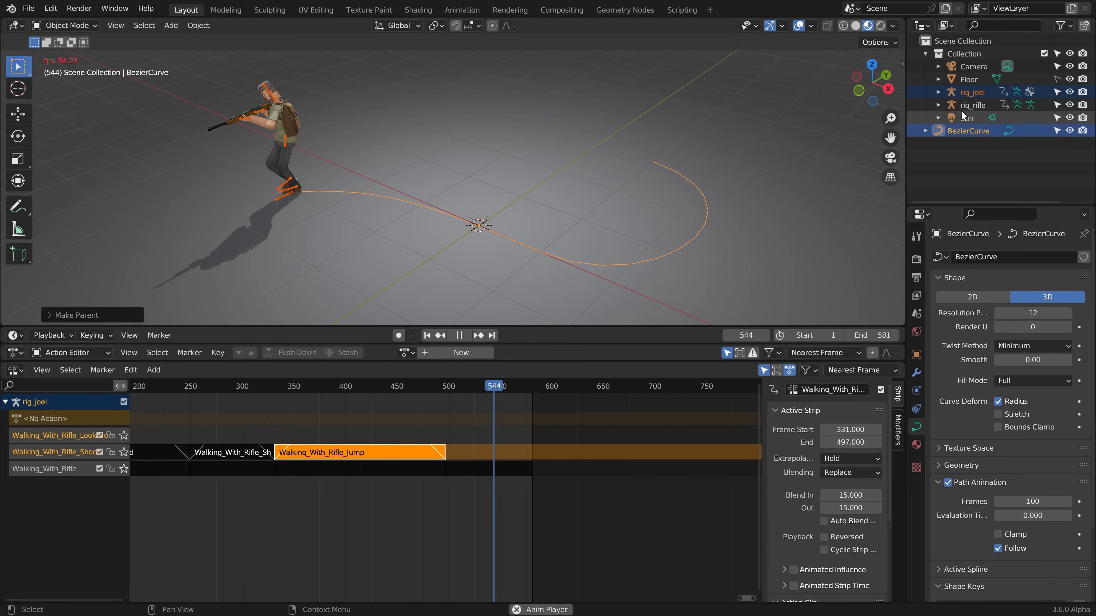
Animate the path in rig_joel's AutoPath constraint and enable Follow Curve
left_click(974, 93)
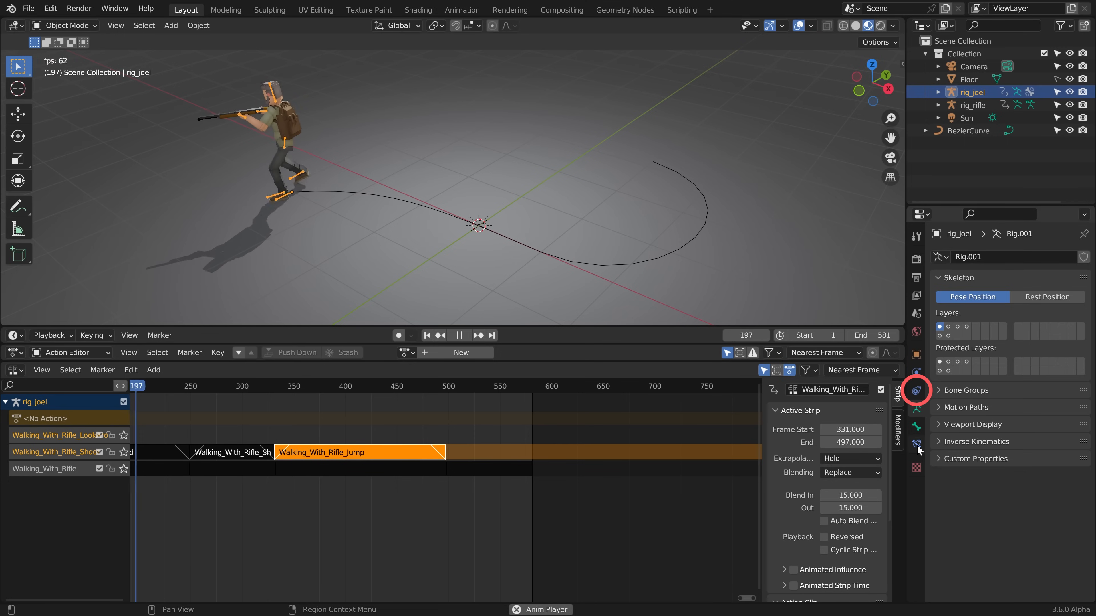
left_click(916, 391)
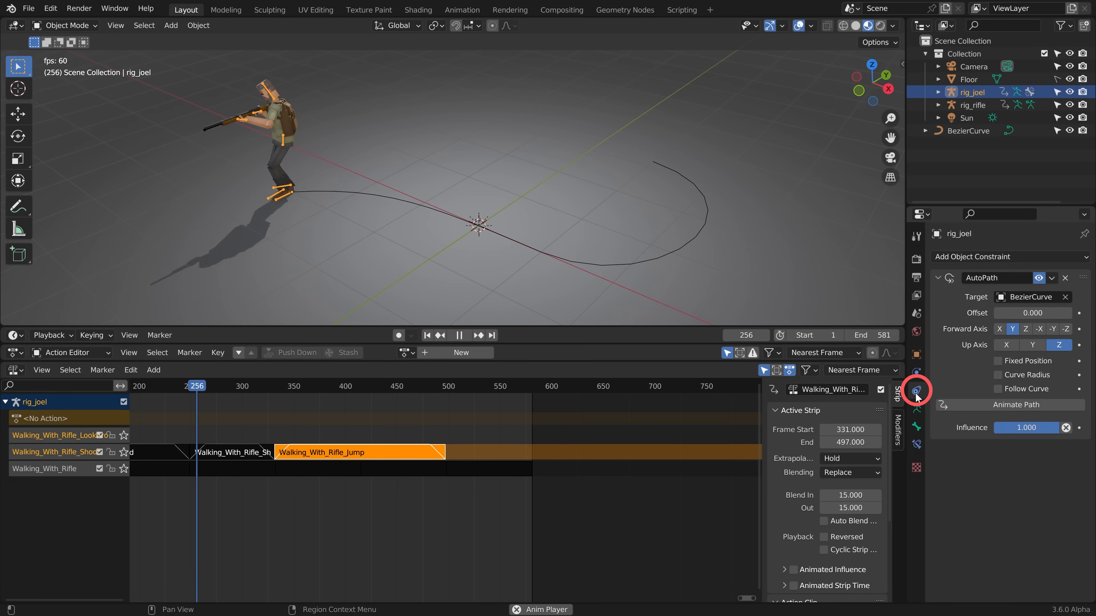
left_click(975, 406)
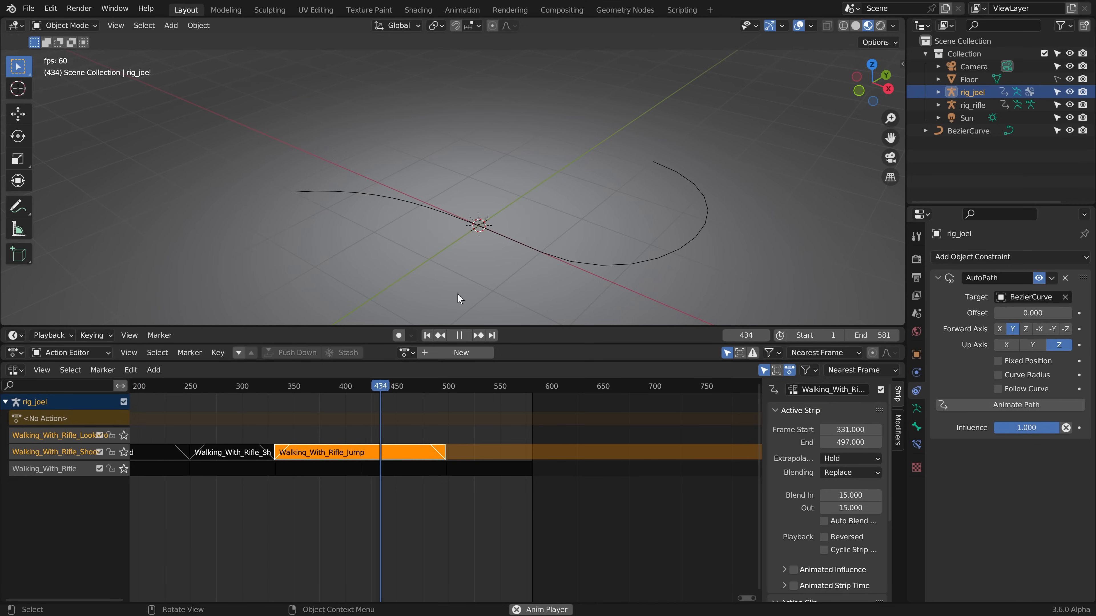
left_click(1004, 390)
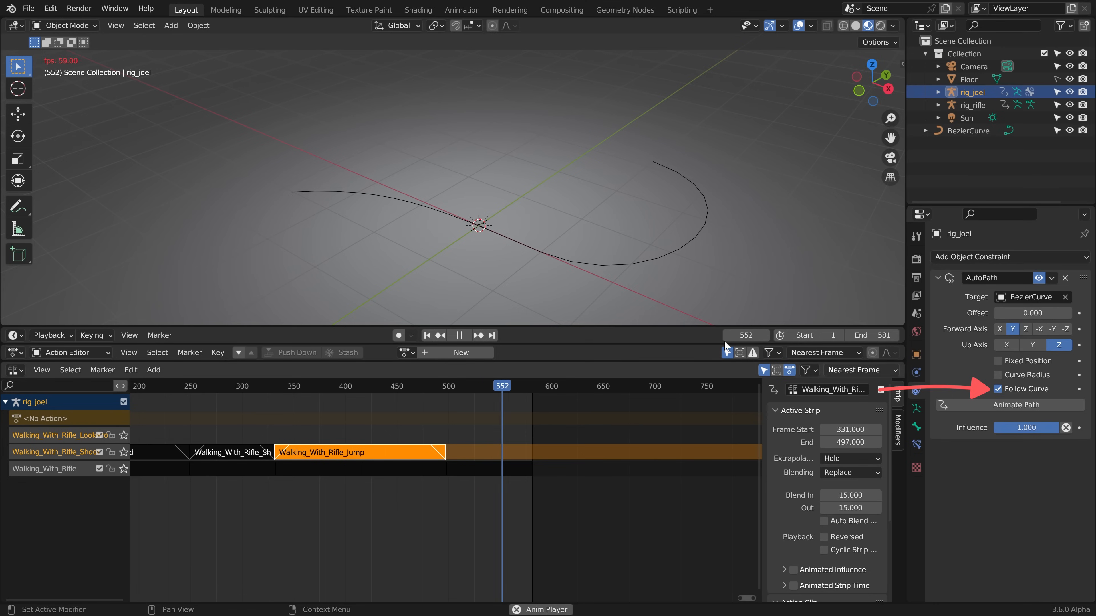
scroll(425, 240, "down", 5)
scroll(425, 239, "up", 2)
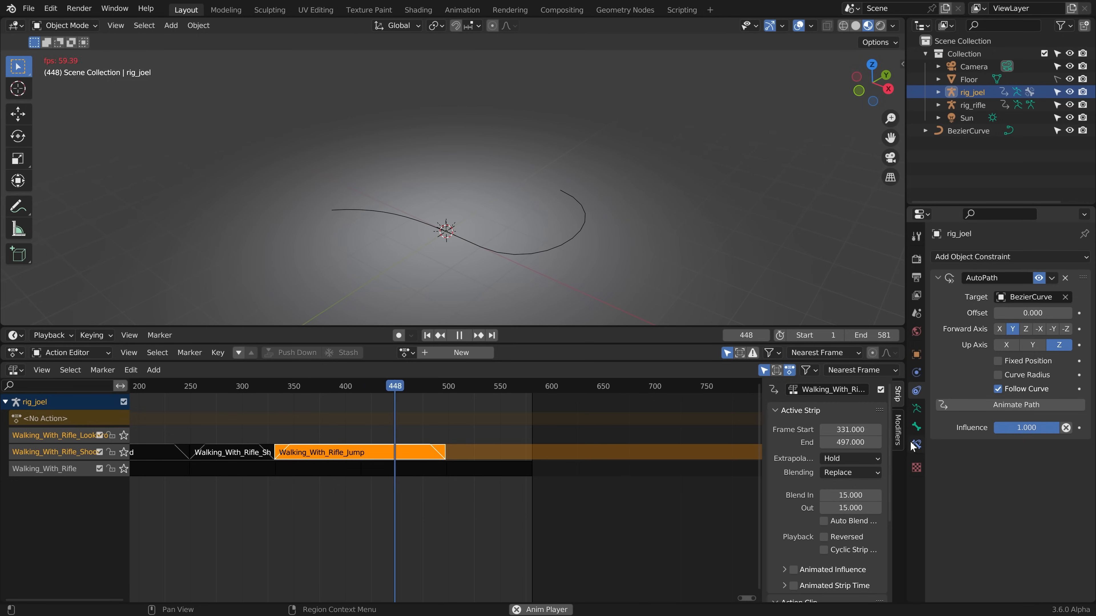
Set the BezierCurve's path animation length to 581 frames
left_click(966, 130)
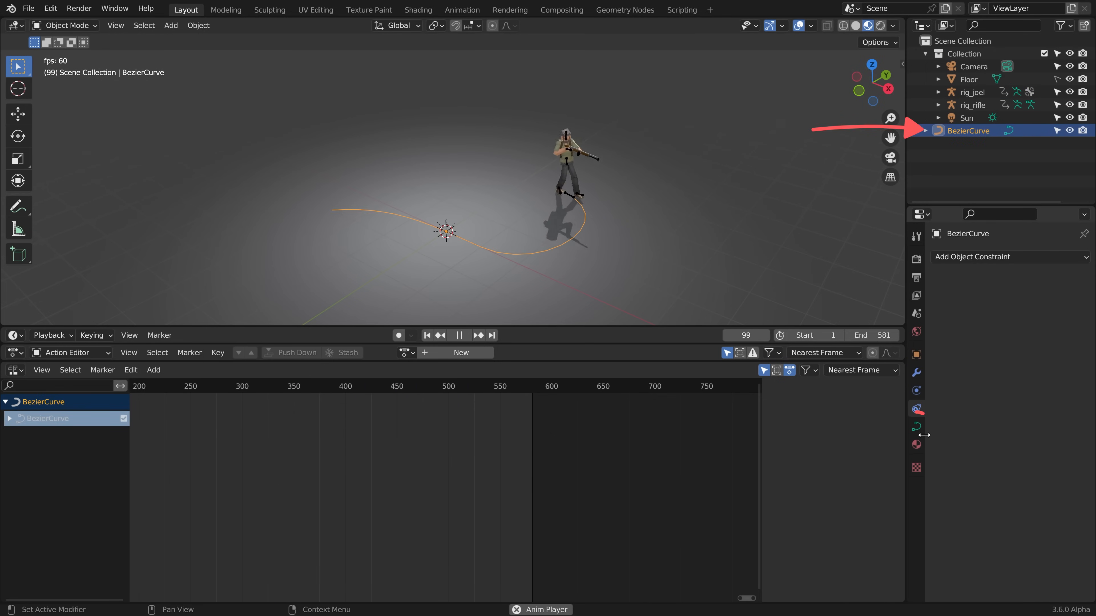
left_click(916, 426)
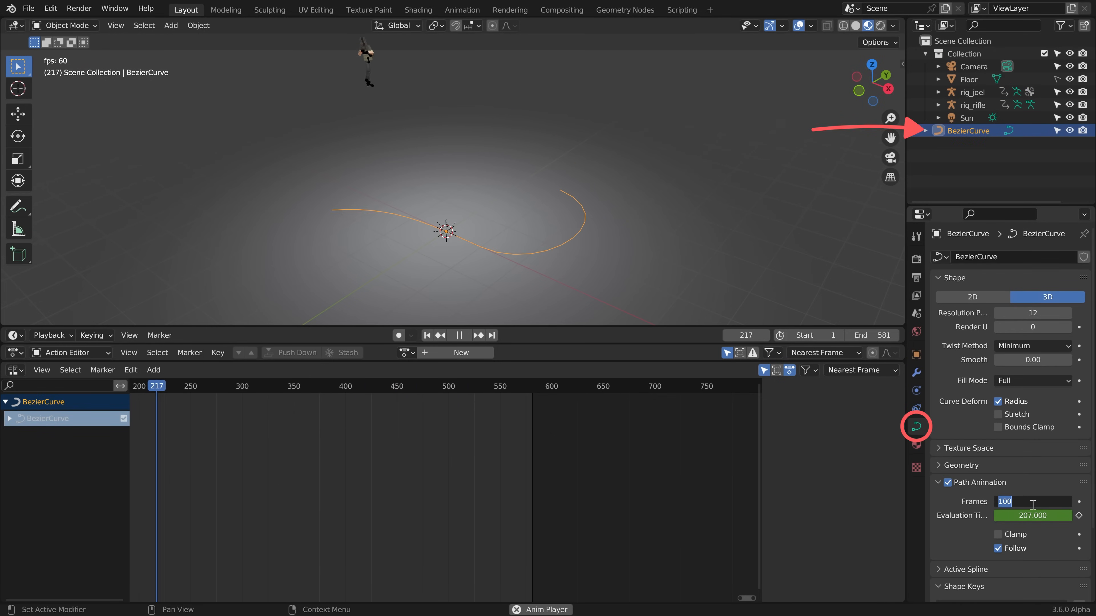
type("581")
key("Return")
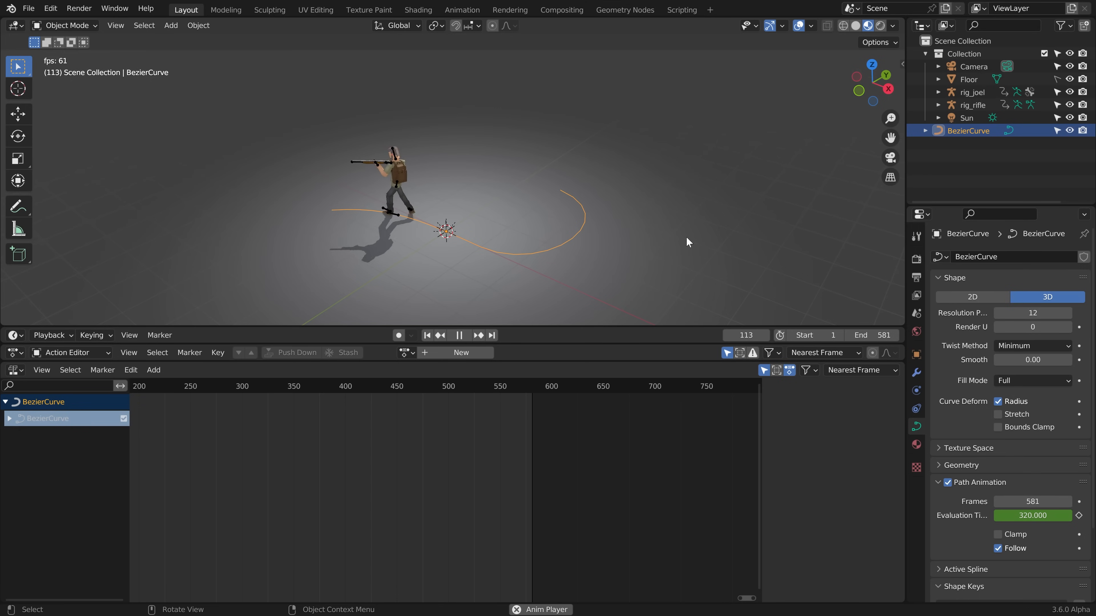
Set the Forward Axis of rig_joel's AutoPath constraint to -Y
left_click(971, 93)
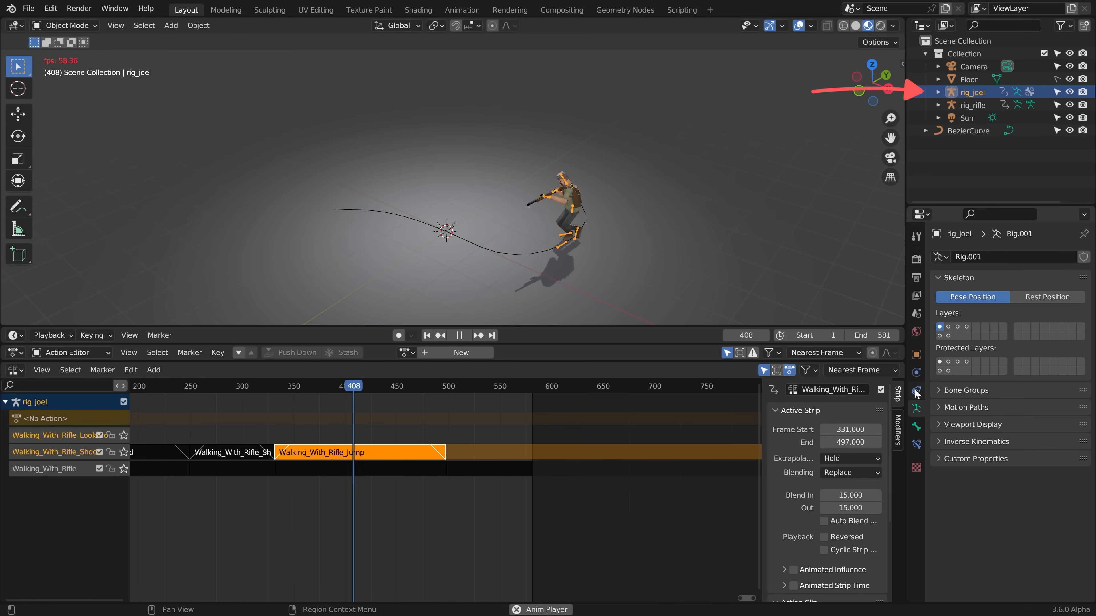
left_click(917, 390)
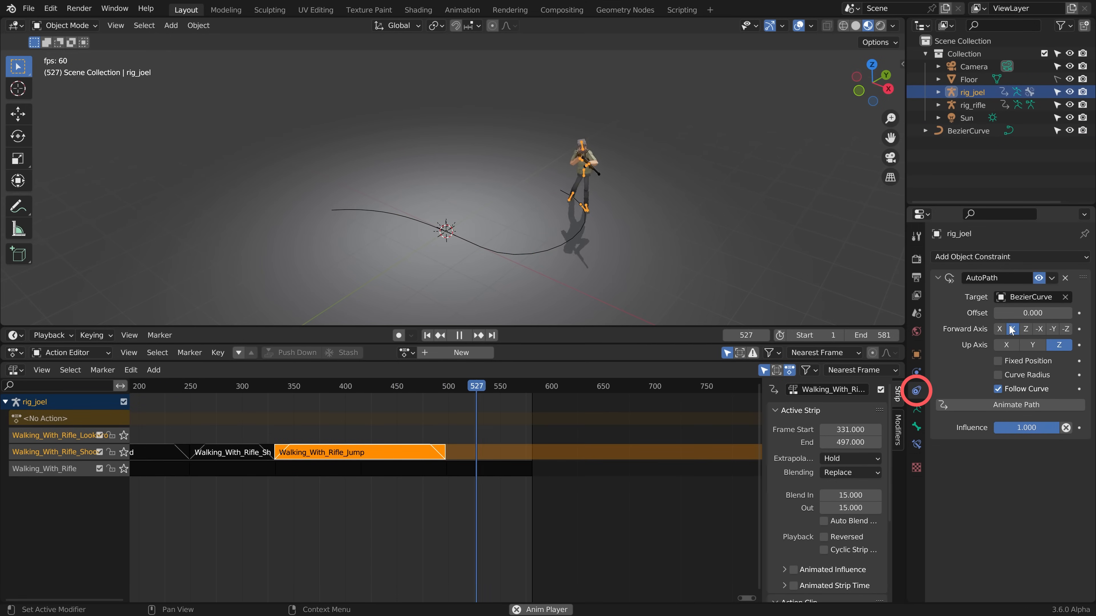
left_click(1051, 331)
left_click(567, 233)
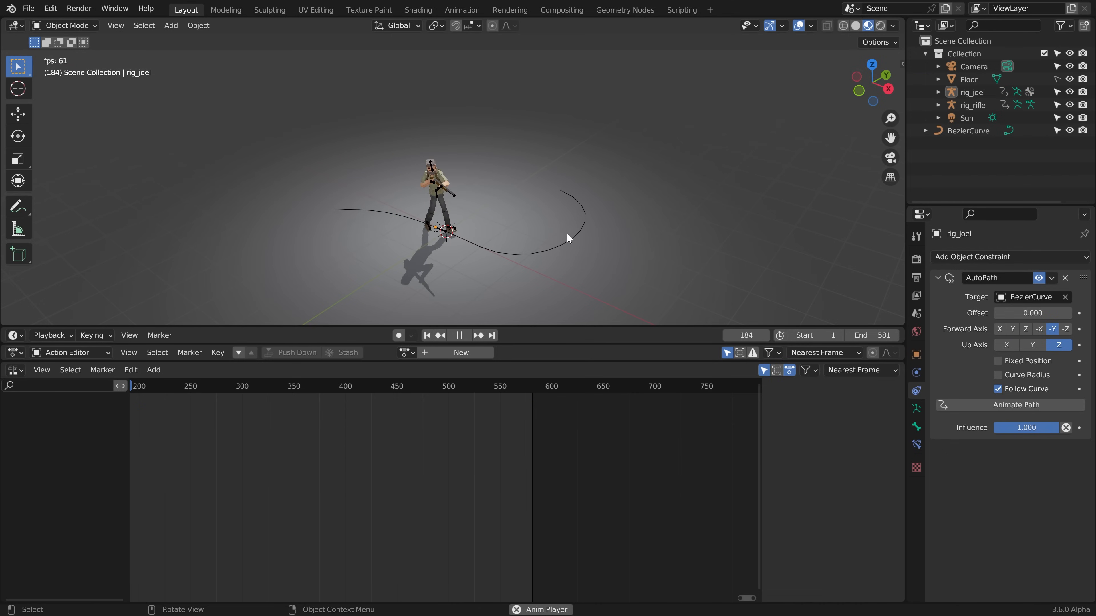
Move the BezierCurve's end control point along the X and Y axes to extend the path
left_click(568, 237)
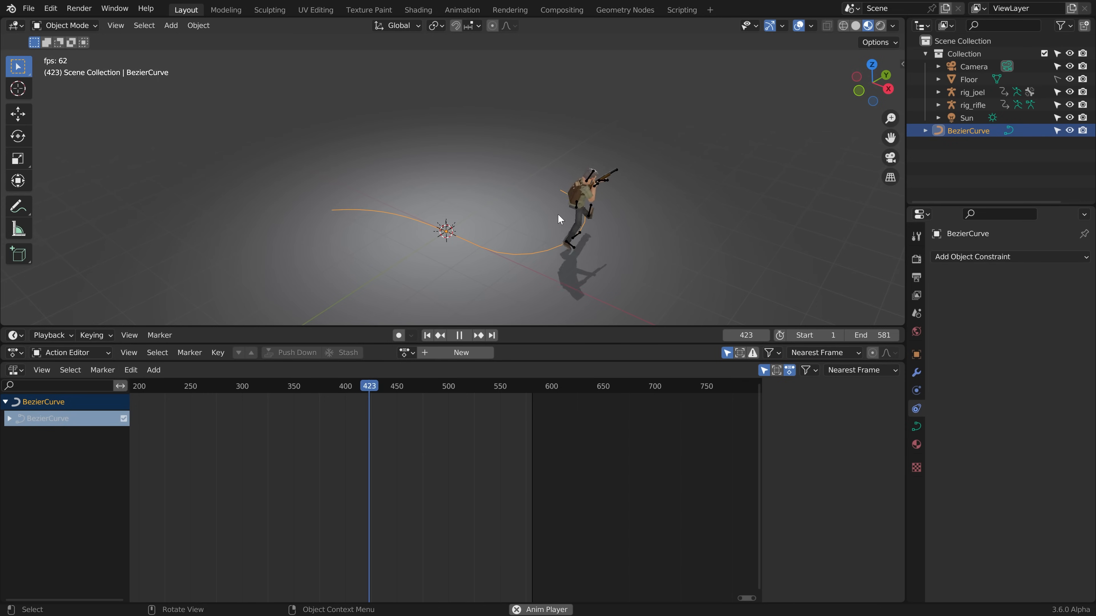
key("Tab")
key("g")
key("x")
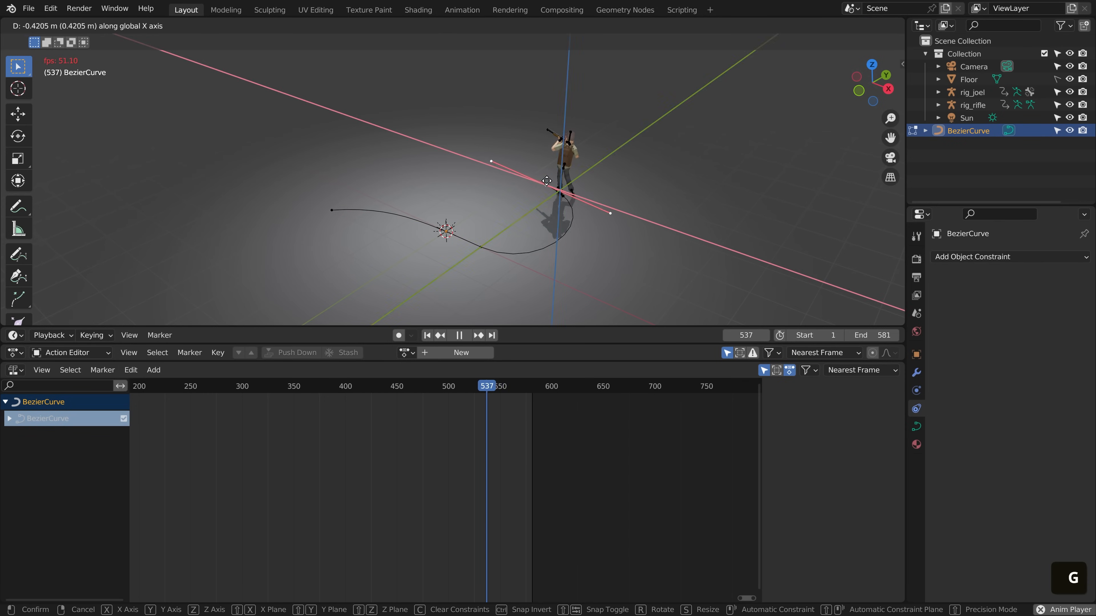
left_click(526, 174)
key("g")
key("y")
left_click(604, 166)
key("g")
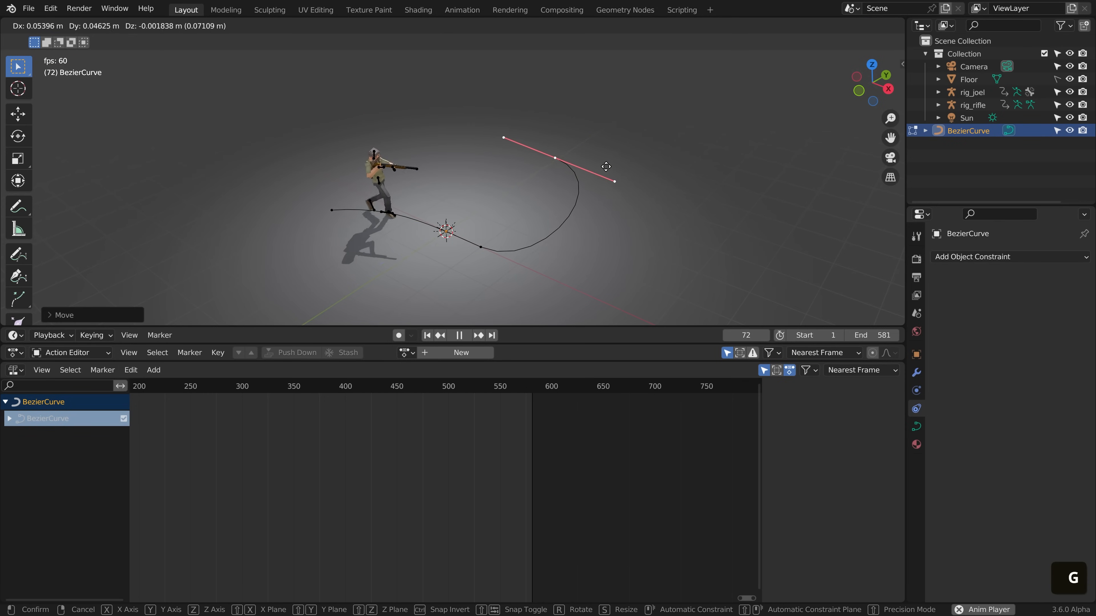
key("y")
Rotate the handles of the curve's end point and middle control point about Z to smooth the path's bends
key("r")
key("z")
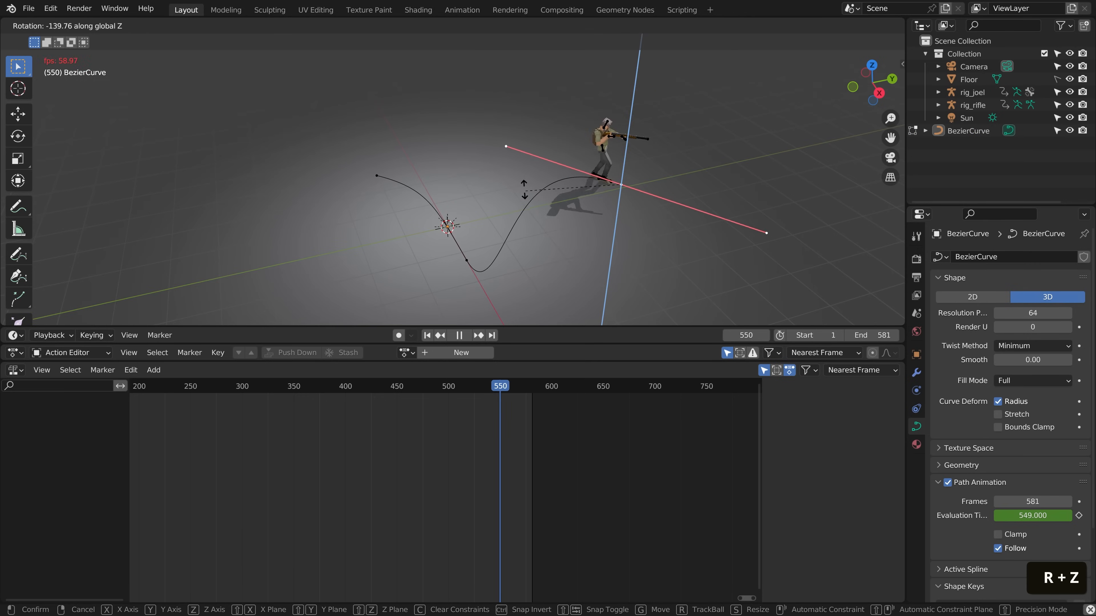
left_click(466, 255)
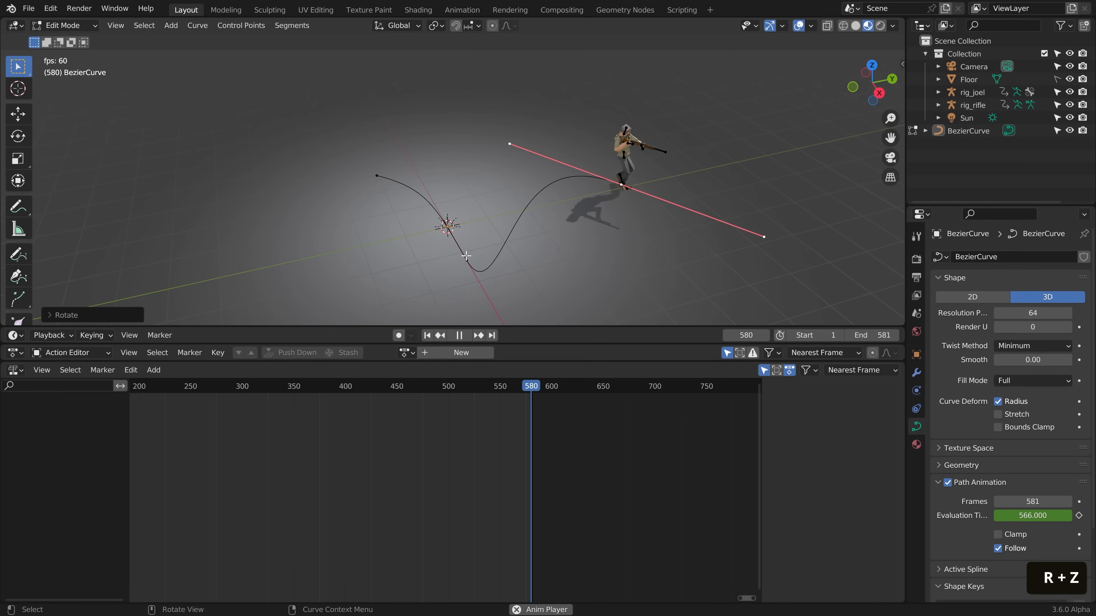
left_click(466, 256)
key("r")
key("z")
left_click(578, 254)
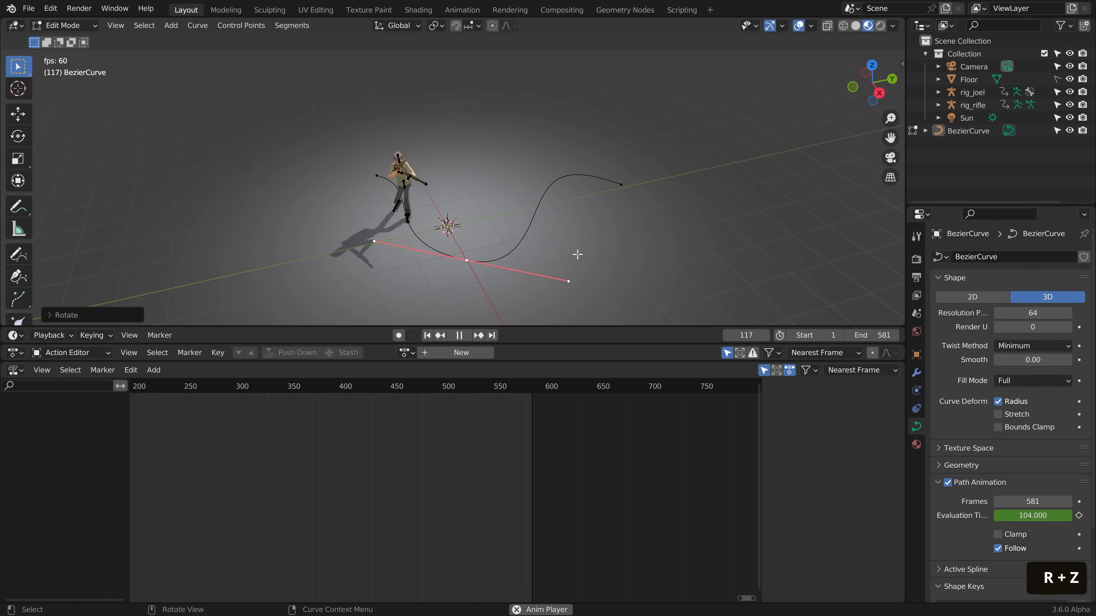
Move the BezierCurve's middle control point along the negative Y axis and return to Object Mode
key("Tab")
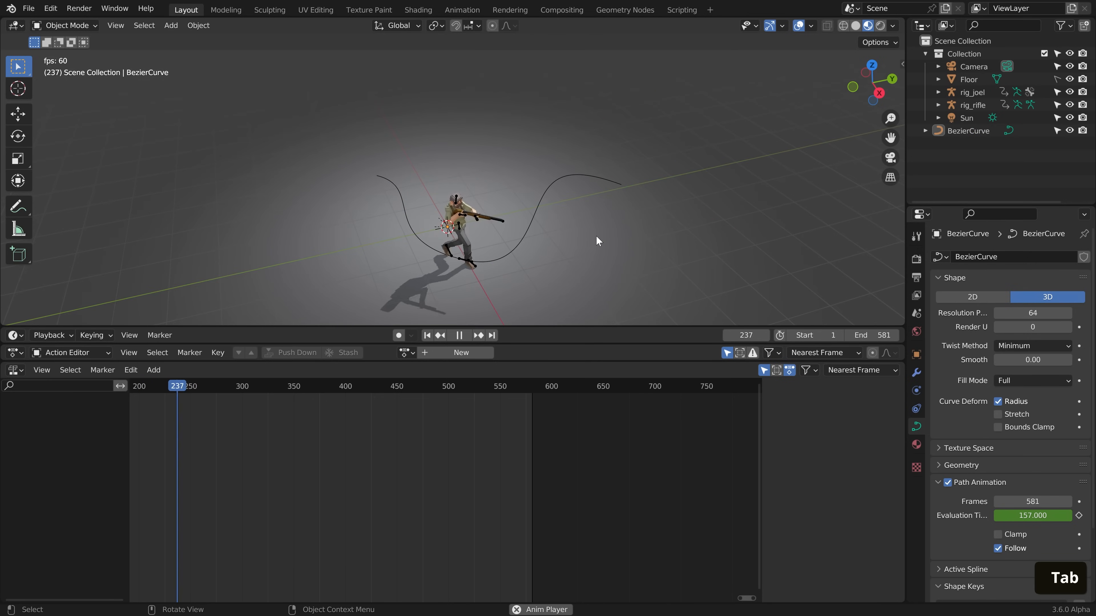
middle_click(571, 244)
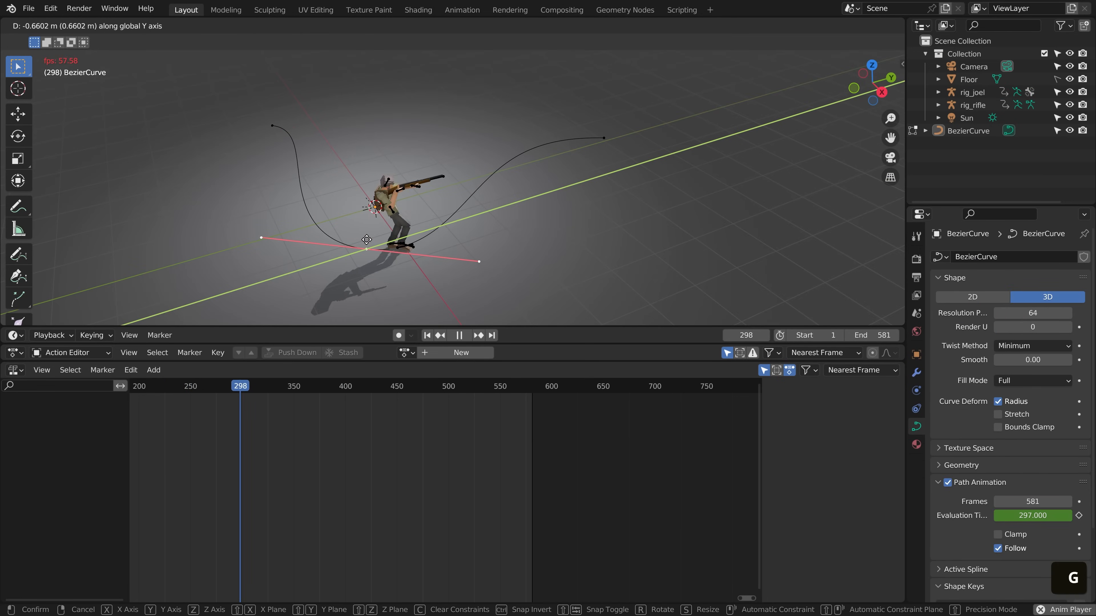
left_click(510, 238)
key("Tab")
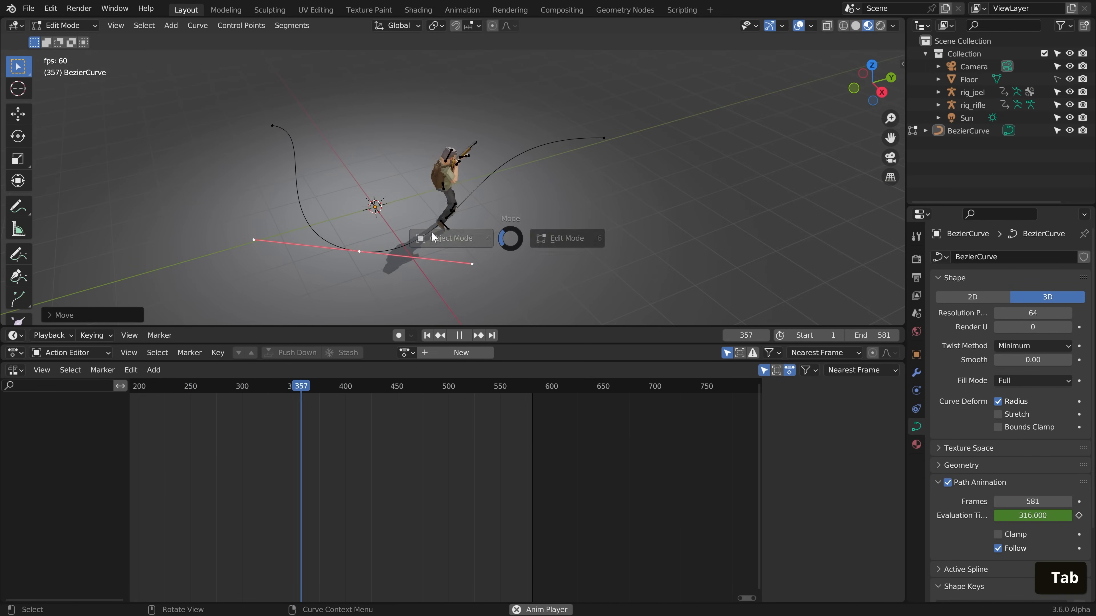
left_click(433, 237)
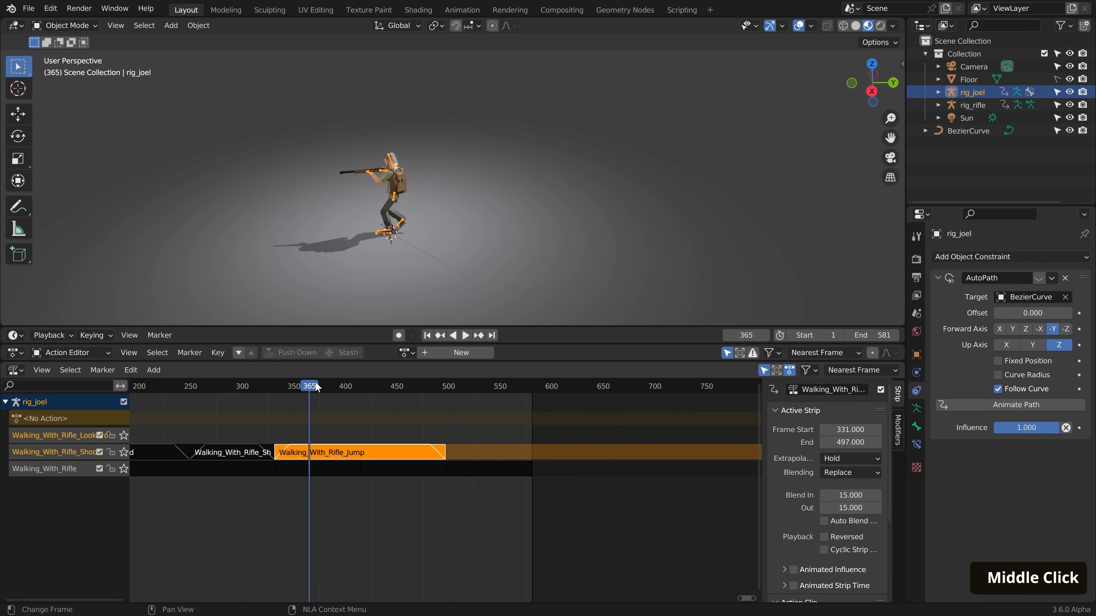
Go to frame 391 and split the 3D viewport into two side-by-side views
left_click_drag(317, 387, 336, 400)
middle_click_drag(364, 187, 396, 191)
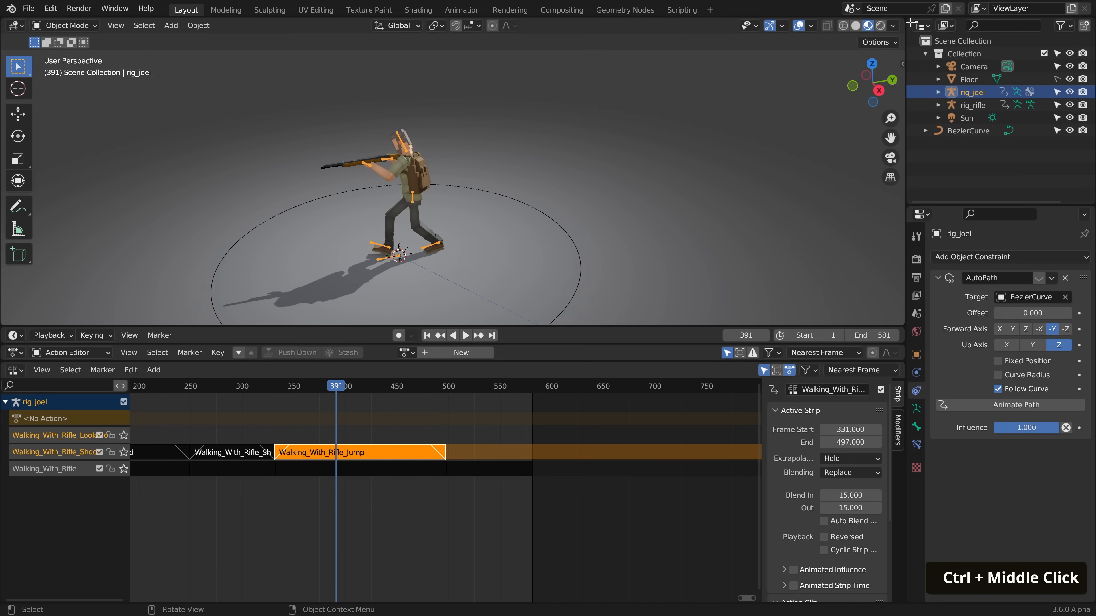
left_click_drag(908, 23, 485, 25)
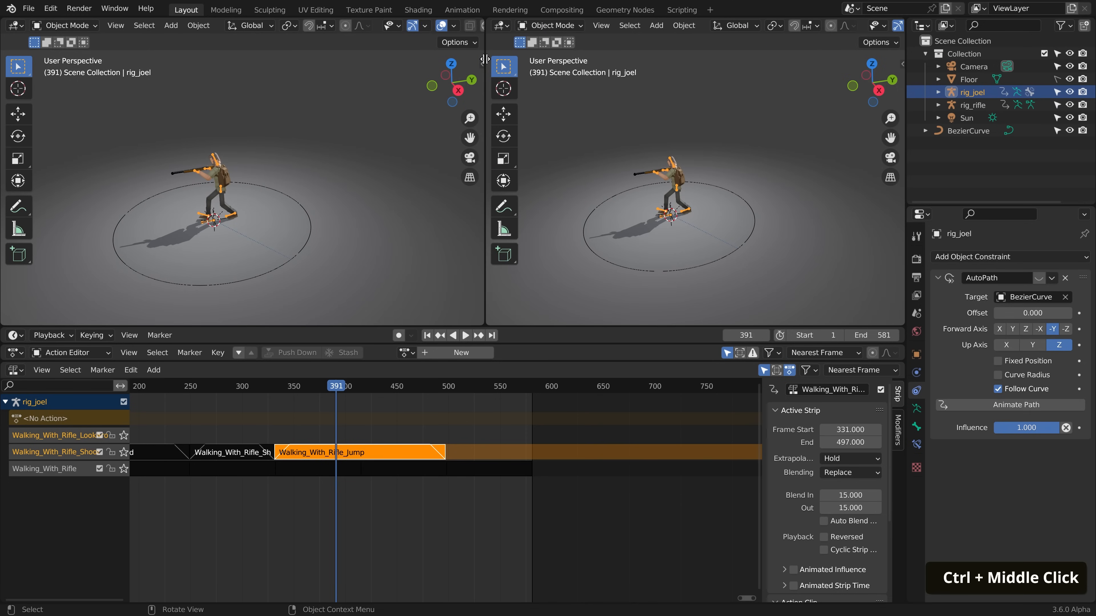
mouse_move(250, 255)
middle_mouse_down("ctrl")
mouse_move(233, 211)
mouse_move(262, 241)
middle_mouse_up("ctrl")
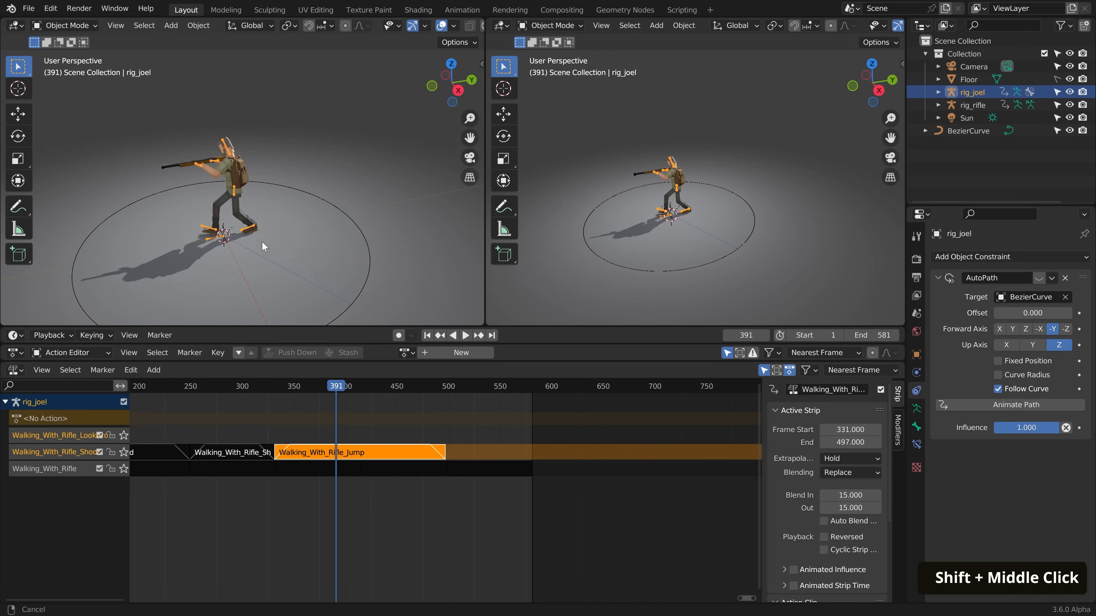
Set the first 3D viewport's focal length to about 109 mm and frame the character closely
key("n")
left_click(477, 122)
left_click_drag(429, 78, 460, 78)
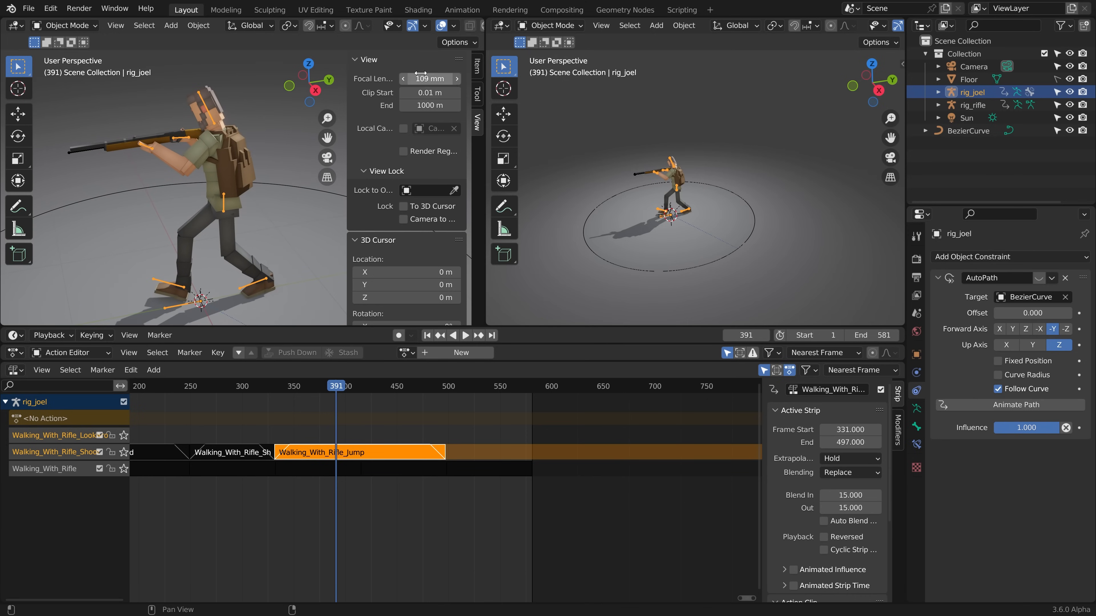
key("n")
middle_click_drag(262, 229, 297, 250, "ctrl")
Go to frame 417 and change the second 3D viewport into a Graph Editor
mouse_move(345, 389)
left_mouse_down()
mouse_move(383, 388)
mouse_move(362, 387)
left_mouse_up()
left_click(501, 26)
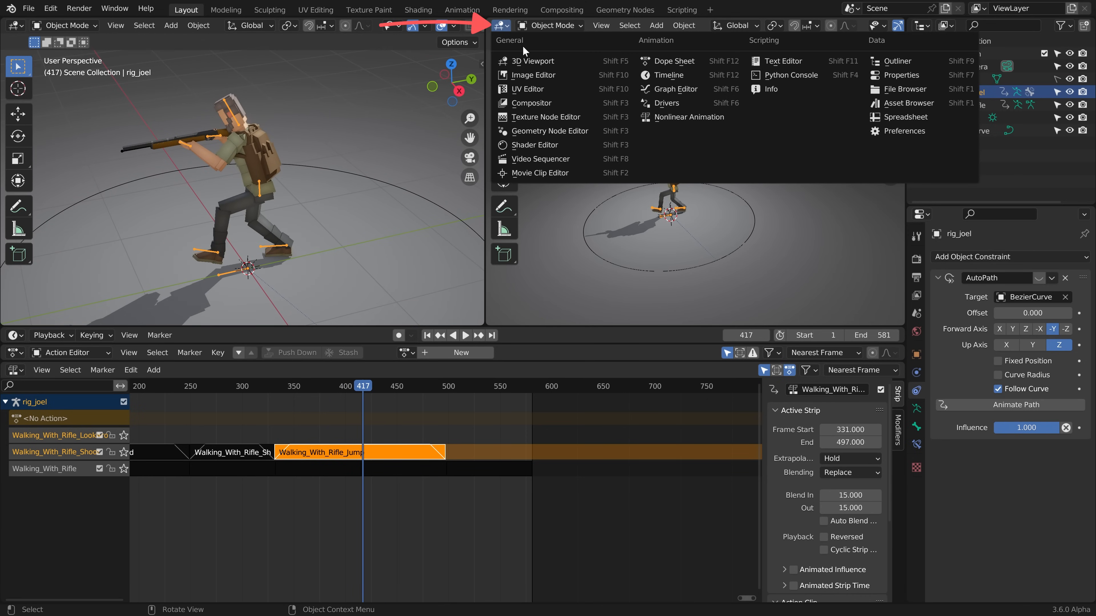
left_click(681, 88)
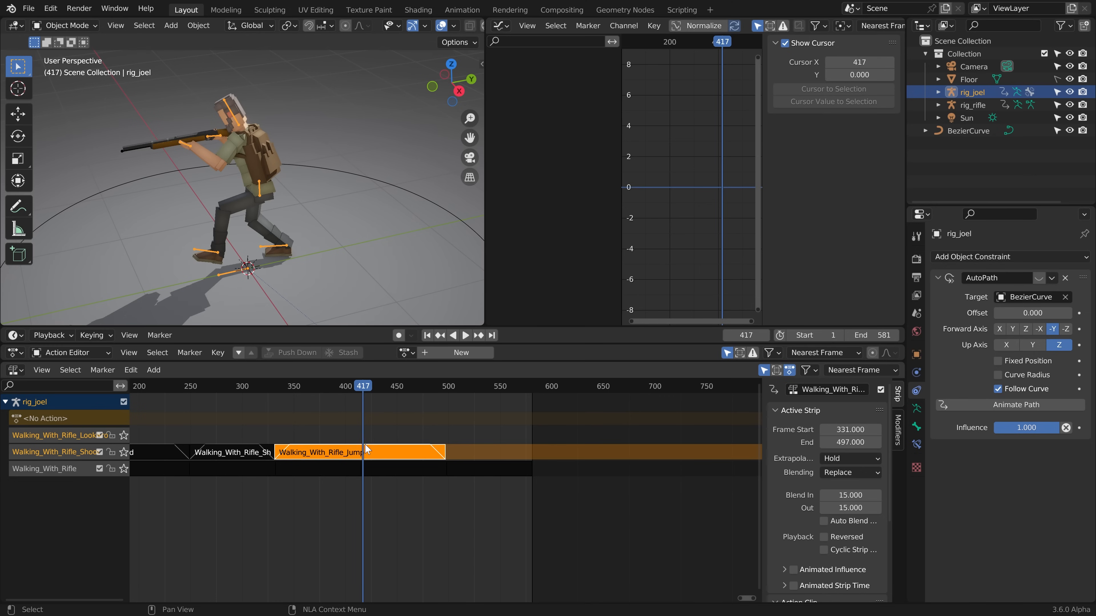
Enter tweak mode on the Walking_With_Rifle_Jump strip and expand the rig_joel_head bone's channels in Pose Mode
key("Tab")
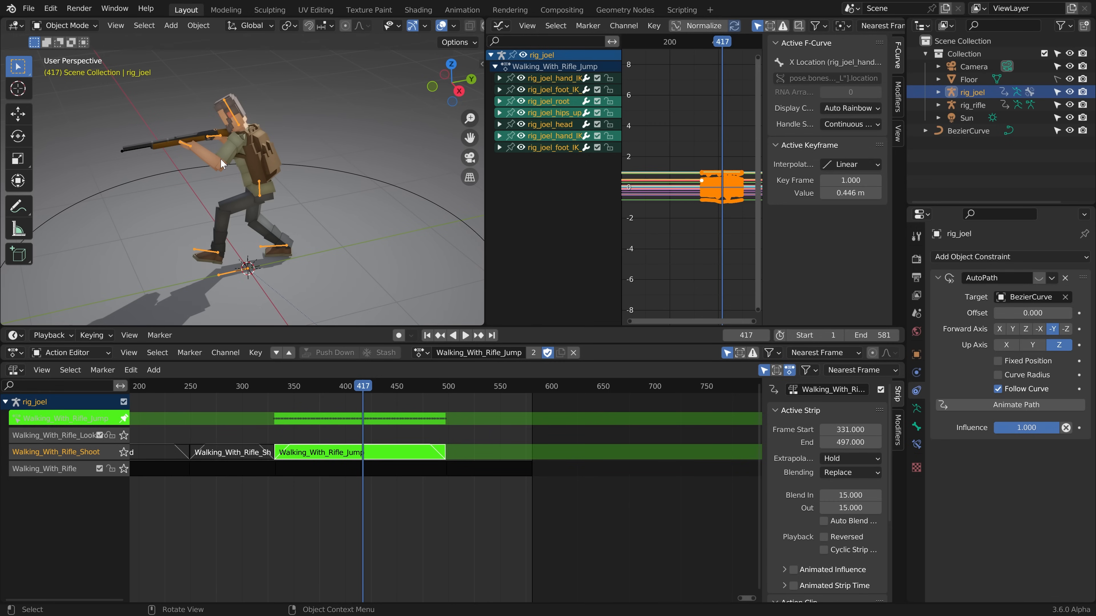
key("Tab")
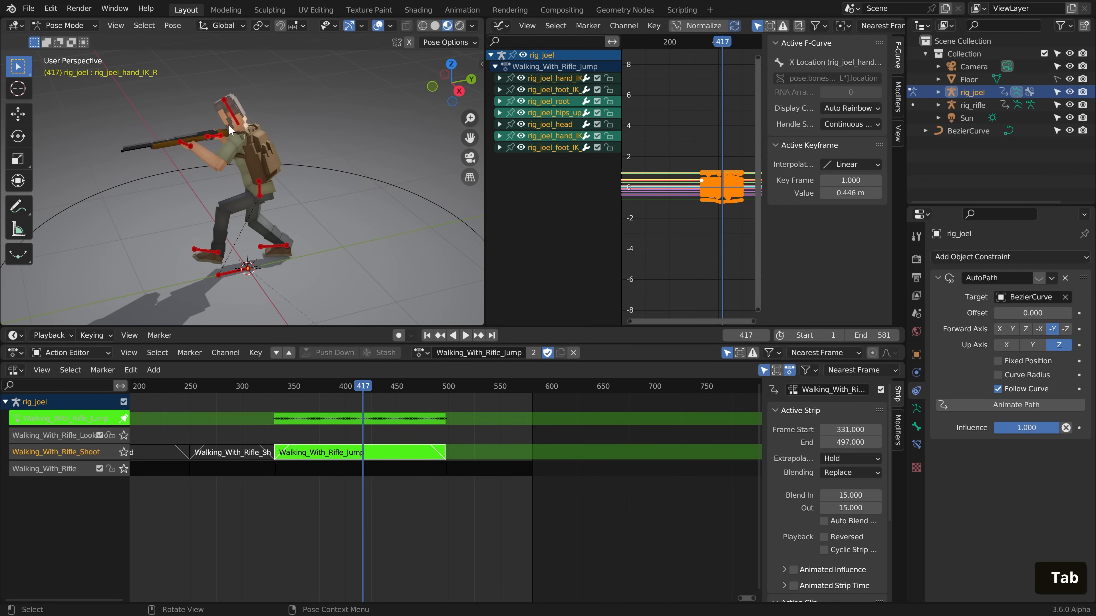
left_click(234, 125)
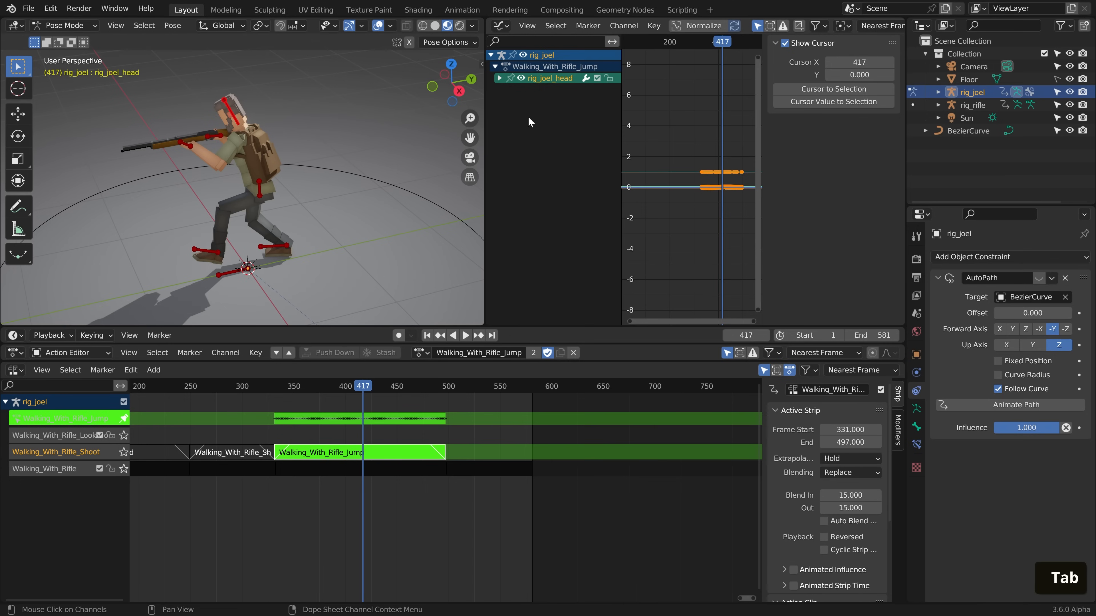
left_click(500, 78)
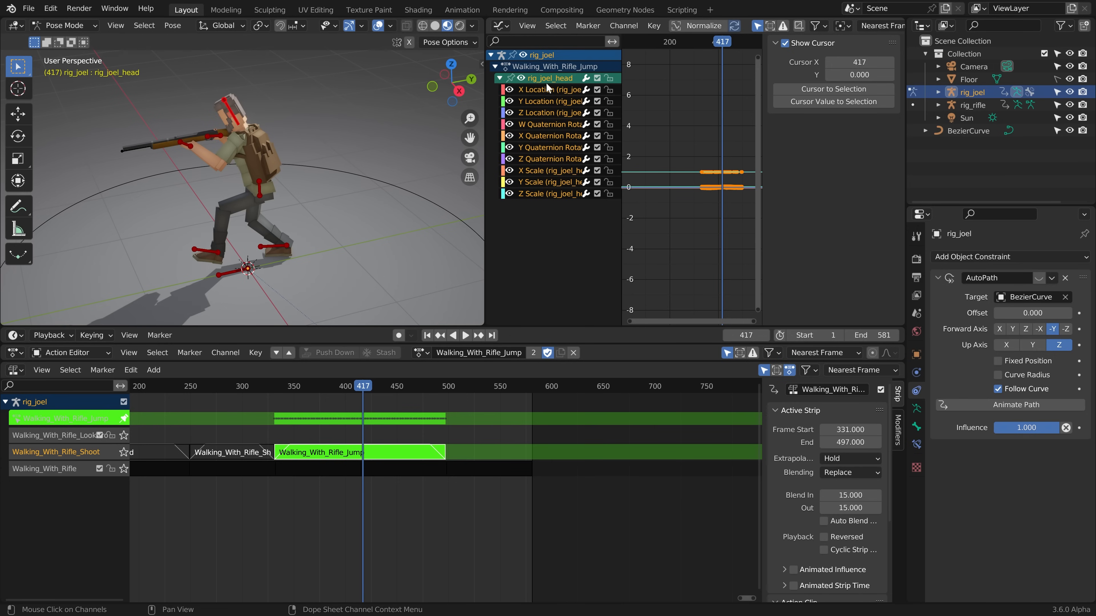
Isolate the head bone's X Quaternion Rotation curve by hiding its other channels, and frame it in the Graph Editor
left_click(339, 386)
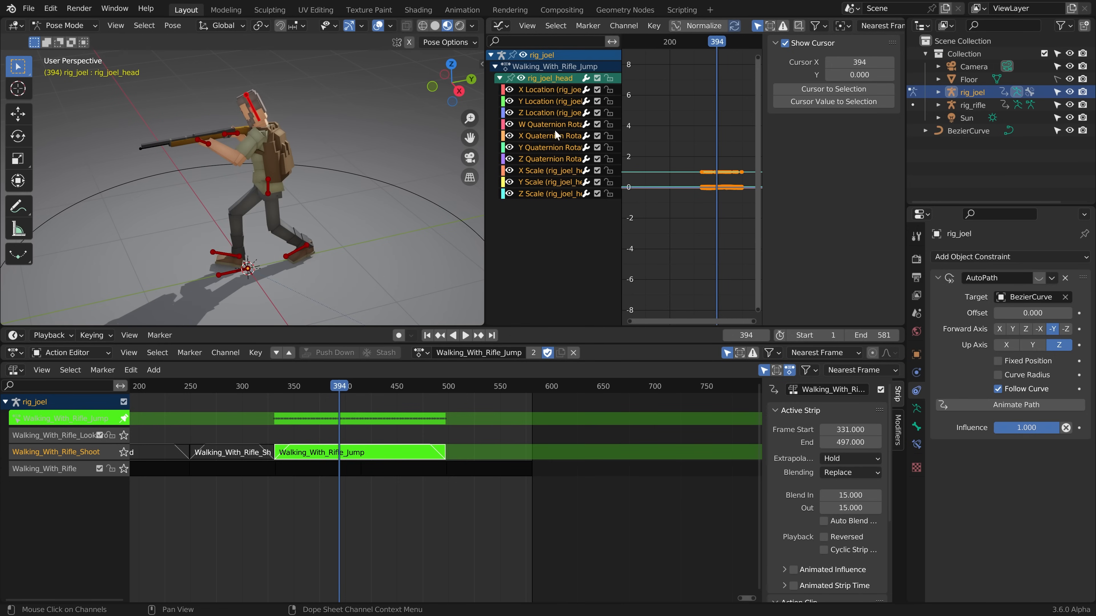
left_click(546, 137)
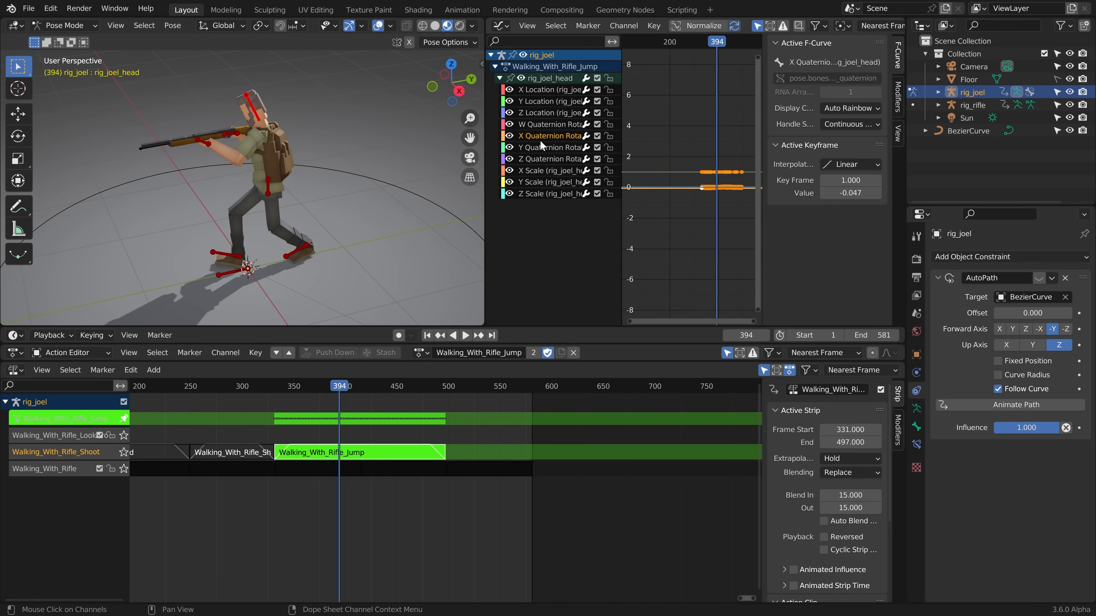
left_click_drag(509, 147, 508, 199)
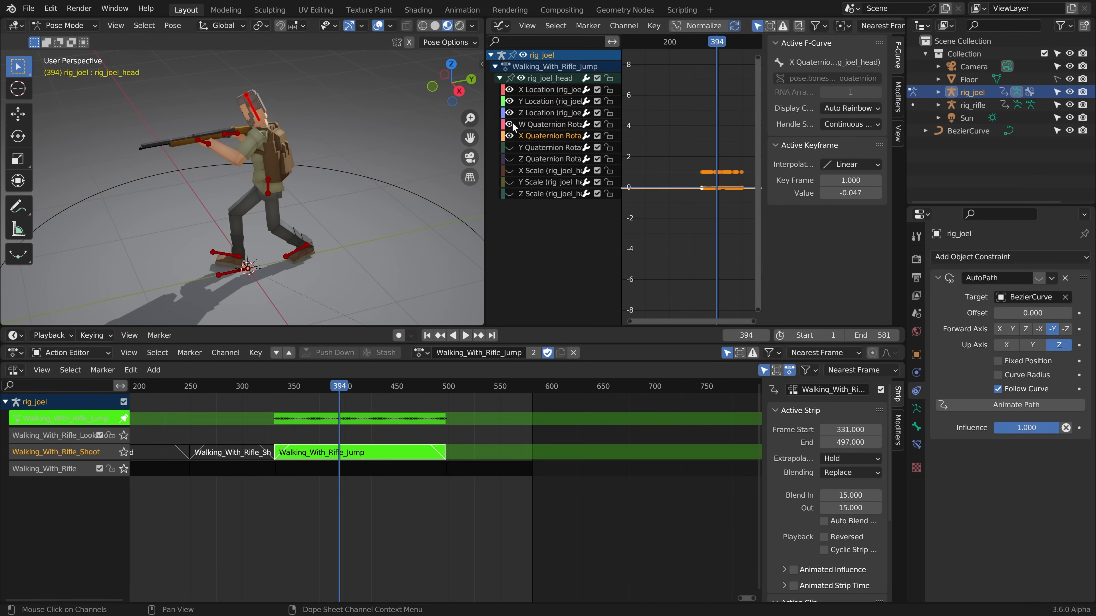
key("a")
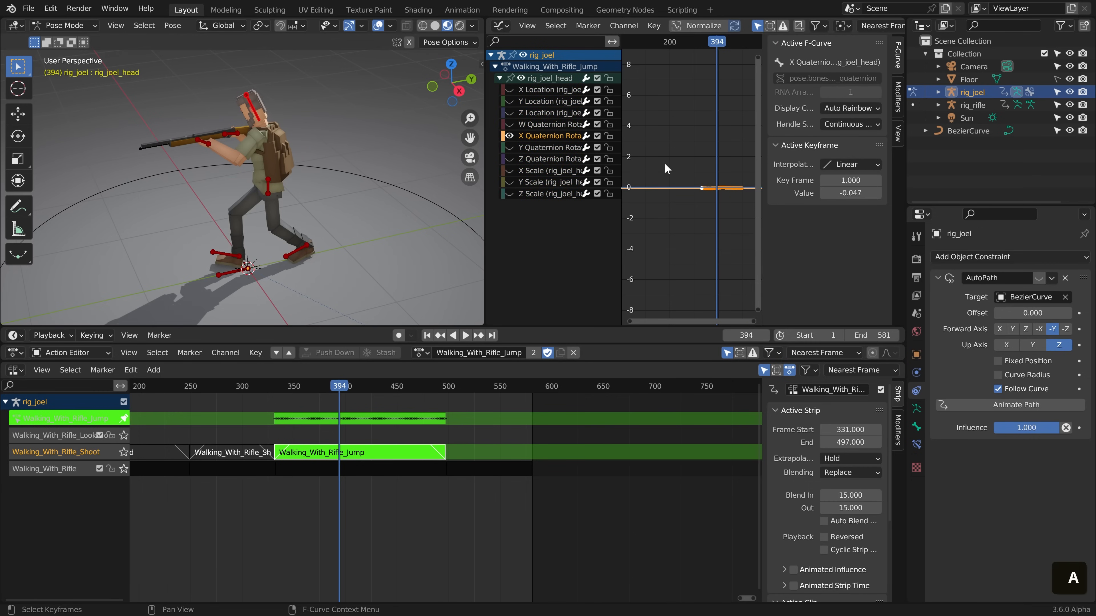
key("KP_Decimal")
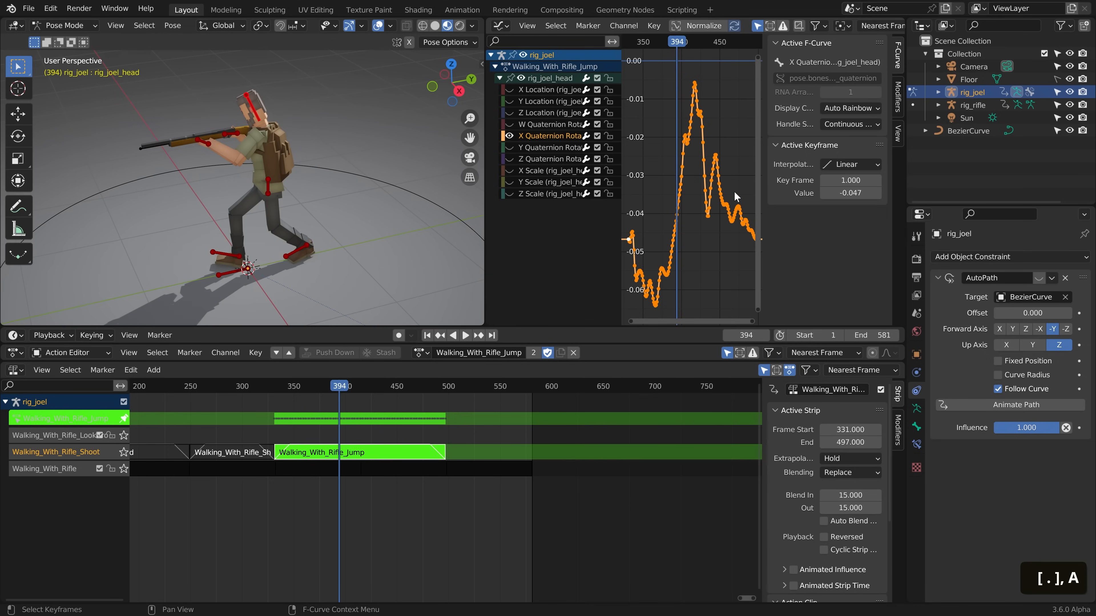
key("n")
mouse_move(735, 190)
middle_mouse_down()
mouse_move(753, 186)
mouse_move(721, 190)
middle_mouse_up()
Enable proportional editing and try to move the head's X Quaternion Rotation keyframe near frame 397 along Y
key("space")
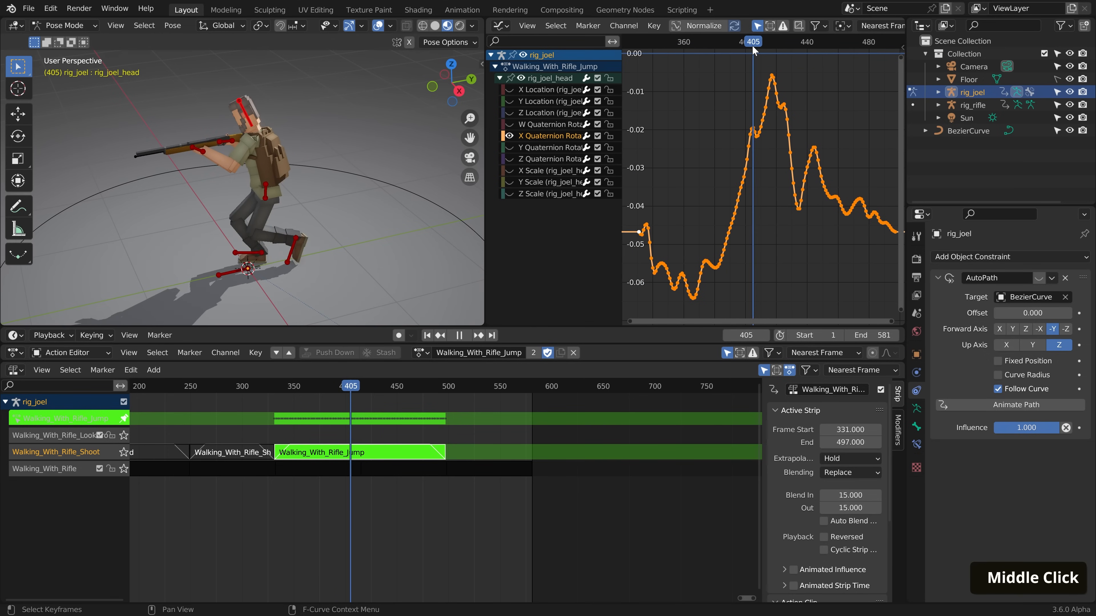
left_click_drag(755, 62, 736, 213)
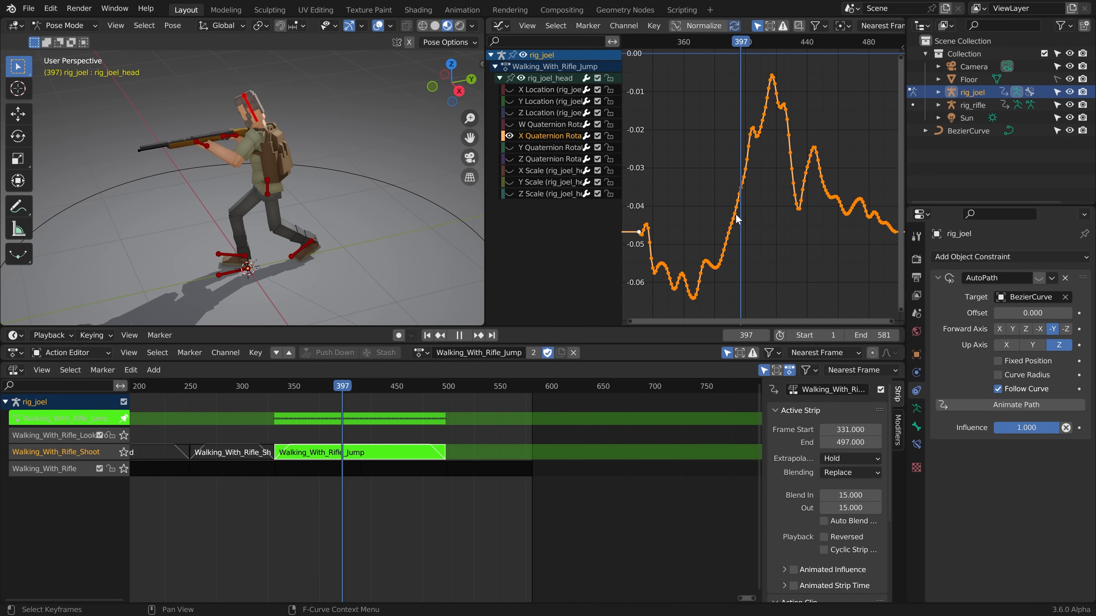
left_click(739, 195)
middle_click_drag(810, 35, 747, 23)
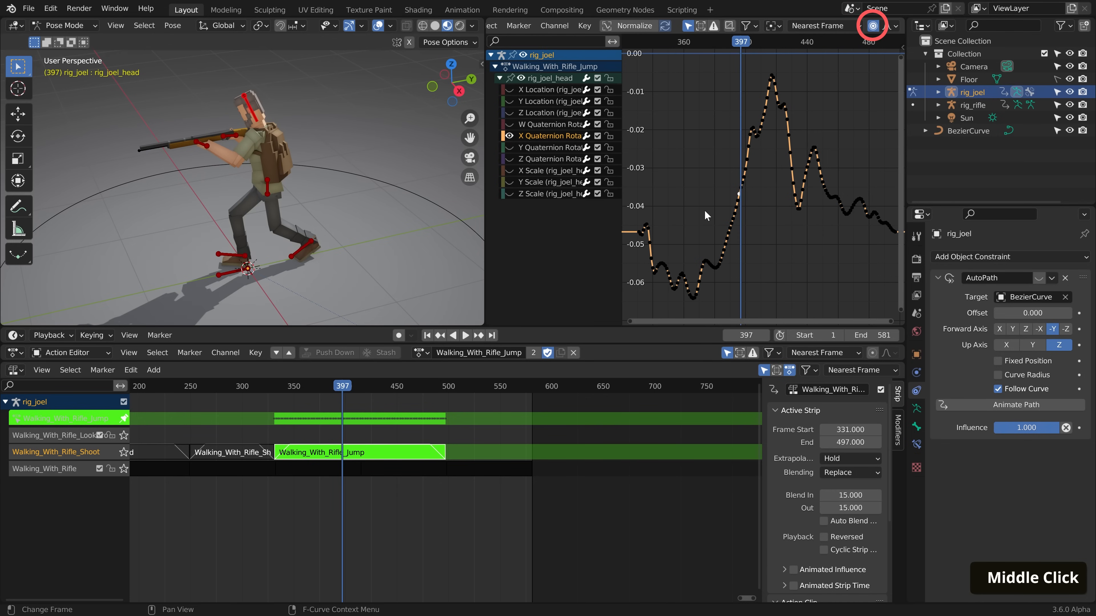
key("g")
scroll(738, 218, "down", 2)
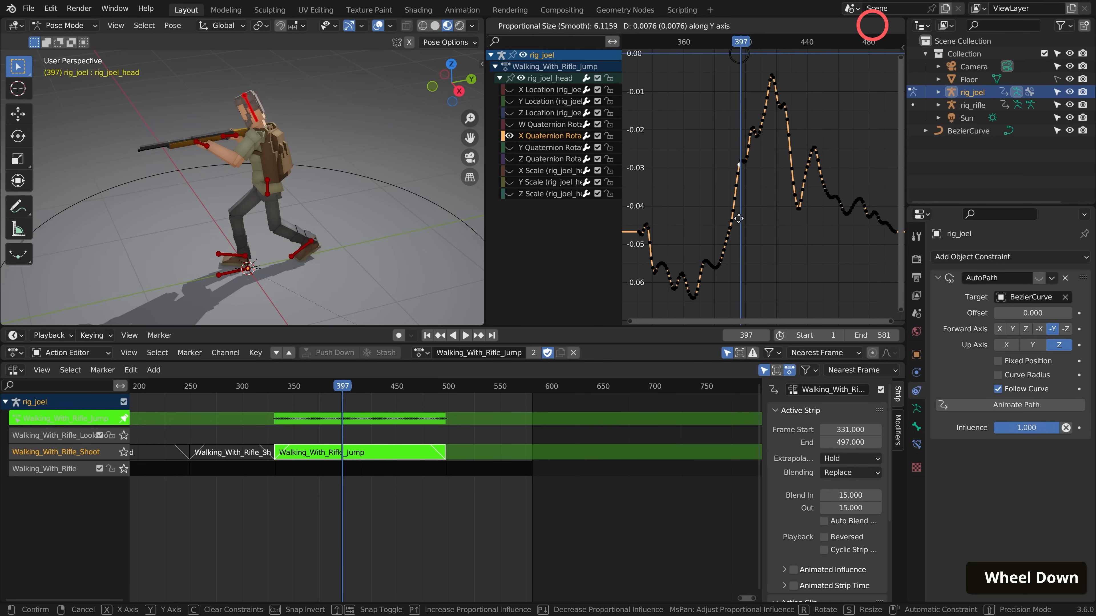
right_click(714, 228)
Lower the head's X Quaternion Rotation keyframe near frame 393 to about -0.10 with a proportional size of about 19
middle_click_drag(743, 60, 724, 44, "shift")
left_click_drag(723, 44, 715, 87)
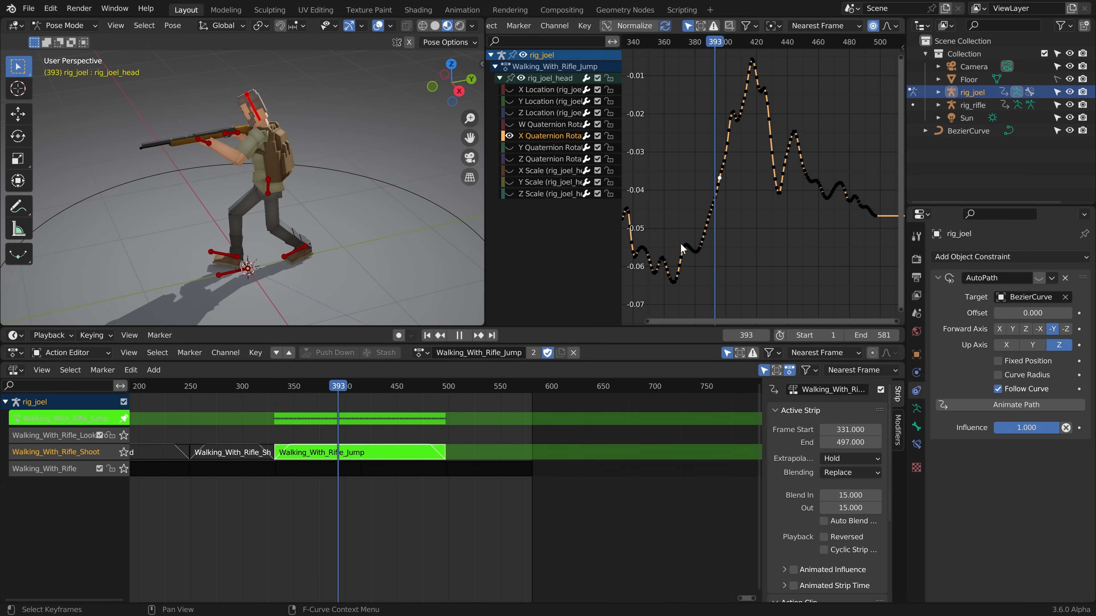
middle_click_drag(736, 218, 752, 155, "shift")
key("g")
key("y")
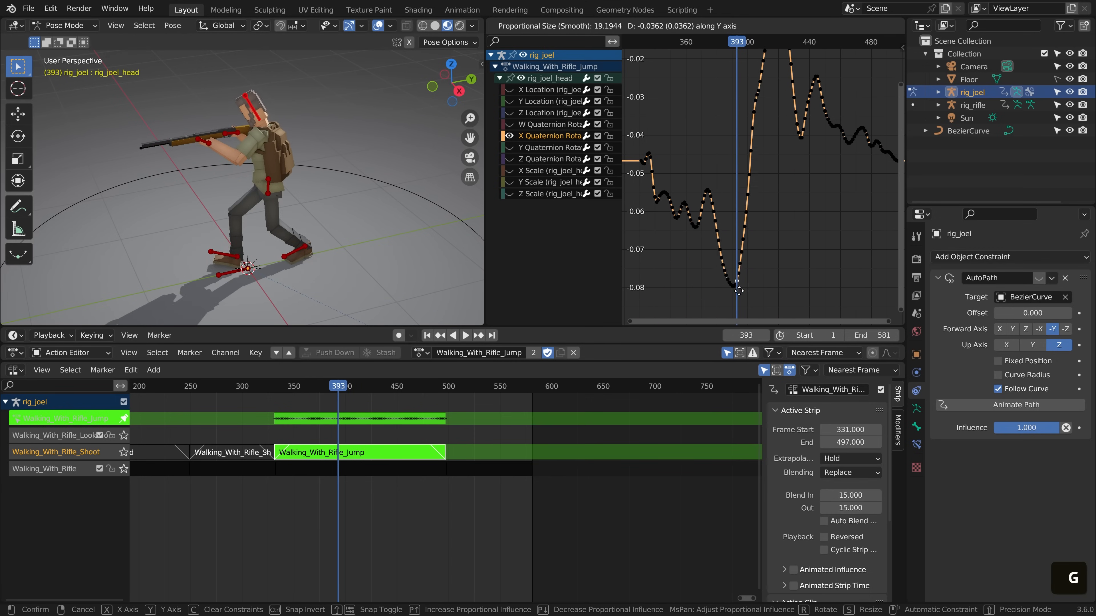
left_click(727, 190)
middle_click_drag(727, 190, 744, 100, "shift")
key("g")
key("y")
left_click(753, 128)
Pull the same head rotation keyframe further down along Y to about -0.27 and scrub through the jump
scroll(737, 194, "down", 6)
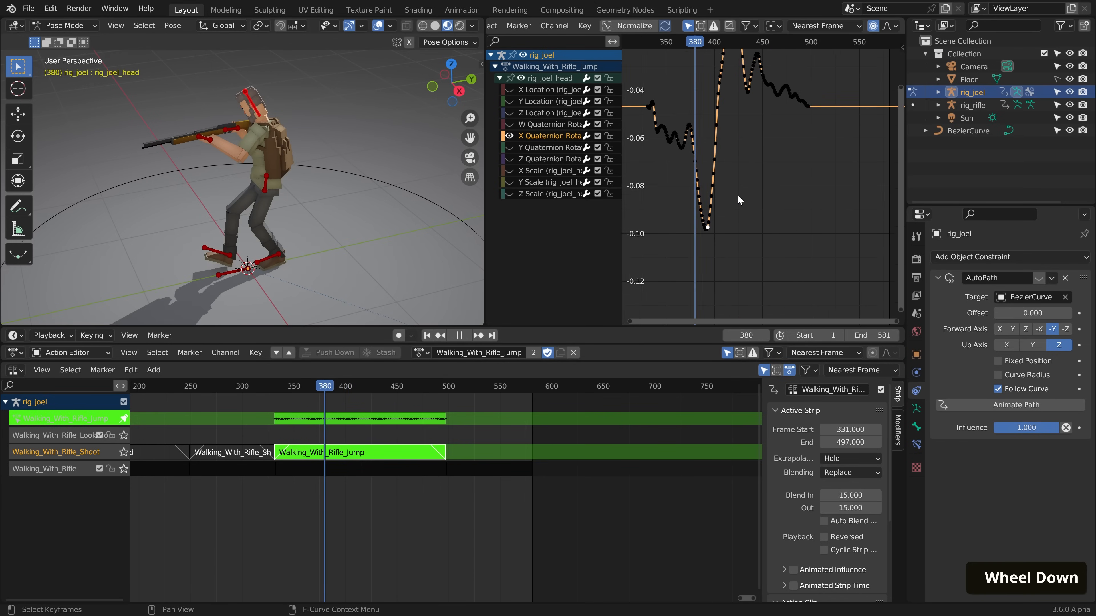
key("g")
key("y")
left_click(779, 216)
scroll(763, 95, "down", 2)
middle_click_drag(761, 216, 777, 52)
left_click_drag(327, 389, 357, 404)
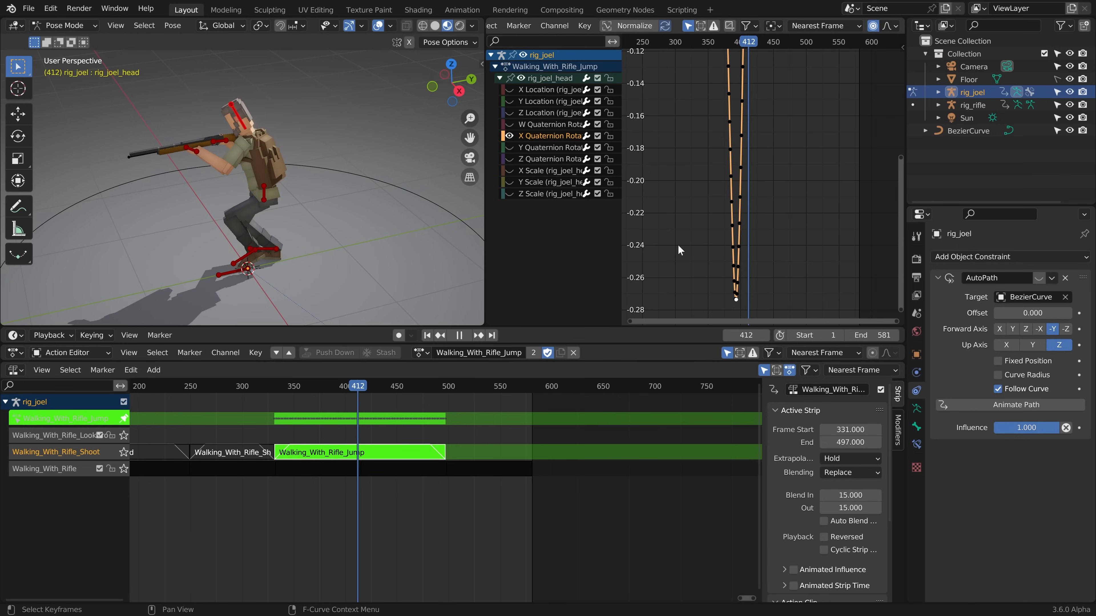
Lower the keyframe on the dip's rising side near frame 404 to about -0.25 with a proportional size of about 7
middle_click_drag(798, 187, 753, 226)
key("a")
scroll(714, 130, "down", 1)
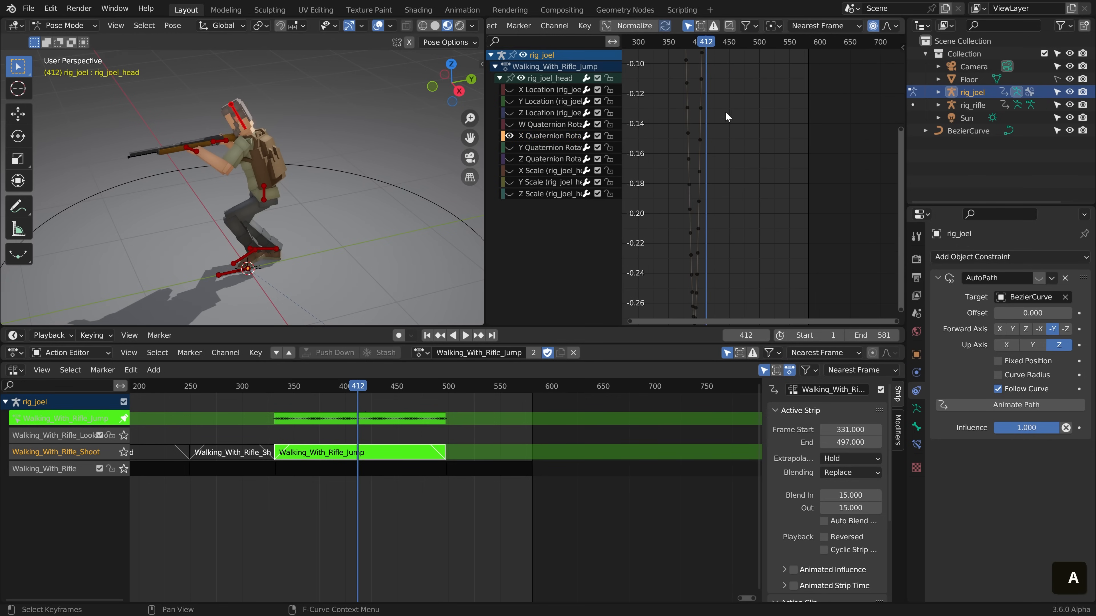
key("g")
scroll(740, 97, "down", 3)
scroll(789, 216, "up", 10)
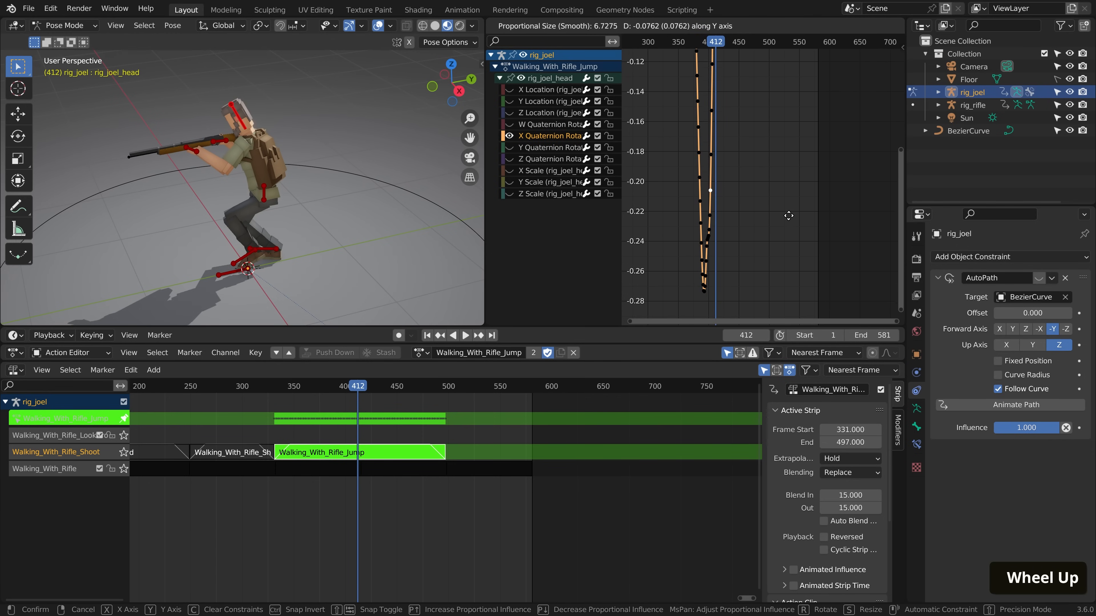
left_click(803, 278)
Smooth the keyframes at the lowest part of the head's X Quaternion Rotation dip and scrub through it
key("b")
left_click_drag(682, 250, 735, 294)
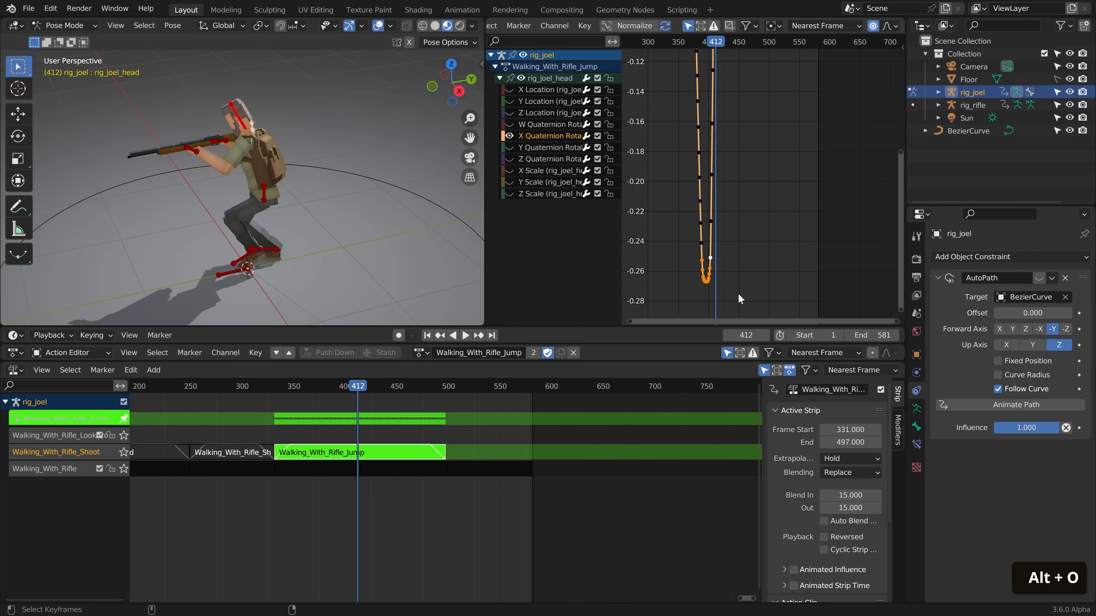
middle_click_drag(712, 175, 720, 199)
mouse_move(710, 42)
left_mouse_down()
mouse_move(701, 41)
mouse_move(720, 48)
left_mouse_up()
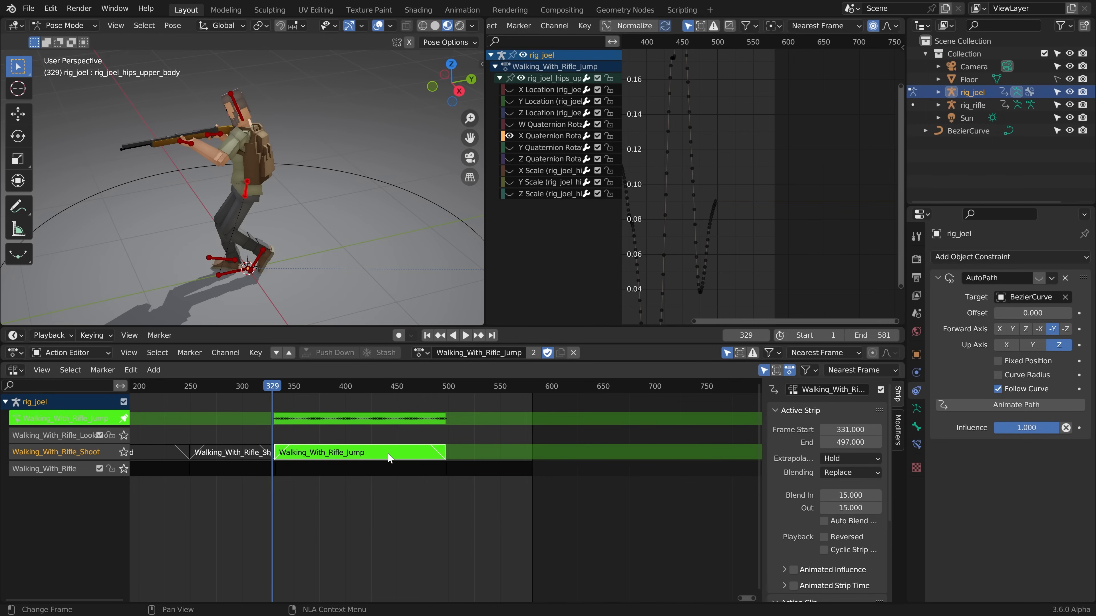
Exit tweak mode on the Walking_With_Rifle_Jump strip, play the animation and deselect the strips
key("Tab")
left_click(468, 336)
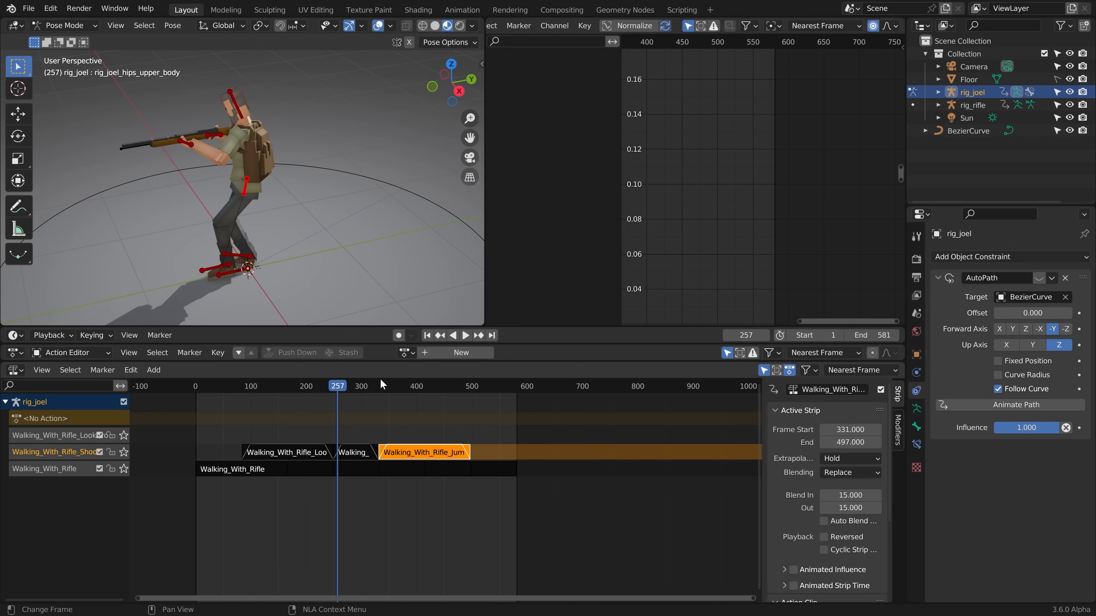
left_click(416, 394)
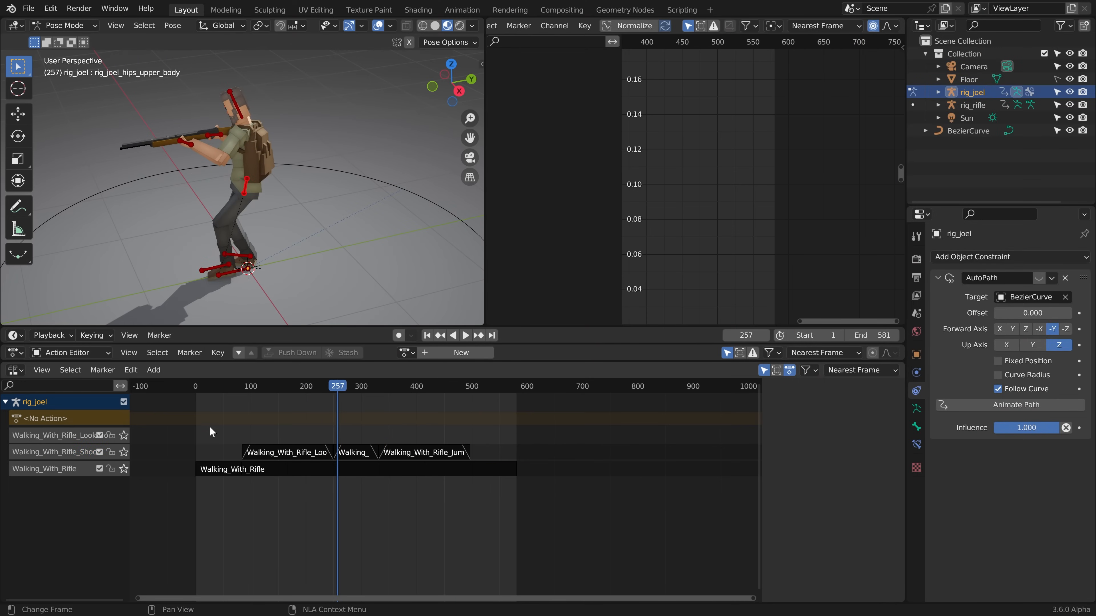
Shrink all of rig_joel's strips together in time around frame 257 and play the animation
key("b")
left_click_drag(210, 428, 449, 464)
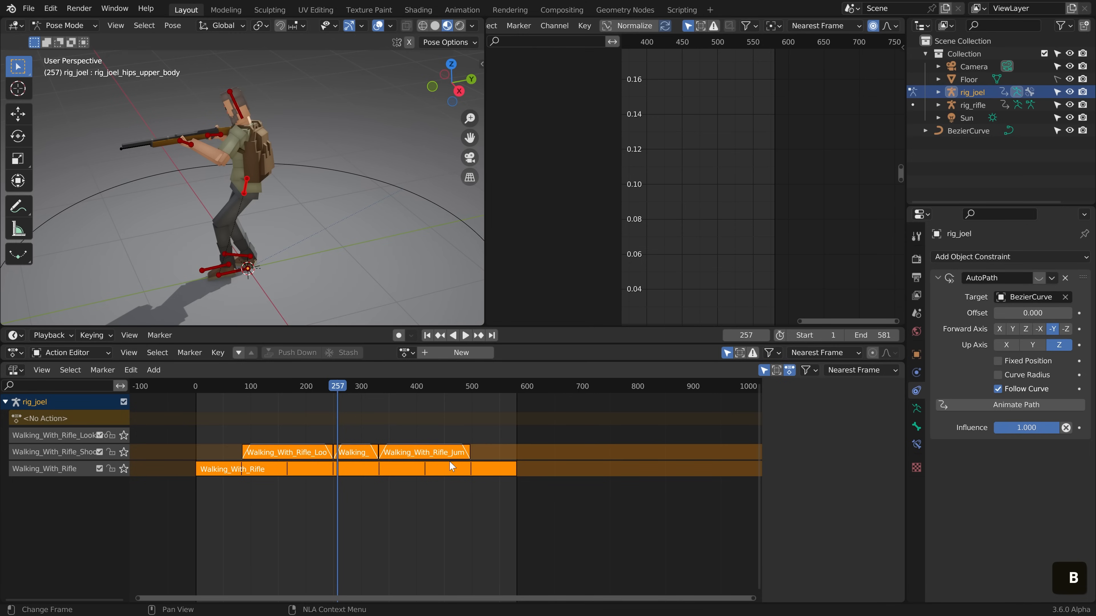
key("s")
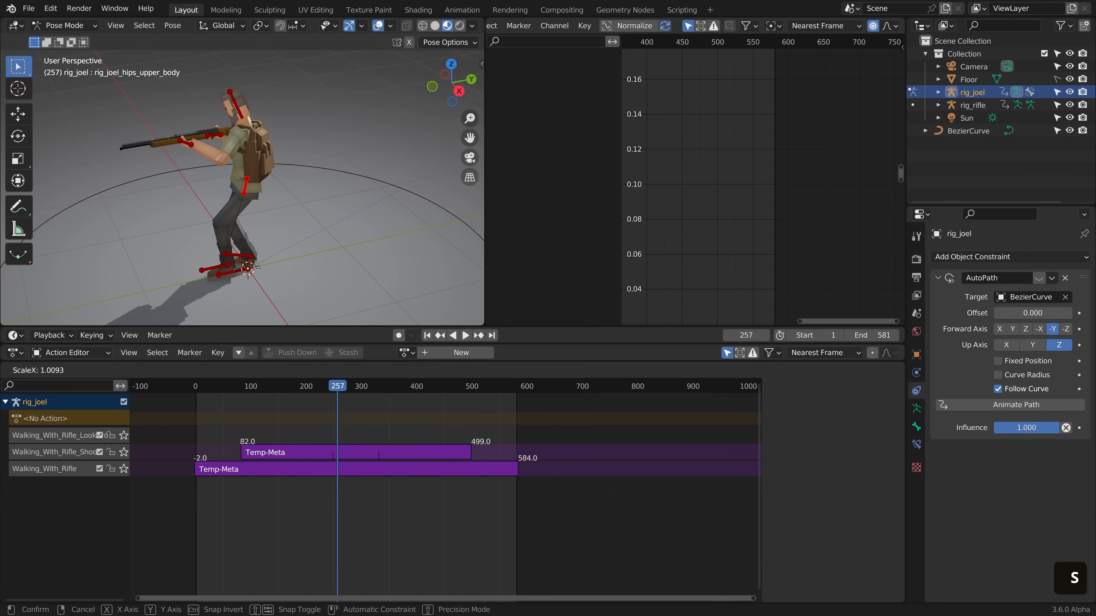
left_click(379, 466)
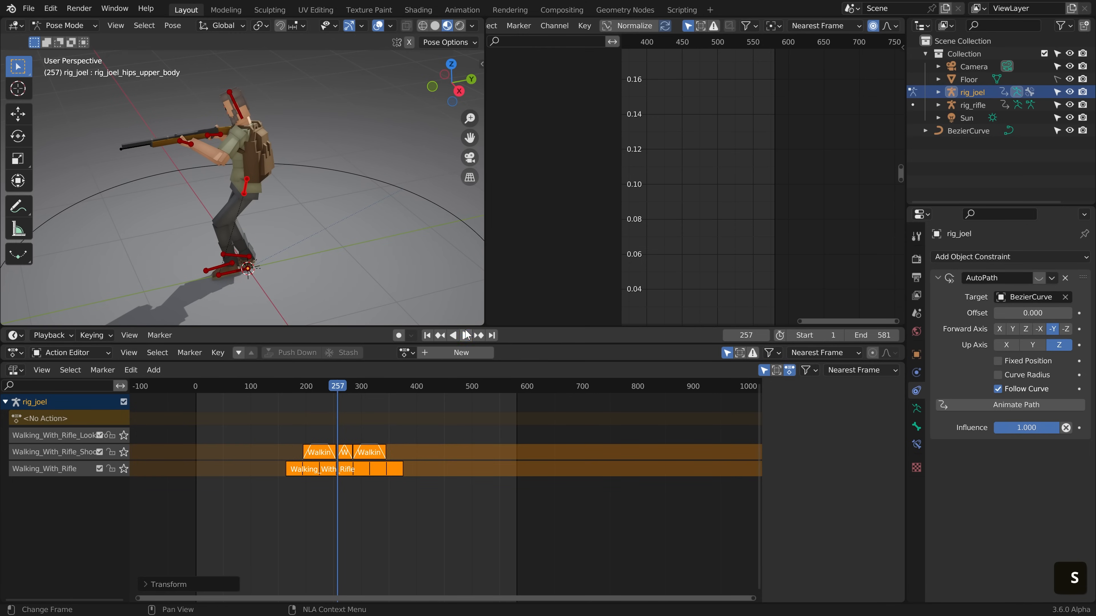
left_click(467, 335)
key("space")
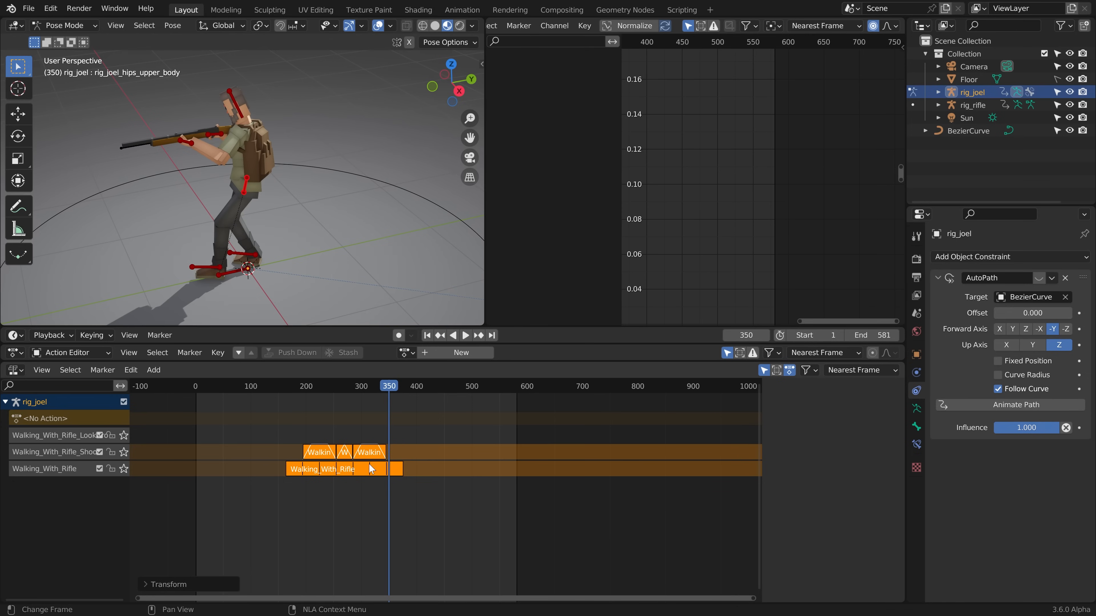
Rescale the selected strips again, shift them along the timeline and play the animation
key("s")
left_click(276, 478)
key("g")
left_click(559, 485)
key("space")
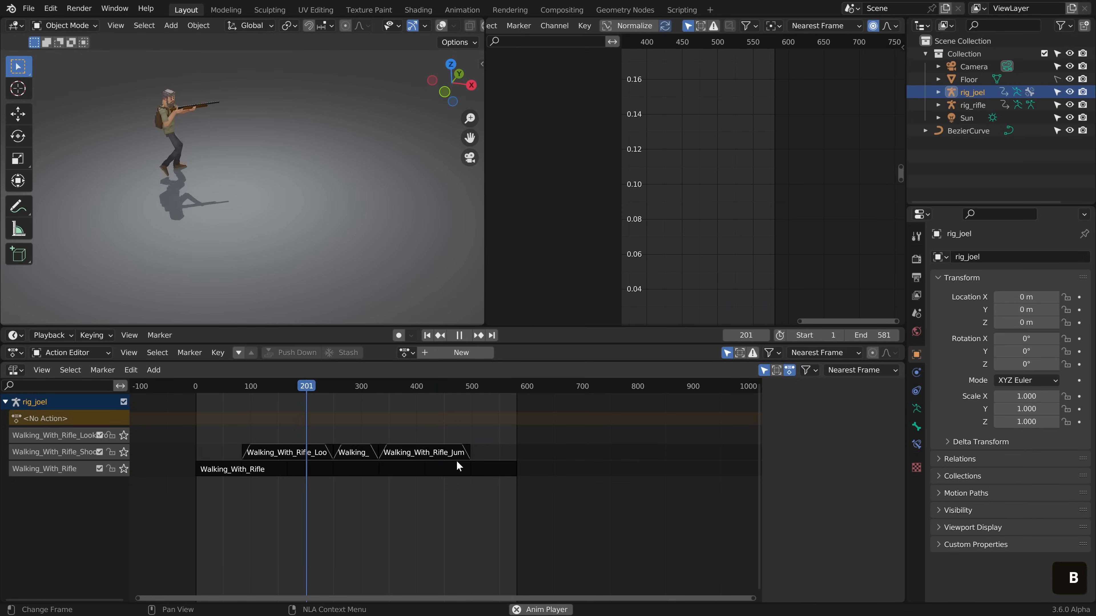
Add a Stepped Interpolation modifier to the Walking_With_Rifle_Jump strip and set its step size to 3
left_click(467, 453)
key("n")
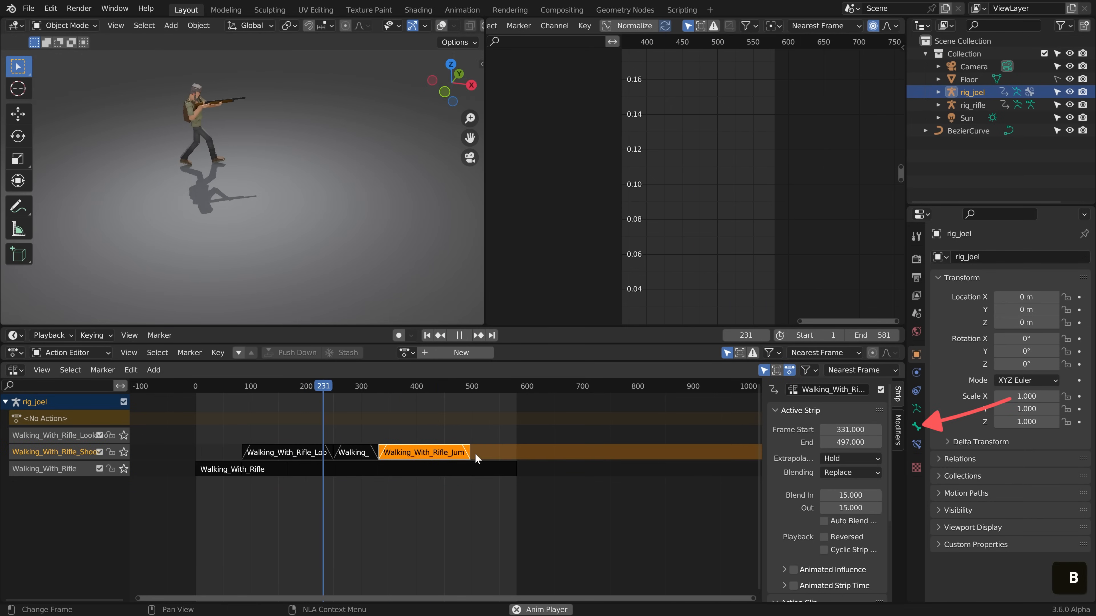
left_click(899, 429)
left_click(819, 391)
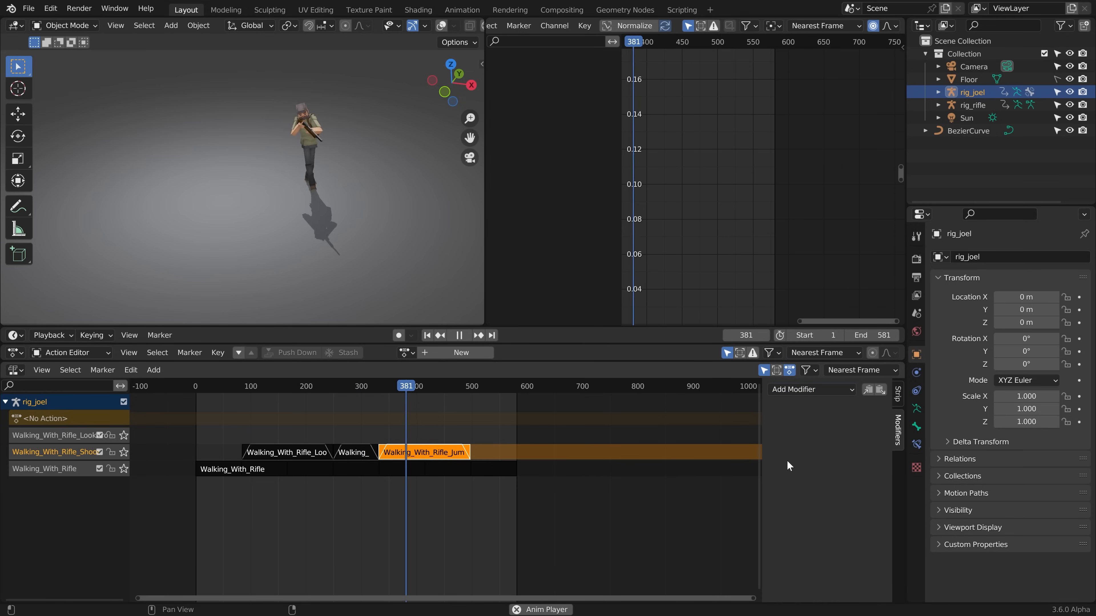
left_click(811, 390)
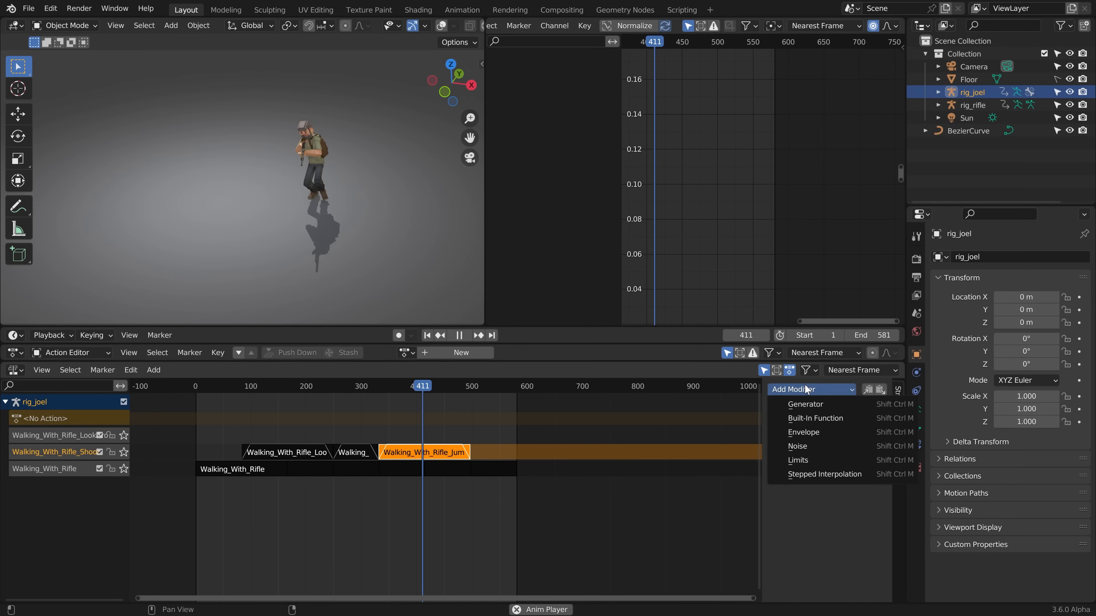
left_click(813, 475)
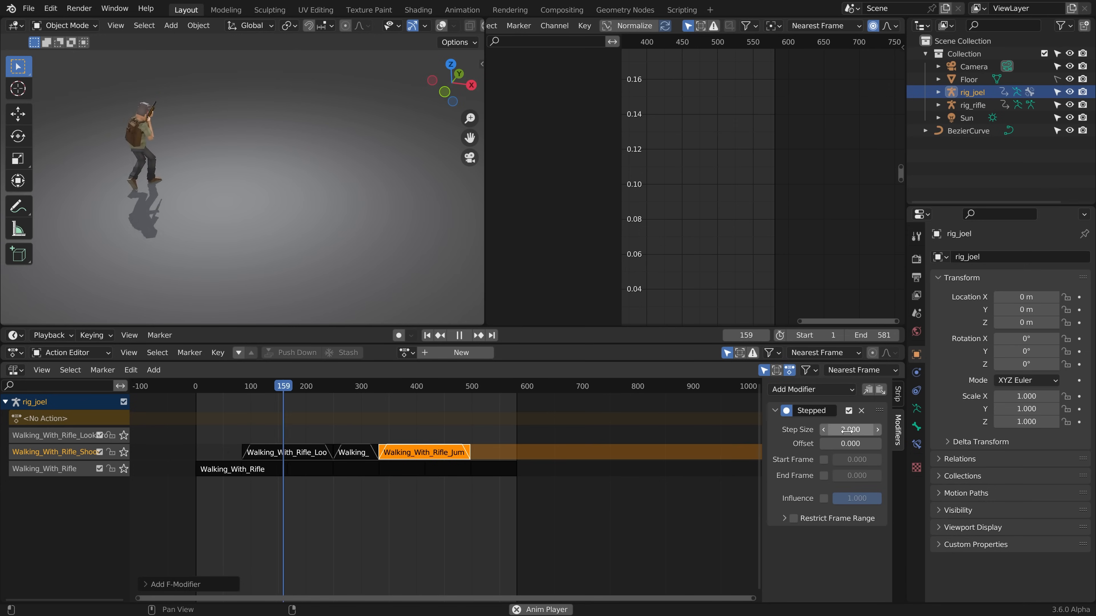
type("3")
key("Return")
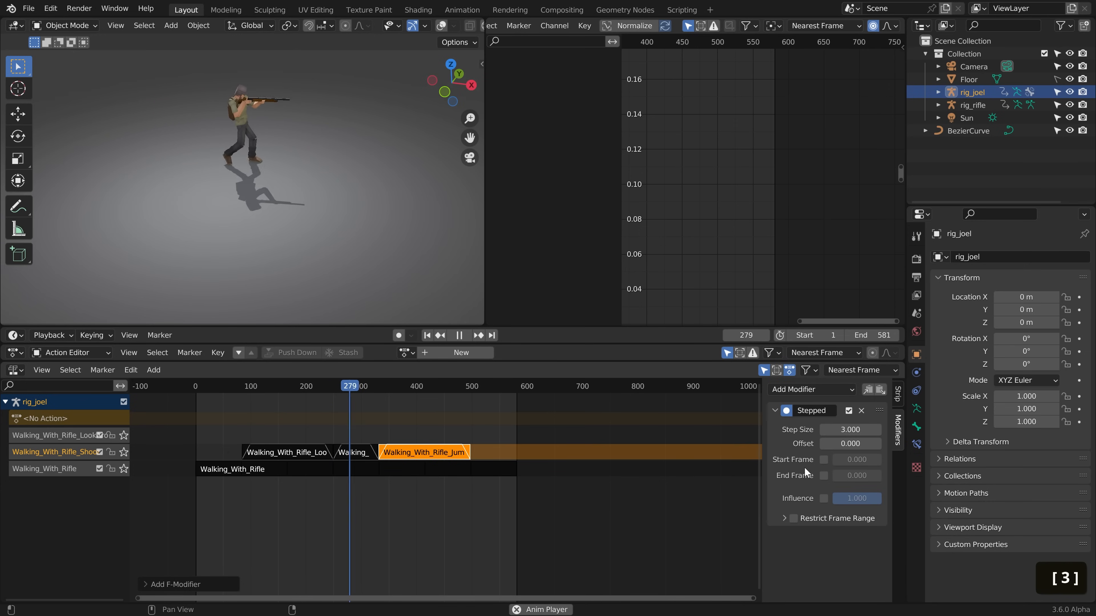
Paste the jump strip's Stepped modifier onto the other two strips on its track and the Walking_With_Rifle strip
left_click(362, 456)
left_click(880, 390)
left_click(291, 450)
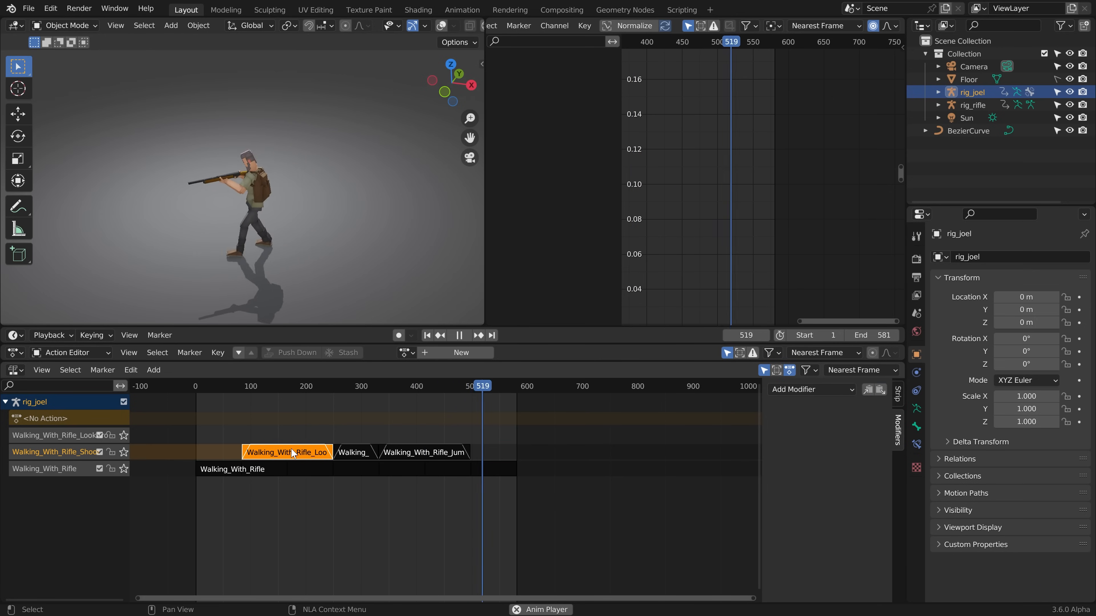
left_click(881, 390)
left_click(497, 467)
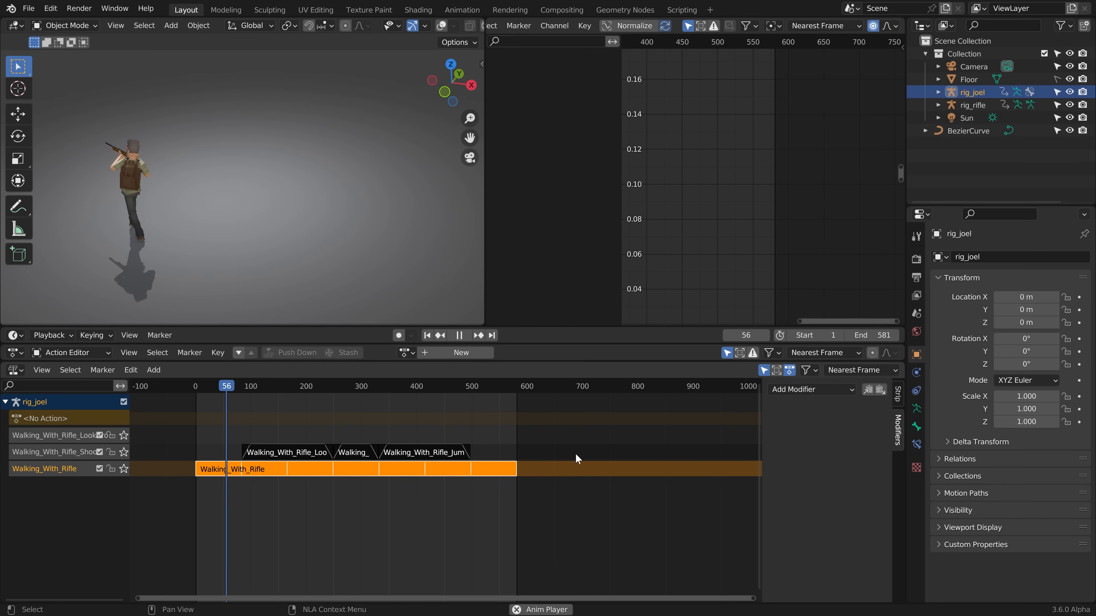
left_click(881, 393)
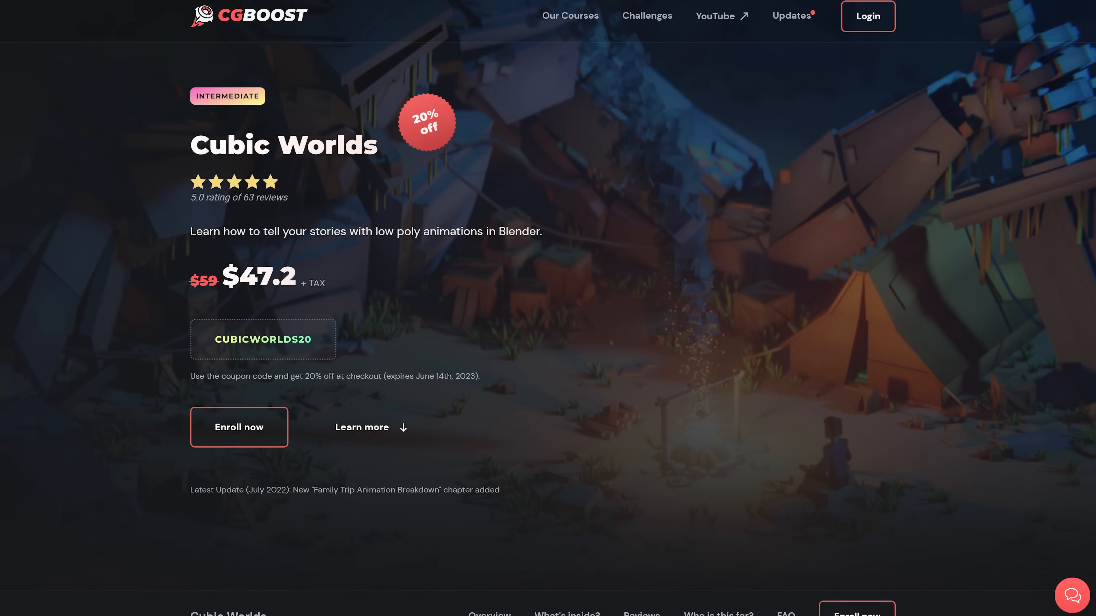
scroll(548, 308, "down", 8)
scroll(548, 329, "down", 2)
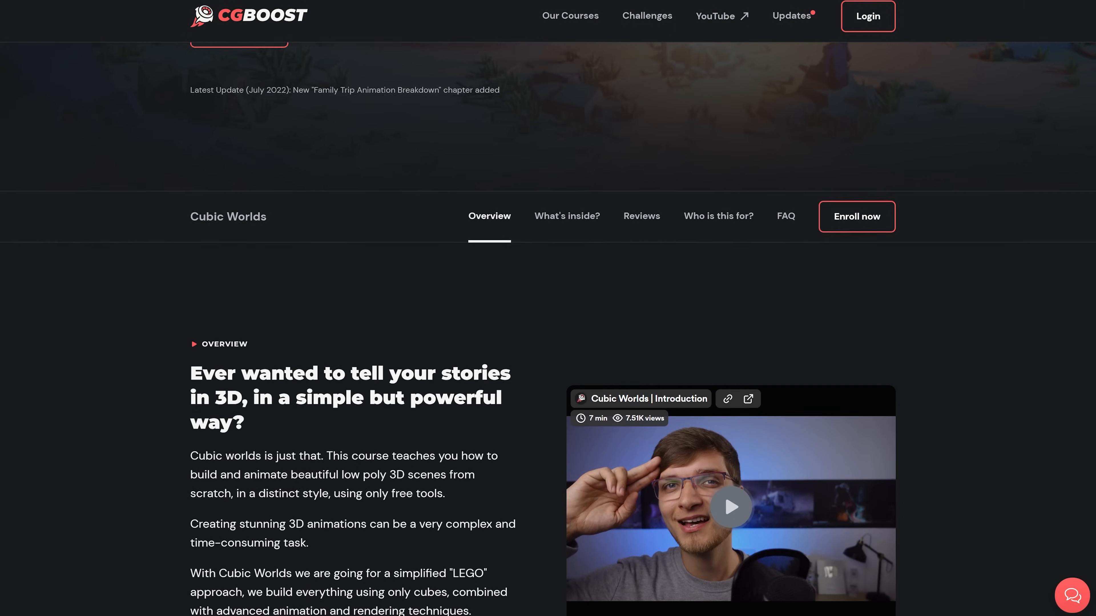